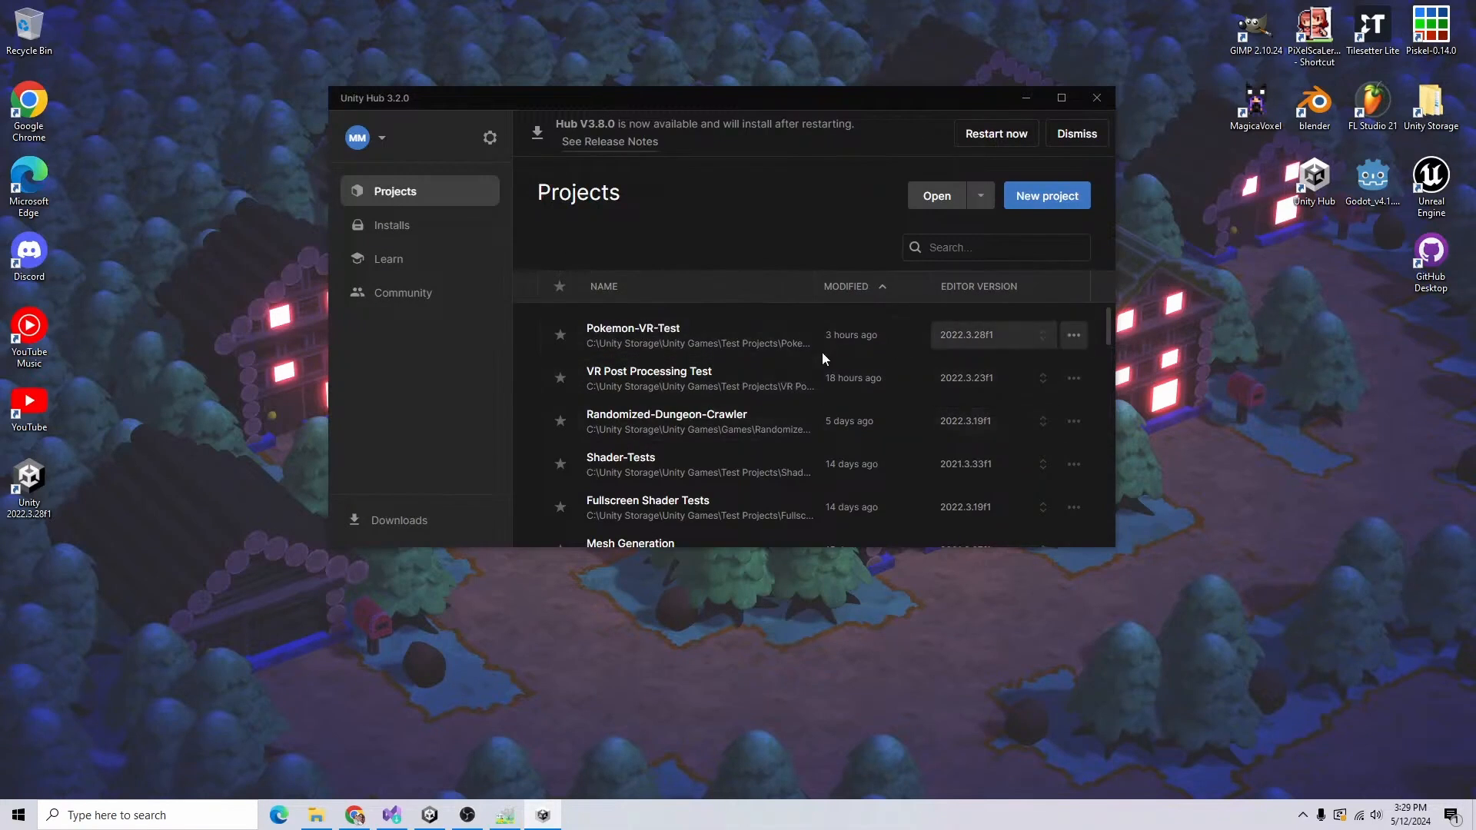
# Step: Set up a new project with editor version 2022.3.28f1 and choose the VR core template
pyautogui.click(1051, 206)
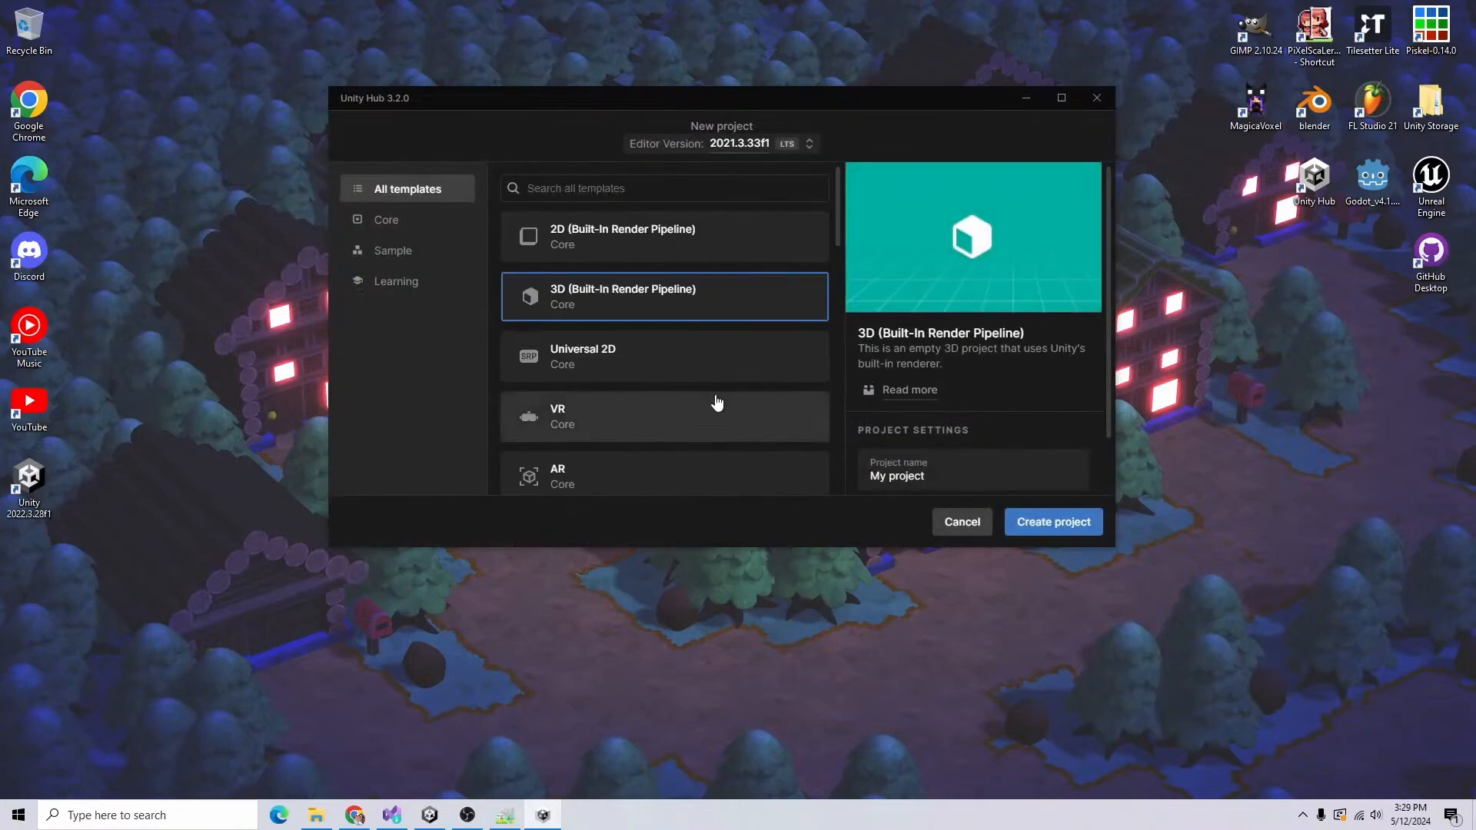
pyautogui.scroll(-3, 630, 358)
pyautogui.scroll(3, 629, 350)
pyautogui.click(741, 143)
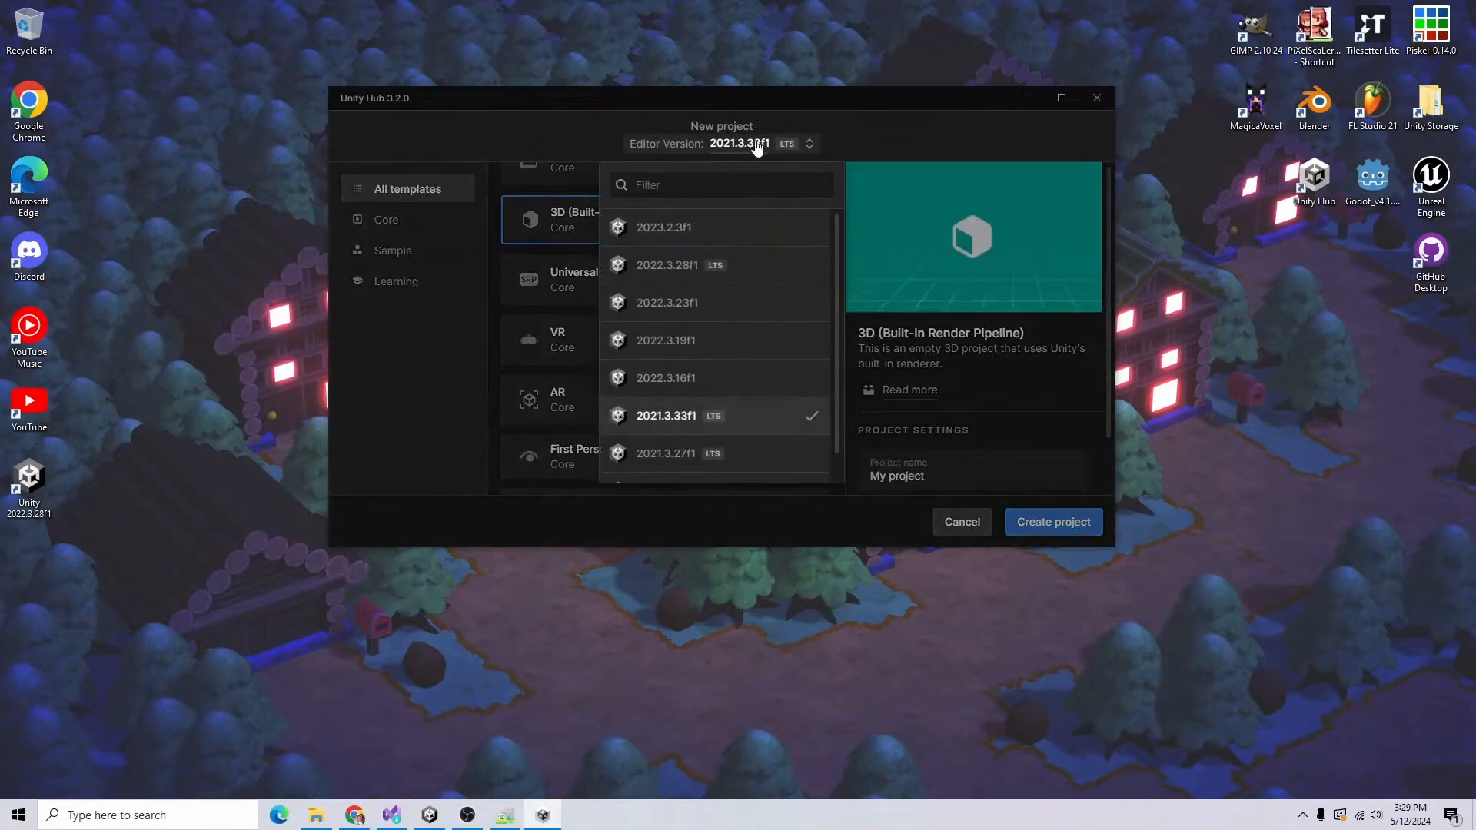
pyautogui.click(767, 262)
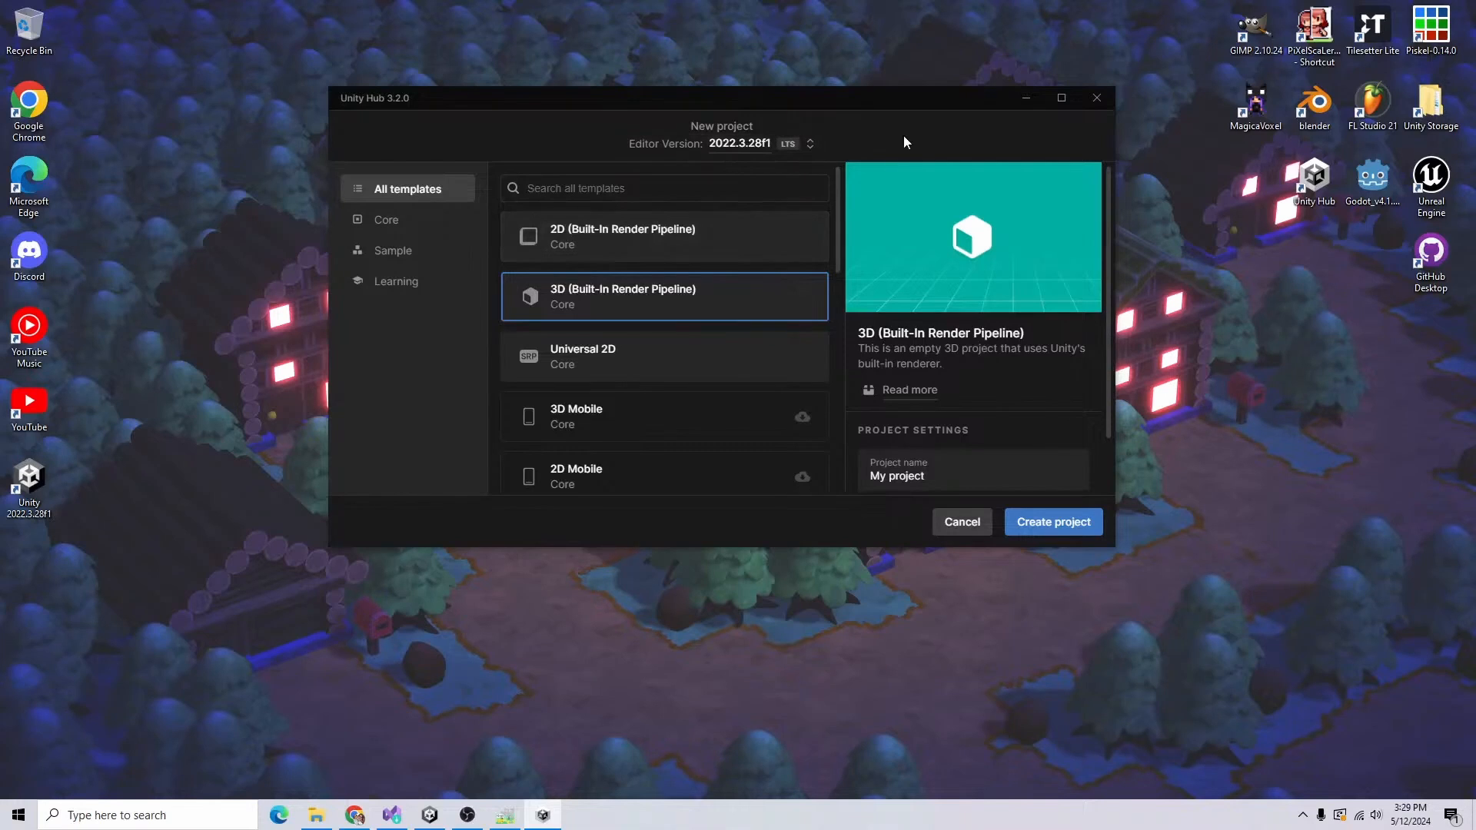
pyautogui.scroll(-2, 684, 341)
pyautogui.scroll(-3, 683, 342)
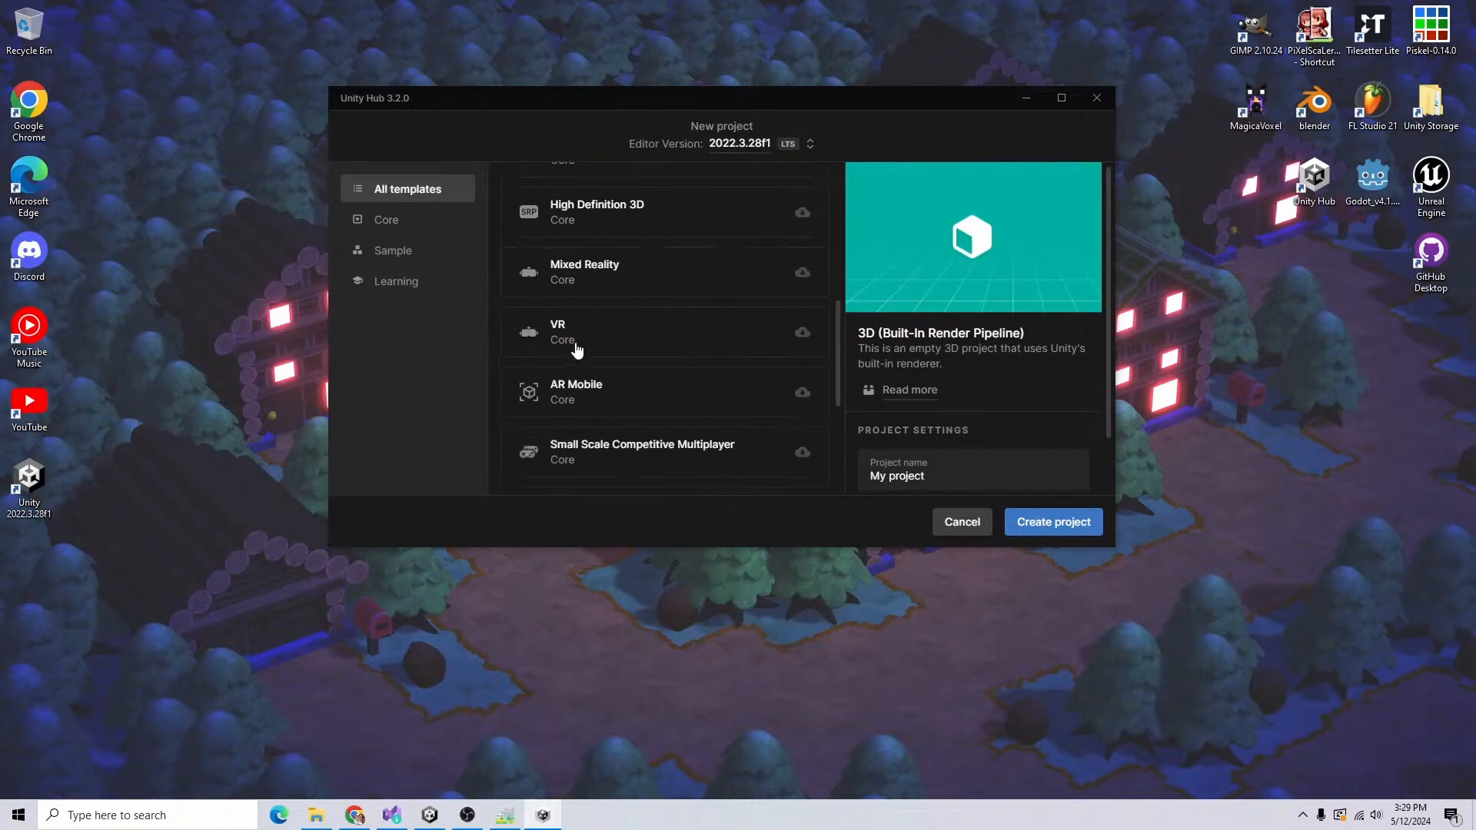
pyautogui.click(575, 346)
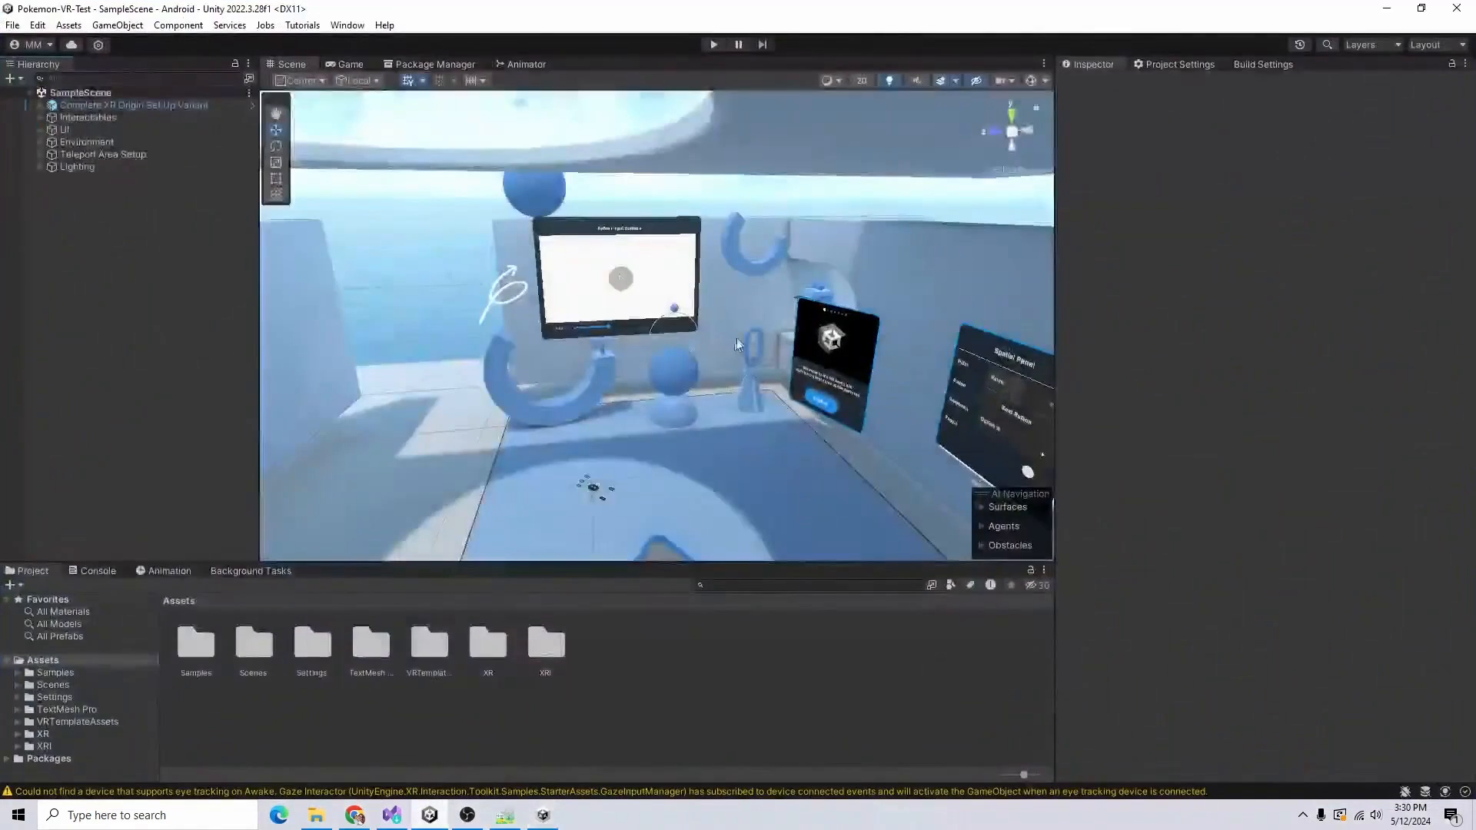
pyautogui.keyDown('alt'); pyautogui.moveTo(684, 252); pyautogui.dragTo(579, 327); pyautogui.keyUp('alt')
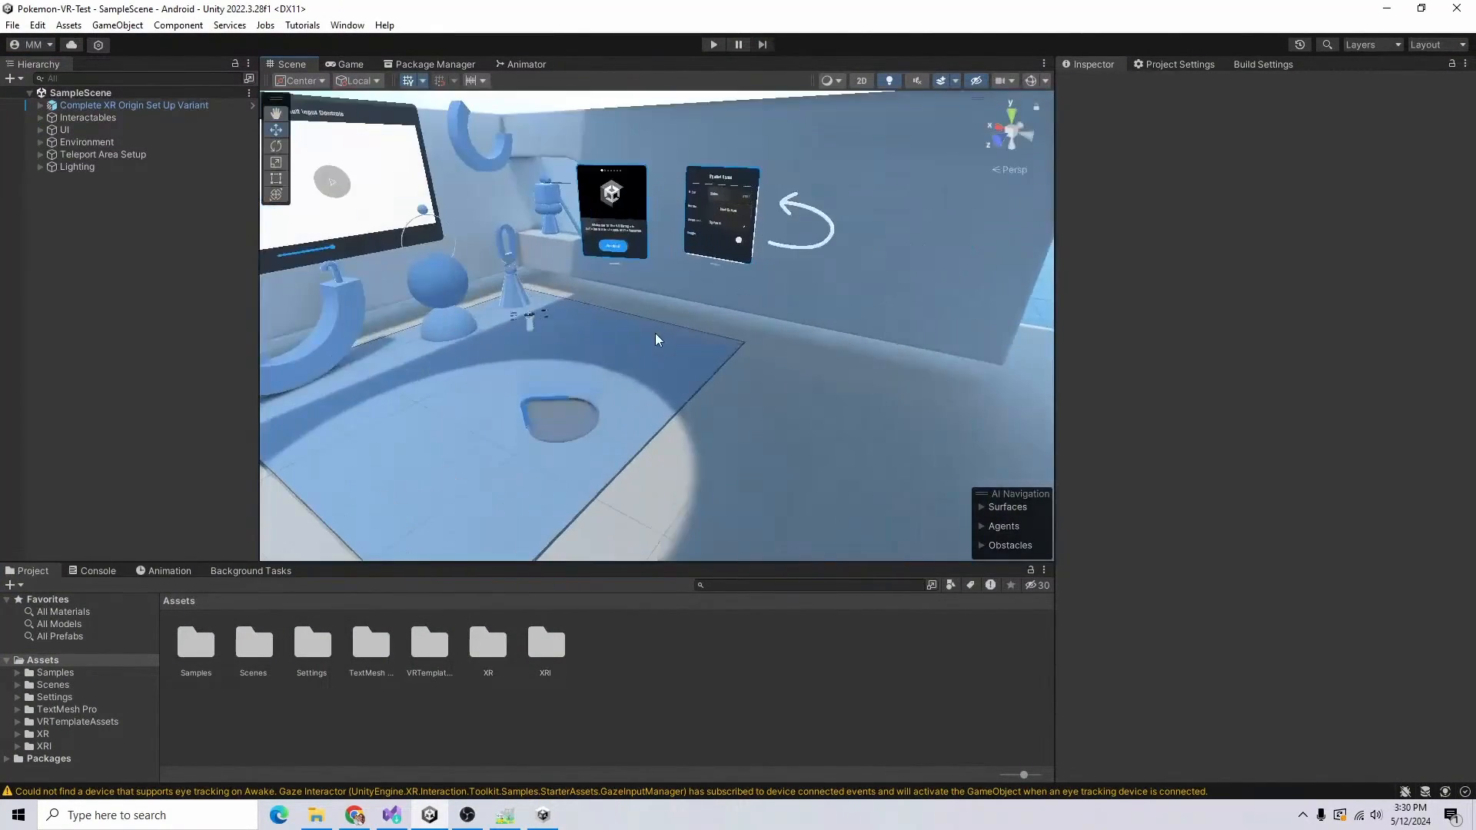
pyautogui.scroll(5, 655, 336)
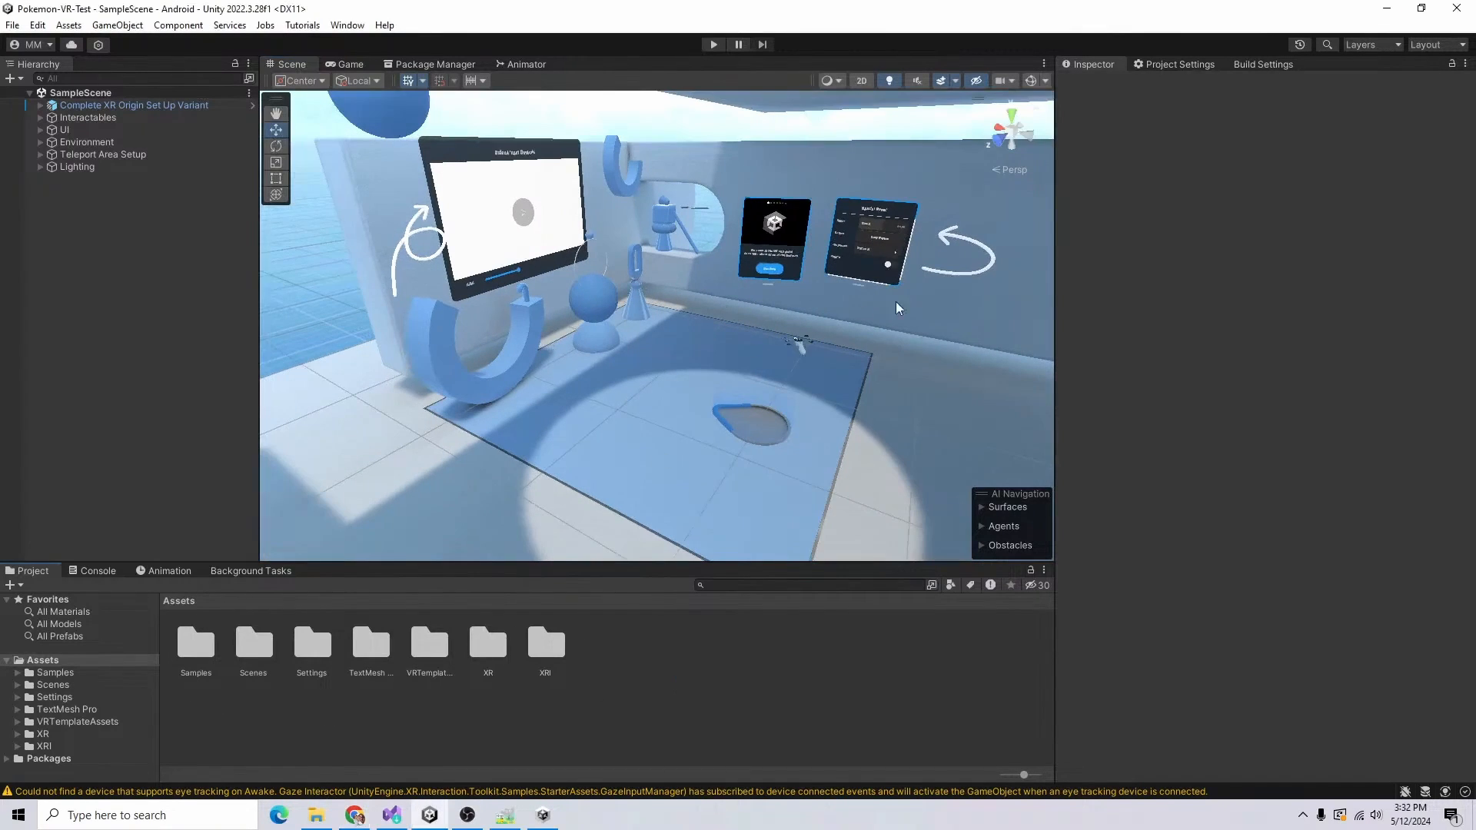
pyautogui.keyDown('alt'); pyautogui.moveTo(805, 445); pyautogui.dragTo(957, 488); pyautogui.keyUp('alt')
pyautogui.keyDown('alt'); pyautogui.moveTo(569, 461); pyautogui.dragTo(784, 453); pyautogui.keyUp('alt')
pyautogui.moveTo(731, 419); pyautogui.dragTo(651, 388, button='middle')
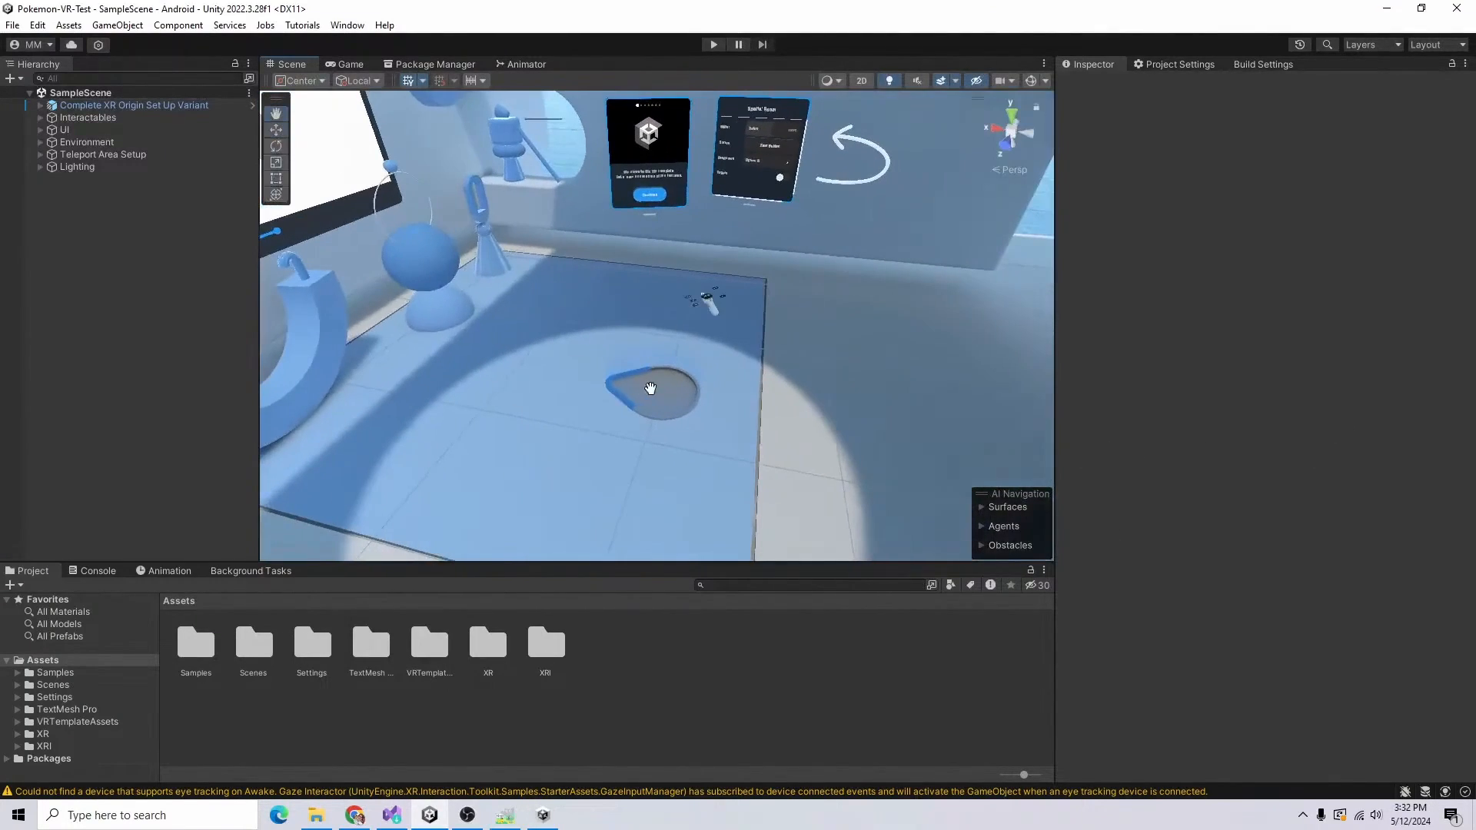
# Step: Create a scene named Pokemon Battle in the project's Scenes folder and open it
pyautogui.doubleClick(254, 643)
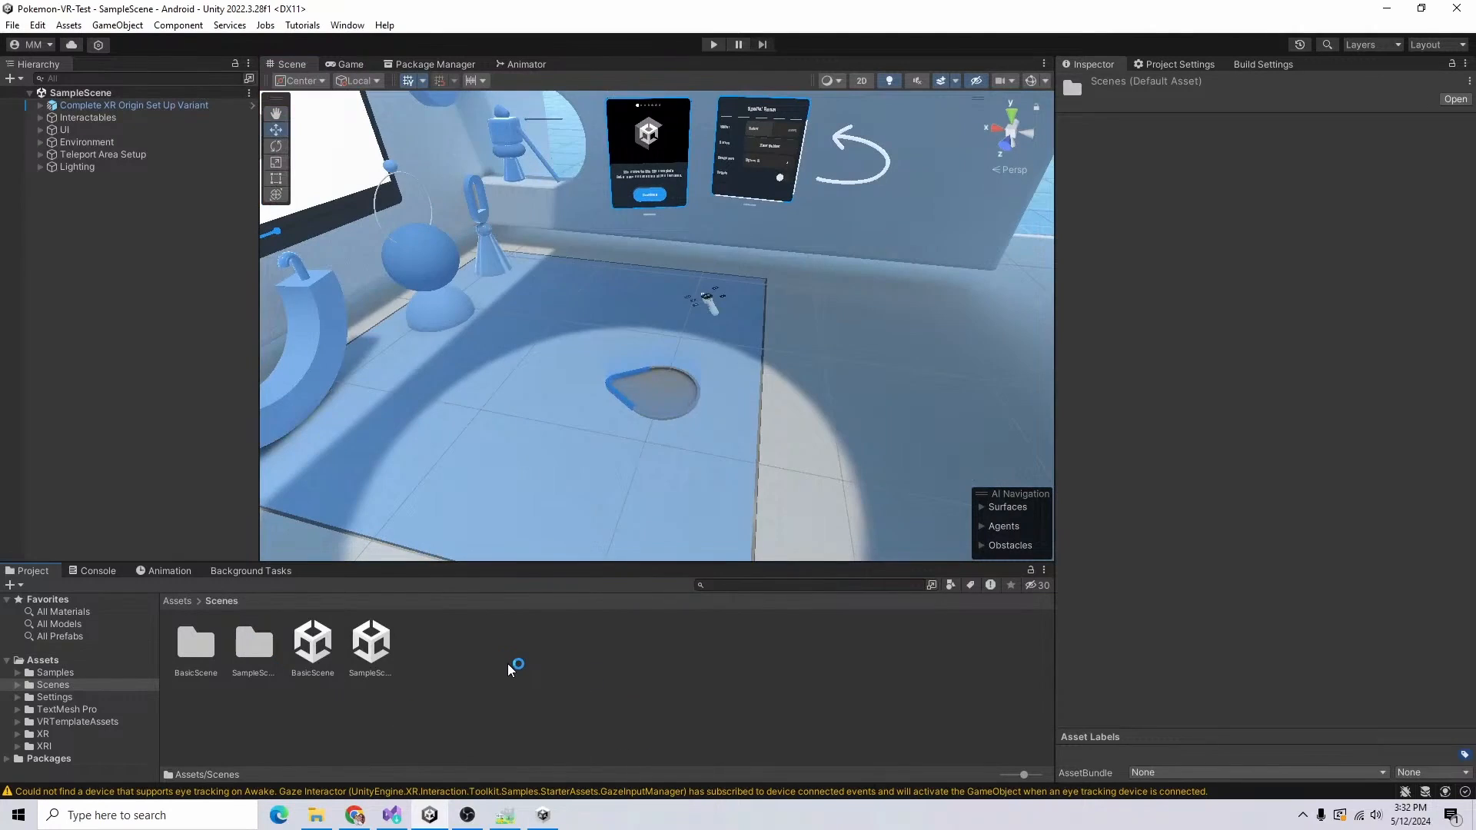
pyautogui.rightClick(507, 665)
pyautogui.moveTo(590, 216)
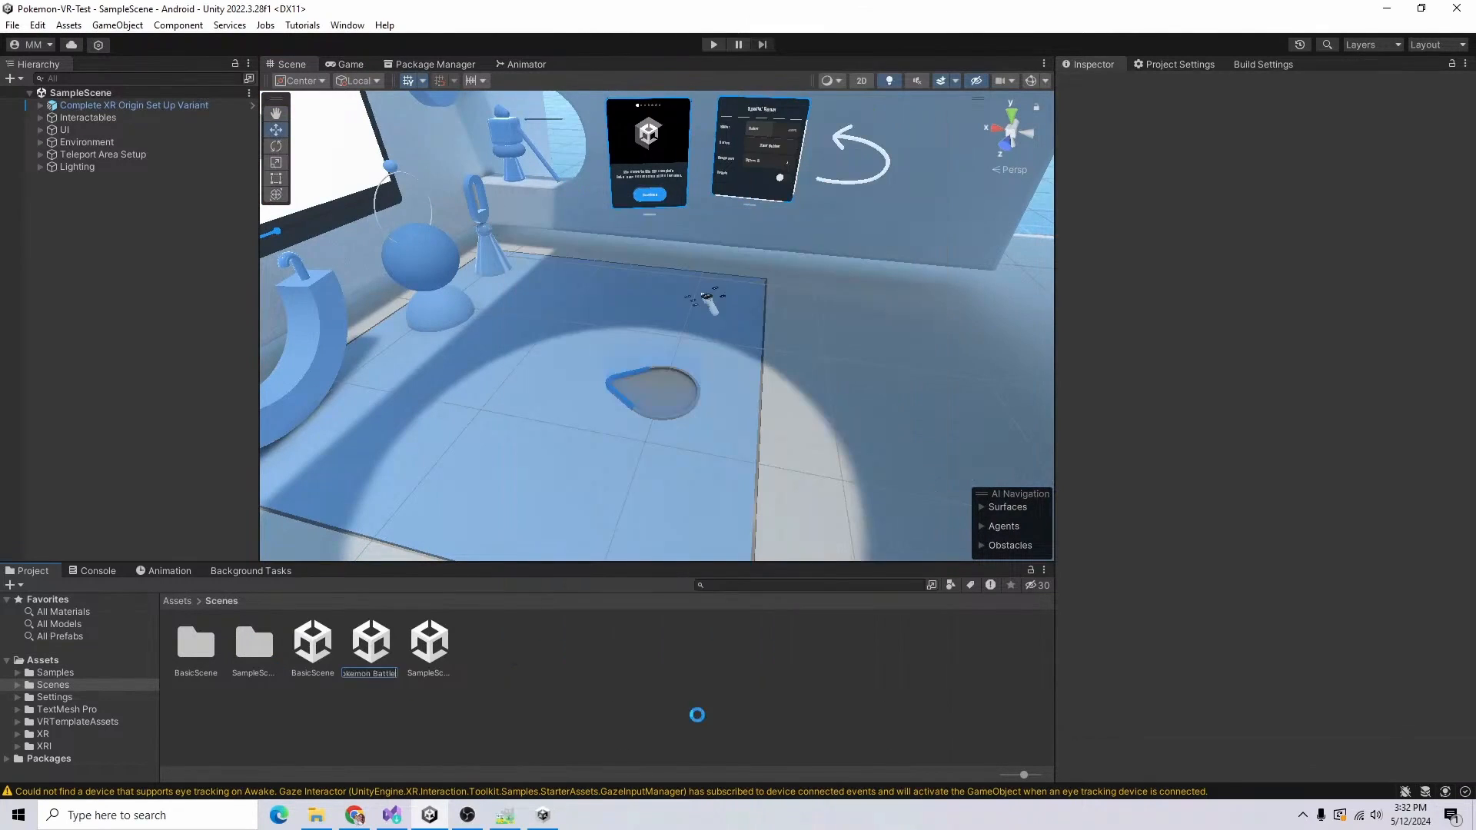
pyautogui.doubleClick(372, 643)
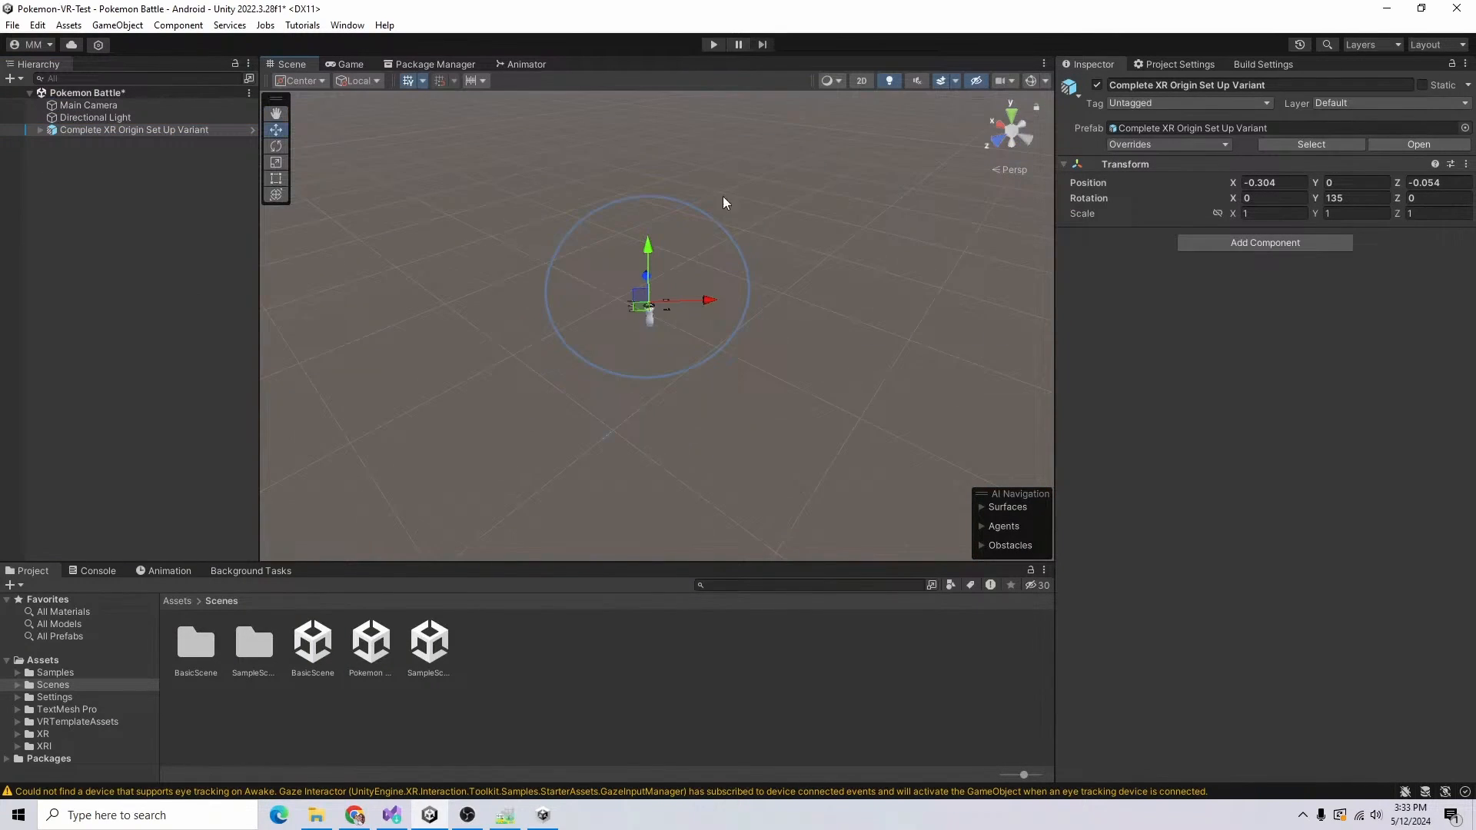
# Step: Remove SampleScene from the scenes included in the build, keeping Pokemon Battle
pyautogui.click(1263, 64)
pyautogui.click(1151, 94)
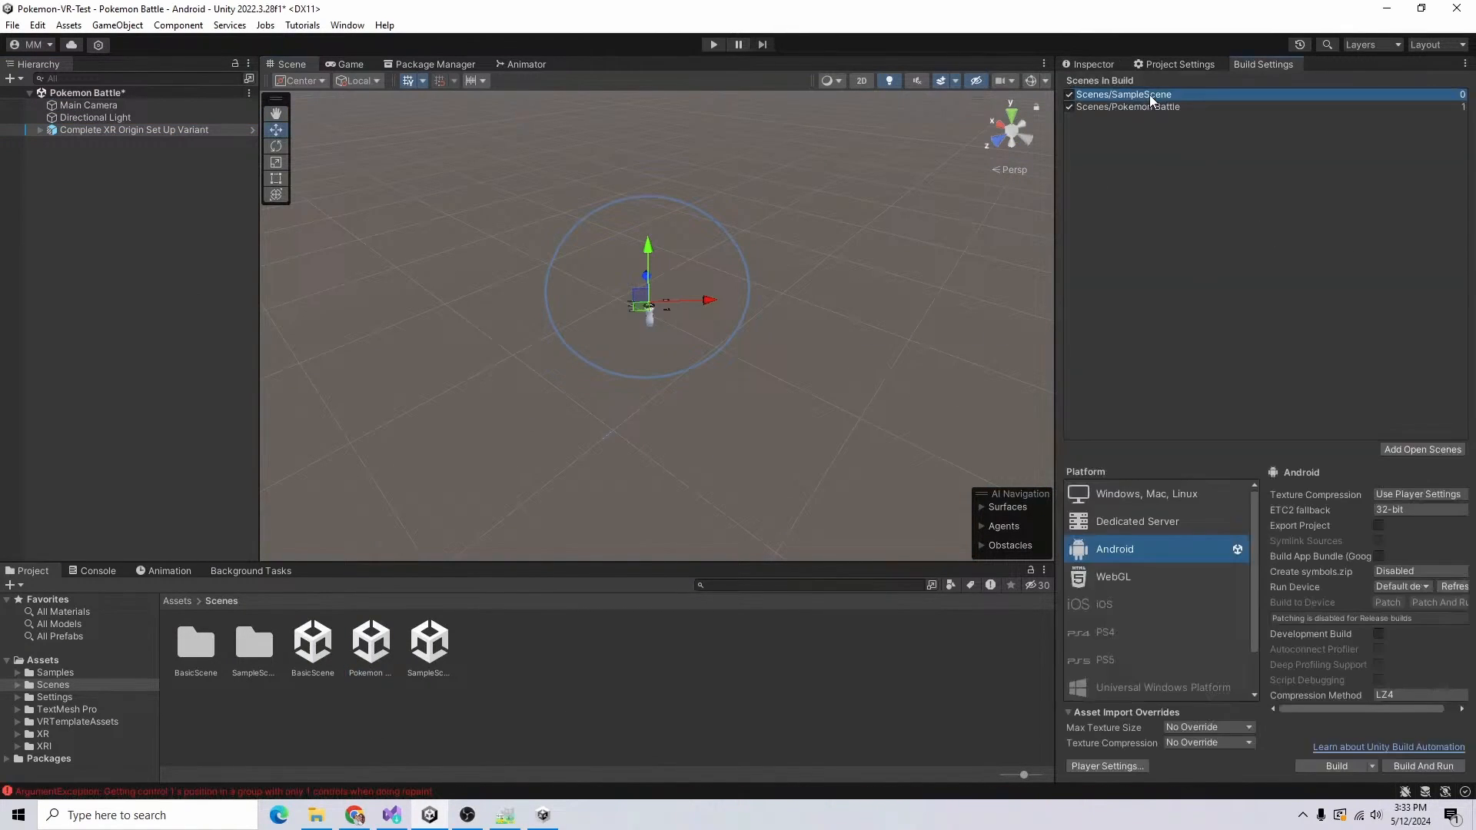
pyautogui.press('Delete')
pyautogui.click(1139, 95)
pyautogui.click(939, 673)
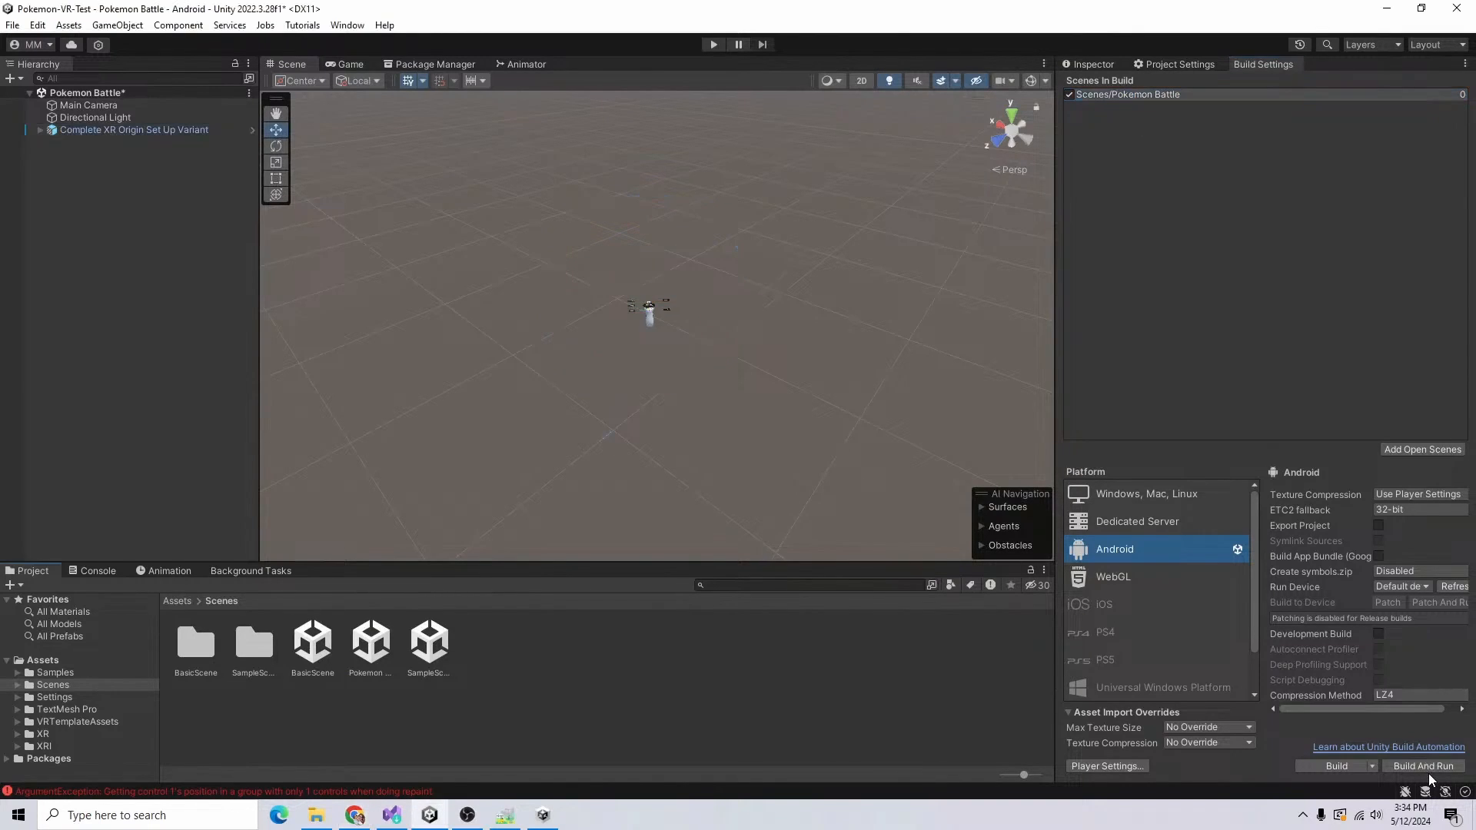
# Step: Try to build and run the Android project as pokemon-vr-test.apk
pyautogui.click(1410, 765)
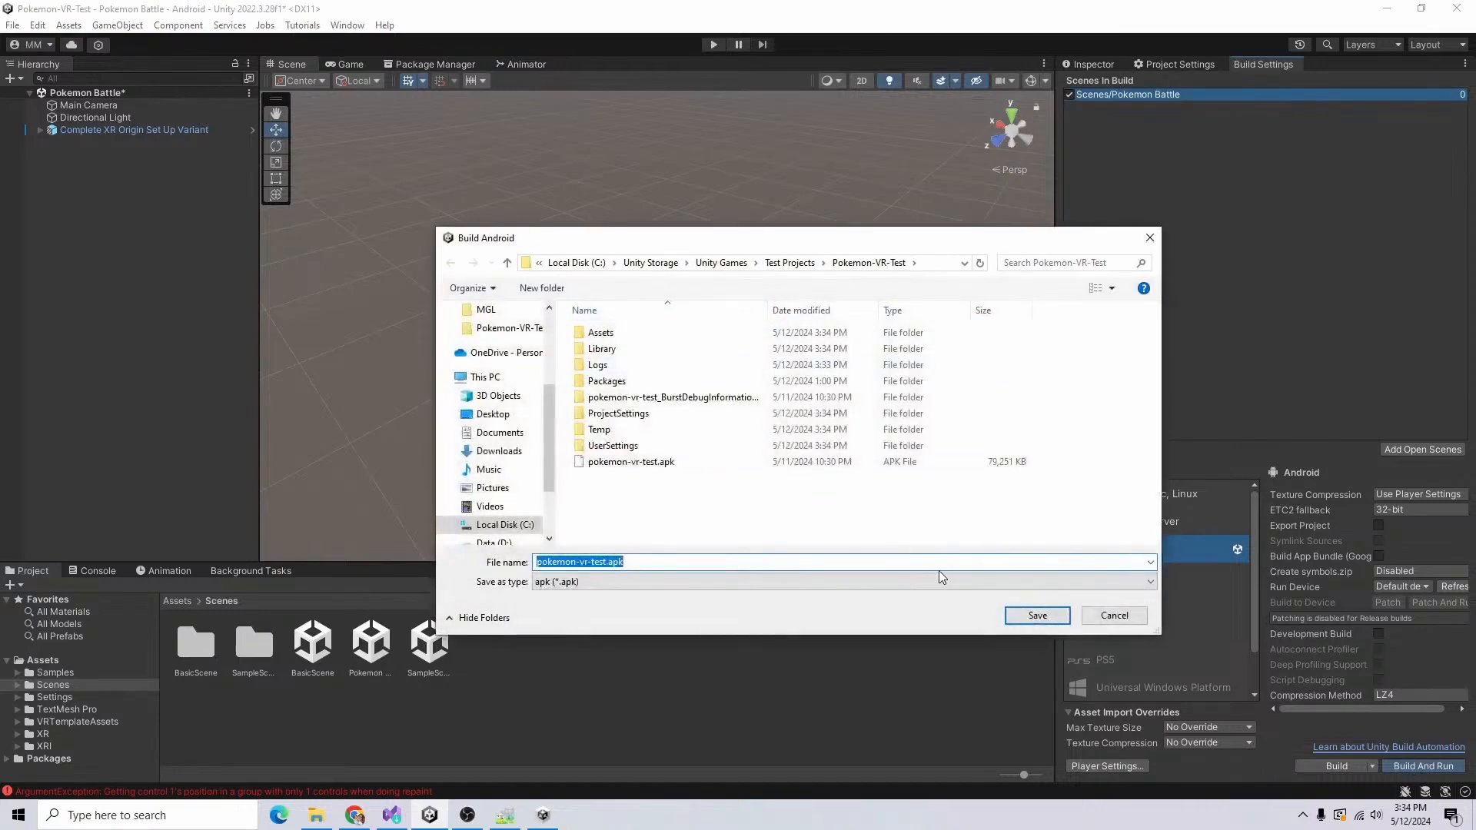
pyautogui.click(1058, 621)
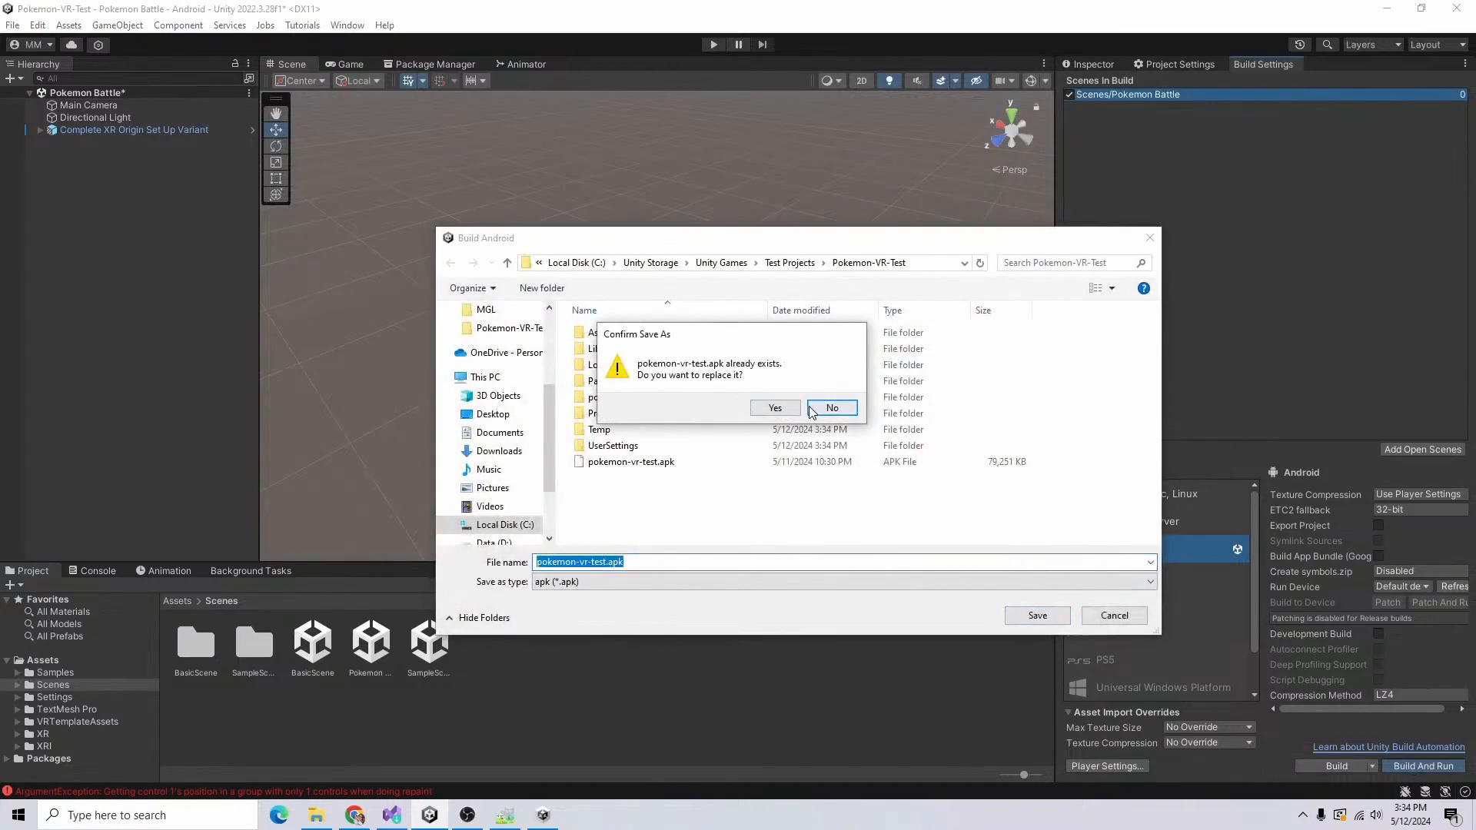
pyautogui.click(829, 408)
# Step: Open the editor preferences, and build and run the Android project again
pyautogui.click(80, 571)
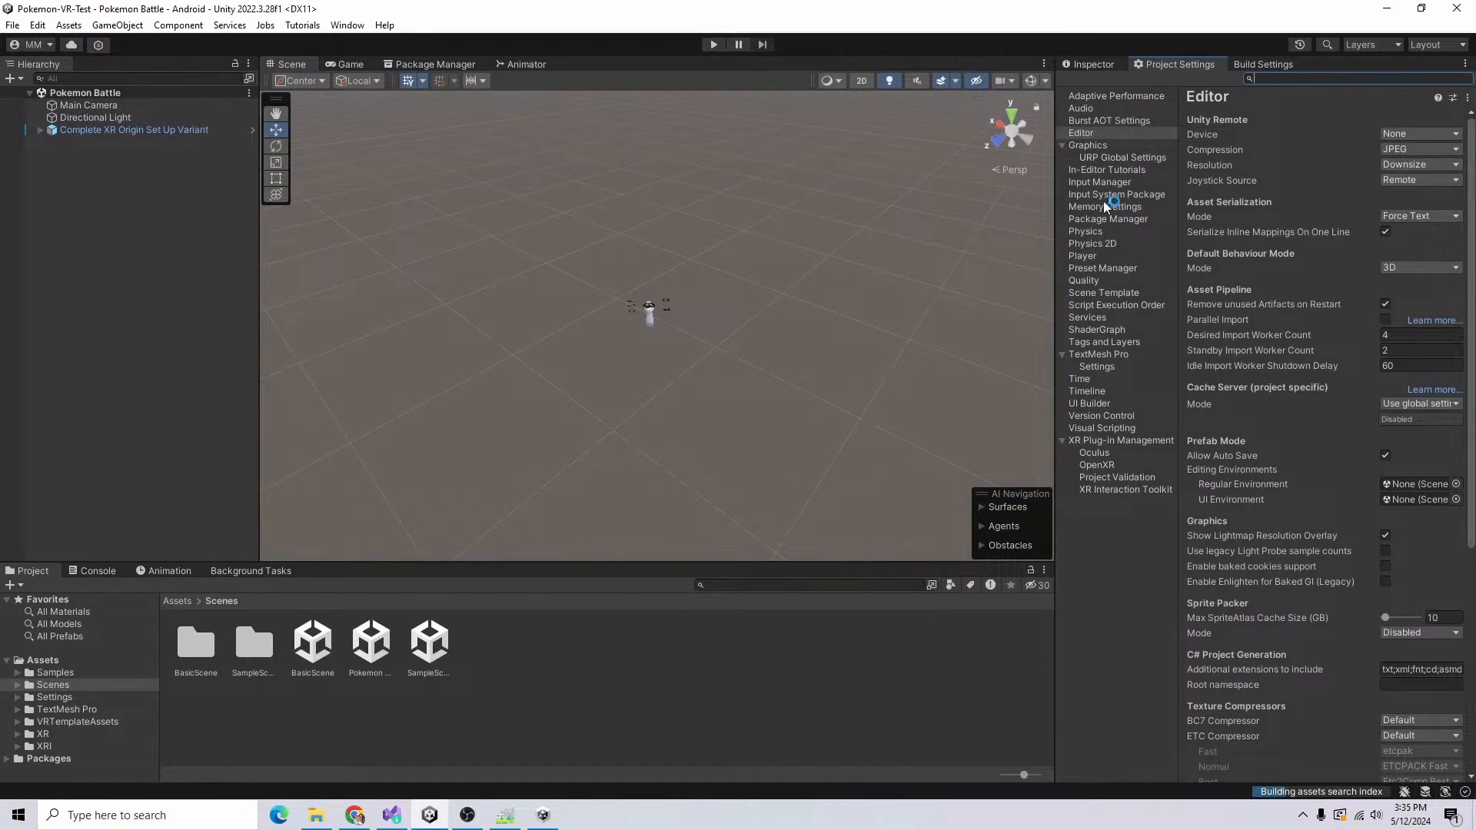
pyautogui.moveTo(1056, 189); pyautogui.dragTo(1023, 142)
pyautogui.click(38, 25)
pyautogui.click(127, 549)
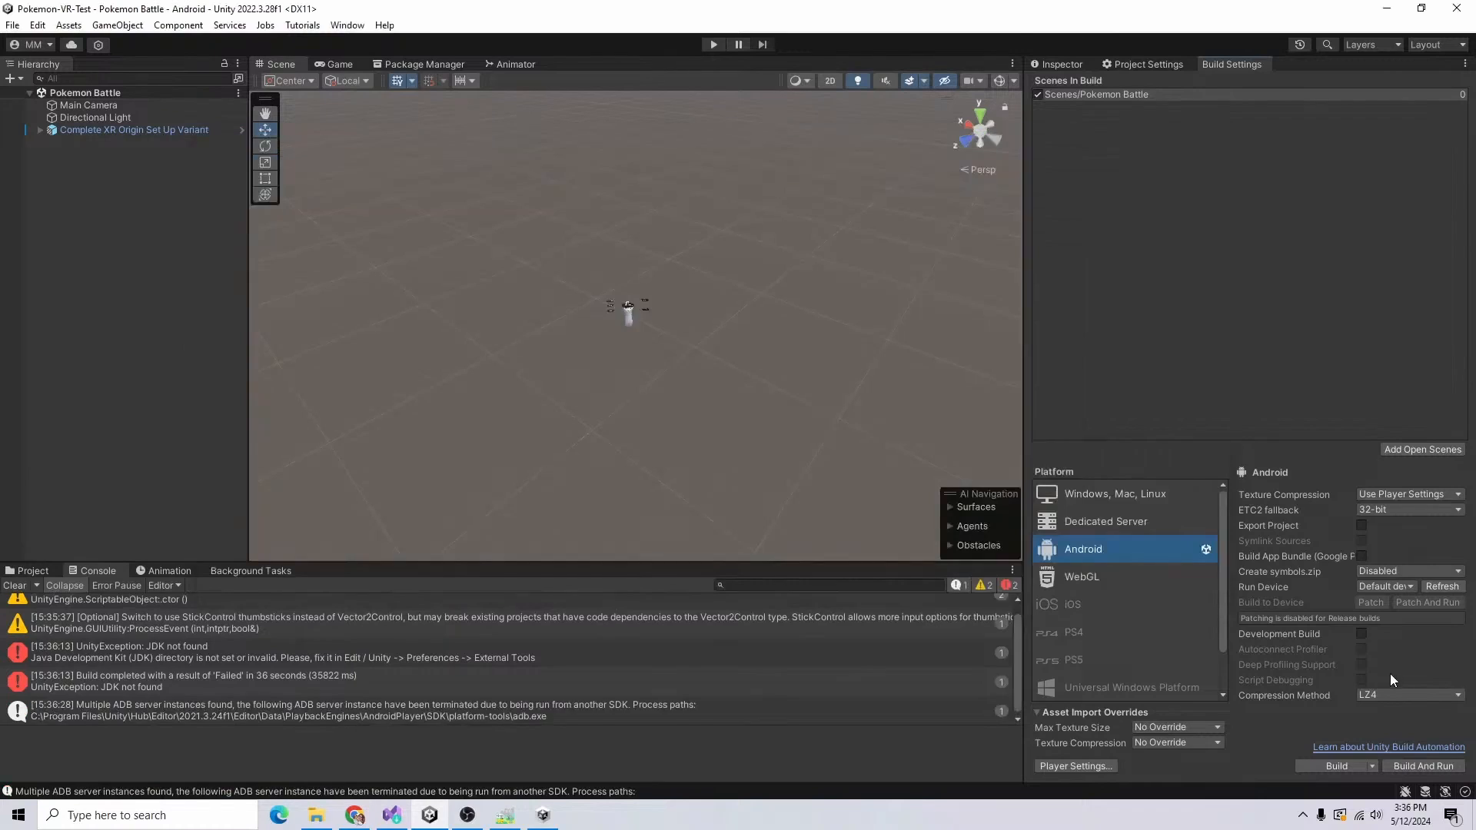
pyautogui.click(1423, 766)
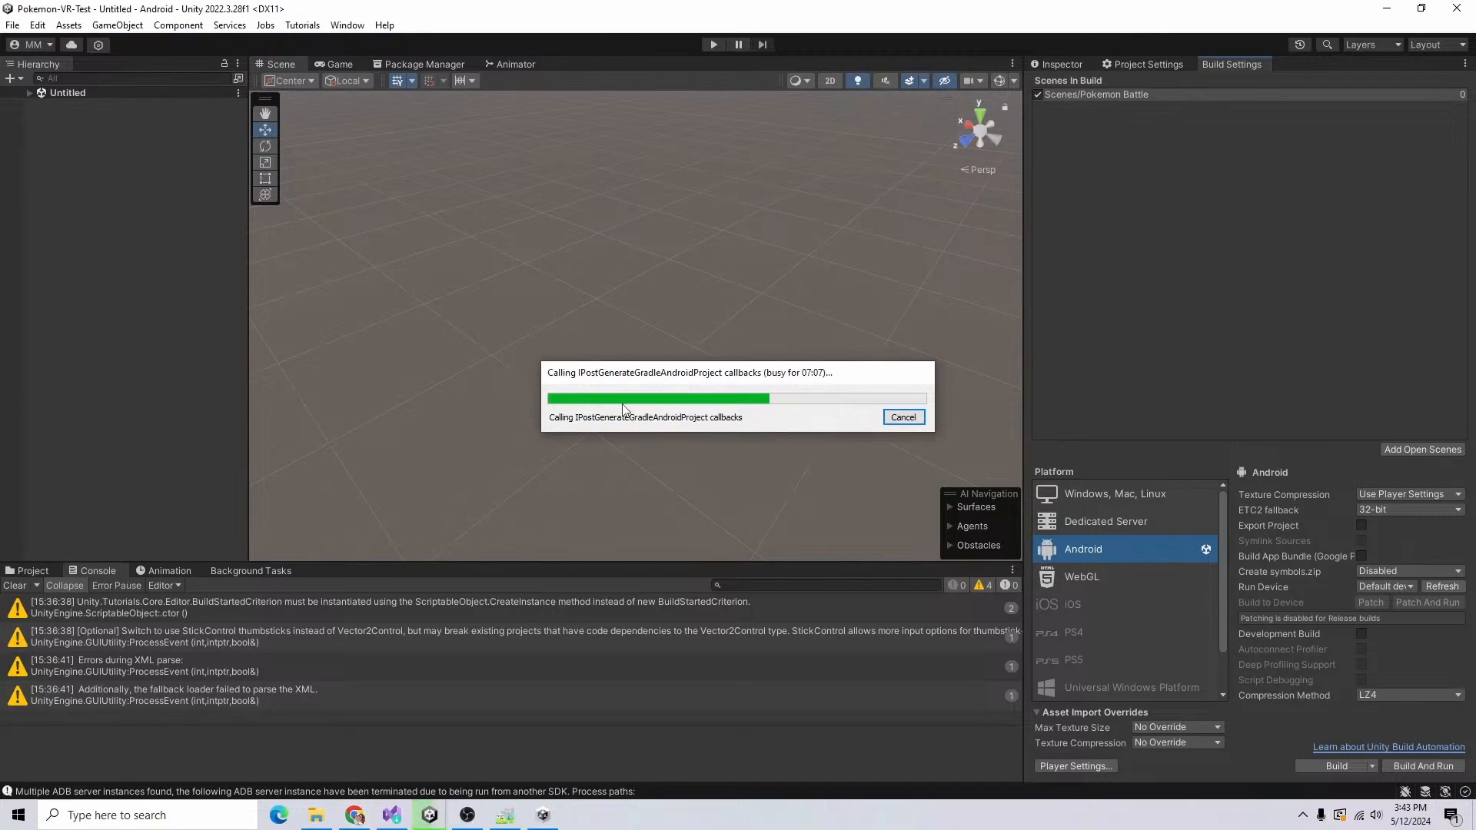
# Step: Switch to Blender and delete the default cube from the new scene
pyautogui.click(173, 815)
pyautogui.write('blender')
pyautogui.press('Return')
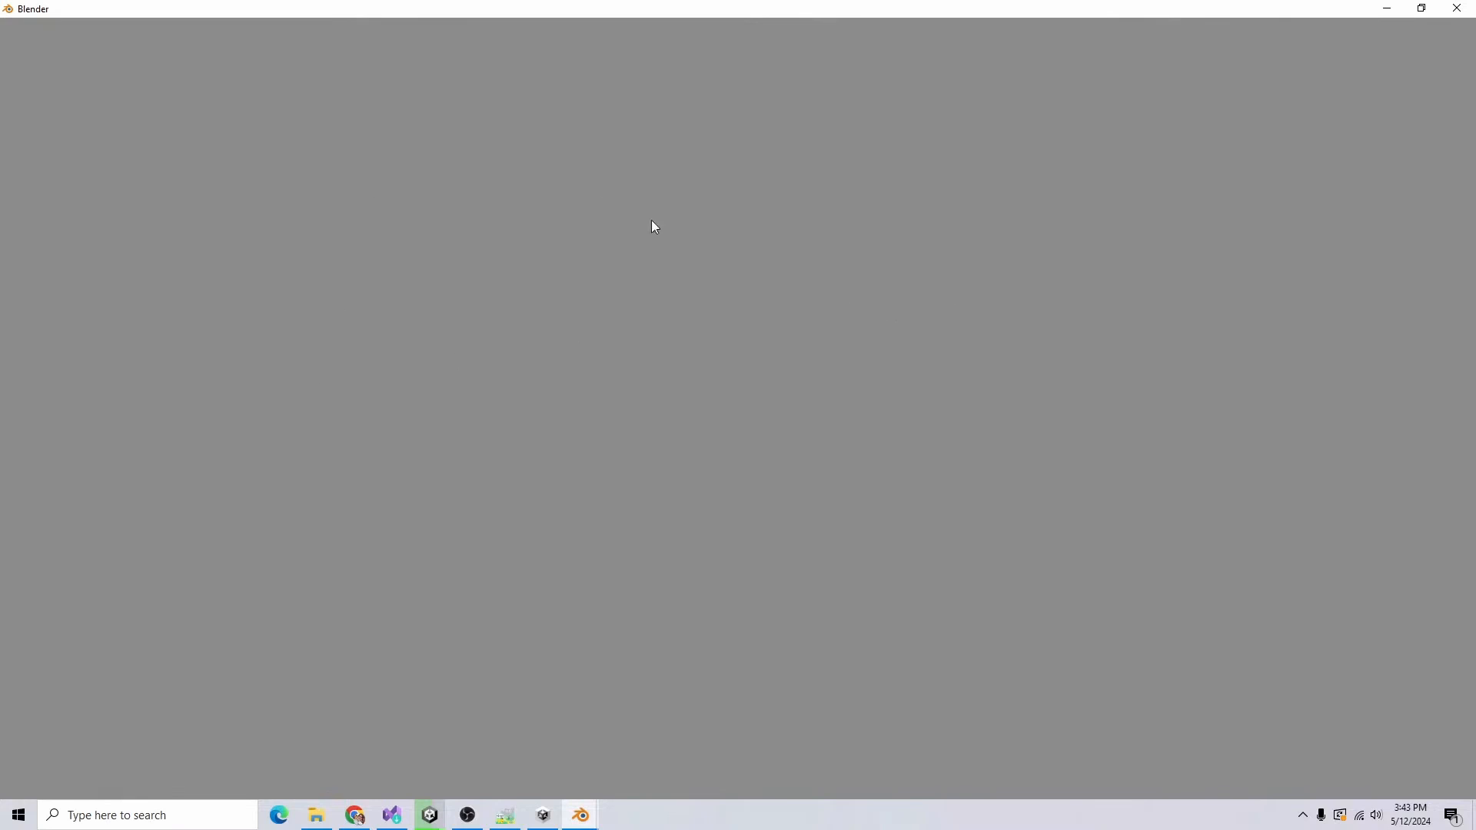
pyautogui.click(611, 455)
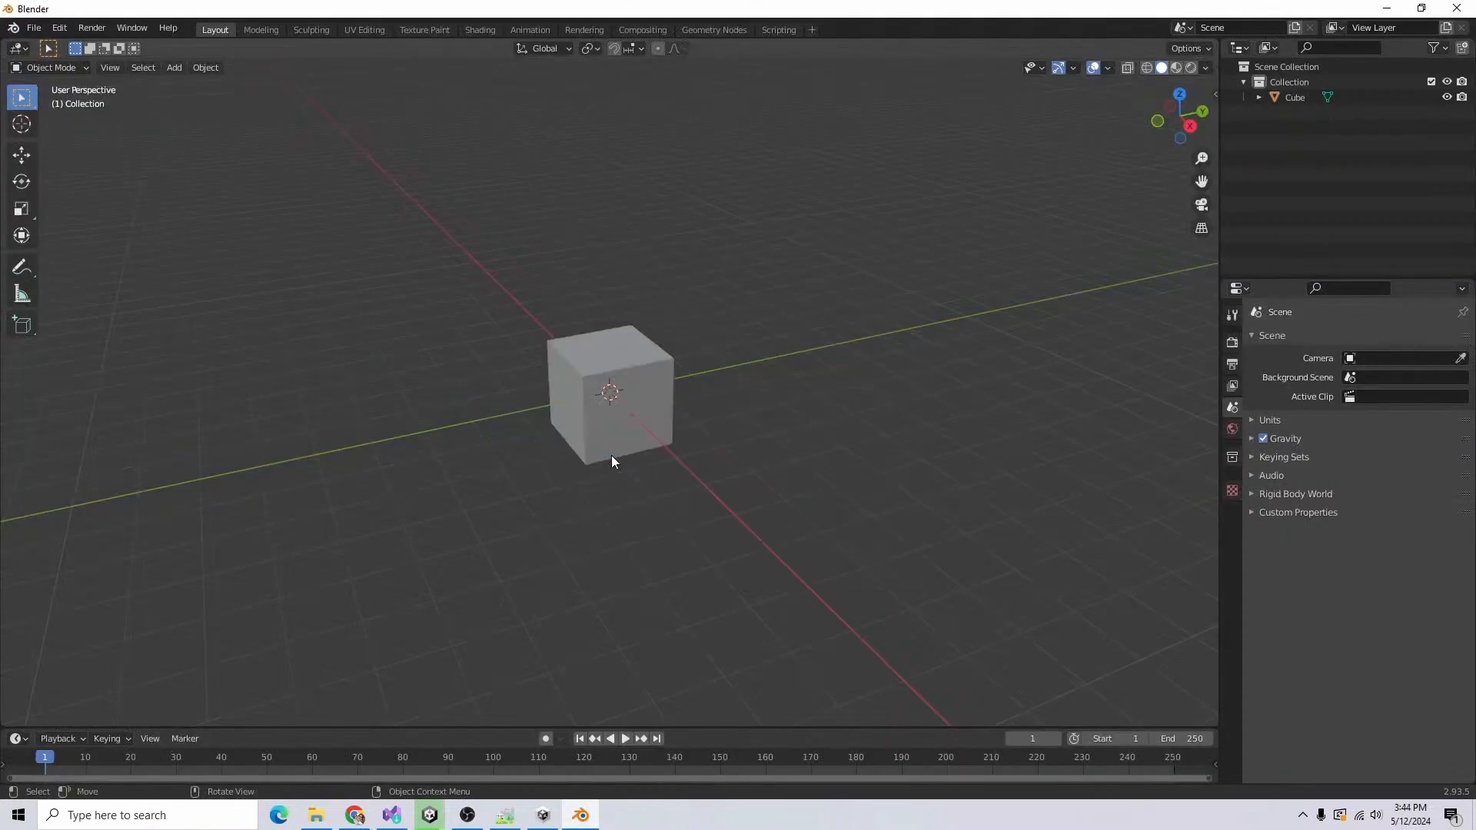
pyautogui.press('Delete')
pyautogui.moveTo(692, 307); pyautogui.dragTo(504, 366, button='middle')
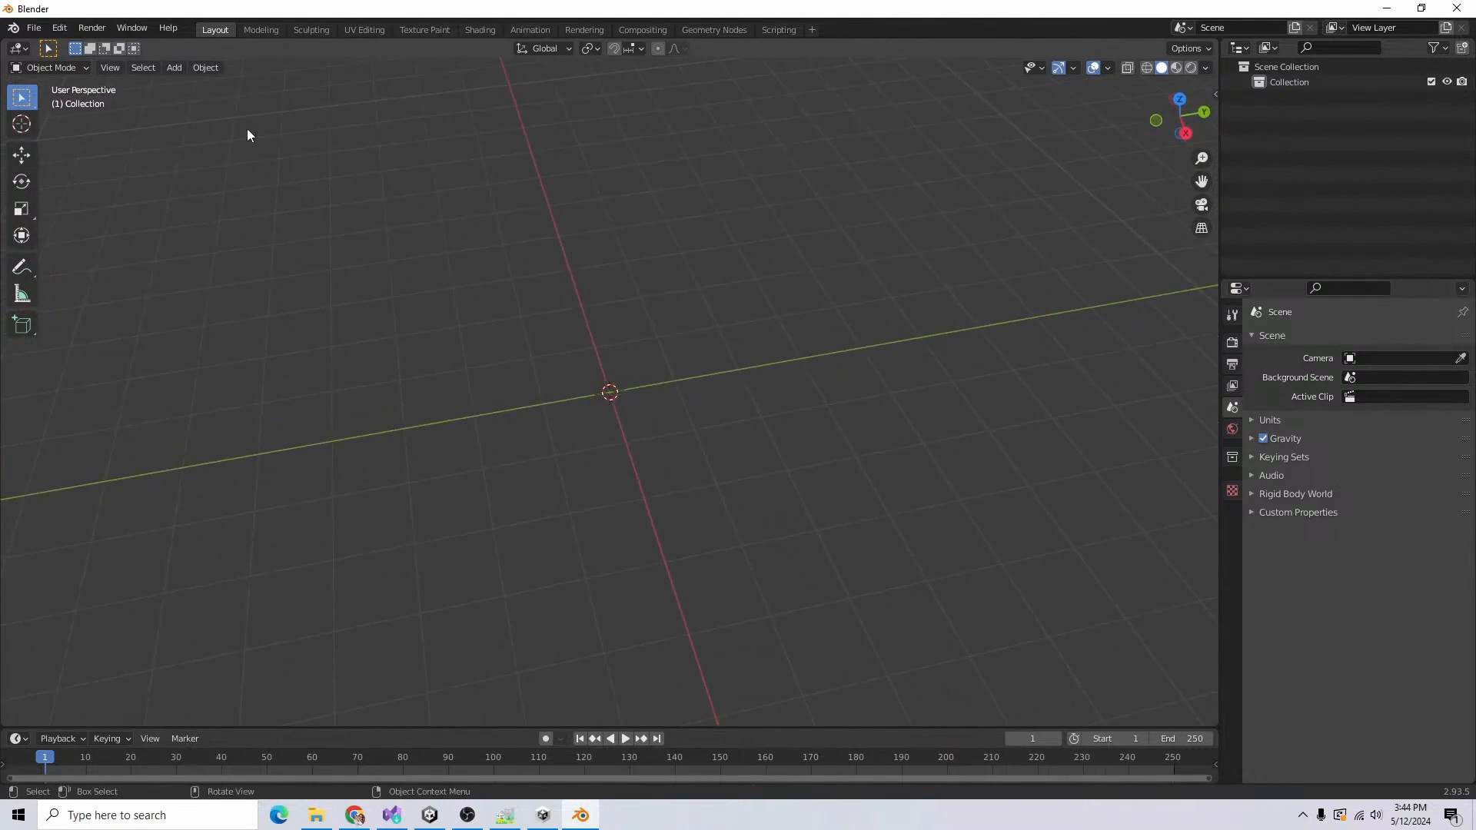
pyautogui.click(172, 68)
pyautogui.moveTo(231, 85)
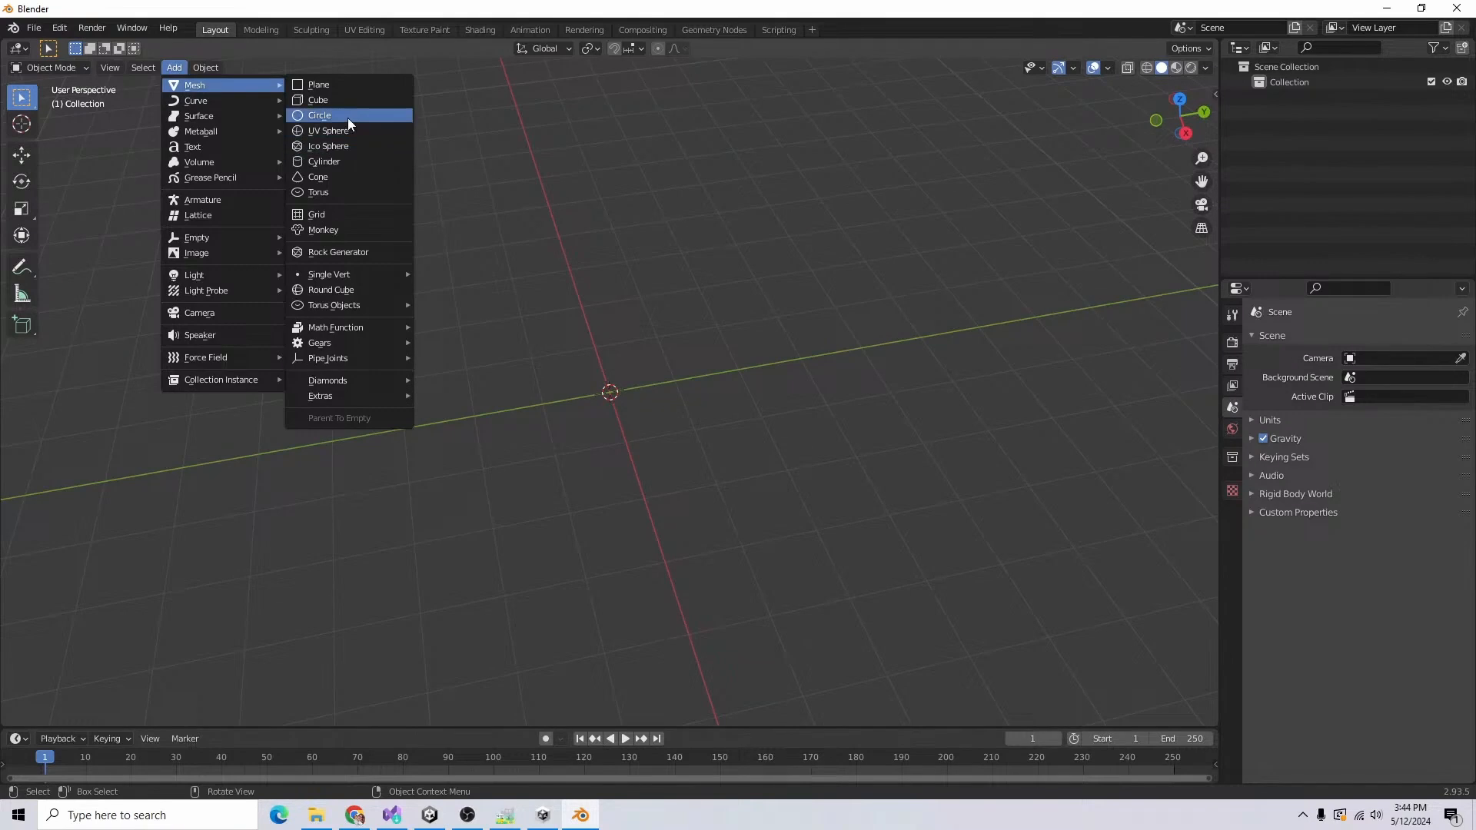
pyautogui.click(348, 115)
pyautogui.press('Delete')
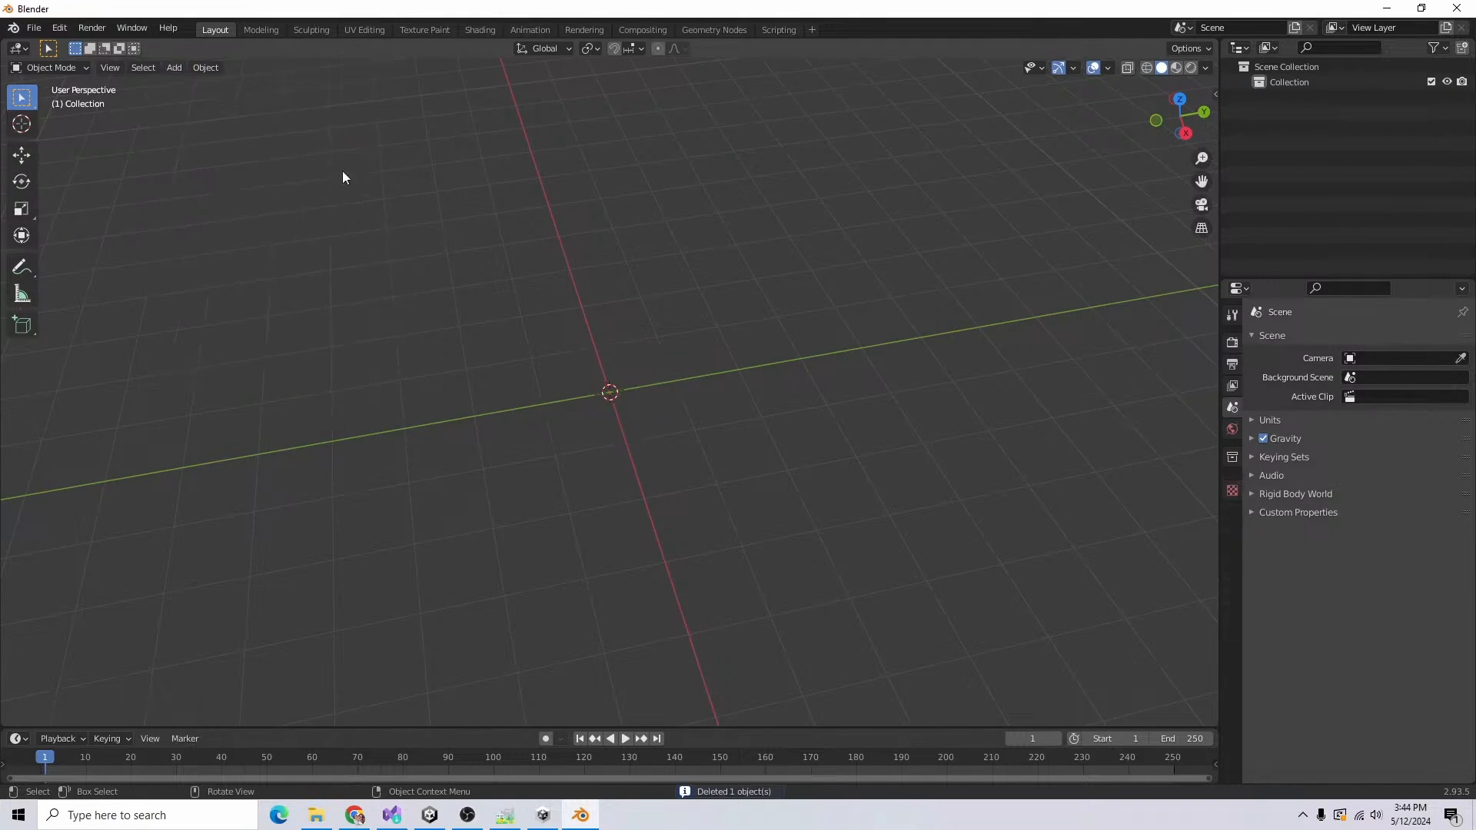
# Step: Add a Round Cube mesh at the origin with radius 1.00, size 1.00 and 4 arc divisions
pyautogui.click(172, 68)
pyautogui.moveTo(209, 86)
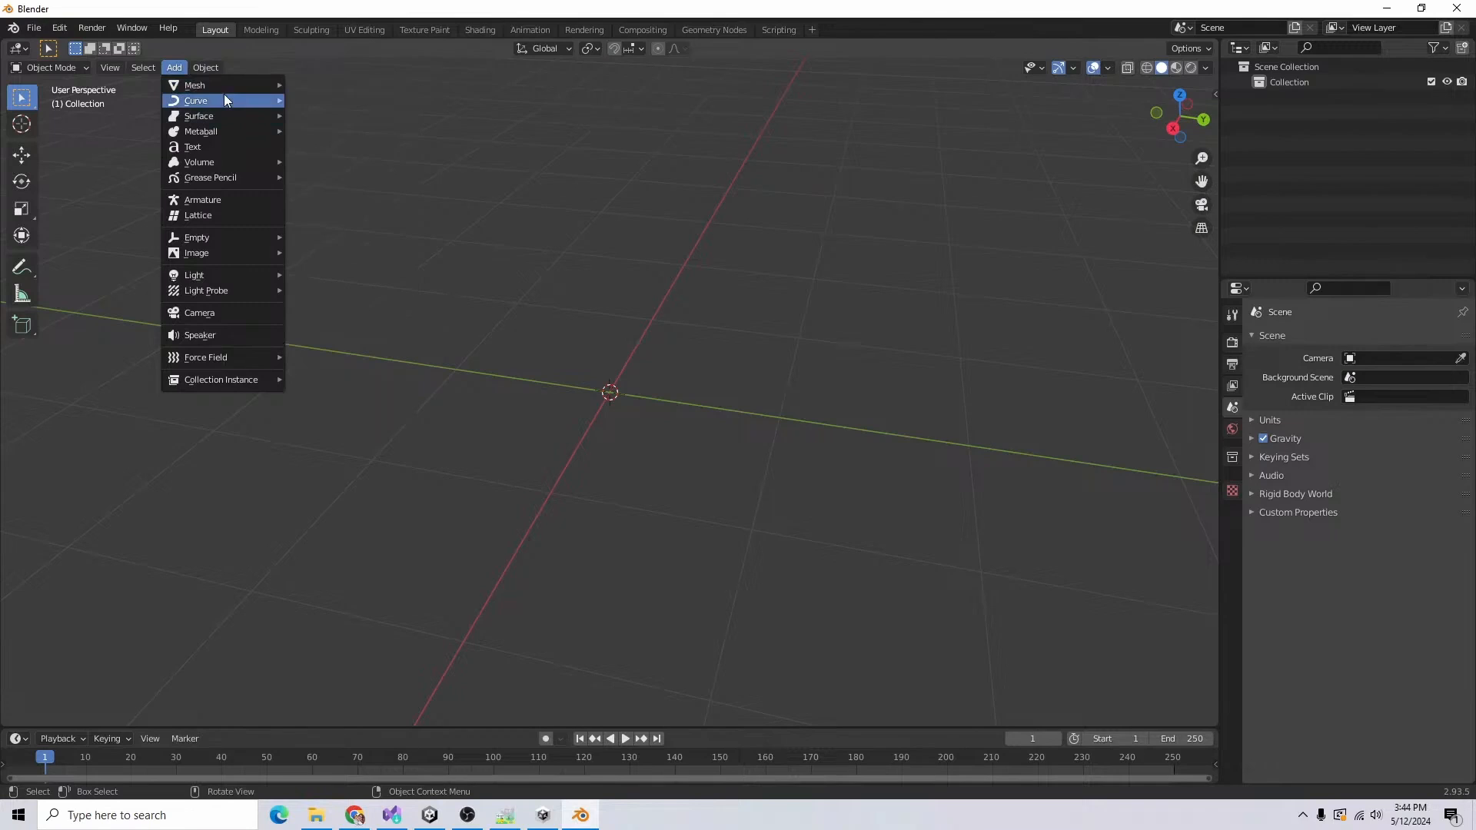
pyautogui.moveTo(223, 86)
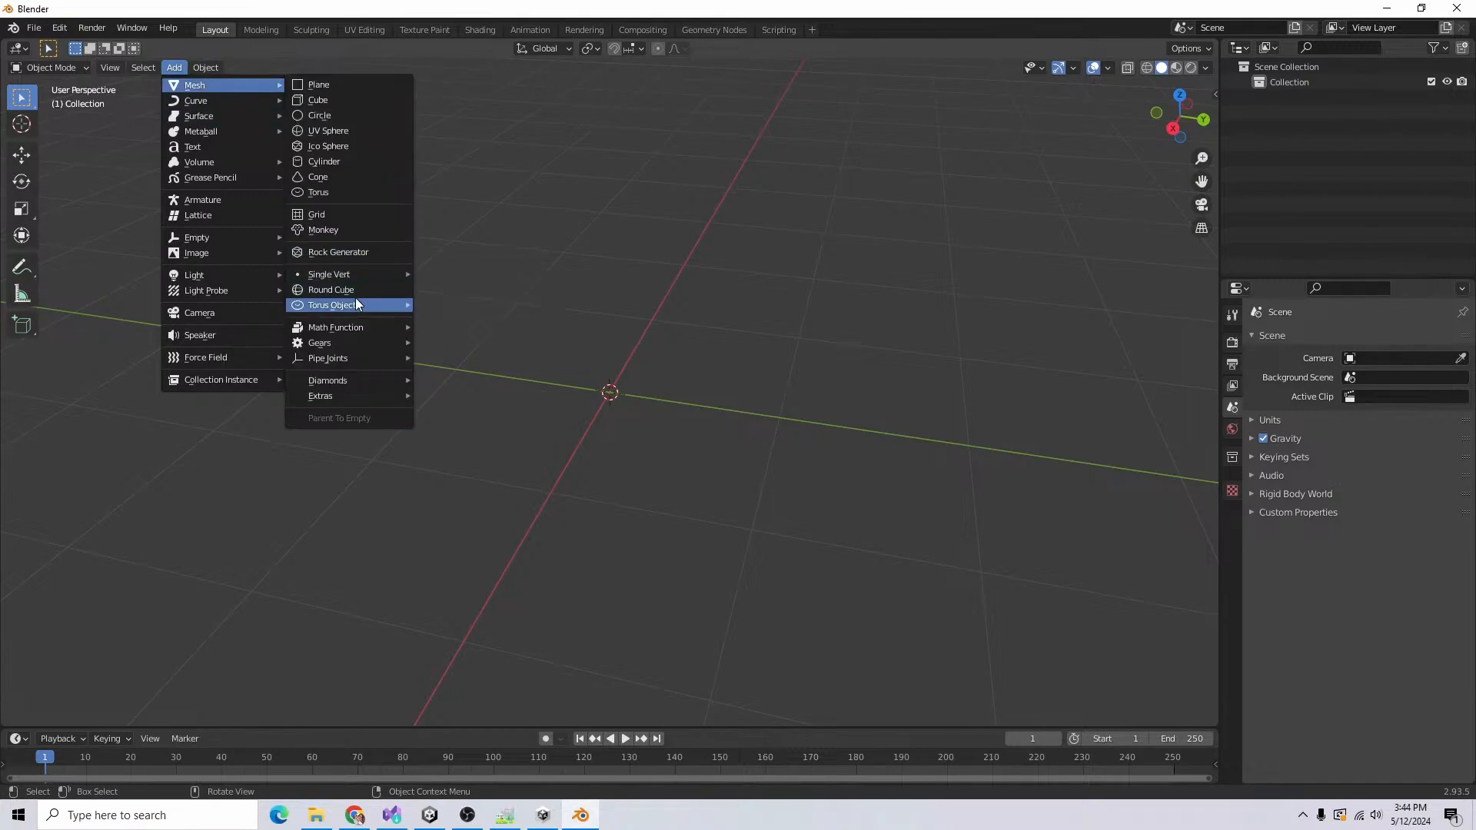
pyautogui.click(348, 292)
pyautogui.press('Delete')
pyautogui.click(170, 68)
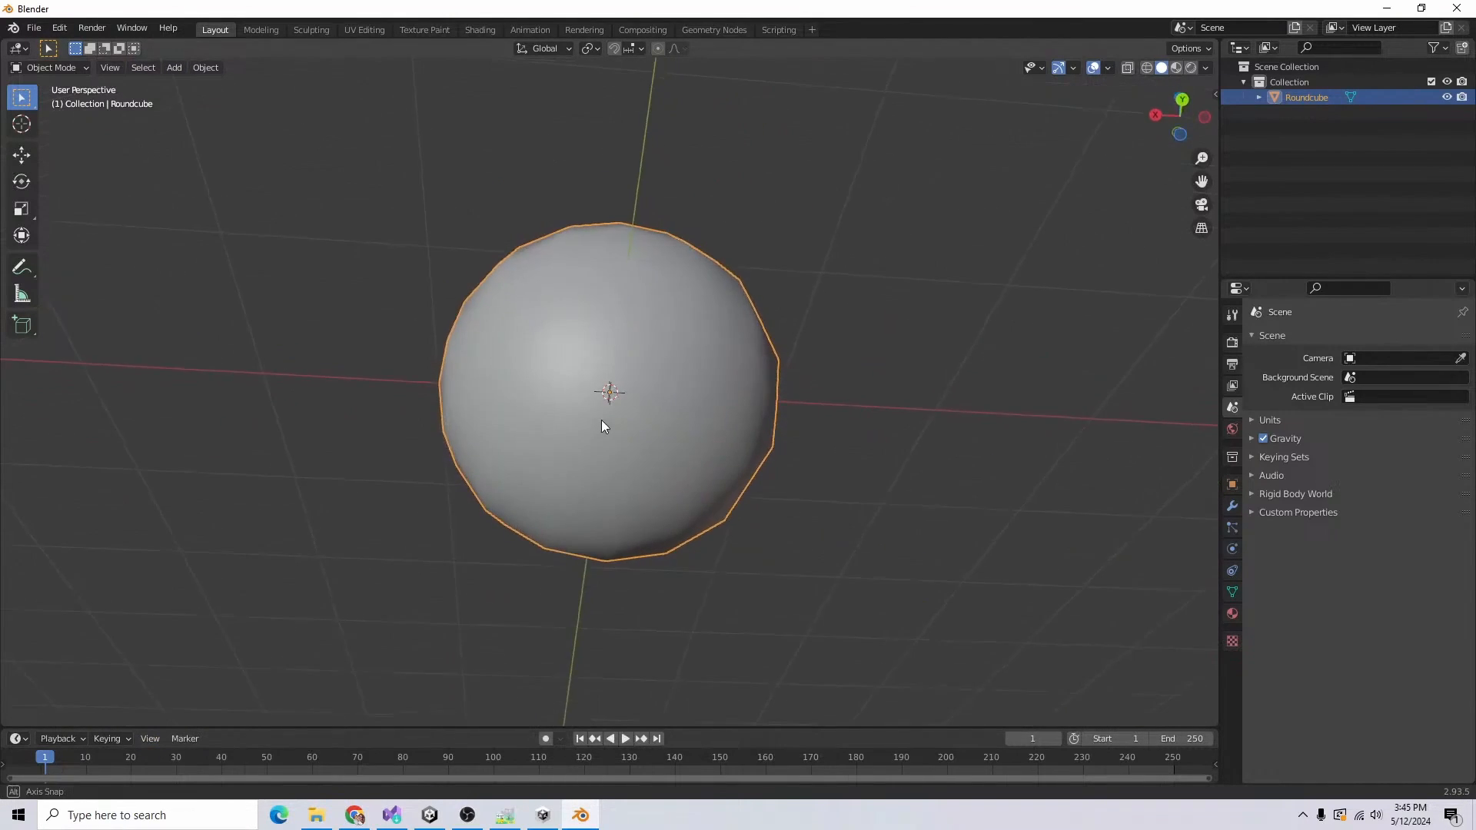
# Step: Bevel the ball's middle edge loop into a band and shrink that band inward by about 0.073 m to form a groove
pyautogui.moveTo(601, 420); pyautogui.dragTo(648, 543, button='middle')
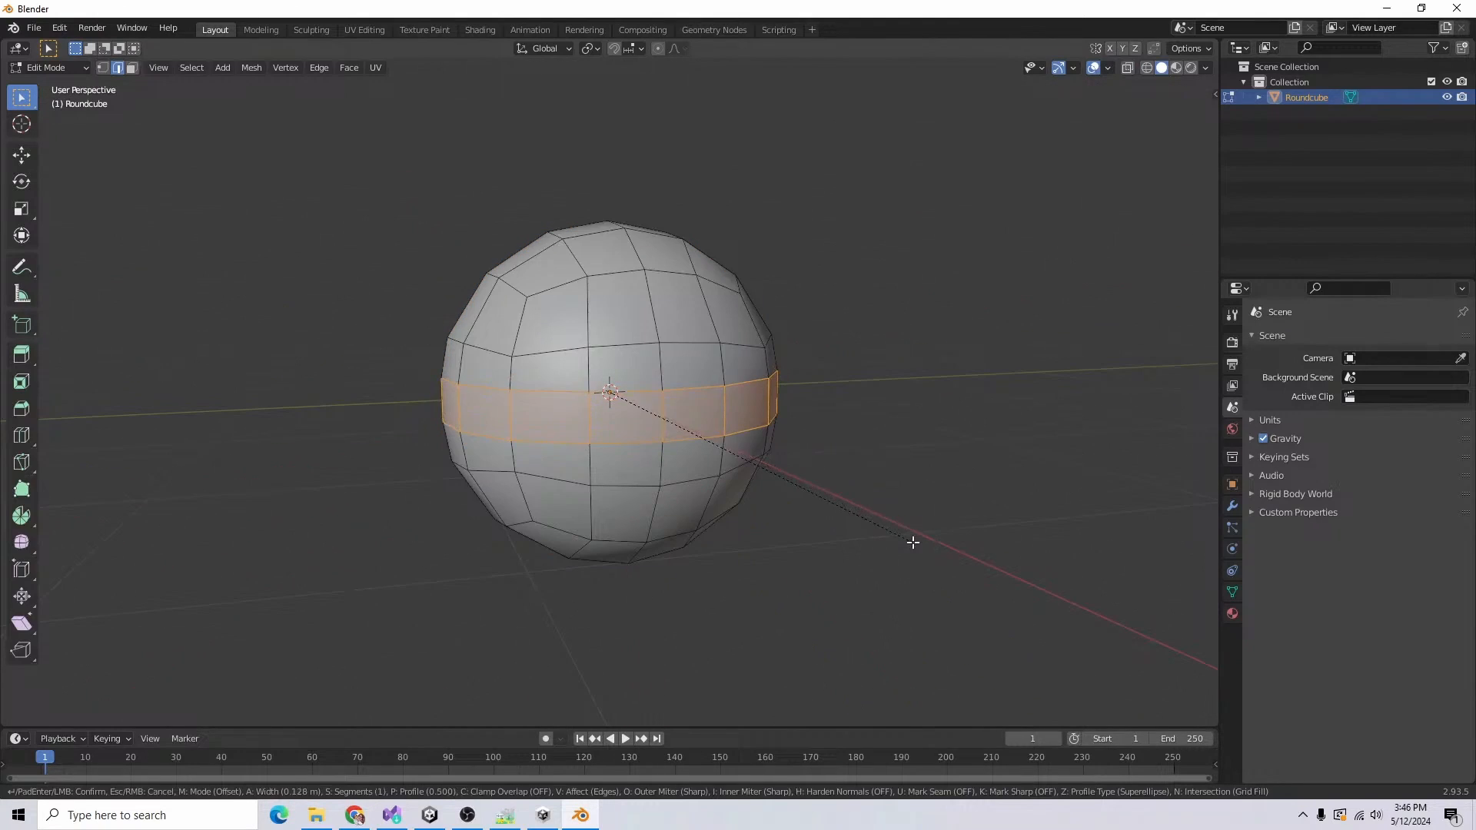
pyautogui.click(908, 547)
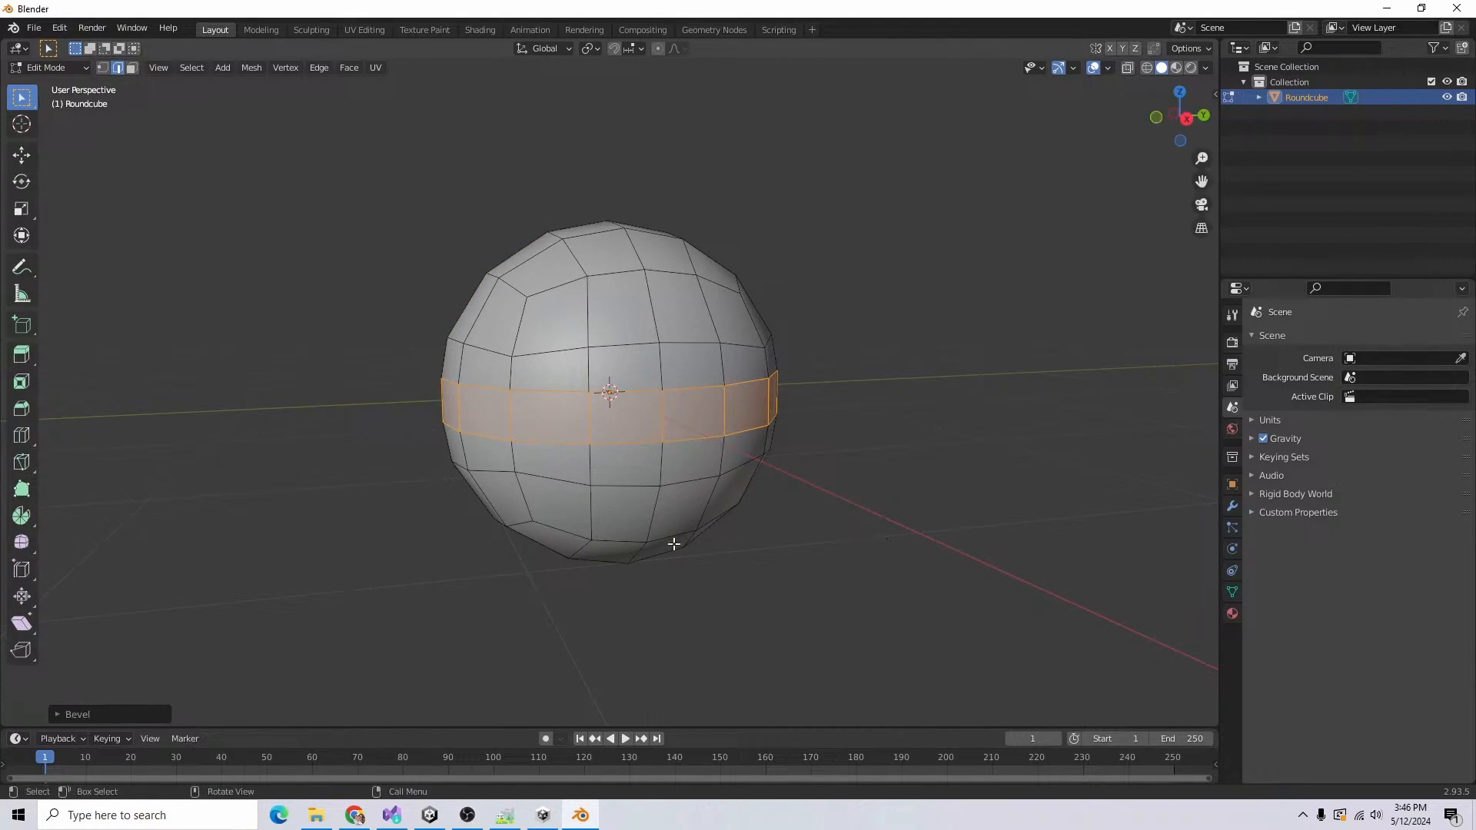
pyautogui.moveTo(672, 540); pyautogui.dragTo(632, 551, button='middle')
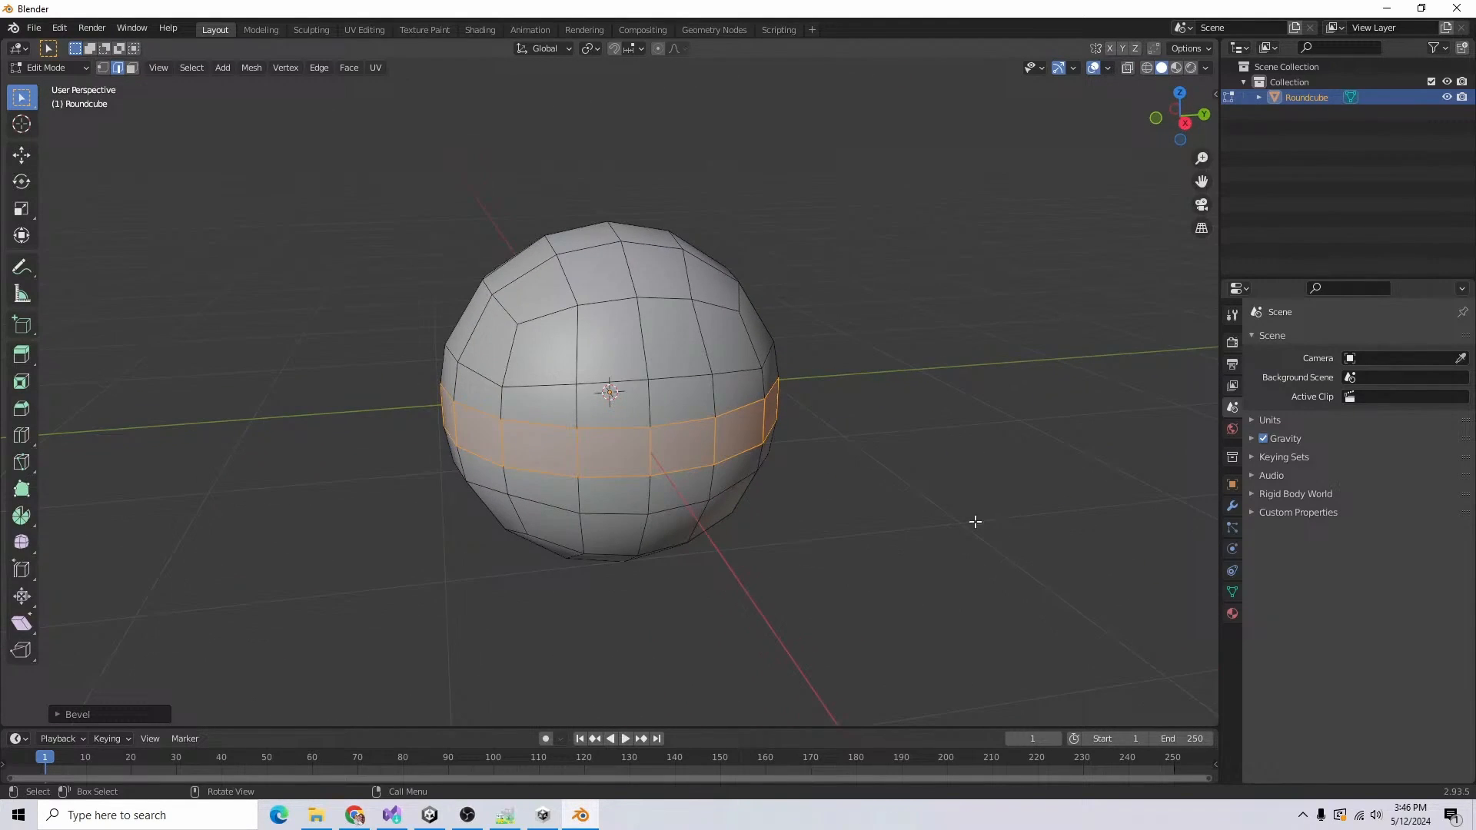
pyautogui.hotkey('alt', 's')
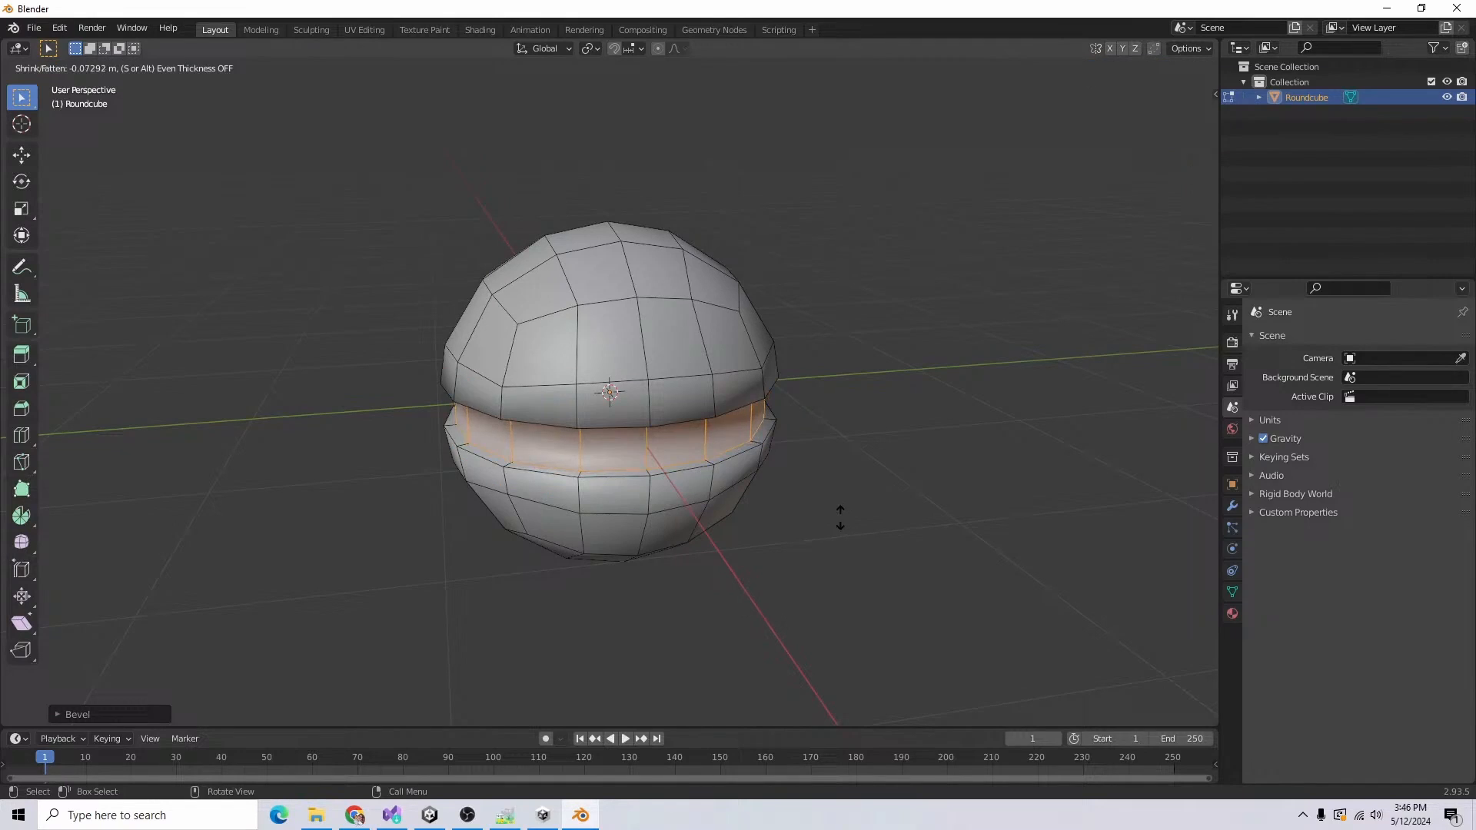
pyautogui.click(840, 518)
# Step: Load Pear36 Palette Vertical.png for UV editing, then scale all of the ball's UVs to 0 and move them relative to the palette
pyautogui.click(364, 29)
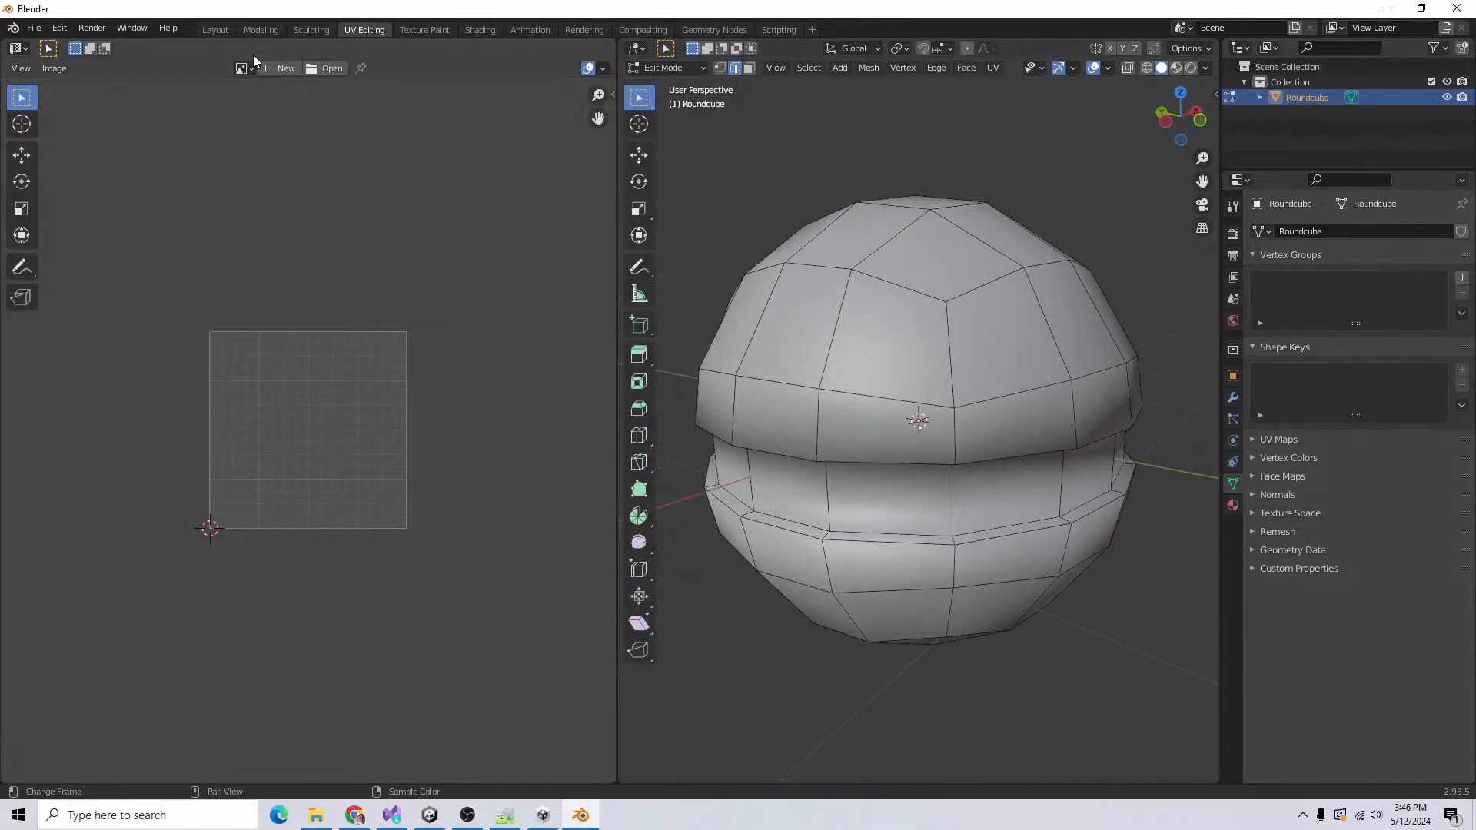
pyautogui.click(332, 68)
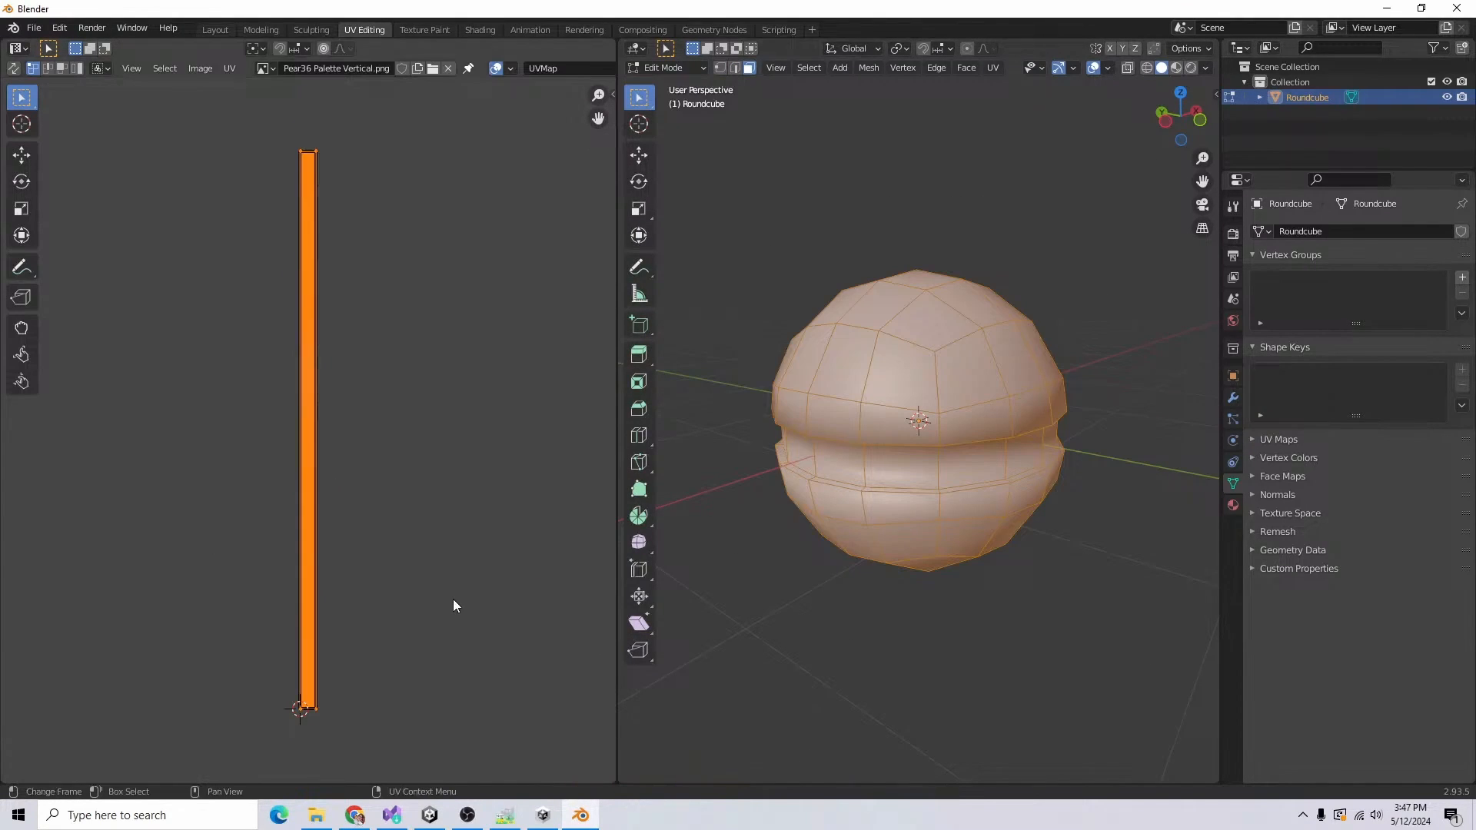
pyautogui.press('s')
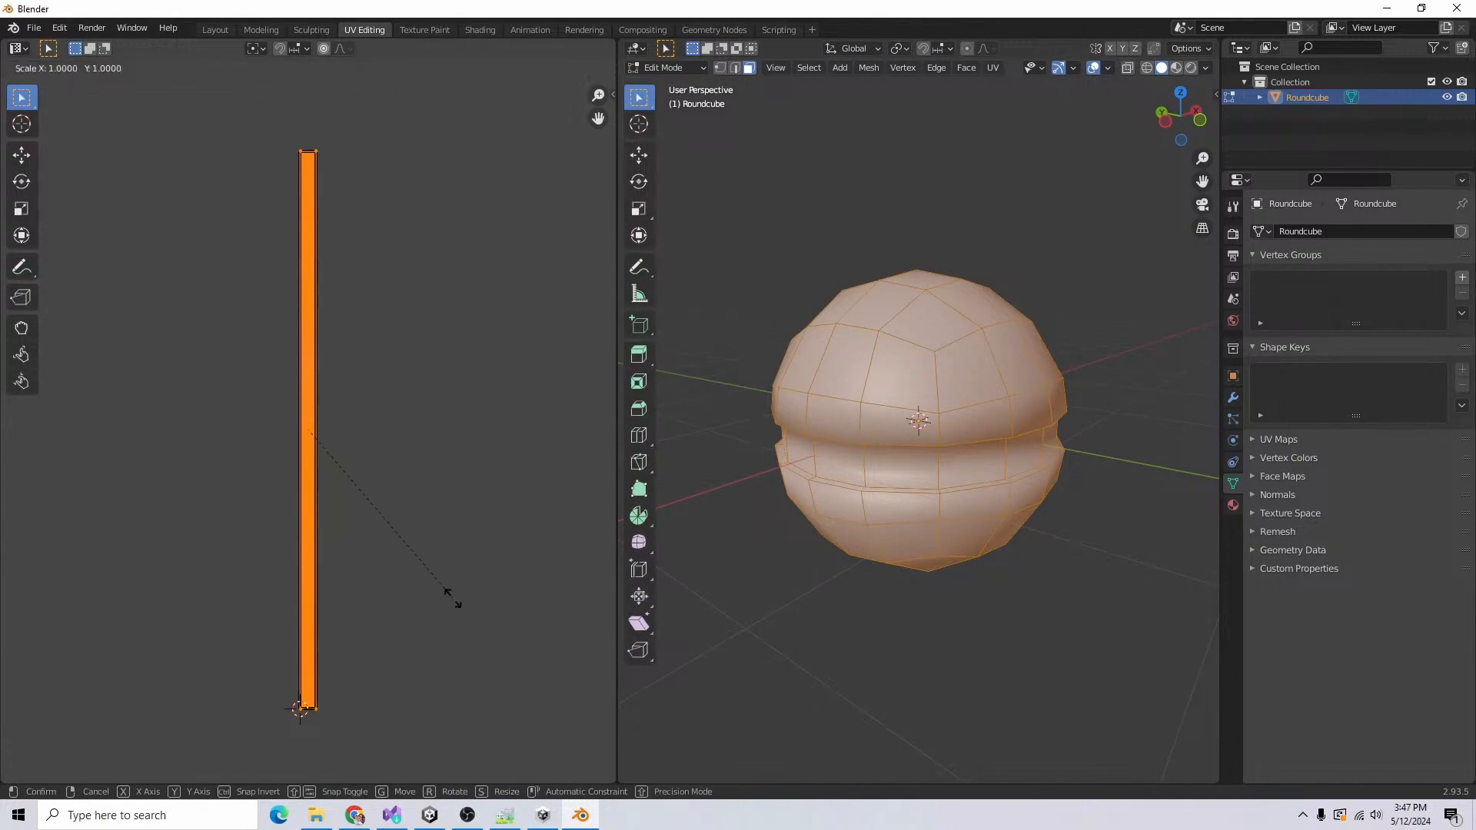
pyautogui.press('0')
pyautogui.press('Return')
pyautogui.press('g')
pyautogui.click(367, 758)
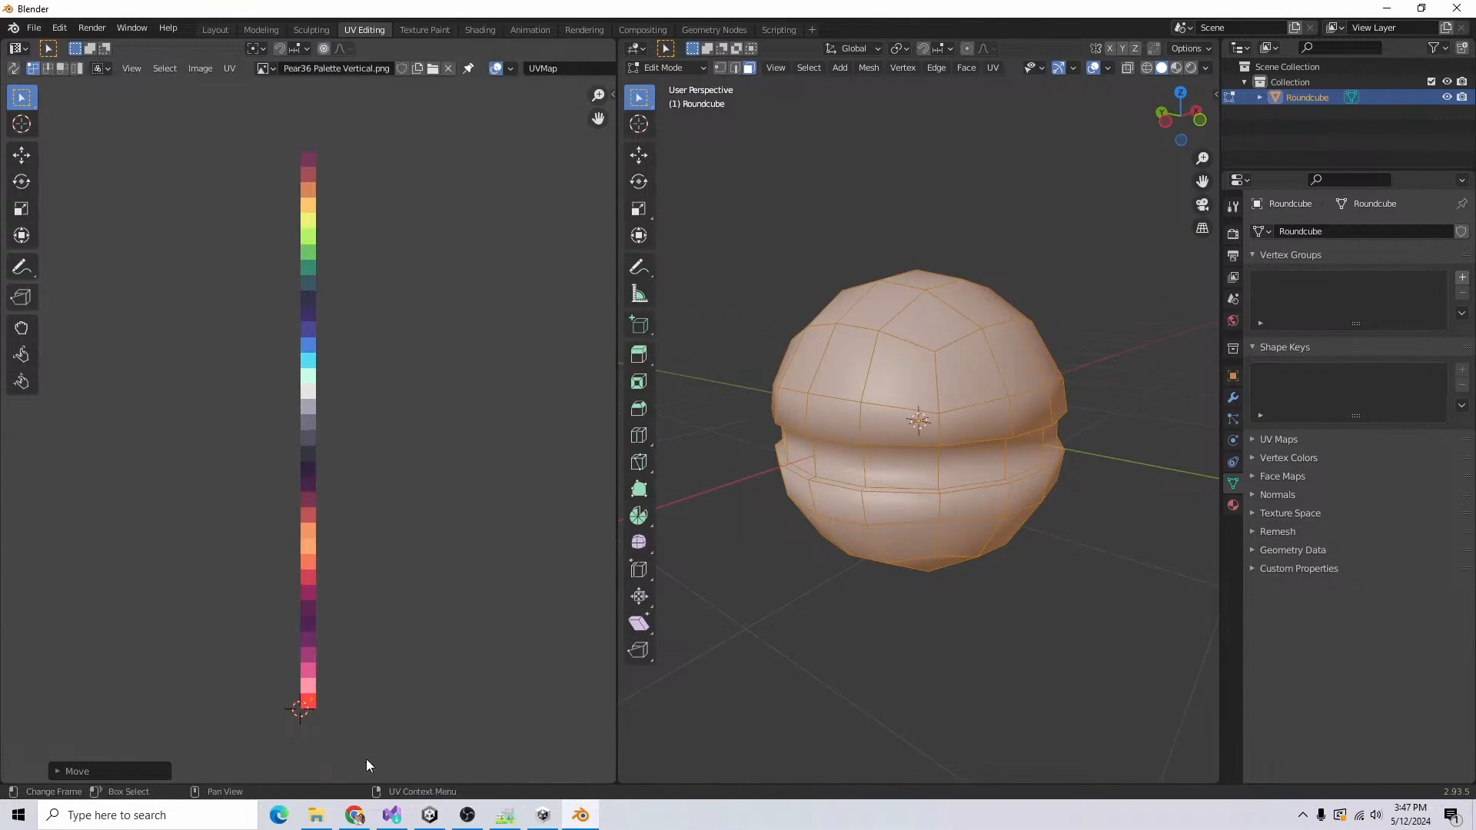
pyautogui.click(1040, 572)
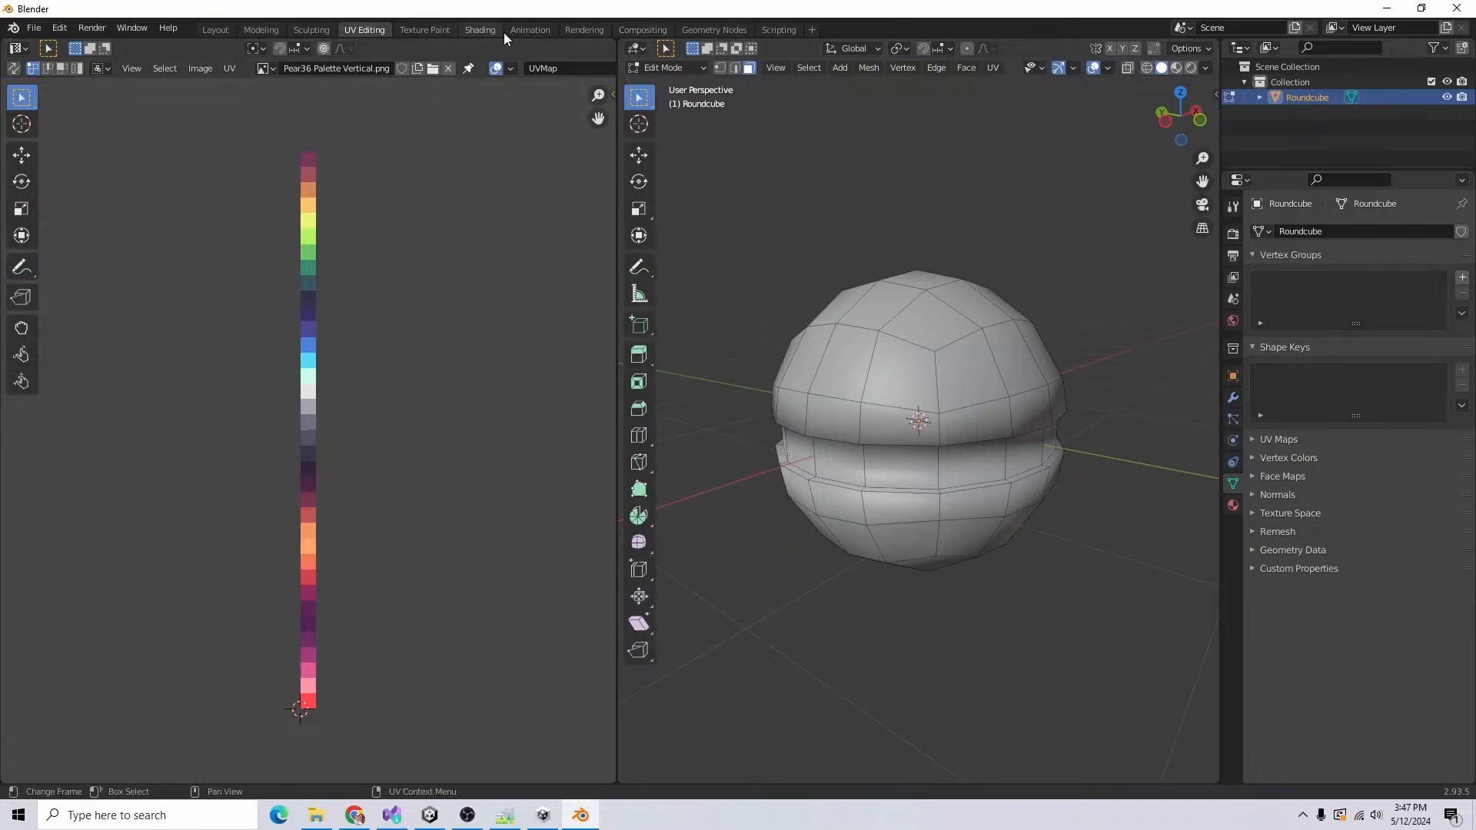
# Step: Create a material for the ball in the Shading workspace and name it Shared Mat
pyautogui.click(481, 31)
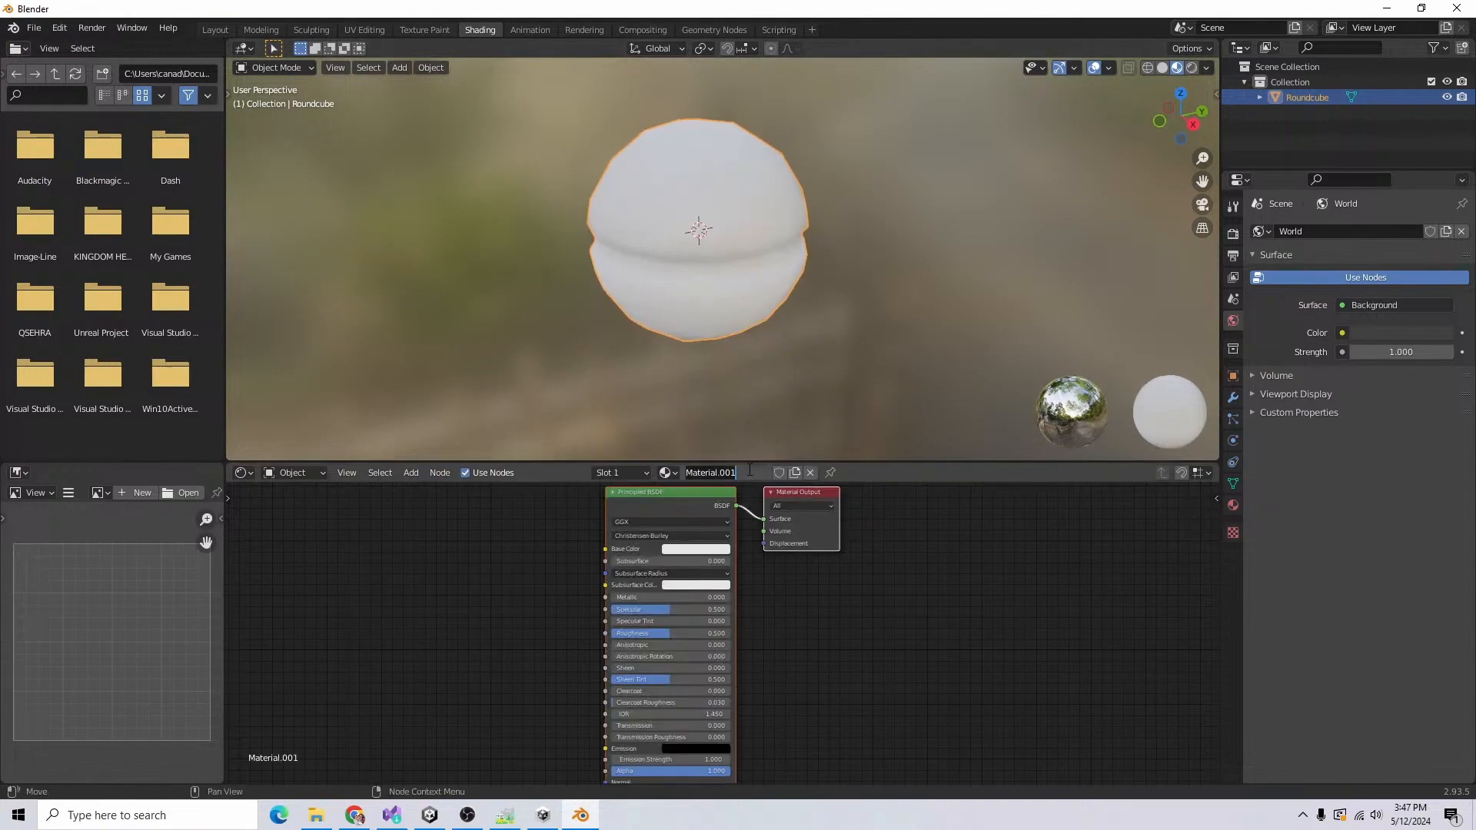
pyautogui.doubleClick(705, 472)
pyautogui.write('P')
pyautogui.press('Return')
# Step: Add an Image Texture node beside the Principled BSDF and connect its Color output to Base Color
pyautogui.scroll(-4, 757, 590)
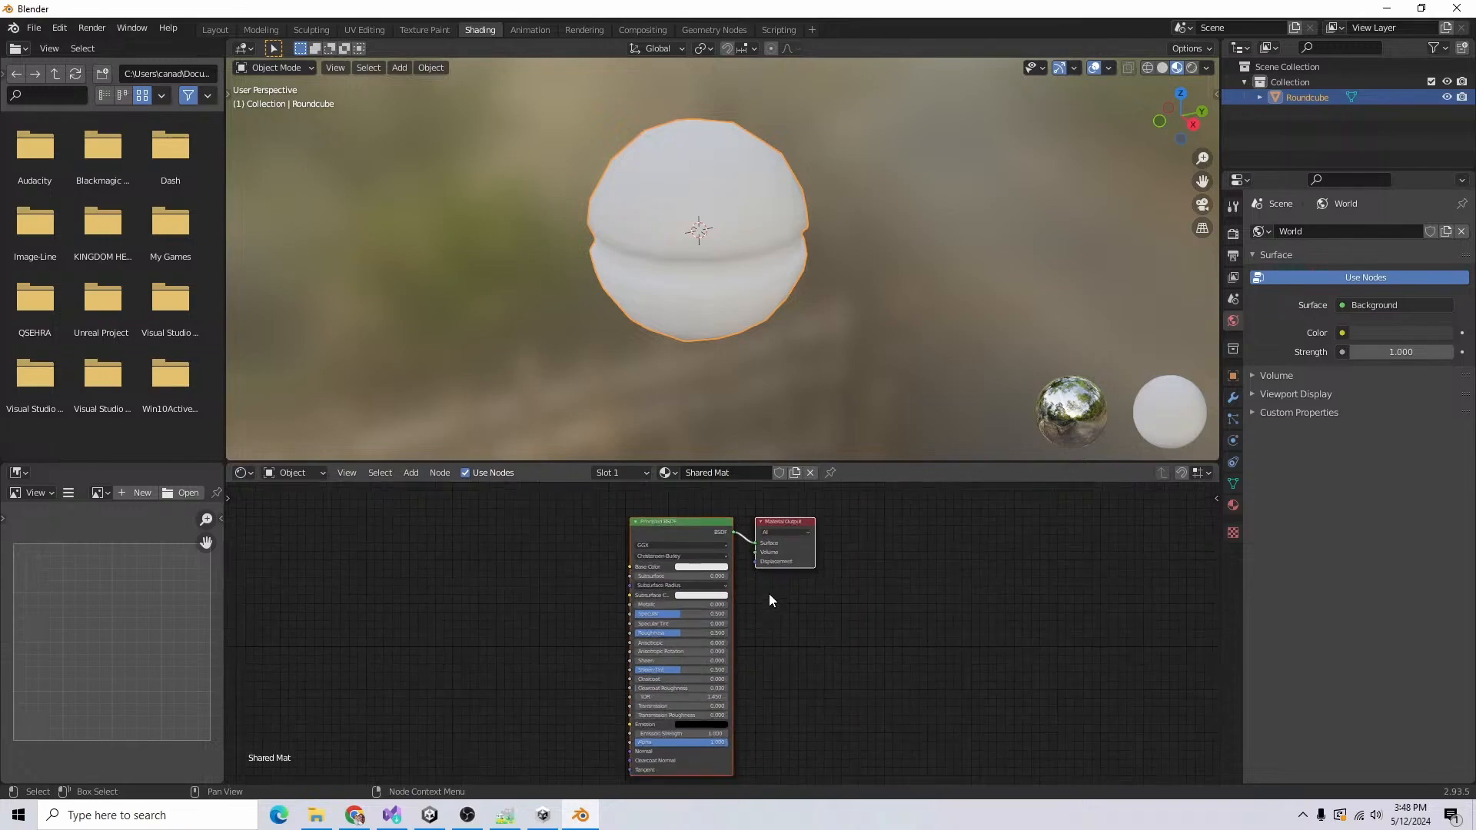
pyautogui.moveTo(433, 549); pyautogui.dragTo(535, 550, button='middle')
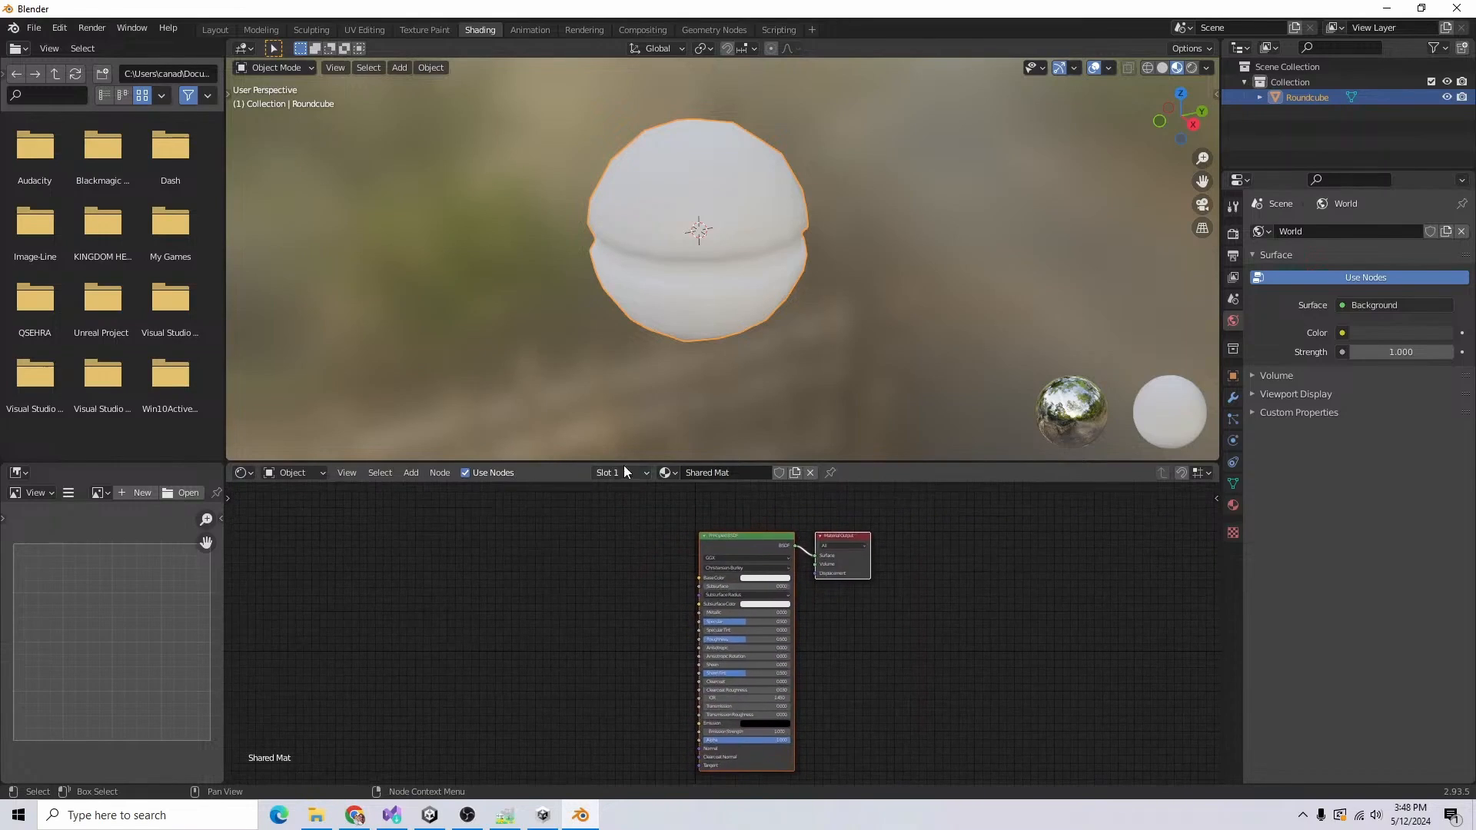
pyautogui.click(415, 472)
pyautogui.moveTo(454, 566)
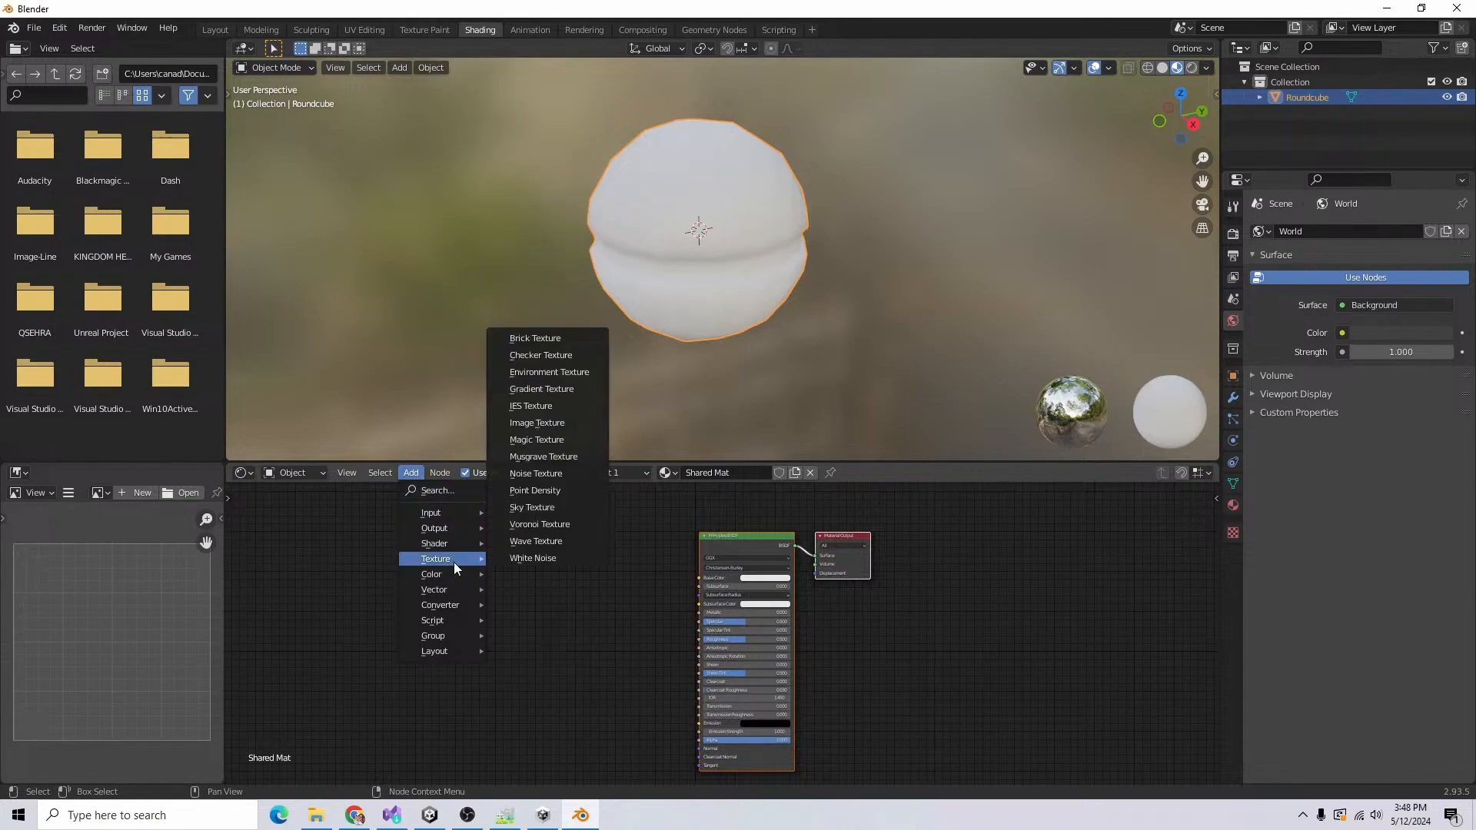
pyautogui.click(537, 422)
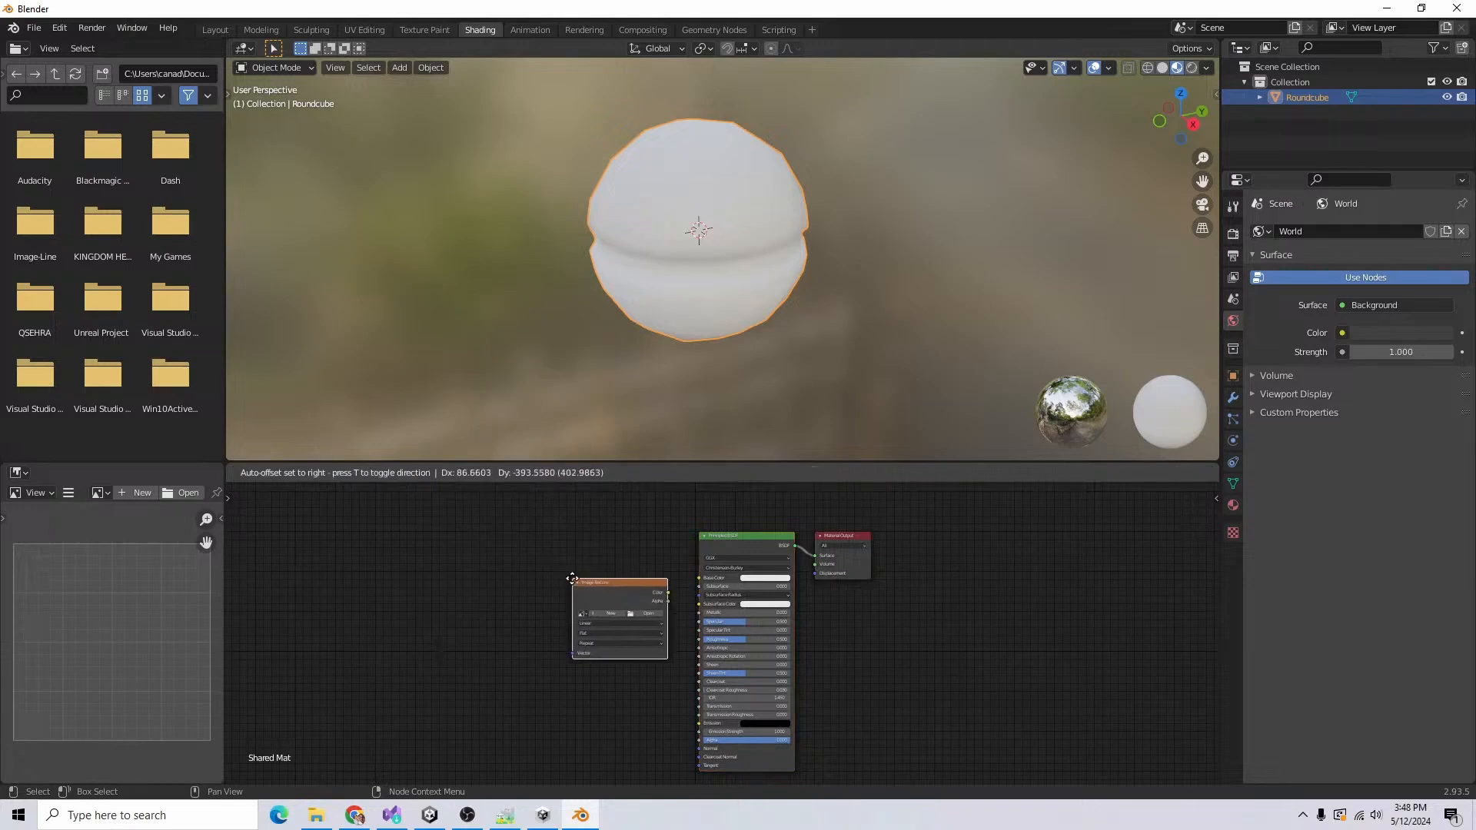
pyautogui.click(544, 536)
pyautogui.moveTo(639, 552); pyautogui.dragTo(699, 577)
# Step: Load the Pear36 Palette Vertical.png image from the Unity Storage folders into the Image Texture node
pyautogui.click(622, 572)
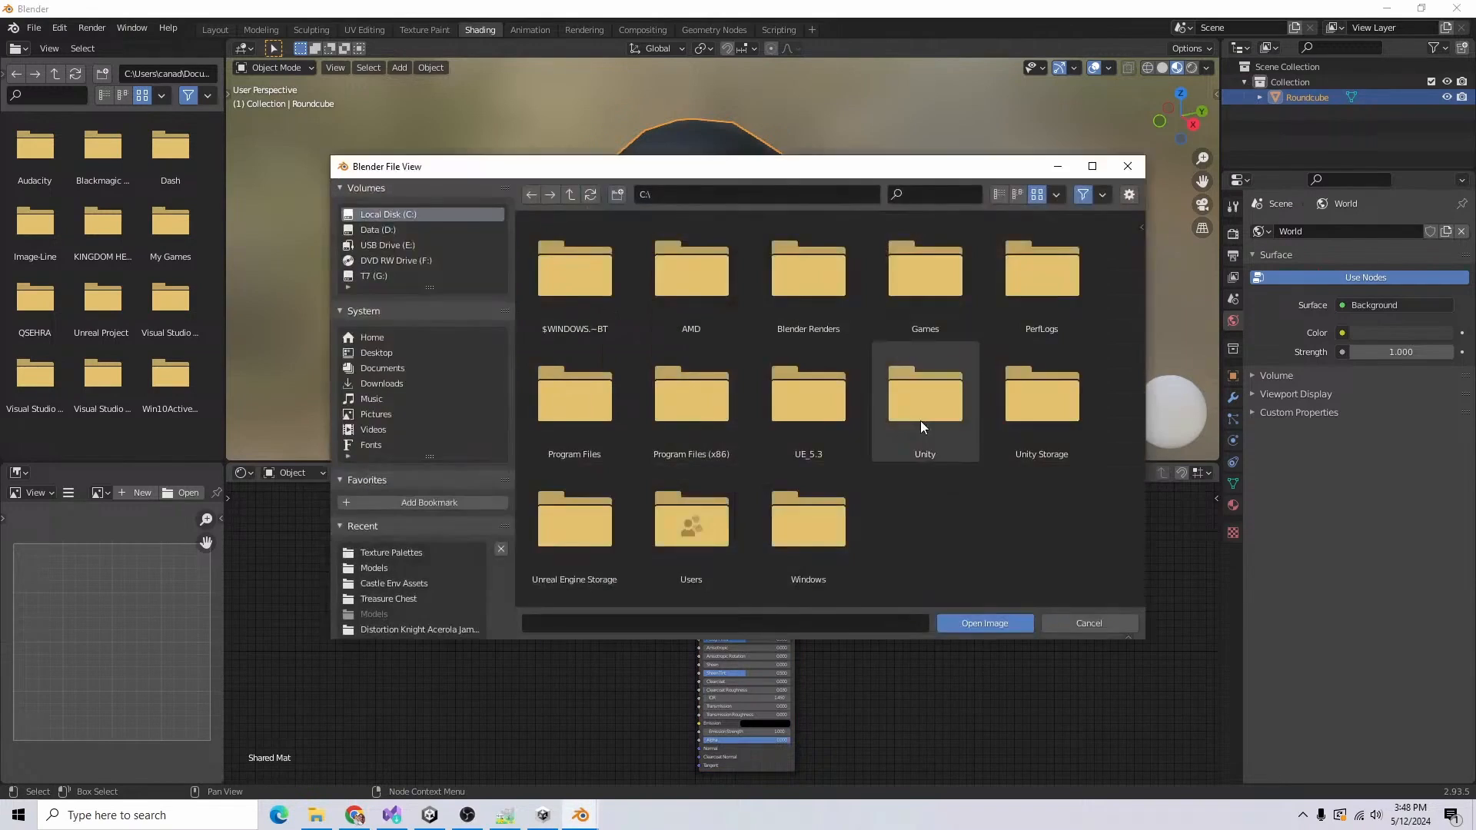
pyautogui.doubleClick(921, 421)
pyautogui.click(573, 196)
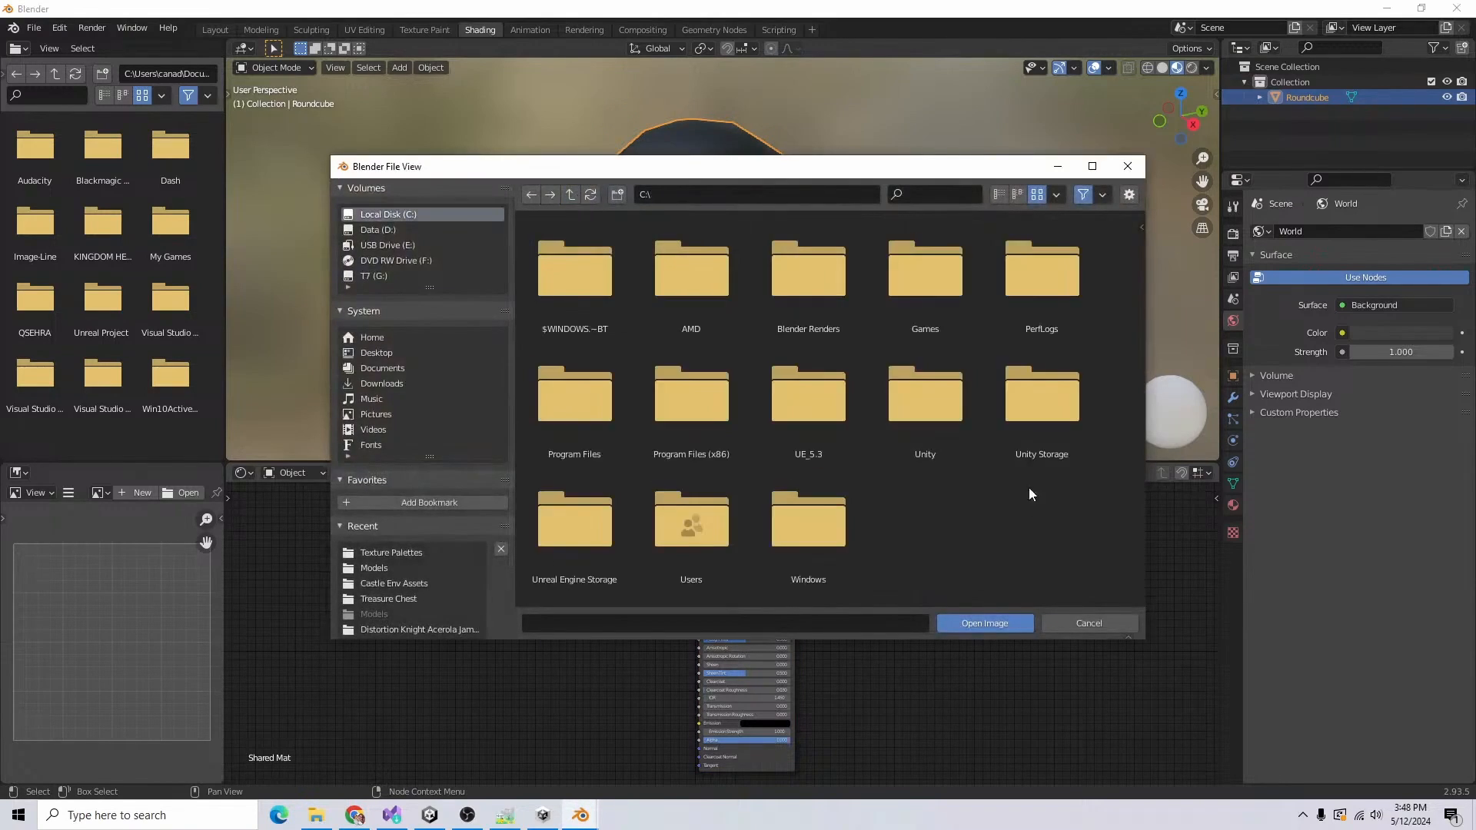
pyautogui.doubleClick(1042, 396)
pyautogui.doubleClick(696, 271)
pyautogui.doubleClick(699, 273)
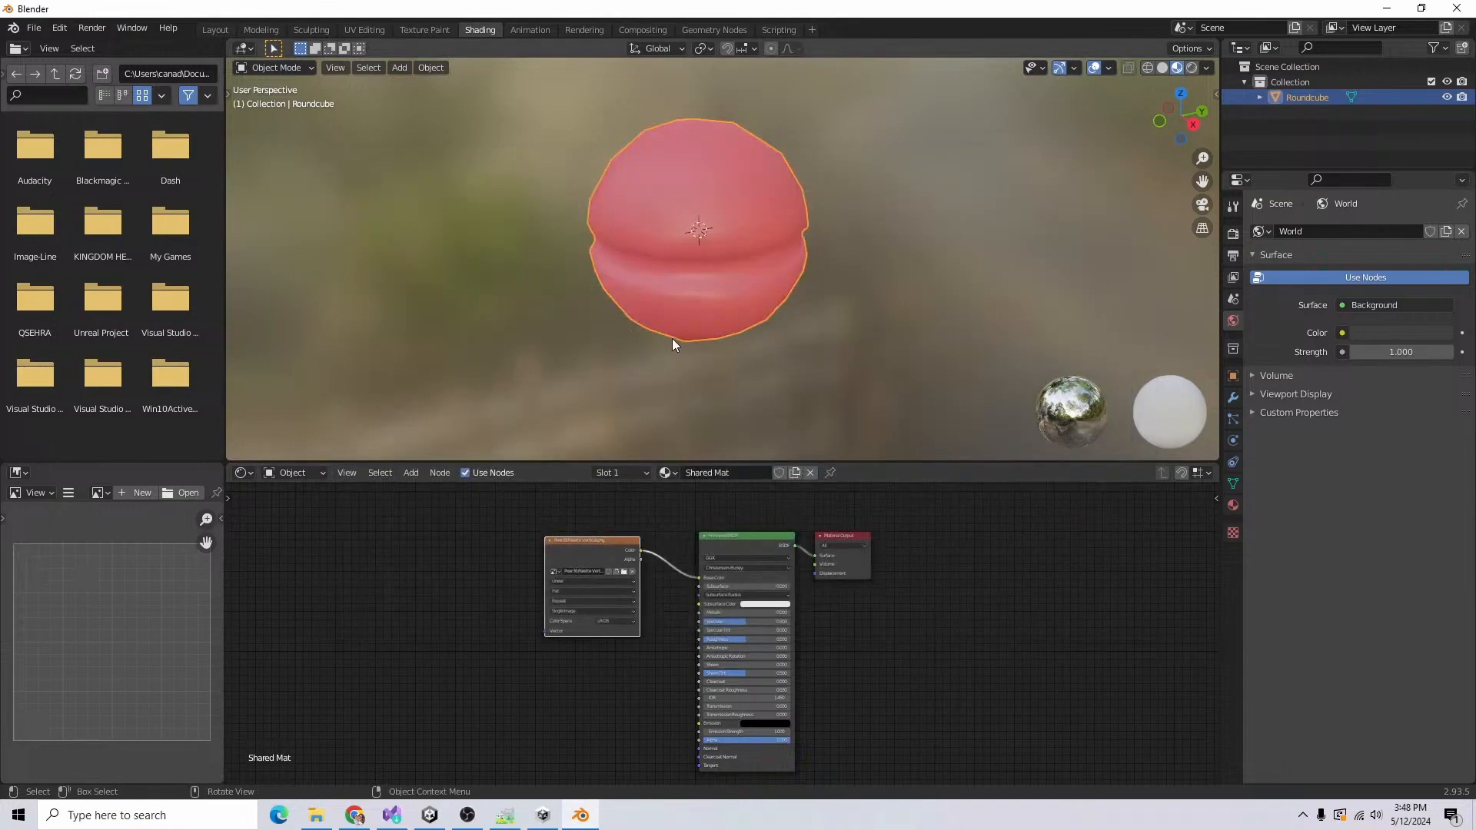
# Step: Return to UV editing and colour the ball's groove face loop by moving its UVs onto the dark grey palette swatch
pyautogui.moveTo(671, 339)
pyautogui.mouseDown(button='middle')
pyautogui.moveTo(616, 240)
pyautogui.moveTo(652, 333)
pyautogui.mouseUp(button='middle')
pyautogui.click(364, 30)
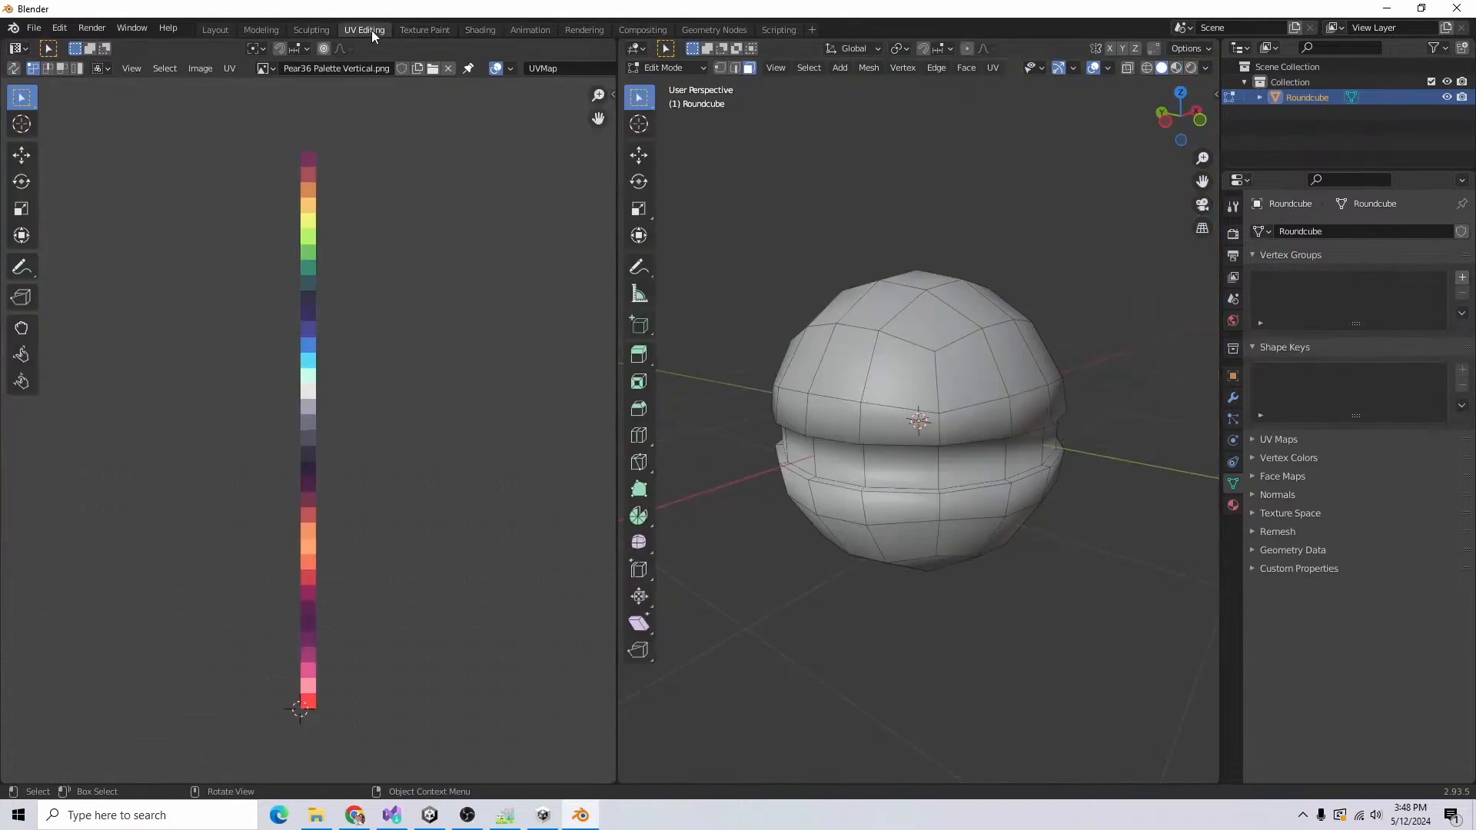
pyautogui.moveTo(905, 590); pyautogui.dragTo(961, 609, button='middle')
pyautogui.click(916, 444)
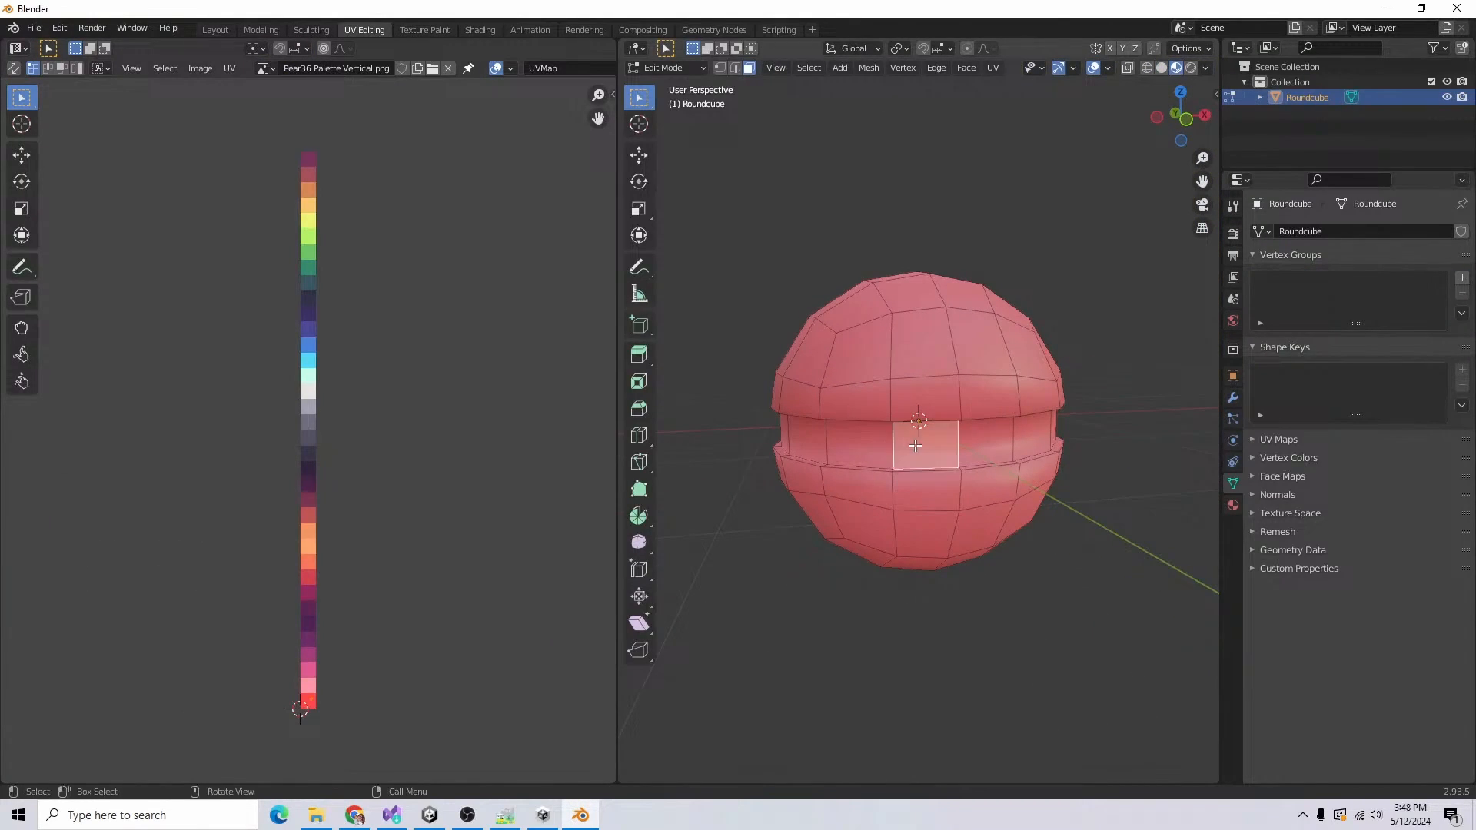
pyautogui.keyDown('alt'); pyautogui.click(915, 444); pyautogui.keyUp('alt')
pyautogui.moveTo(919, 444); pyautogui.dragTo(1106, 471, button='middle')
pyautogui.press('g')
pyautogui.click(343, 470)
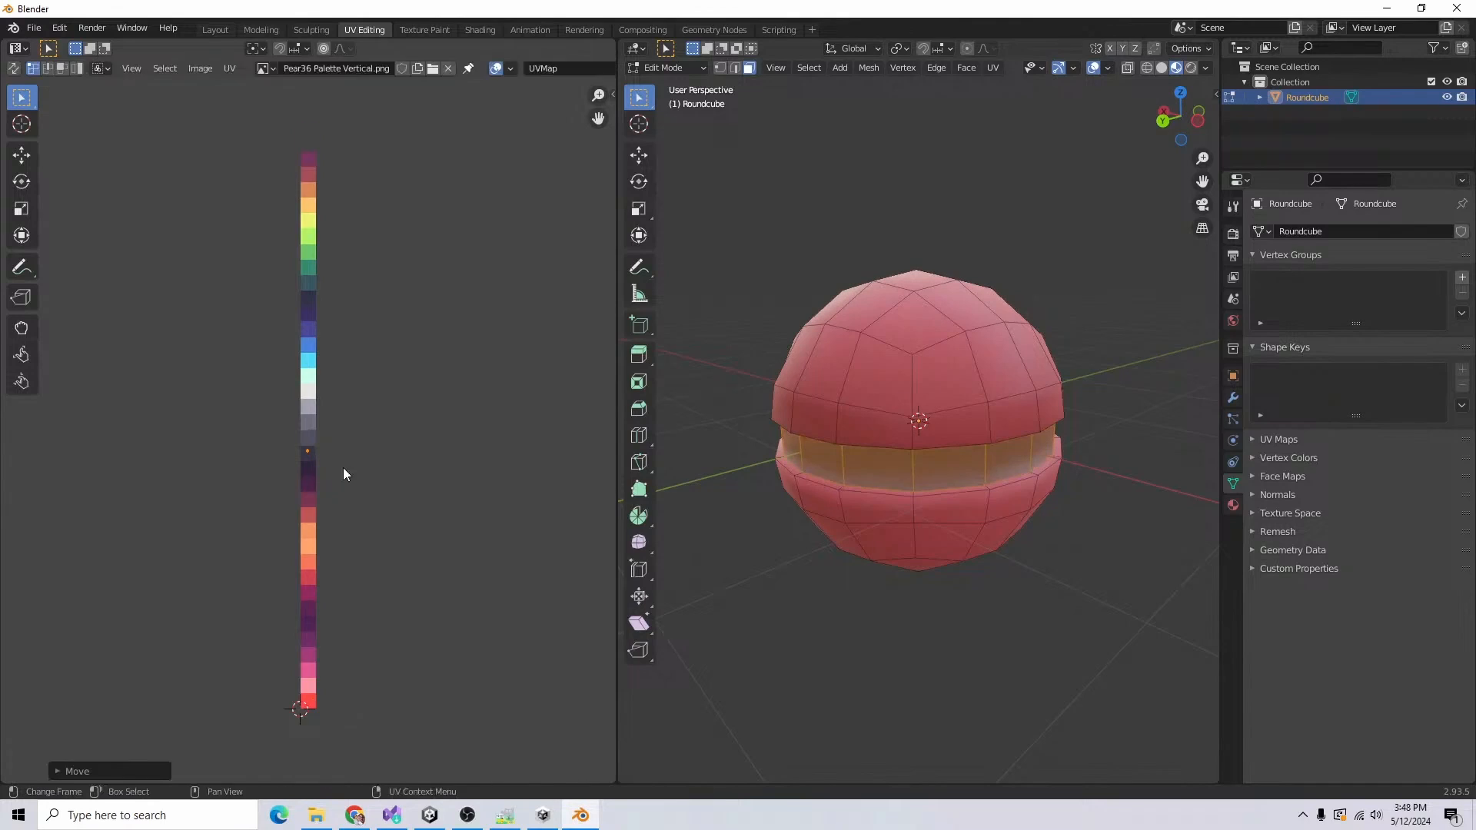
# Step: Select all faces of the ball's lower half and move their UVs onto the off-white palette swatch
pyautogui.click(992, 599)
pyautogui.moveTo(976, 665); pyautogui.dragTo(1058, 606, button='middle')
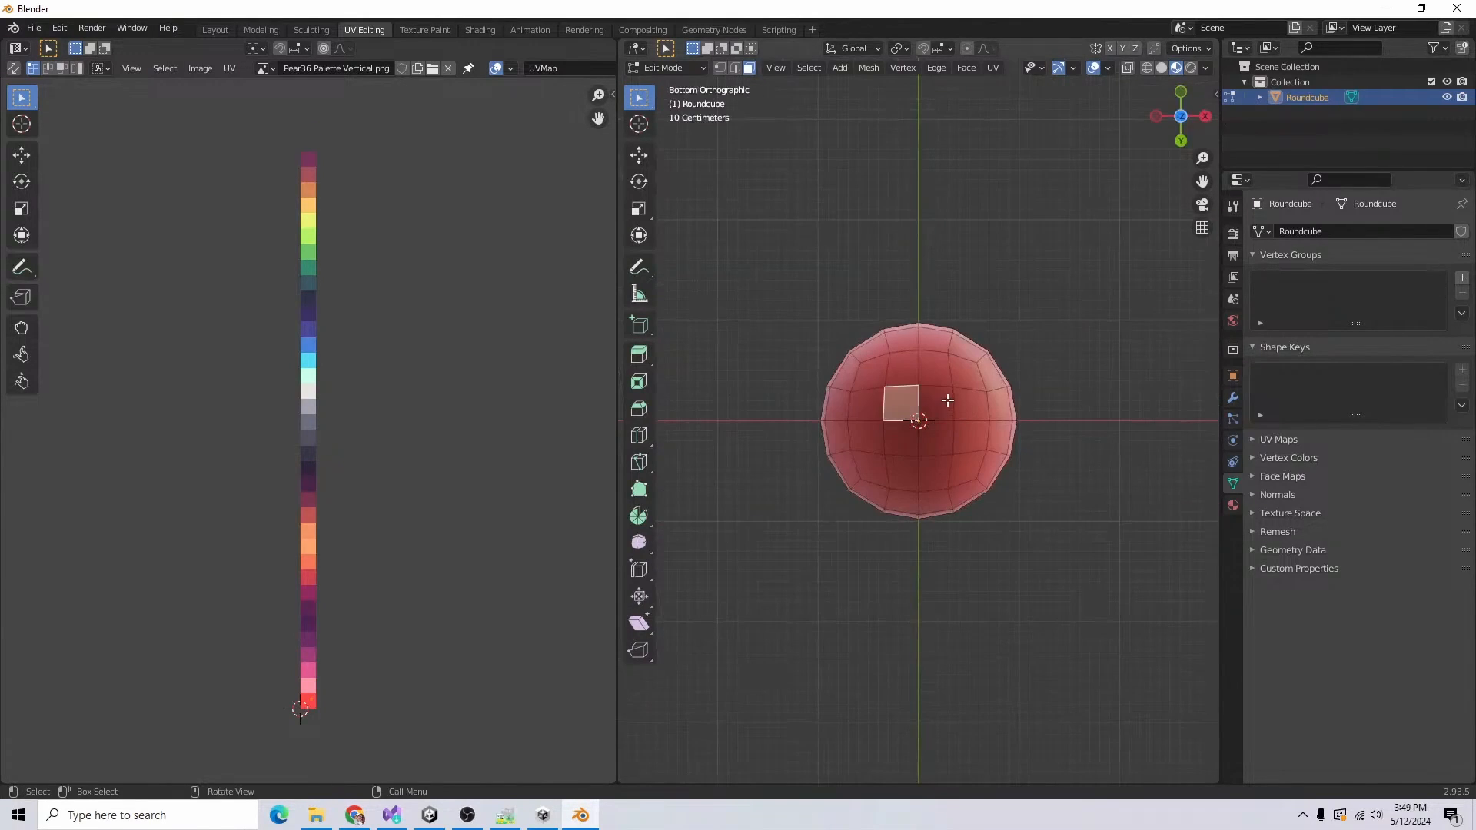
pyautogui.press('ctrl+KP_Add')
pyautogui.press('ctrl+KP_Add')
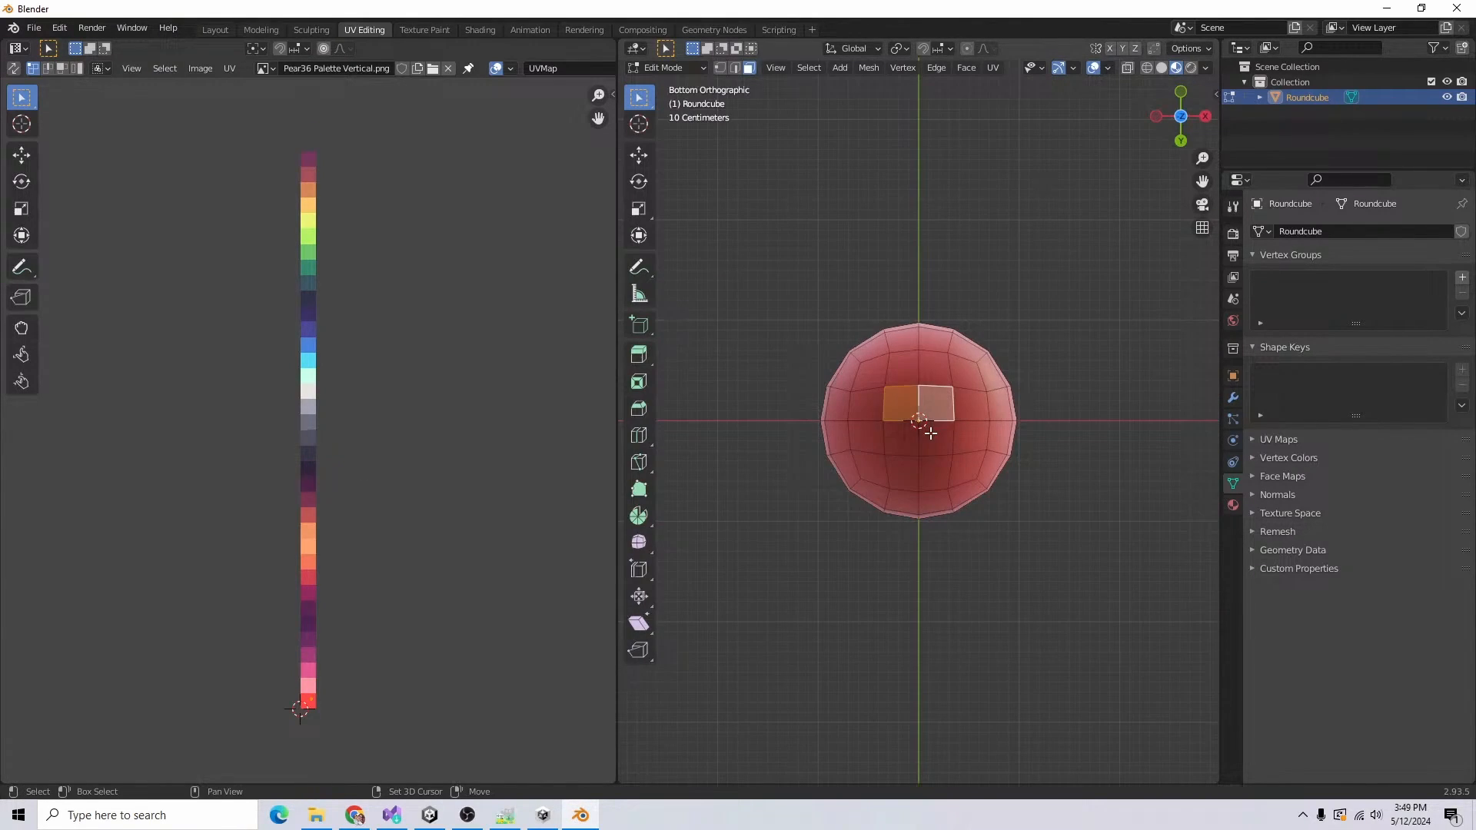
pyautogui.moveTo(1048, 477); pyautogui.dragTo(1000, 569, button='middle')
pyautogui.press('g')
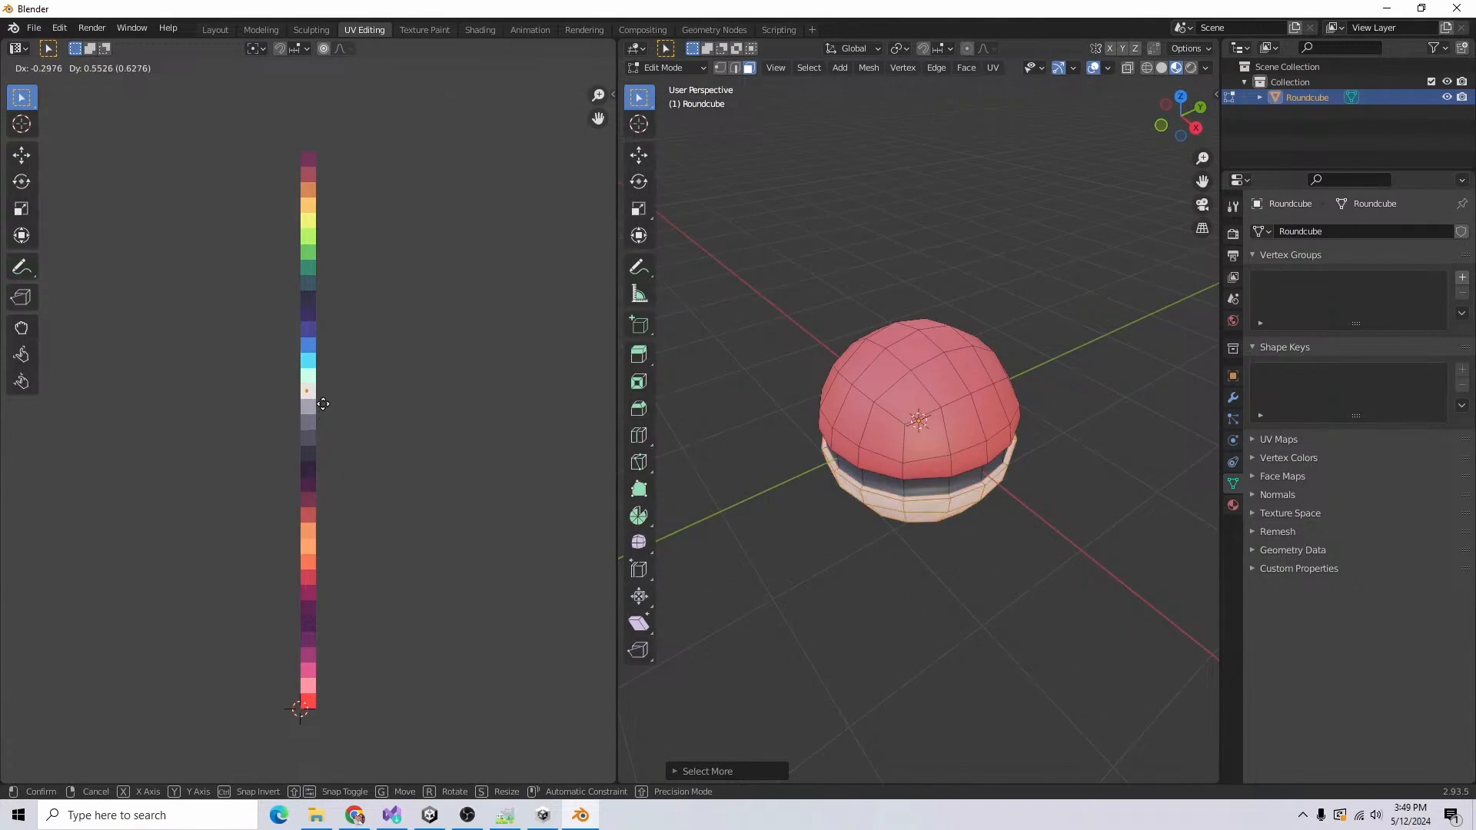
pyautogui.click(323, 404)
# Step: Rename the Roundcube object to Pokeball
pyautogui.moveTo(953, 676); pyautogui.dragTo(968, 603, button='middle')
pyautogui.scroll(3, 969, 604)
pyautogui.doubleClick(1307, 97)
pyautogui.write('pOK')
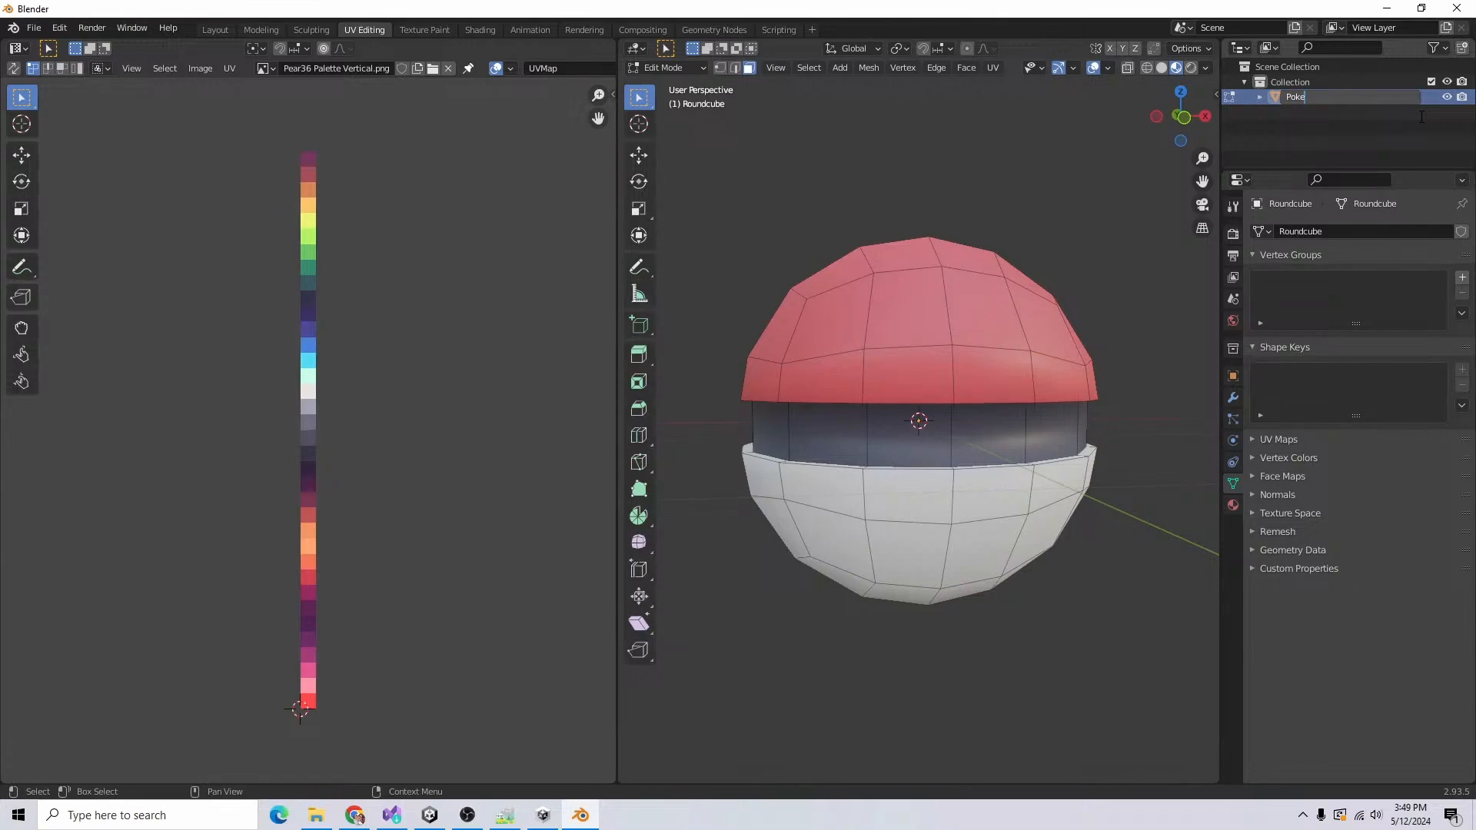
pyautogui.write('eball')
pyautogui.press('Return')
# Step: Save the scene as Pokemon VR Assets.blend in a new Pokemon VR Assets folder under My Assets\2024
pyautogui.hotkey('ctrl', 's')
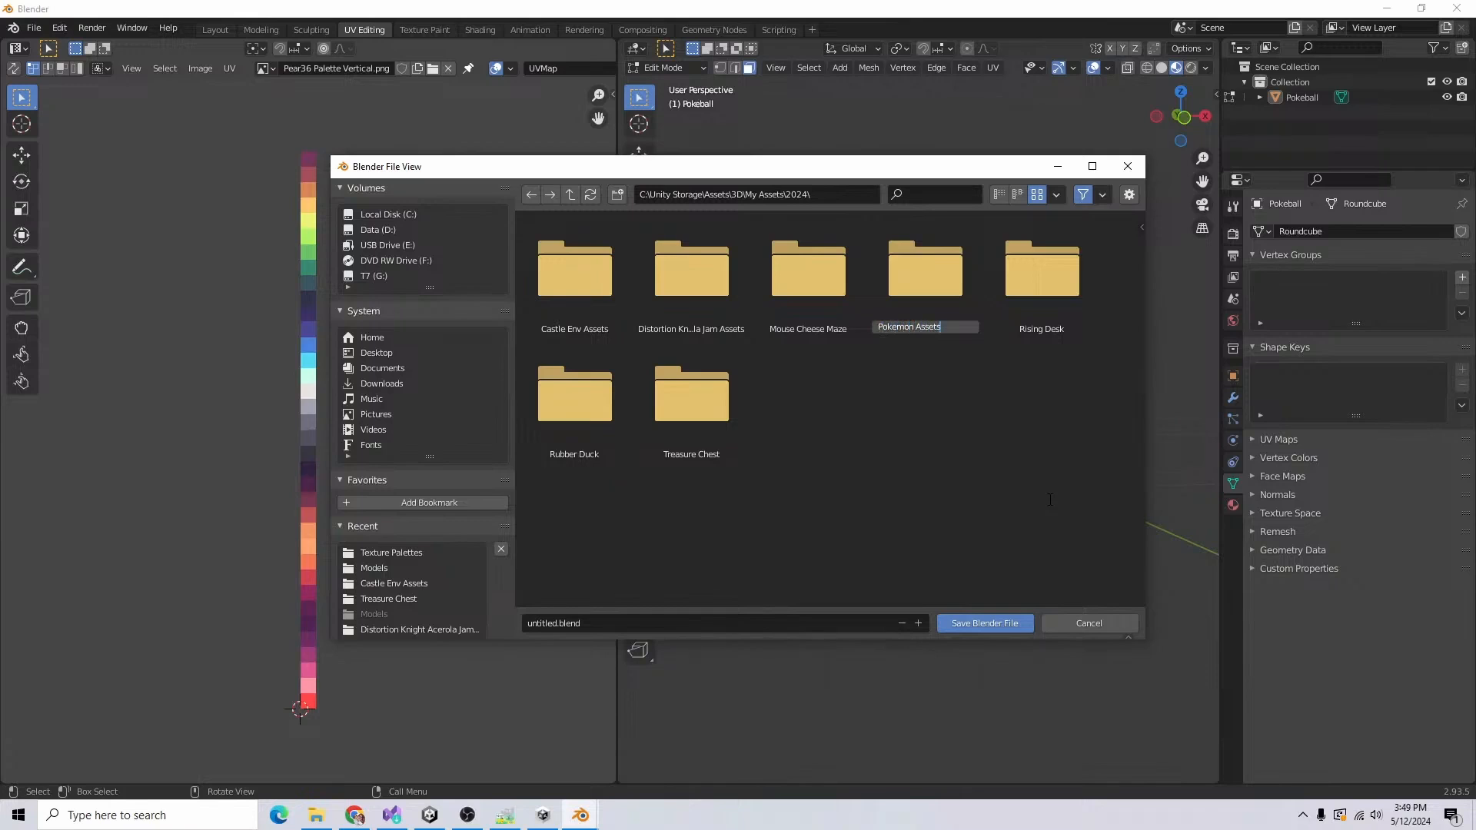
pyautogui.doubleClick(933, 295)
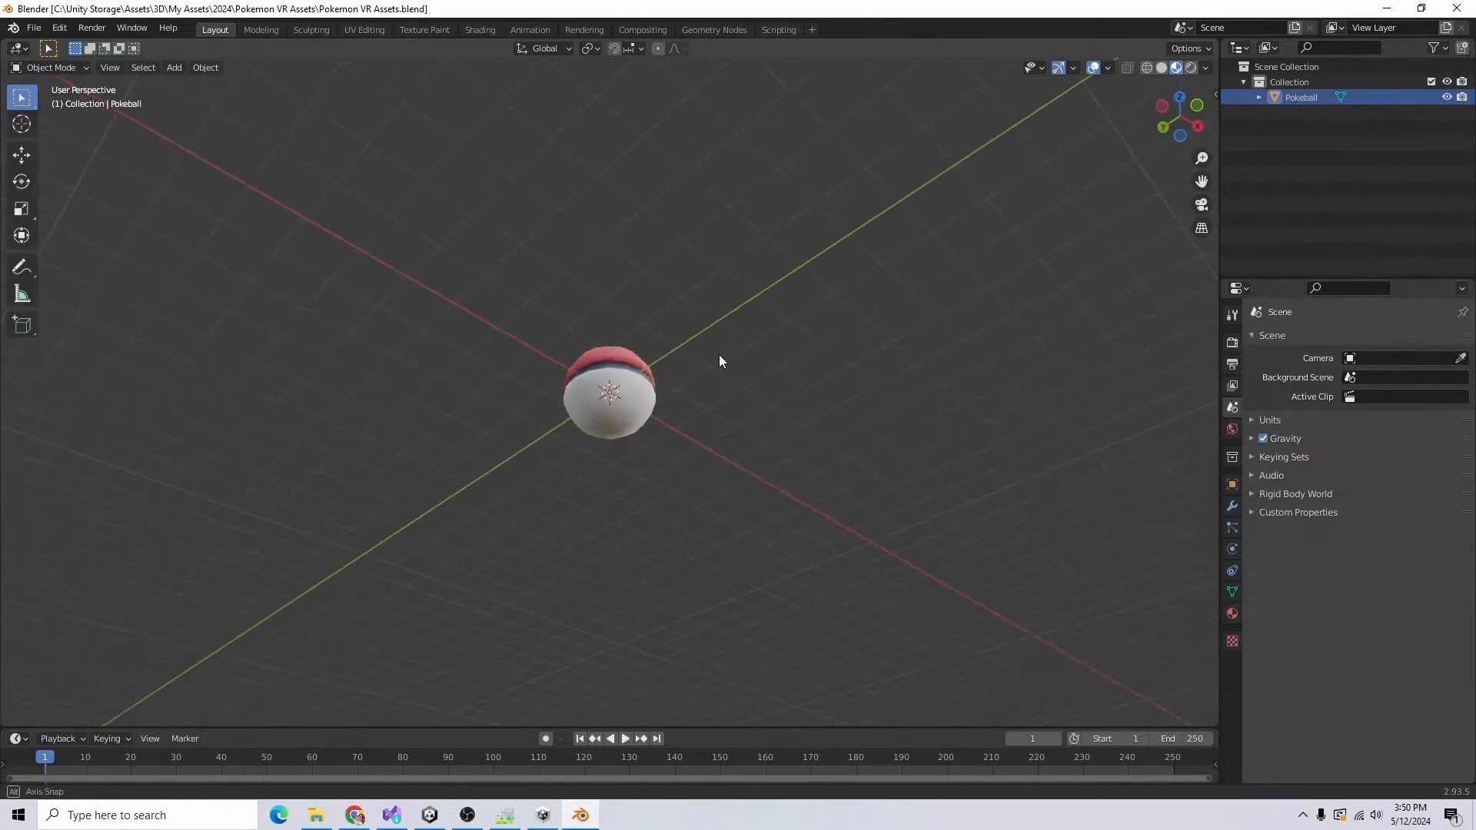
pyautogui.moveTo(720, 361); pyautogui.dragTo(646, 429, button='middle')
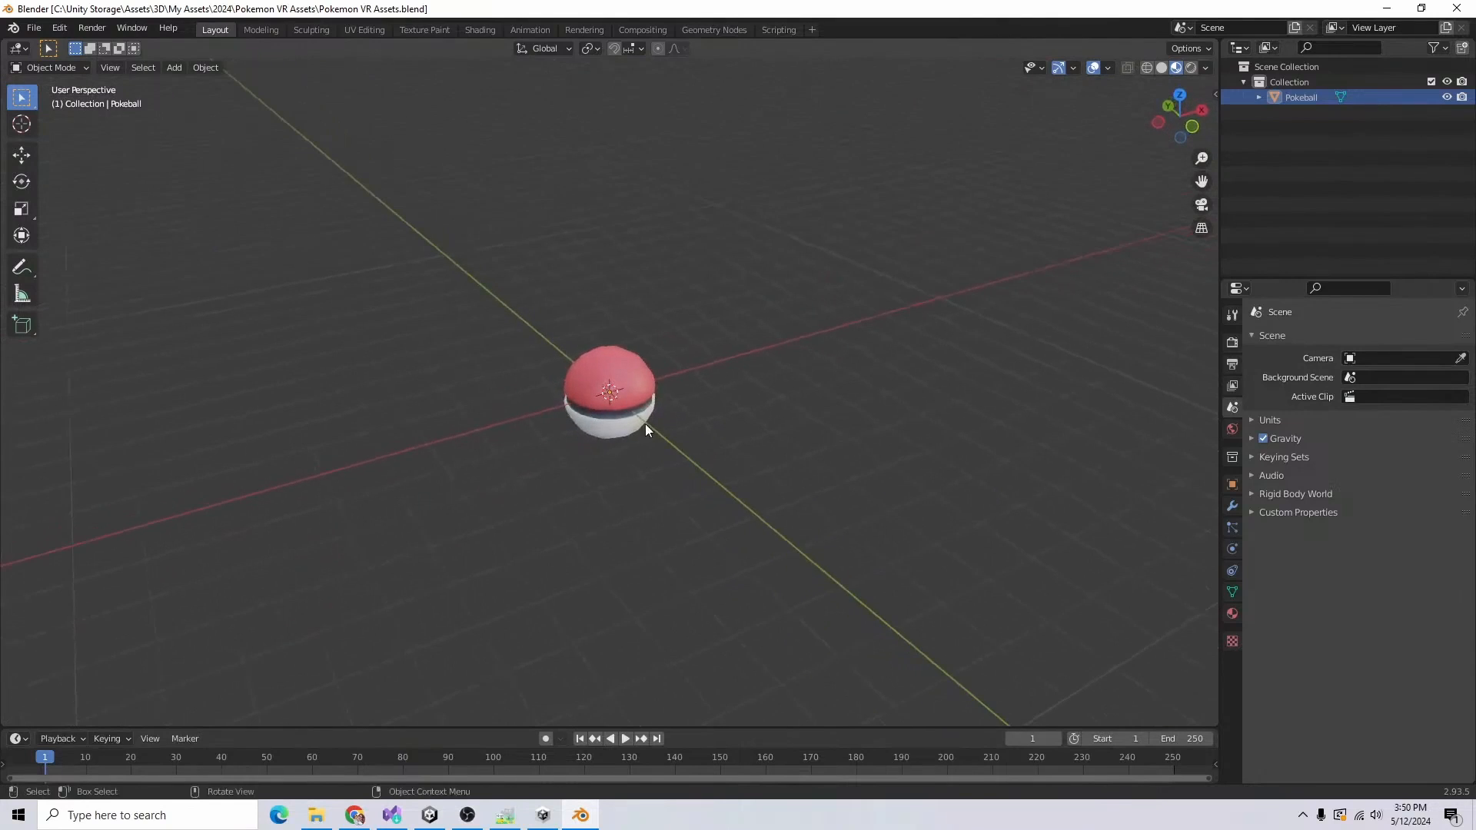
pyautogui.scroll(4, 758, 464)
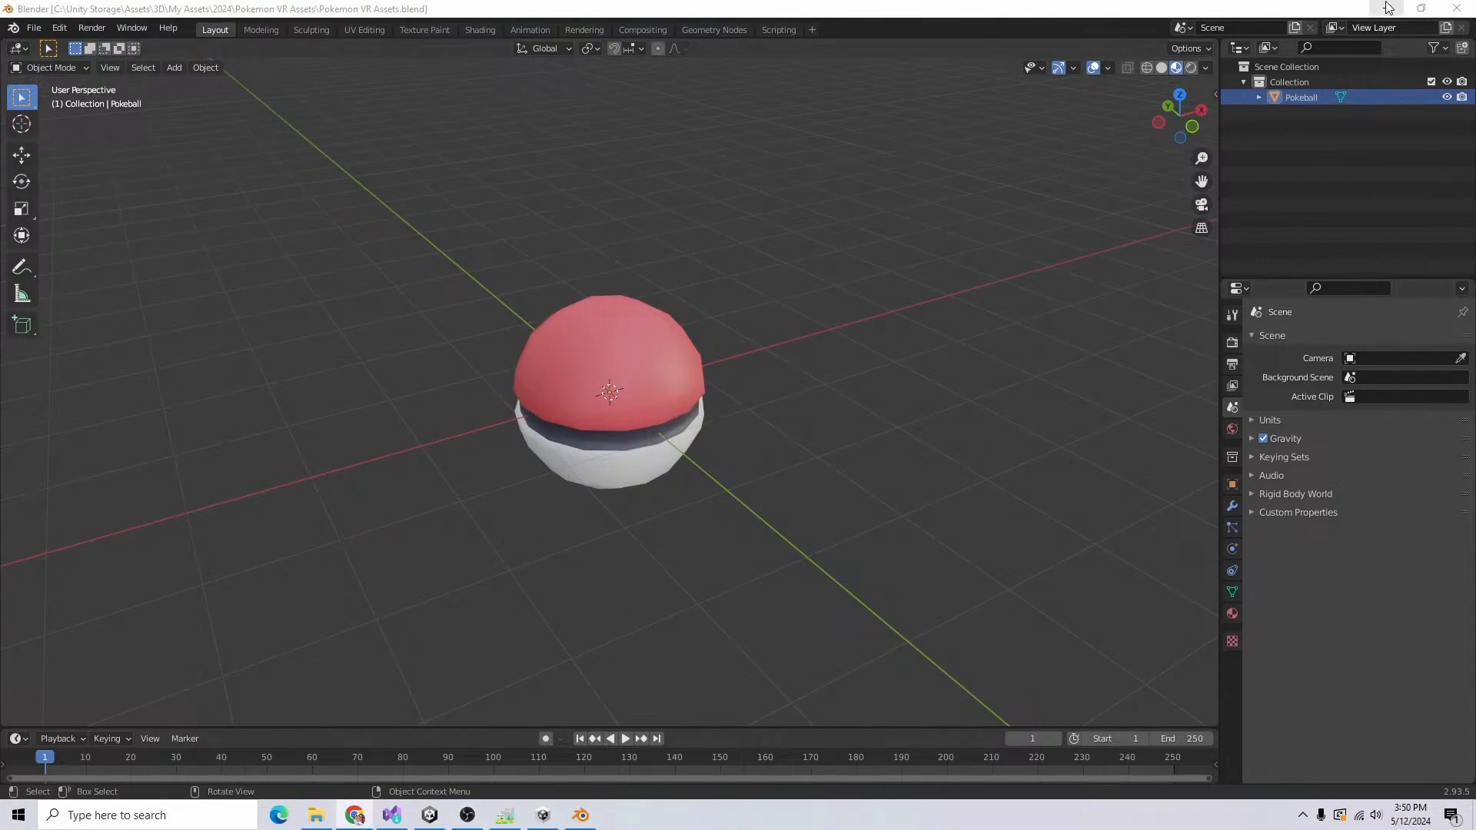
# Step: Switch to Unity, clear the console messages and show the project's asset folders
pyautogui.hotkey('alt', 'Tab')
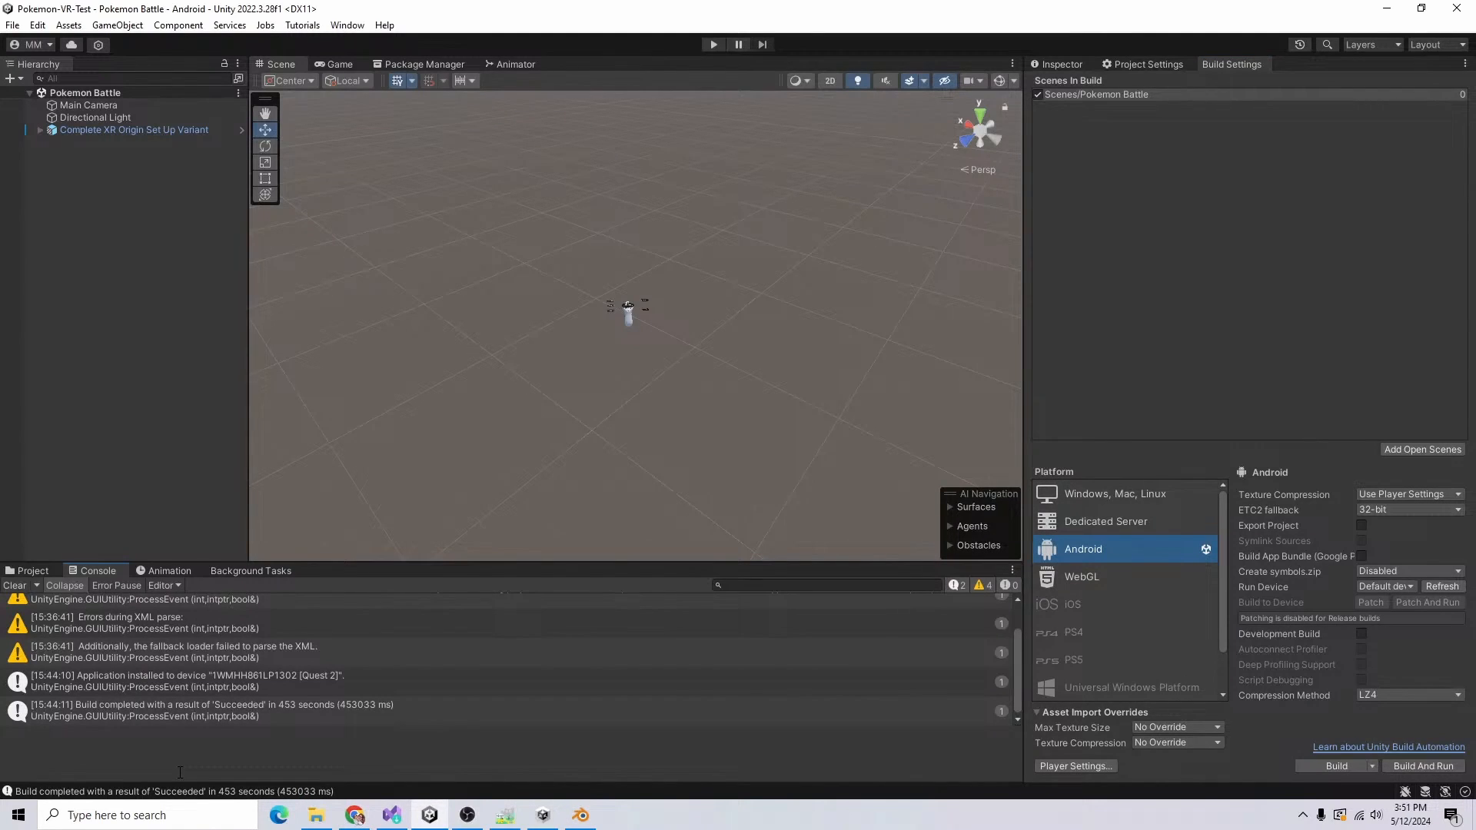
pyautogui.click(15, 585)
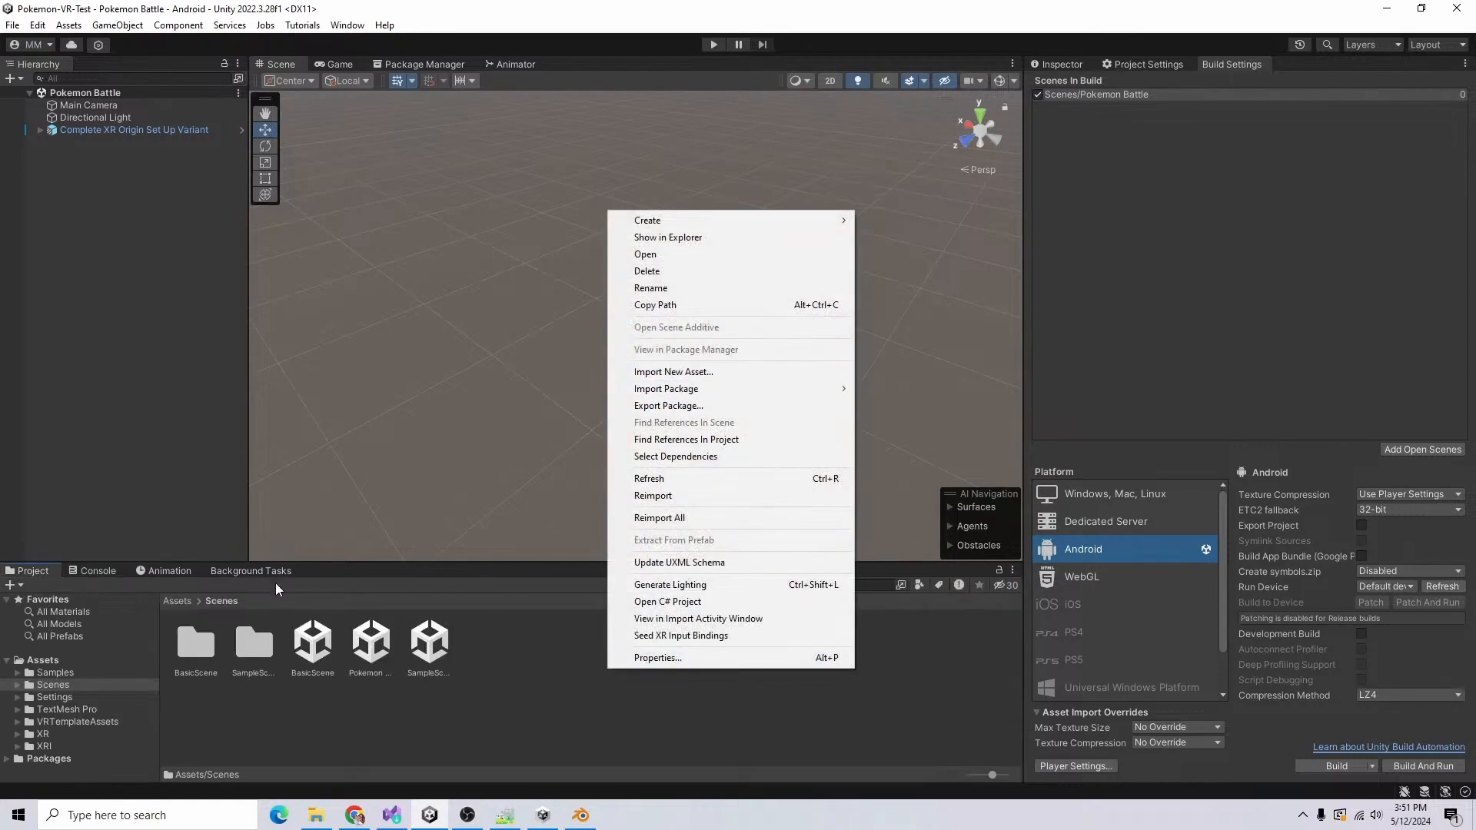
pyautogui.click(172, 603)
pyautogui.click(681, 699)
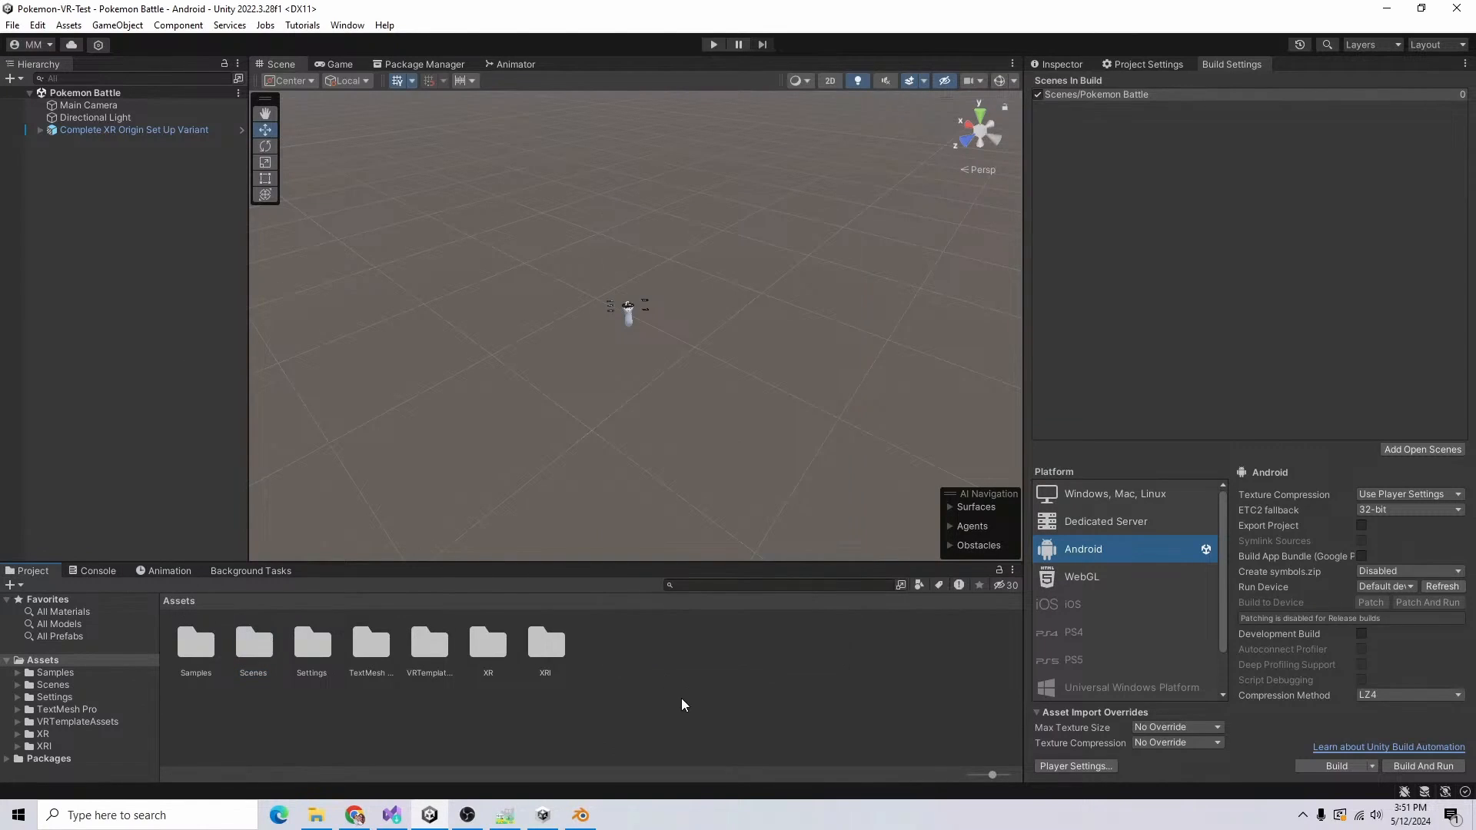
# Step: Create two new folders named Assets and Textures in the project's root Assets folder
pyautogui.rightClick(681, 704)
pyautogui.moveTo(692, 240)
pyautogui.click(996, 77)
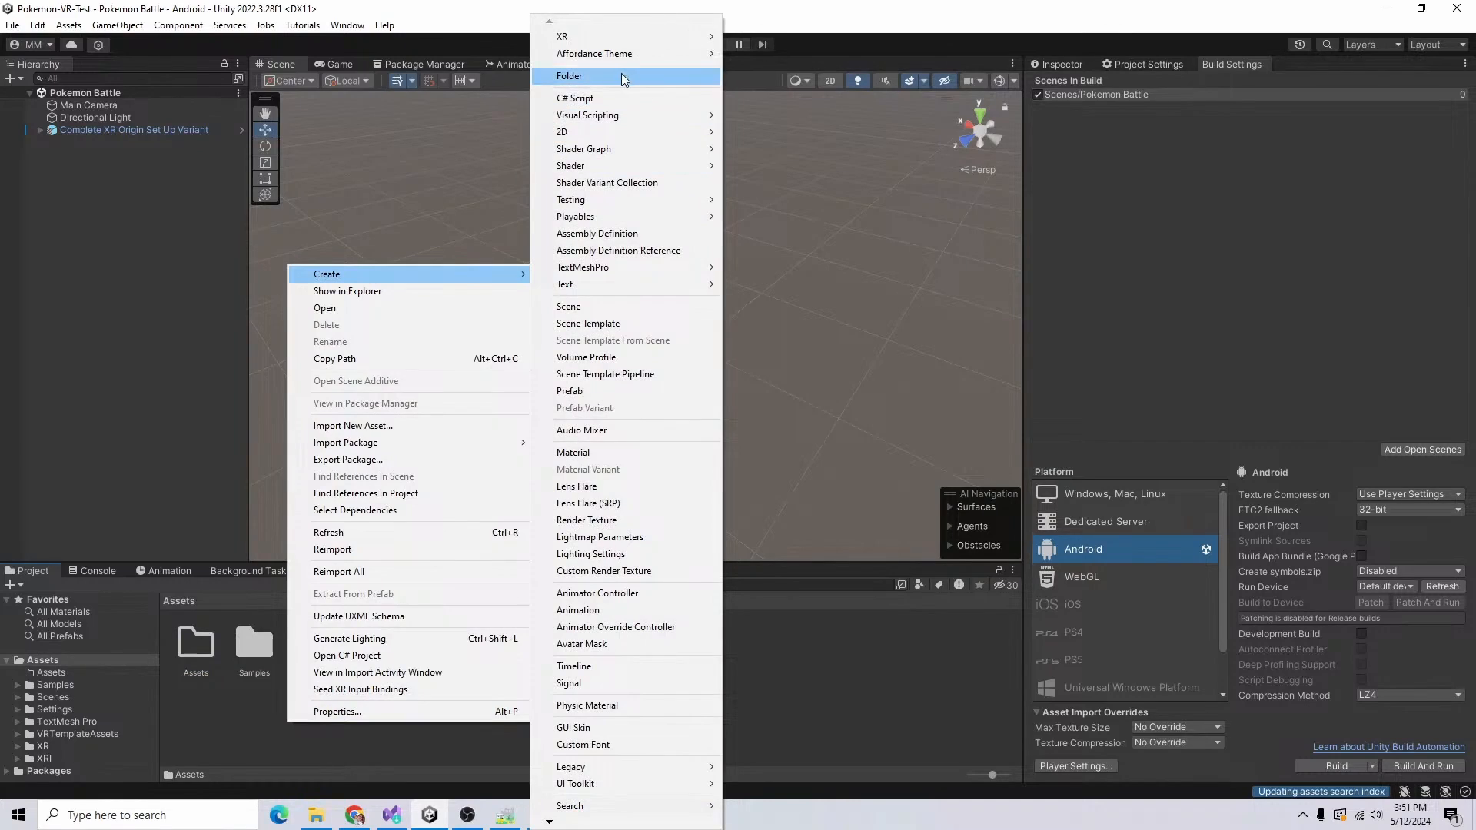
pyautogui.click(625, 75)
pyautogui.write('Textures')
pyautogui.press('Return')
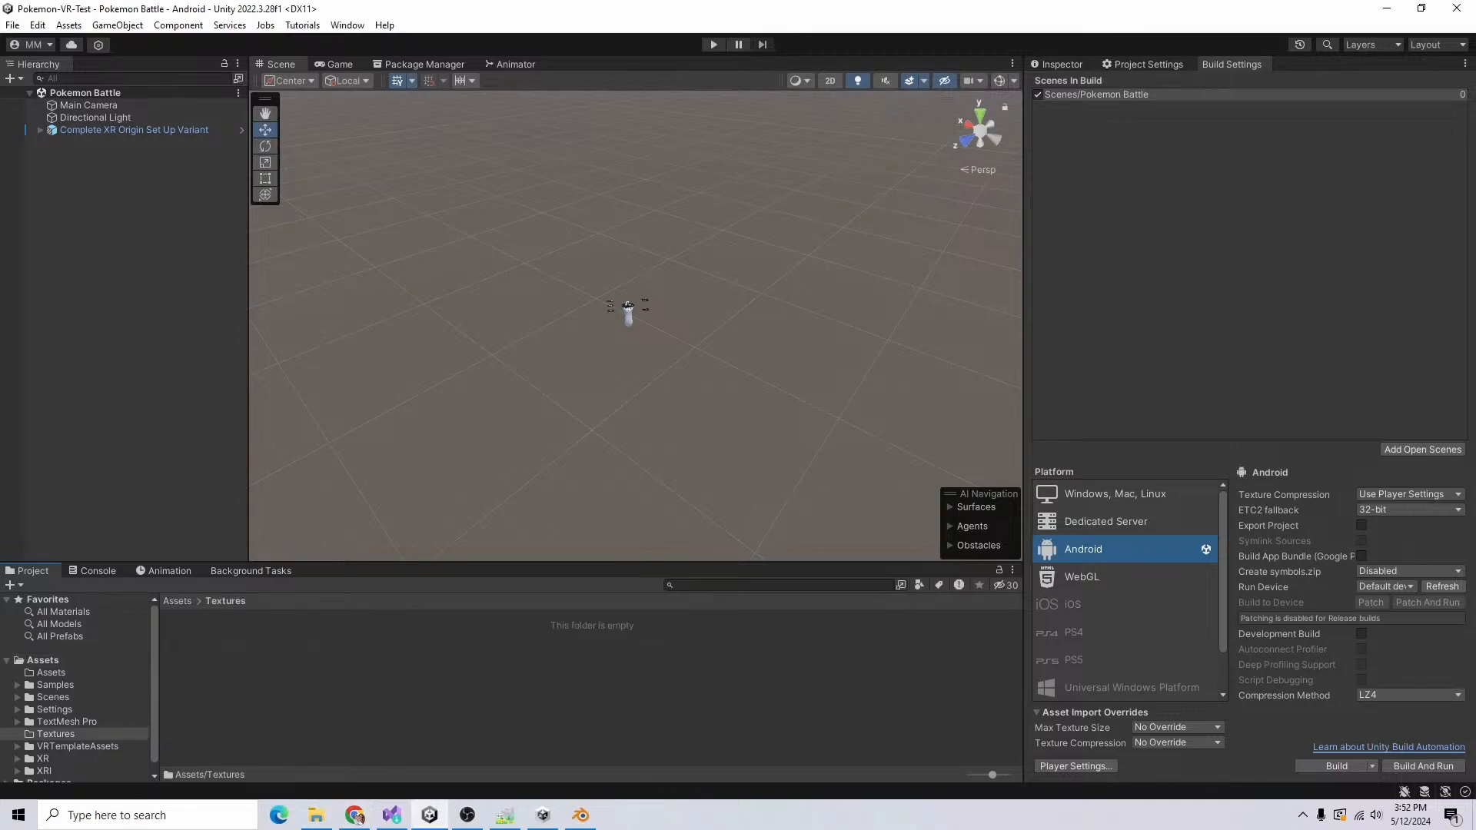
# Step: Show the Game view, enlarge it by narrowing the Inspector, and return to the root Assets folder
pyautogui.hotkey('alt', 'Tab')
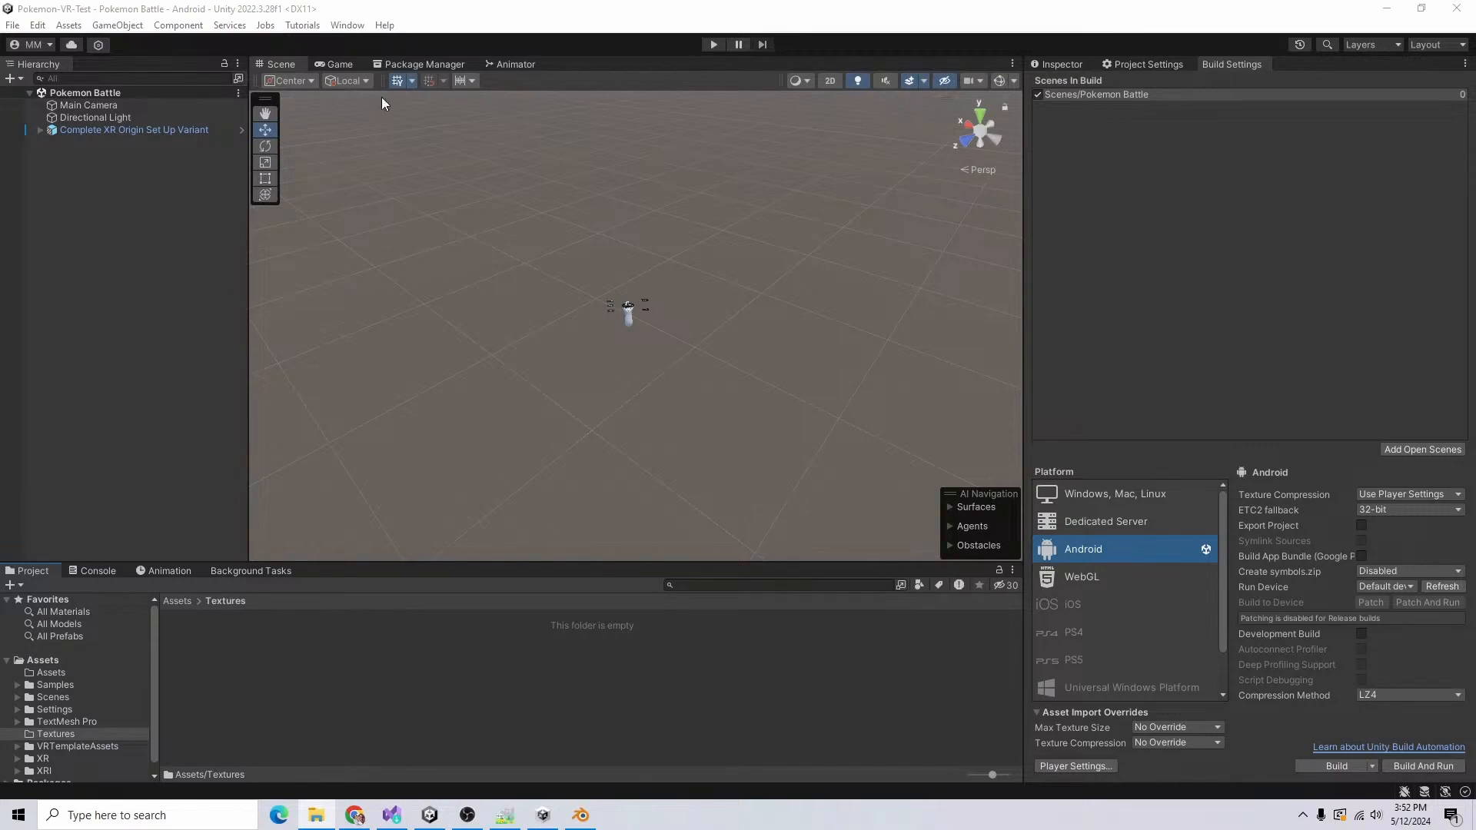
pyautogui.click(340, 66)
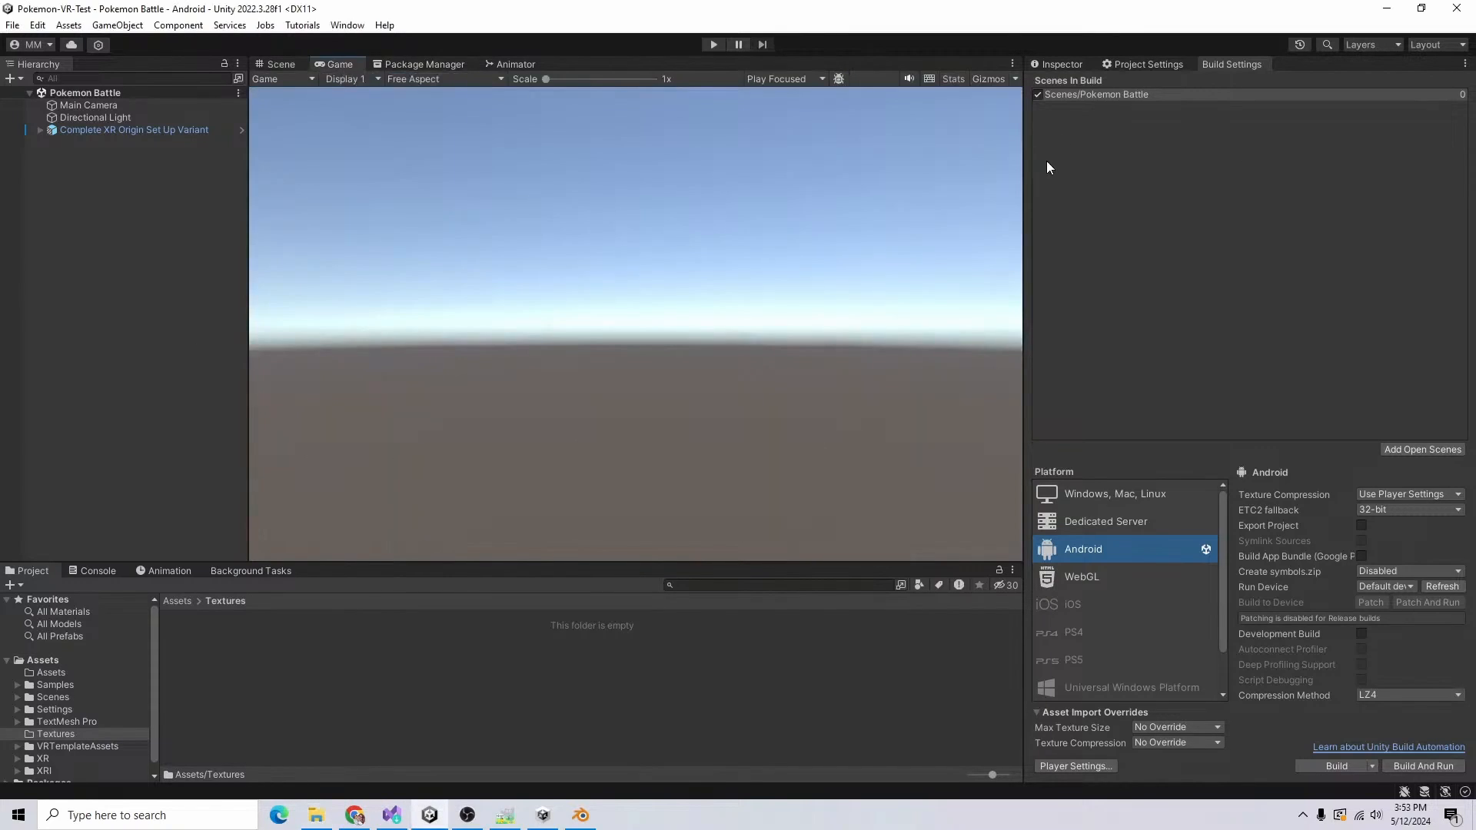
pyautogui.moveTo(1029, 178); pyautogui.dragTo(1128, 191)
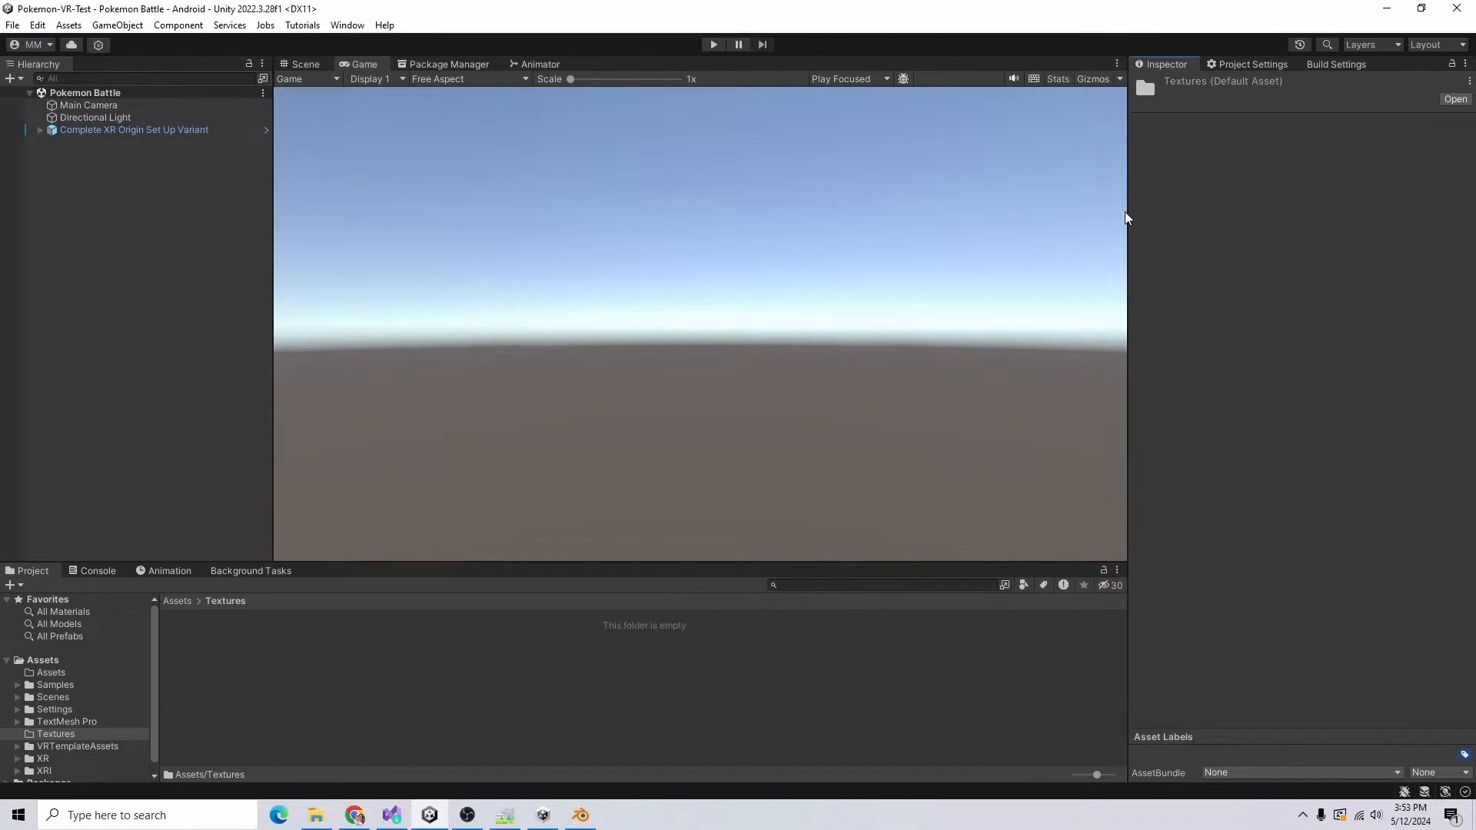
pyautogui.moveTo(1127, 213); pyautogui.dragTo(1079, 213)
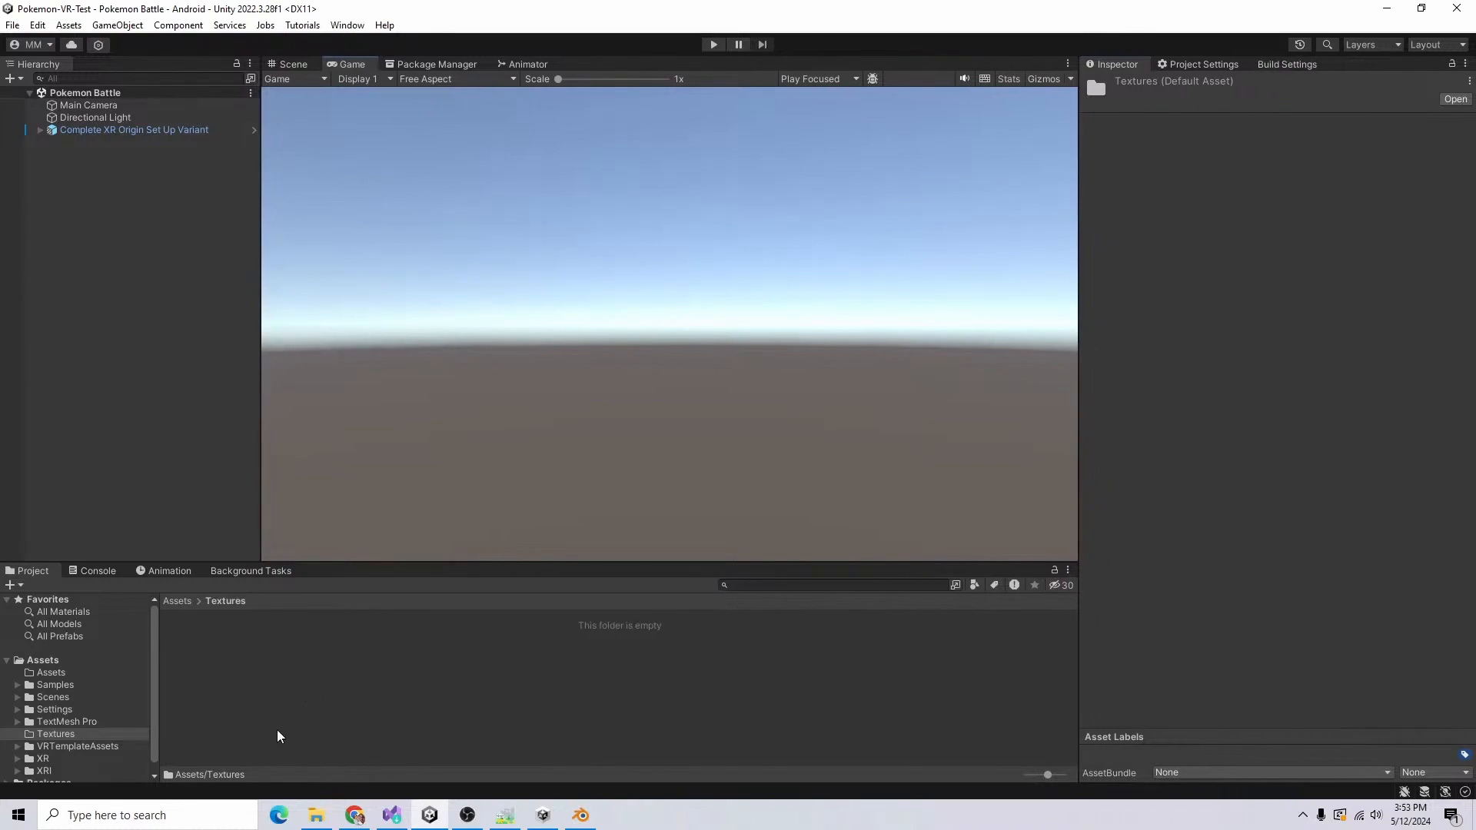
pyautogui.click(281, 738)
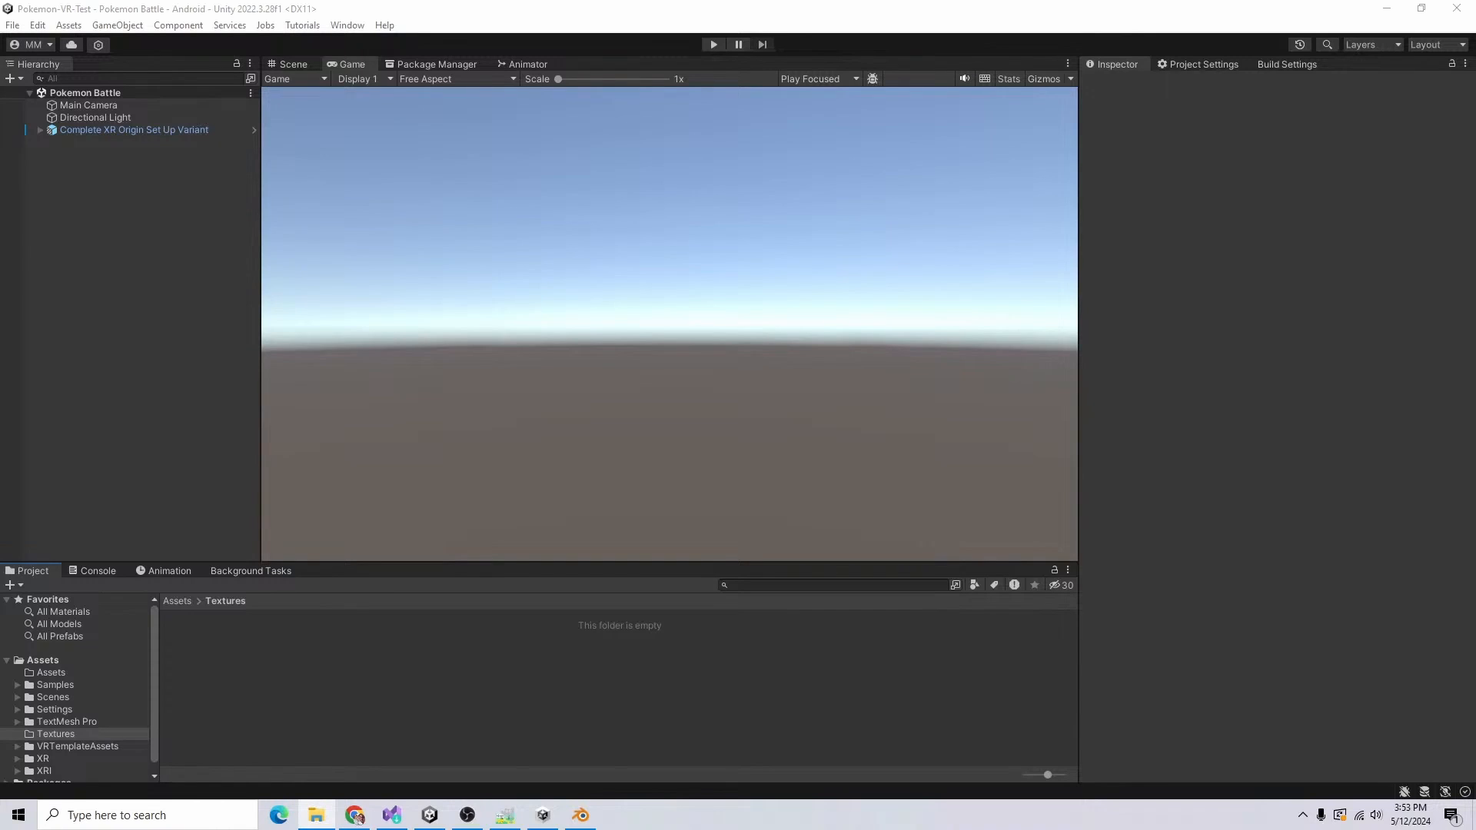
pyautogui.click(178, 604)
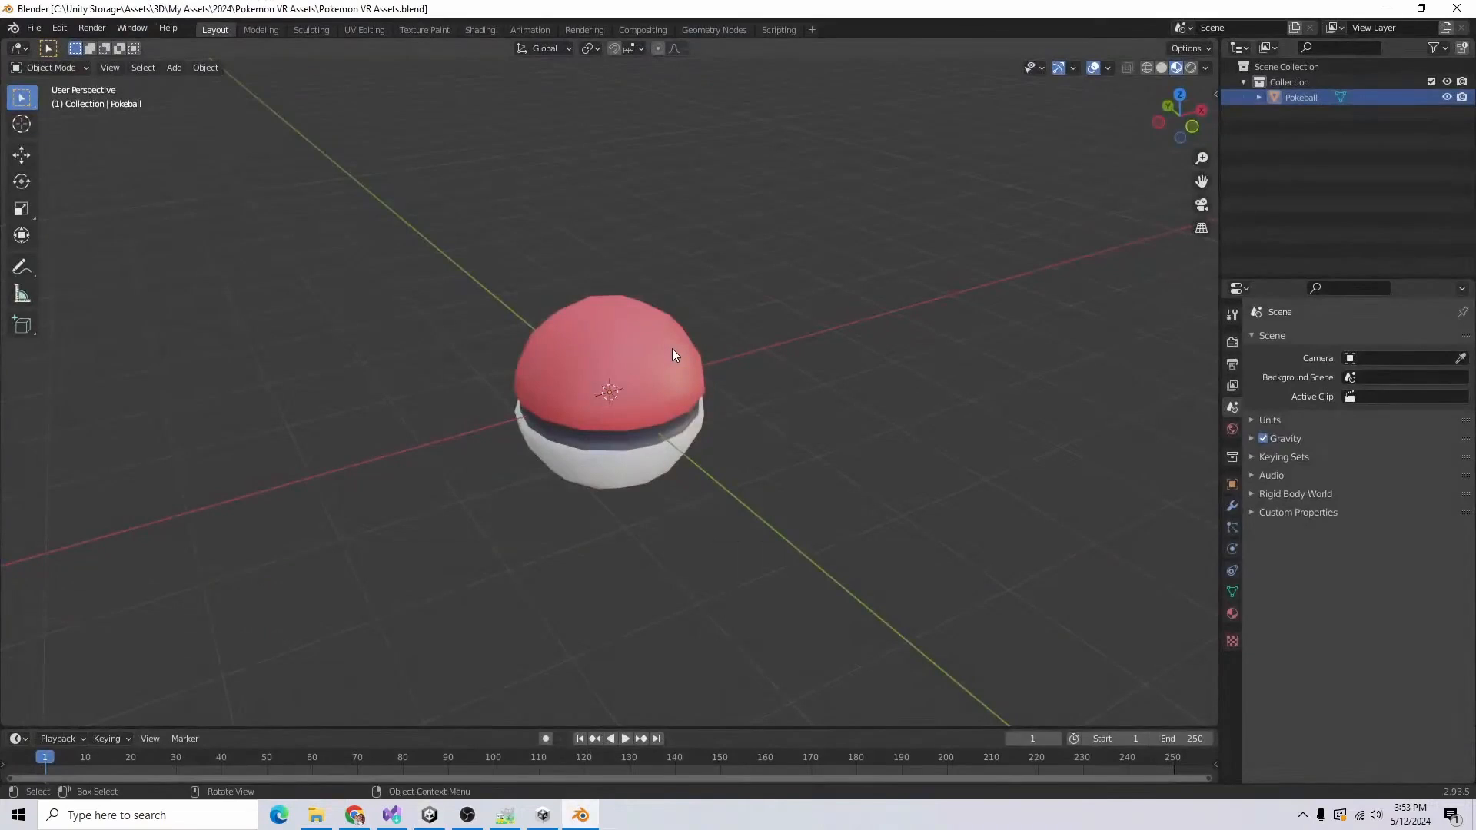
# Step: Switch to Blender and export the Pokeball as the OBJ file Pokemon VR Assets.obj
pyautogui.click(672, 349)
pyautogui.click(34, 27)
pyautogui.moveTo(115, 251)
pyautogui.click(343, 375)
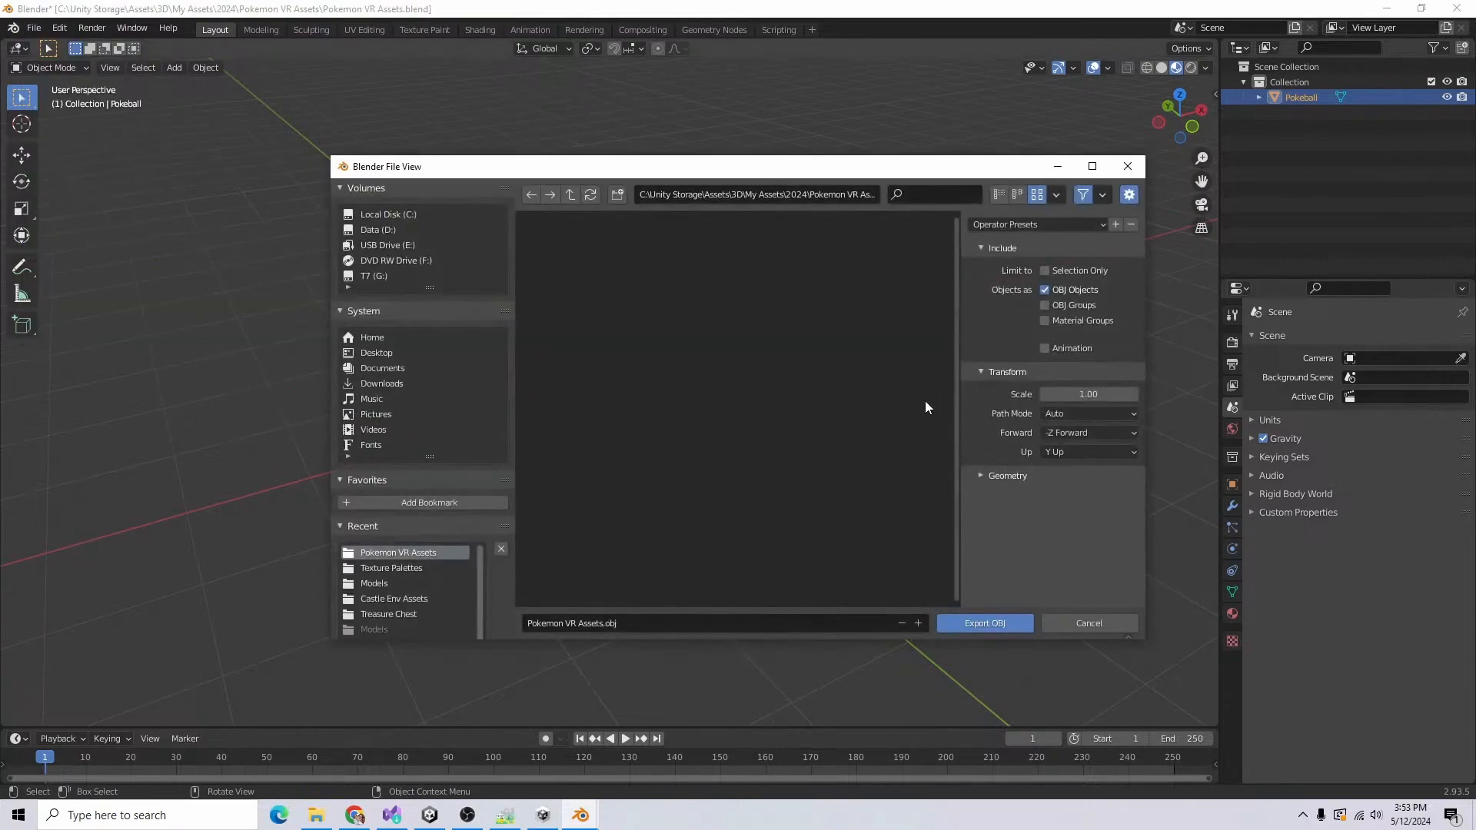
pyautogui.click(1127, 166)
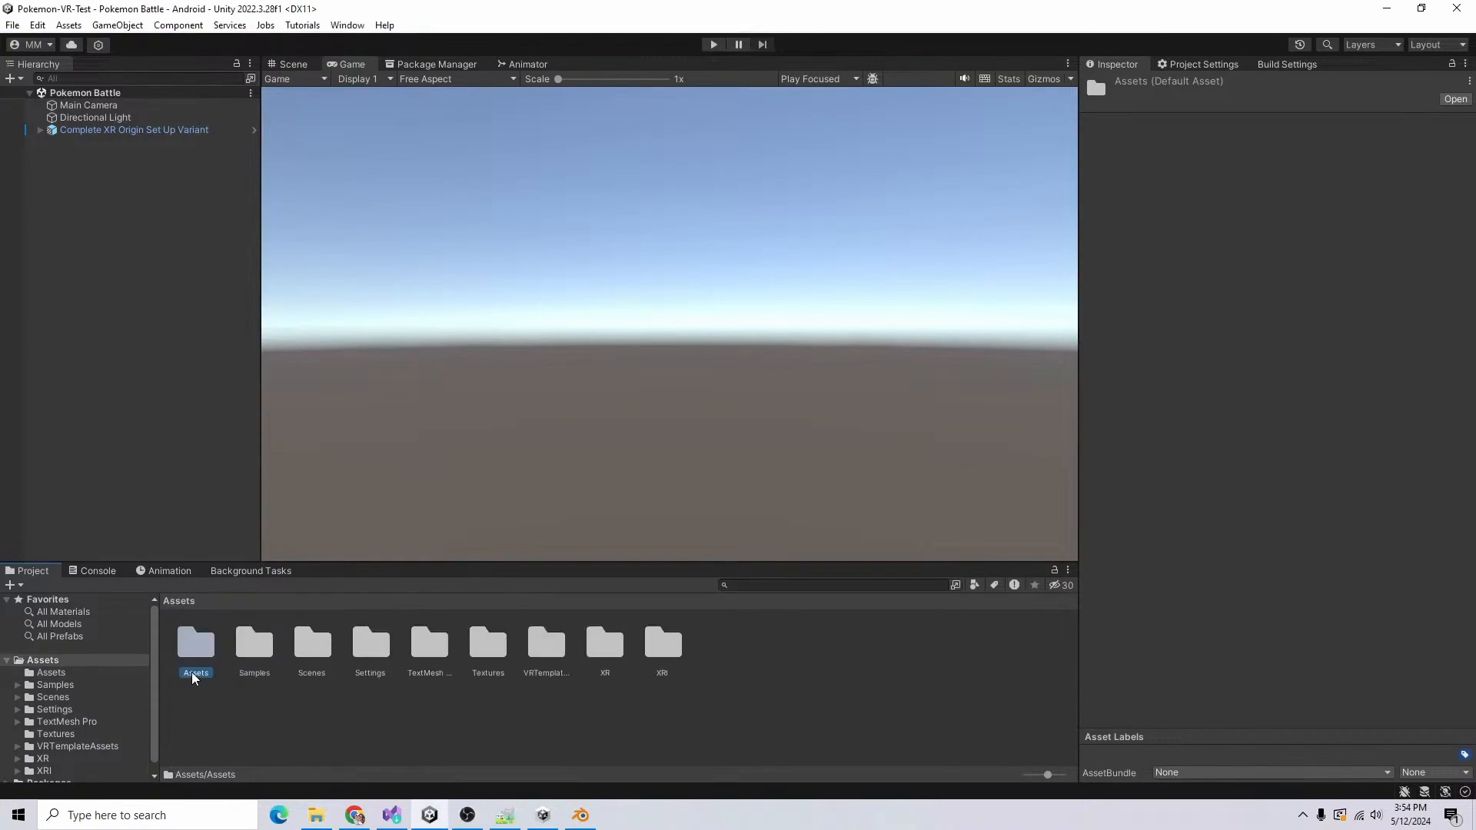
# Step: Switch to Unity, rename the Assets subfolder to Model and create a material named Shared Material
pyautogui.click(192, 673)
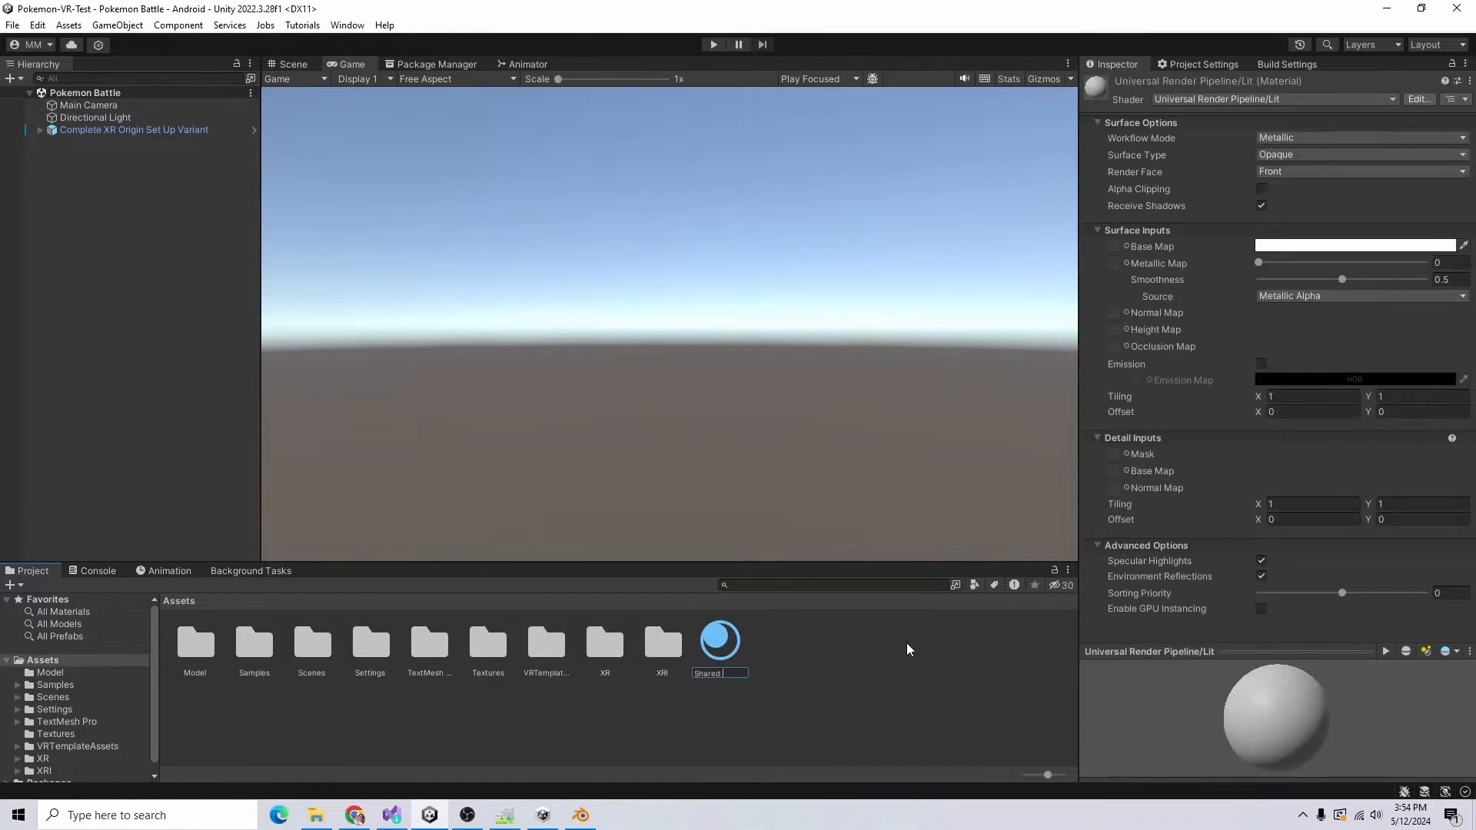
pyautogui.write('Material')
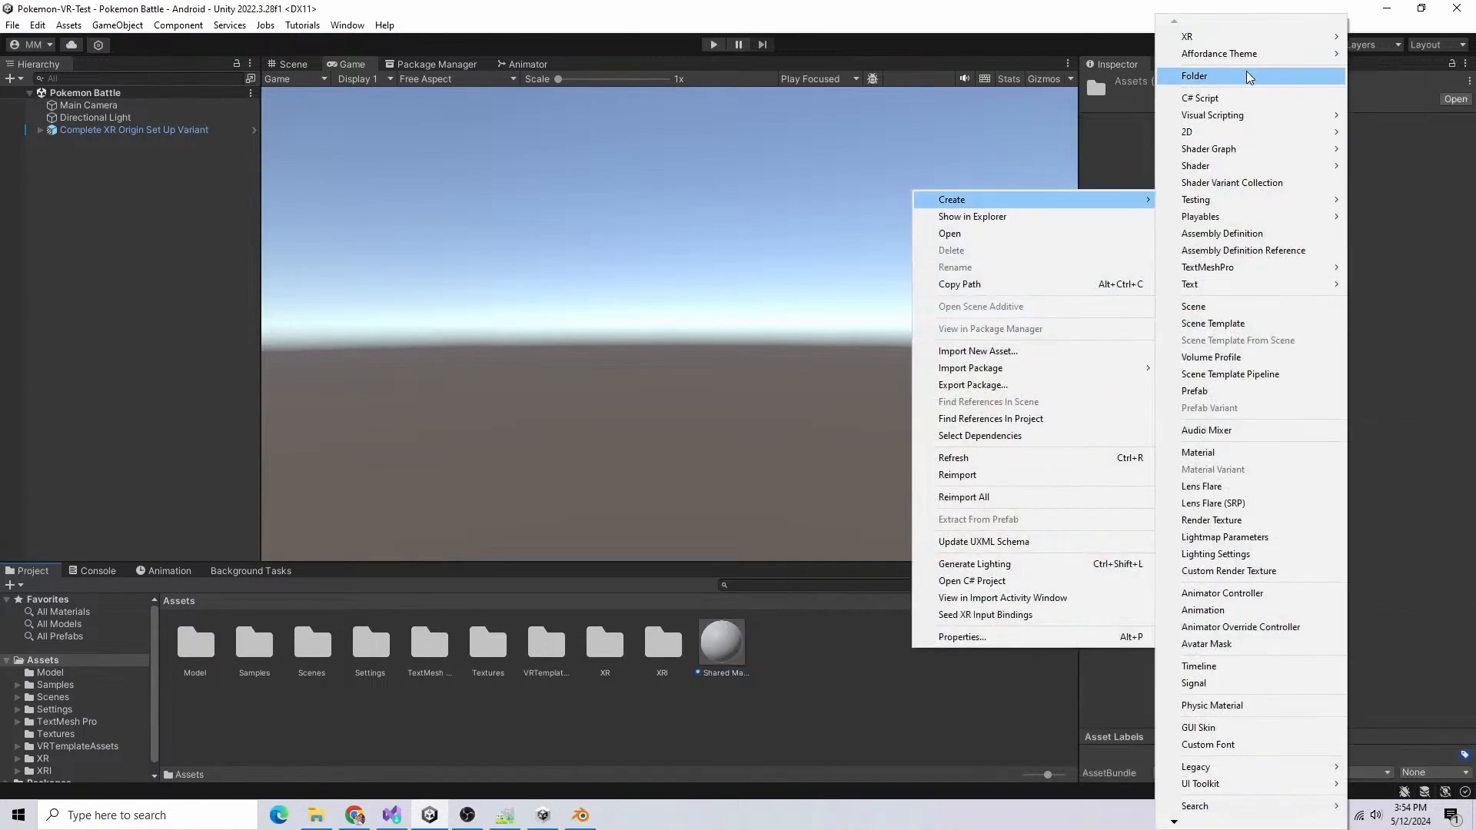
pyautogui.click(1248, 76)
# Step: Create a folder named Materials and move the shared material into it
pyautogui.write('Mat')
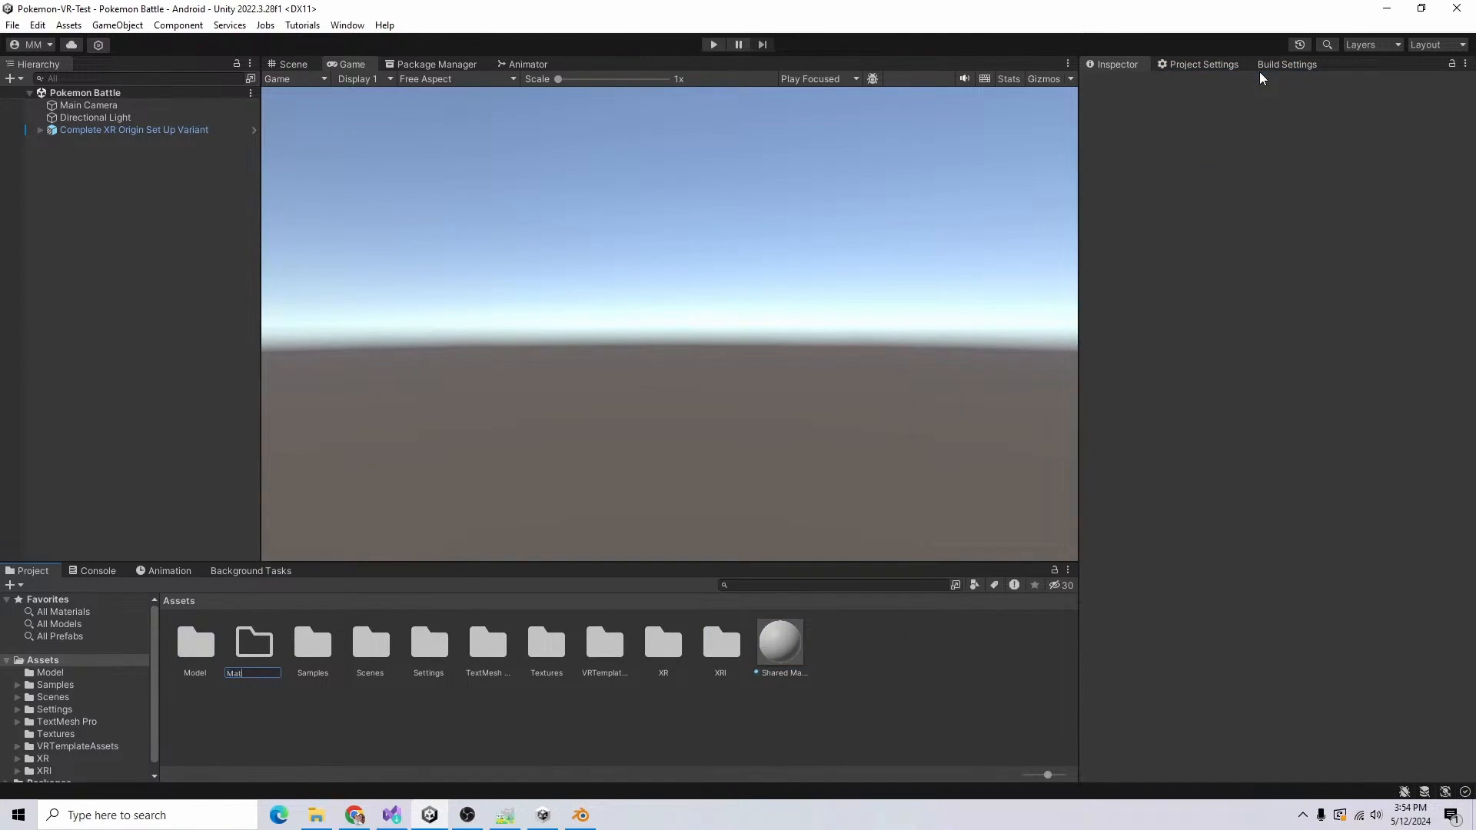
pyautogui.write('erials')
pyautogui.press('Return')
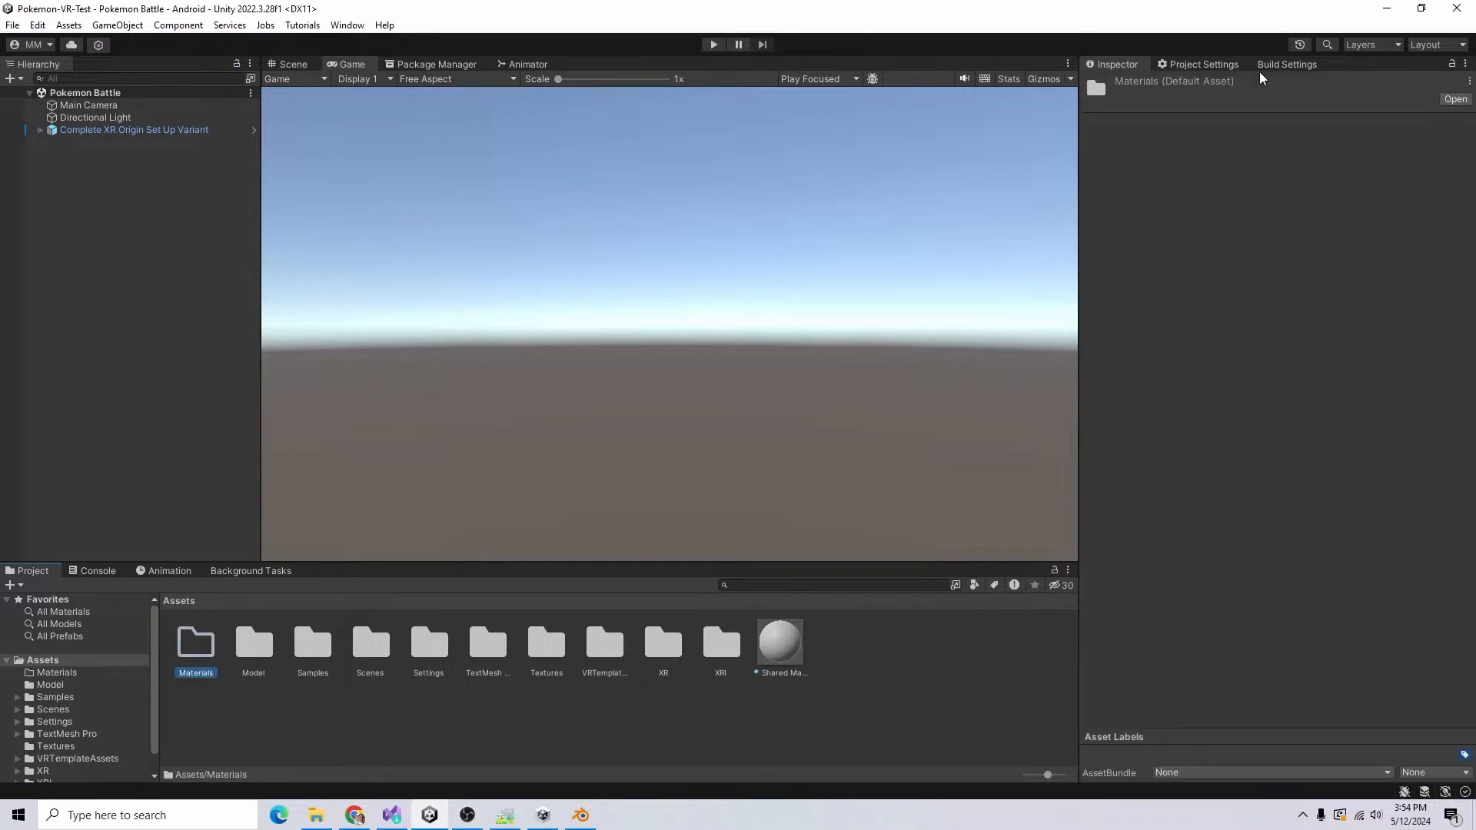
pyautogui.click(781, 642)
pyautogui.moveTo(781, 642); pyautogui.dragTo(196, 644)
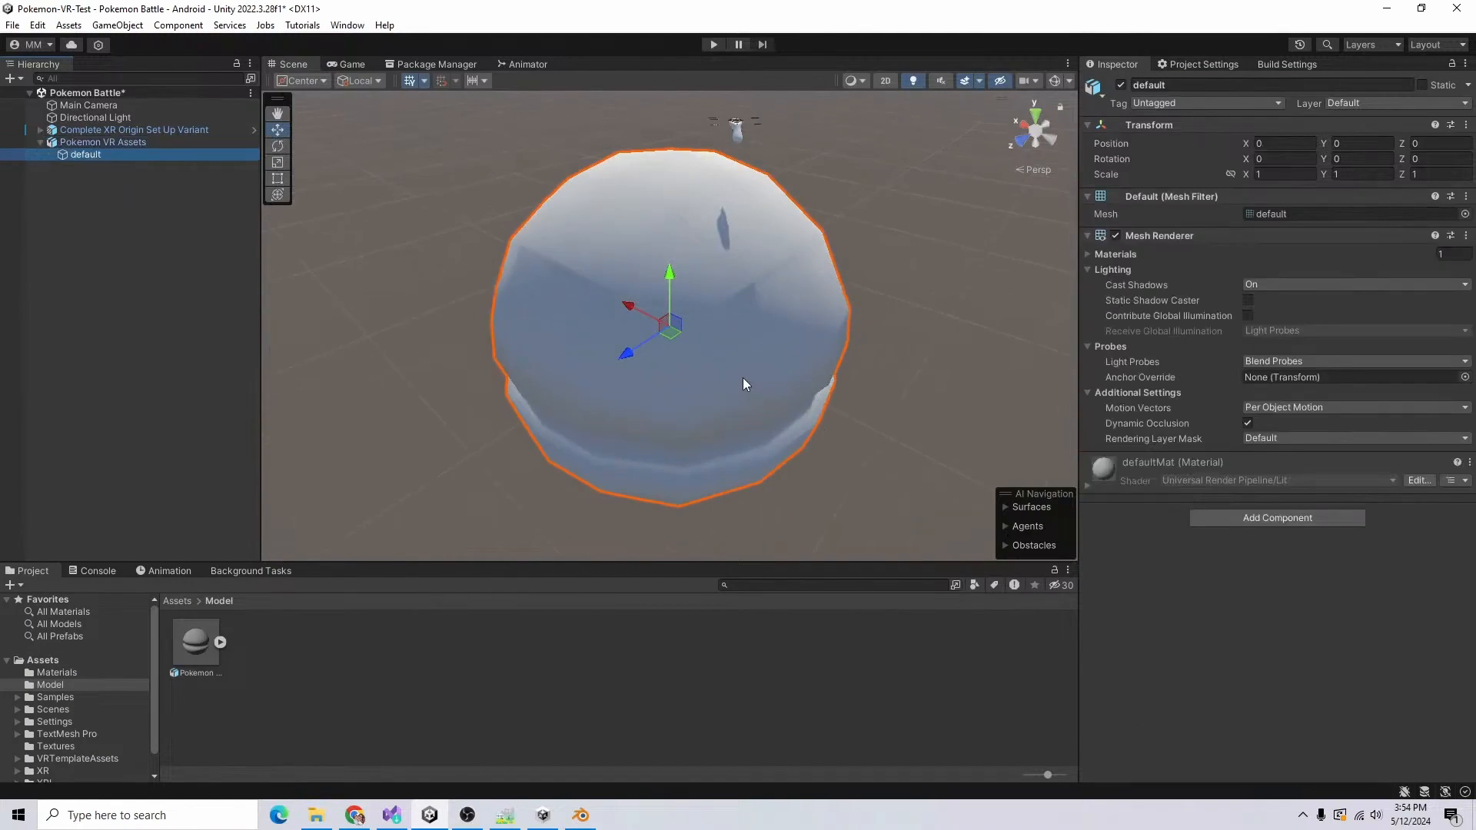
# Step: Unpack the Pokemon VR Assets prefab completely and apply Shared Material from the Materials folder to its default mesh
pyautogui.scroll(-2, 743, 379)
pyautogui.scroll(6, 744, 386)
pyautogui.scroll(-6, 744, 393)
pyautogui.click(177, 601)
pyautogui.doubleClick(199, 645)
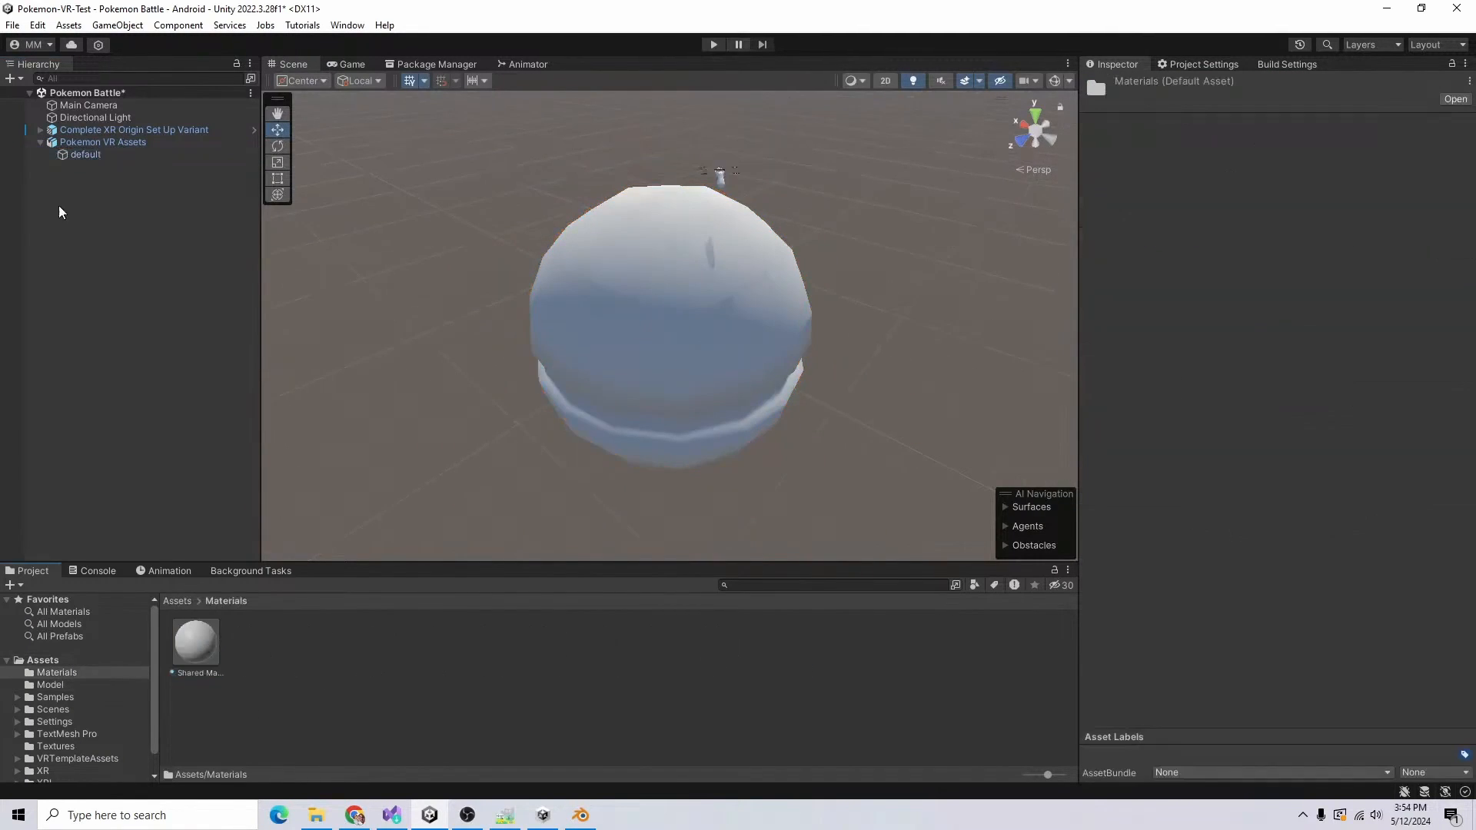
pyautogui.rightClick(81, 143)
pyautogui.moveTo(166, 356)
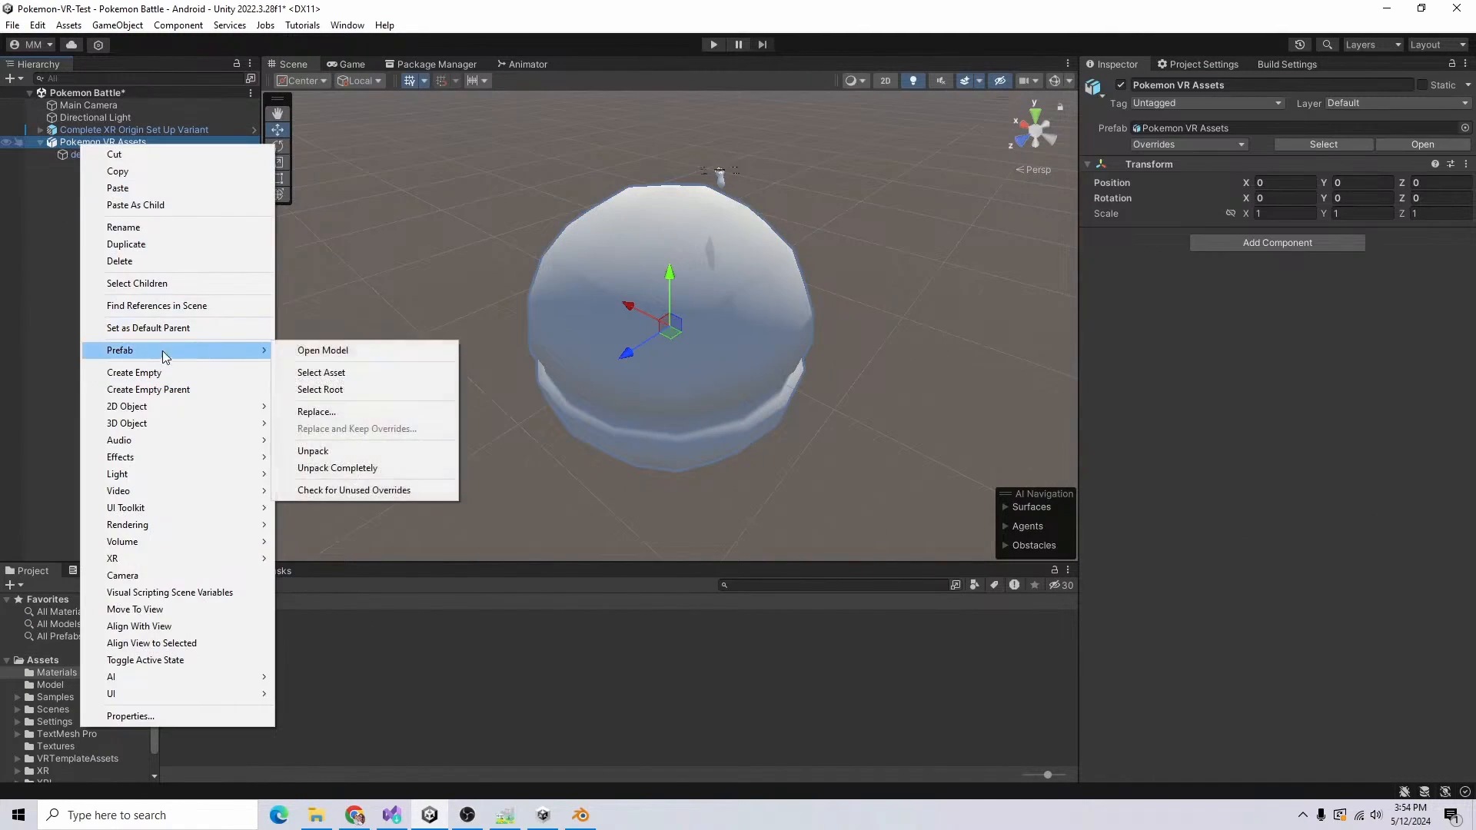
pyautogui.click(366, 469)
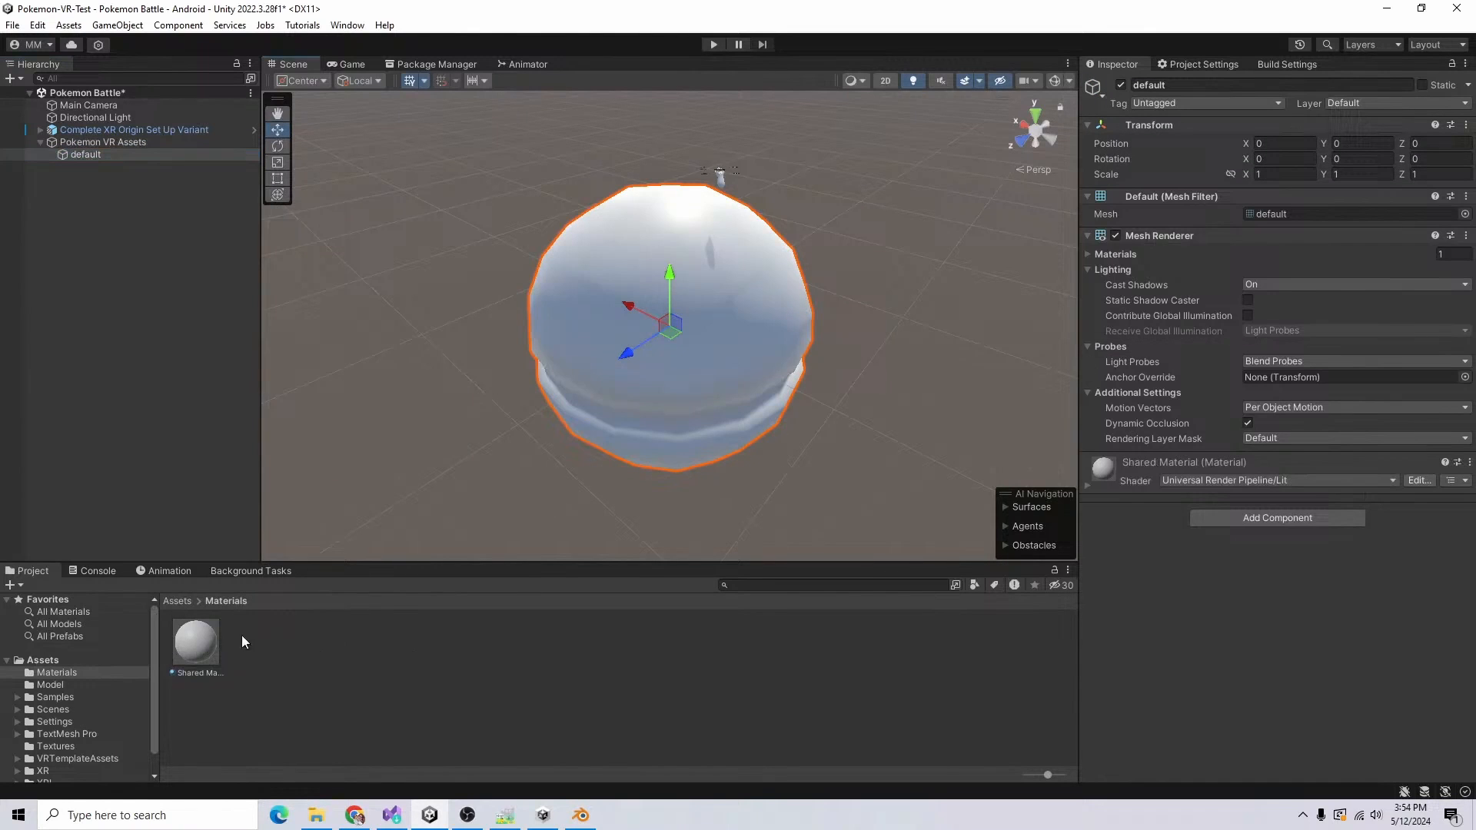
# Step: Set Shared Material's base map to the Pear36 palette texture and frame the Pokeball's default mesh
pyautogui.click(196, 642)
pyautogui.click(1185, 255)
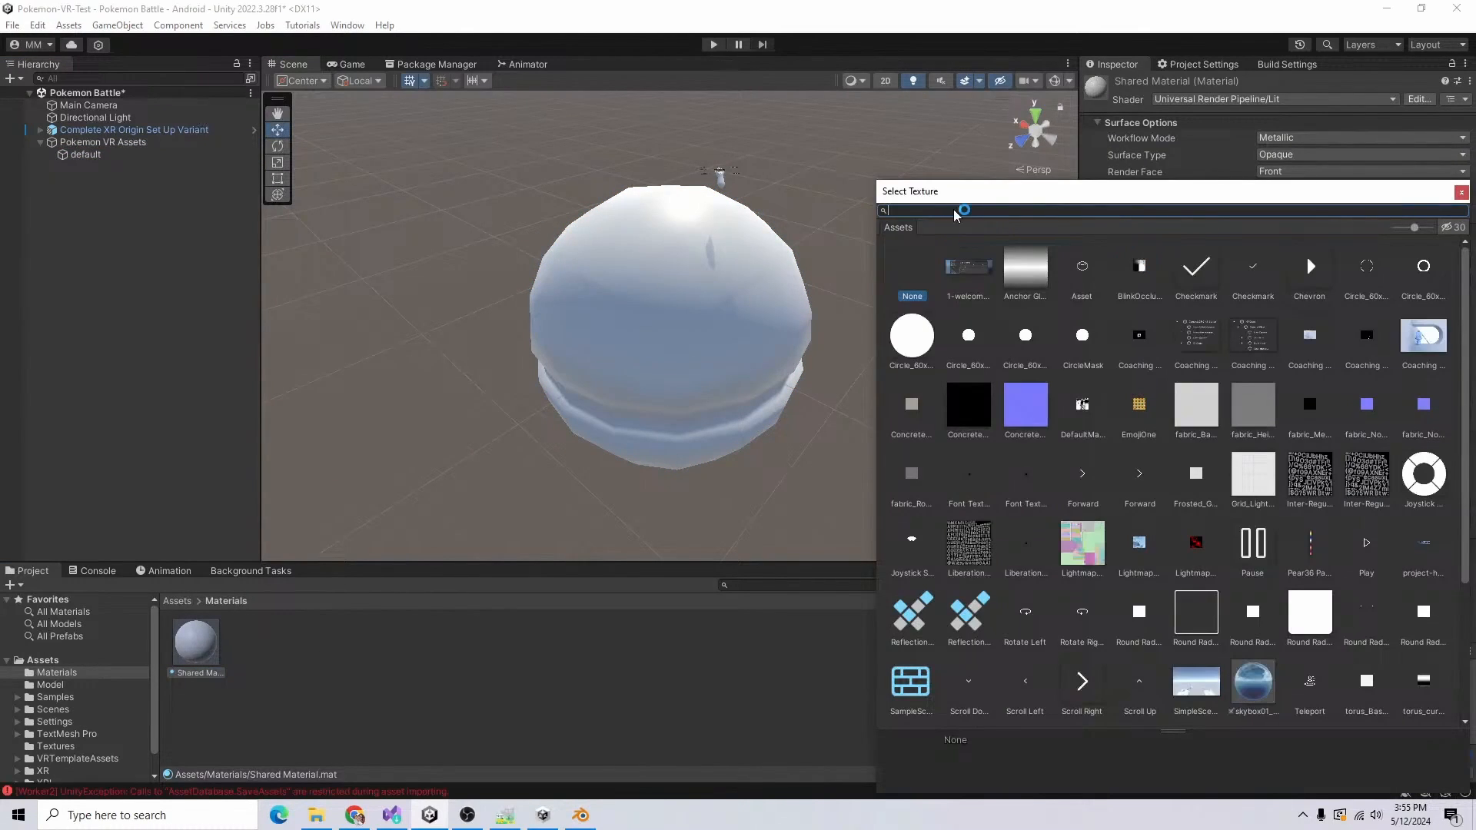
pyautogui.write('per')
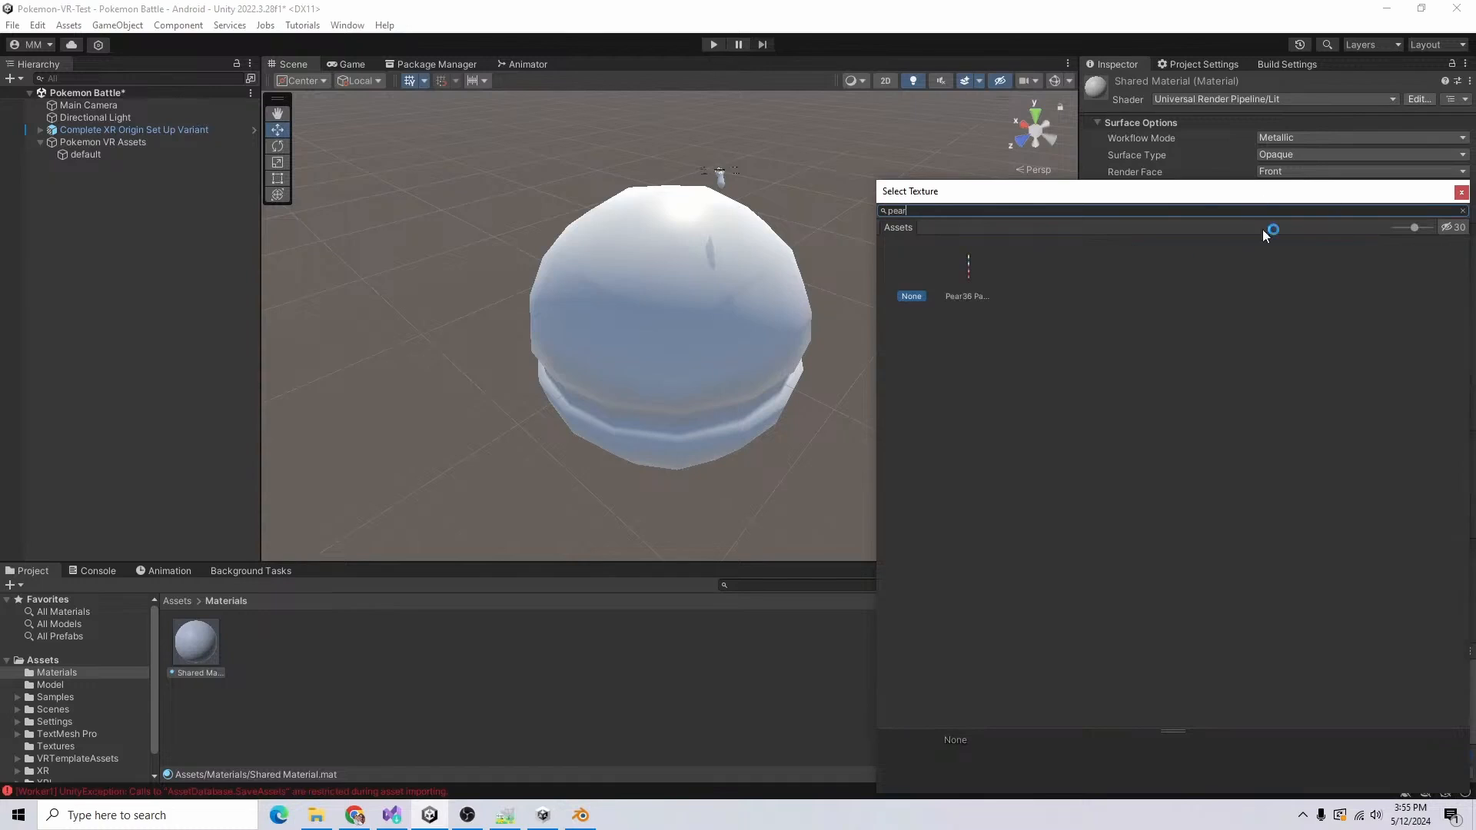
pyautogui.doubleClick(981, 277)
pyautogui.doubleClick(86, 155)
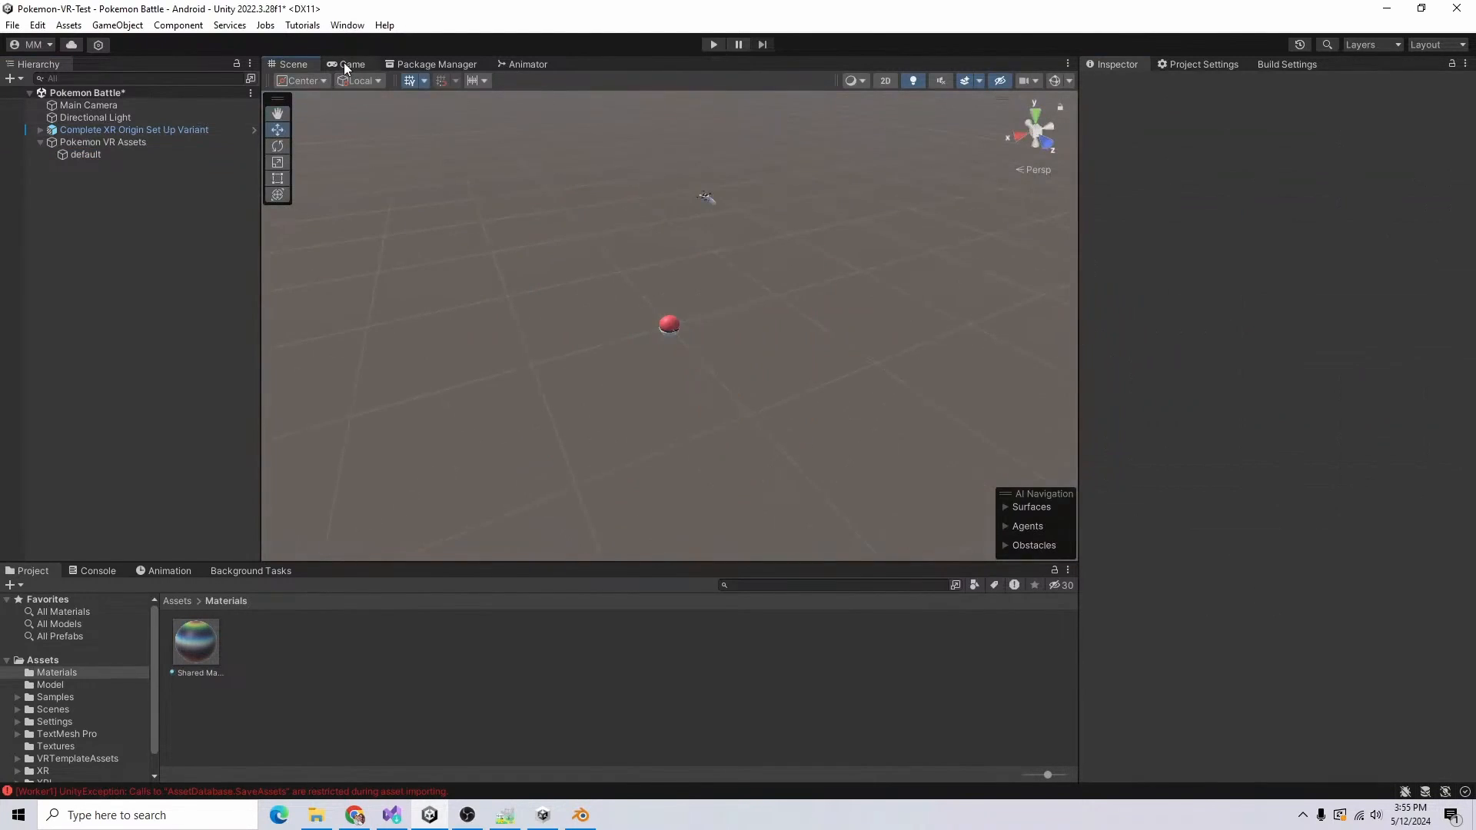
# Step: Check the Pokeball in the Game view and raise the Pokemon VR Assets object to Y position 0.873
pyautogui.click(344, 64)
pyautogui.click(293, 61)
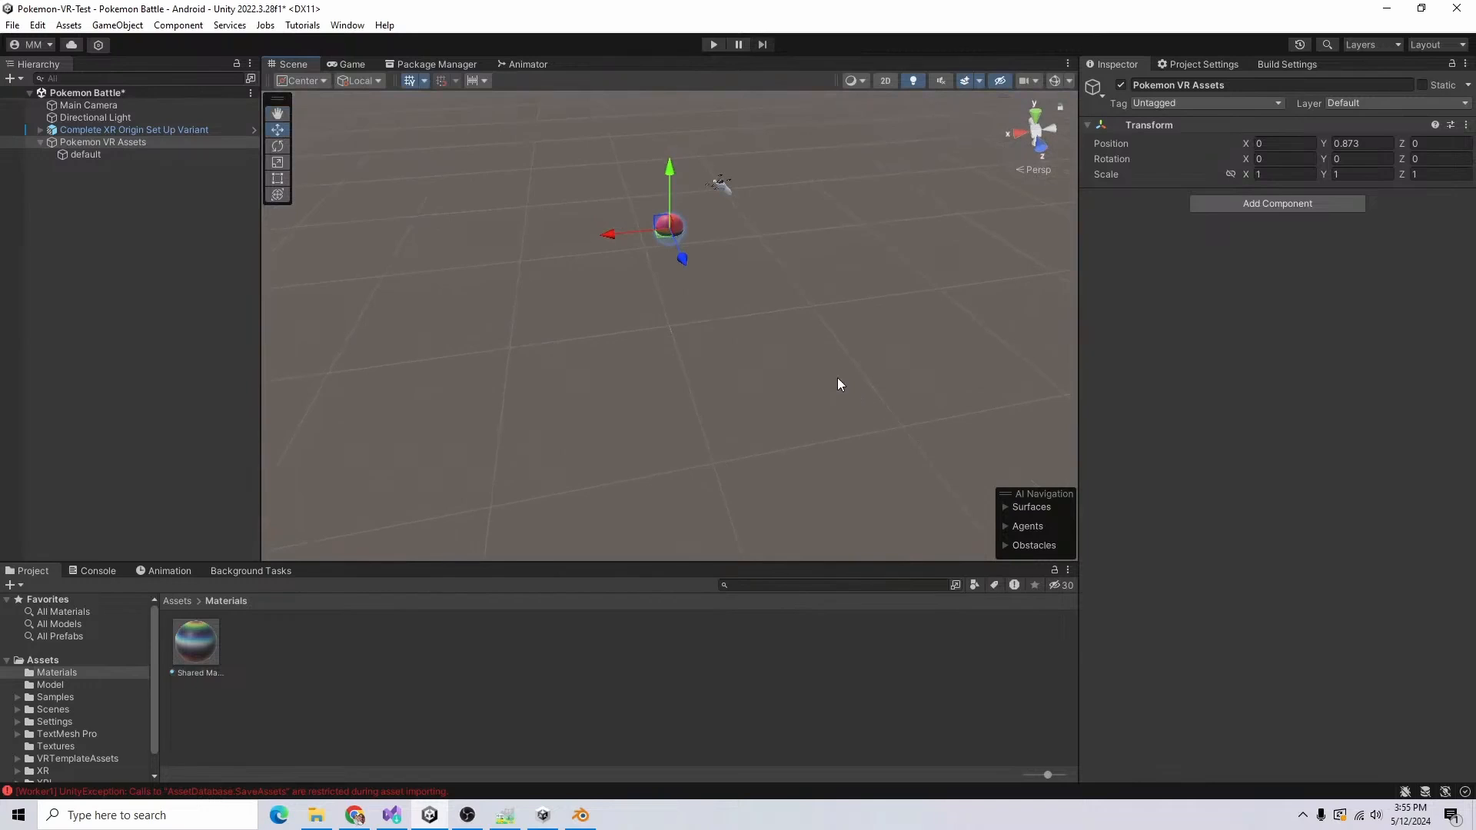
pyautogui.click(177, 300)
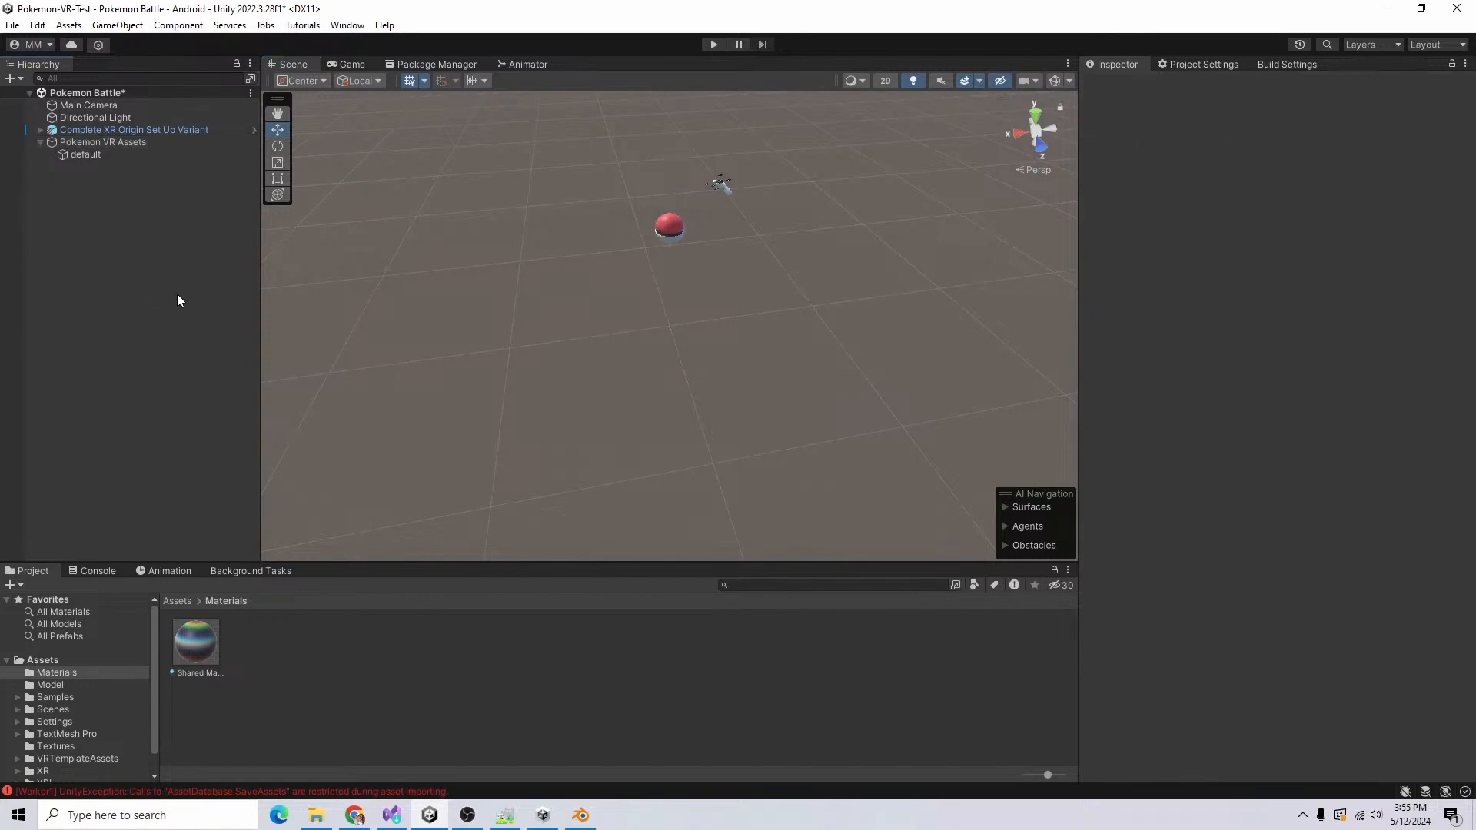
pyautogui.hotkey('alt', 'Tab')
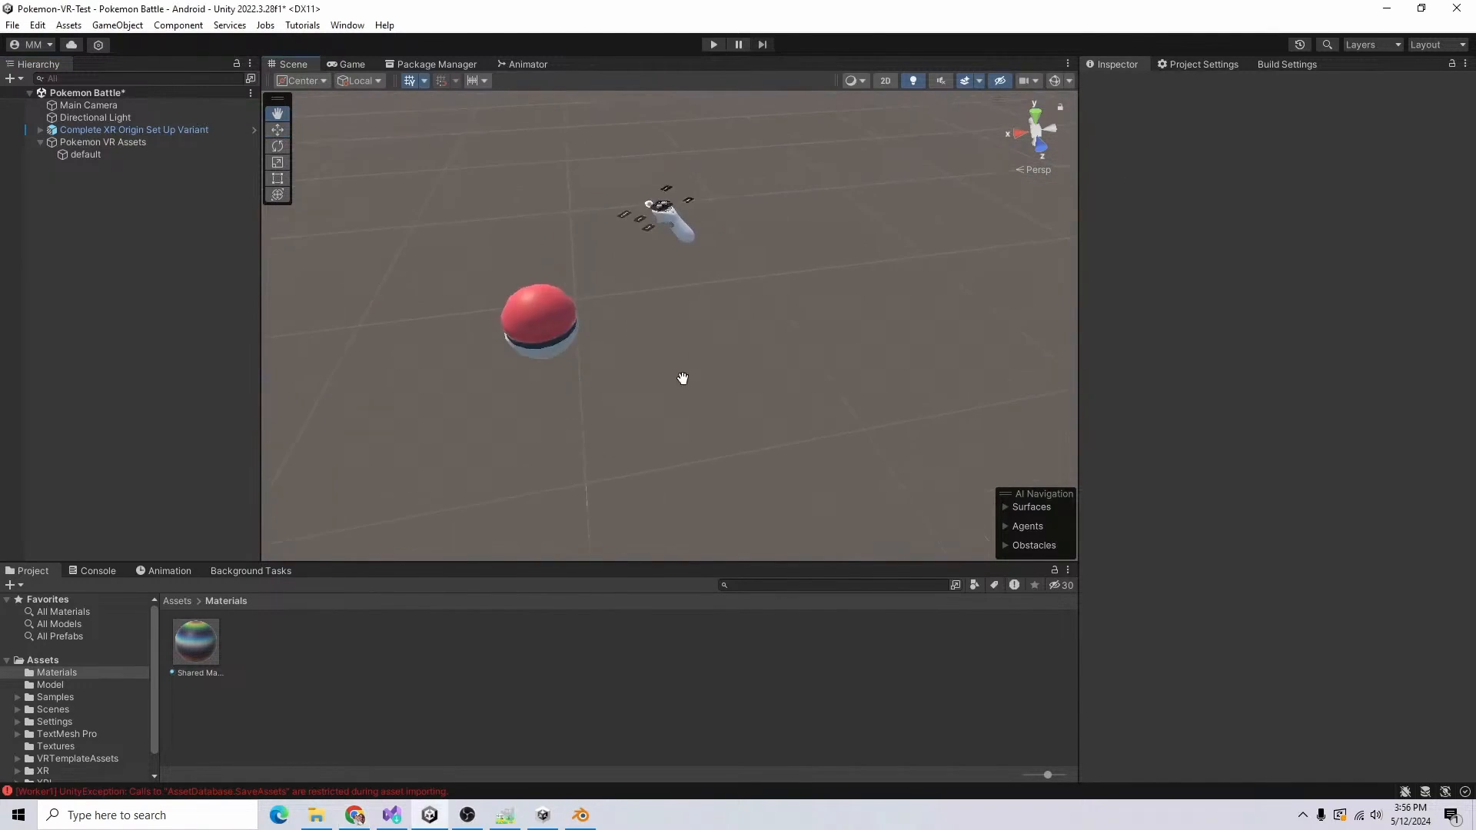
pyautogui.moveTo(682, 377); pyautogui.dragTo(794, 394, button='middle')
pyautogui.keyDown('alt'); pyautogui.moveTo(849, 463); pyautogui.dragTo(514, 482); pyautogui.keyUp('alt')
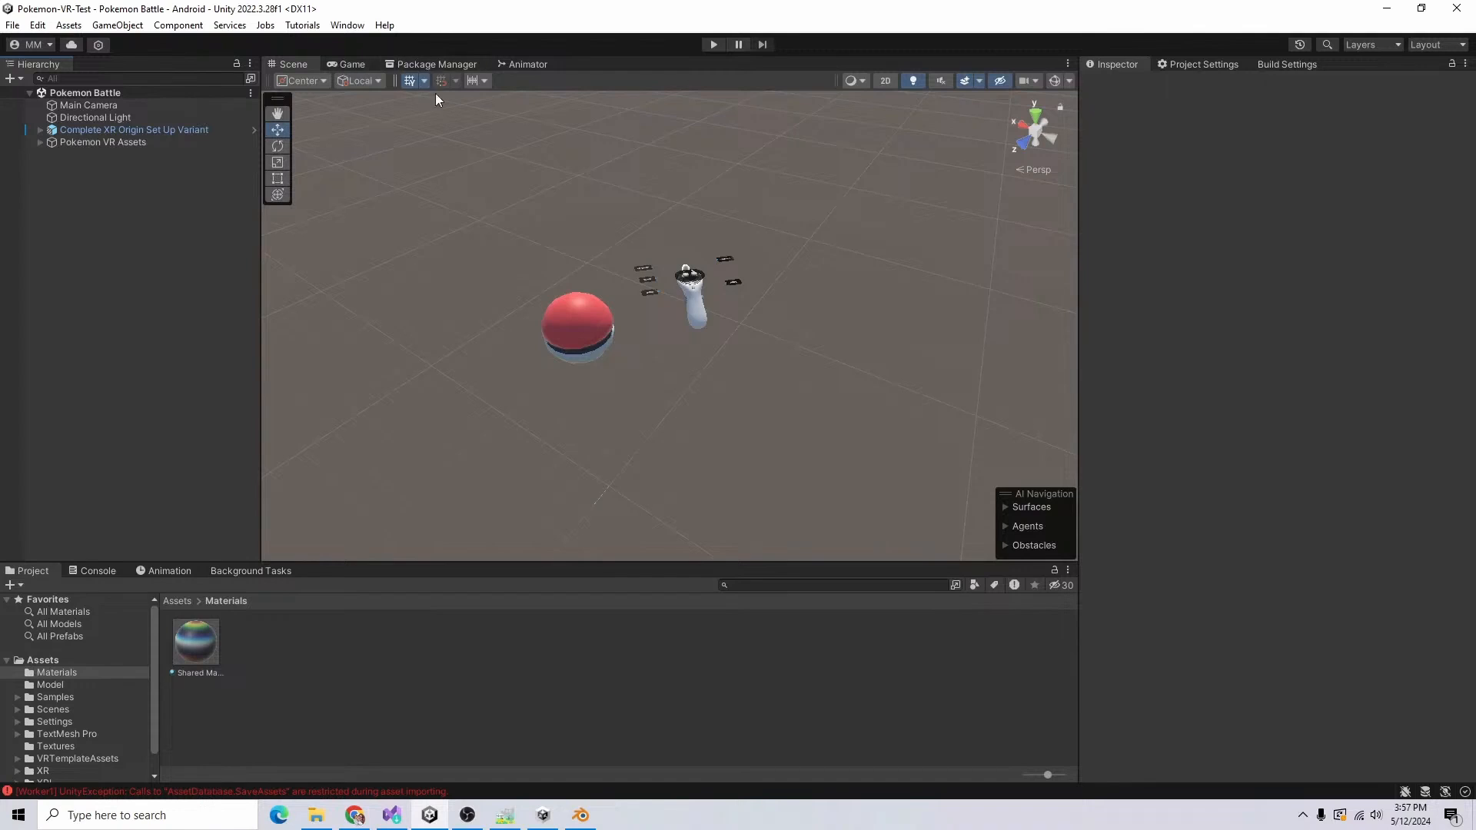
# Step: Add a 3D plane to the scene and play-test the Pokeball and controllers in the Game view
pyautogui.rightClick(77, 187)
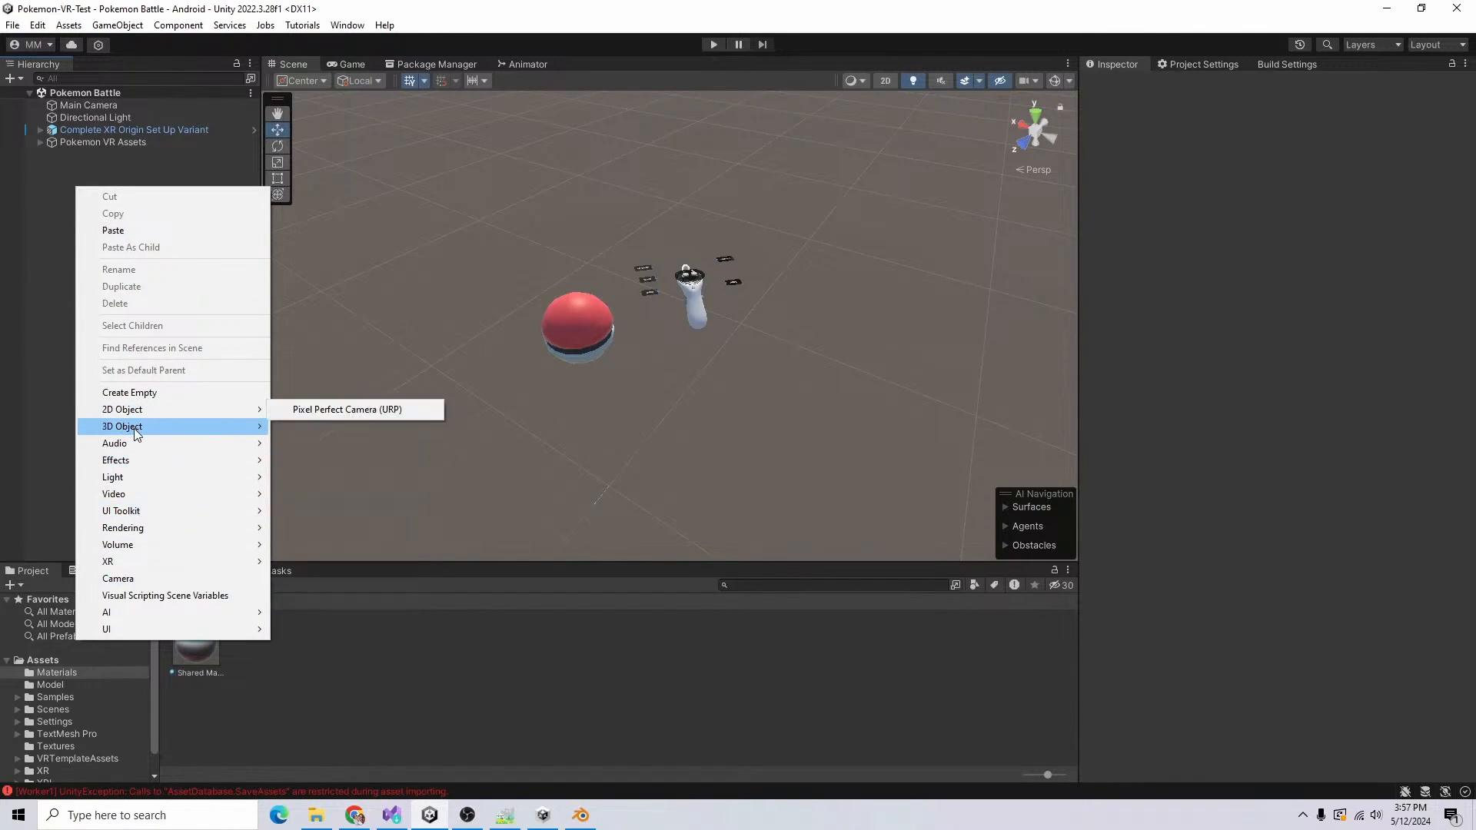
pyautogui.moveTo(123, 426)
pyautogui.click(362, 494)
pyautogui.click(347, 64)
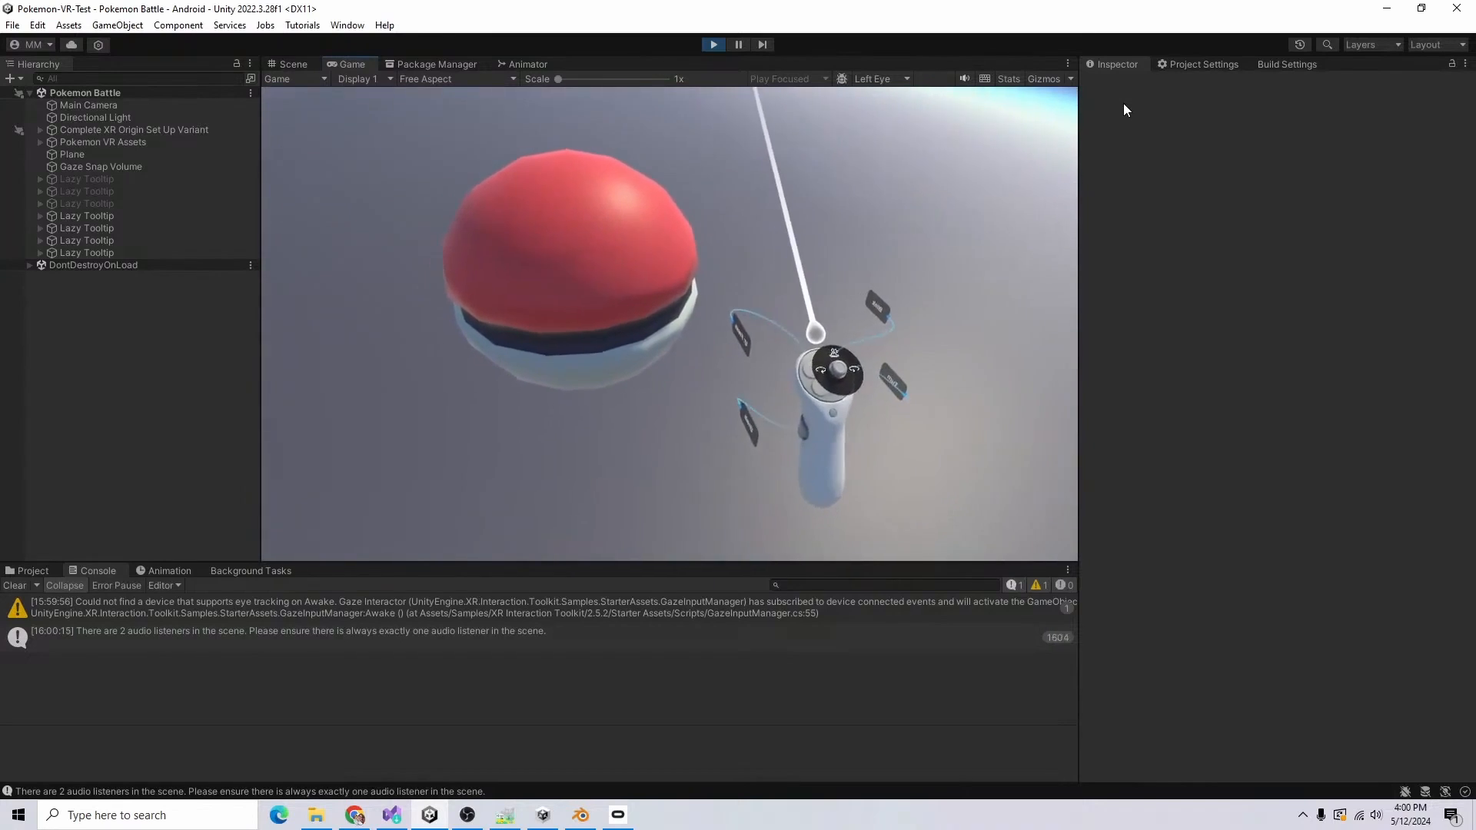
pyautogui.hotkey('ctrl', 'p')
# Step: Delete the standalone Main Camera at the scene root, keeping the one inside the XR Origin rig
pyautogui.click(40, 129)
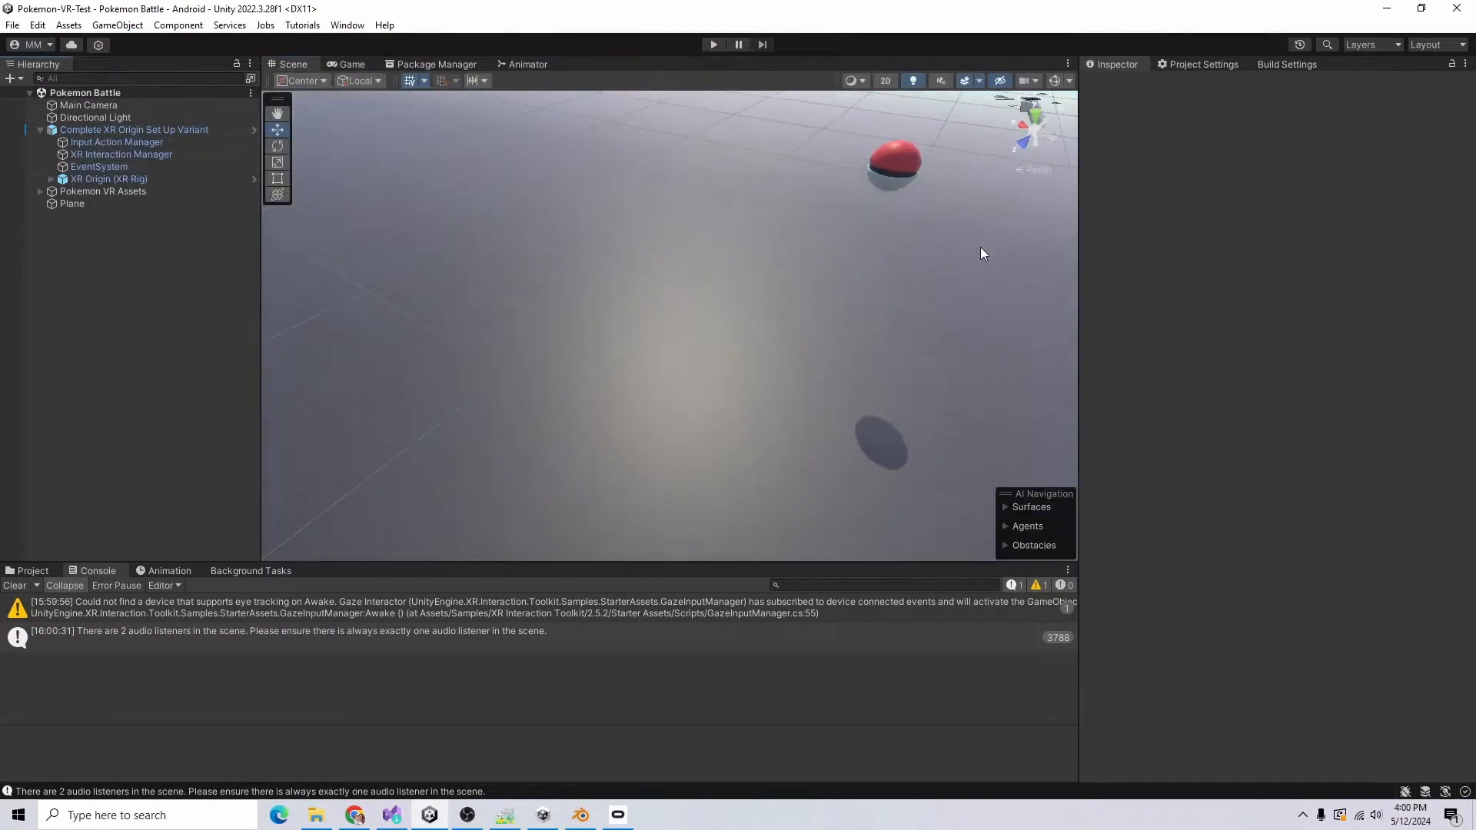
pyautogui.moveTo(981, 247); pyautogui.dragTo(609, 343, button='middle')
pyautogui.scroll(5, 609, 342)
pyautogui.scroll(-2, 609, 343)
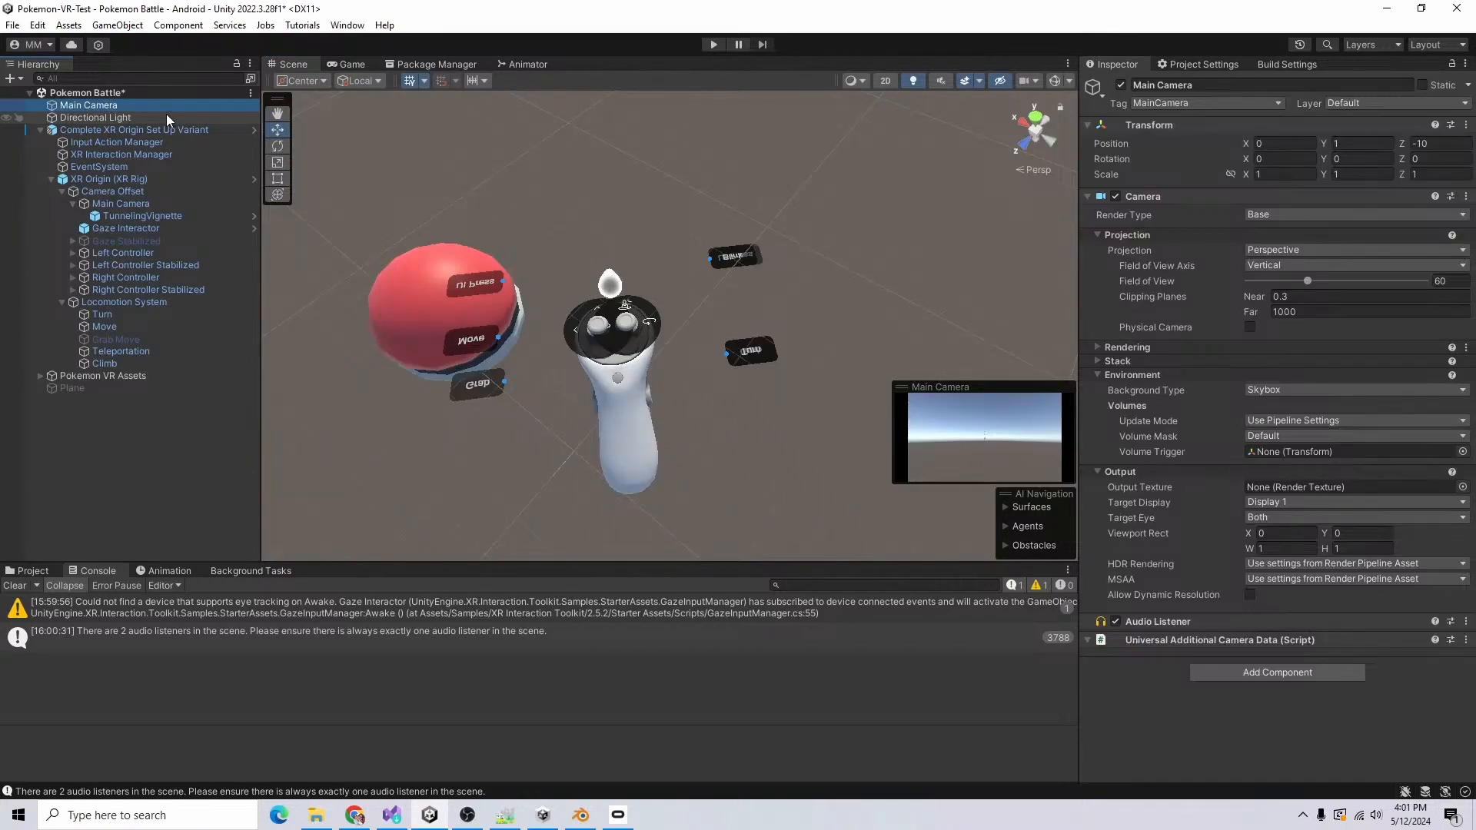
pyautogui.press('Delete')
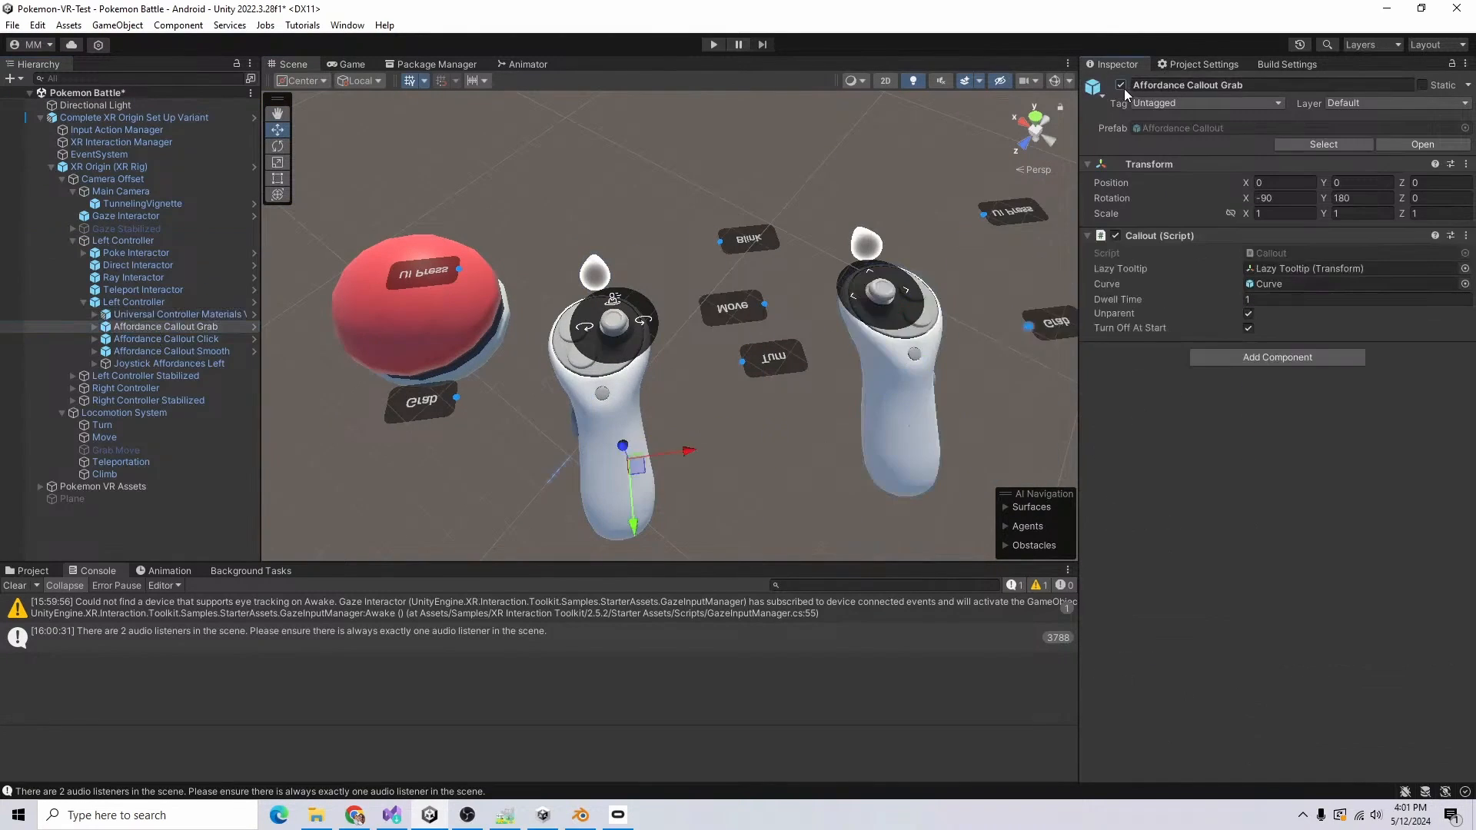
# Step: Disable the affordance callouts and joystick affordances under the left and right controllers, closing the Callout.cs script
pyautogui.click(1121, 86)
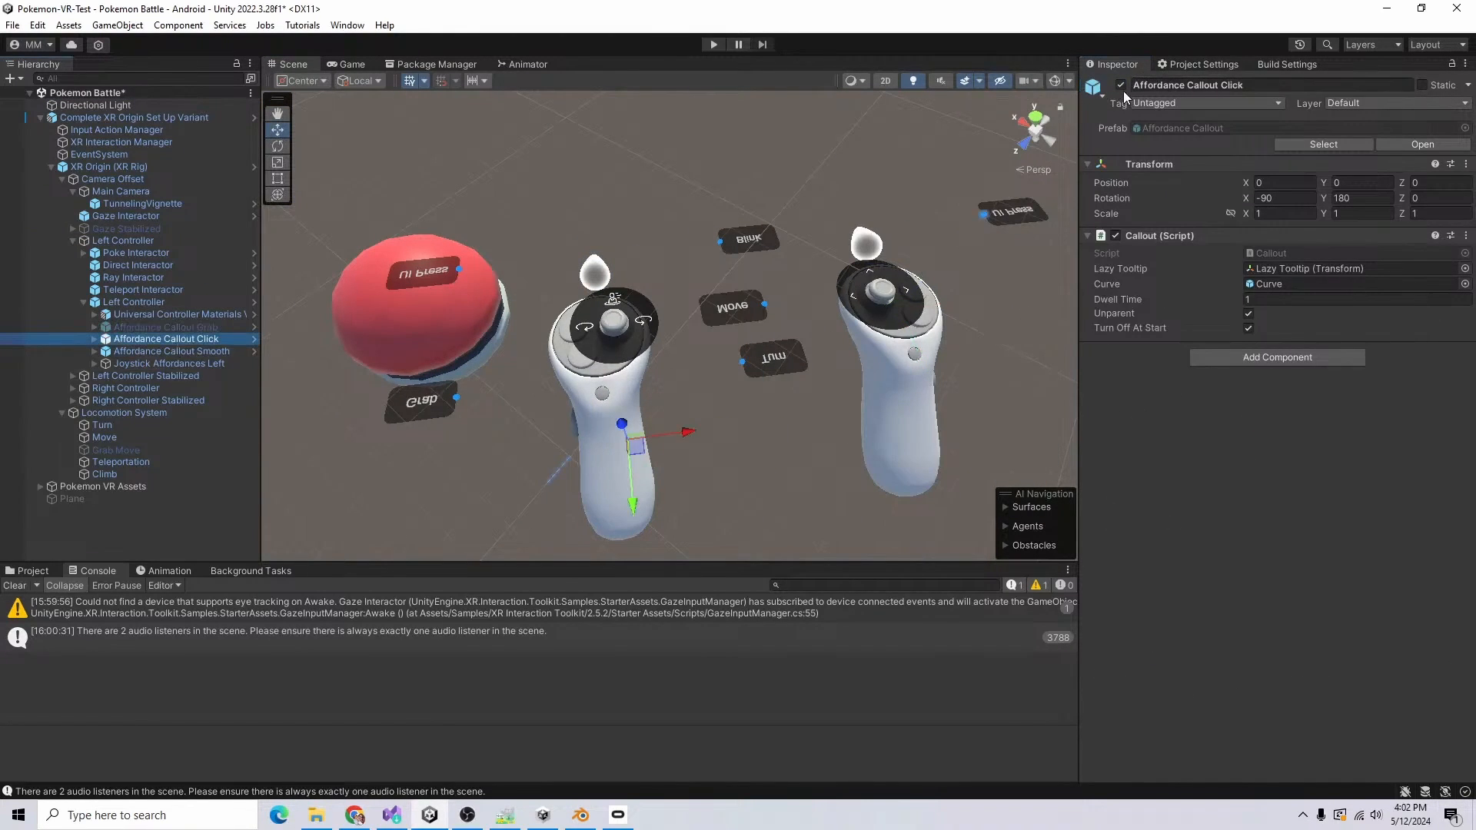
pyautogui.click(1122, 90)
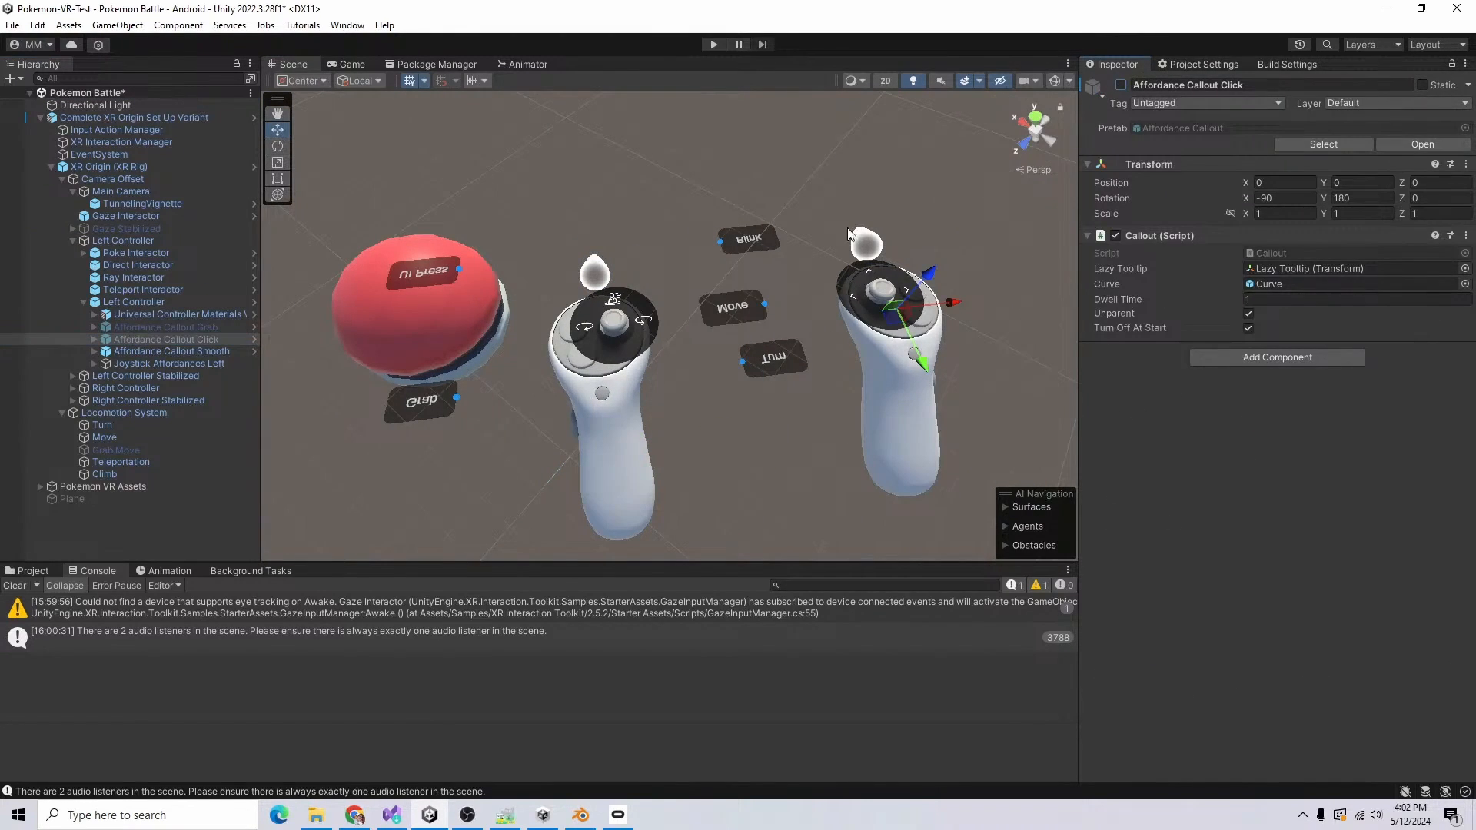
pyautogui.click(190, 364)
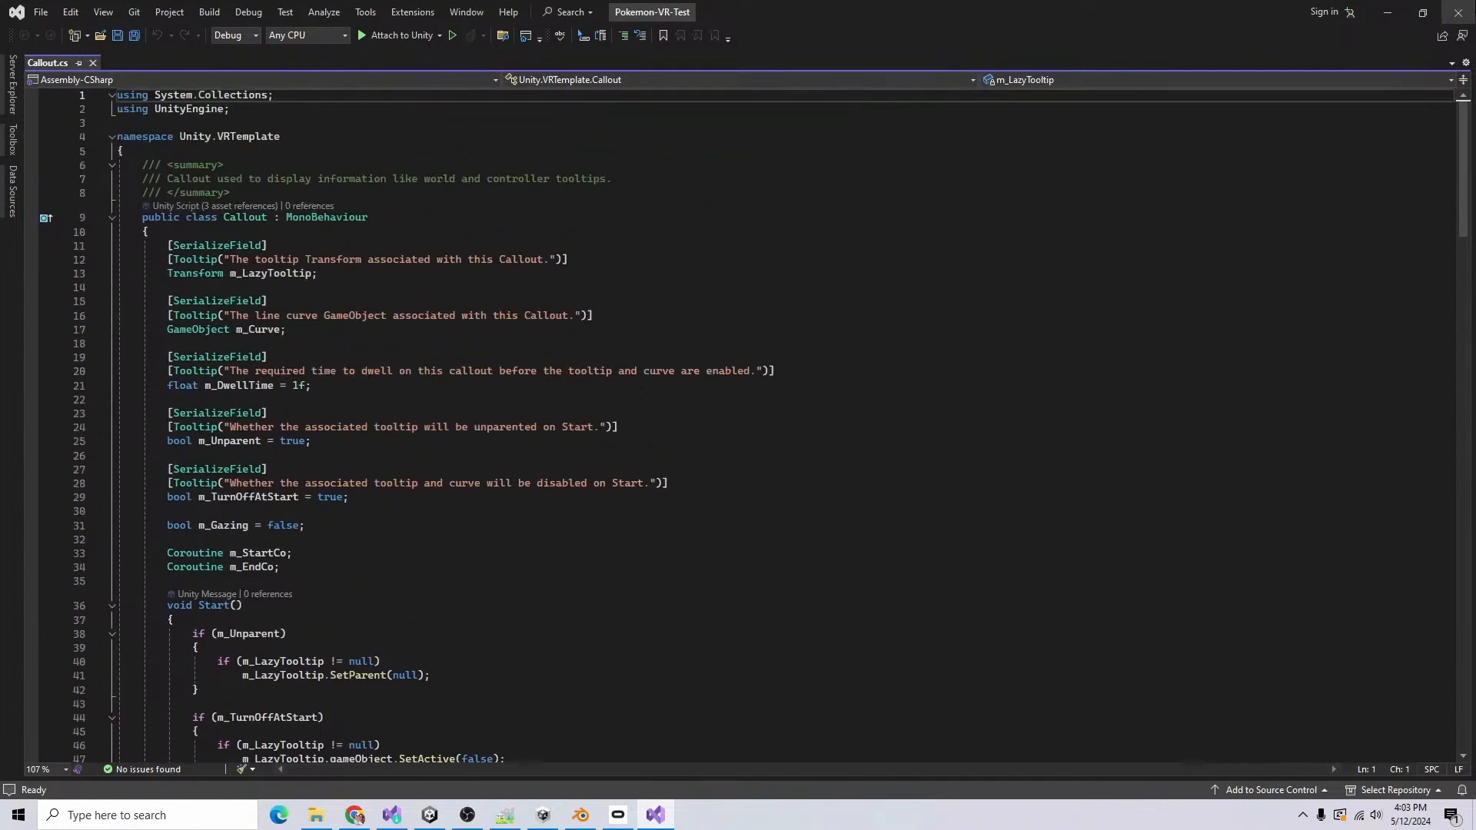
pyautogui.click(1459, 12)
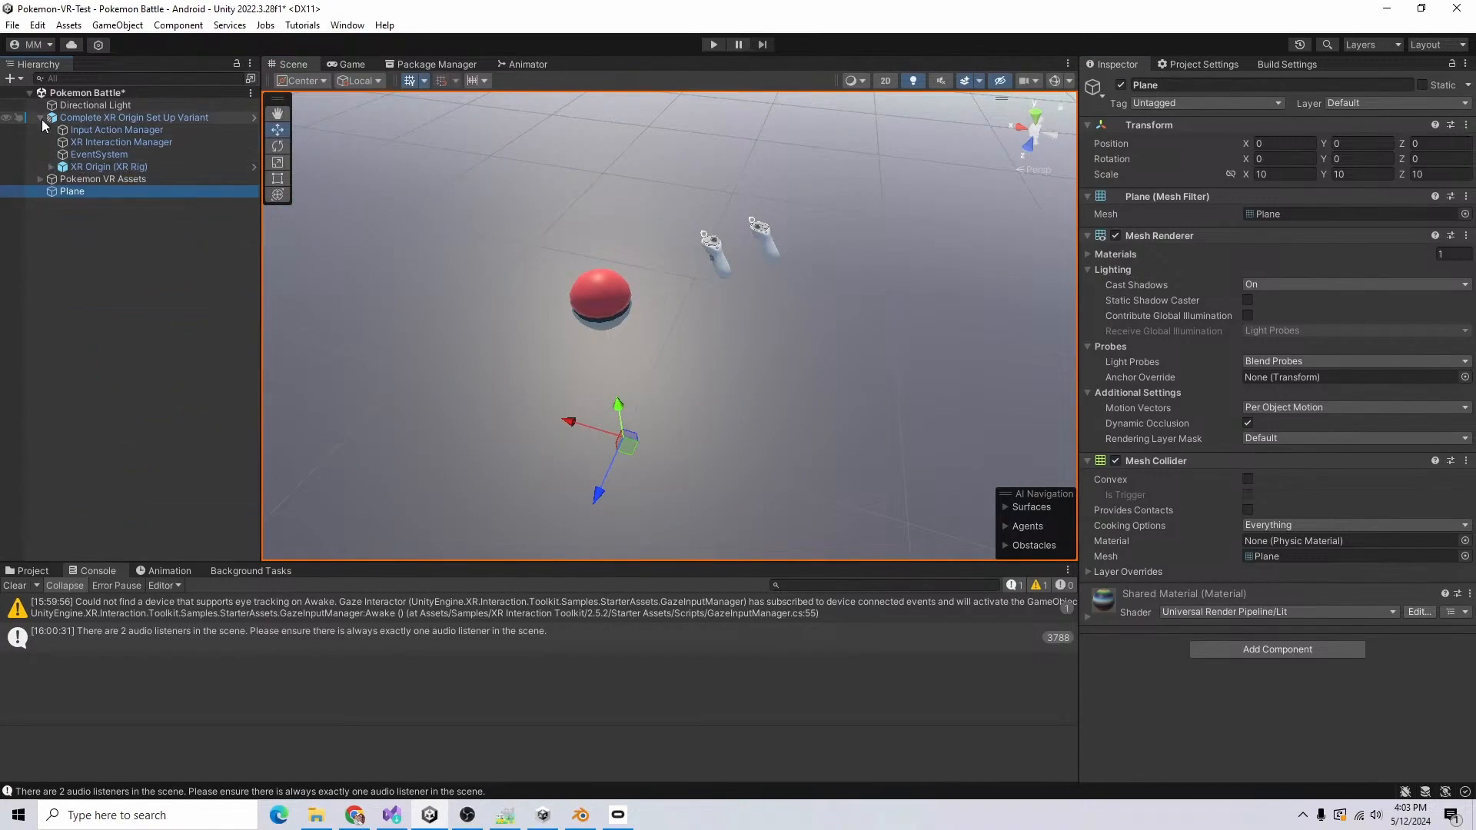
# Step: Open BasicScene from the project's Scenes folder and look over its contents
pyautogui.click(103, 129)
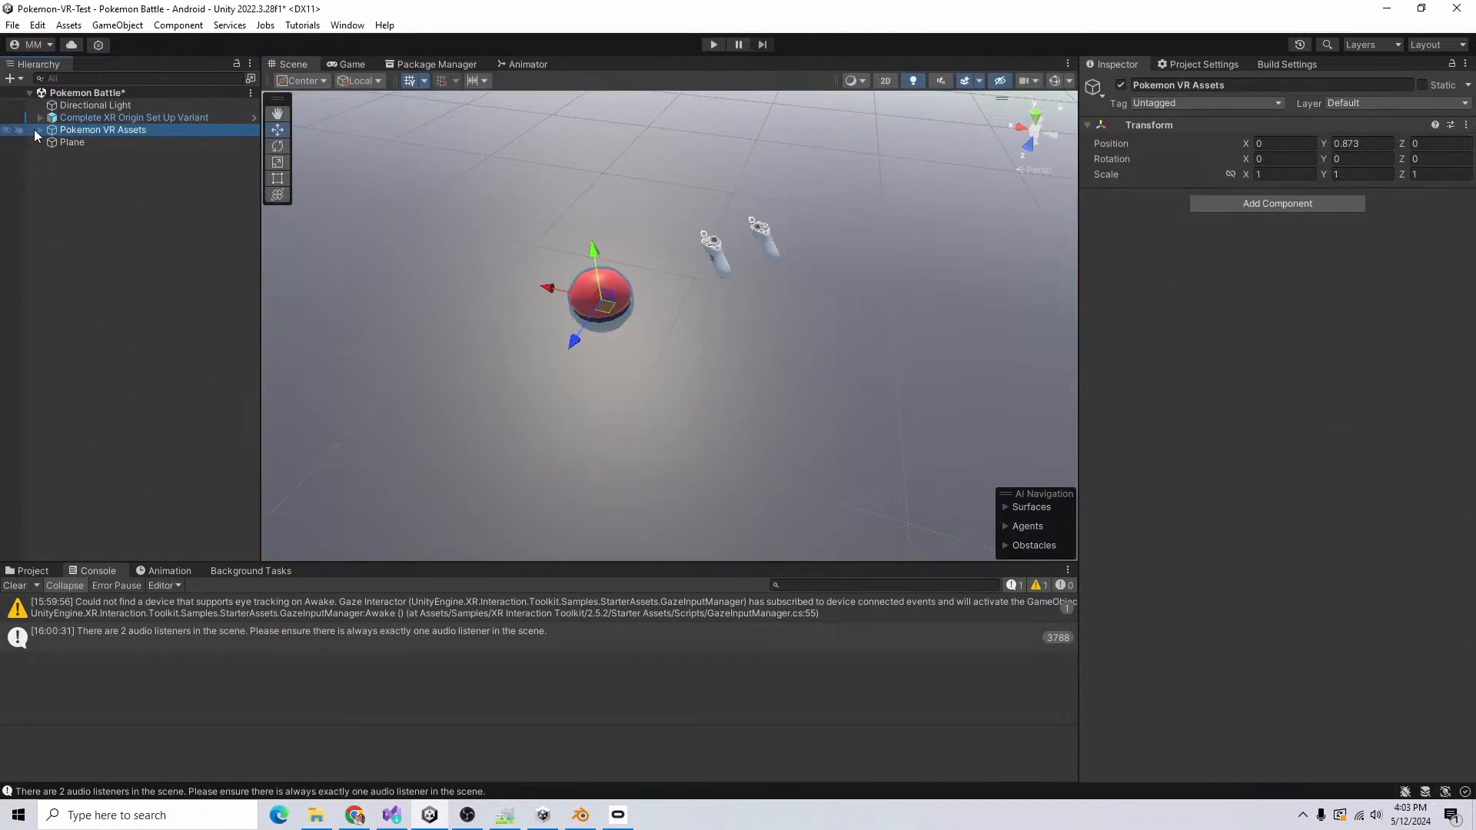
pyautogui.click(32, 572)
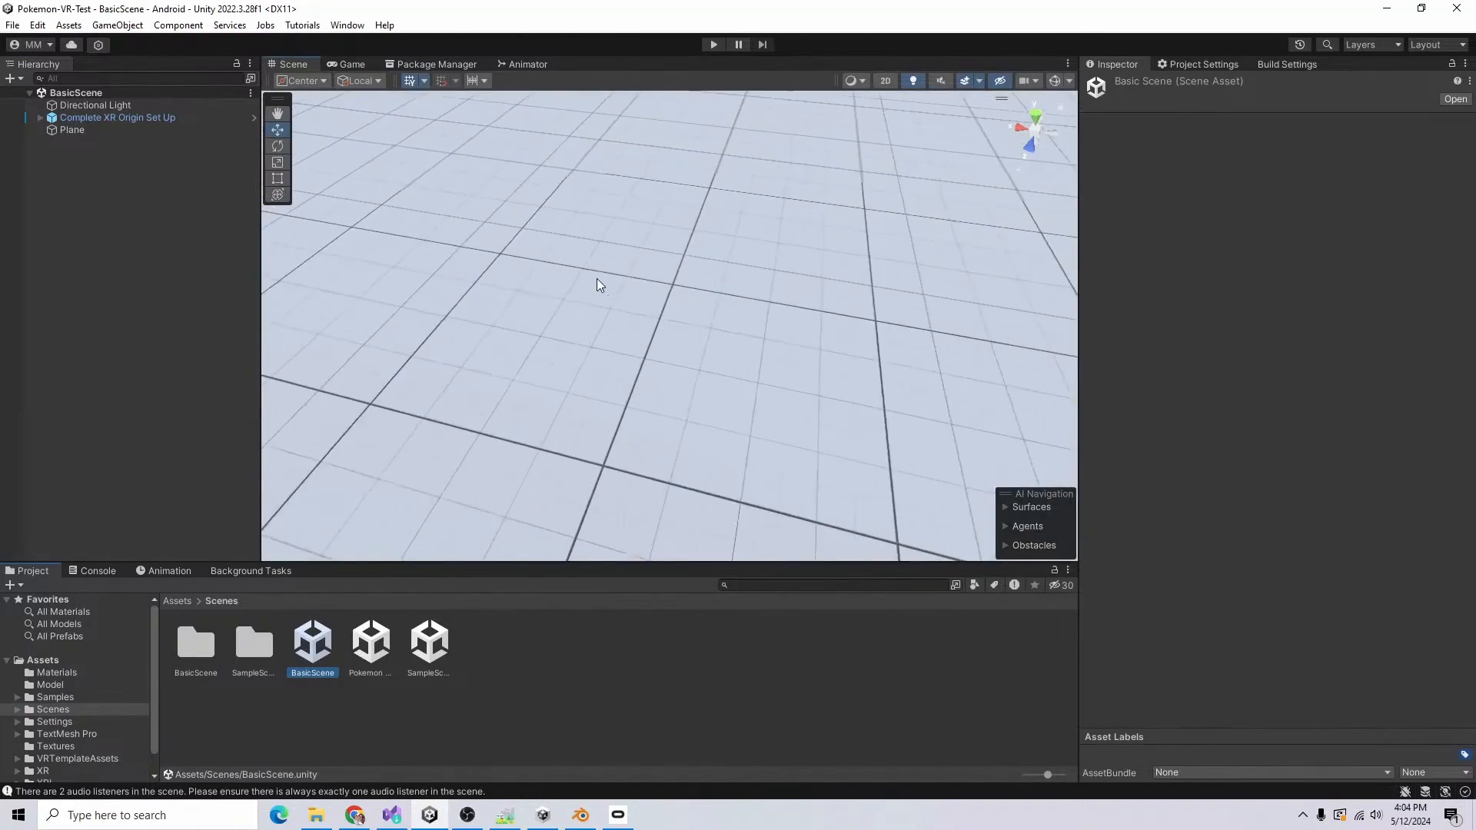
pyautogui.moveTo(598, 282); pyautogui.dragTo(667, 453, button='middle')
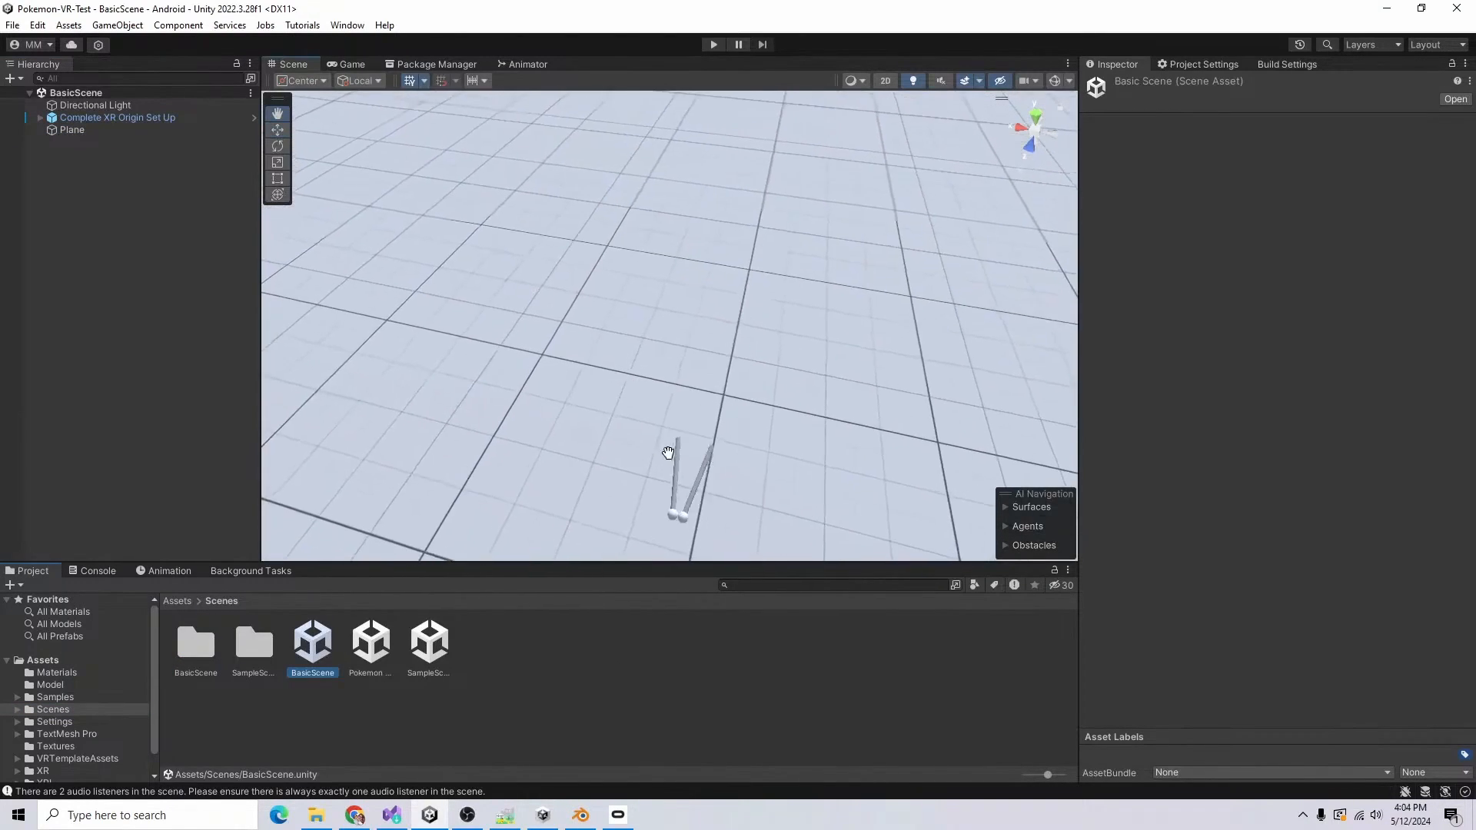
pyautogui.scroll(5, 700, 394)
pyautogui.scroll(-5, 695, 405)
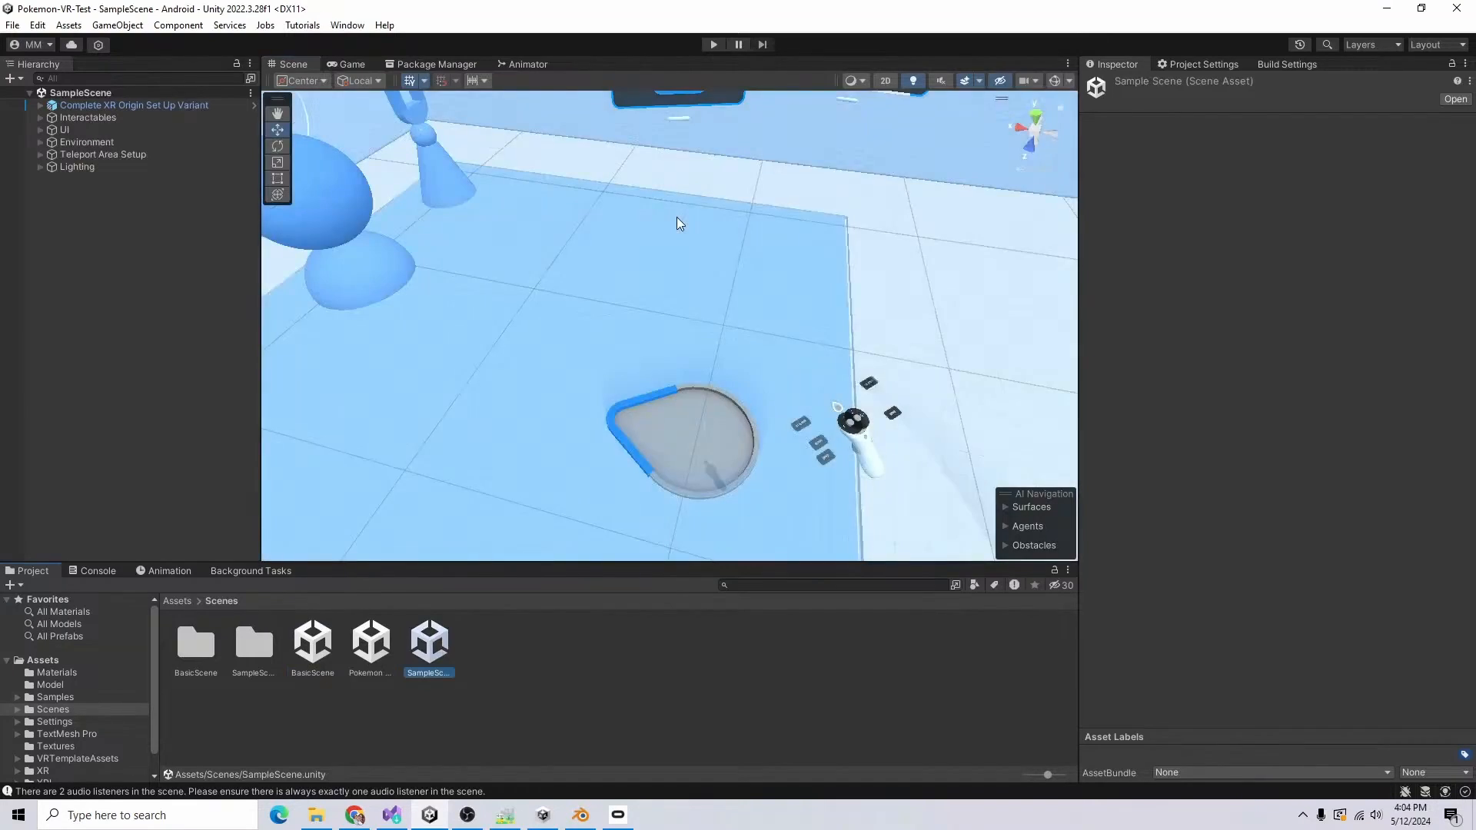
# Step: Look around SampleScene's interactable objects and select Cube Interactable
pyautogui.scroll(5, 677, 218)
pyautogui.scroll(-5, 528, 332)
pyautogui.moveTo(502, 323); pyautogui.dragTo(418, 281, button='right')
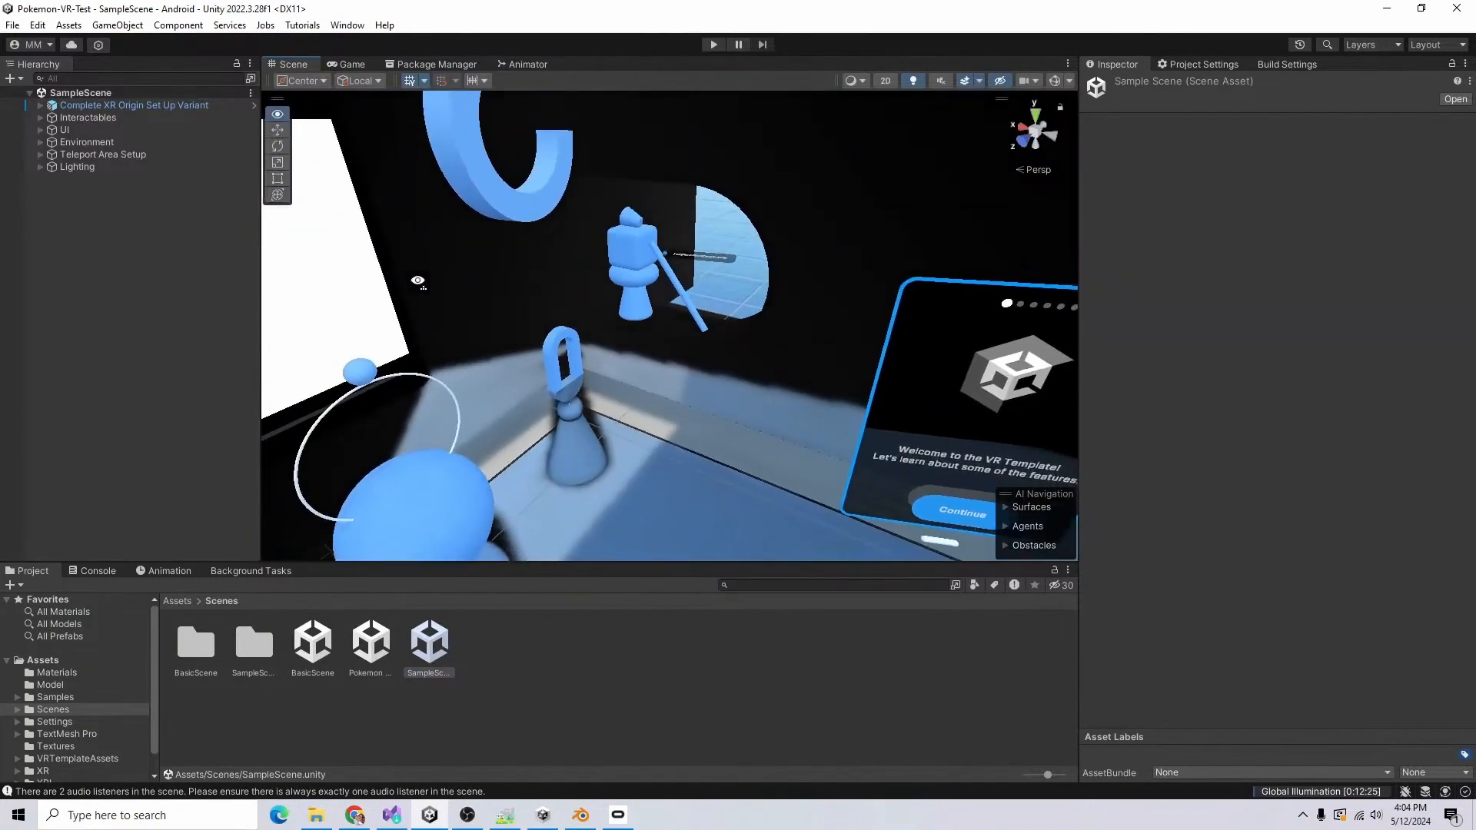
pyautogui.scroll(-6, 731, 449)
pyautogui.moveTo(773, 481); pyautogui.dragTo(794, 445, button='middle')
pyautogui.scroll(6, 794, 445)
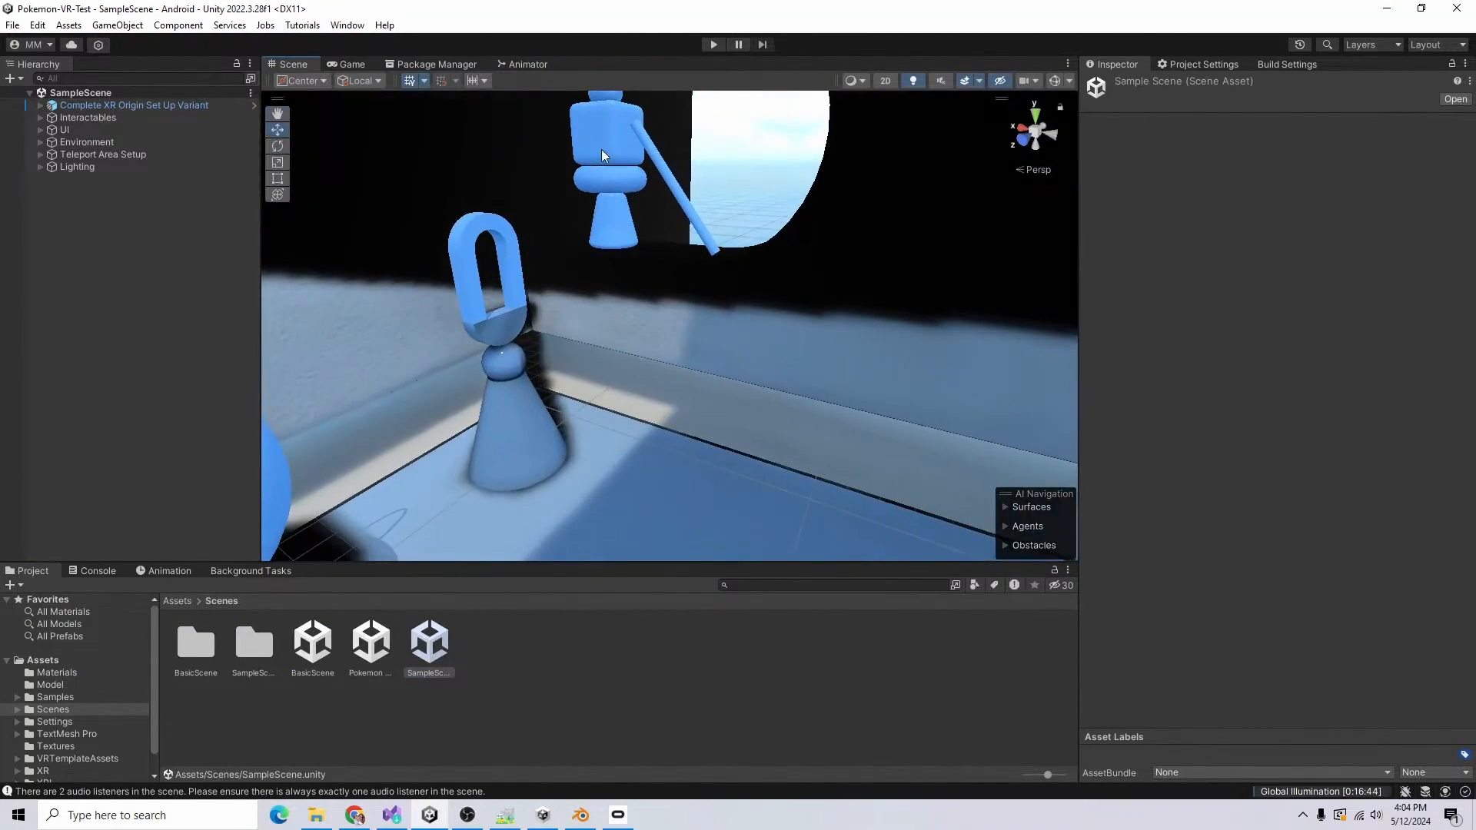
pyautogui.click(603, 156)
pyautogui.press('f')
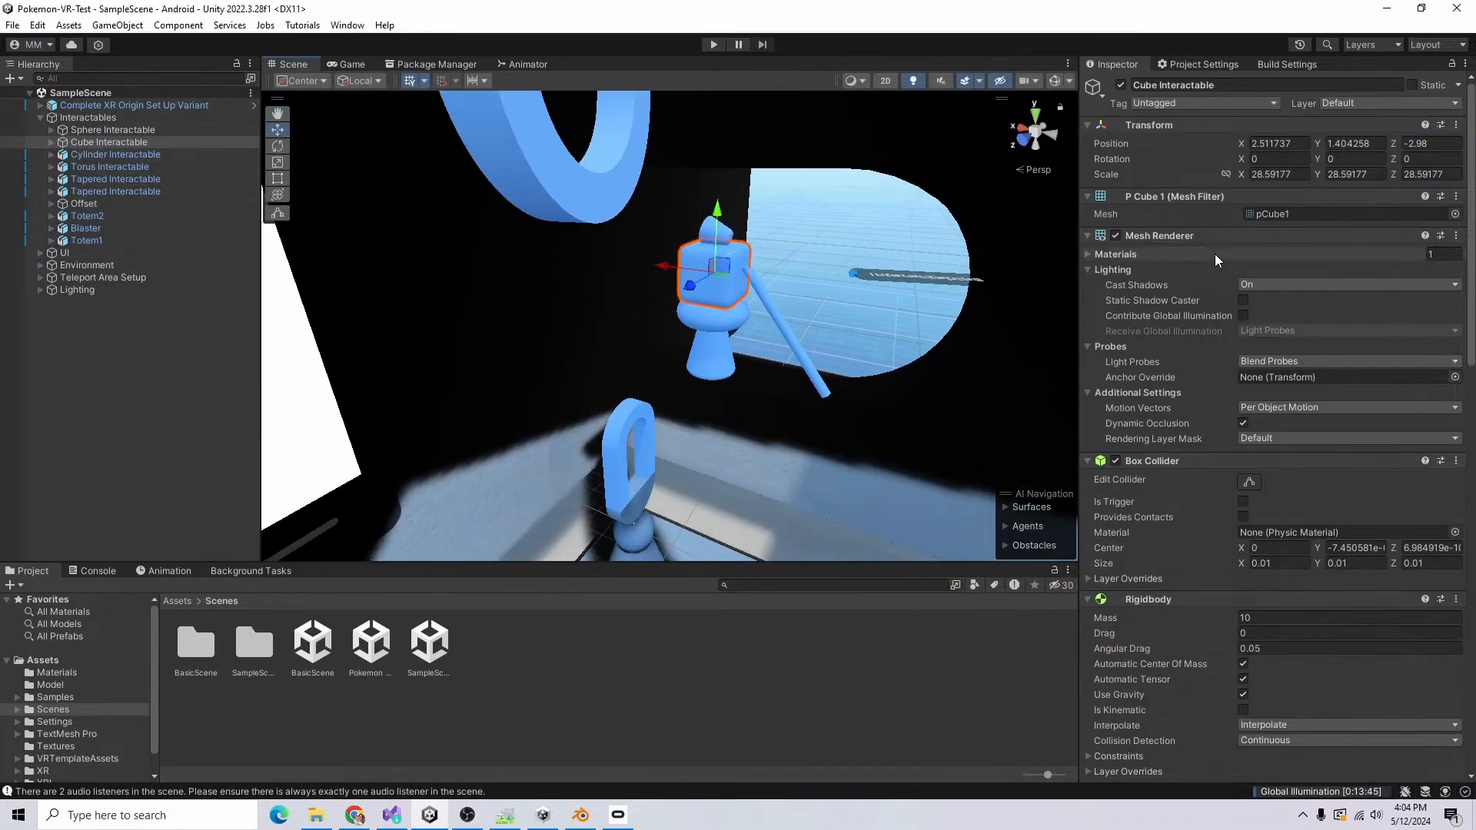
# Step: Examine Cube Interactable's Rigidbody, XR Grab Interactable and XR General Grab Transformer components
pyautogui.scroll(-10, 1214, 253)
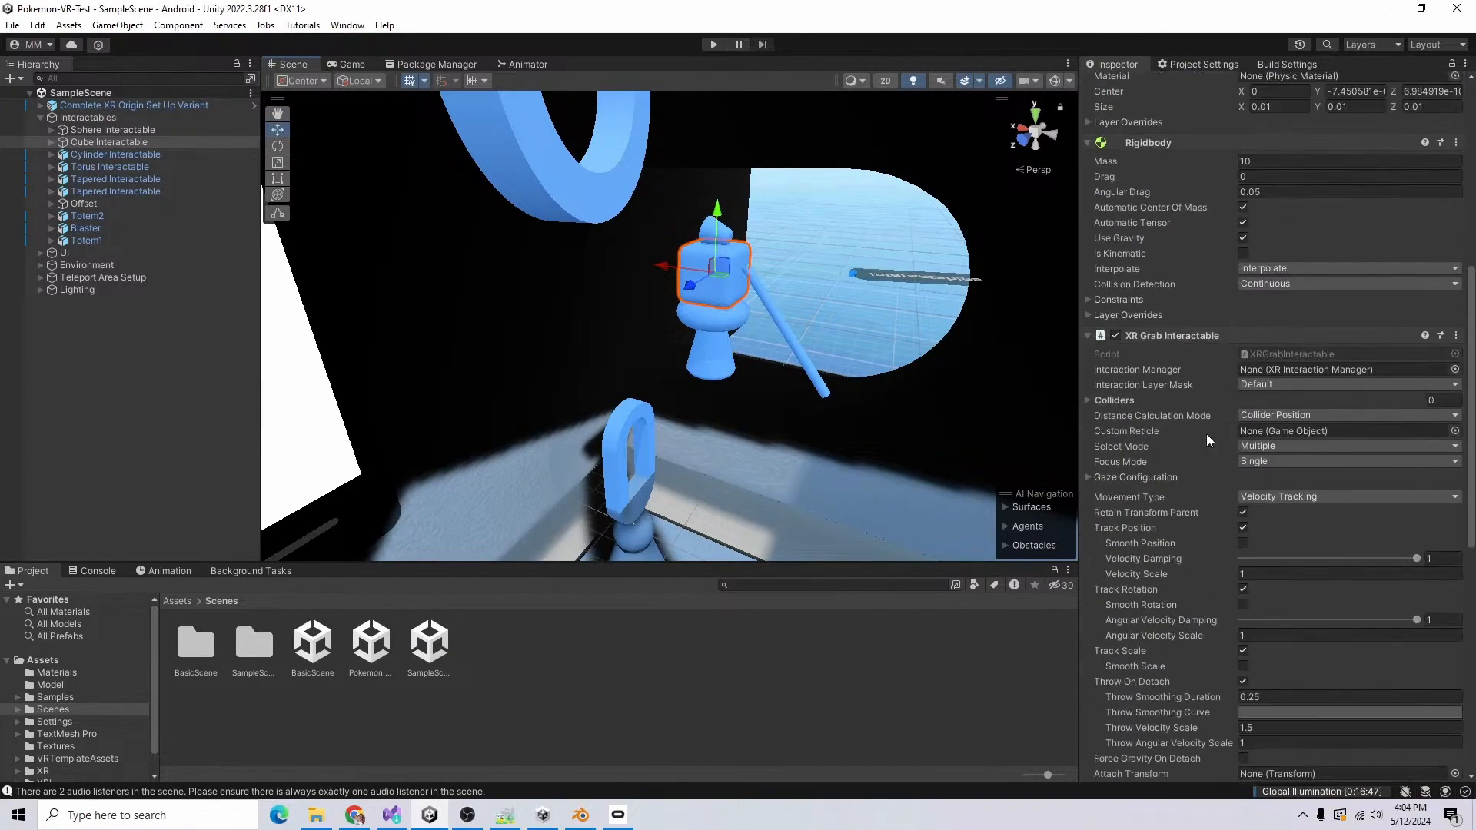
pyautogui.scroll(-4, 1222, 450)
pyautogui.click(1184, 213)
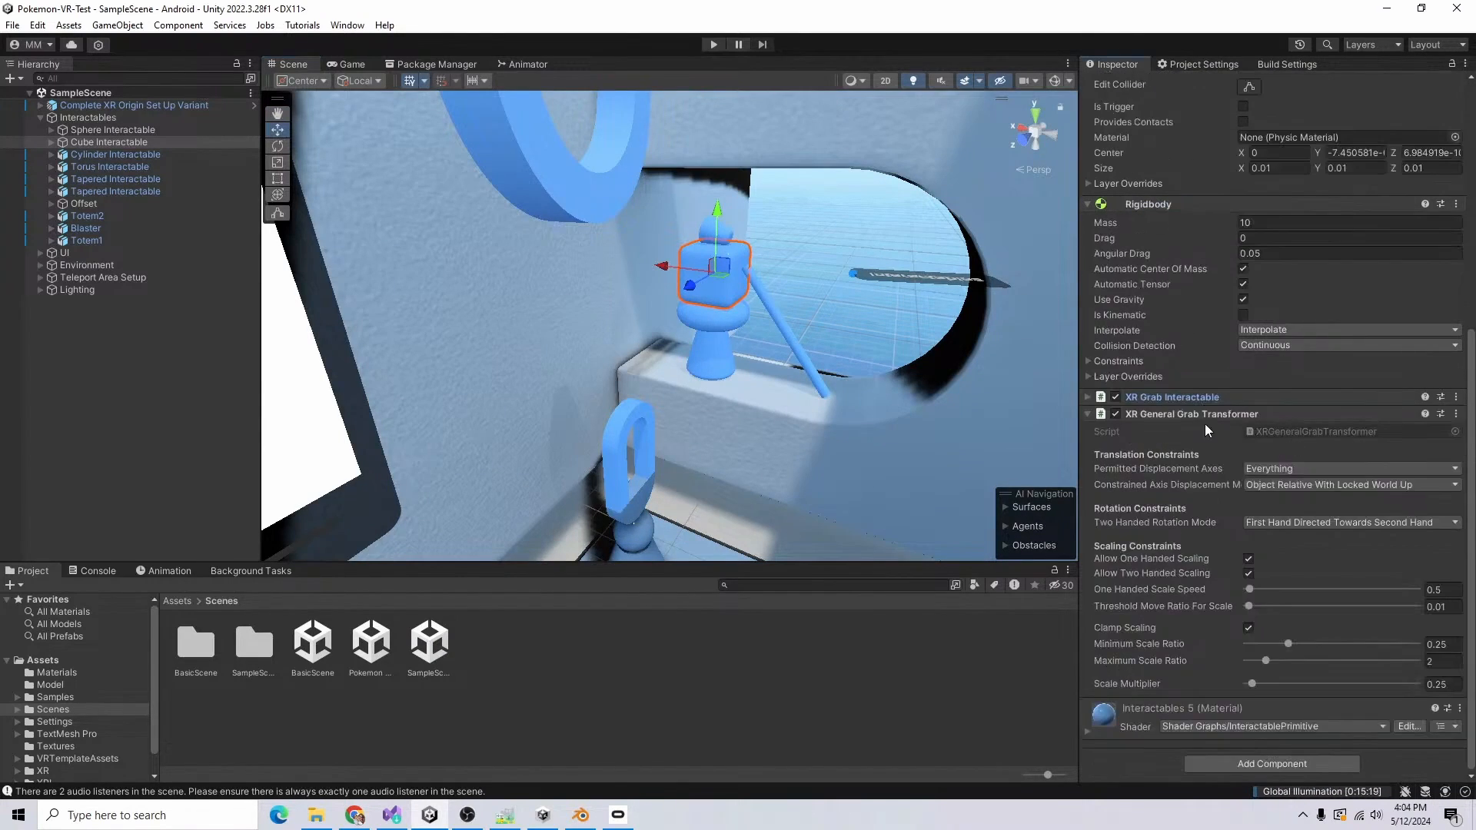
pyautogui.click(1226, 415)
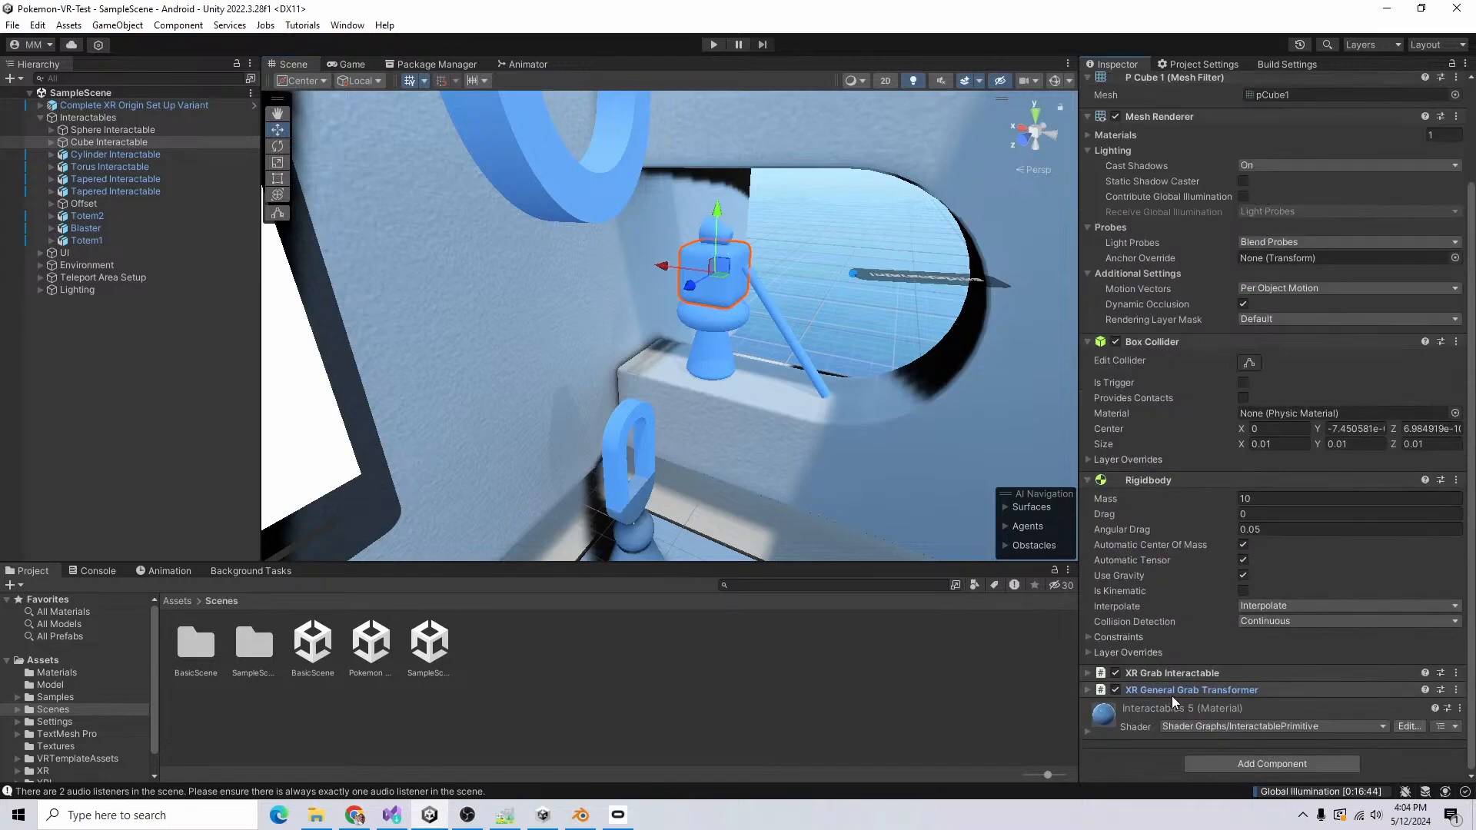
pyautogui.click(1200, 691)
pyautogui.scroll(3, 1202, 303)
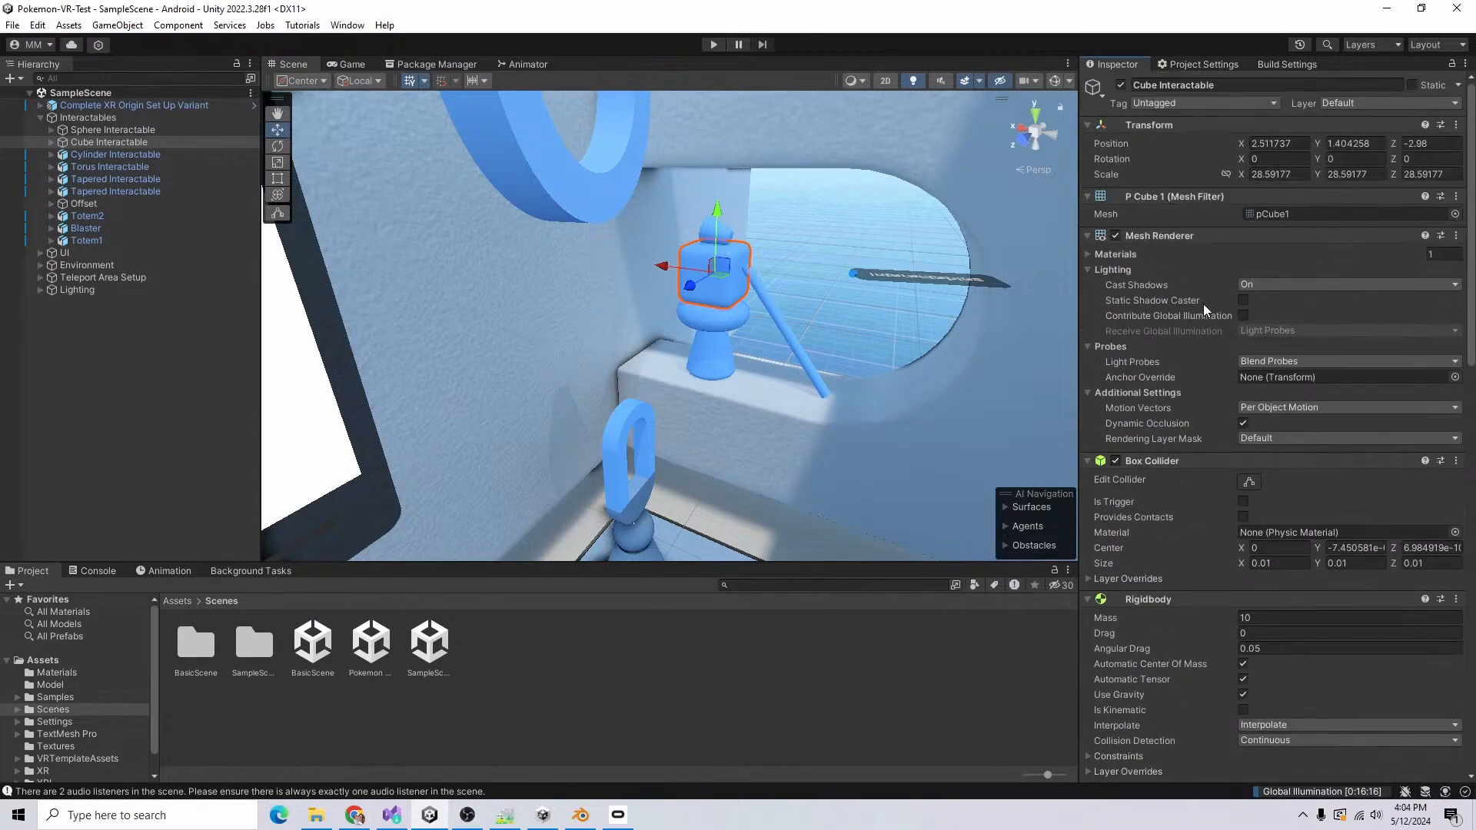
# Step: Copy the XR Grab Interactable component from Cube Interactable
pyautogui.scroll(-7, 1204, 310)
pyautogui.rightClick(1170, 500)
pyautogui.click(1258, 585)
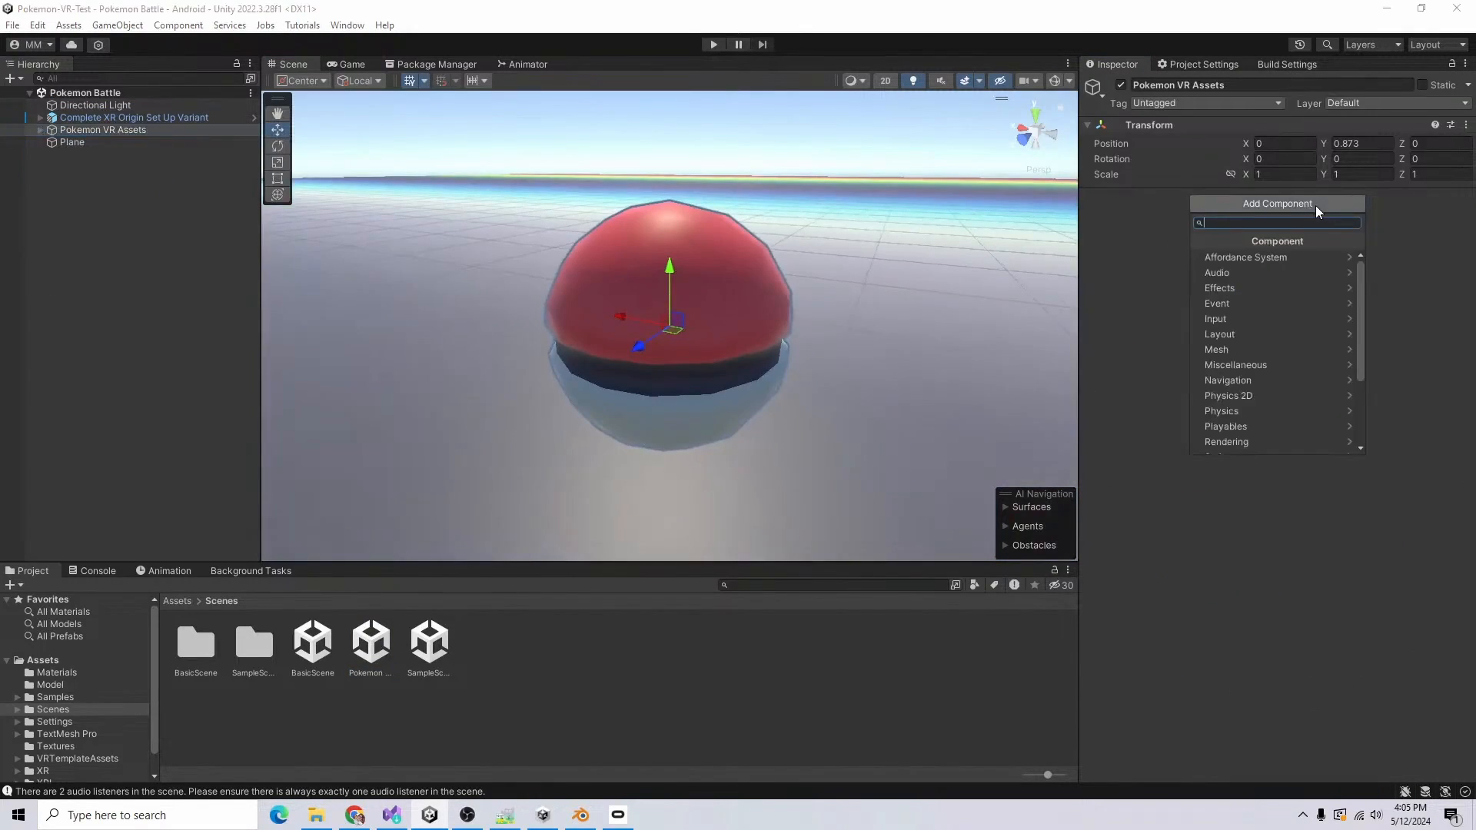
# Step: Reopen the Pokemon Battle scene and add Rigidbody and Box Collider components to Pokemon VR Assets
pyautogui.write('rigid')
pyautogui.press('Return')
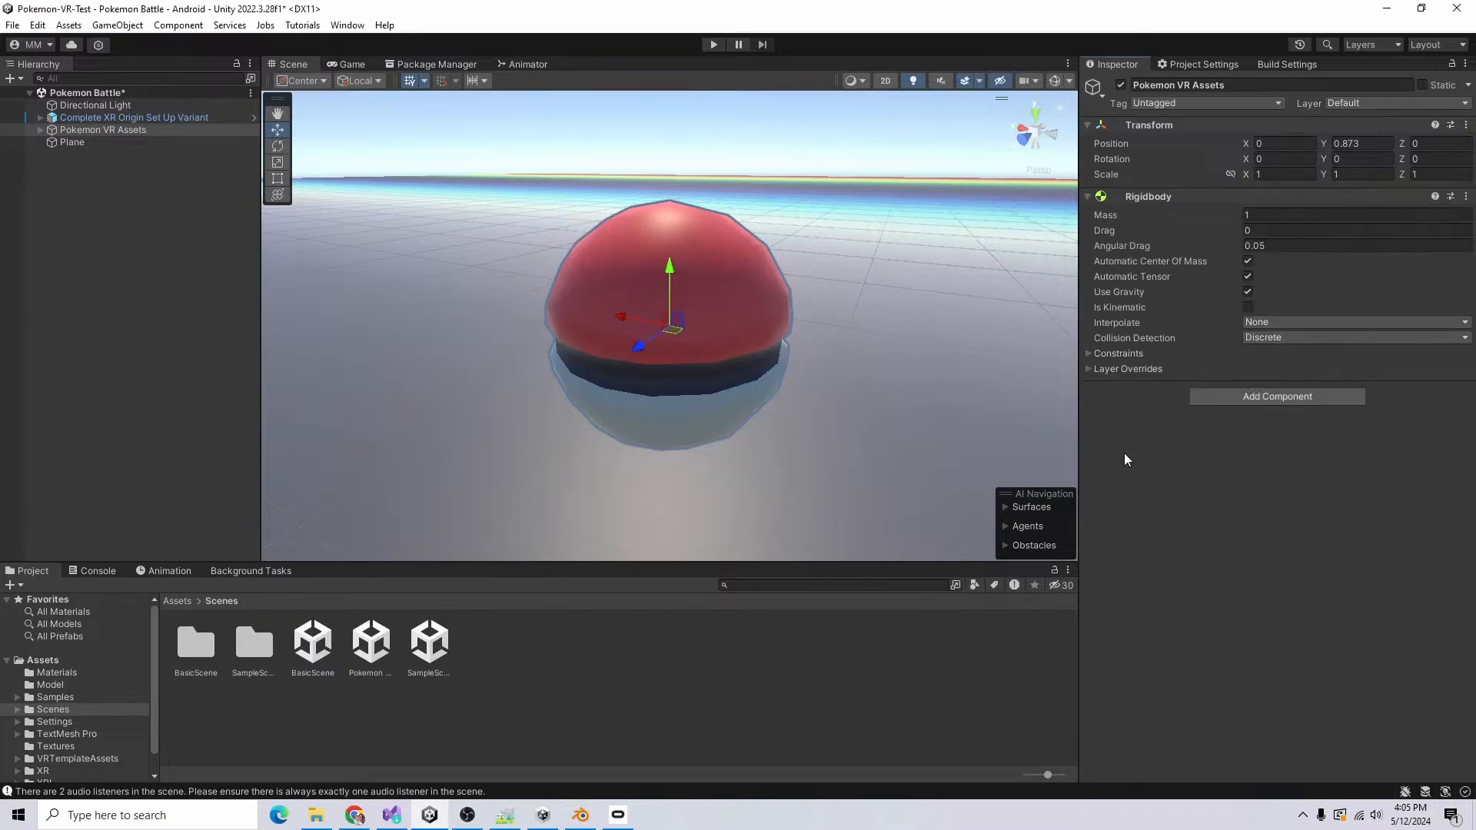
pyautogui.click(1223, 398)
pyautogui.write('bo')
pyautogui.press('Return')
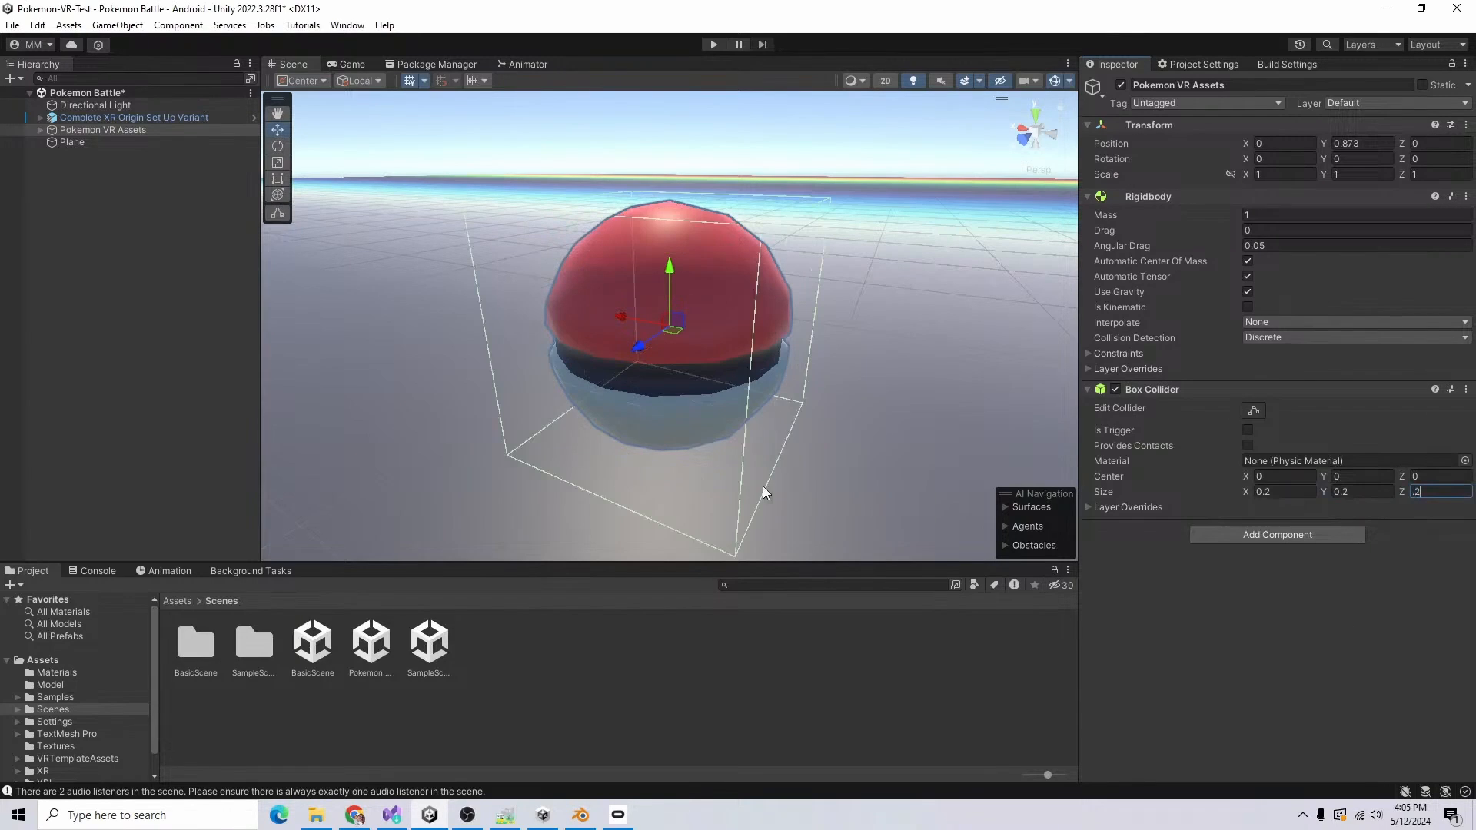
# Step: Set the box collider's size to 0.2 on X, Y and Z, paste the copied XR Grab Interactable component, and save the scene
pyautogui.press('Return')
pyautogui.keyDown('alt'); pyautogui.moveTo(567, 429); pyautogui.dragTo(897, 451); pyautogui.keyUp('alt')
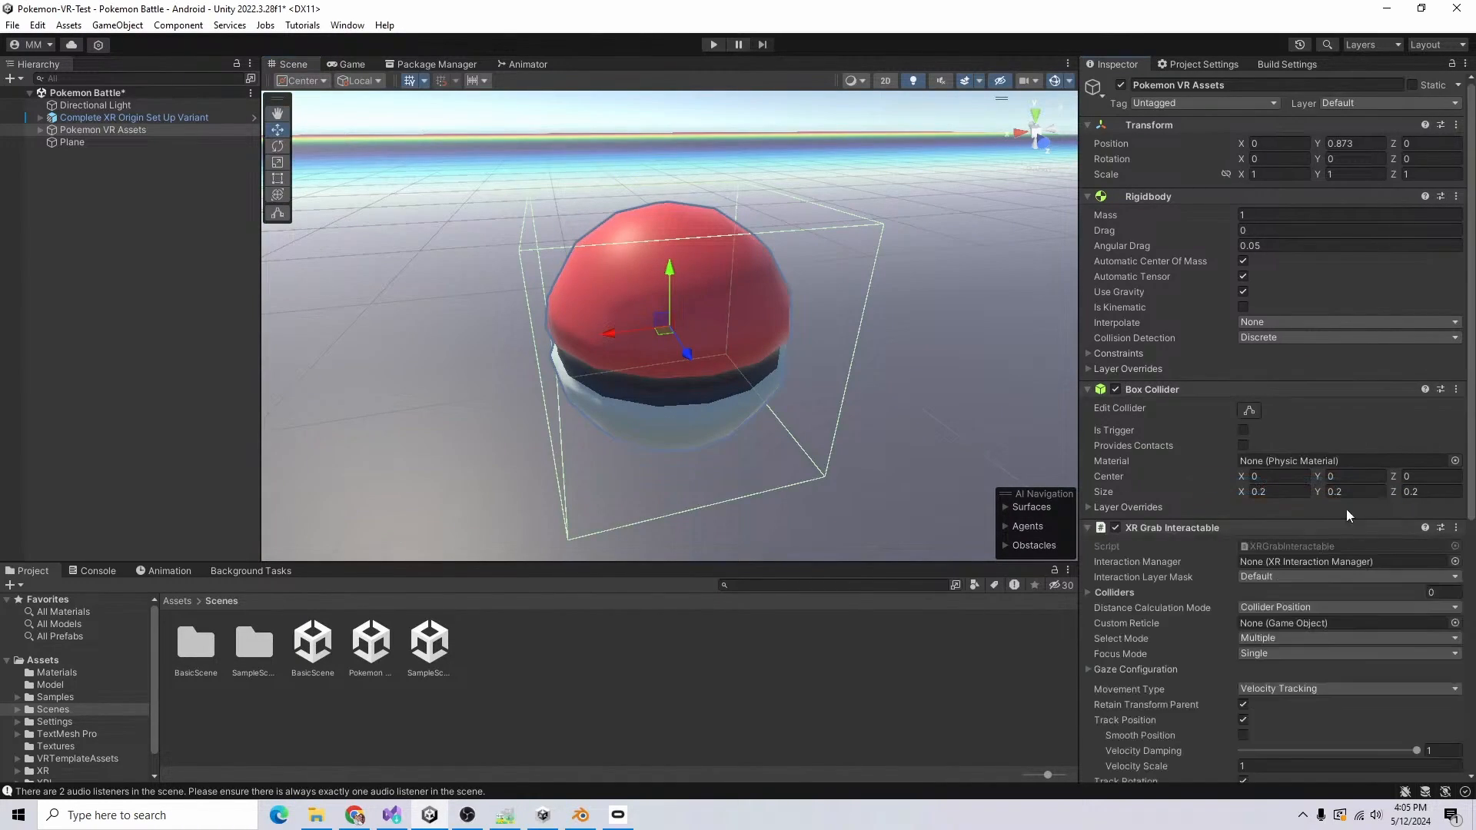
pyautogui.hotkey('ctrl', 's')
# Step: Play-test the Pokeball in the scene, and add a Sphere Collider component to its default child object
pyautogui.click(714, 46)
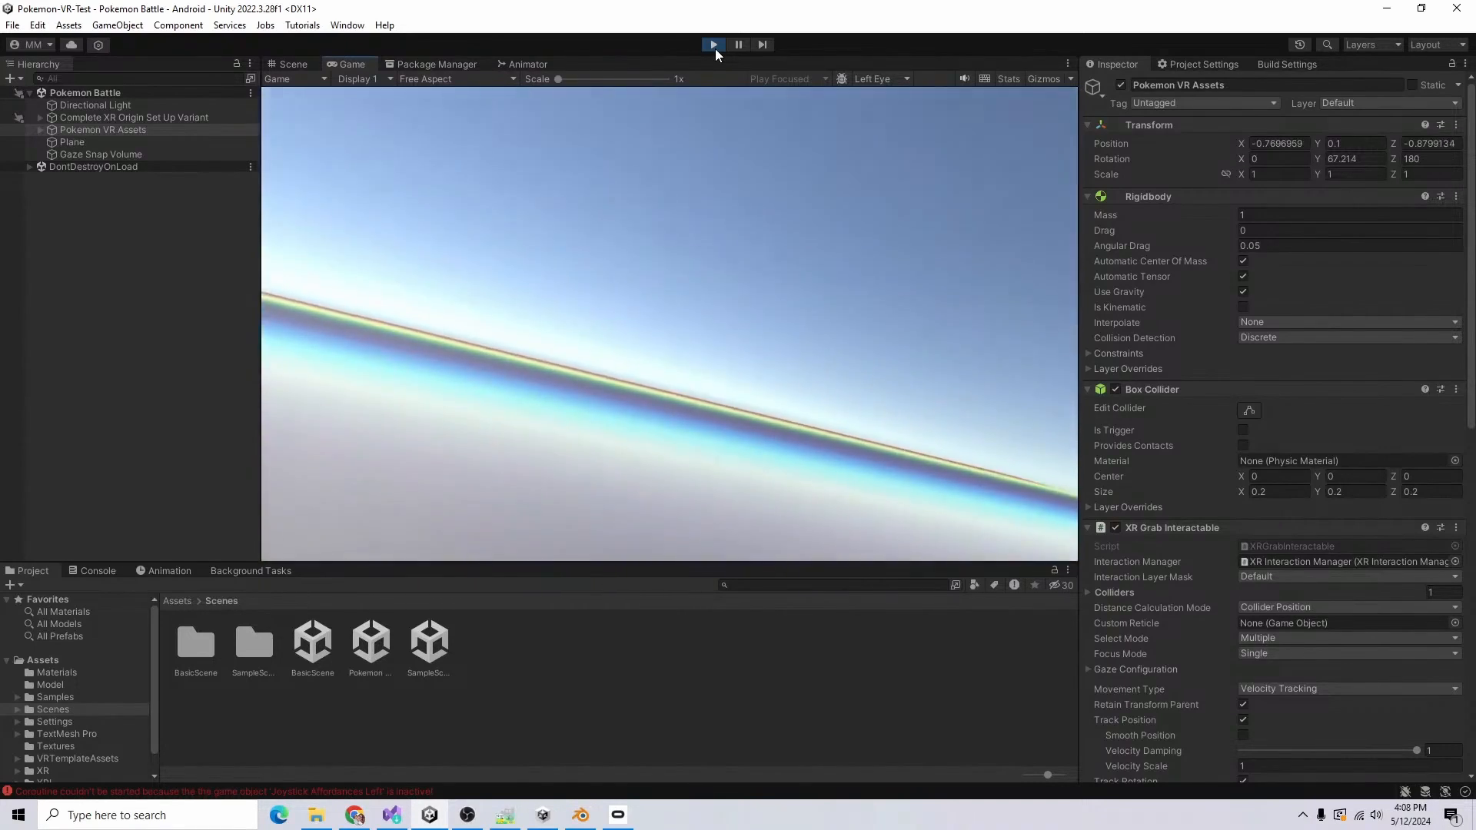
pyautogui.click(715, 48)
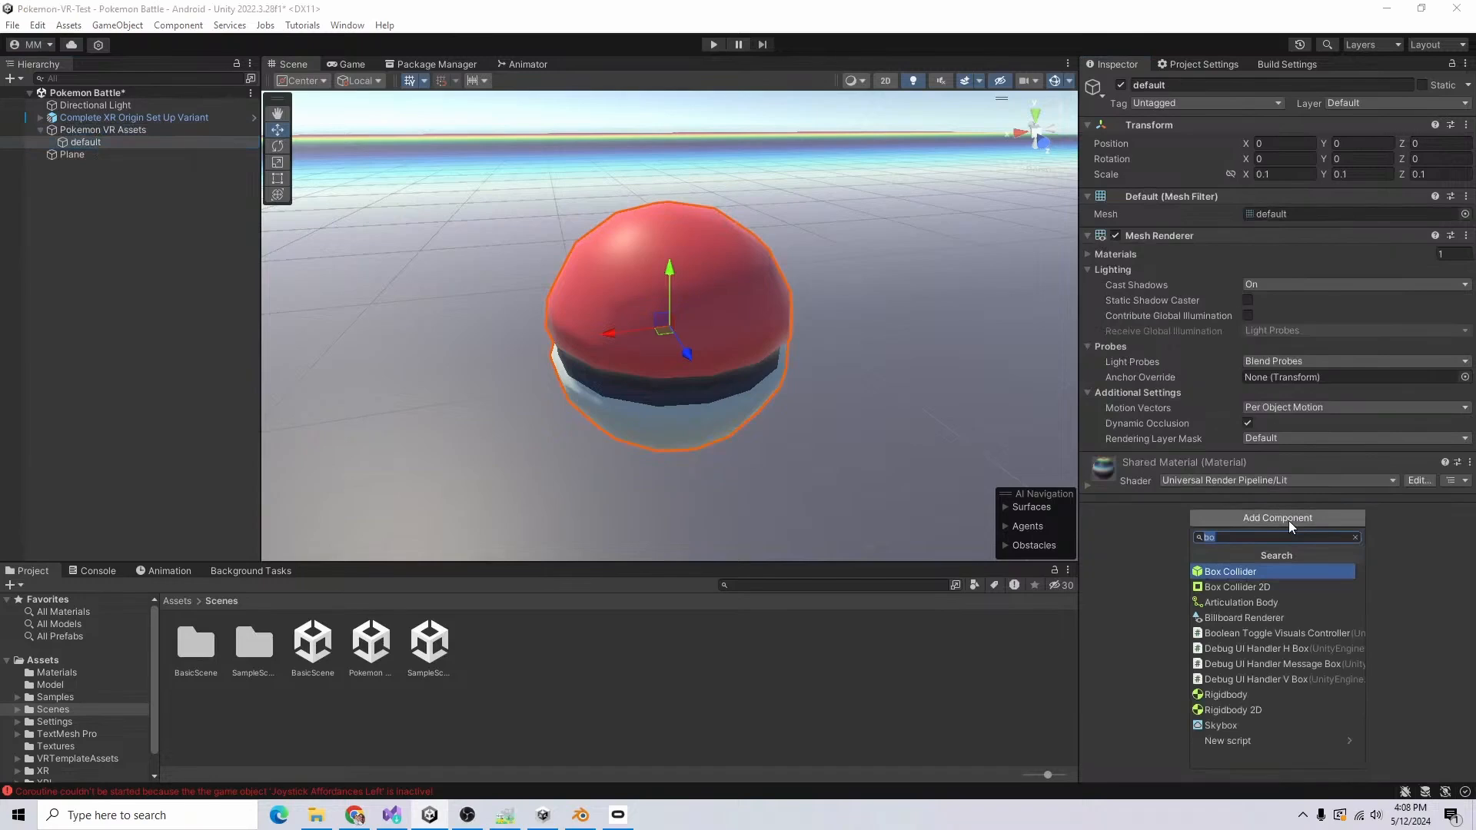
pyautogui.write('sphere')
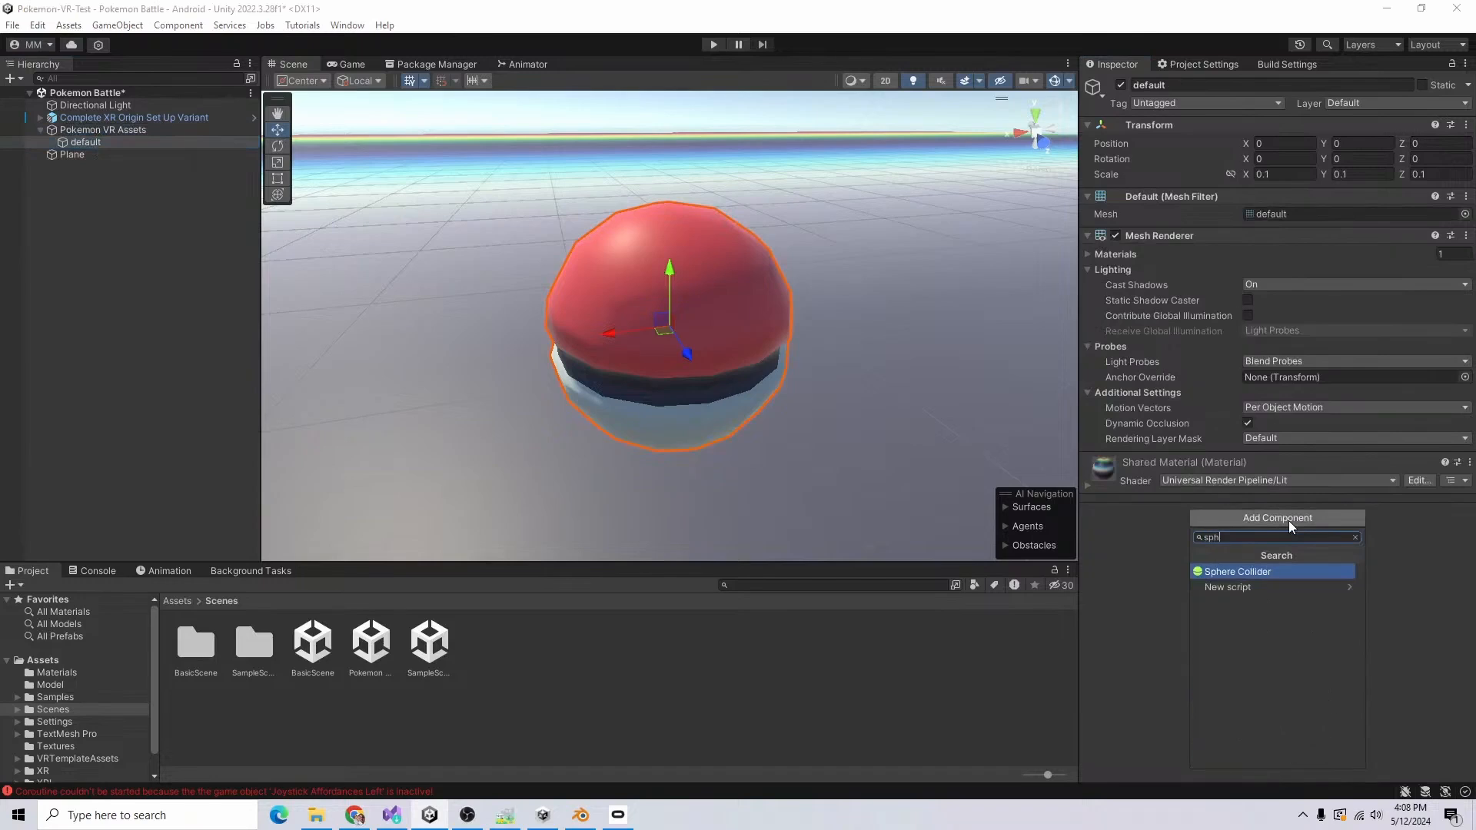
pyautogui.press('Return')
# Step: Set the Throw Velocity Scale to 3 in the XR Grab Interactable component of Pokemon VR Assets
pyautogui.click(103, 129)
pyautogui.scroll(-5, 1248, 210)
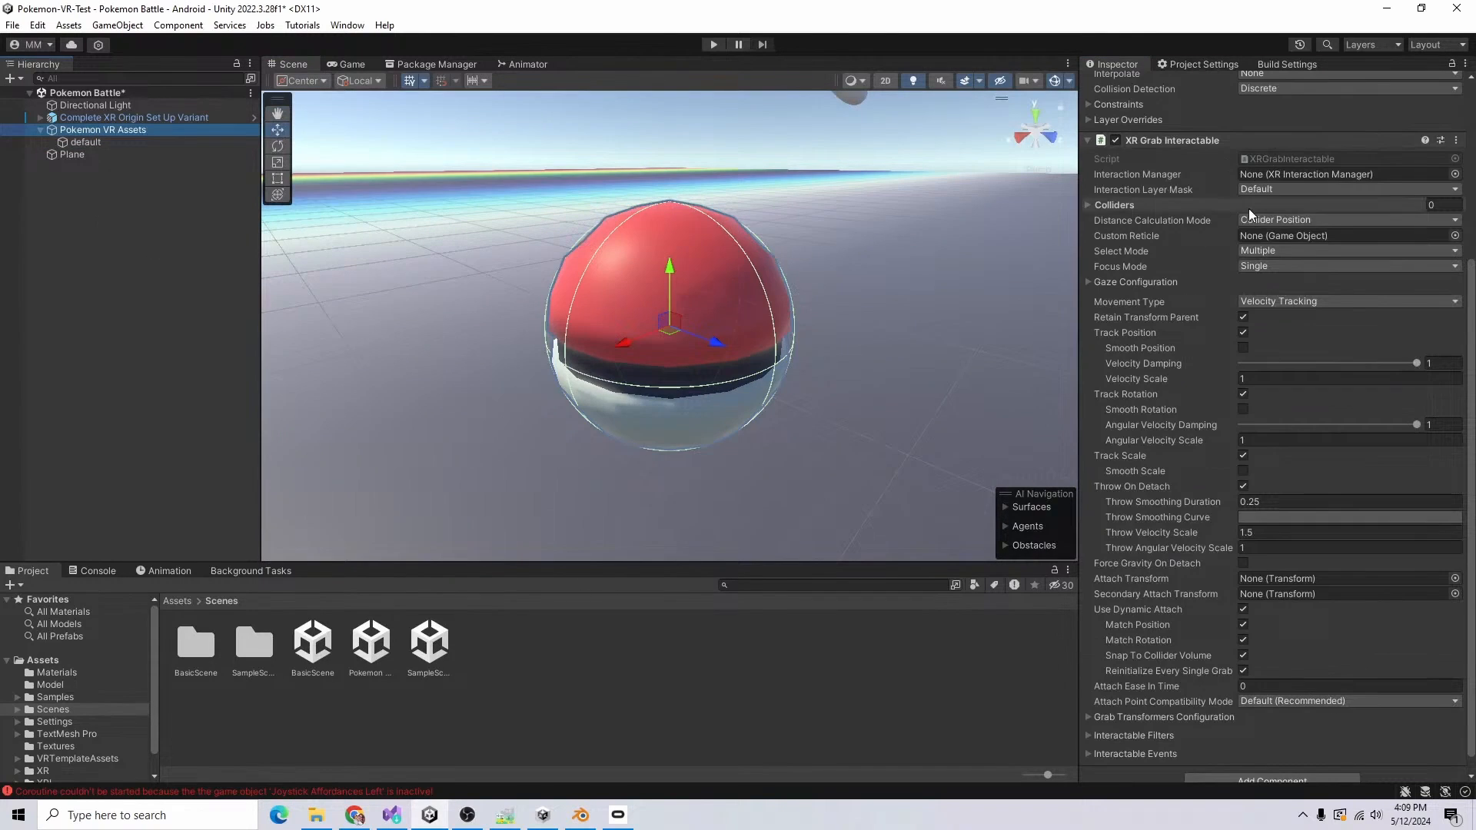
pyautogui.click(1163, 202)
pyautogui.click(1163, 202)
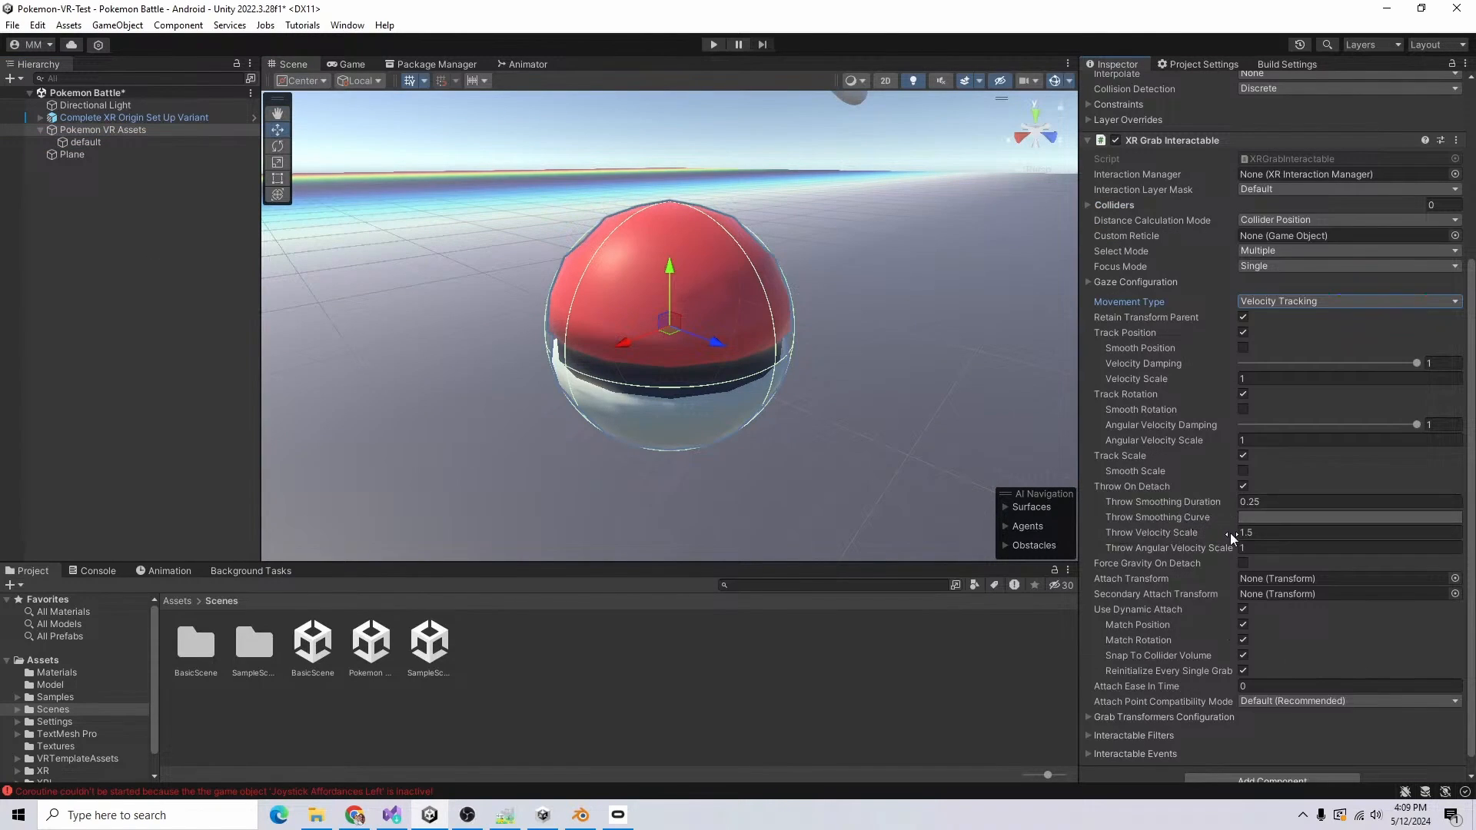
pyautogui.click(1299, 532)
pyautogui.click(1299, 532)
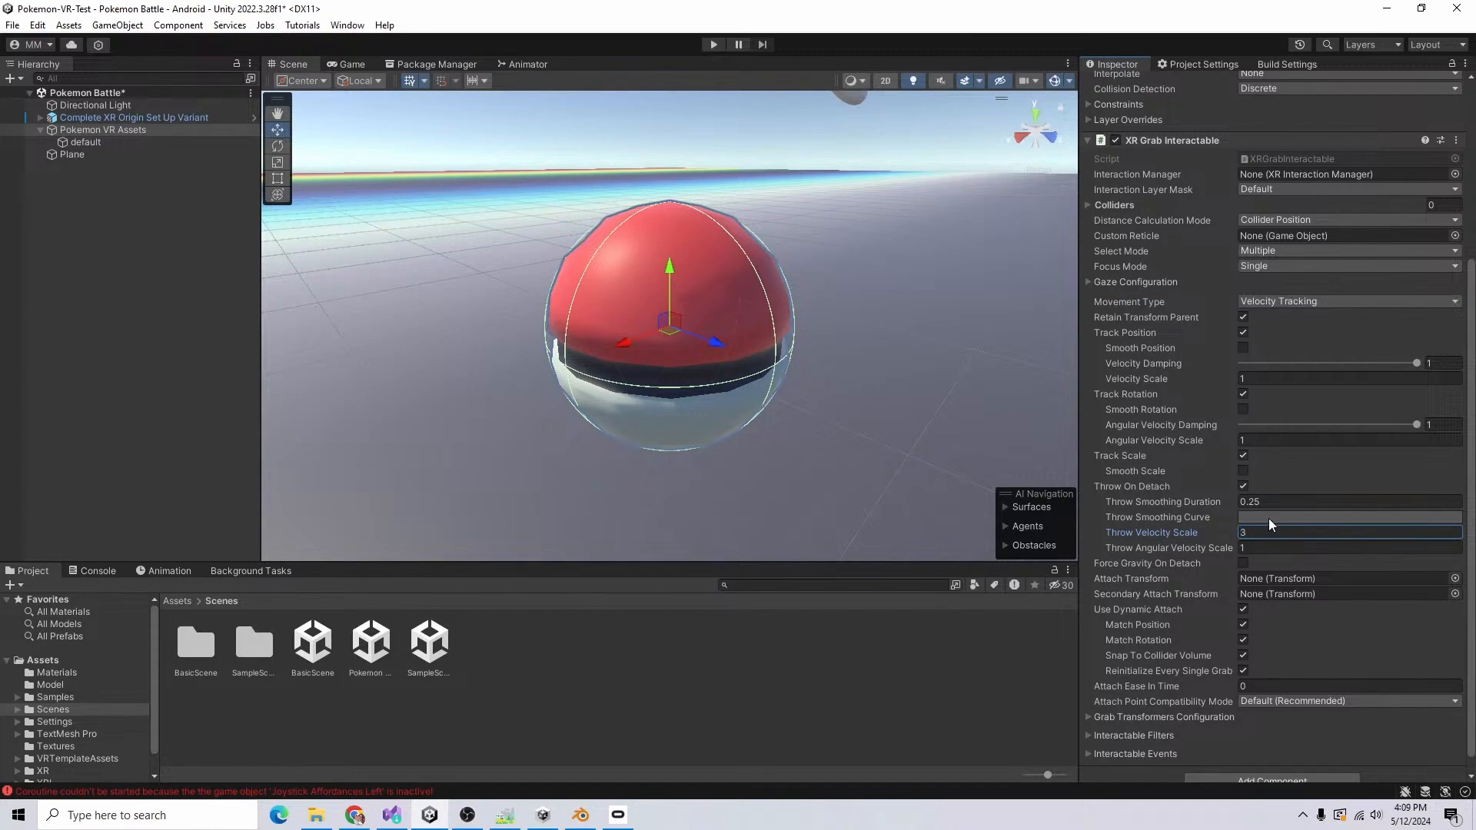
pyautogui.press('Return')
pyautogui.scroll(5, 1269, 518)
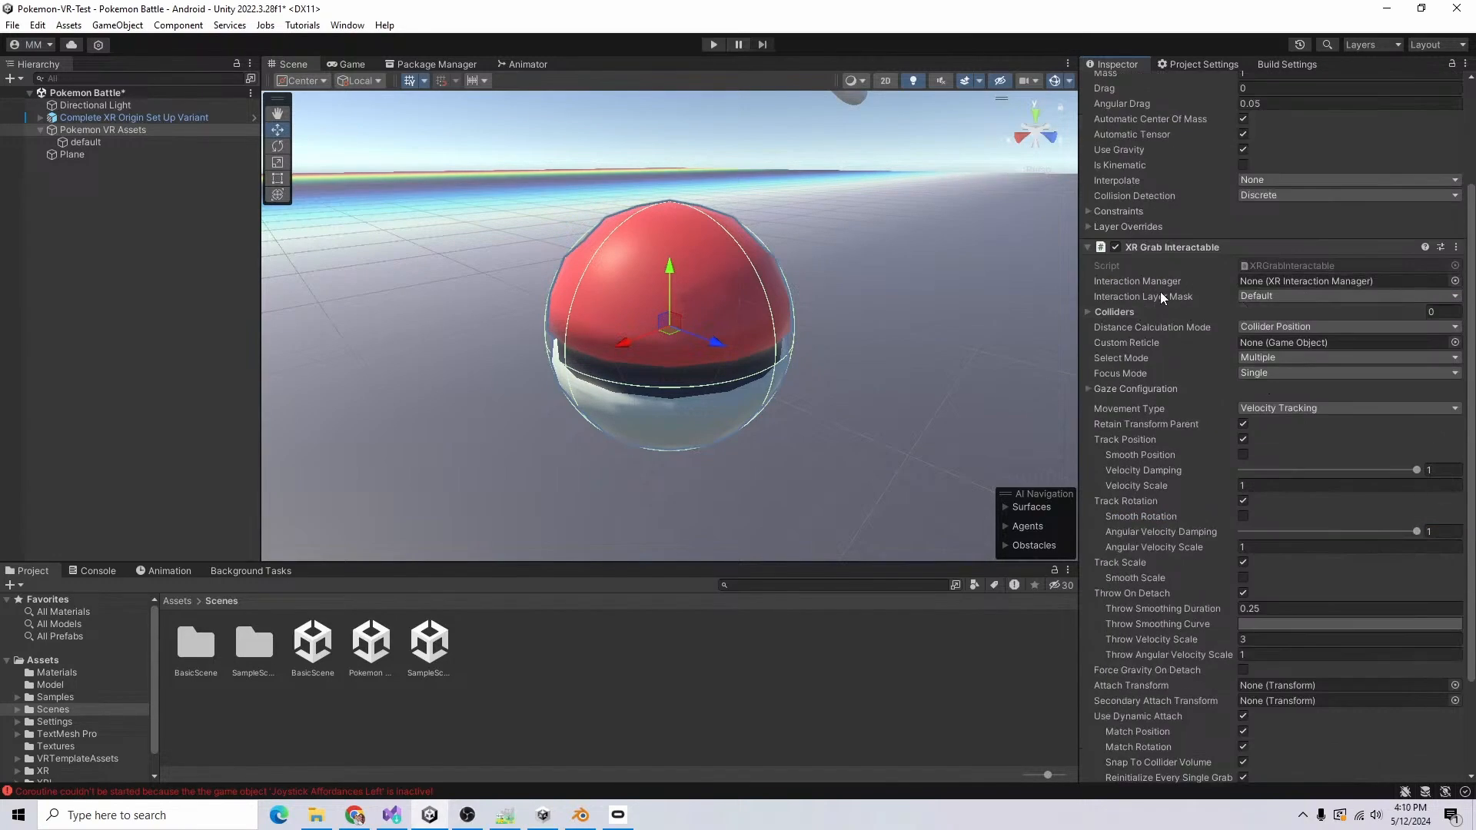
# Step: Set the X scale of the Pokeball's default child object to 0.08
pyautogui.click(105, 119)
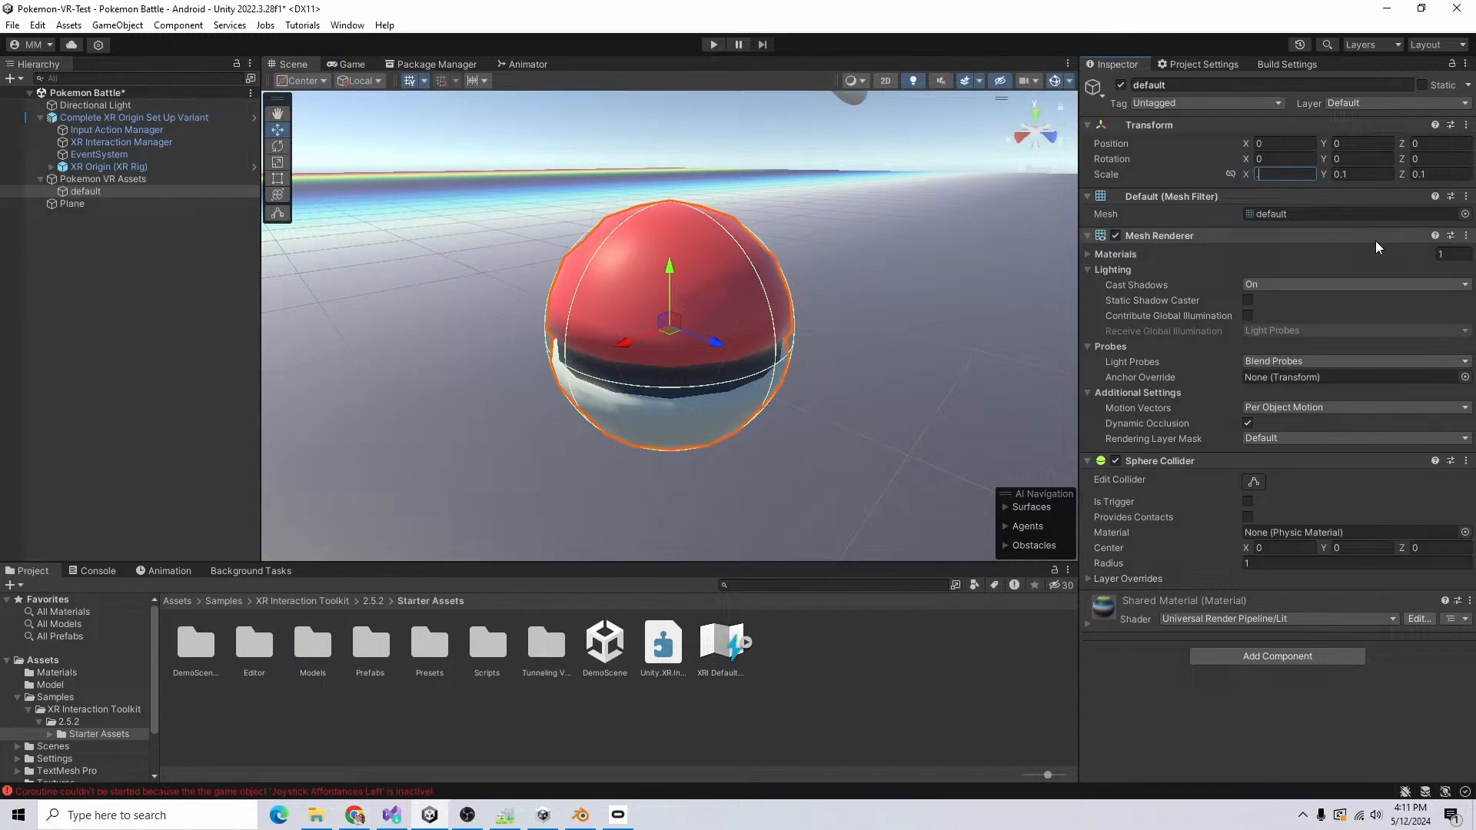
pyautogui.write('0.08')
pyautogui.press('Tab')
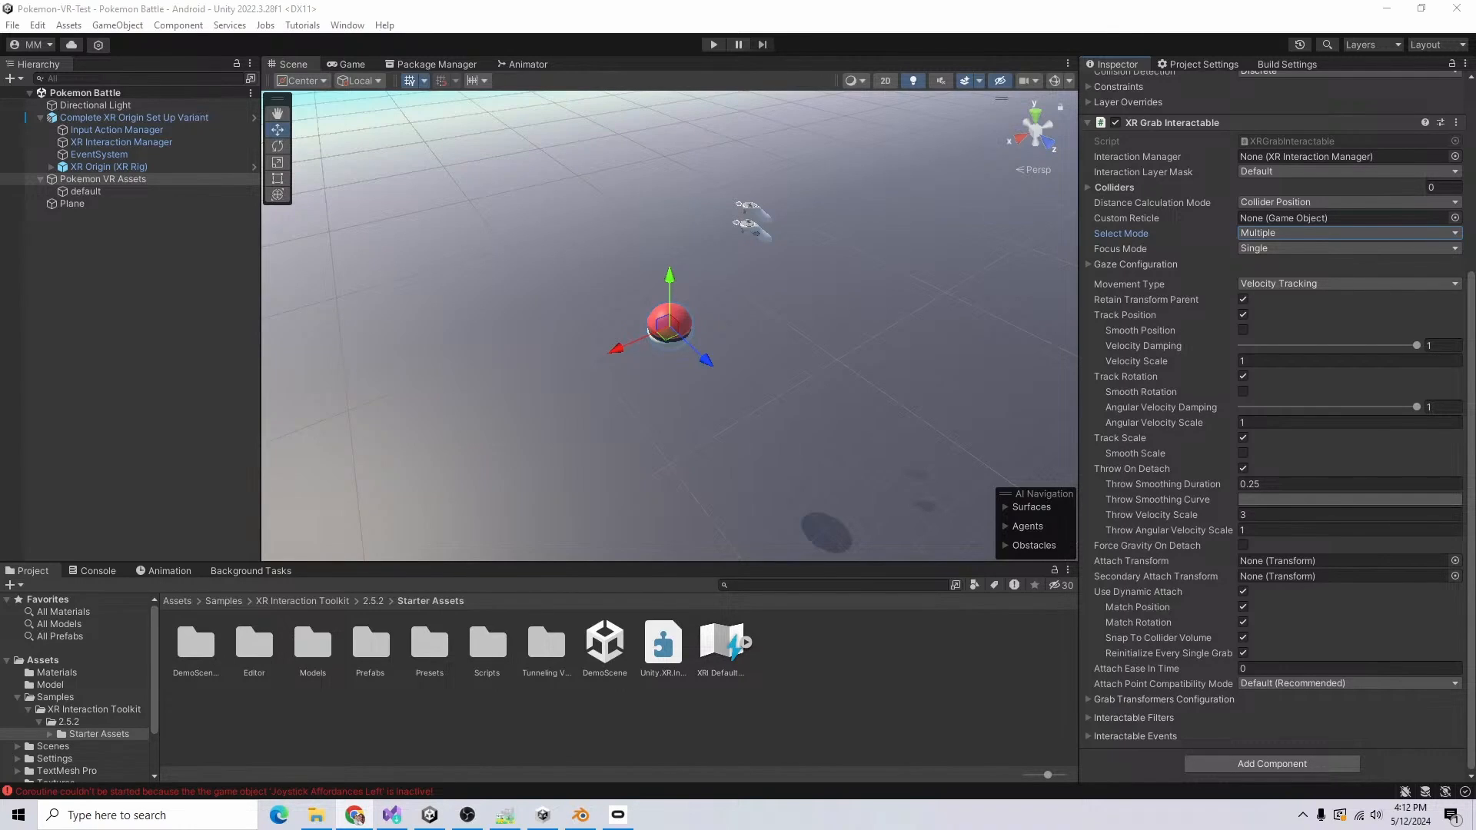
# Step: Open the XRI Default Input Actions asset and inspect the [Ray Interactor] Dynamic Attach object during play mode
pyautogui.doubleClick(721, 644)
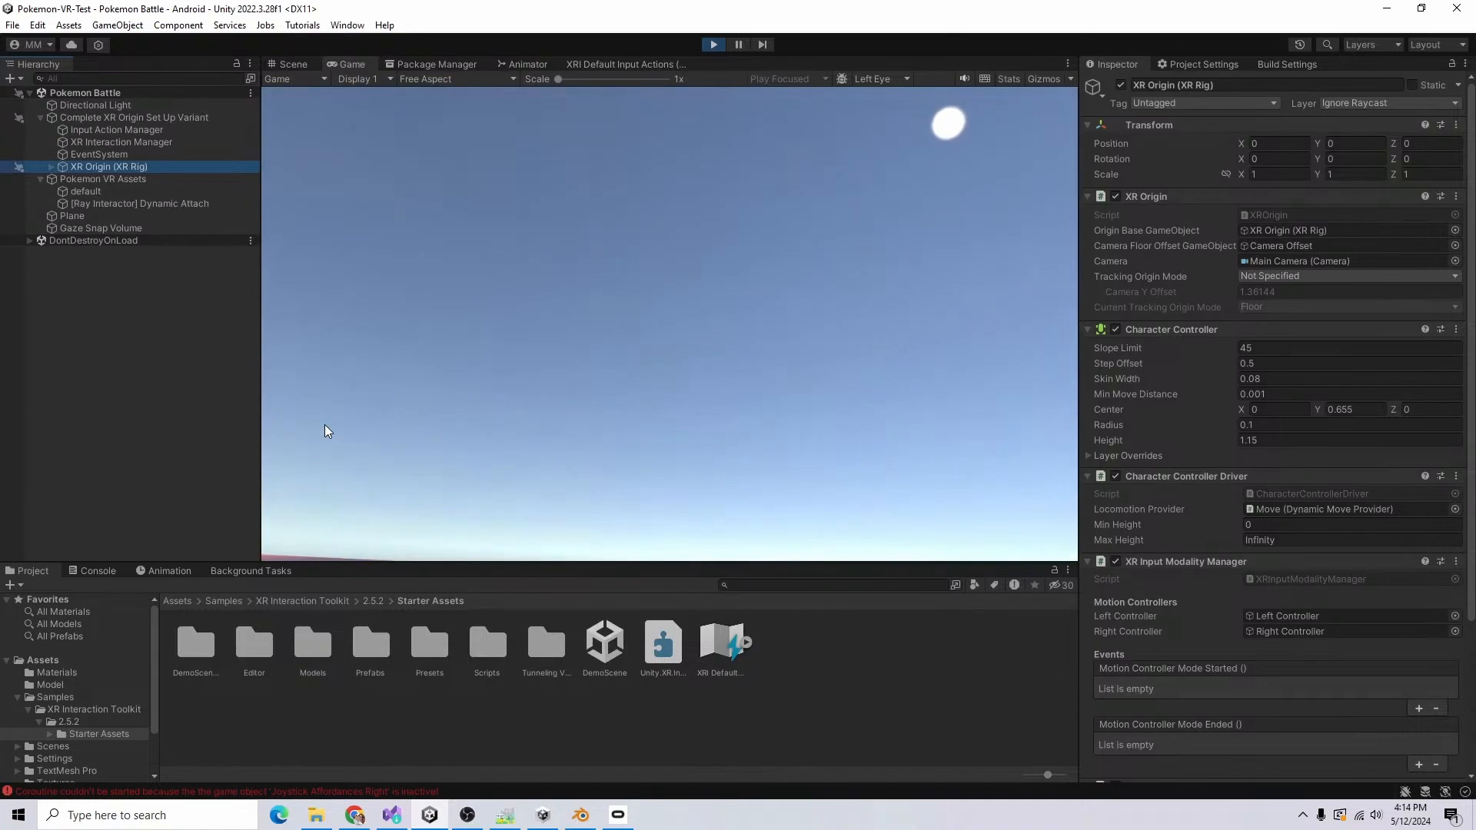
pyautogui.click(158, 205)
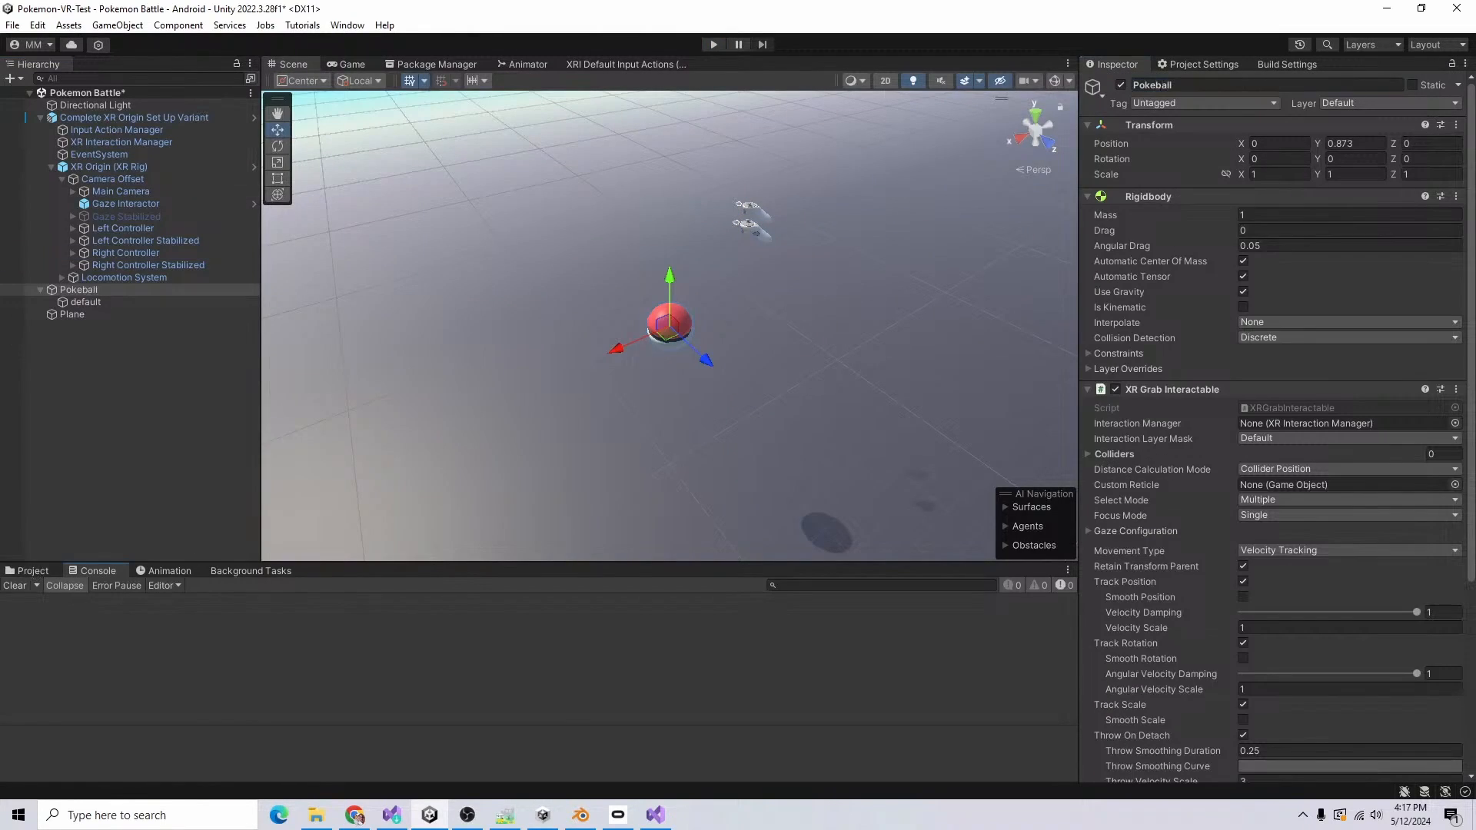
pyautogui.click(33, 570)
pyautogui.click(834, 705)
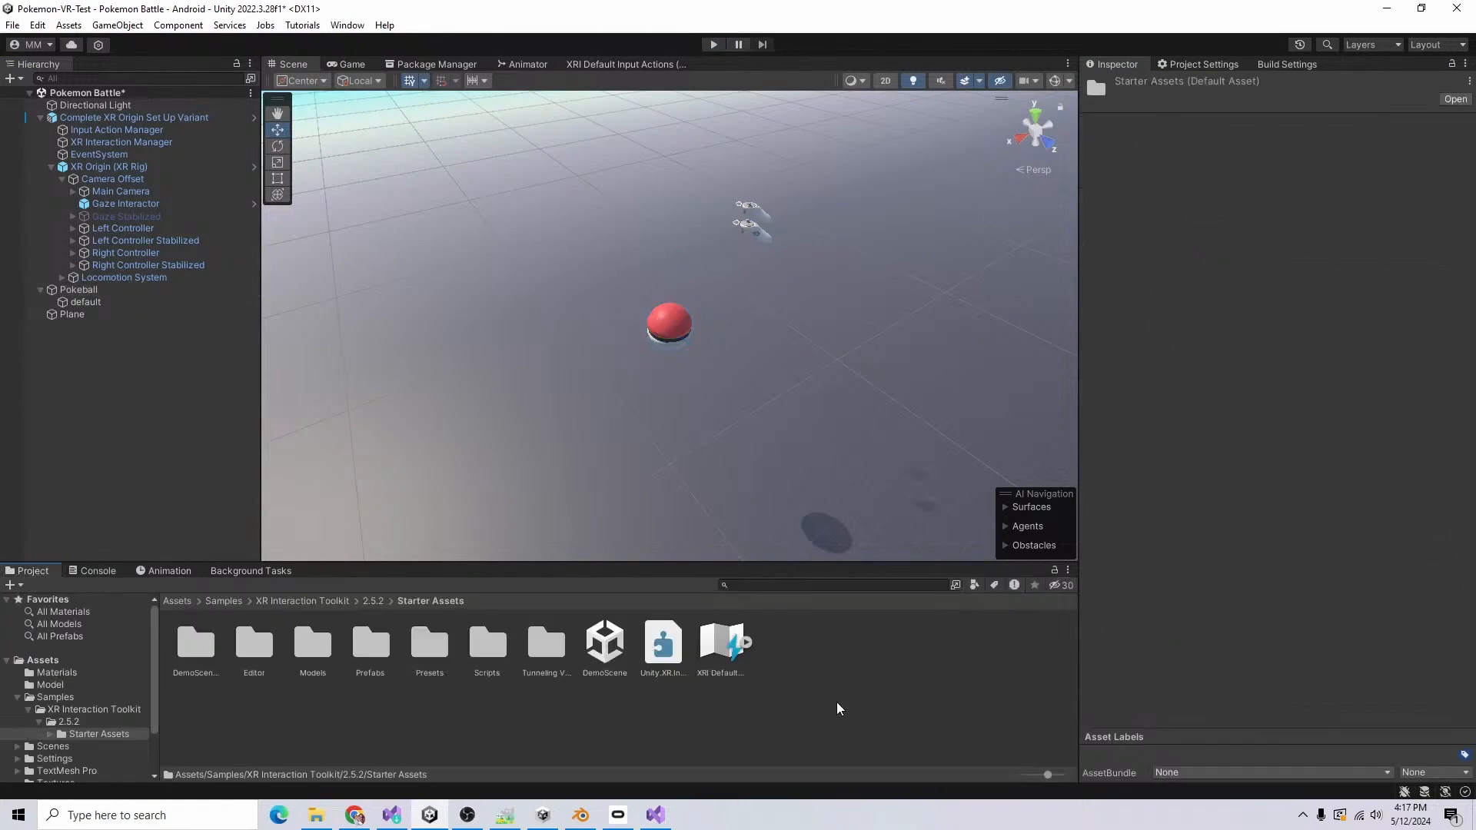
pyautogui.rightClick(833, 705)
pyautogui.click(430, 648)
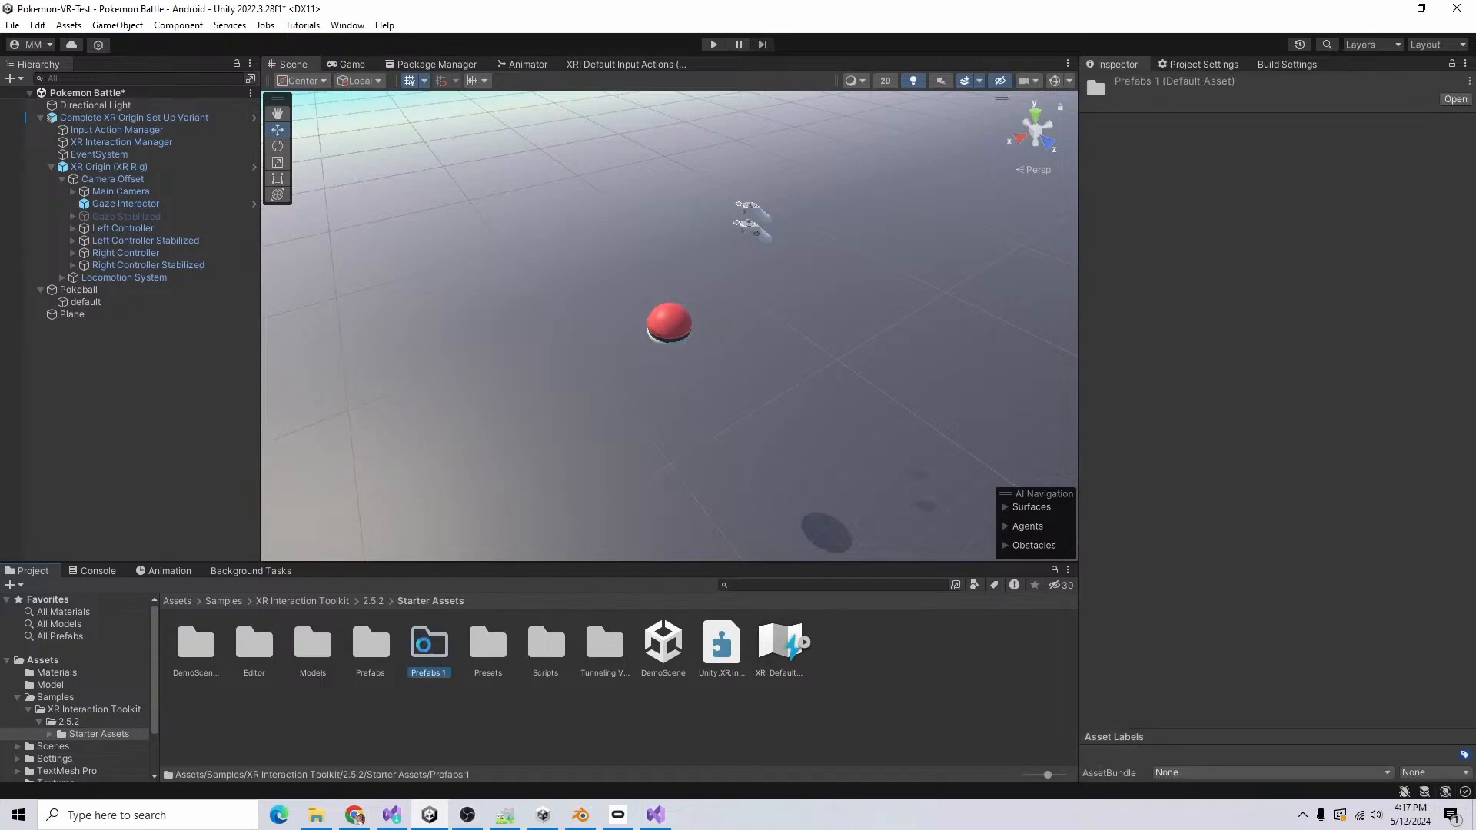
pyautogui.press('Delete')
pyautogui.click(781, 438)
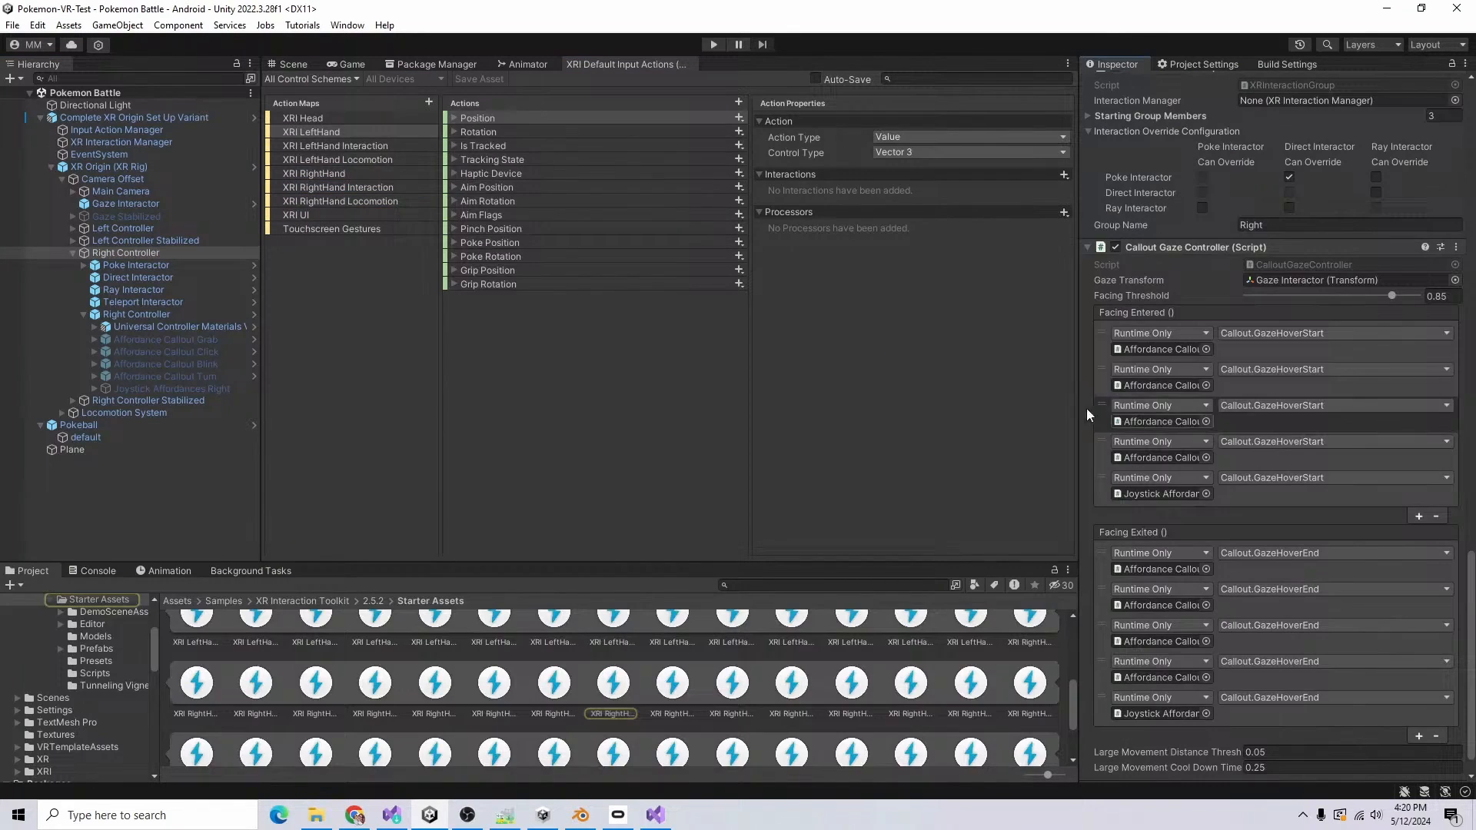
# Step: Disable the Callout Gaze Controller script on Right Controller and check which object its first Facing Entered event references
pyautogui.scroll(-1, 1137, 248)
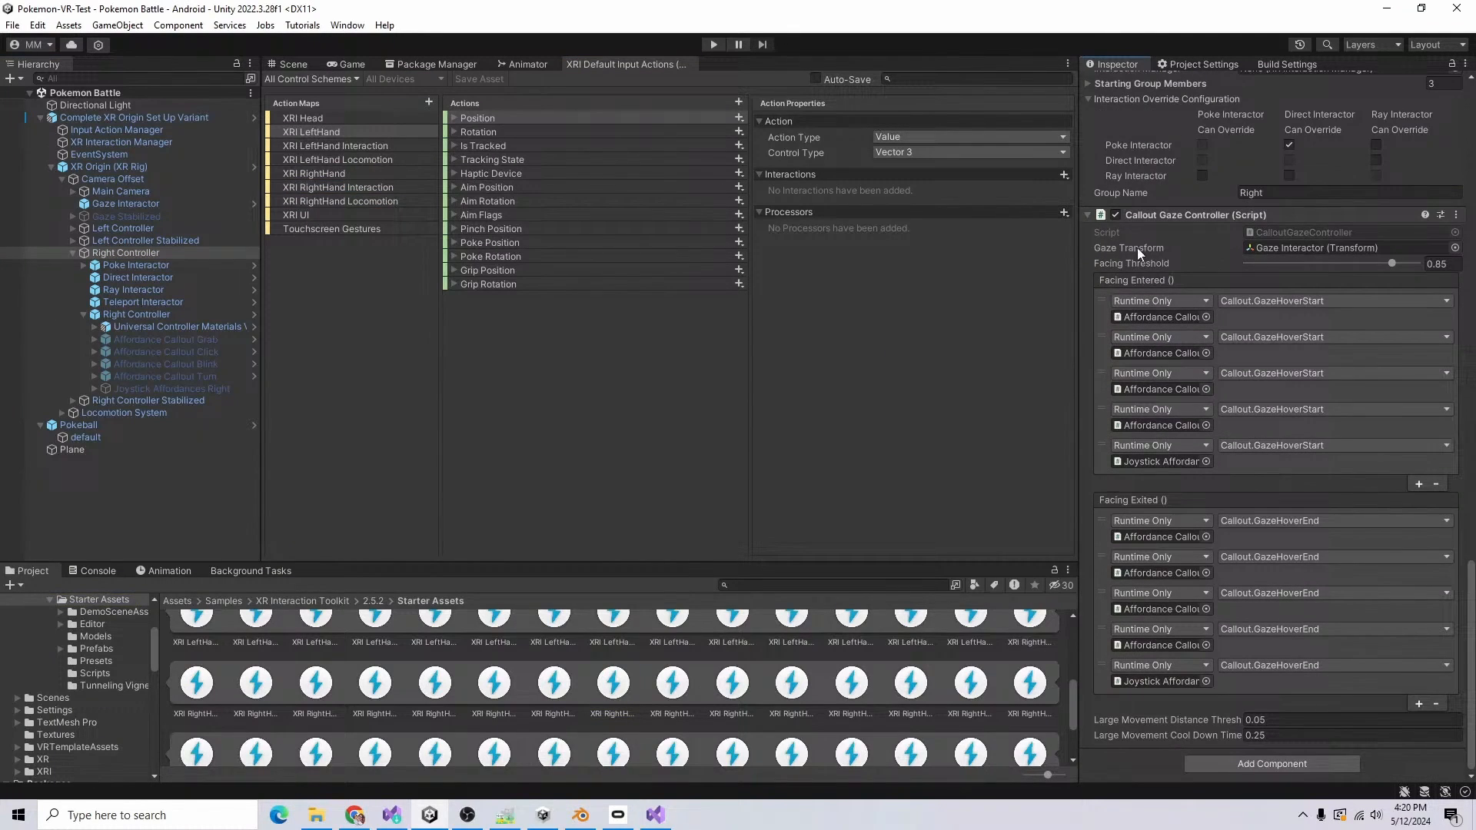
pyautogui.click(1116, 215)
pyautogui.scroll(3, 693, 672)
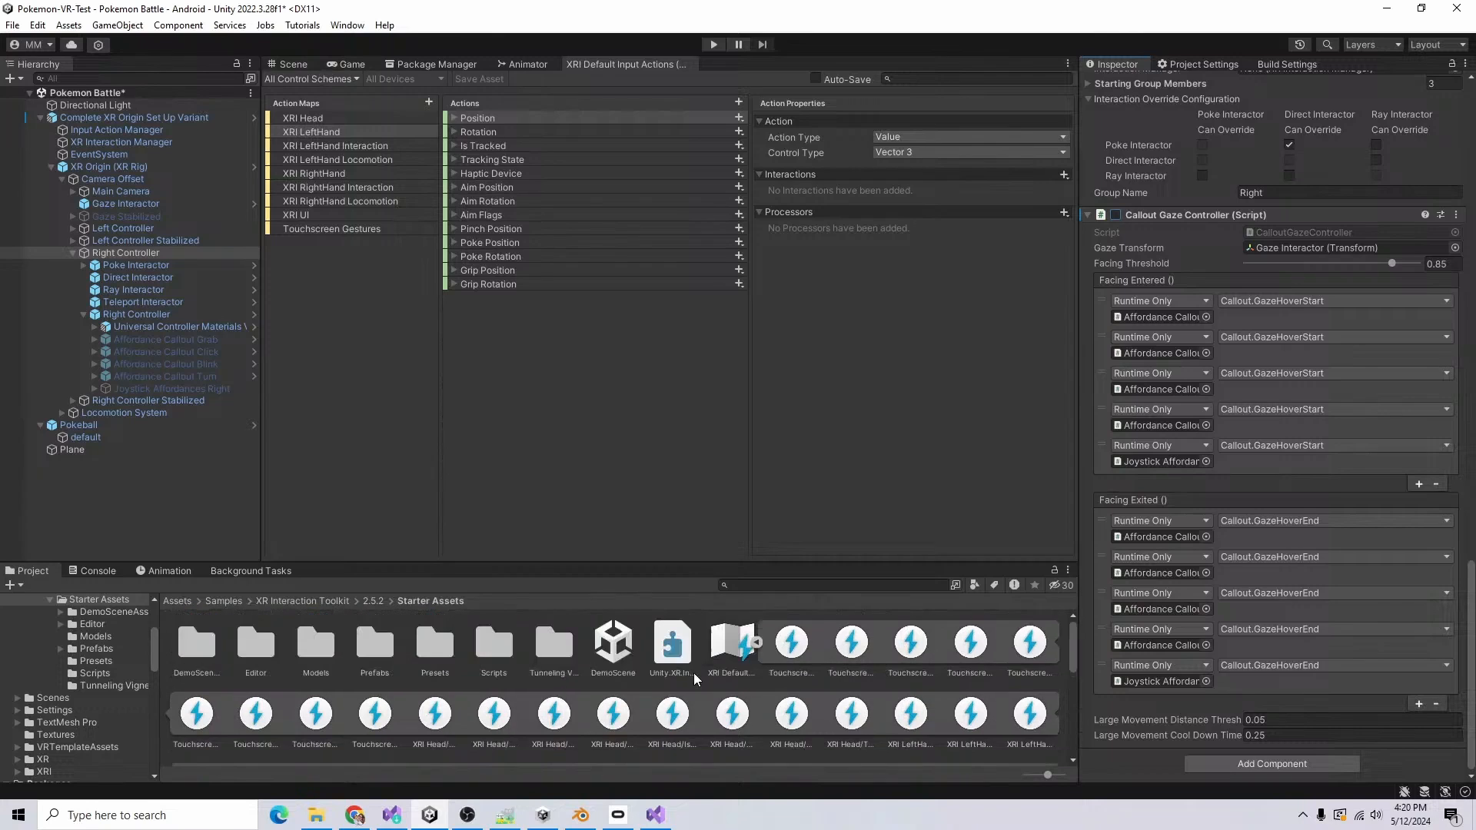
pyautogui.click(757, 643)
pyautogui.click(1180, 316)
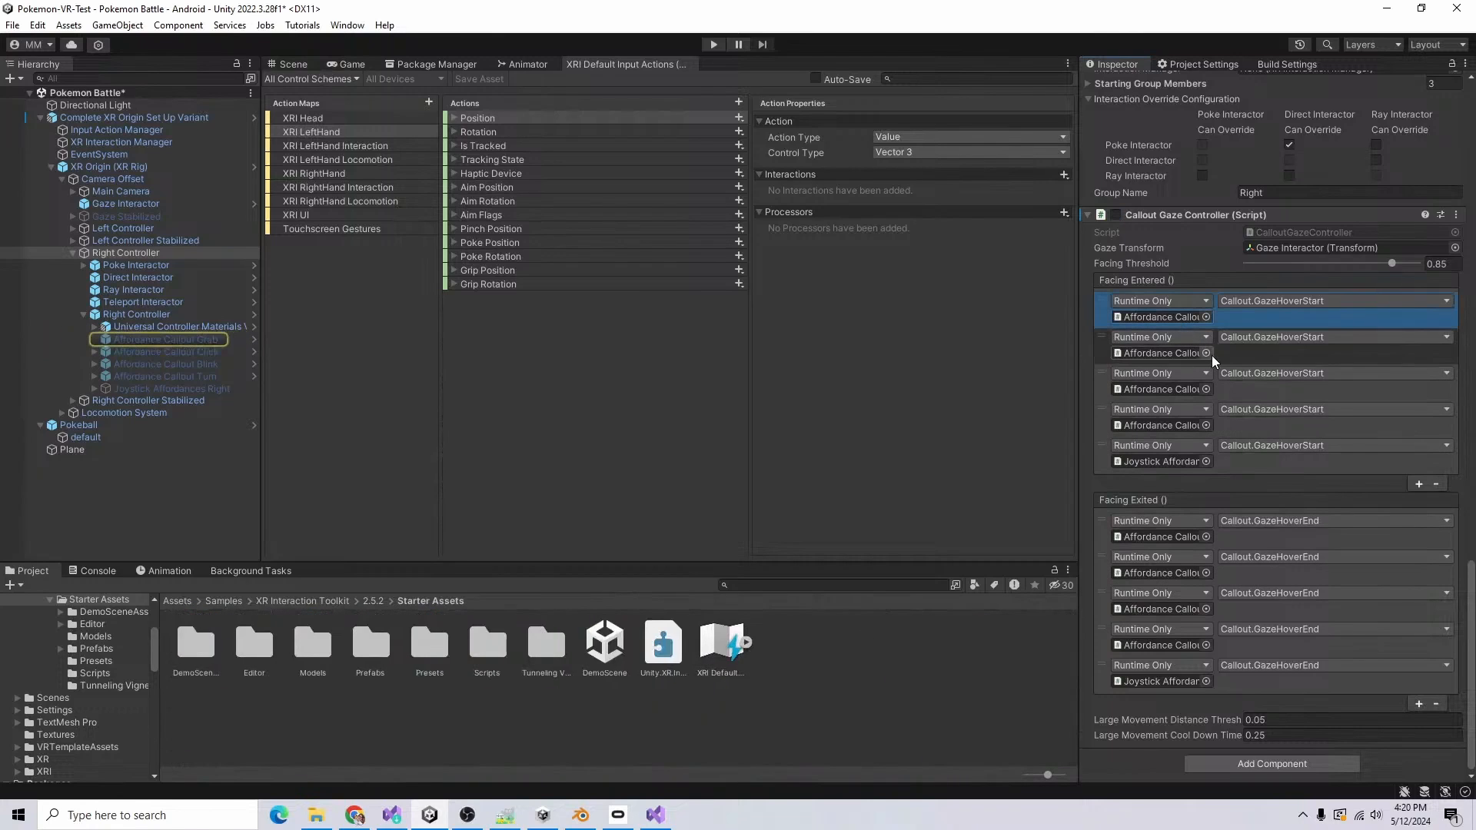
pyautogui.click(565, 394)
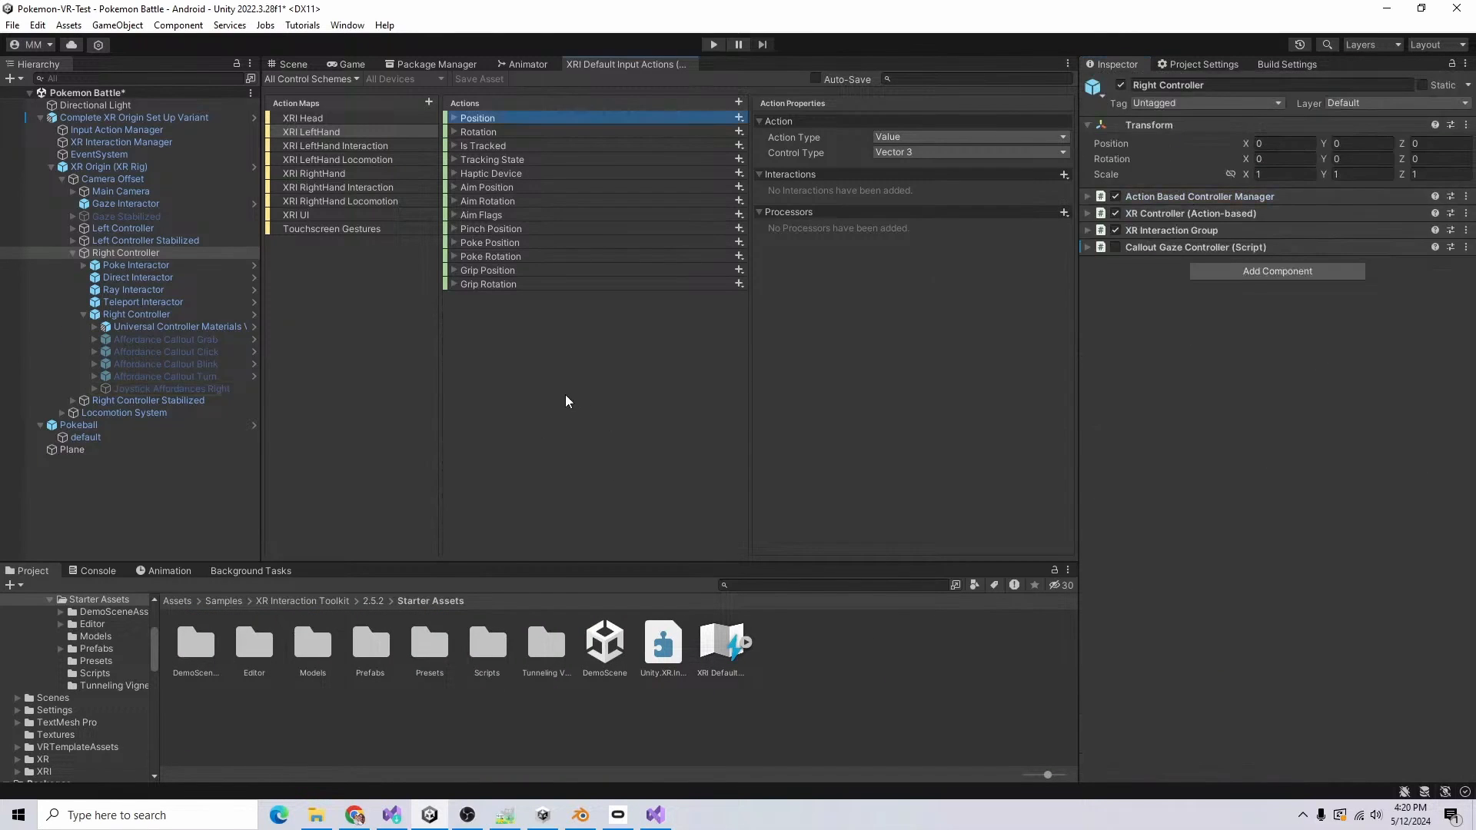
# Step: Play-test the scene with the right controller, and play-test it again with Pokeball selected to check grabbing
pyautogui.click(346, 65)
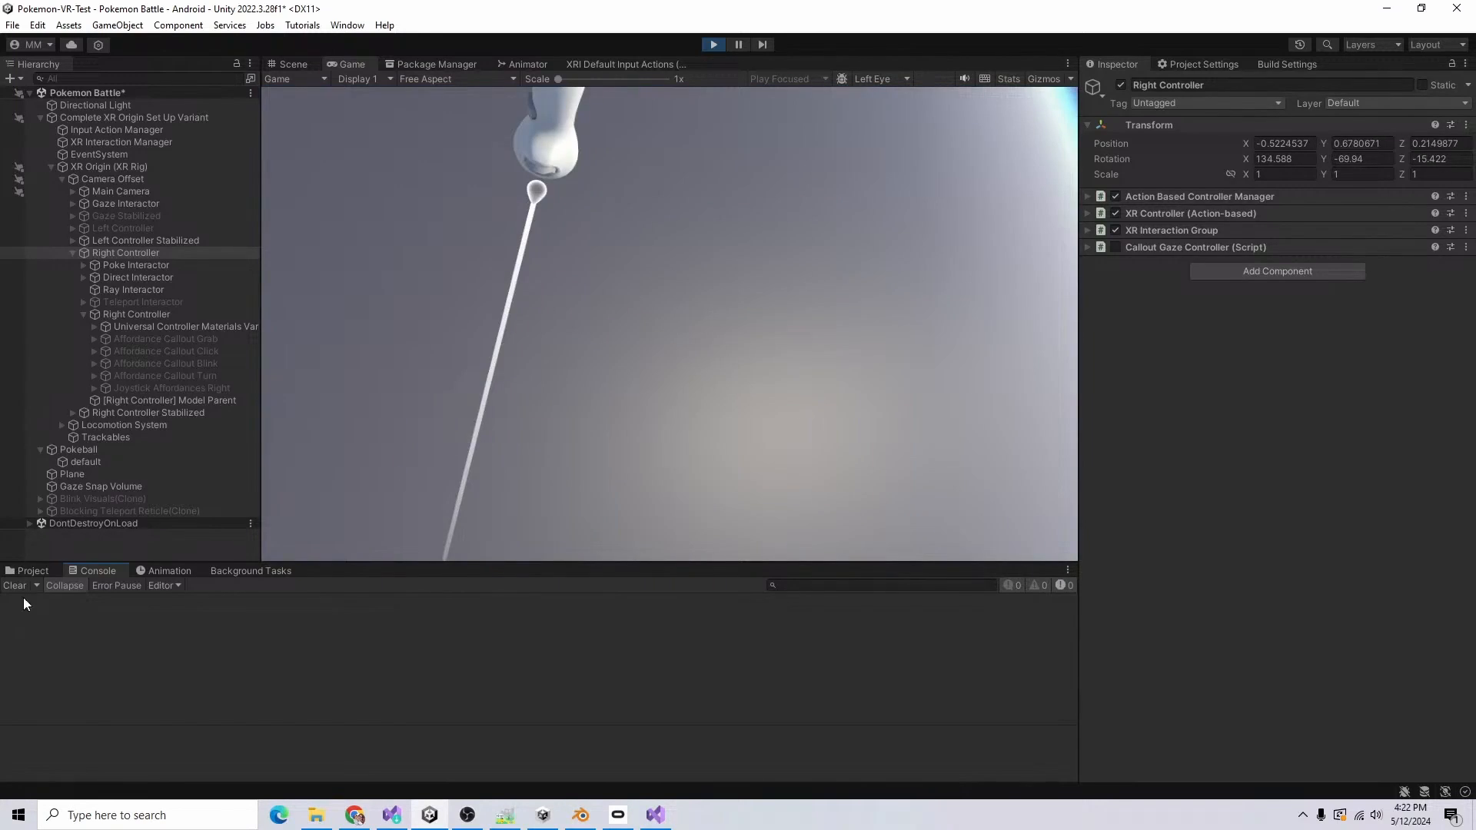
pyautogui.click(720, 45)
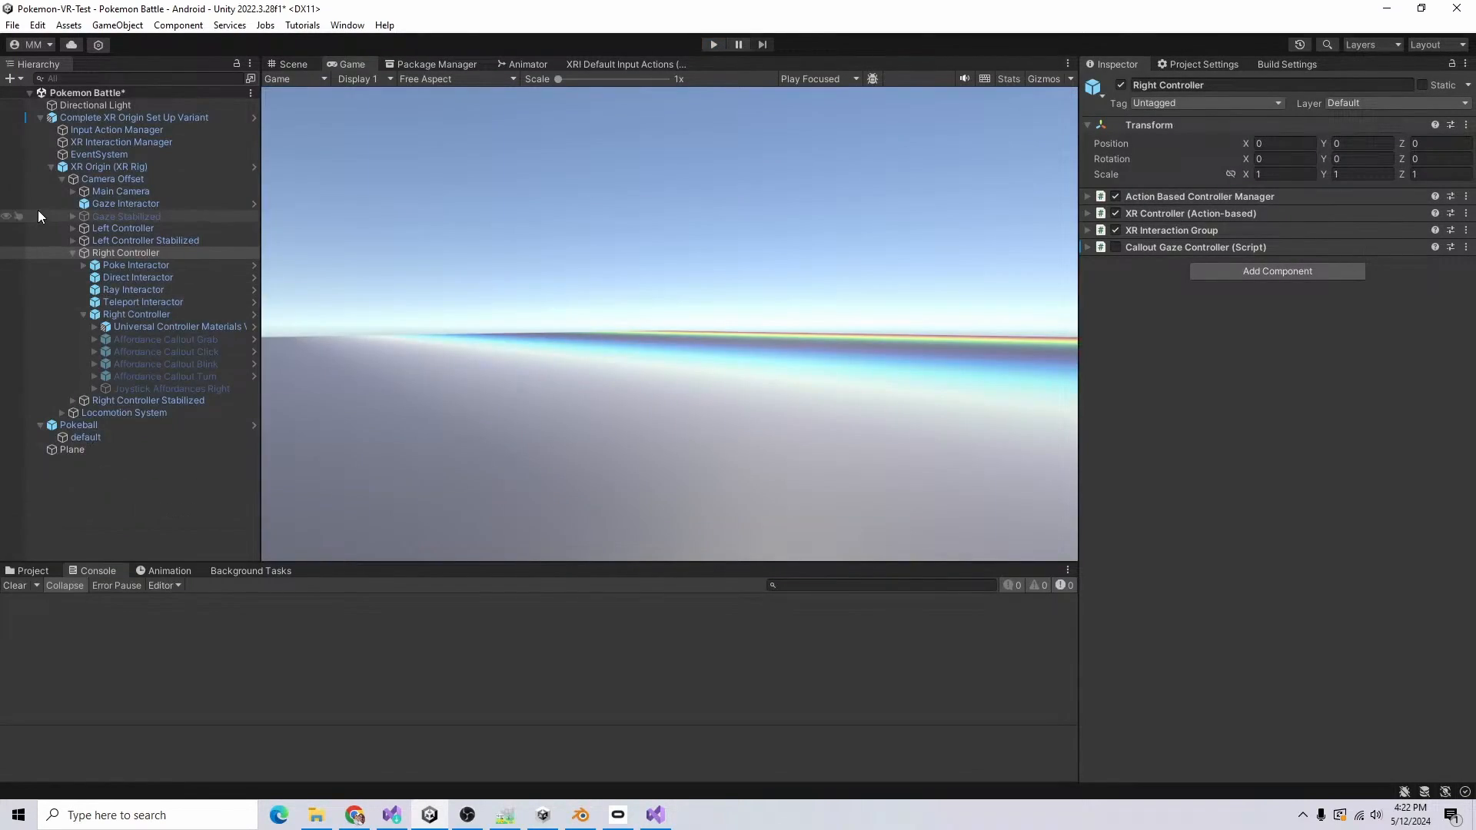
pyautogui.click(63, 179)
pyautogui.click(62, 205)
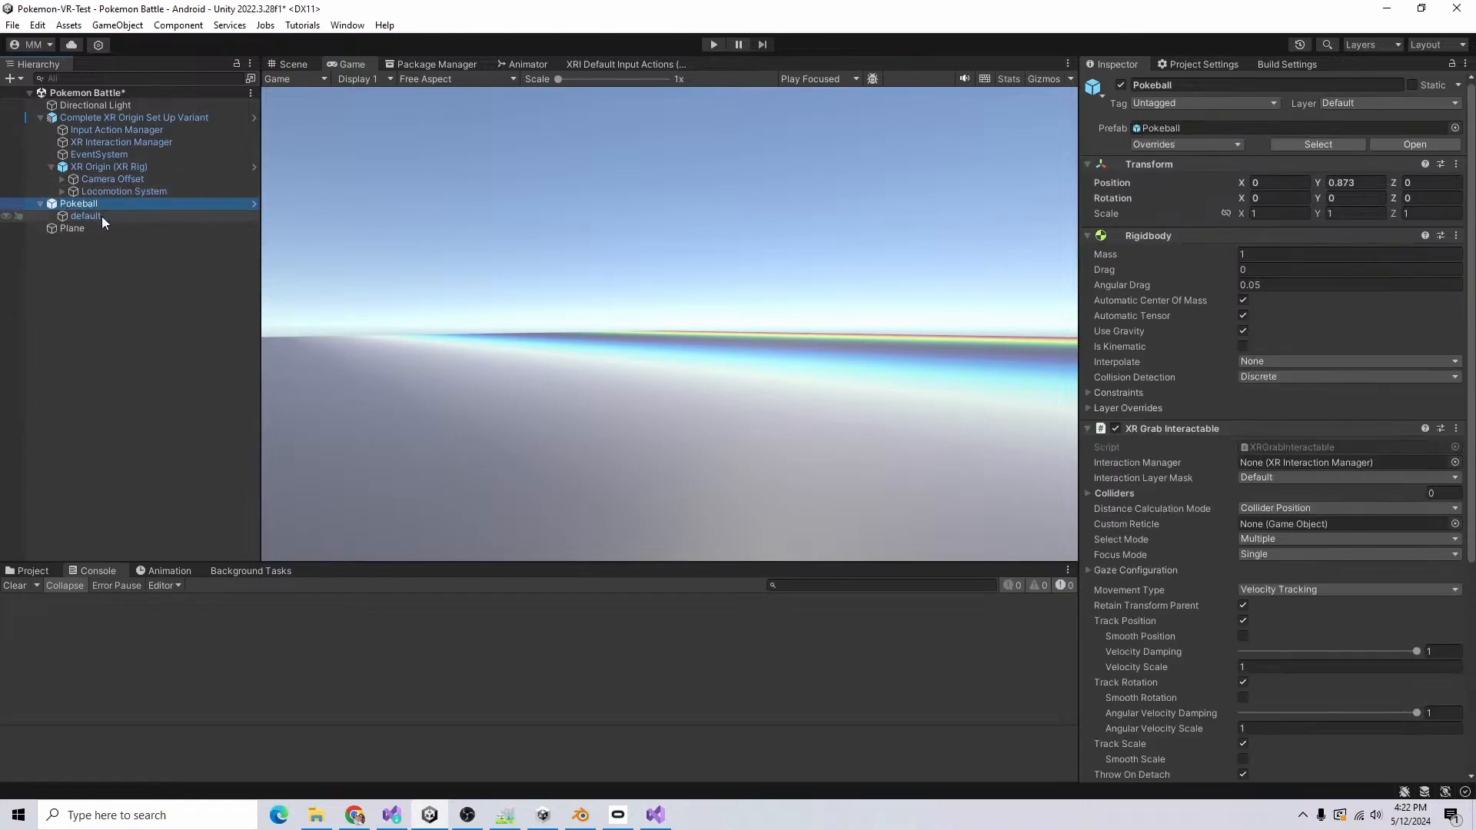
pyautogui.scroll(-5, 1252, 477)
pyautogui.click(713, 46)
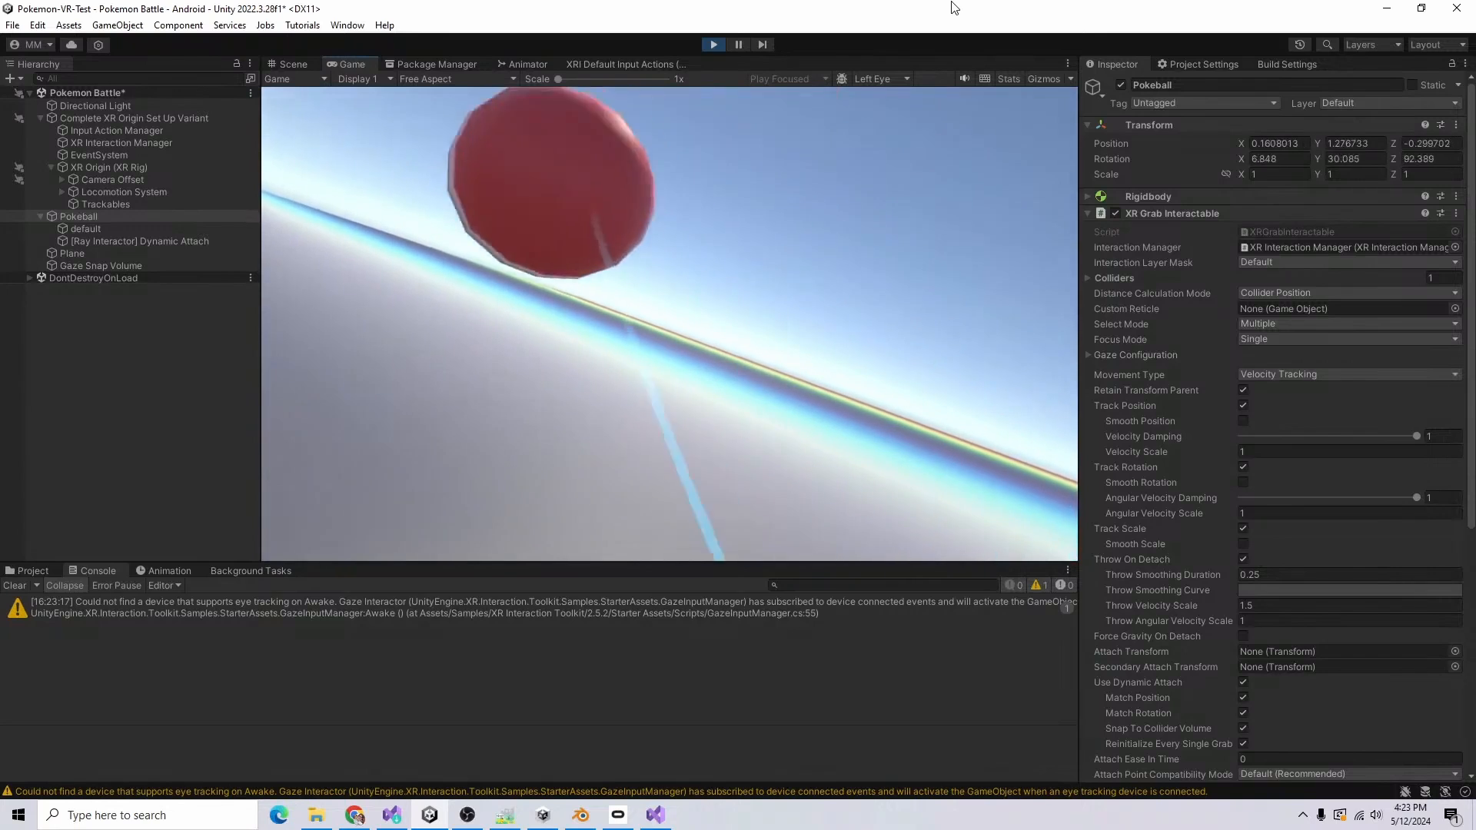
pyautogui.hotkey('ctrl', 'p')
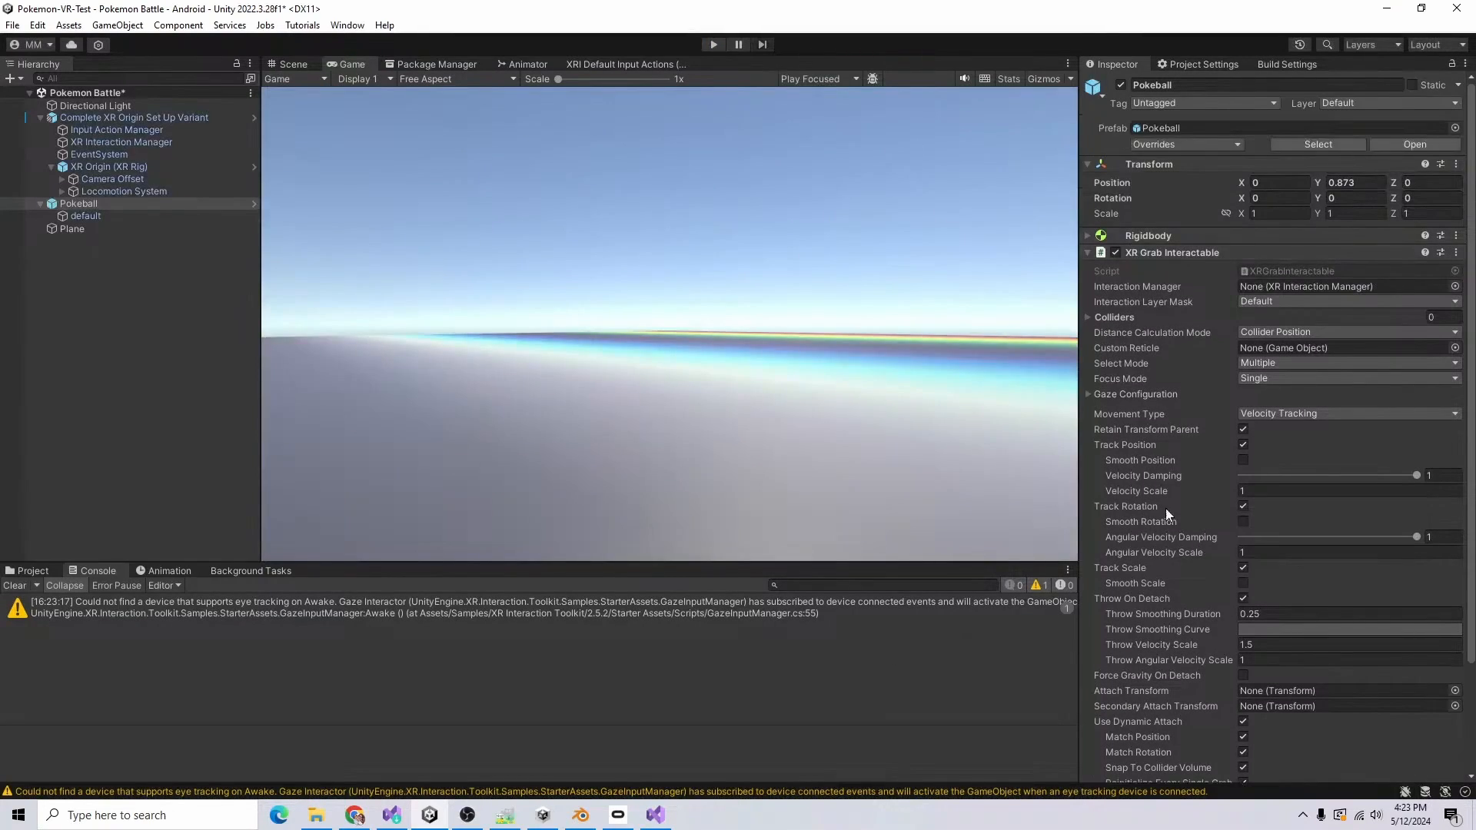
# Step: Examine Pokeball's XR Grab Interactable settings, including its throw options and Interactable Events
pyautogui.scroll(-4, 1167, 514)
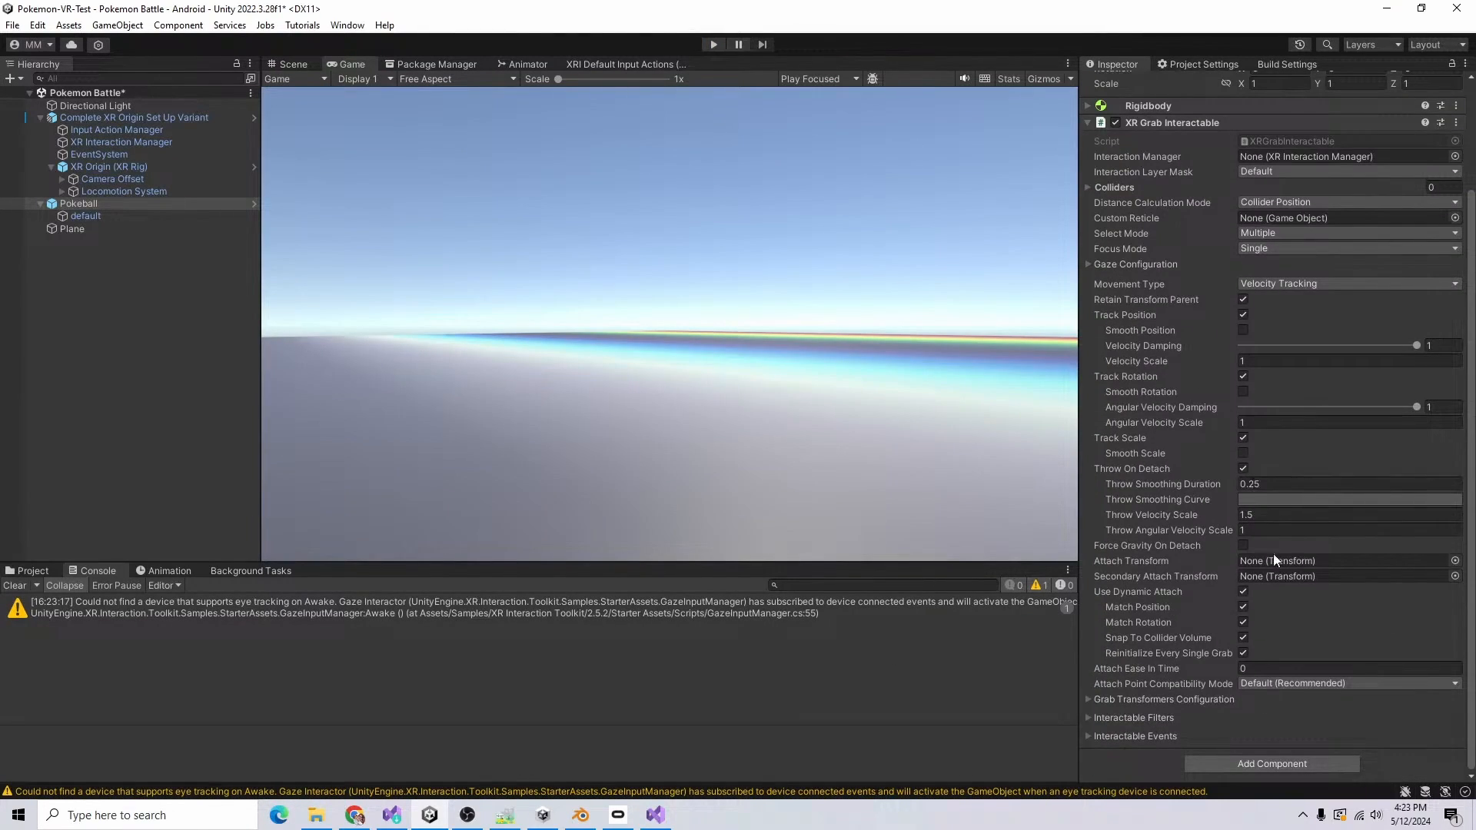
pyautogui.scroll(4, 1178, 481)
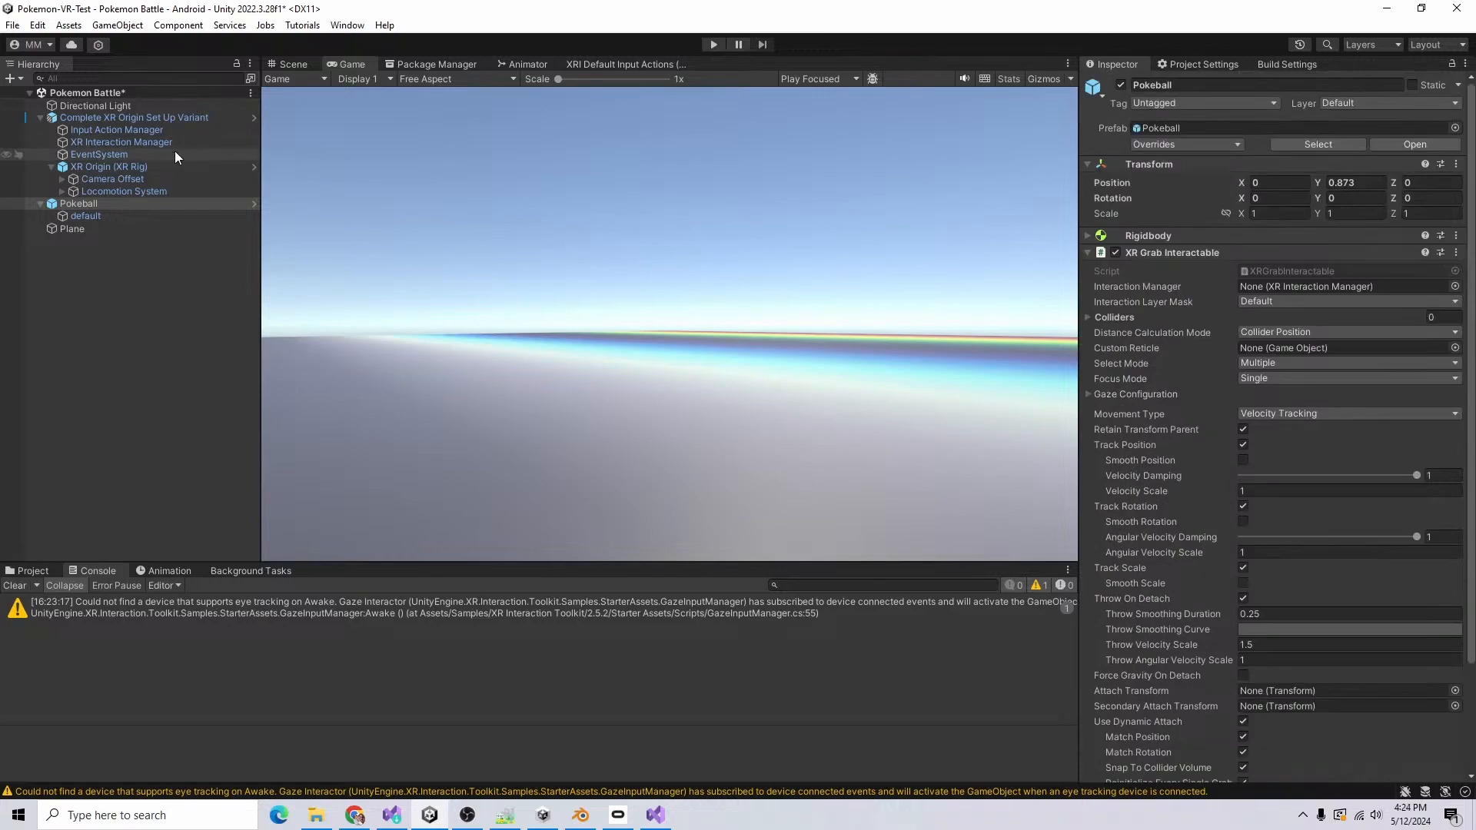
pyautogui.click(354, 815)
pyautogui.scroll(-12, 1230, 279)
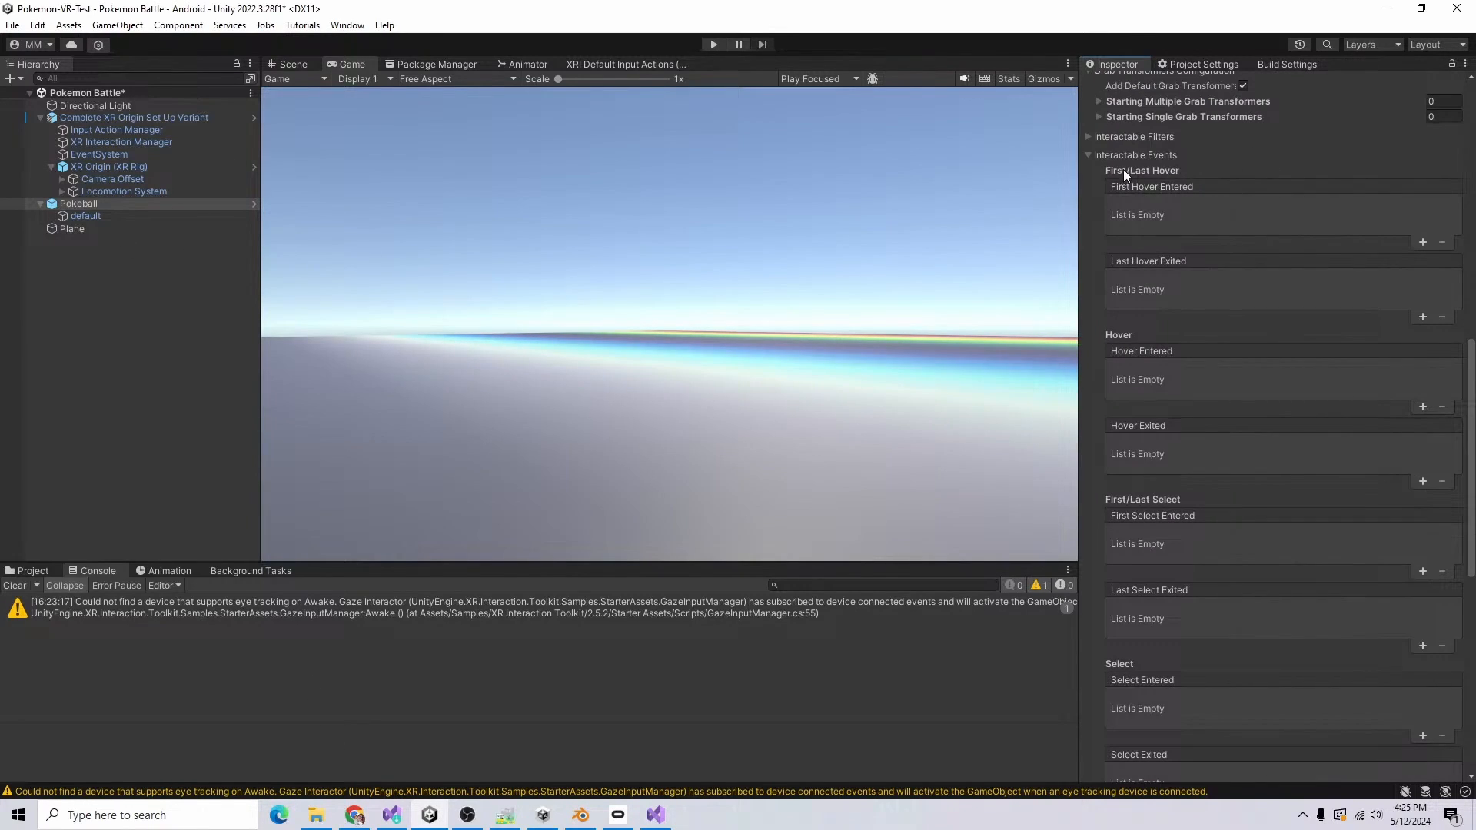
pyautogui.scroll(5, 1201, 482)
pyautogui.scroll(-7, 1133, 461)
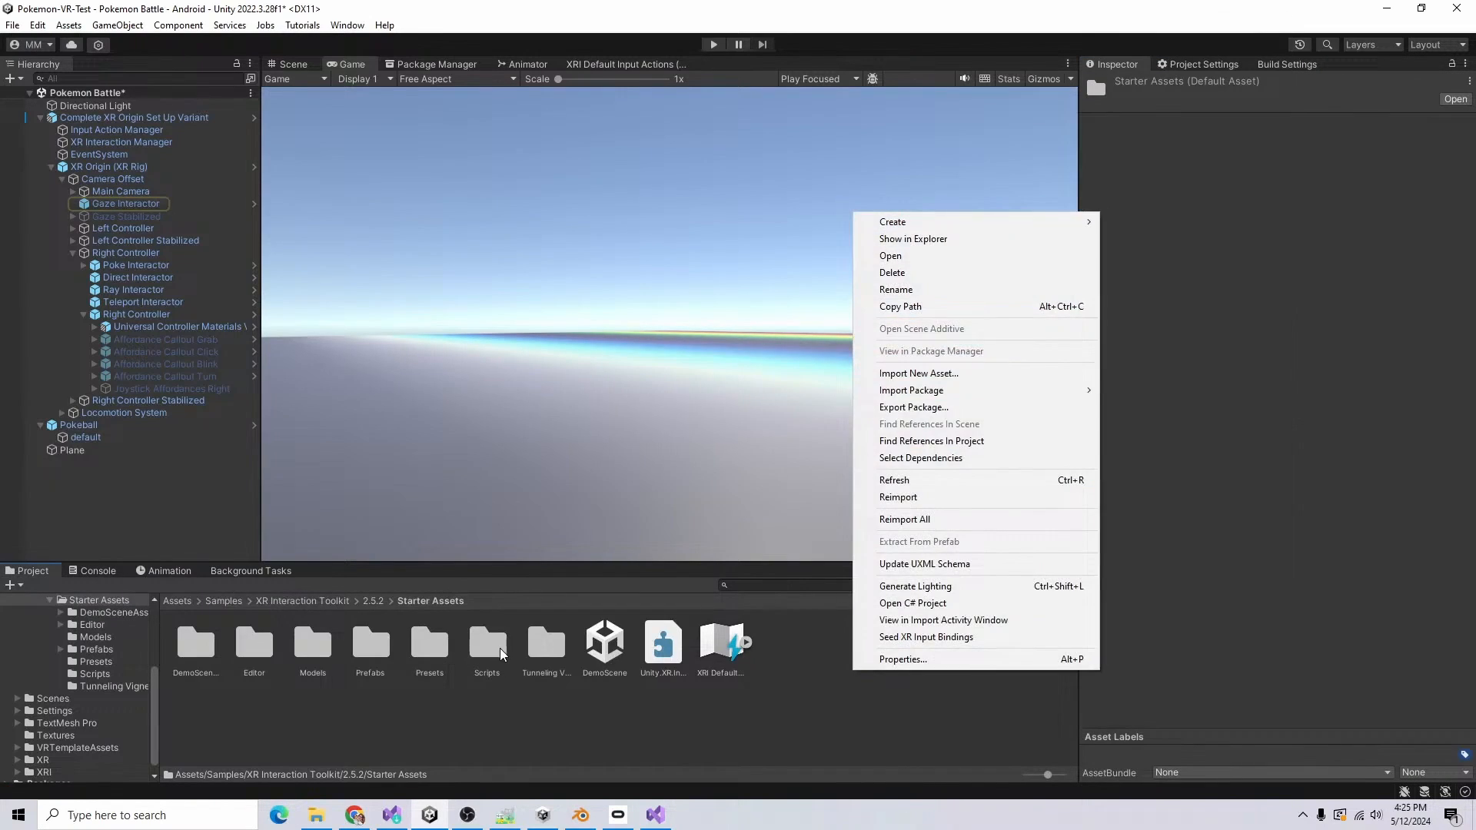
# Step: Create a C# script named PokeballController in the Starter Assets Scripts folder and attach it to Pokeball
pyautogui.doubleClick(487, 644)
pyautogui.rightClick(673, 708)
pyautogui.moveTo(715, 248)
pyautogui.click(1012, 108)
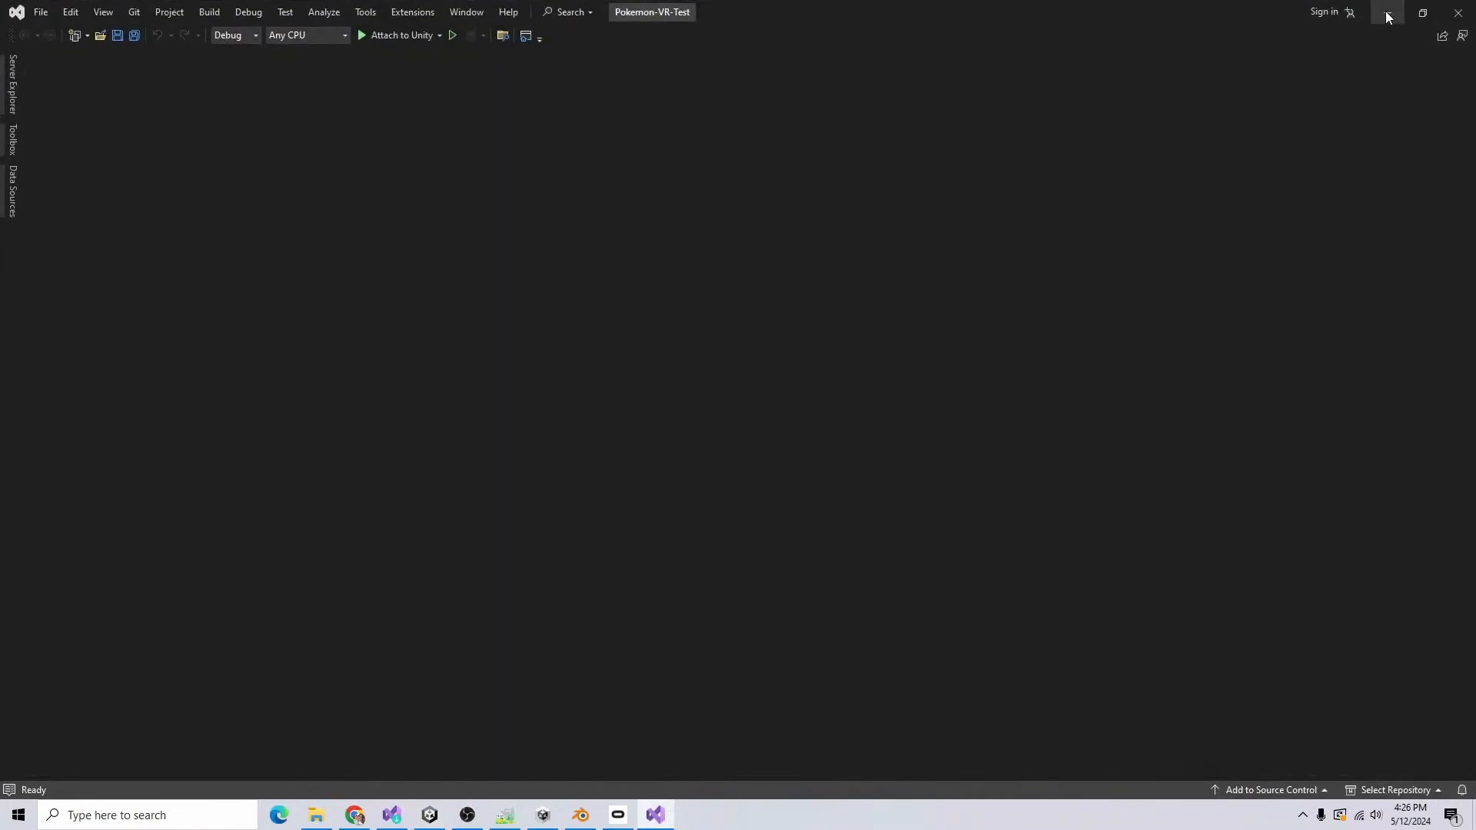
pyautogui.click(1388, 17)
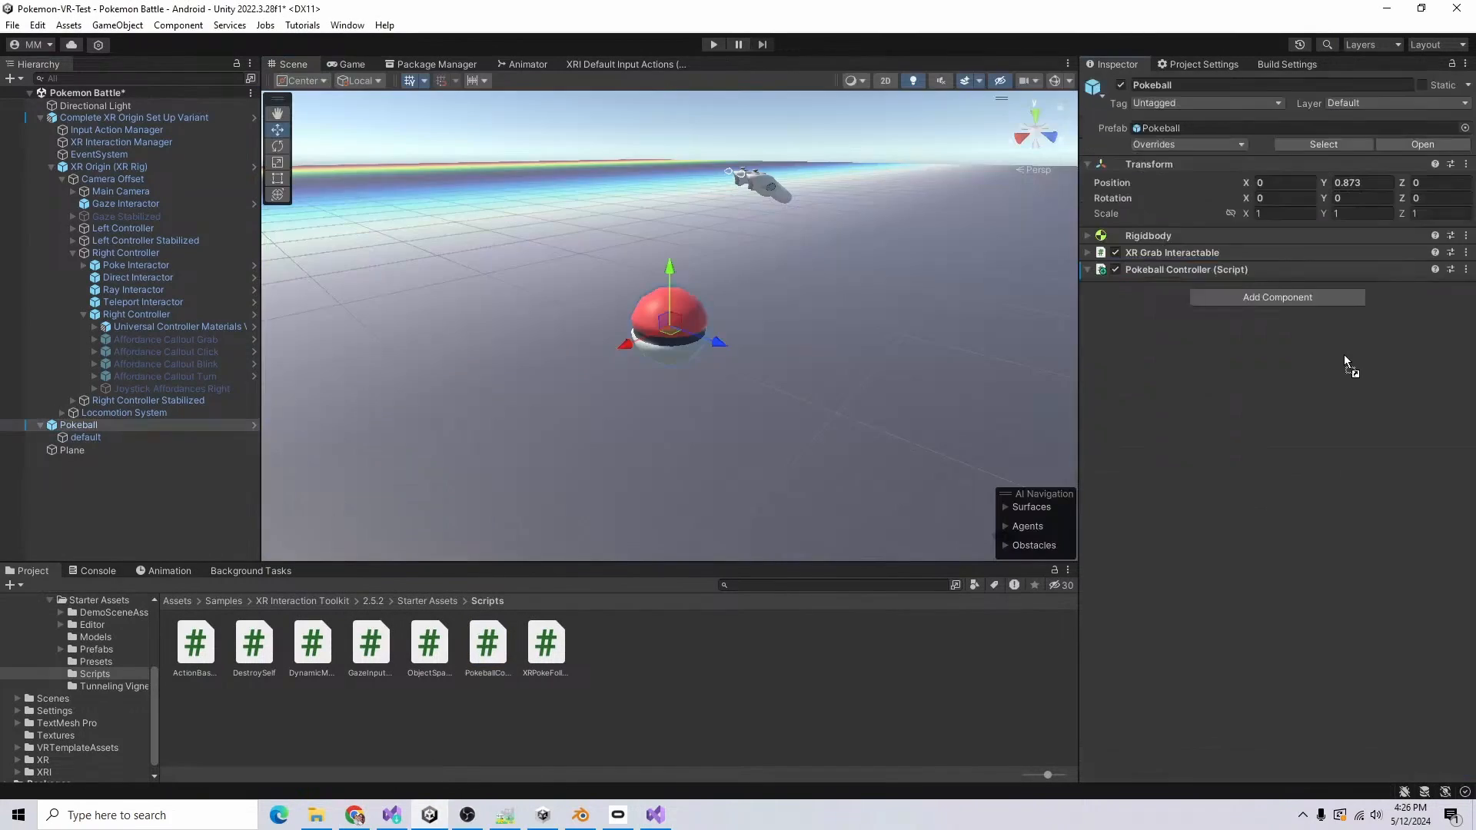
pyautogui.click(1205, 64)
pyautogui.scroll(-8, 1368, 485)
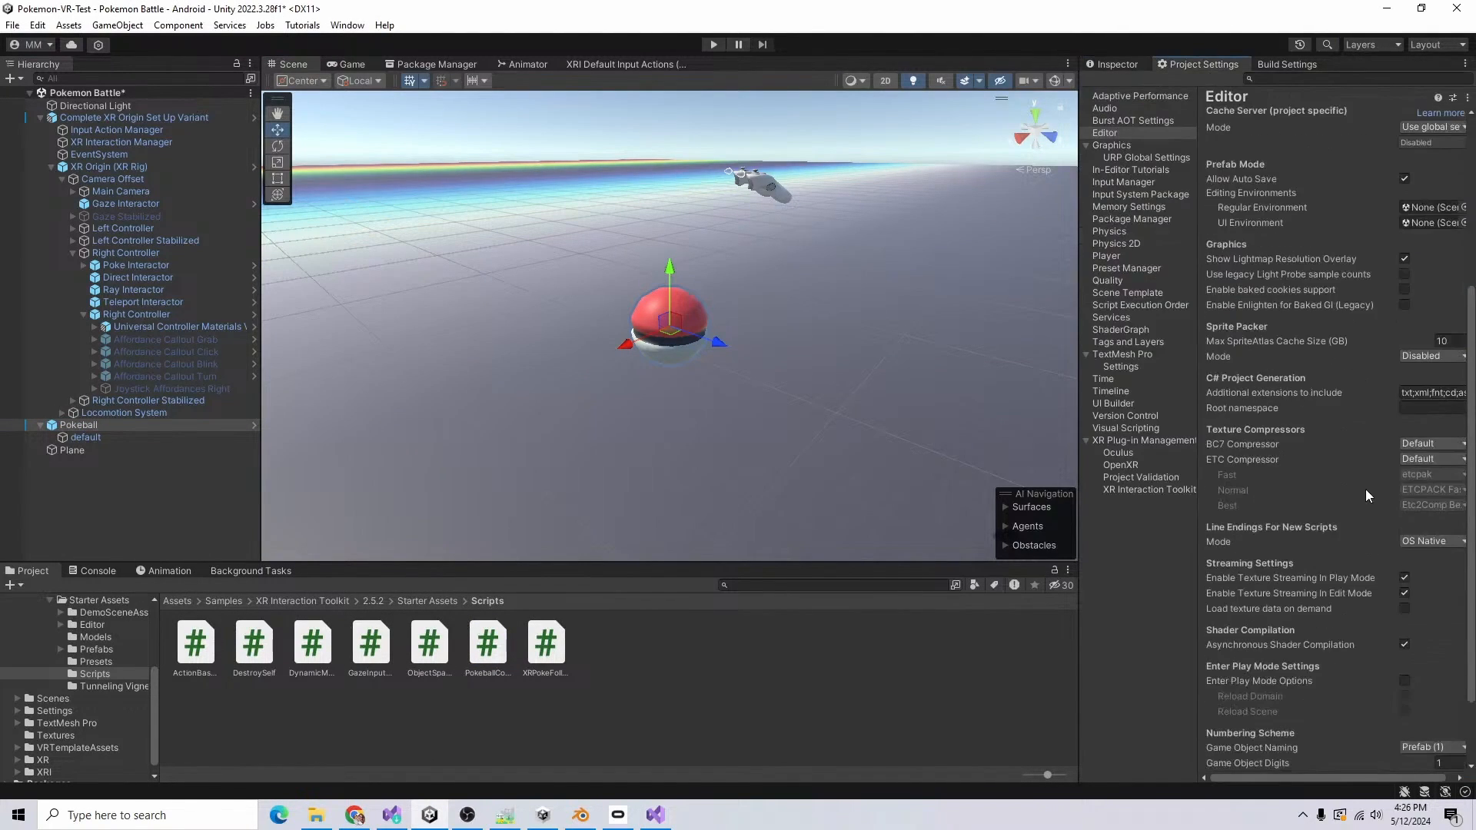
pyautogui.click(1129, 65)
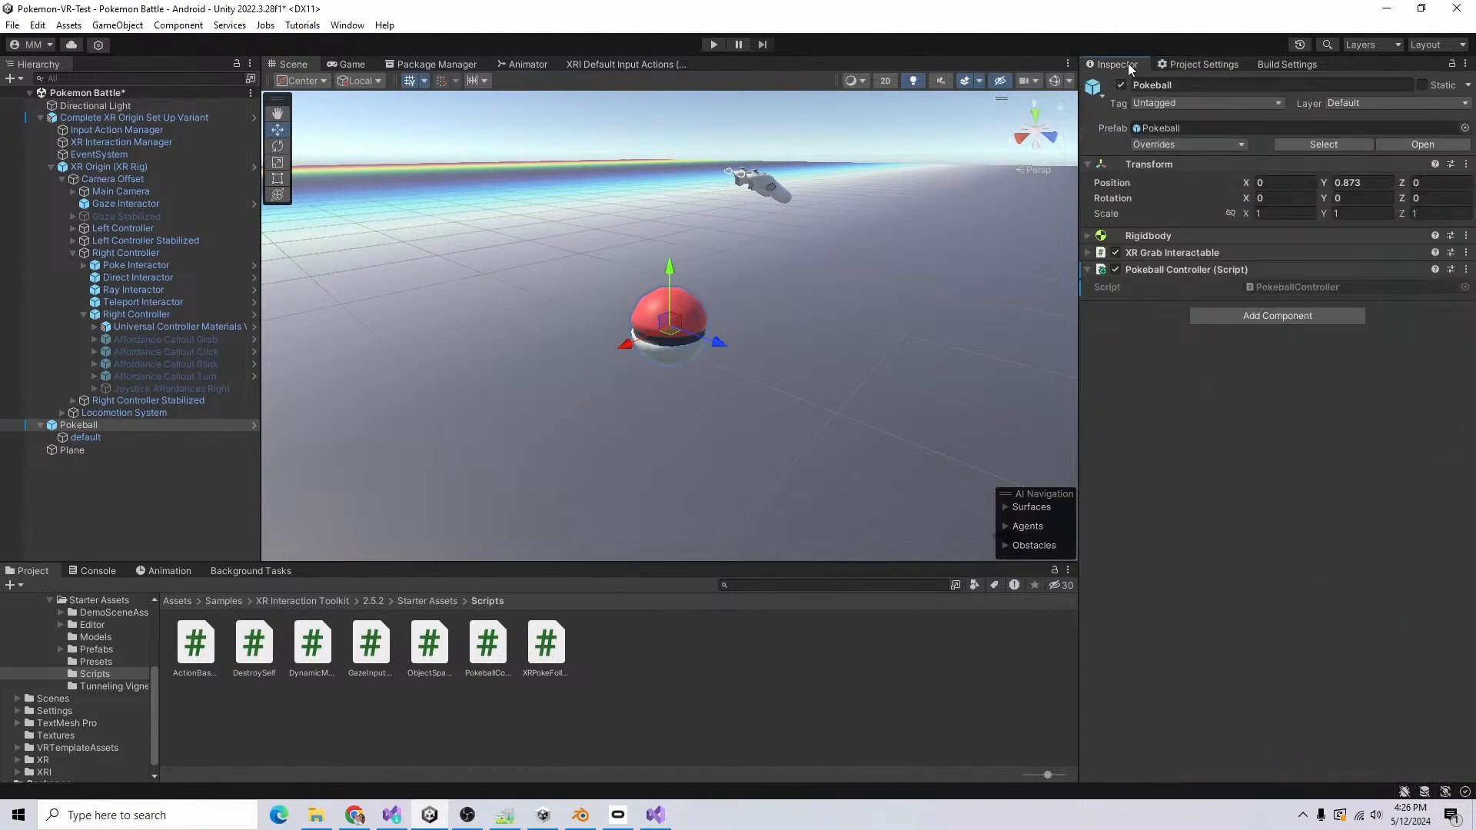
# Step: Open the PokeballController script in Visual Studio and replace its template methods with public Transform fields rightController and leftController
pyautogui.doubleClick(1302, 284)
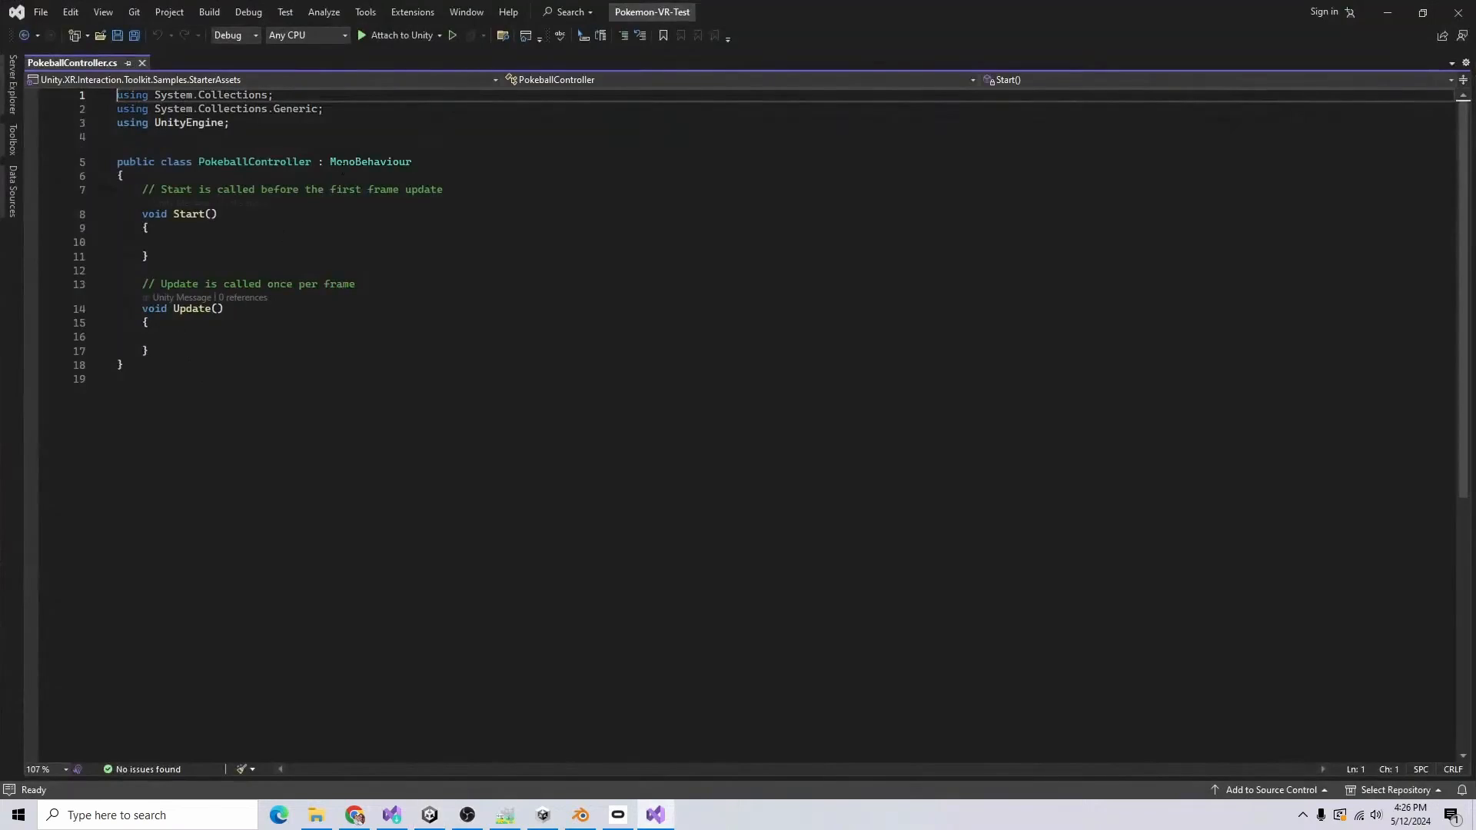
pyautogui.write('p')
pyautogui.write('ublic Transform ri')
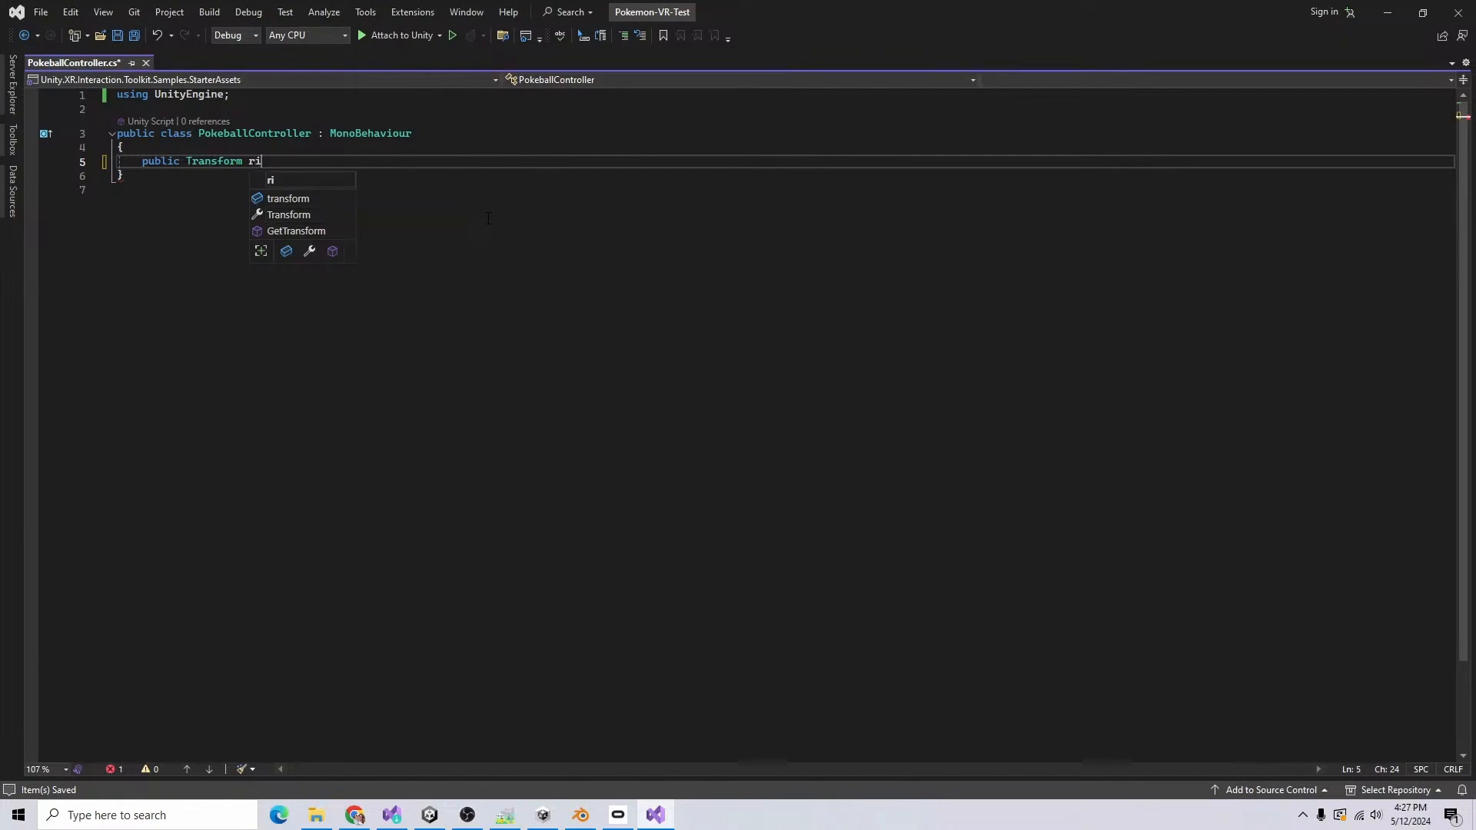
pyautogui.write('ghtController;')
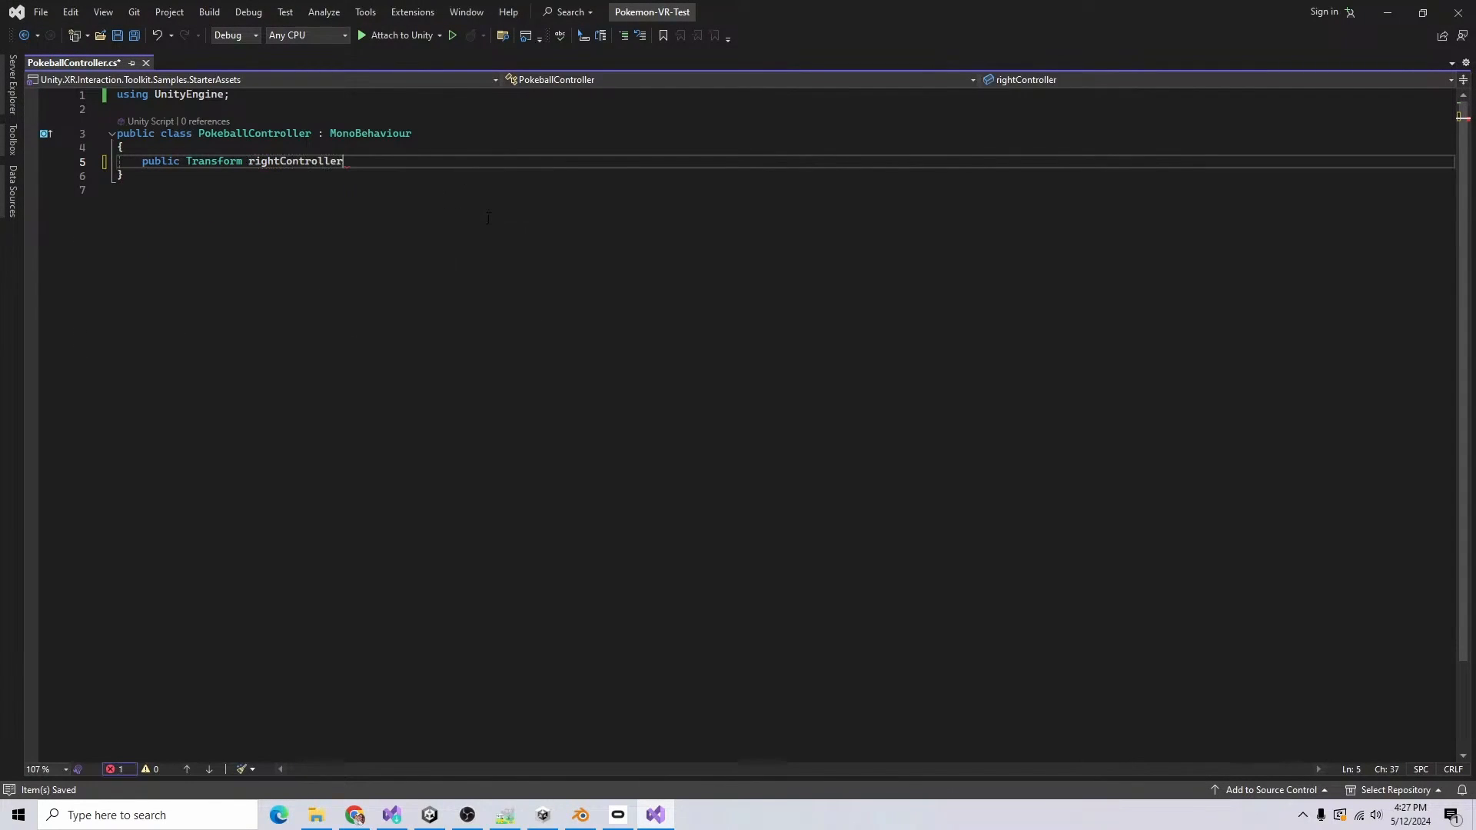
pyautogui.press('Return')
pyautogui.write('public Transform leftController;')
pyautogui.press('Return')
# Step: Add a public void SnapToRightHand method below the controller fields, with a body statement starting with transform
pyautogui.press('Return')
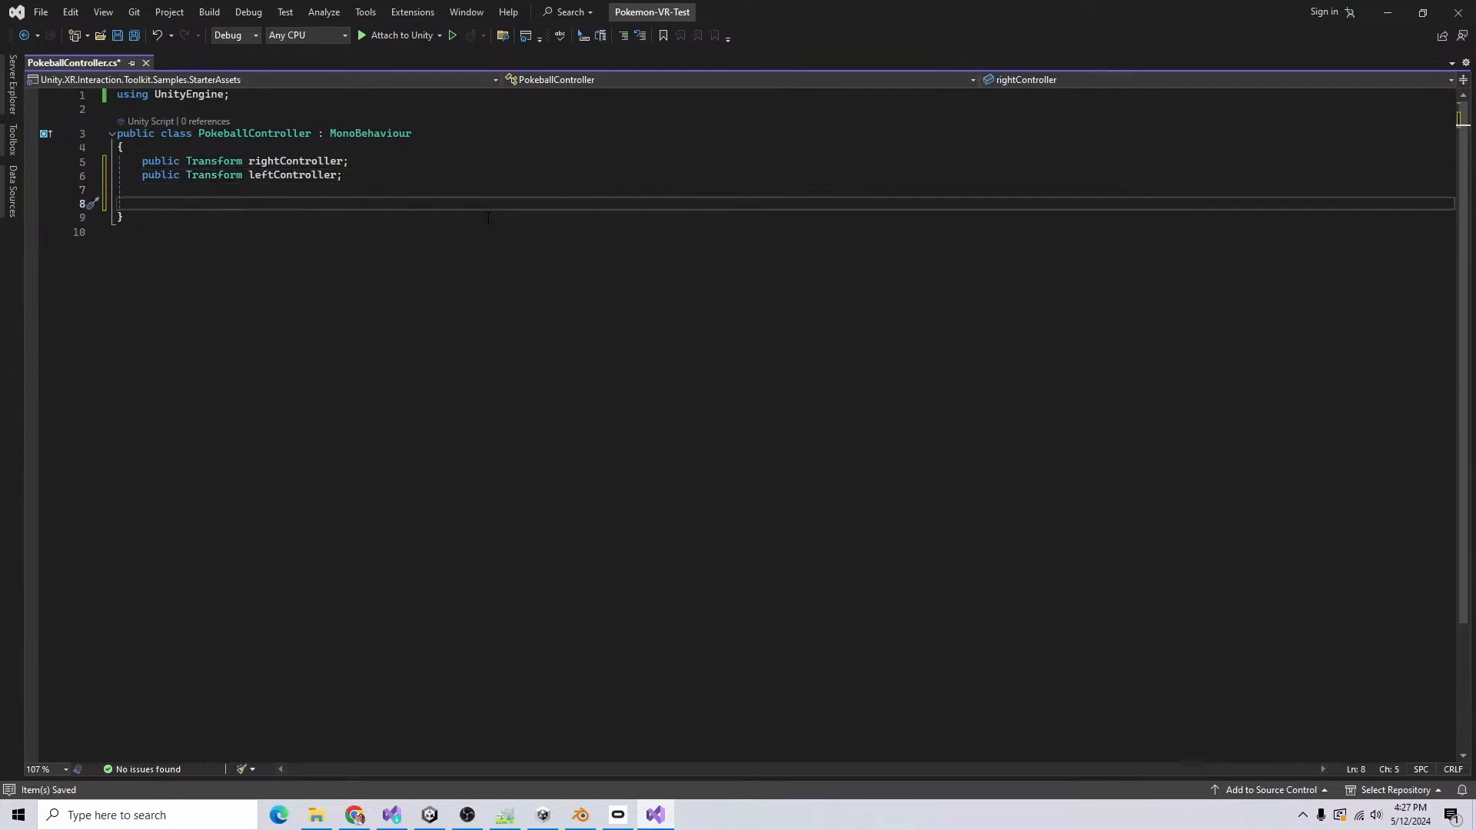
pyautogui.write('public void SnapToRightHand() {')
pyautogui.press('Return')
pyautogui.write('transform.position = rightController.position;')
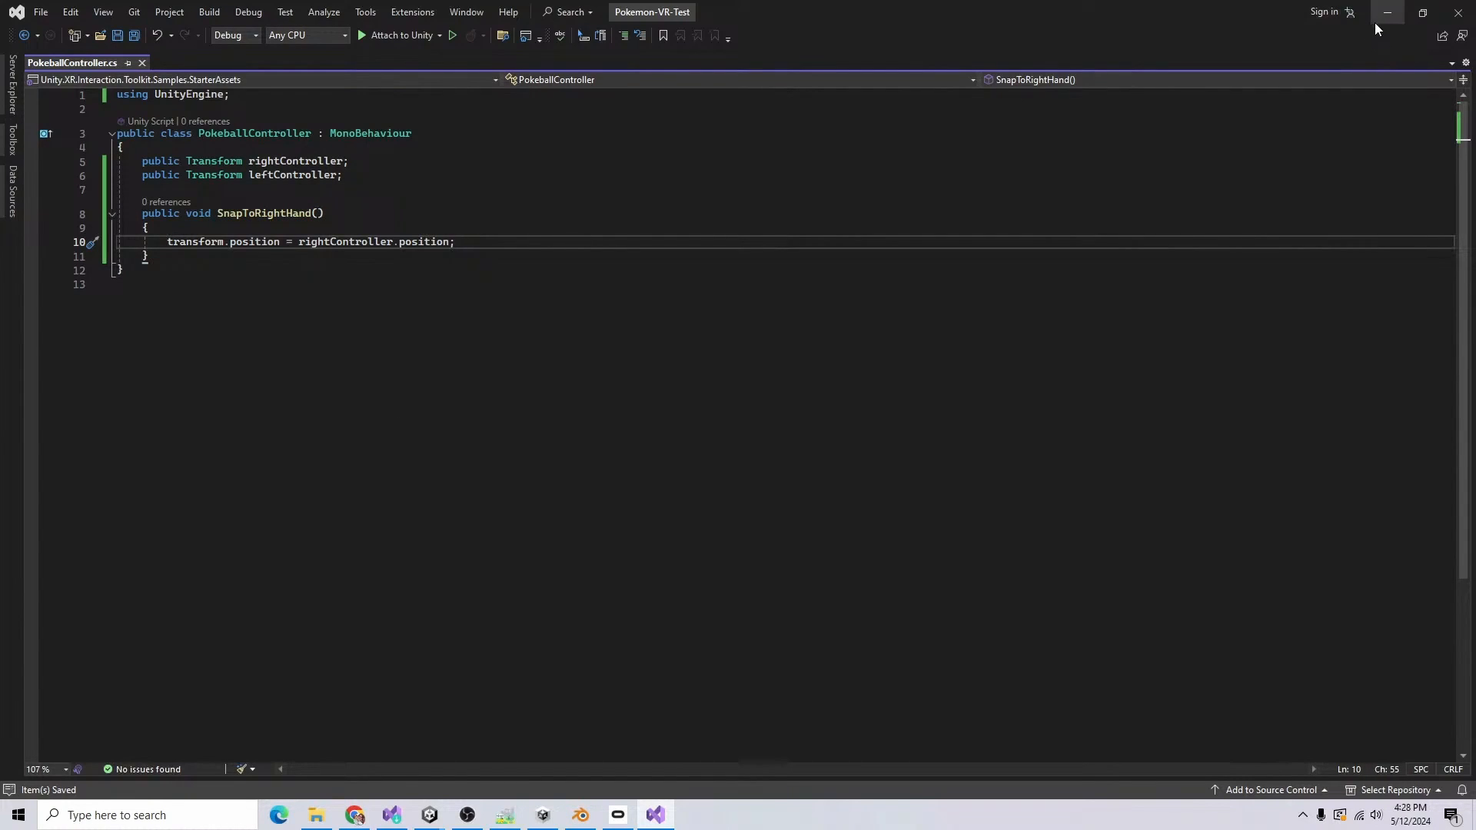
# Step: Back in Unity, assign the Right and Left Controller transforms to Pokeball's script and bind Select Entered to PokeballController.SnapToRightHand
pyautogui.click(1376, 23)
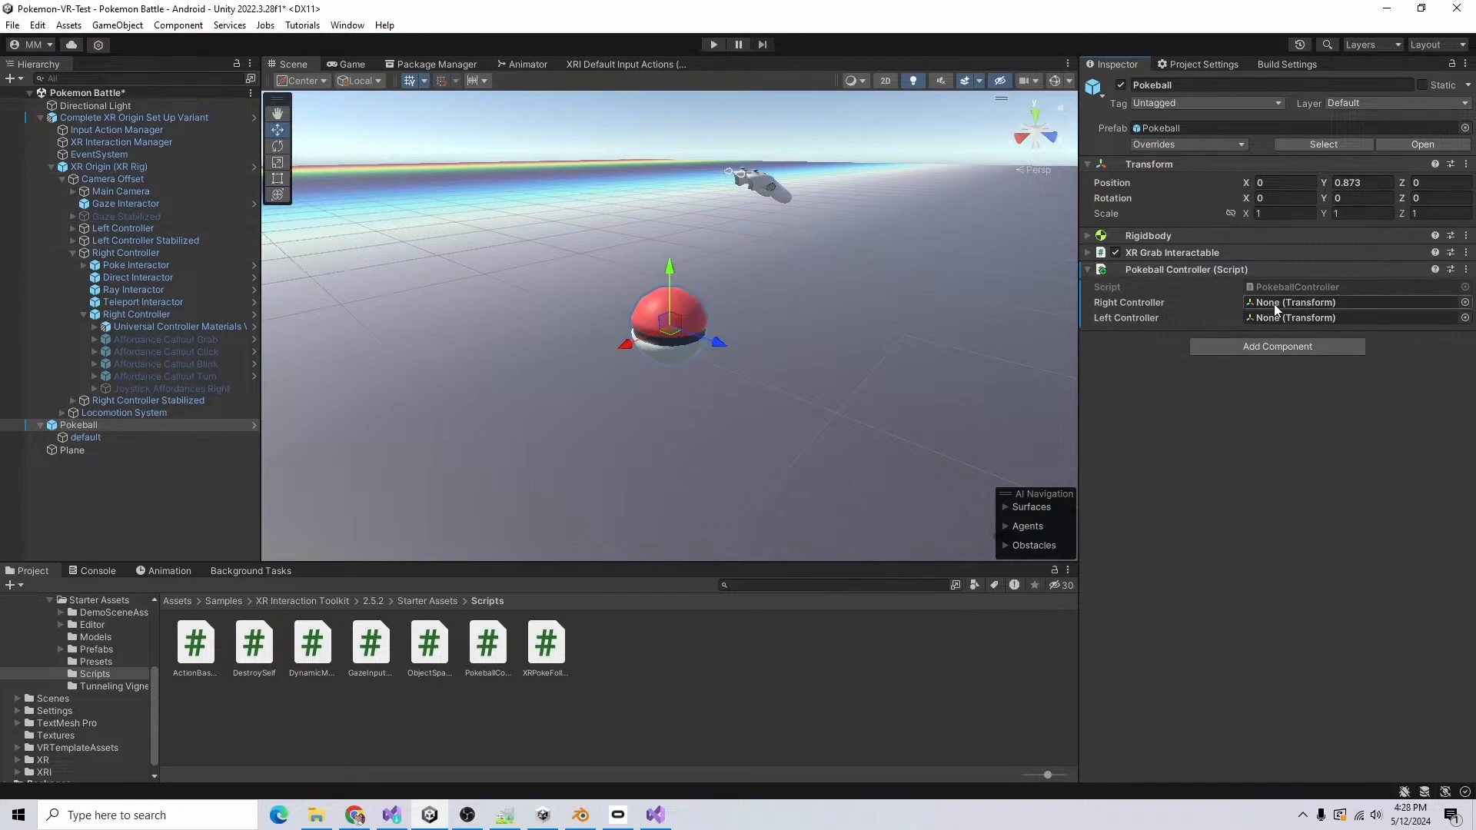
pyautogui.moveTo(123, 253); pyautogui.dragTo(1290, 309)
pyautogui.hotkey('ctrl', 's')
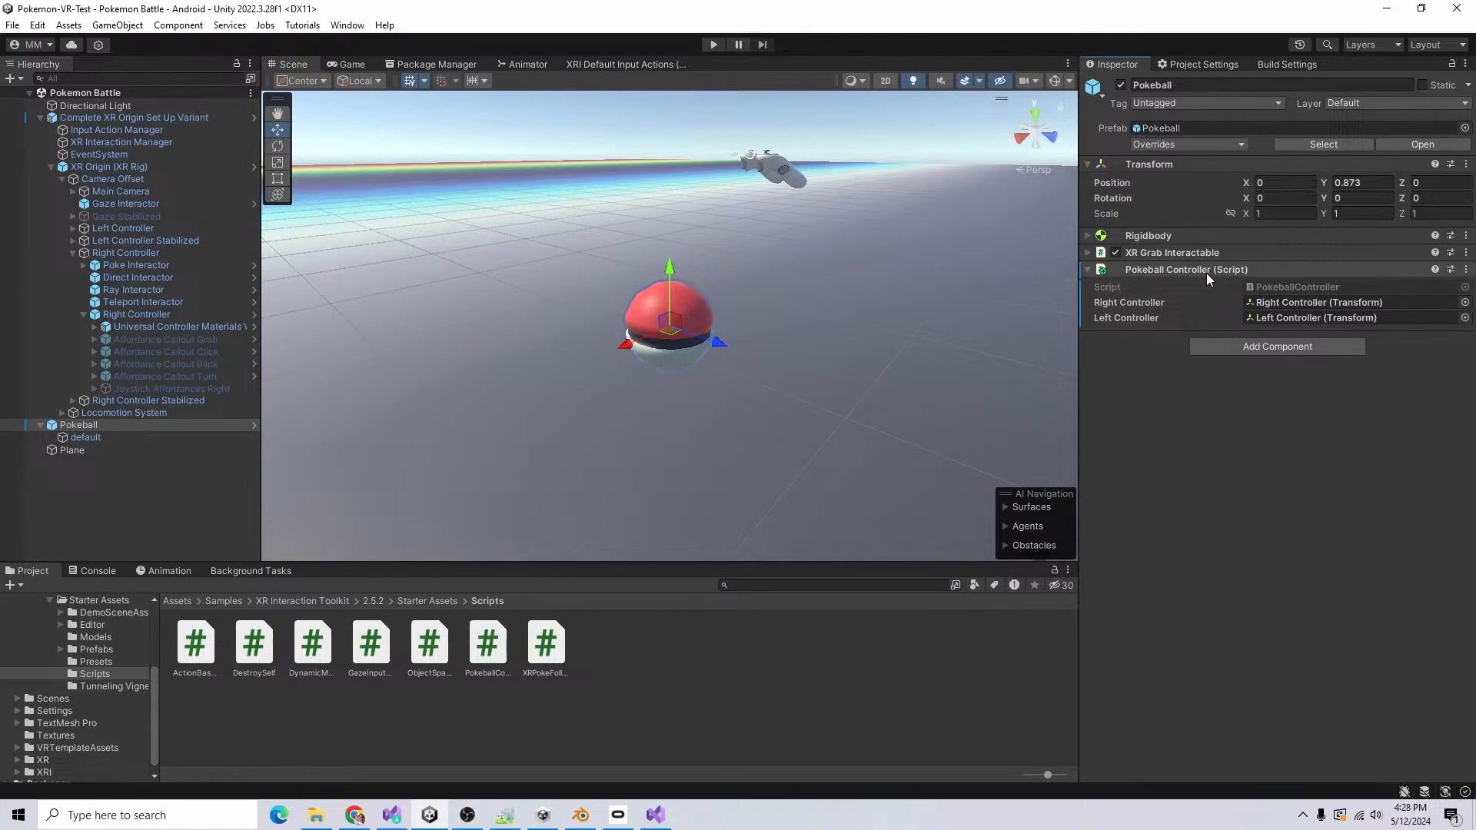
pyautogui.click(1207, 253)
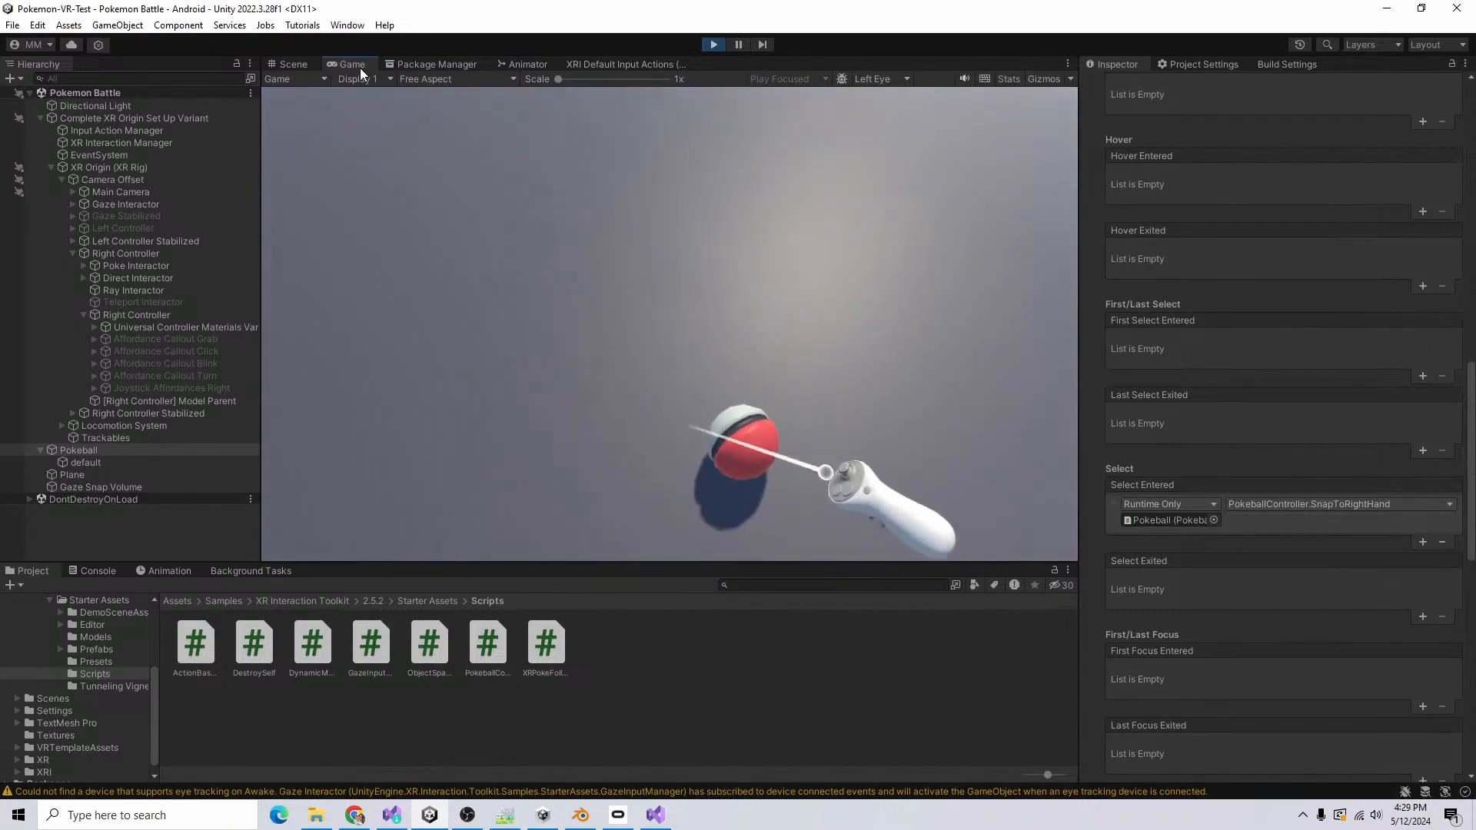
# Step: Try the Instantaneous movement type on Pokeball's XR Grab Interactable during play, and stop the play-test
pyautogui.scroll(15, 1307, 360)
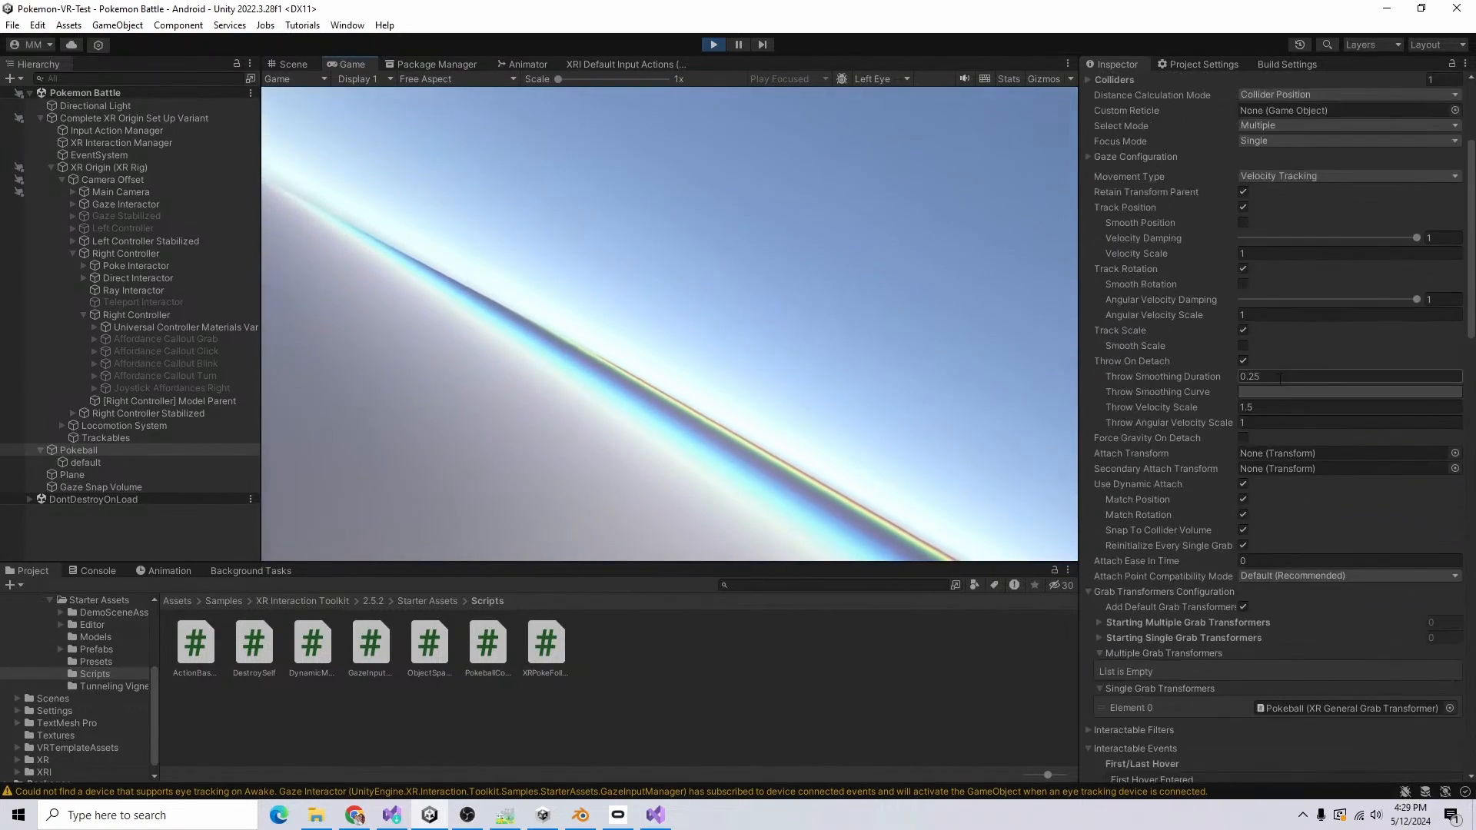
pyautogui.click(1268, 376)
pyautogui.click(1307, 390)
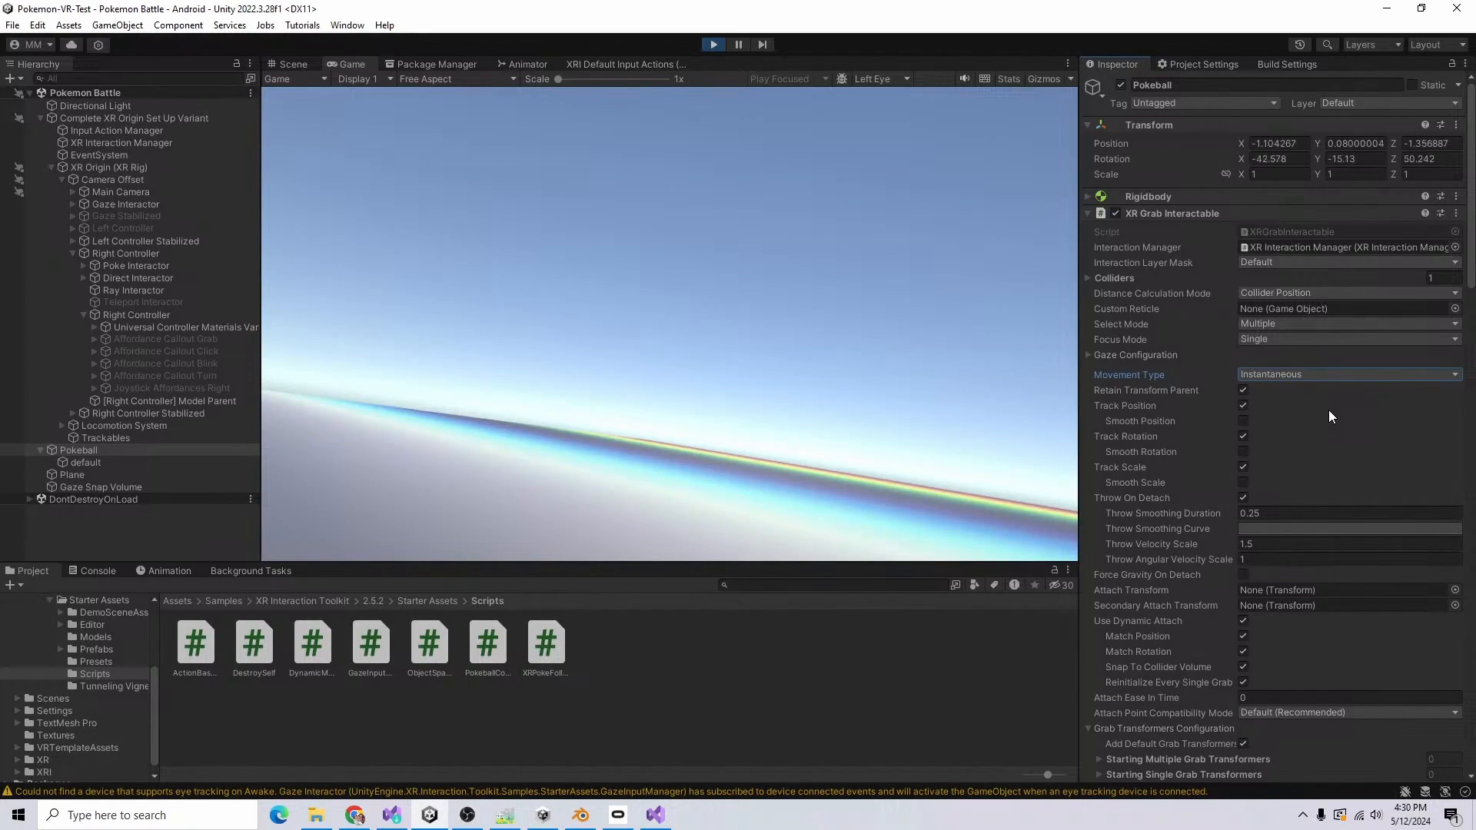
pyautogui.click(713, 43)
# Step: Turn off Use Dynamic Attach on Pokeball's XR Grab Interactable and play-test the scene
pyautogui.scroll(-8, 1185, 445)
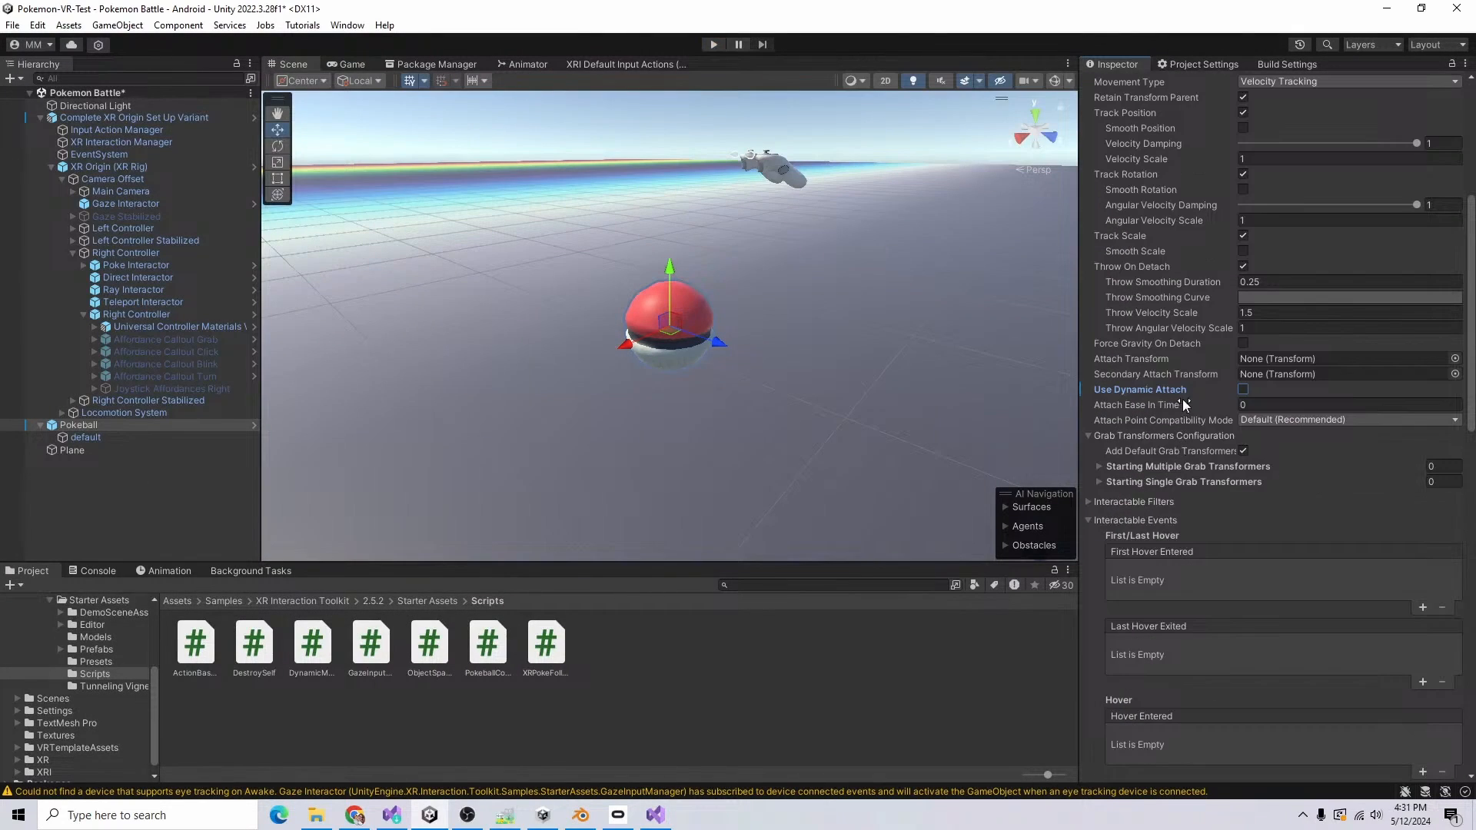
pyautogui.click(713, 44)
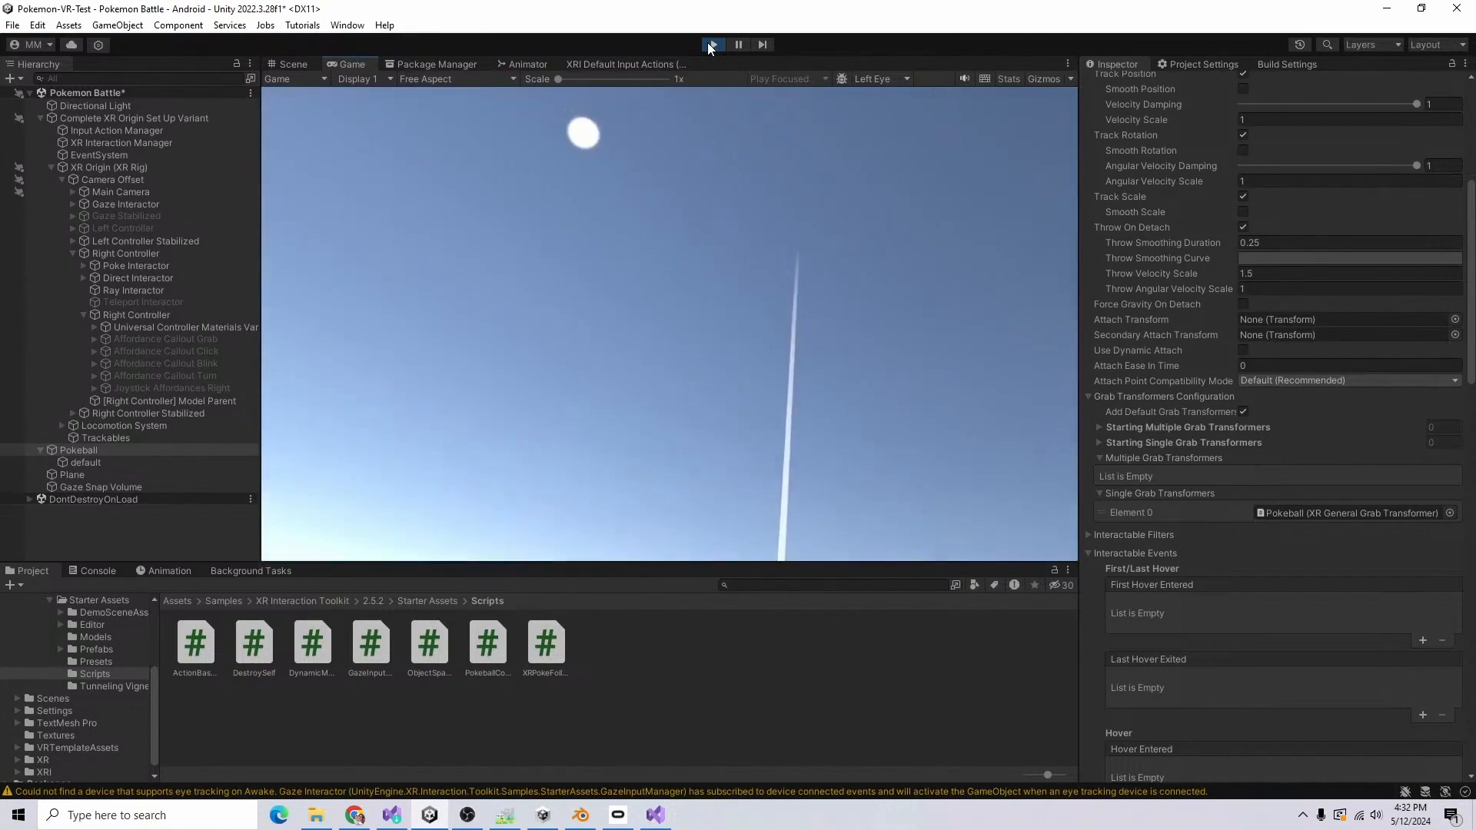
pyautogui.click(712, 45)
# Step: Open SampleScene from the Scenes folder and play-test its grabbable objects
pyautogui.scroll(-9, 1233, 423)
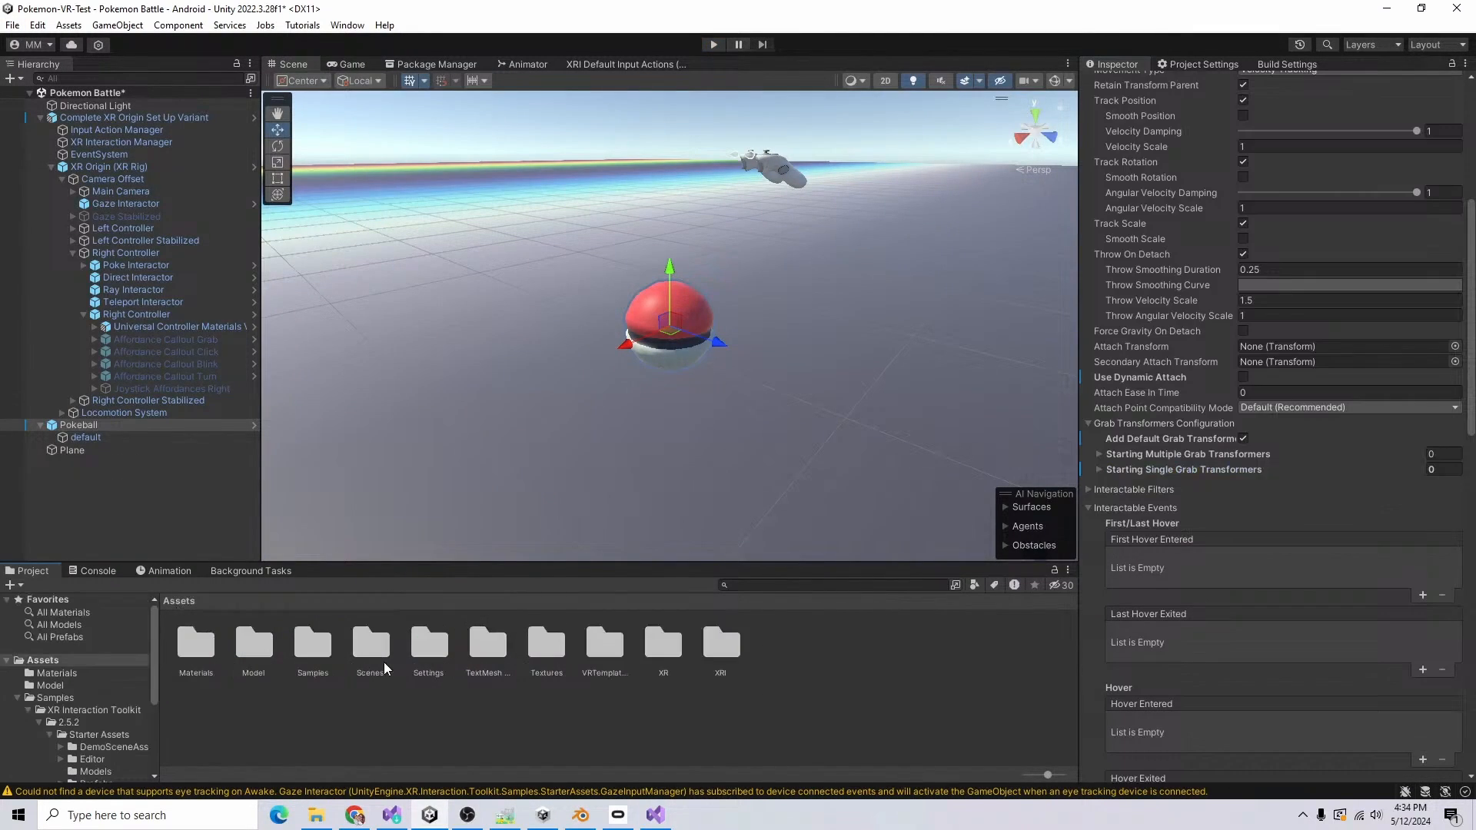
pyautogui.doubleClick(385, 652)
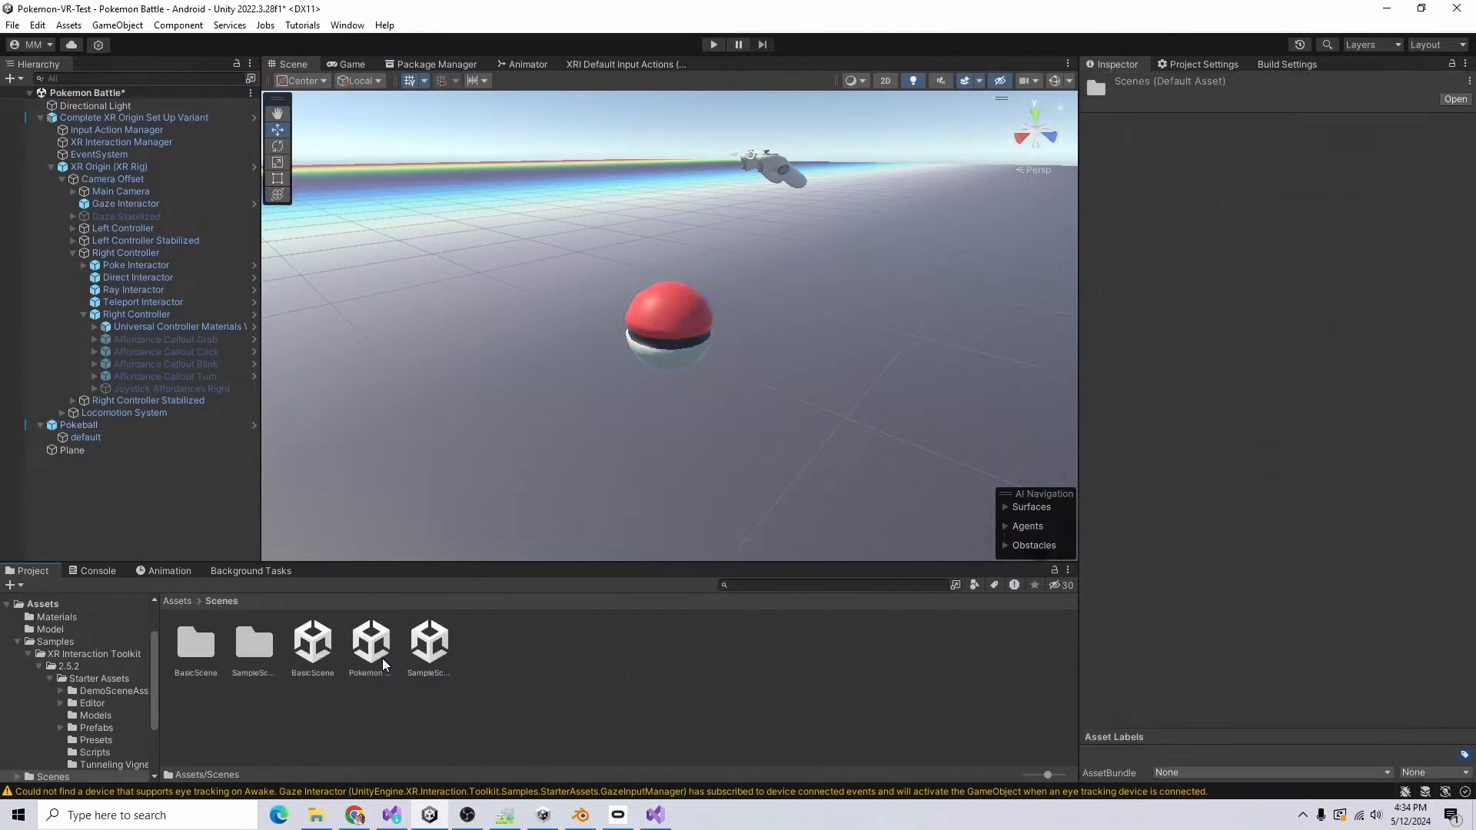
pyautogui.doubleClick(431, 646)
pyautogui.click(713, 434)
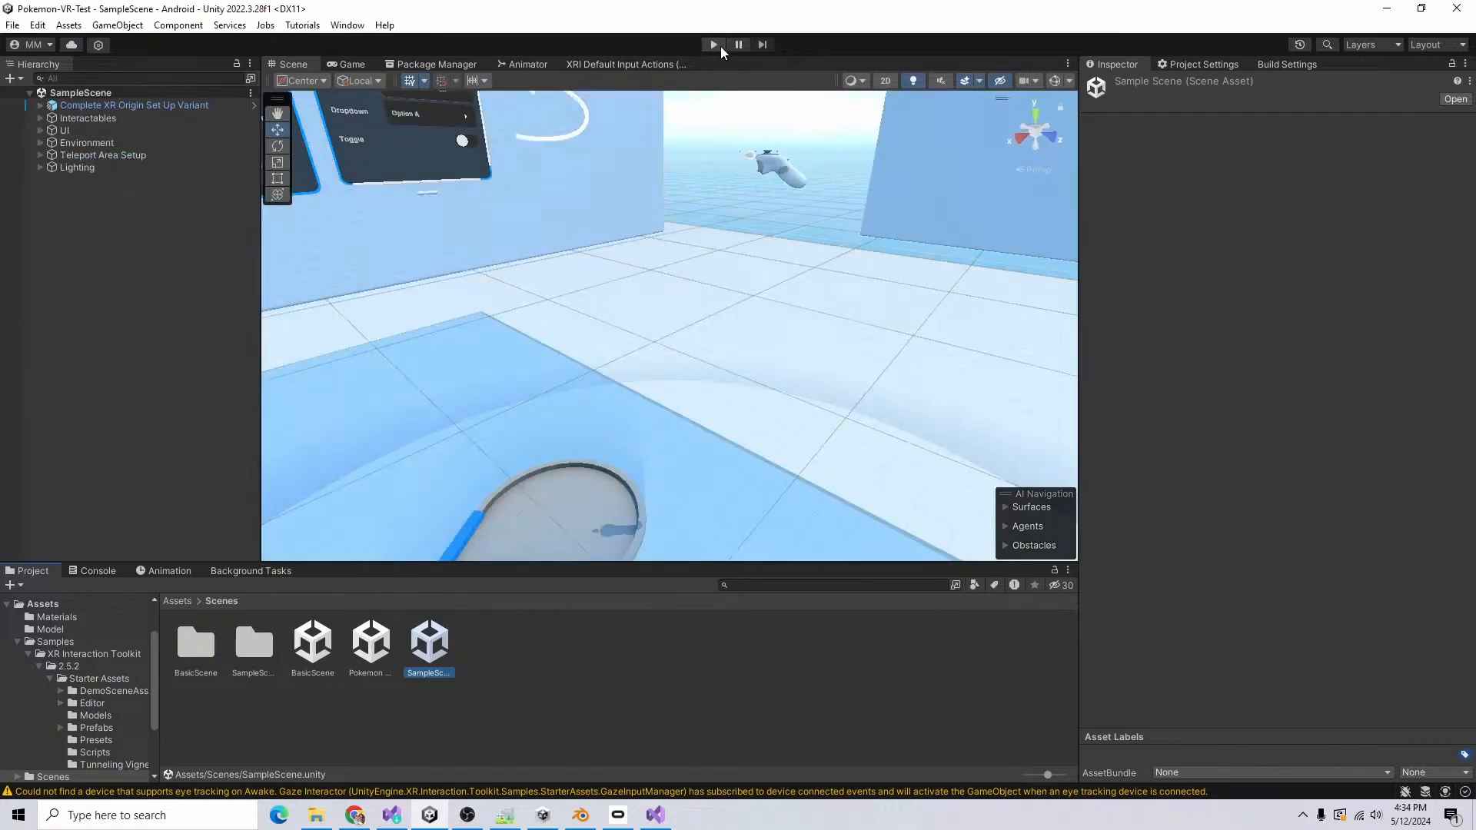
pyautogui.click(720, 46)
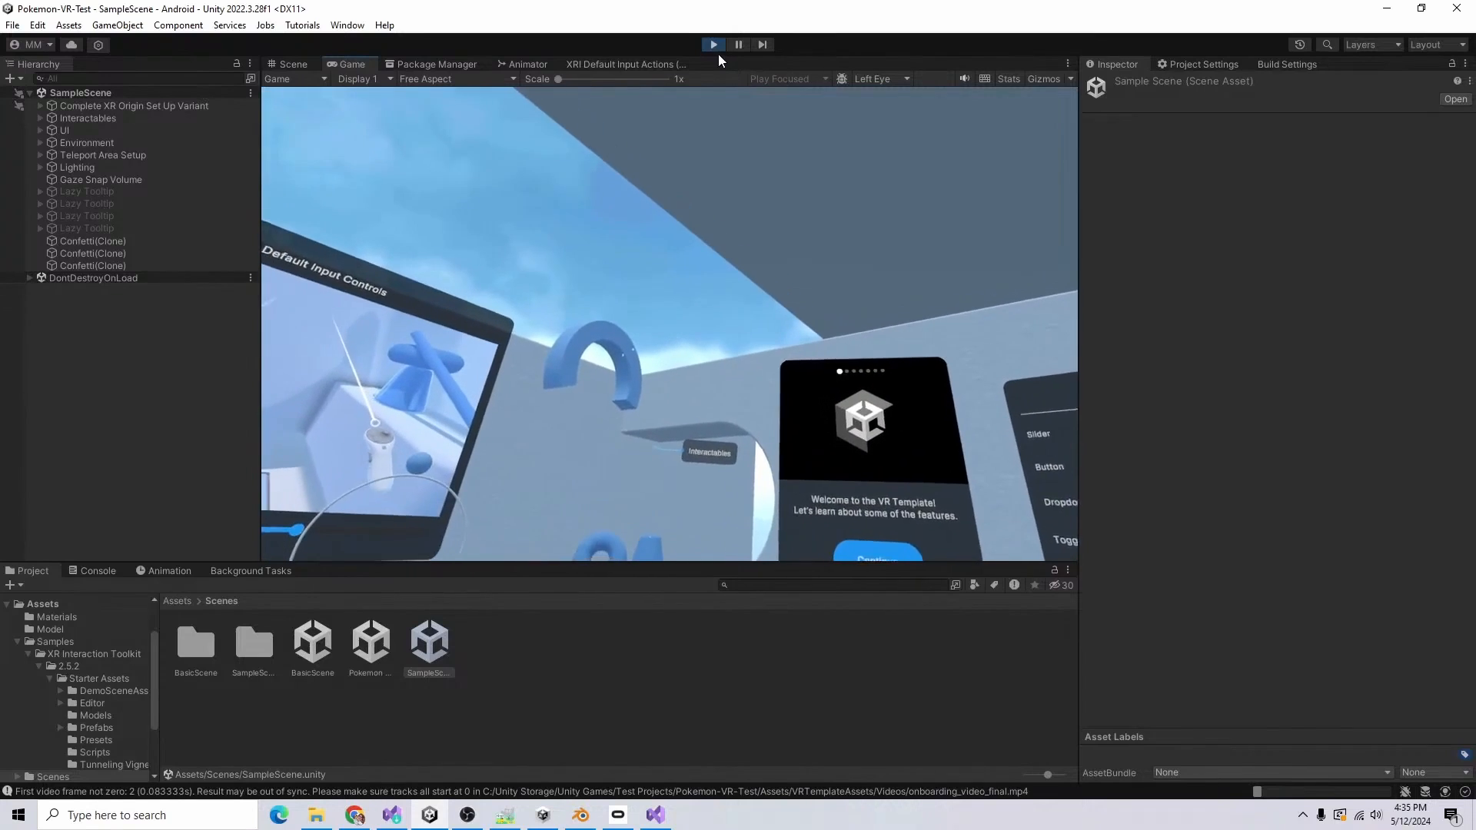
pyautogui.click(714, 44)
# Step: Examine the XR Grab Interactable settings of Blaster under Interactables, including its Movement Type options
pyautogui.press('f')
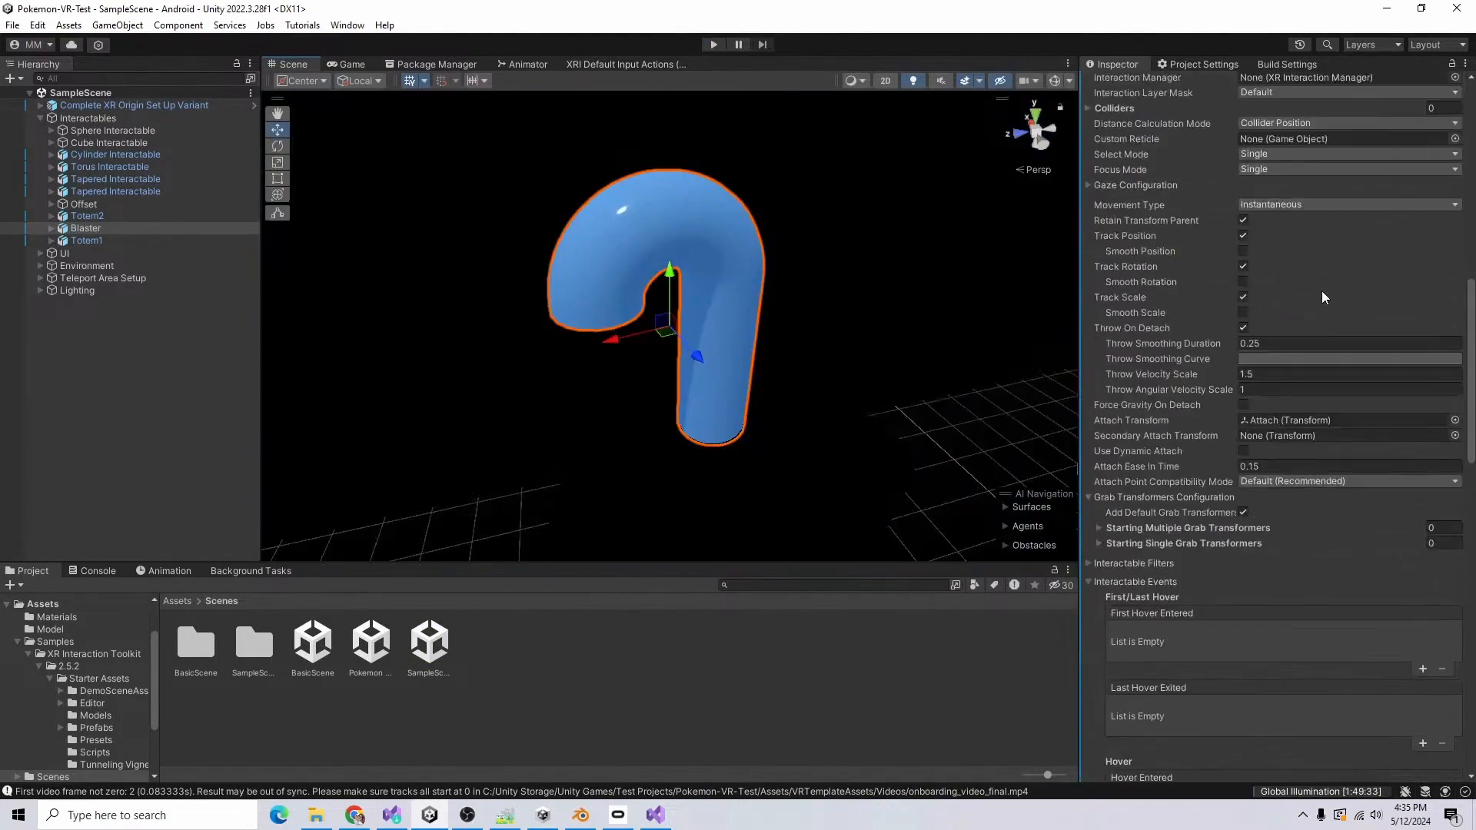
pyautogui.scroll(-17, 1321, 290)
pyautogui.click(1344, 457)
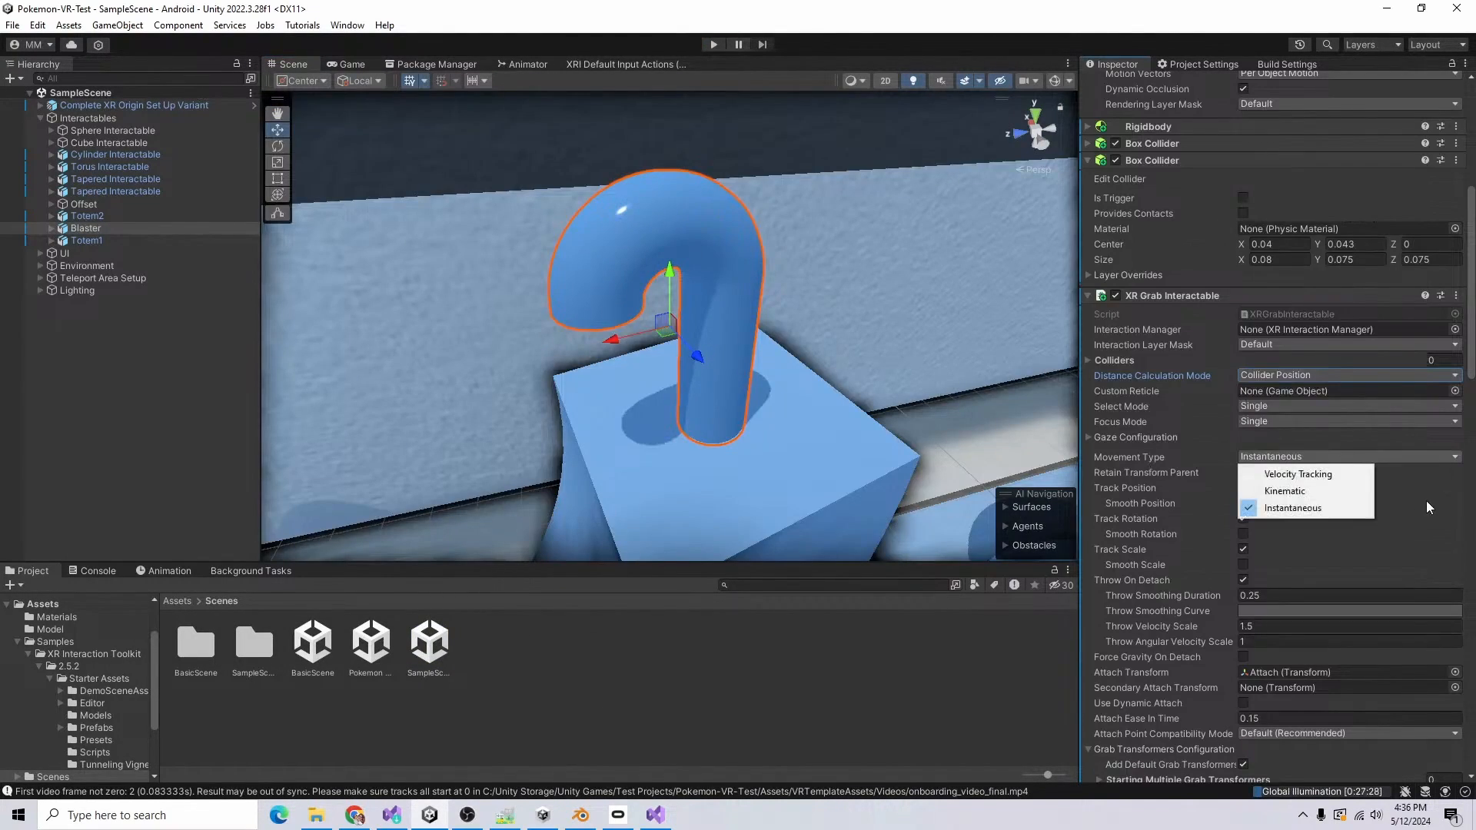
pyautogui.click(1426, 502)
# Step: Reopen the Pokemon Battle scene, set Pokeball's Movement Type to Instantaneous, save, and play-test the scene
pyautogui.doubleClick(371, 642)
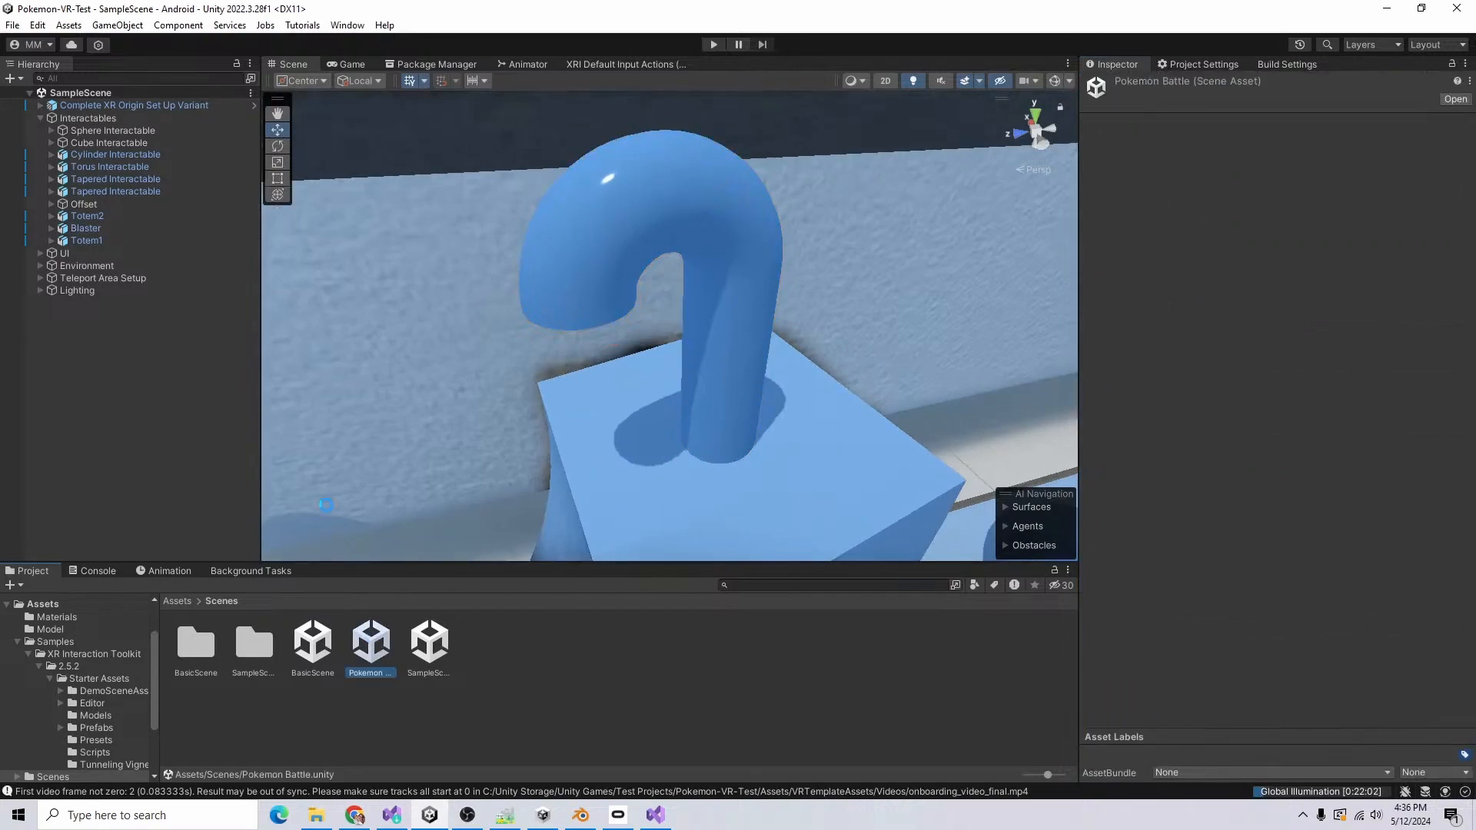
pyautogui.click(84, 130)
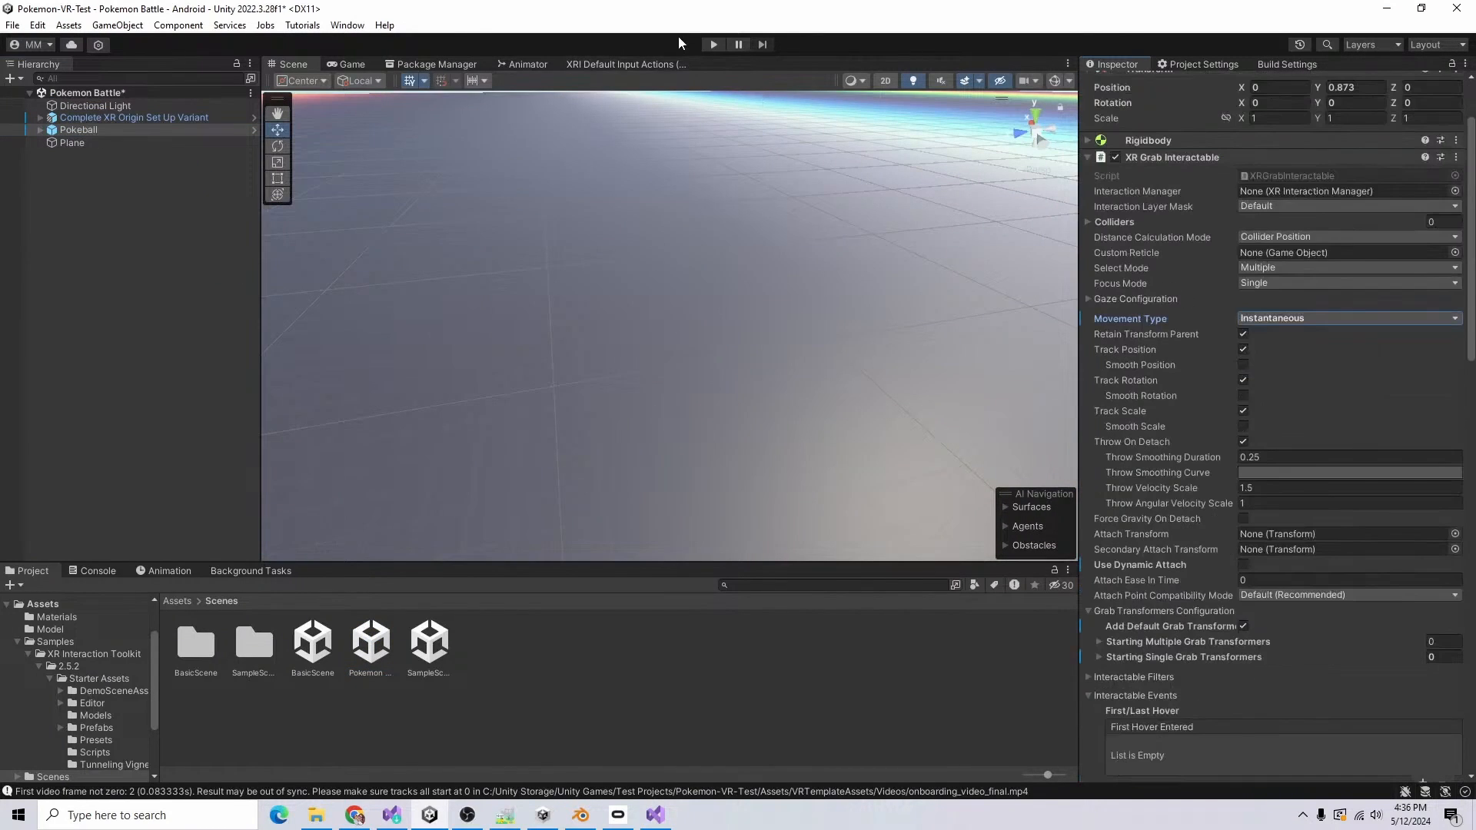
pyautogui.hotkey('ctrl', 's')
pyautogui.click(712, 45)
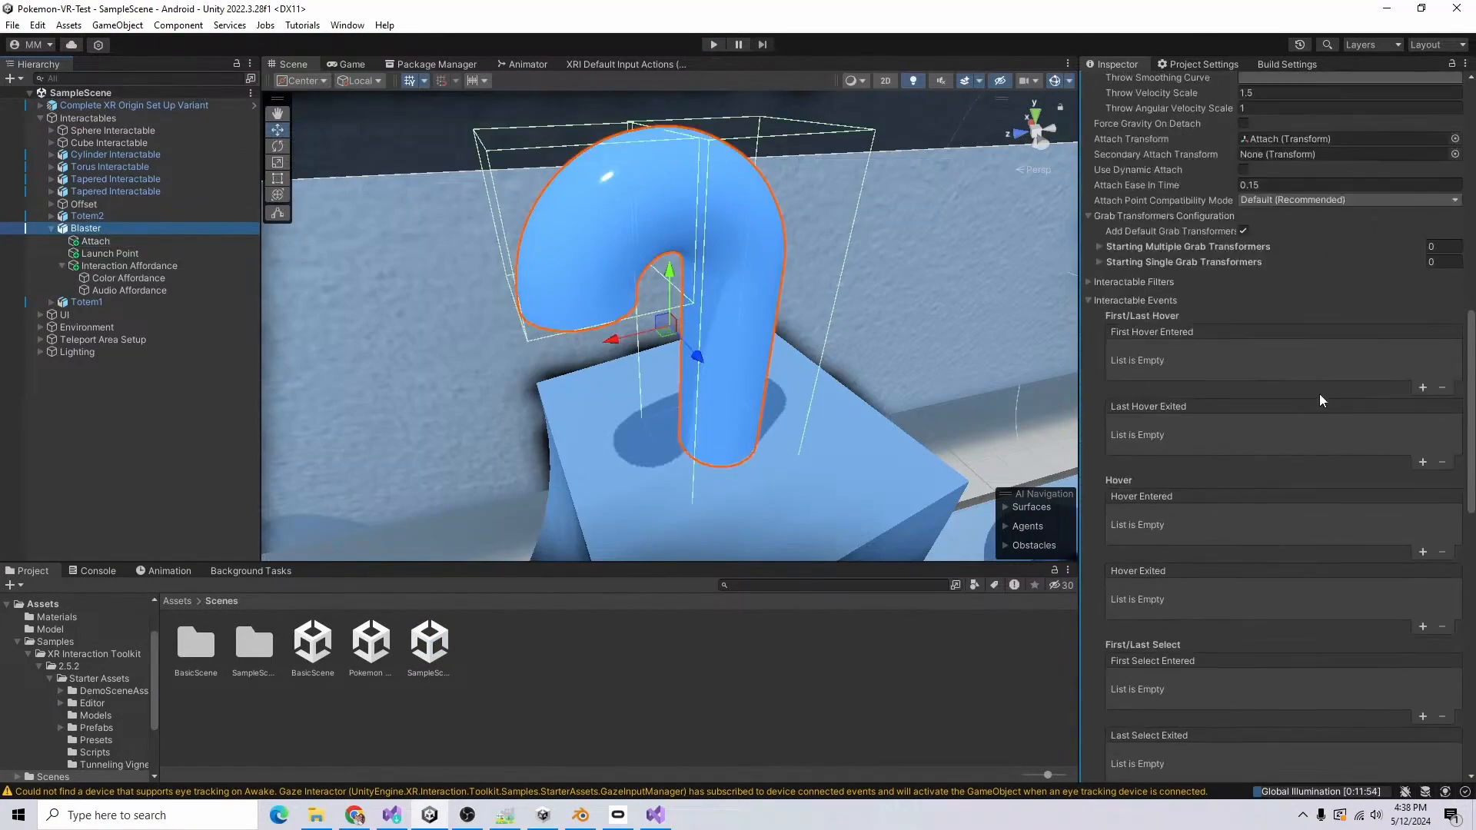
# Step: Review Blaster's Attach child and the RayAttachModifier script, and replace Pokeball's controller script with Ray Attach Modifier in Pokemon Battle
pyautogui.scroll(-3, 1300, 395)
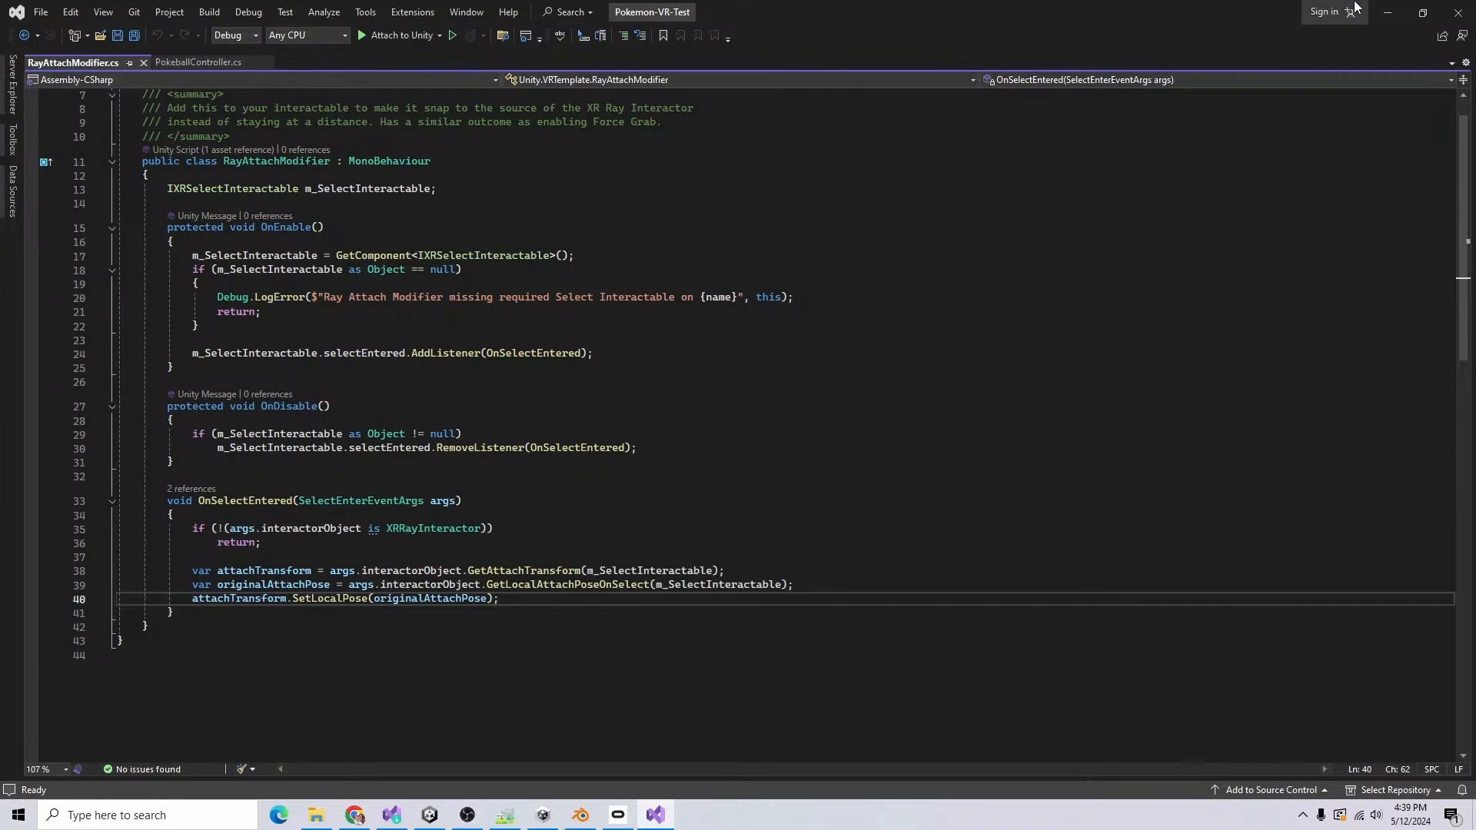
pyautogui.click(1396, 14)
pyautogui.click(53, 641)
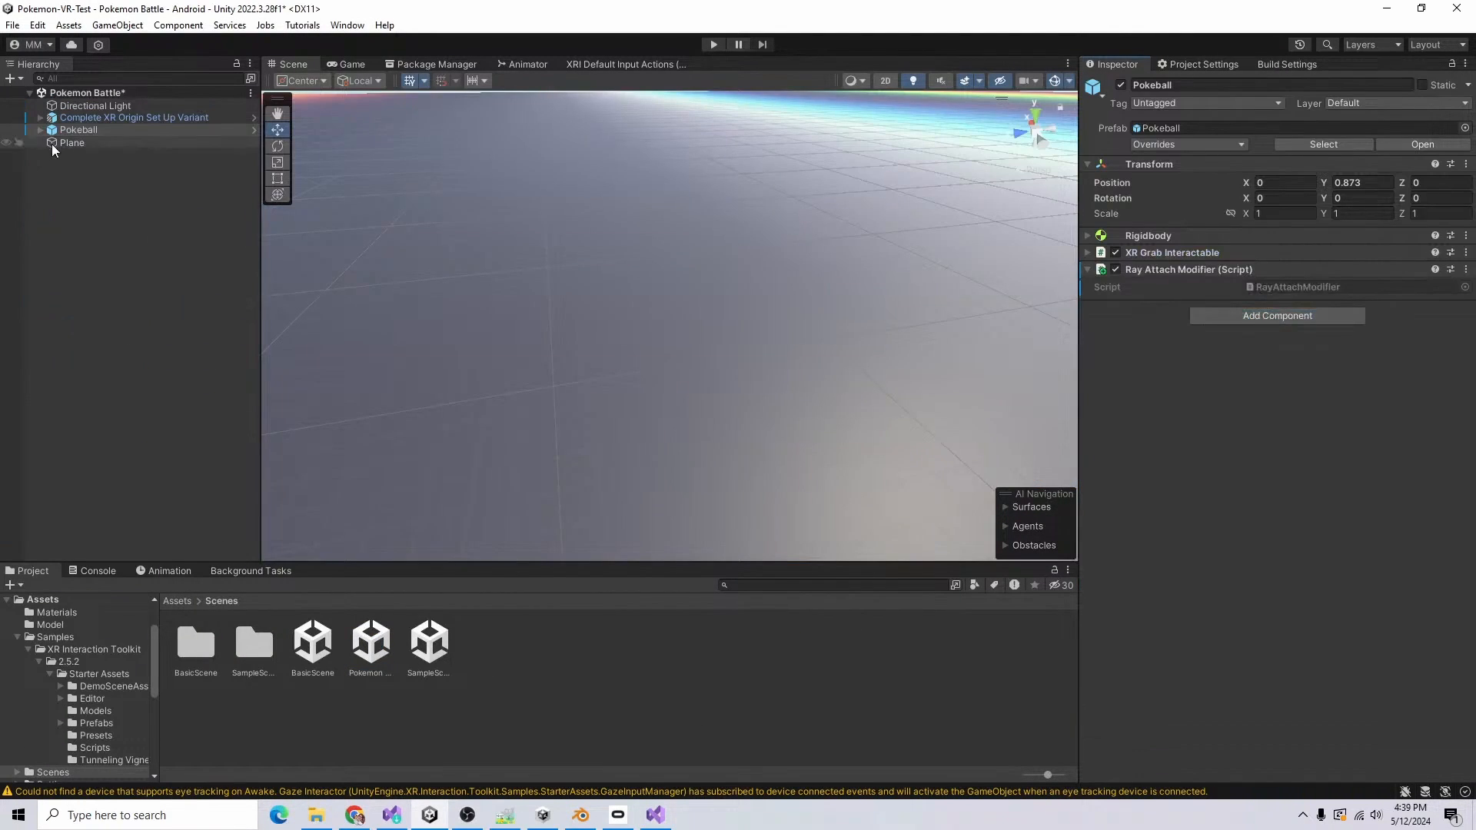
# Step: Create an empty child object named Attach under Pokeball and save the scene
pyautogui.rightClick(76, 130)
pyautogui.click(205, 367)
pyautogui.write('Attach')
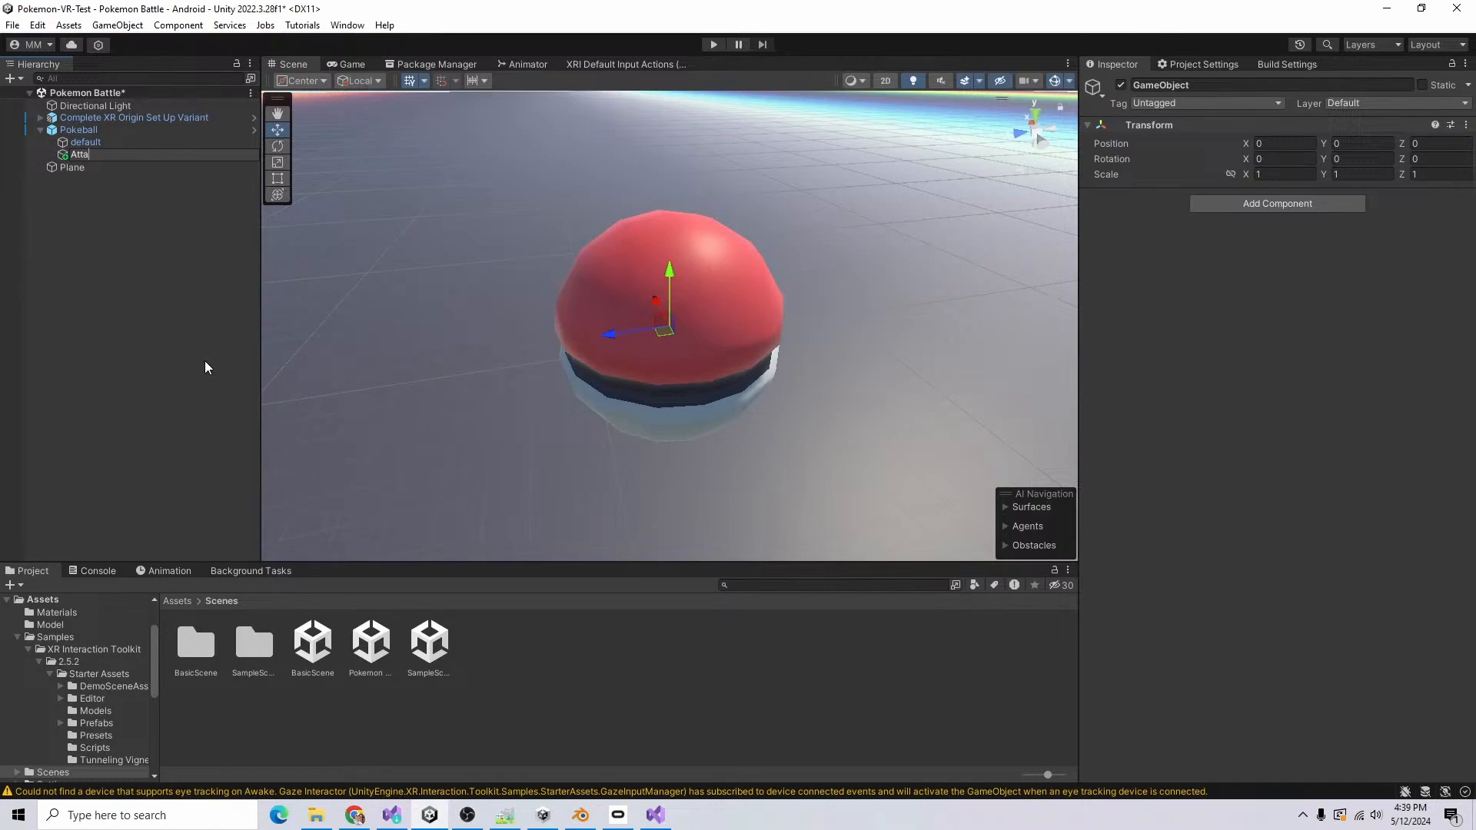
pyautogui.press('Return')
pyautogui.hotkey('ctrl', 's')
# Step: Play-test the scene with Attach deactivated, and reactivate Attach with its X position at -0.0891
pyautogui.click(1123, 85)
pyautogui.hotkey('ctrl', 'p')
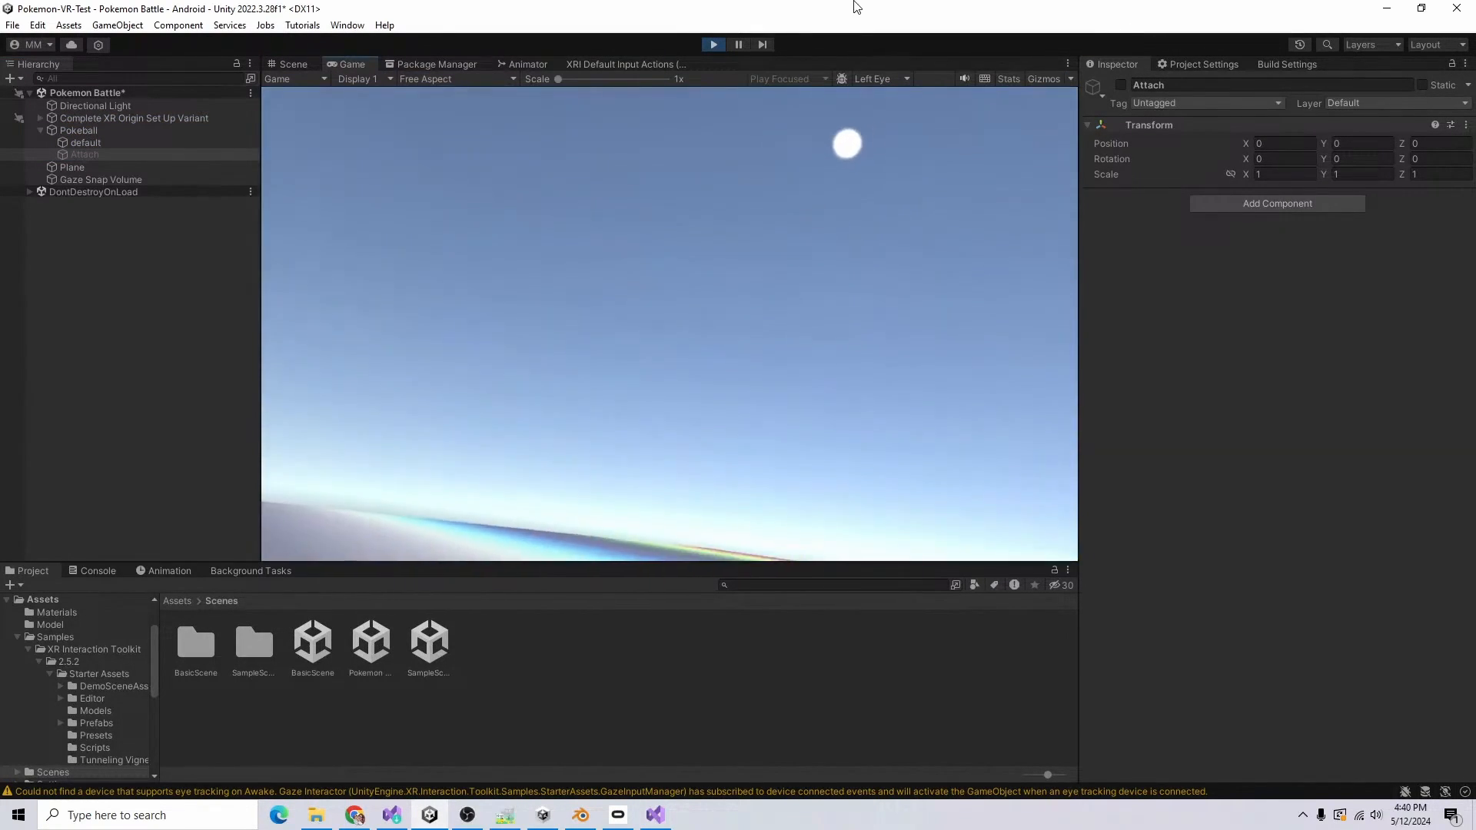
pyautogui.hotkey('ctrl', 'p')
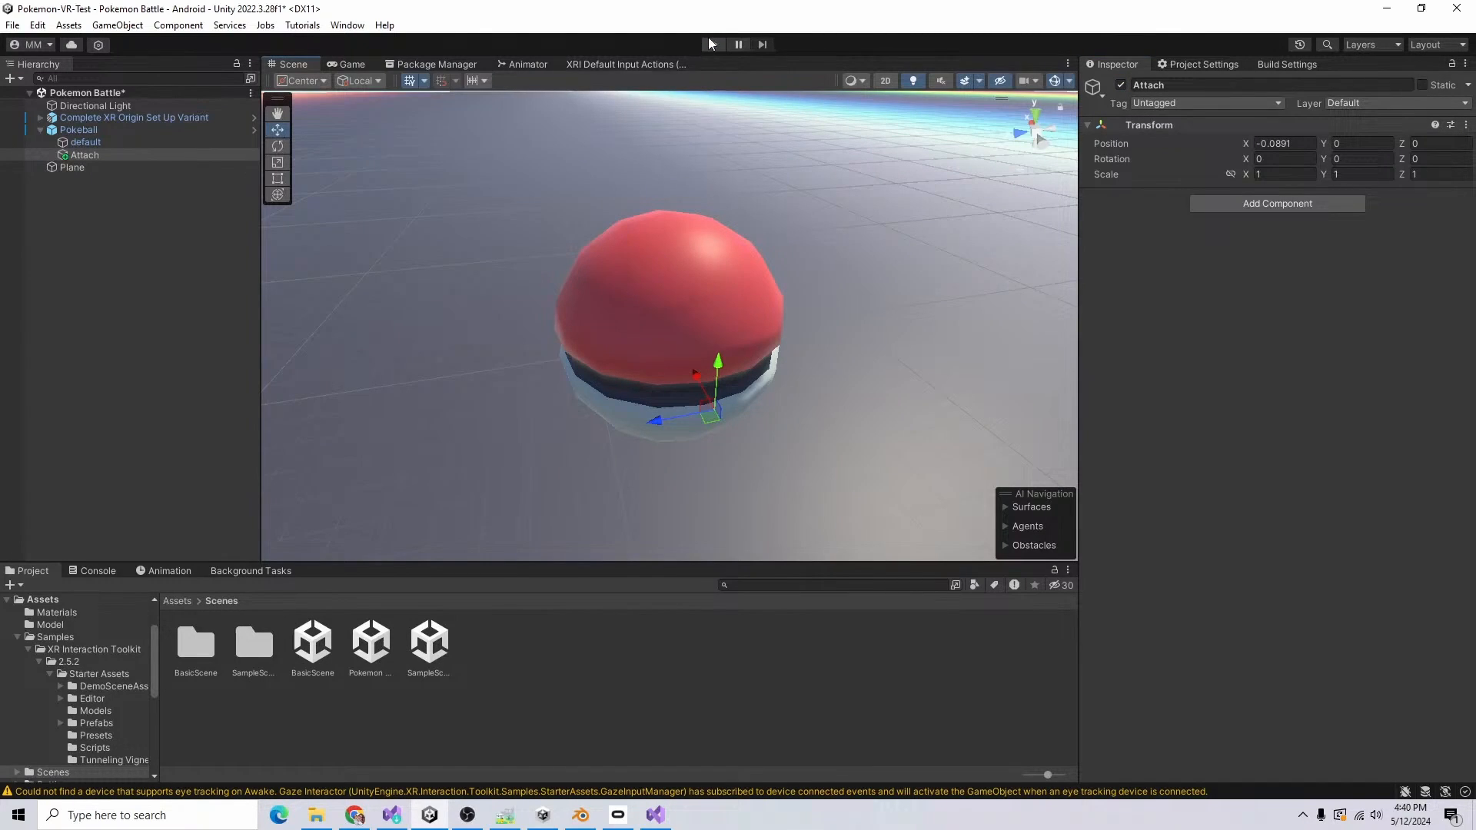
# Step: Set Throw Velocity Scale to 0.5 on Pokeball's XR Grab Interactable and play-test the scene
pyautogui.click(1278, 293)
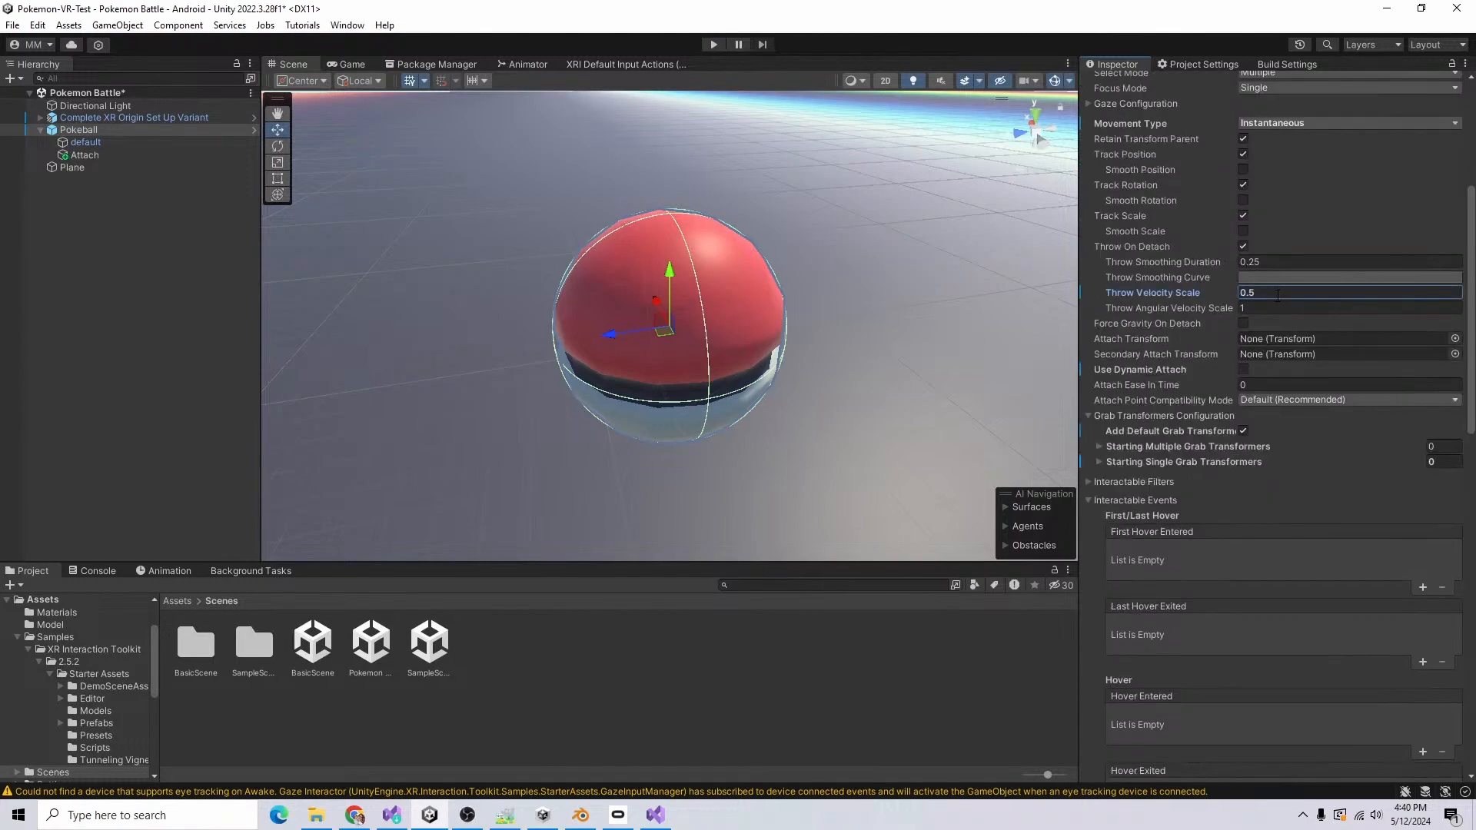
pyautogui.hotkey('ctrl', 'p')
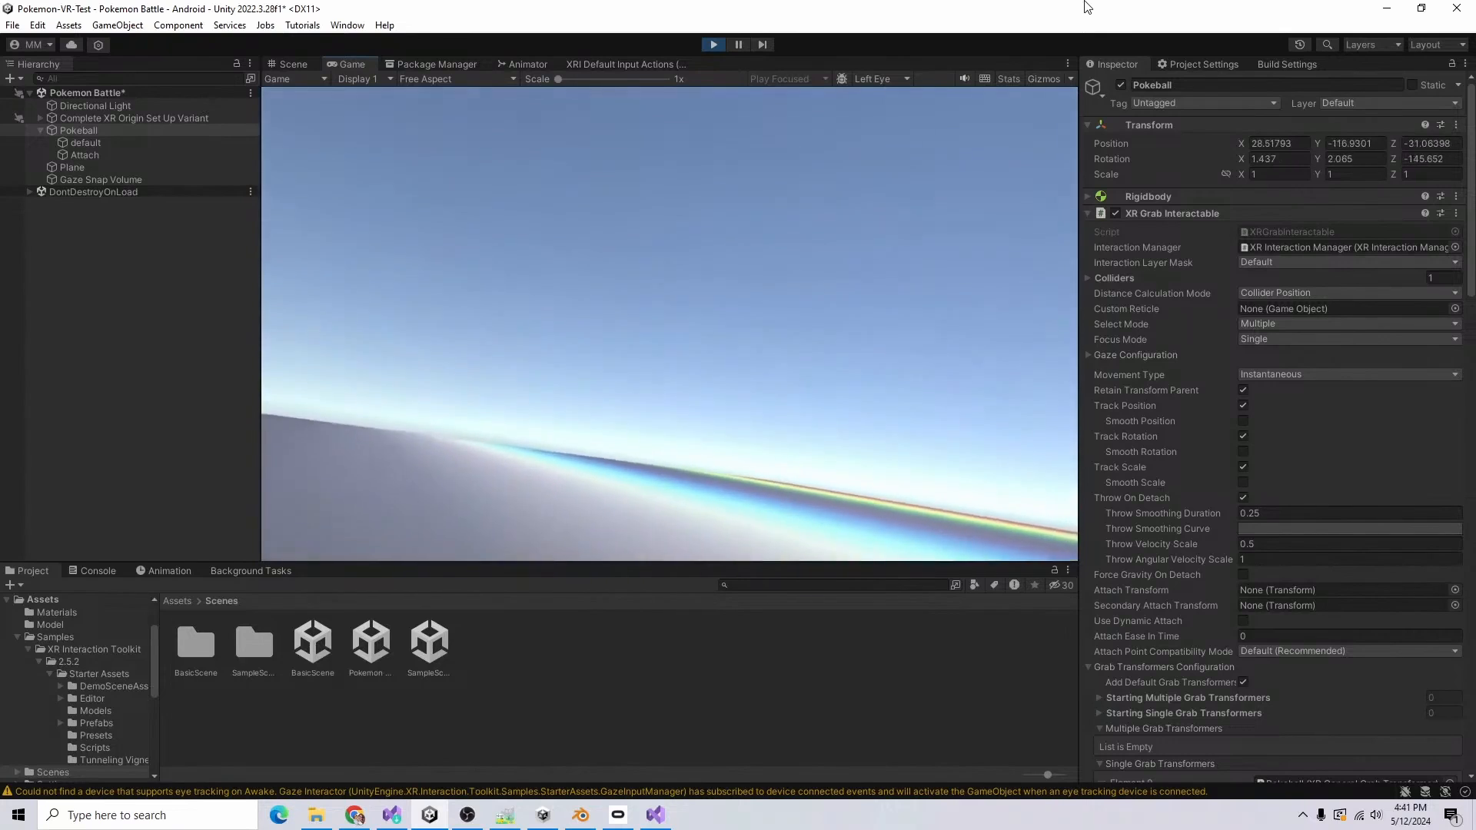
pyautogui.click(713, 45)
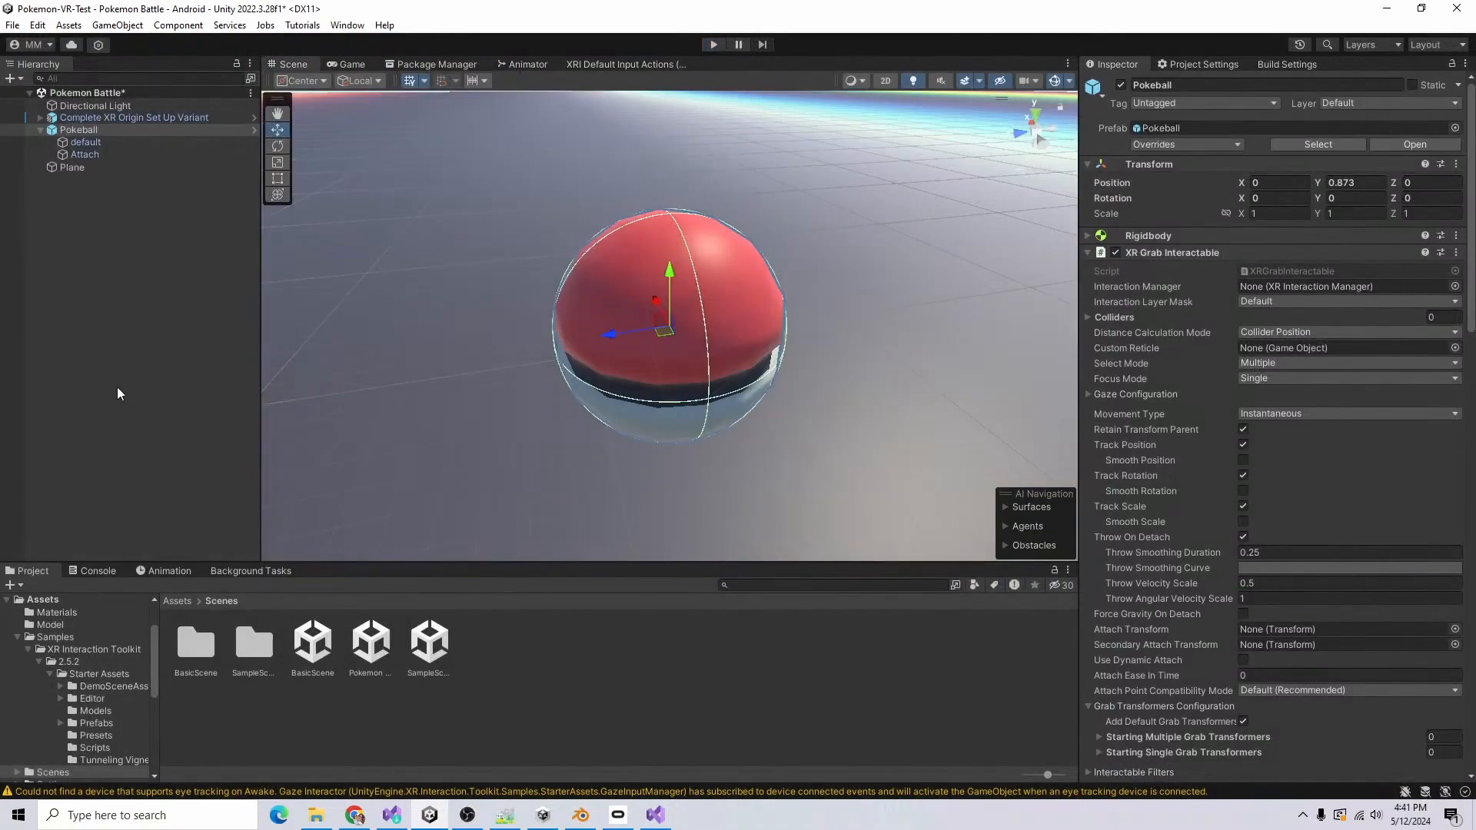
pyautogui.click(117, 386)
pyautogui.scroll(-10, 592, 436)
pyautogui.keyDown('alt'); pyautogui.moveTo(592, 437); pyautogui.dragTo(771, 277); pyautogui.keyUp('alt')
pyautogui.click(1056, 81)
pyautogui.keyDown('alt'); pyautogui.moveTo(644, 321); pyautogui.dragTo(1090, 421); pyautogui.keyUp('alt')
# Step: Switch to Blender, hide the Pokeball model, and add a cube flattened into a block divided into four quadrants
pyautogui.click(580, 815)
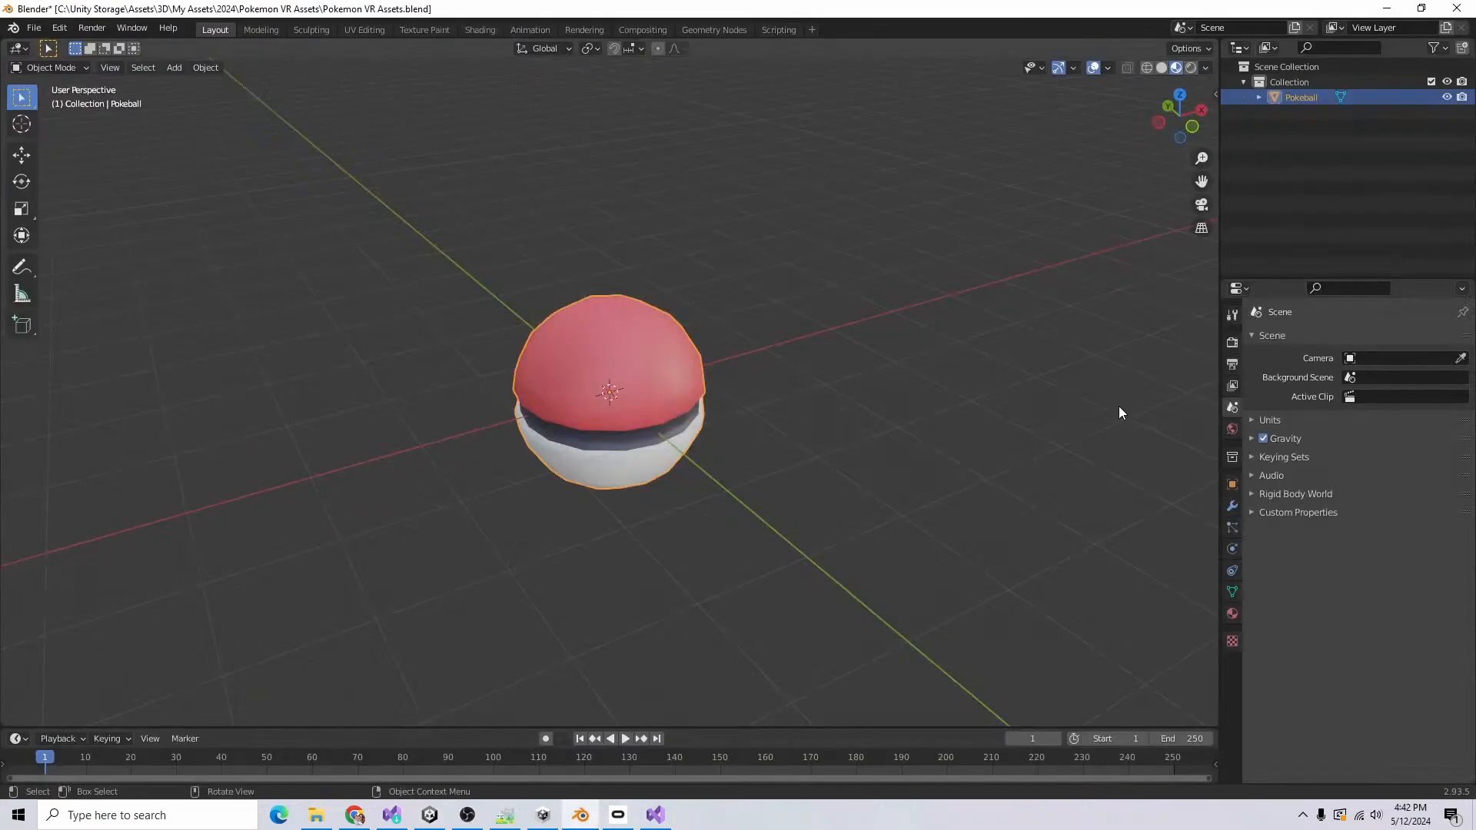
pyautogui.click(1432, 97)
pyautogui.click(172, 67)
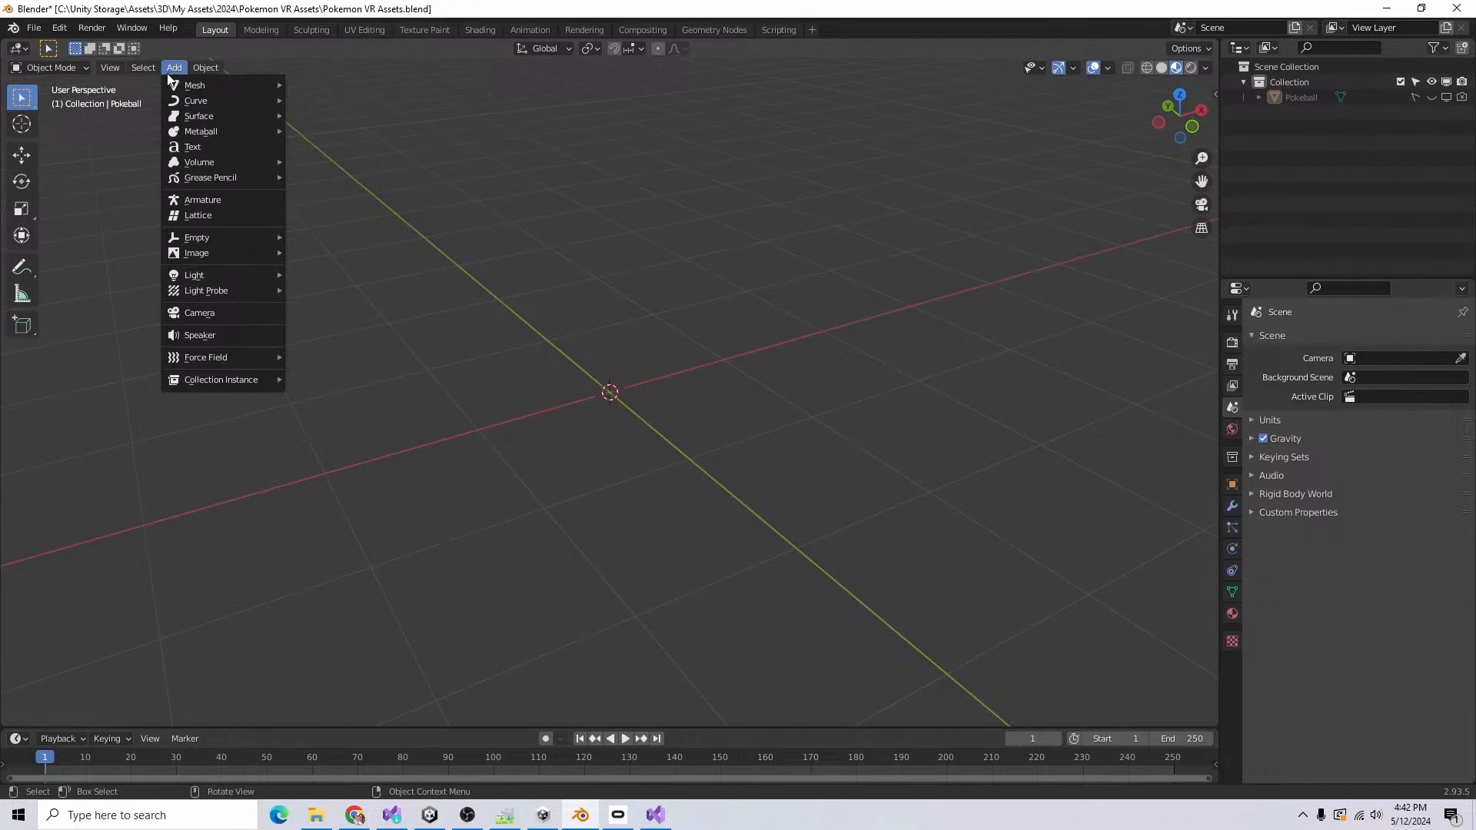
pyautogui.moveTo(195, 90)
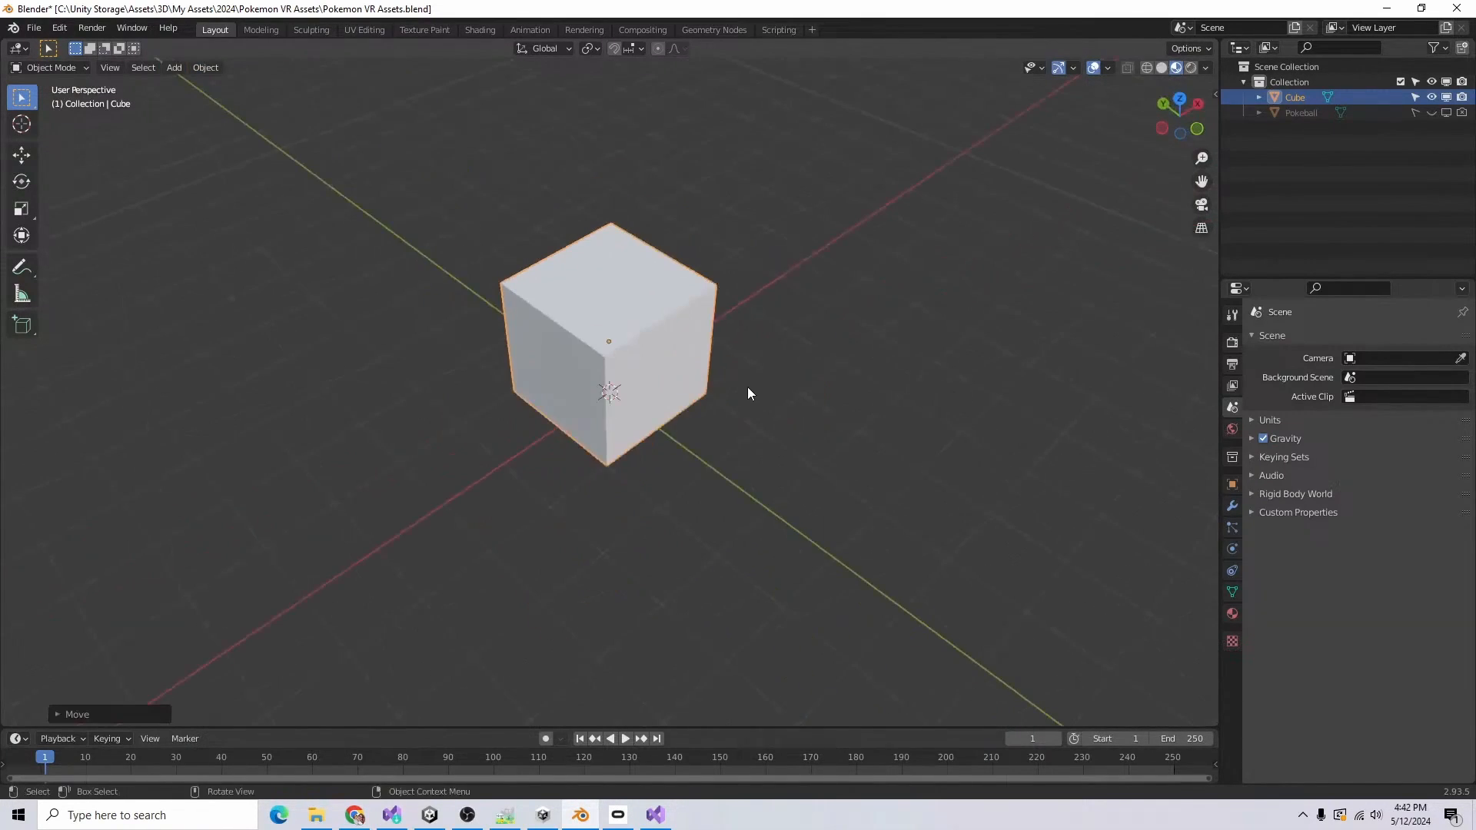
pyautogui.scroll(4, 715, 365)
pyautogui.scroll(-3, 682, 345)
pyautogui.moveTo(800, 564); pyautogui.dragTo(793, 546, button='middle')
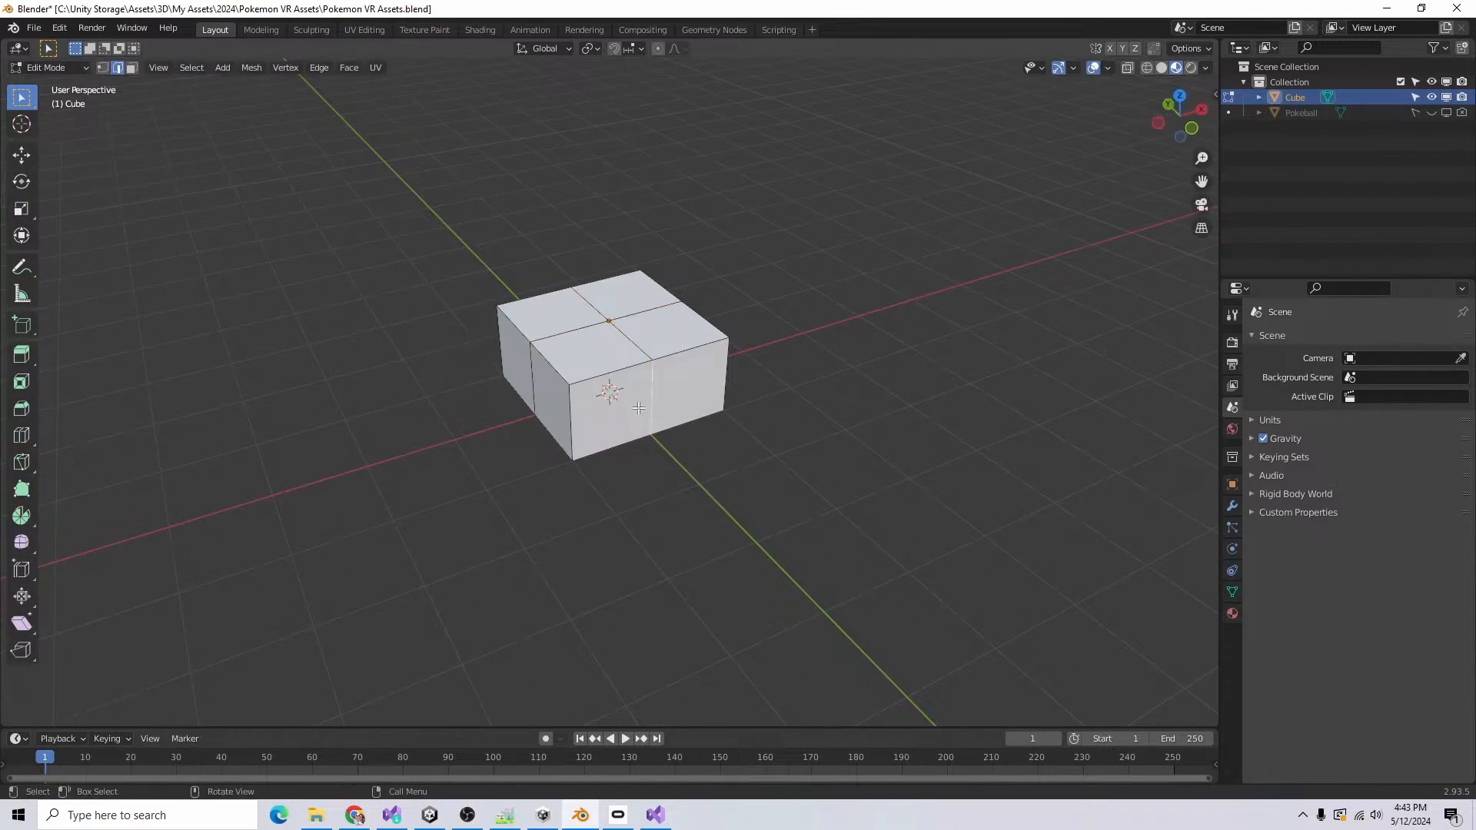
# Step: Extrude one half of the block's front side outward and scale its end face to start a tapered spike
pyautogui.press('3')
pyautogui.click(638, 407)
pyautogui.press('e')
pyautogui.click(674, 558)
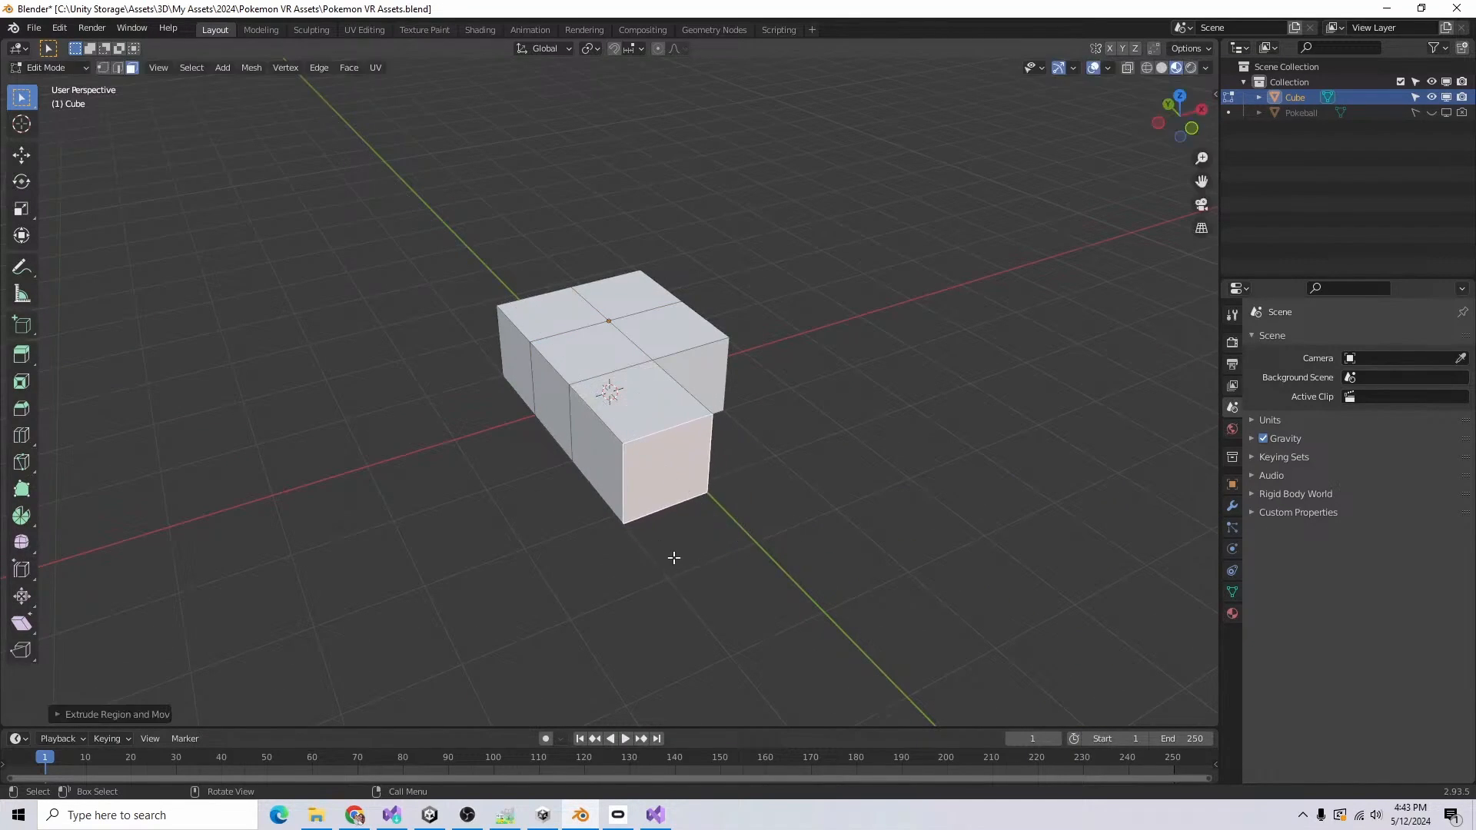
pyautogui.press('s')
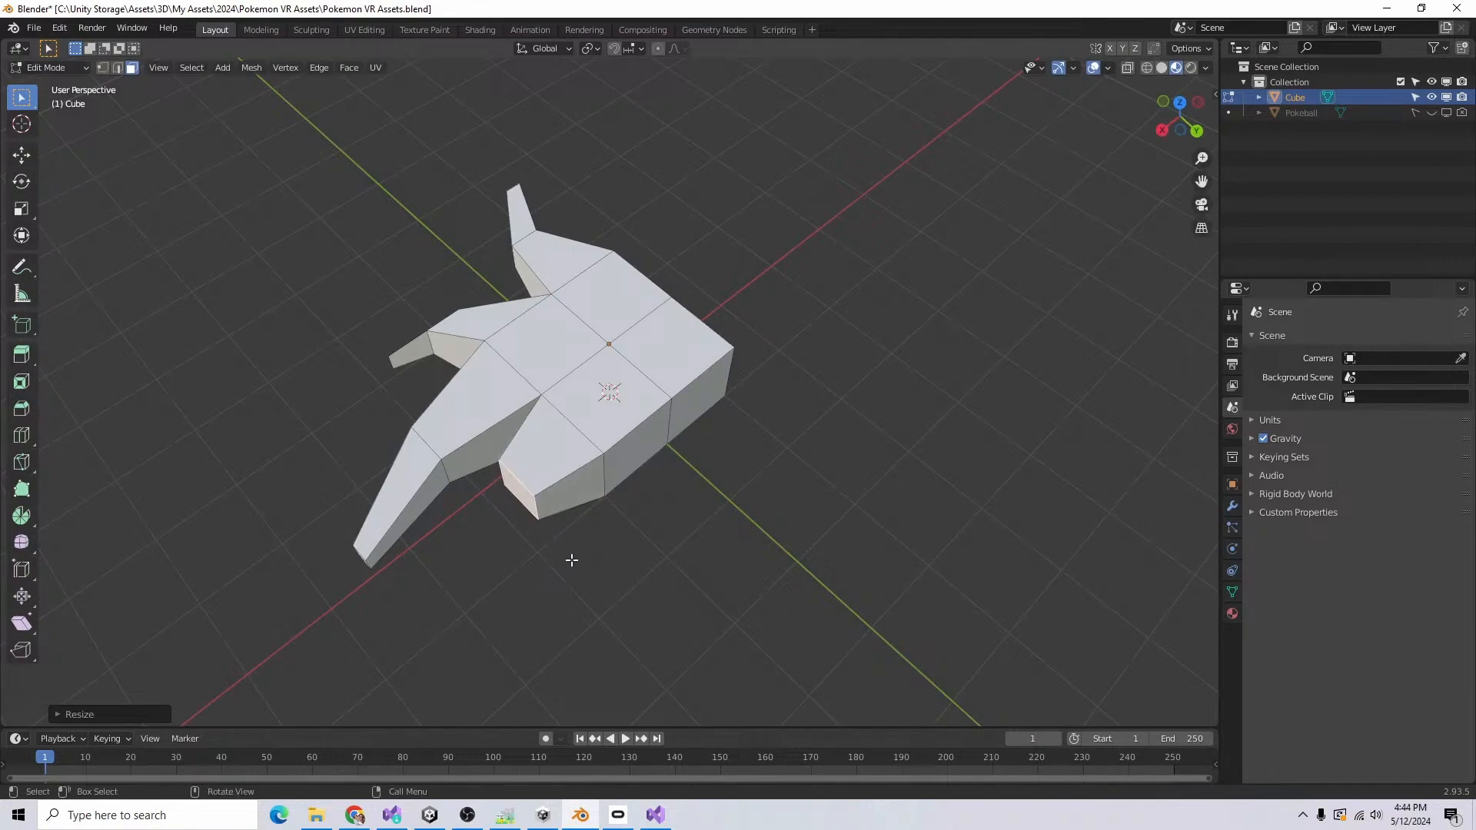
# Step: Extend the partly built spike beside the long one with further extrusions, scaling down each end face to taper it
pyautogui.press('e')
pyautogui.click(518, 617)
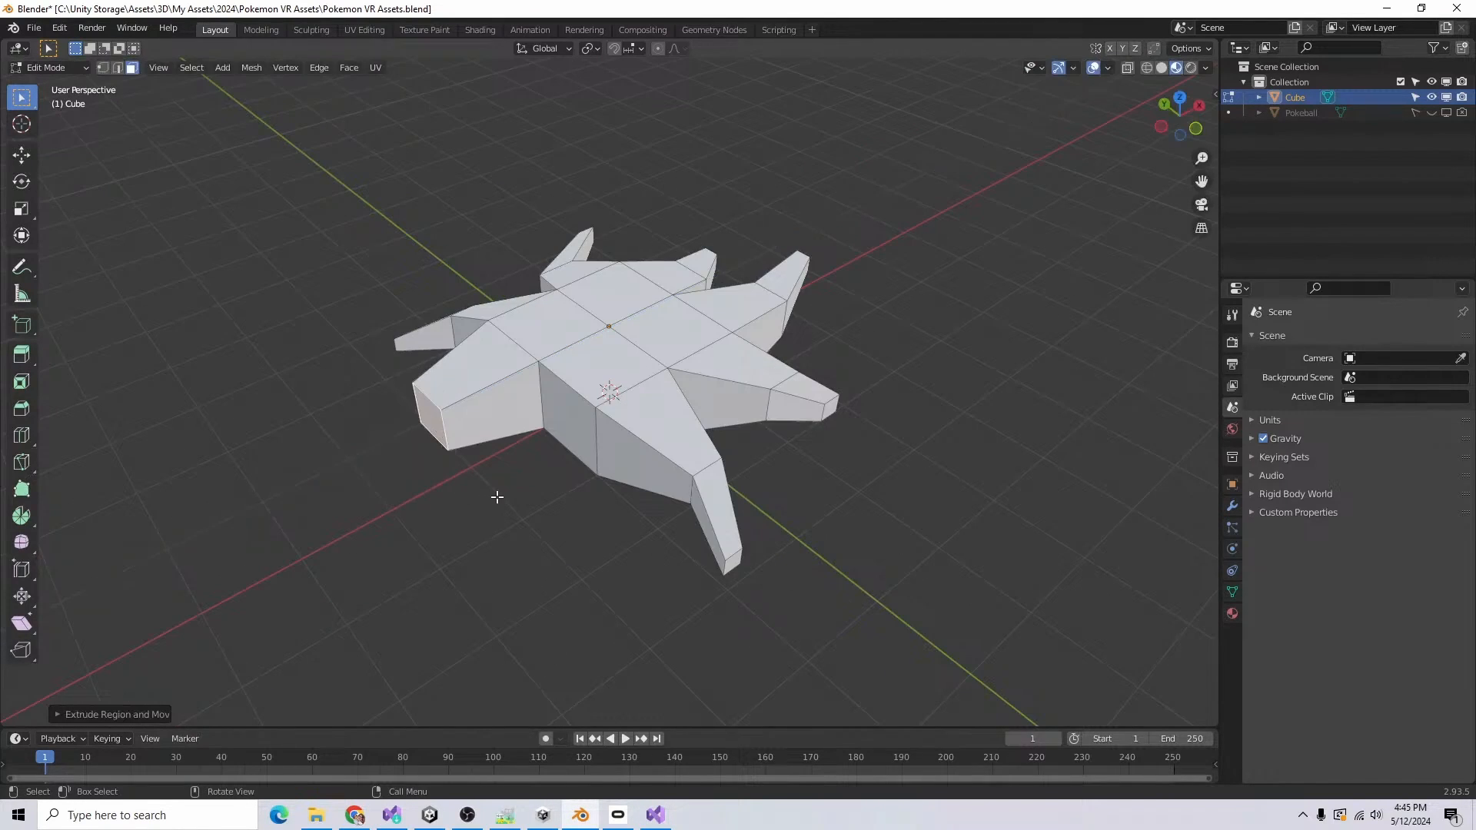
pyautogui.press('s')
pyautogui.click(471, 453)
pyautogui.press('e')
pyautogui.click(412, 469)
pyautogui.press('s')
pyautogui.click(390, 459)
# Step: Extrude the remaining blunt side face of the star-shaped mesh in segments and scale it down into another tapered spike
pyautogui.click(582, 444)
pyautogui.press('e')
pyautogui.click(534, 485)
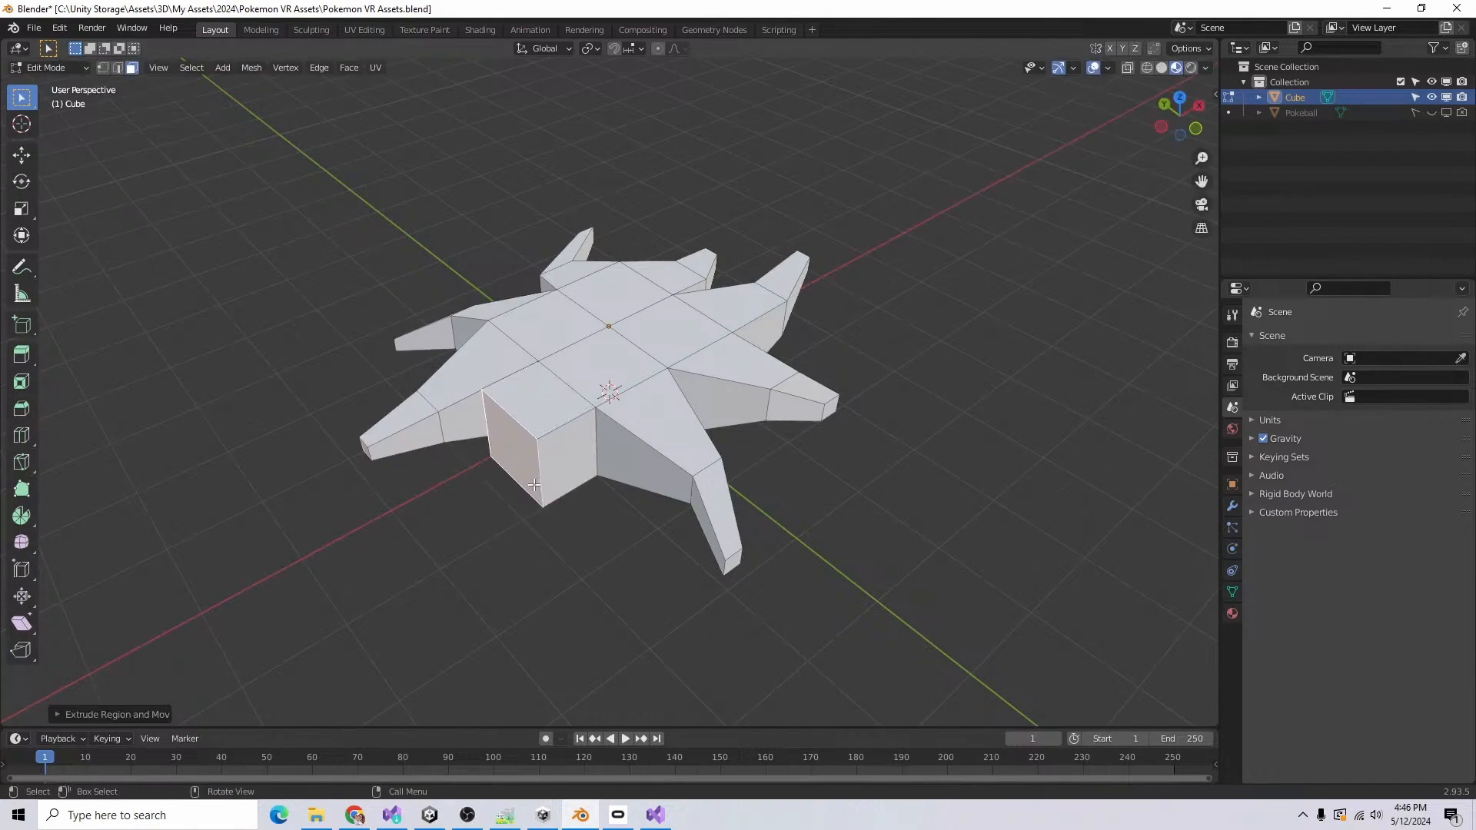
pyautogui.press('e')
pyautogui.press('e')
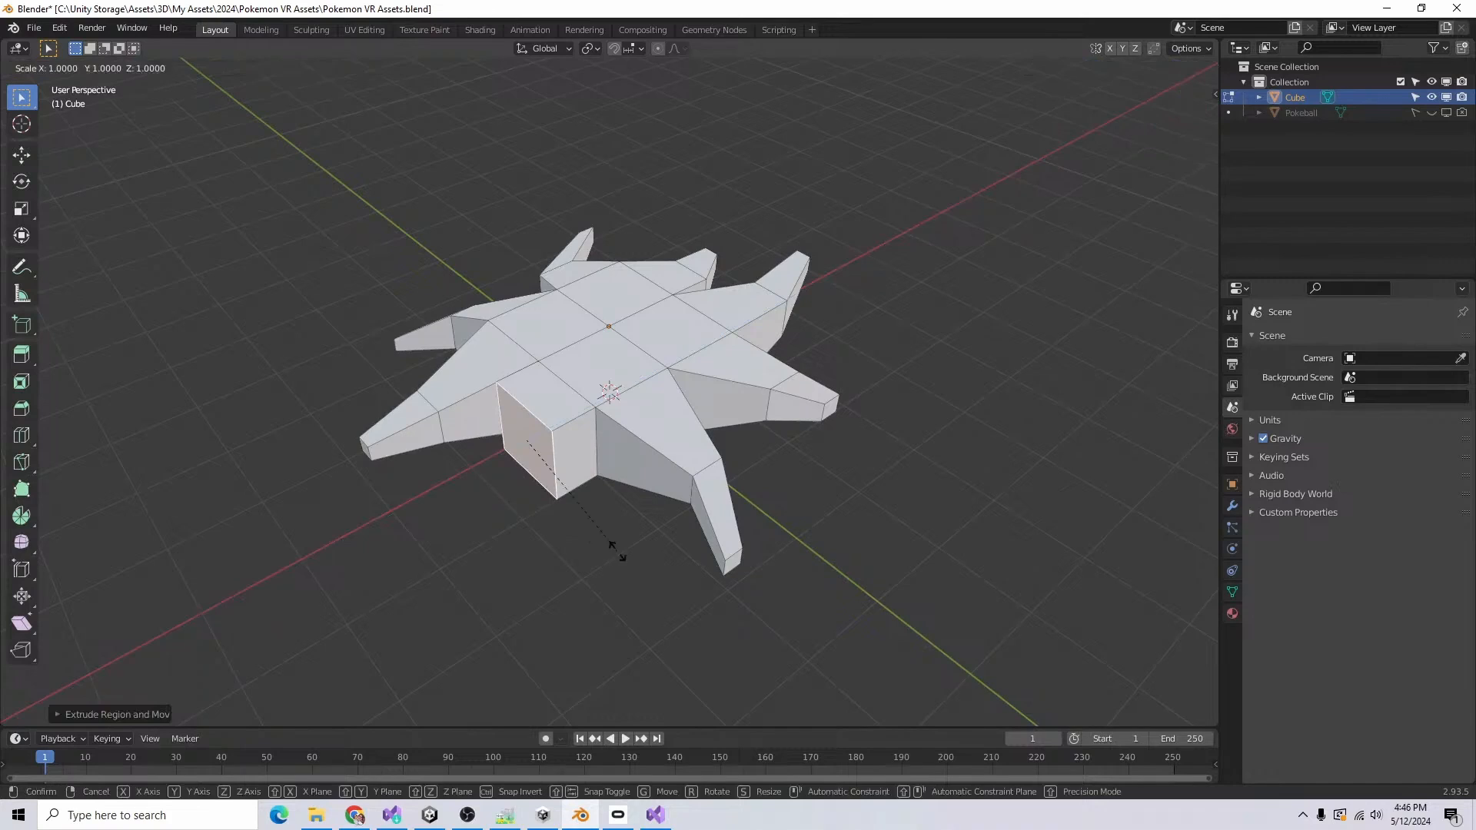
pyautogui.click(622, 584)
pyautogui.press('s')
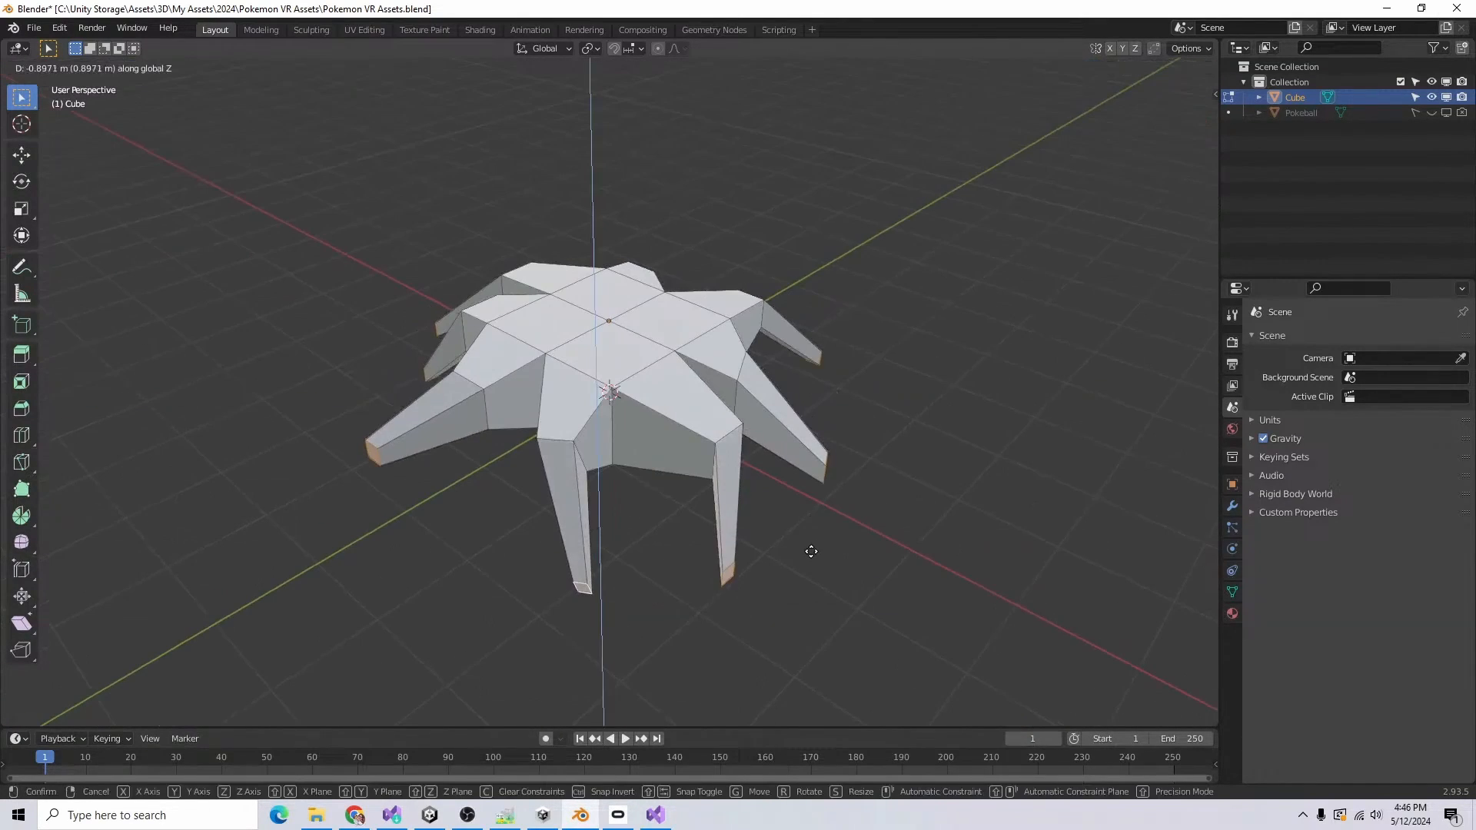
# Step: Finish bending the spikes downward, then inset the four central faces on top of the star-shaped base together
pyautogui.click(811, 551)
pyautogui.moveTo(809, 607); pyautogui.dragTo(813, 644, button='middle')
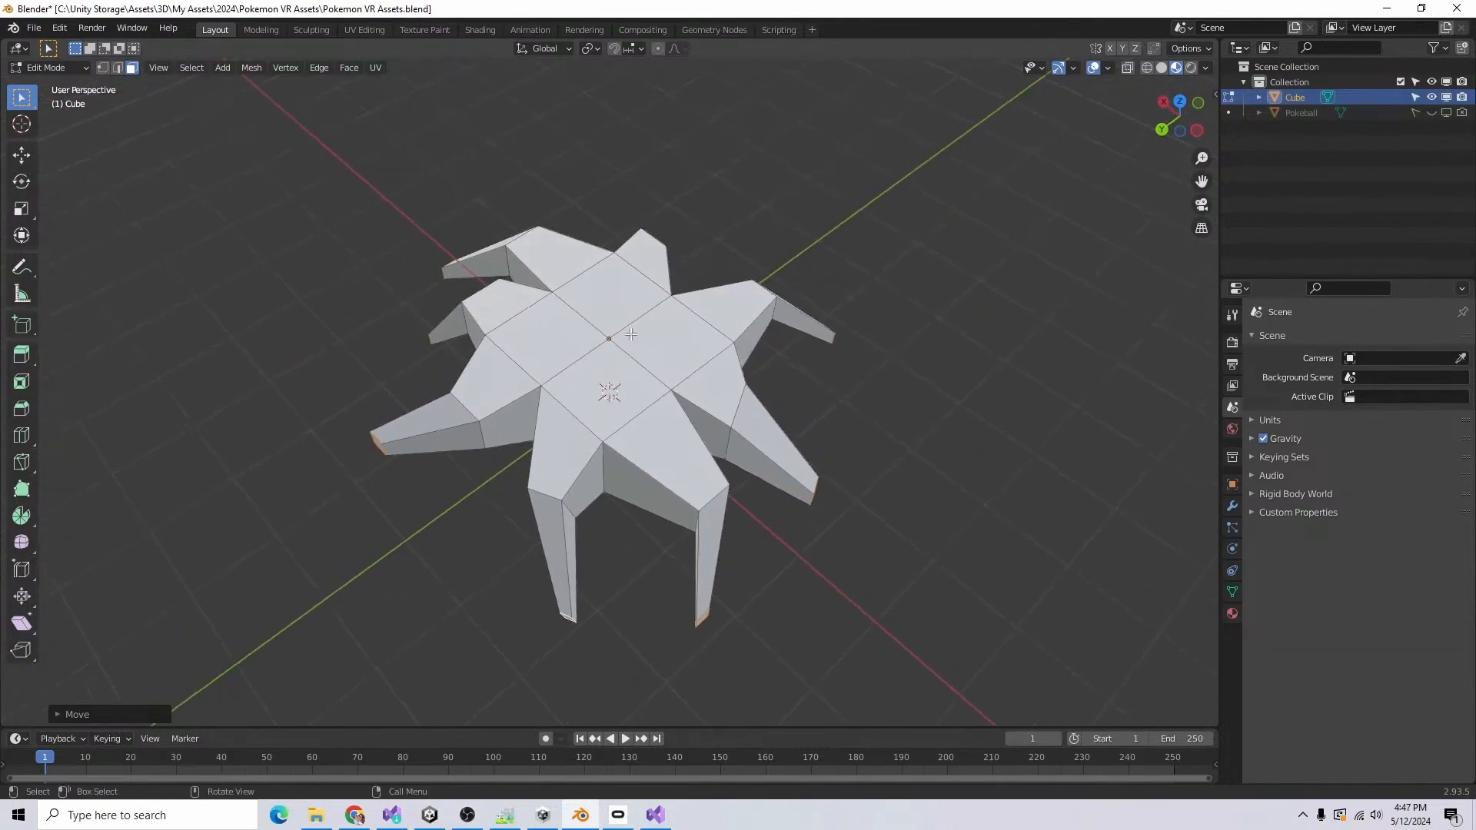
pyautogui.keyDown('shift'); pyautogui.click(605, 389); pyautogui.keyUp('shift')
pyautogui.keyDown('shift'); pyautogui.click(671, 341); pyautogui.keyUp('shift')
pyautogui.keyDown('shift'); pyautogui.click(612, 297); pyautogui.keyUp('shift')
pyautogui.keyDown('shift'); pyautogui.click(548, 338); pyautogui.keyUp('shift')
pyautogui.press('i')
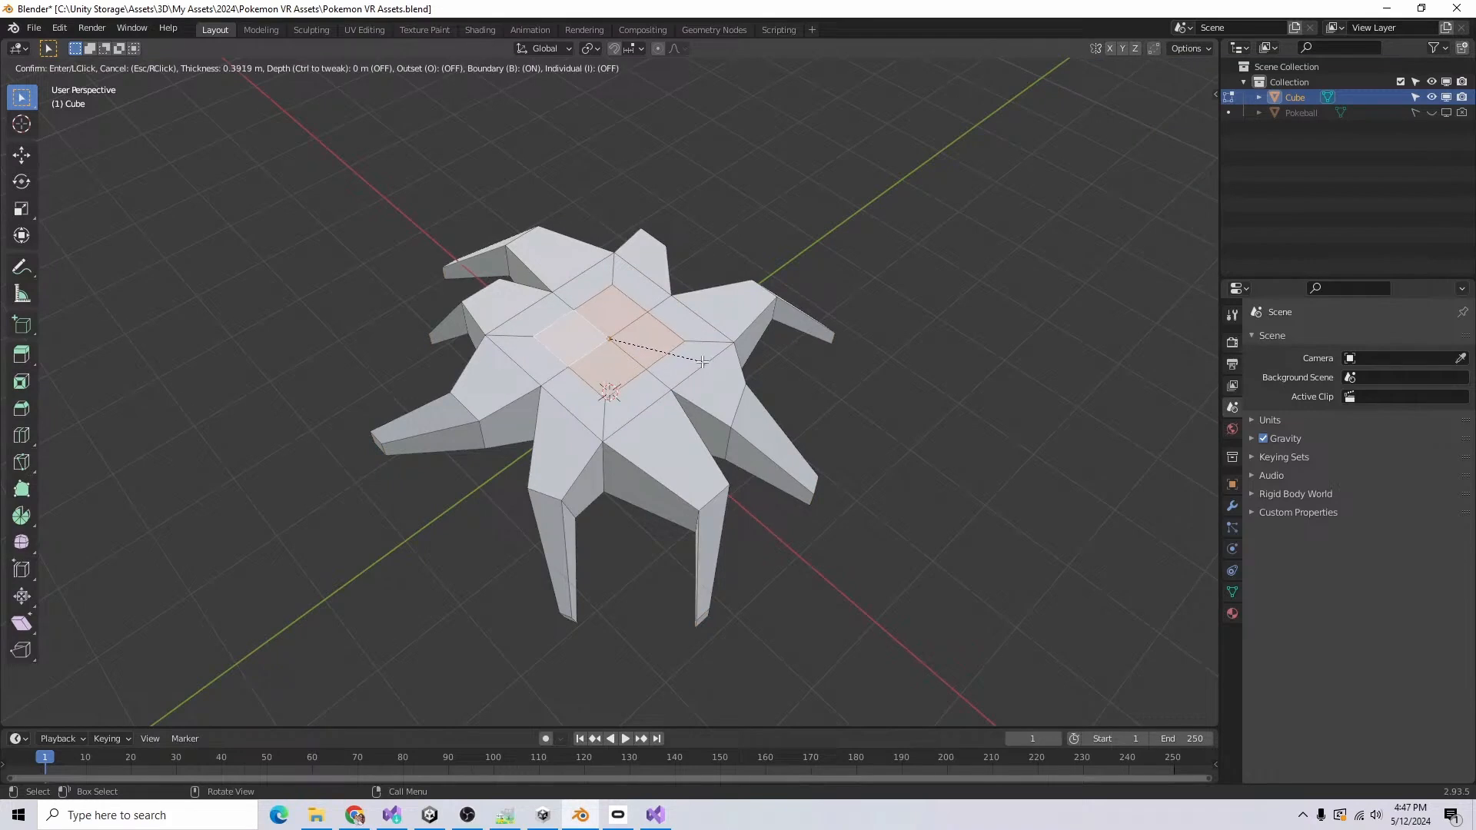
pyautogui.click(708, 363)
# Step: Extrude the inset top faces upward in segments and scale down the end to form a tapered trunk
pyautogui.press('e')
pyautogui.rightClick(705, 456)
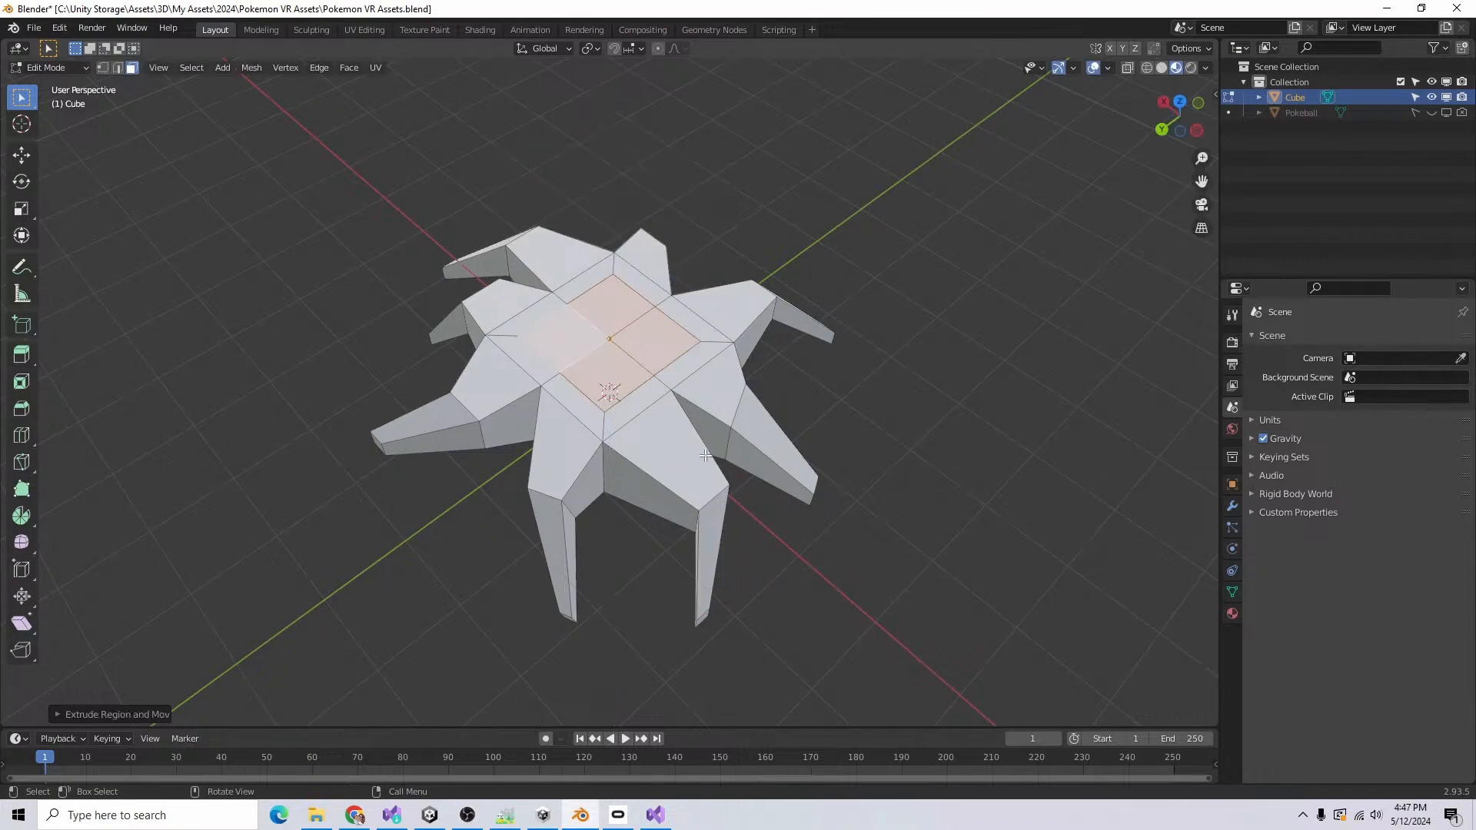
pyautogui.scroll(-3, 715, 277)
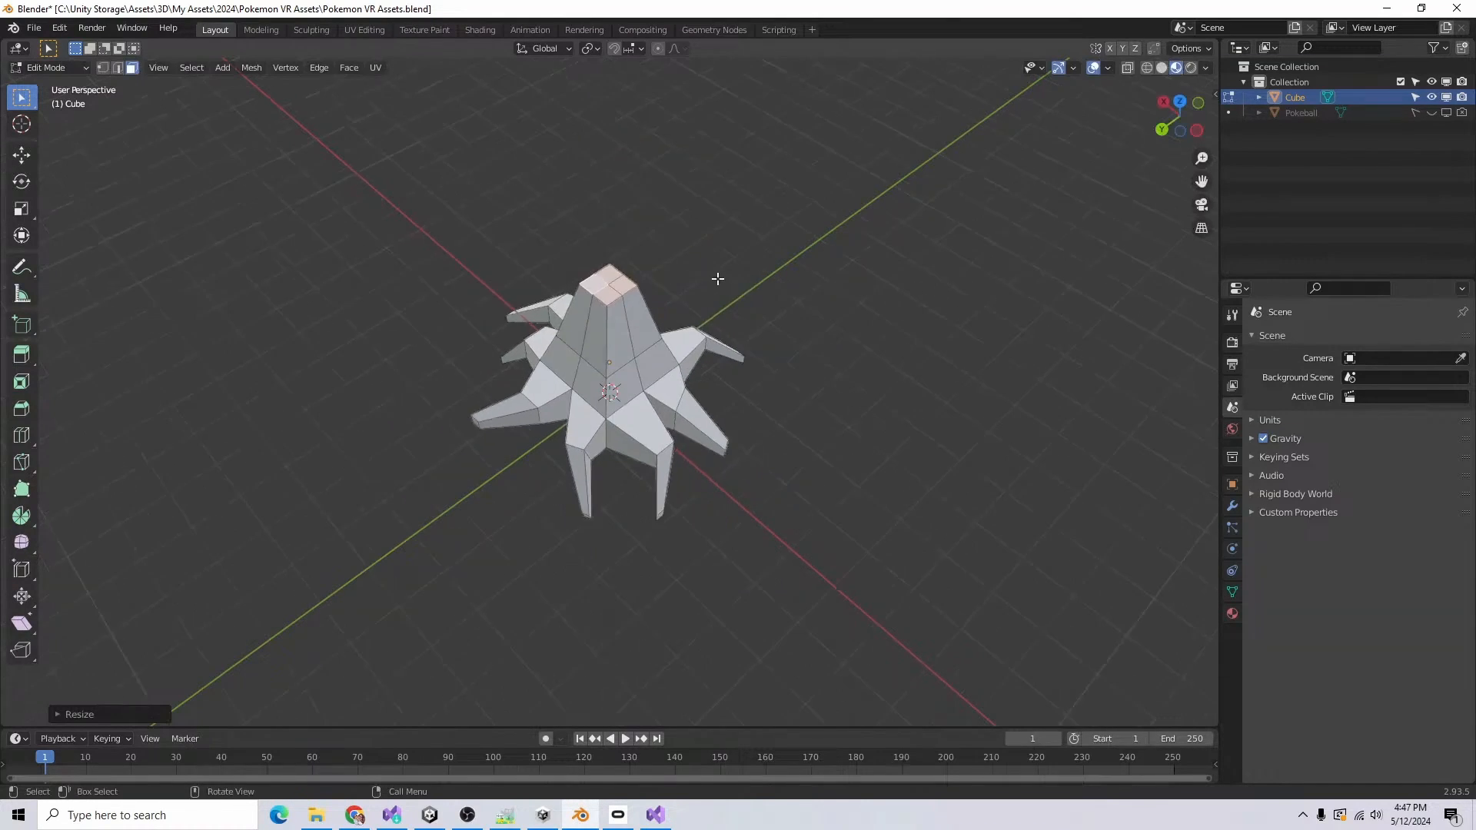
pyautogui.moveTo(715, 276); pyautogui.dragTo(677, 231, button='middle')
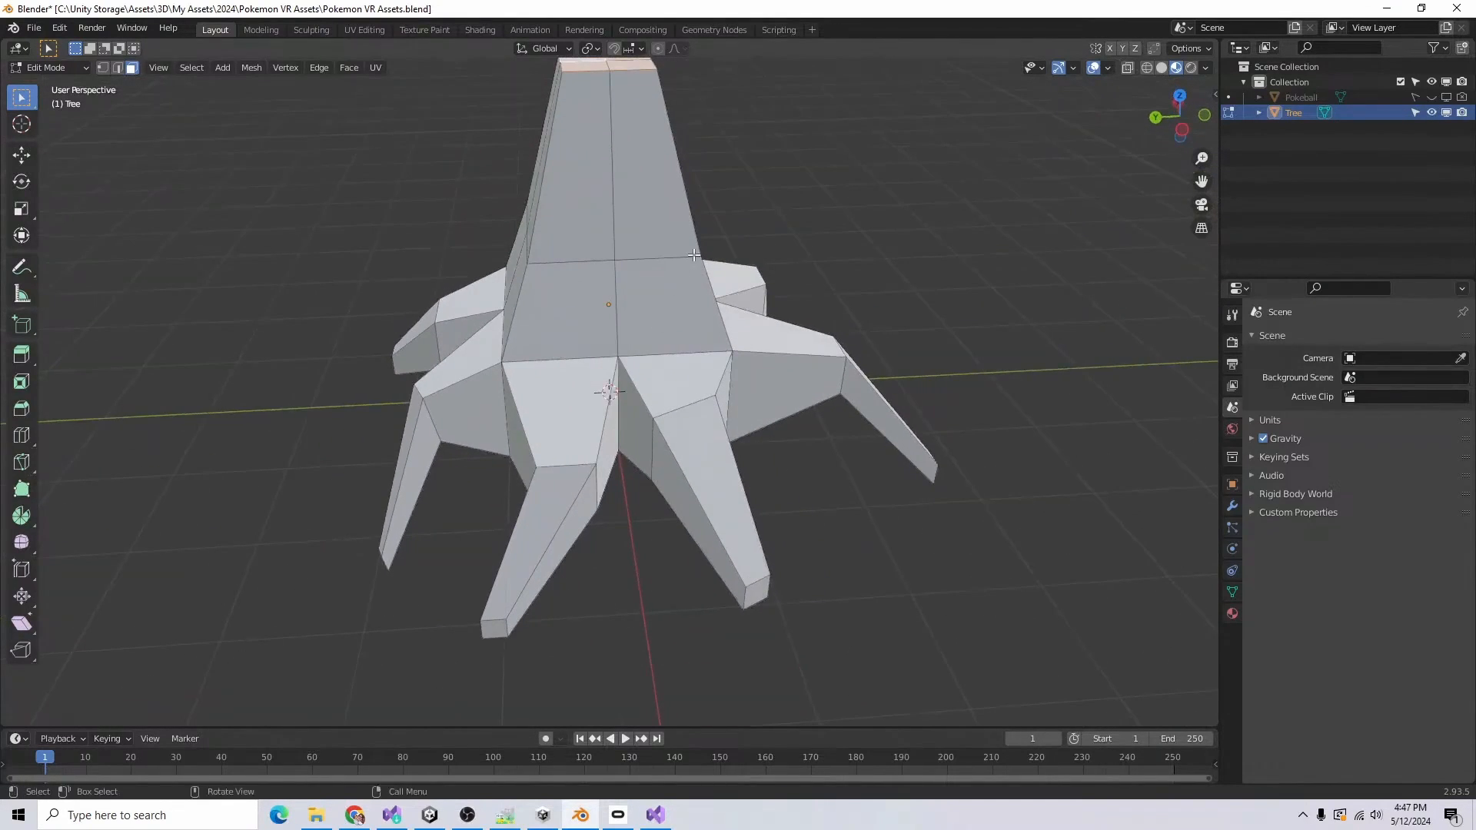
pyautogui.scroll(-4, 753, 443)
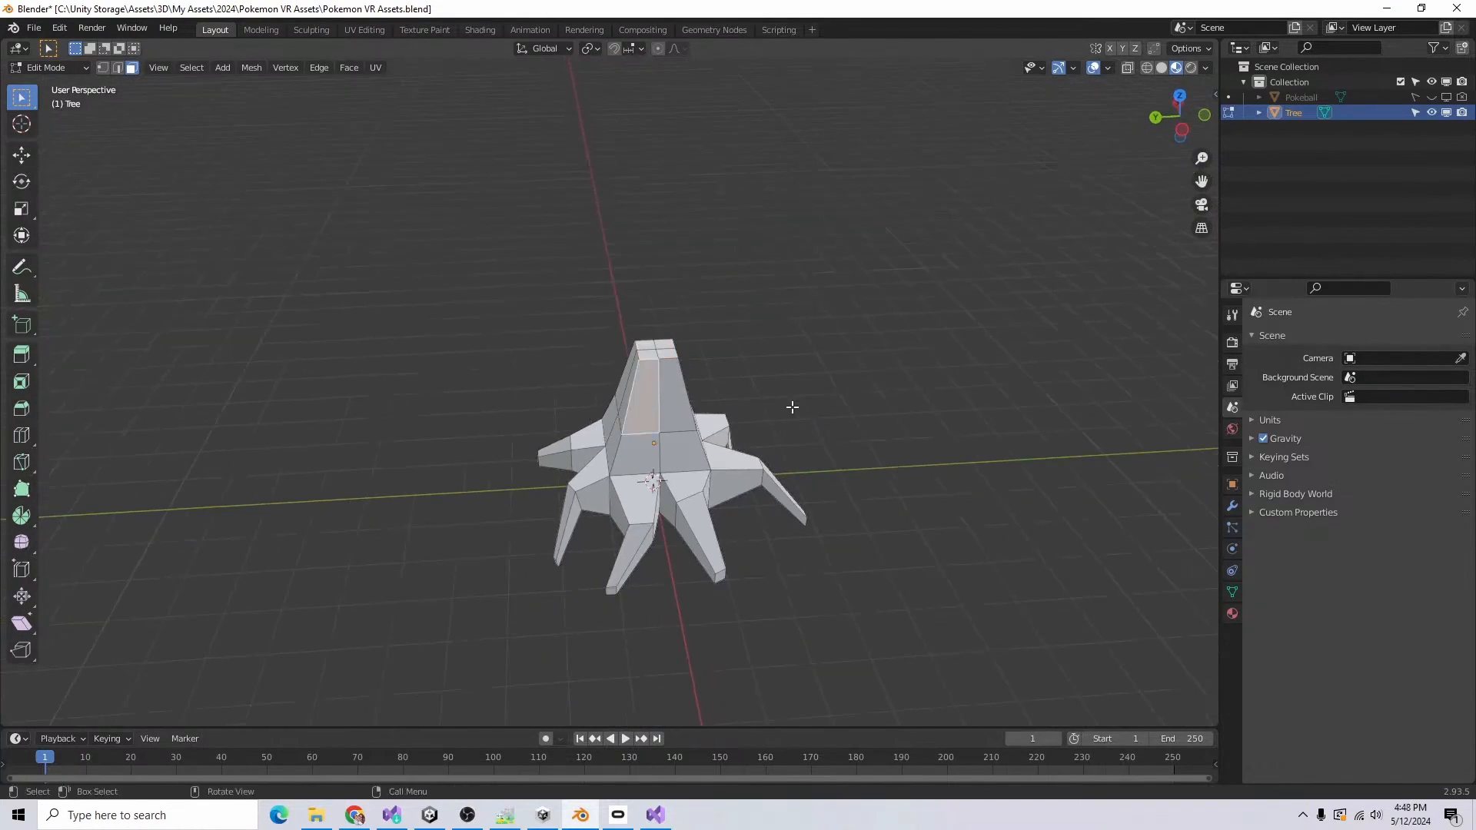
# Step: Duplicate the trunk's upper faces to form a pointed foliage cone above the trunk, and select the whole cone
pyautogui.moveTo(791, 407); pyautogui.dragTo(569, 405, button='middle')
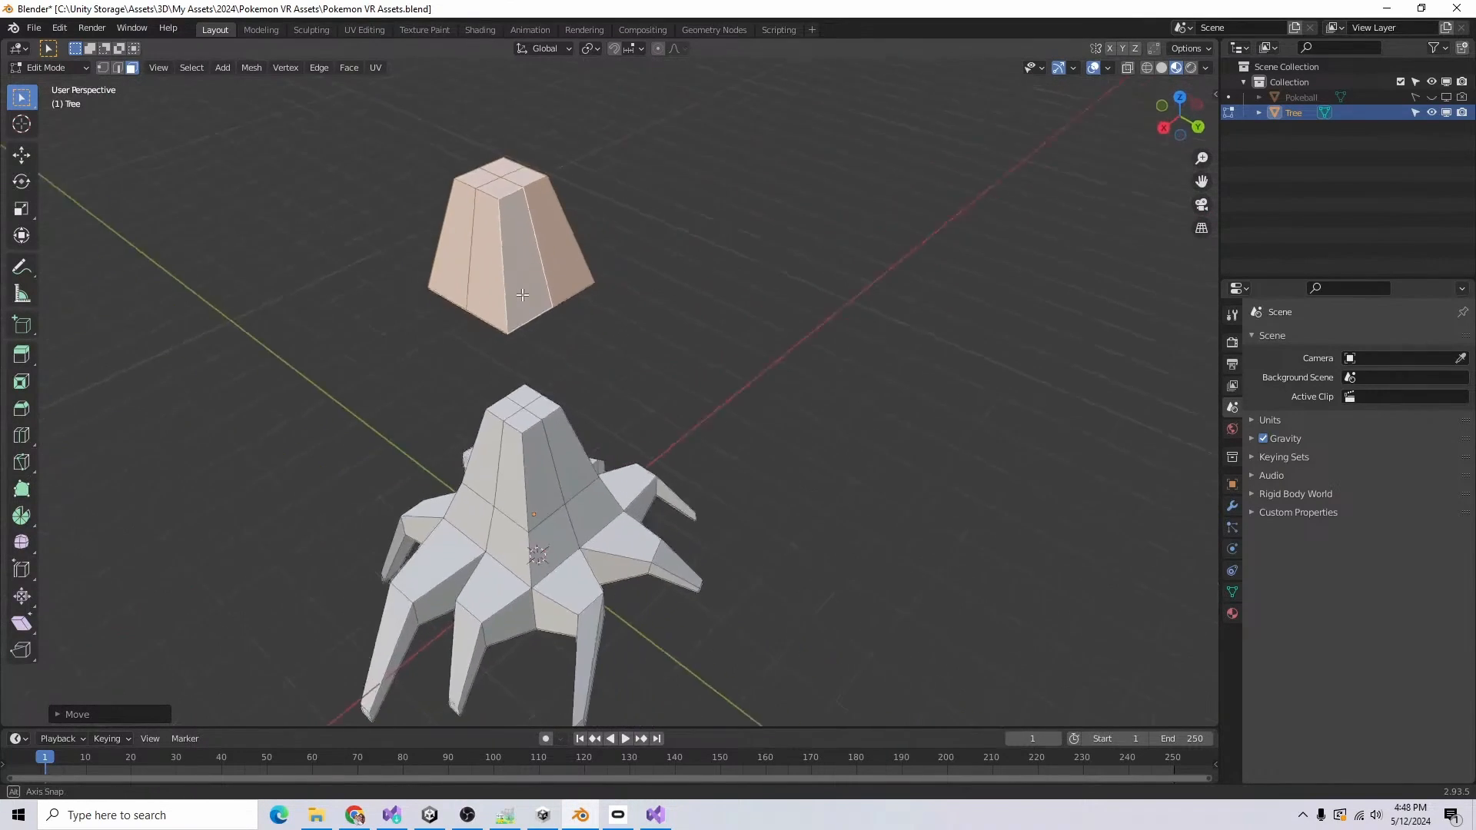
pyautogui.moveTo(605, 298); pyautogui.dragTo(532, 294, button='middle')
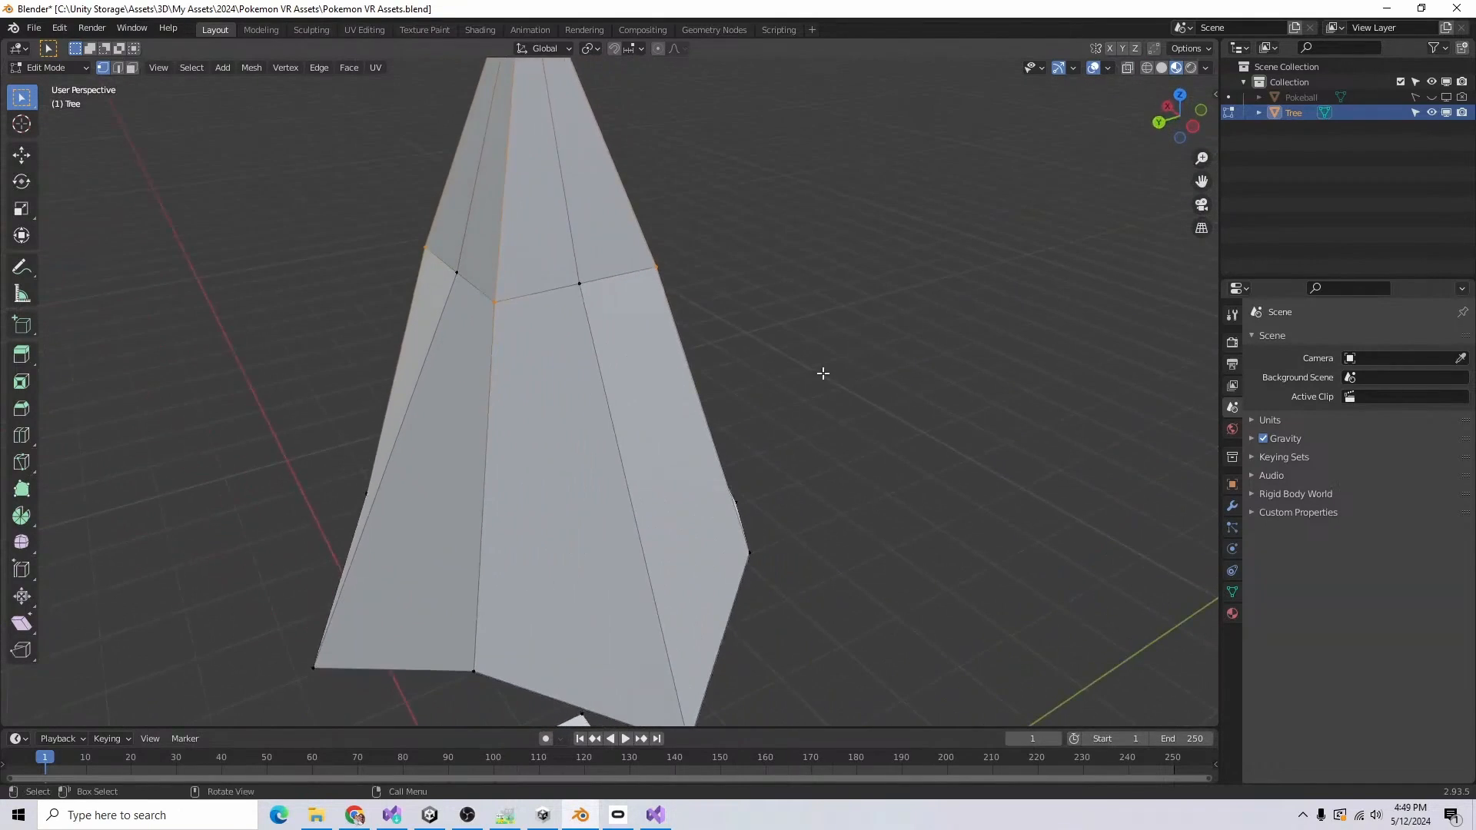
pyautogui.moveTo(666, 428); pyautogui.dragTo(1038, 476, button='middle')
pyautogui.moveTo(715, 180); pyautogui.dragTo(477, 413)
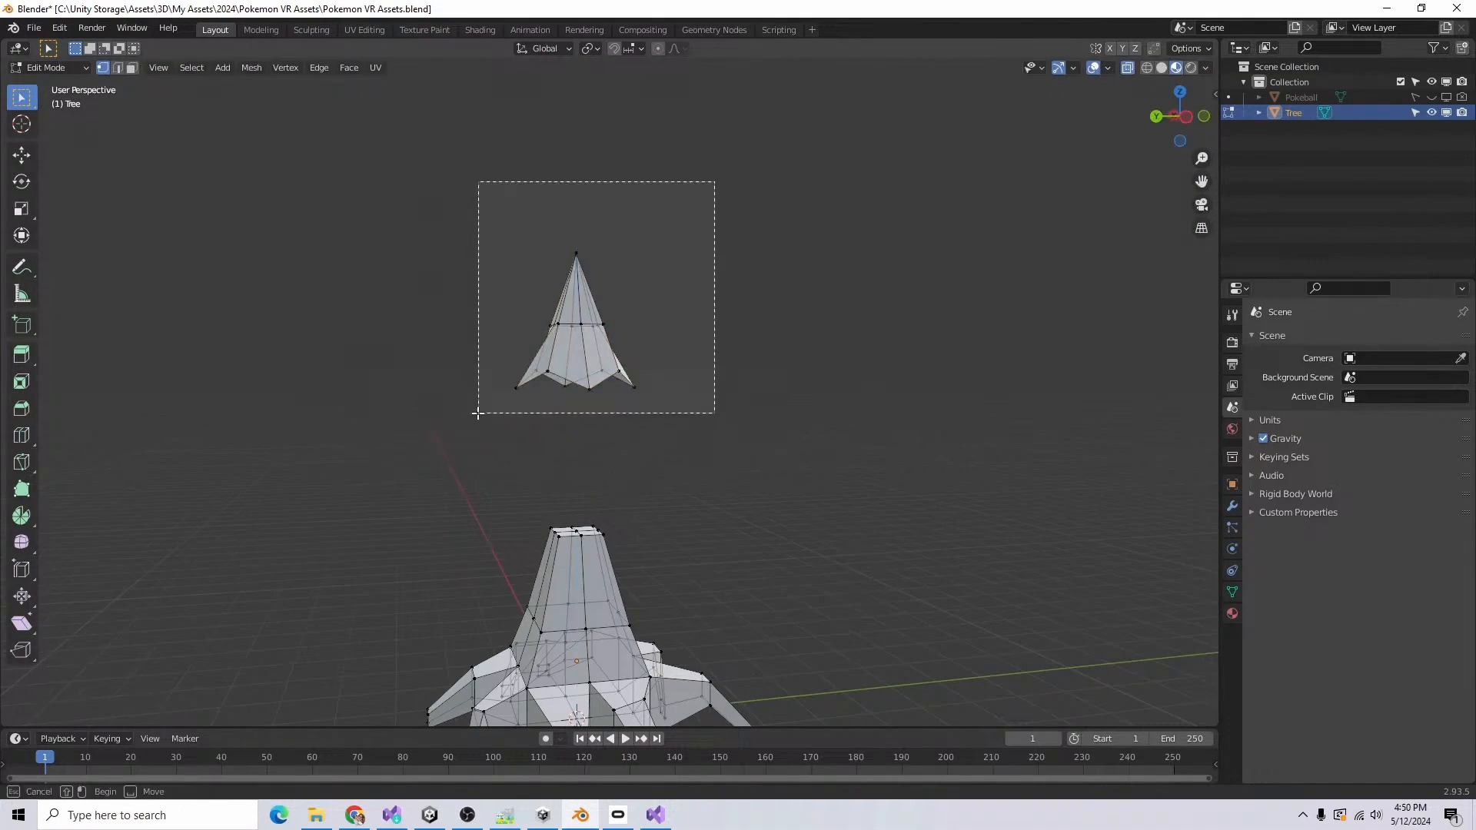
pyautogui.moveTo(477, 413); pyautogui.dragTo(429, 439)
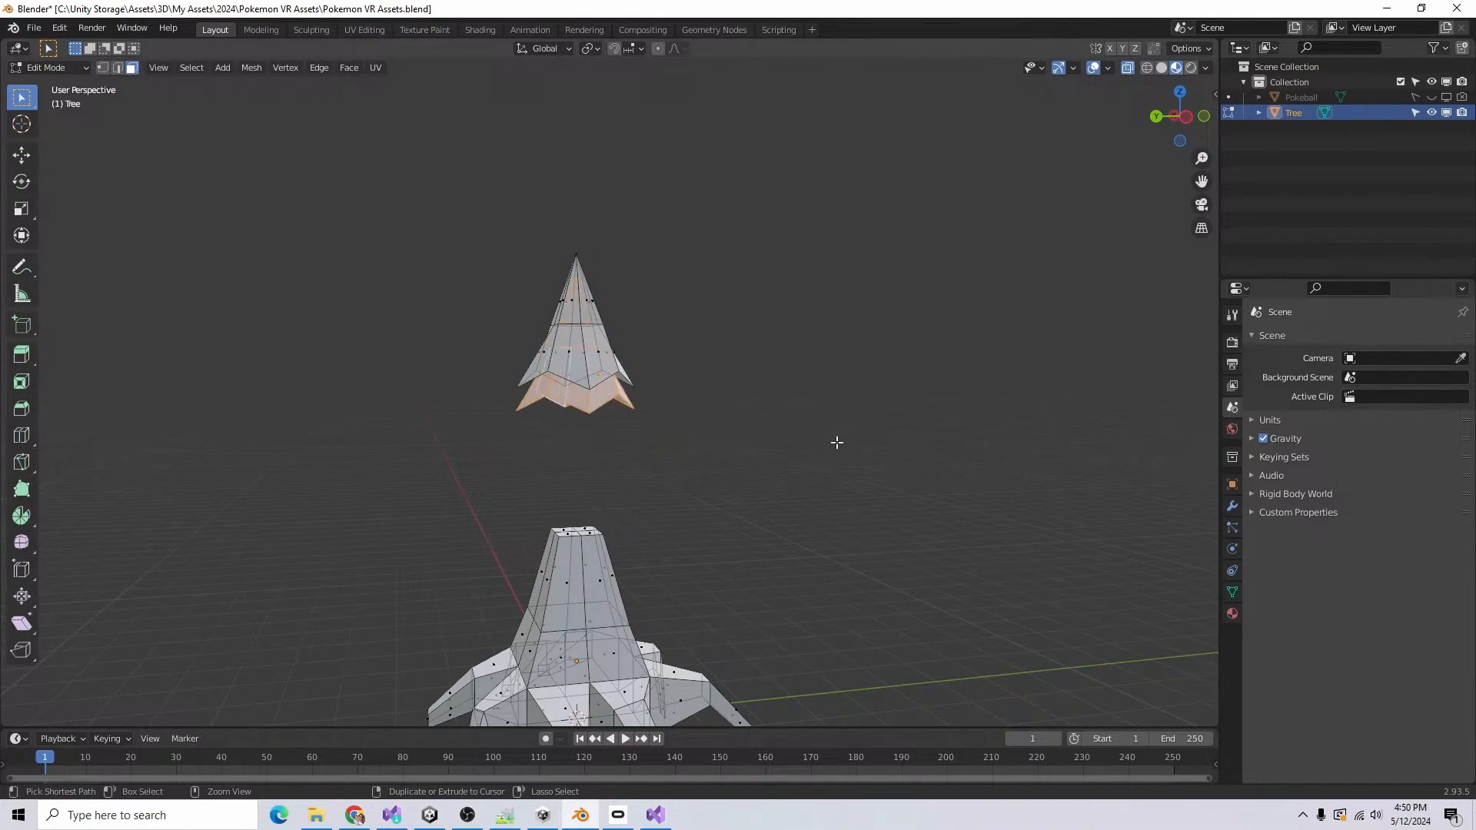
pyautogui.hotkey('ctrl', 'z')
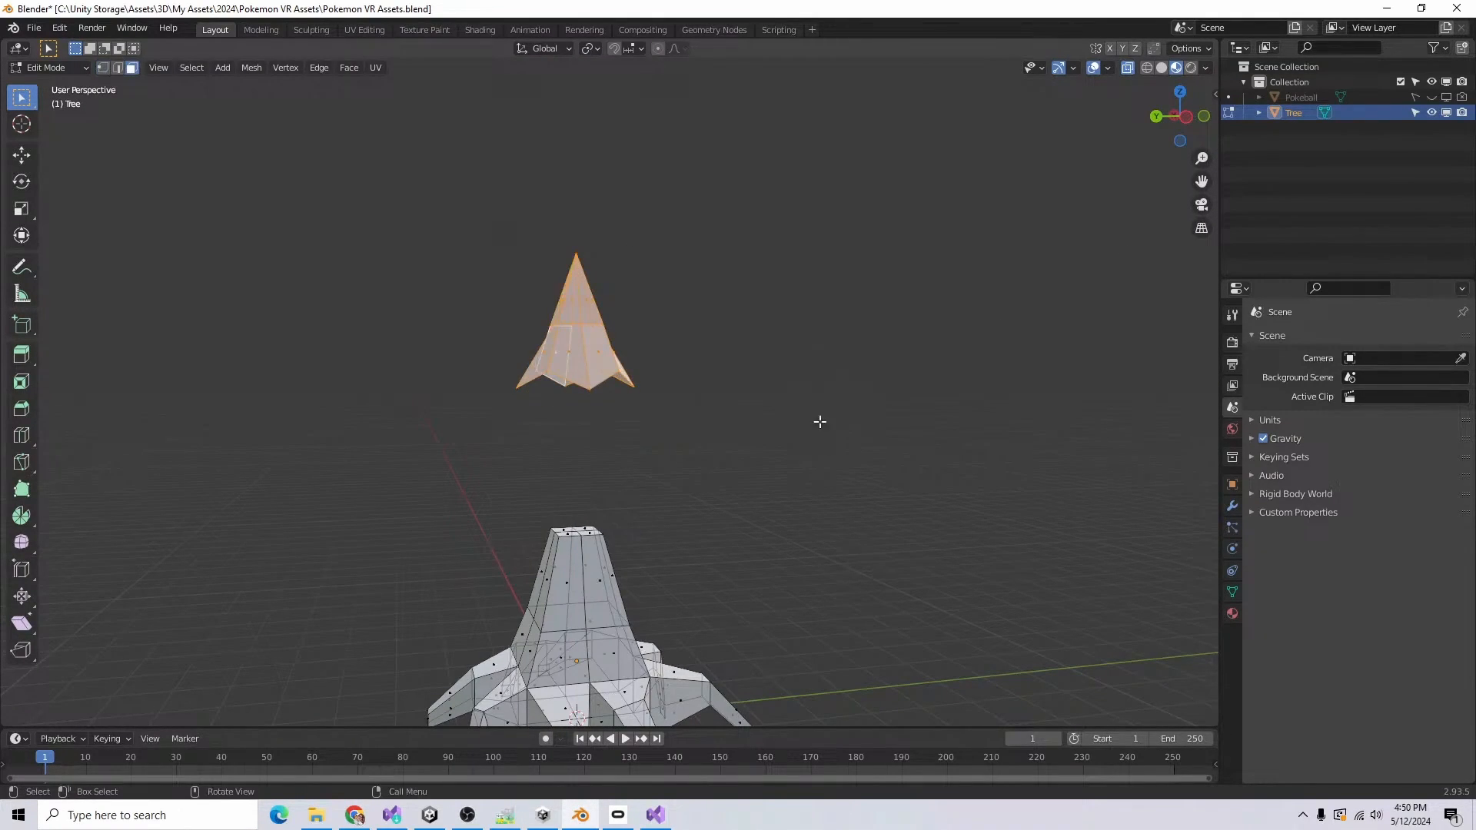
# Step: Duplicate the lower ring of faces of the foliage cone and place the copy about 0.38 m lower along Z
pyautogui.moveTo(801, 438); pyautogui.dragTo(485, 327)
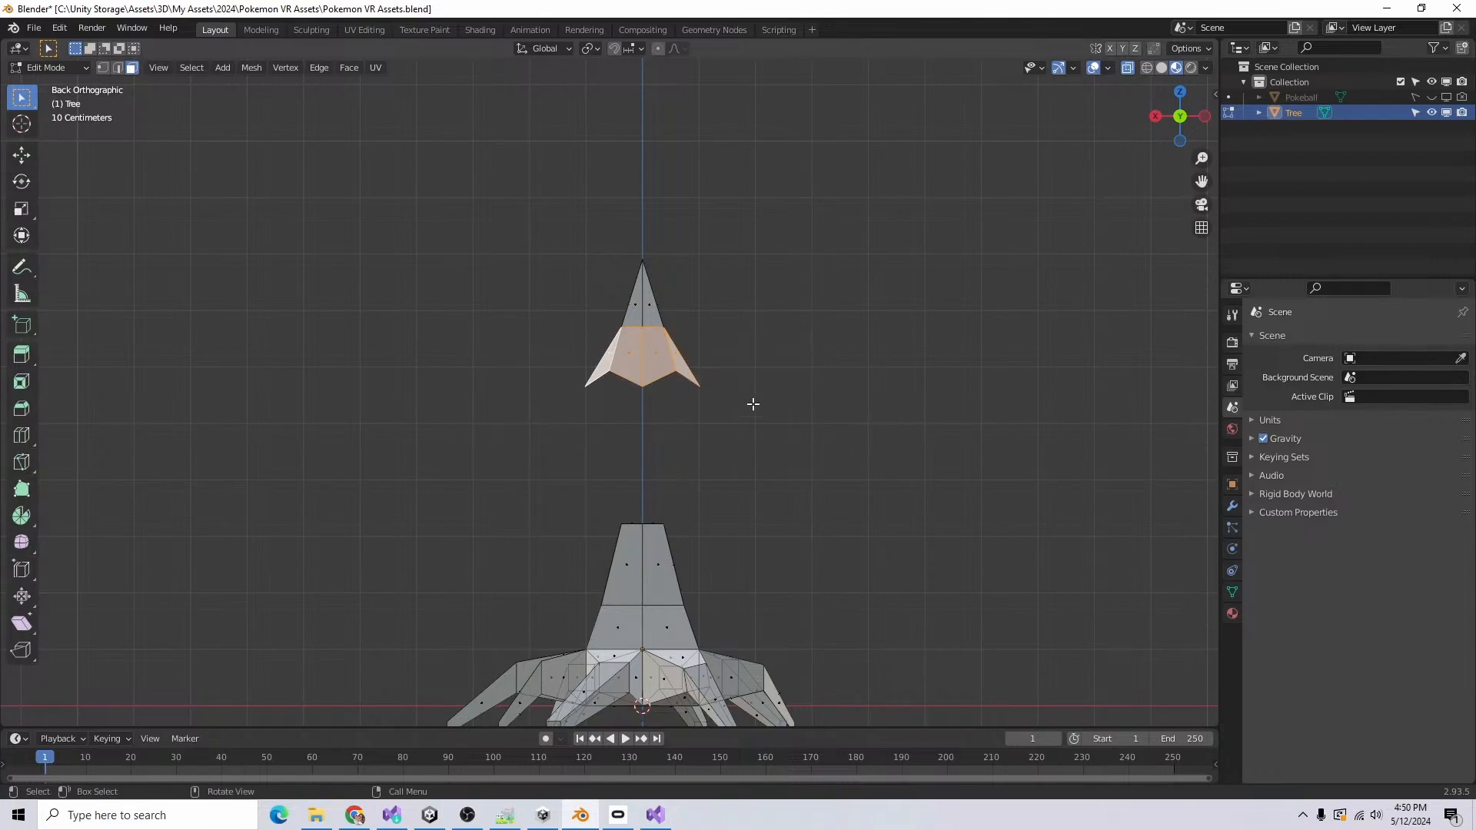
pyautogui.press('g')
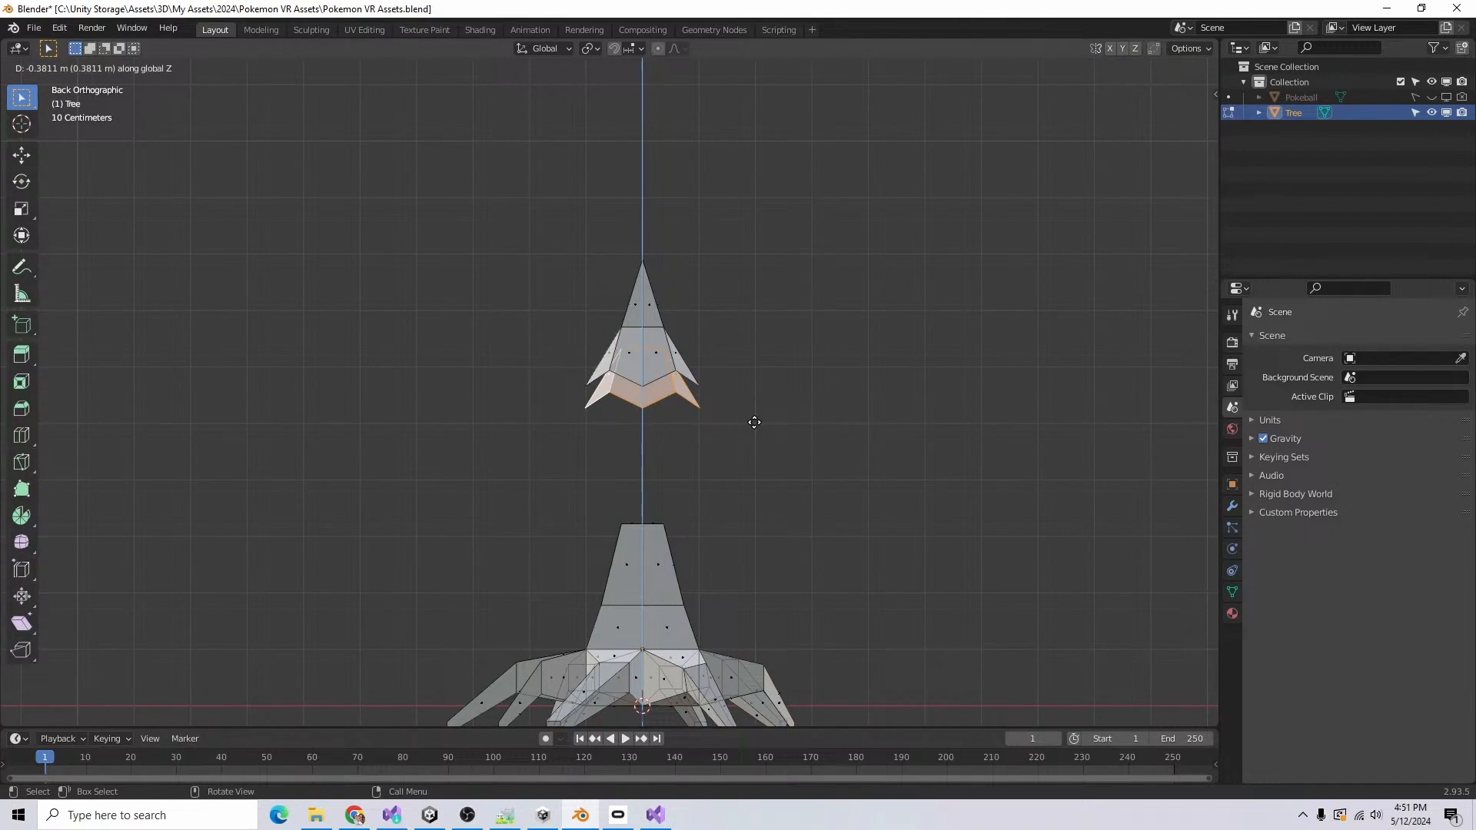
pyautogui.click(745, 435)
pyautogui.press('r')
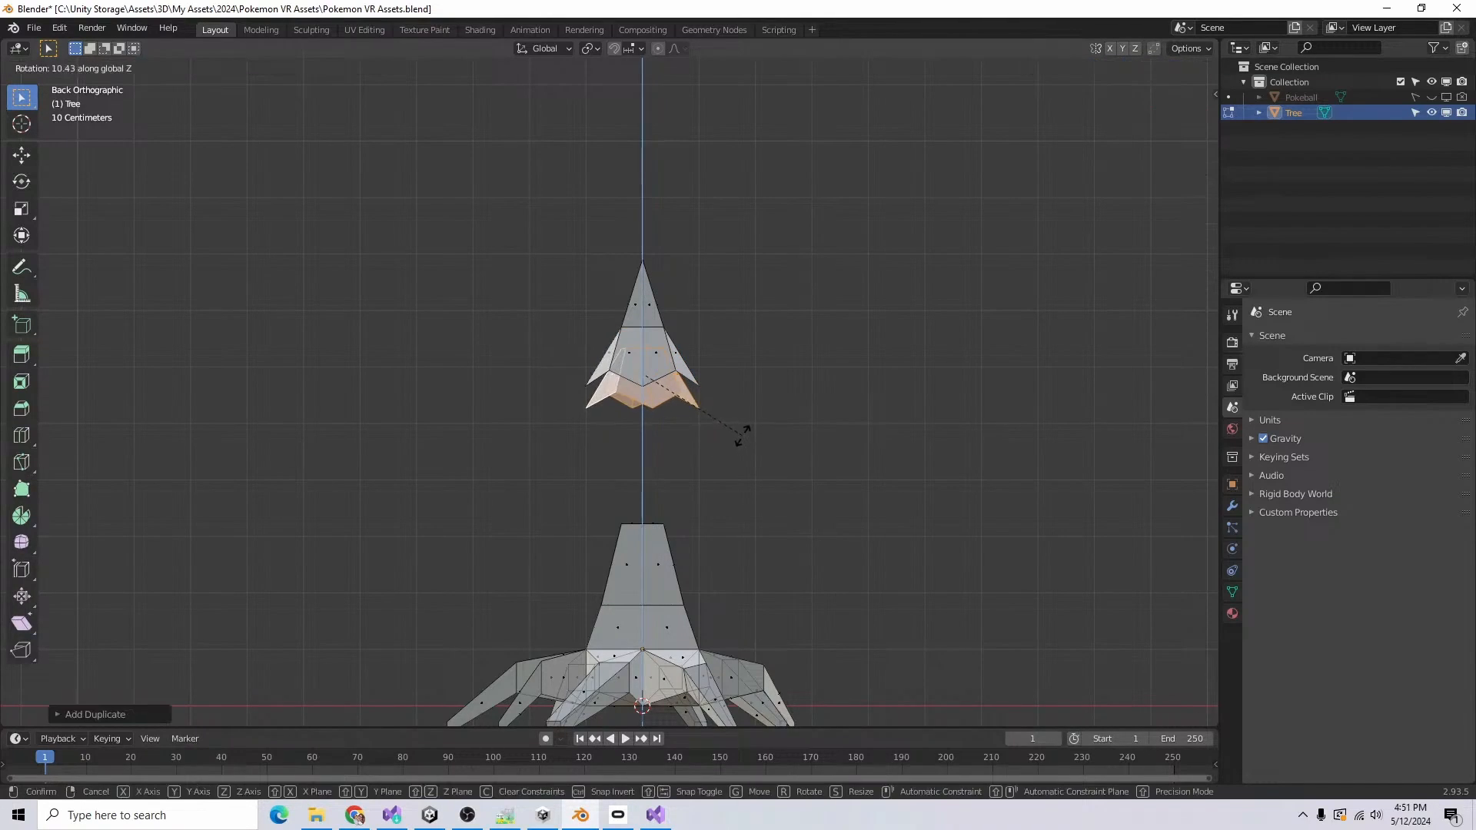
pyautogui.click(835, 438)
pyautogui.press('s')
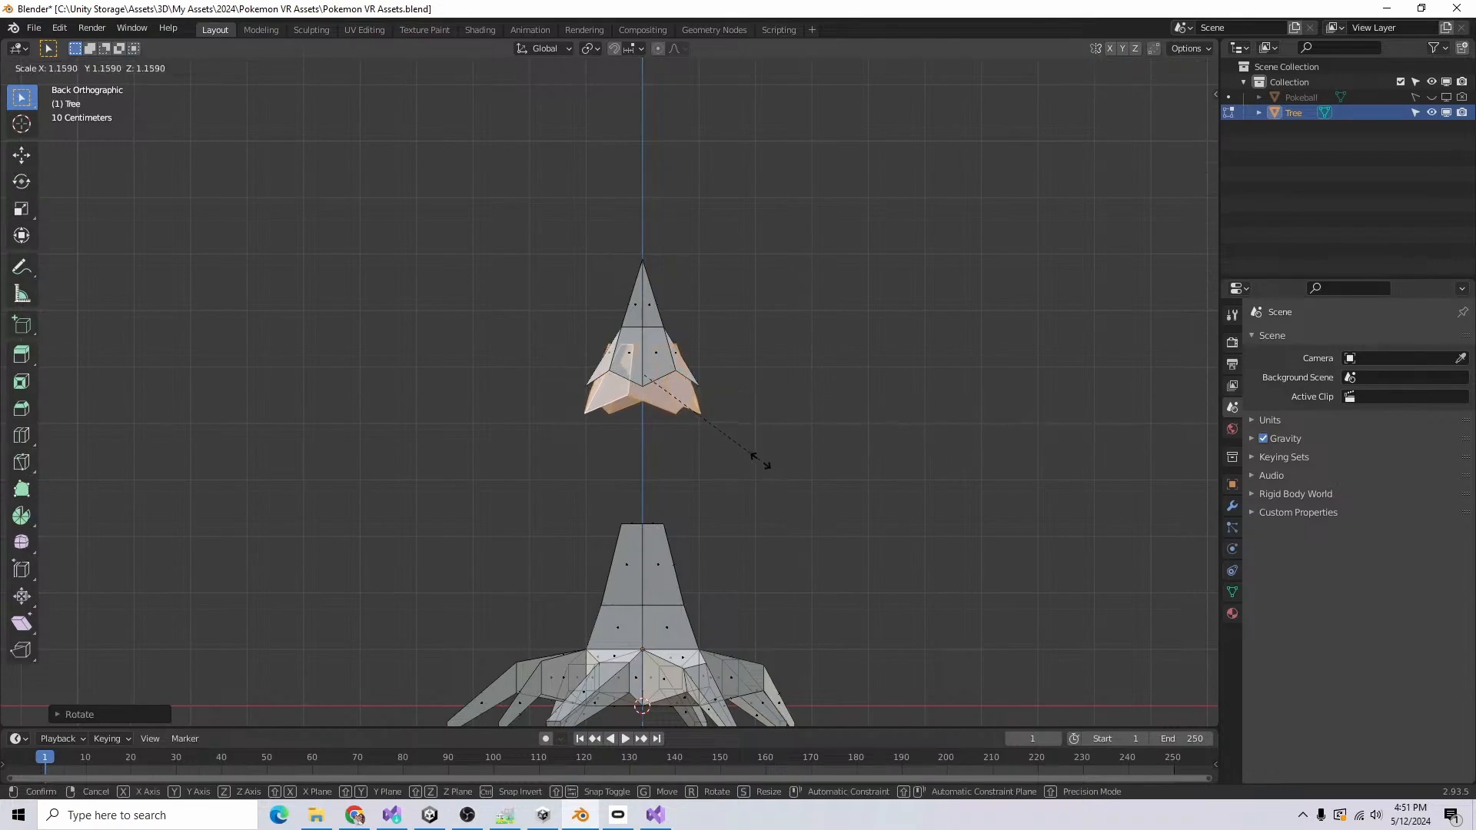
pyautogui.click(747, 451)
pyautogui.press('g')
pyautogui.press('z')
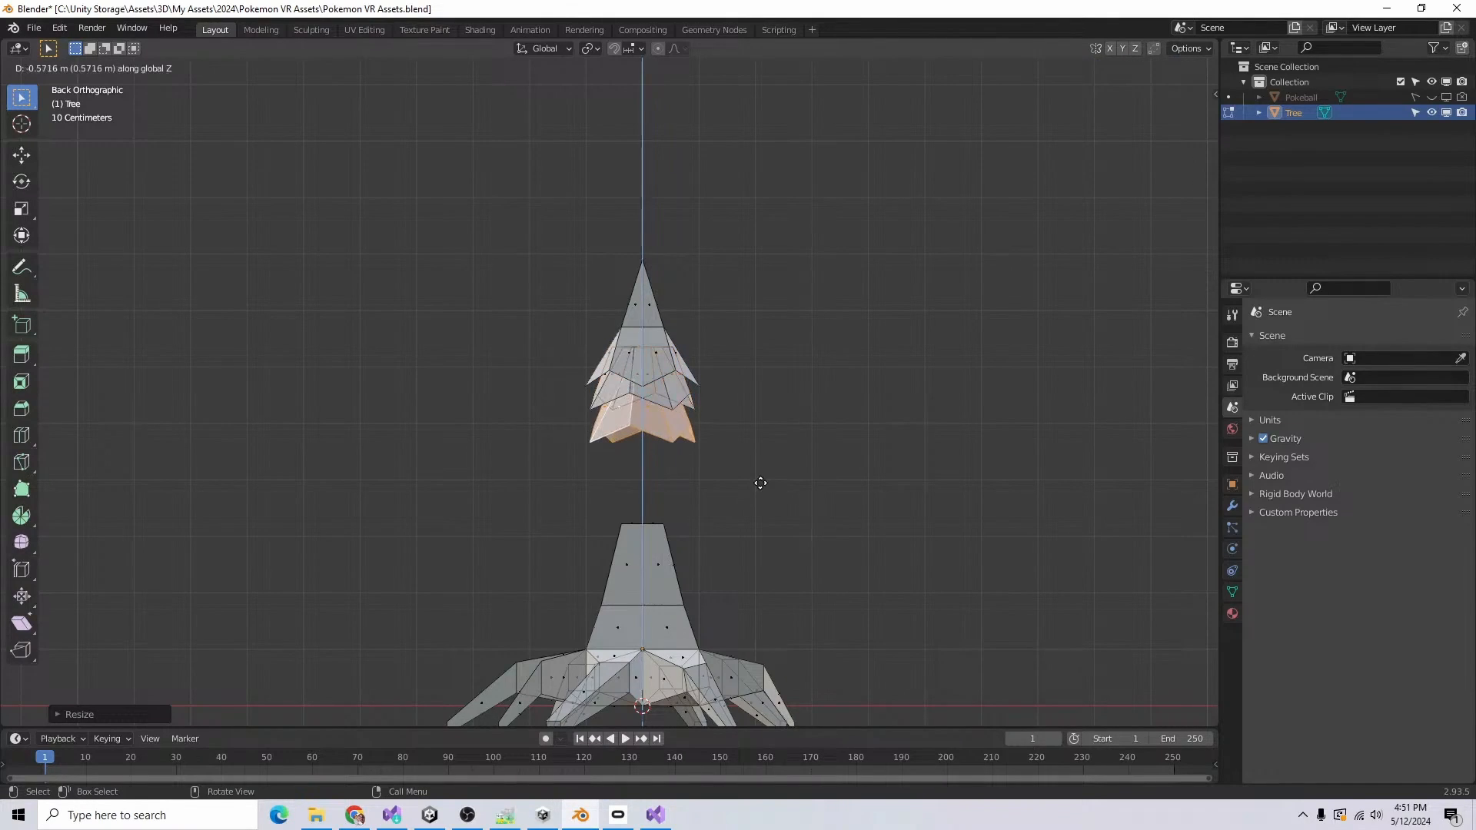
pyautogui.click(761, 483)
pyautogui.press('r')
pyautogui.press('z')
pyautogui.click(776, 478)
# Step: In back view, scale up the bottom vertices of the copied foliage tier to flare it, and adjust its height along Z
pyautogui.moveTo(777, 478); pyautogui.dragTo(834, 441, button='middle')
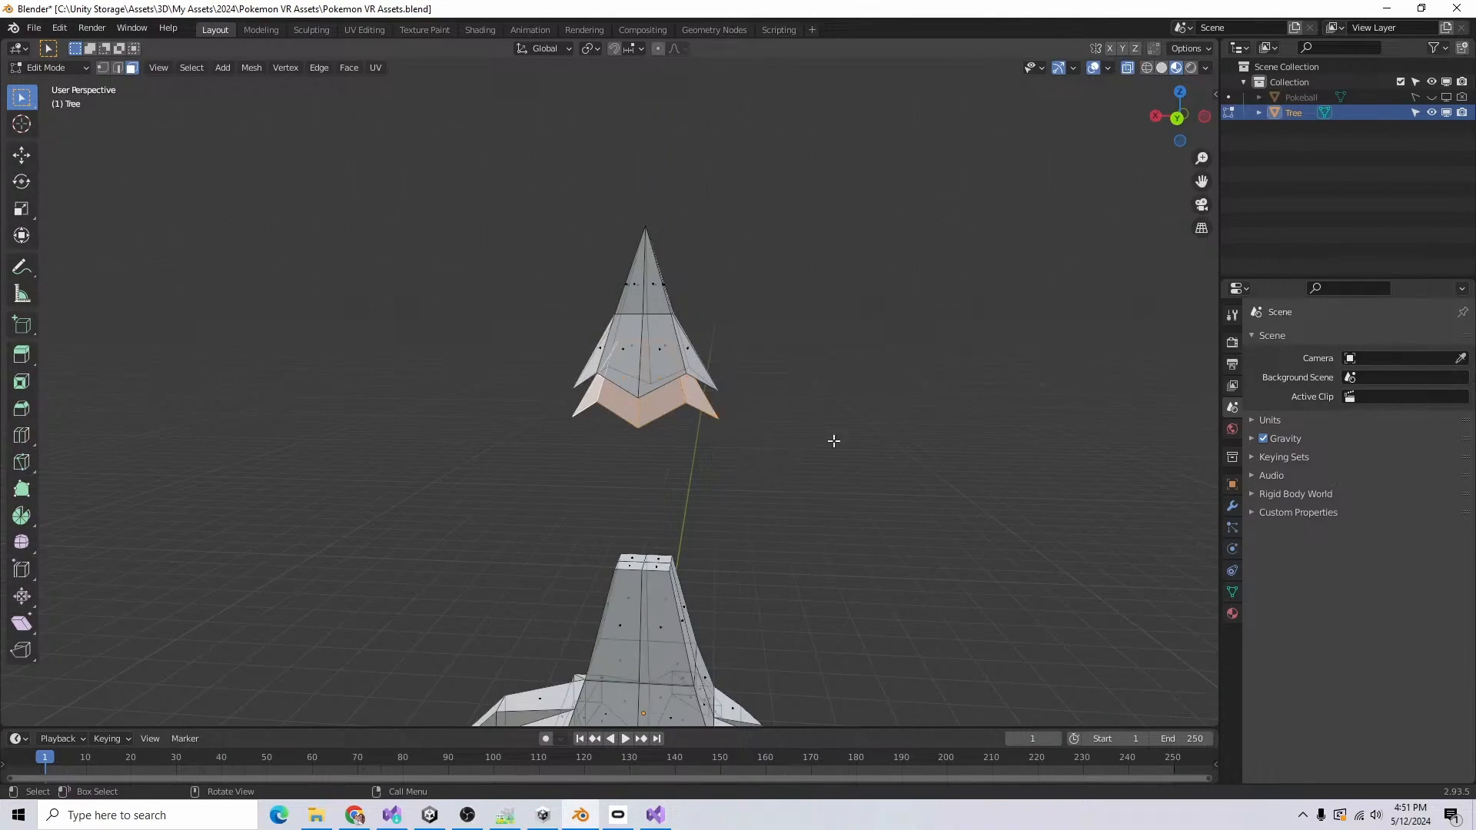
pyautogui.press('ctrl+KP_1')
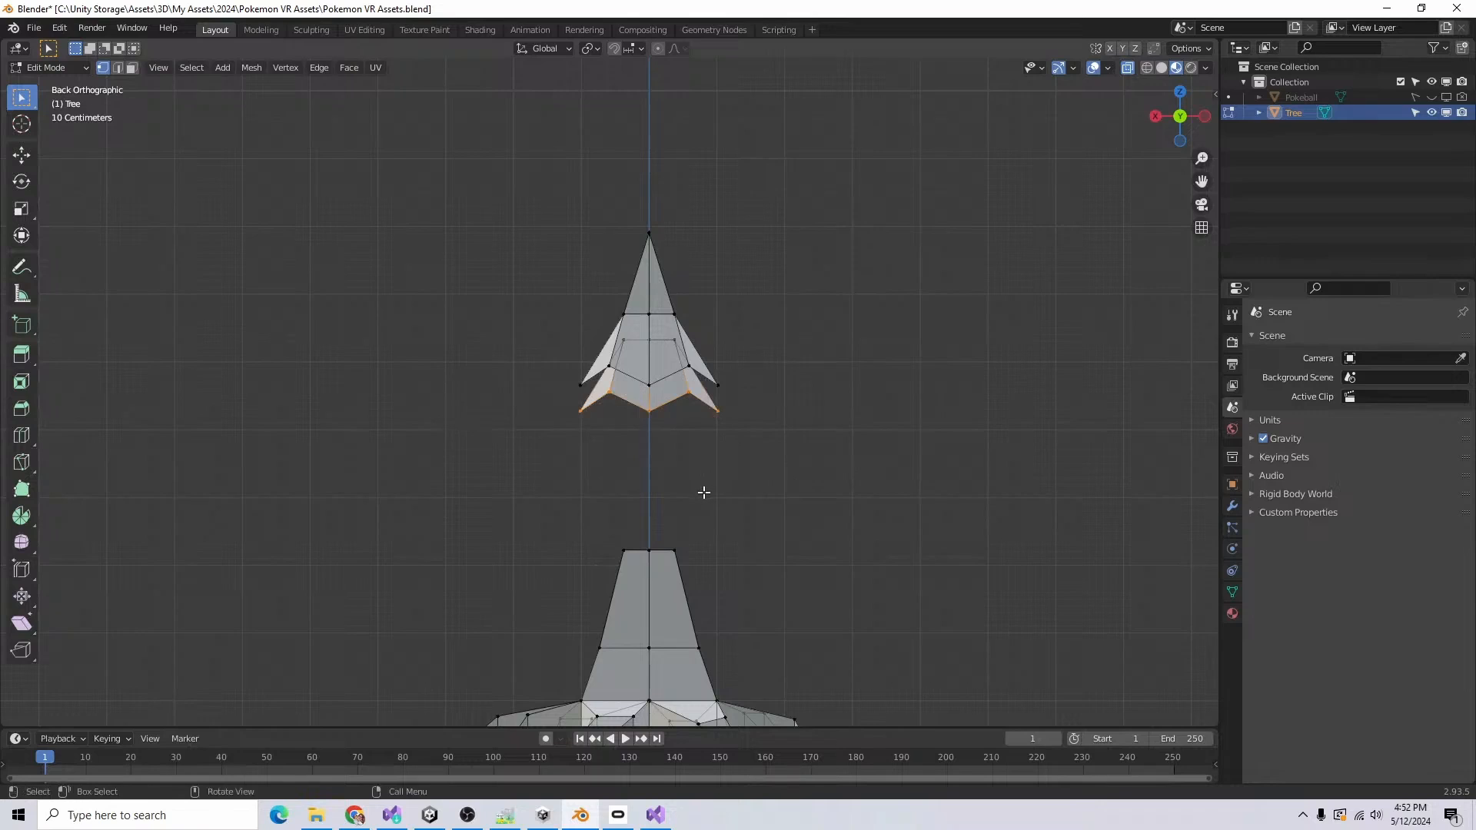
pyautogui.press('s')
pyautogui.click(746, 460)
pyautogui.press('g')
pyautogui.press('z')
pyautogui.click(789, 533)
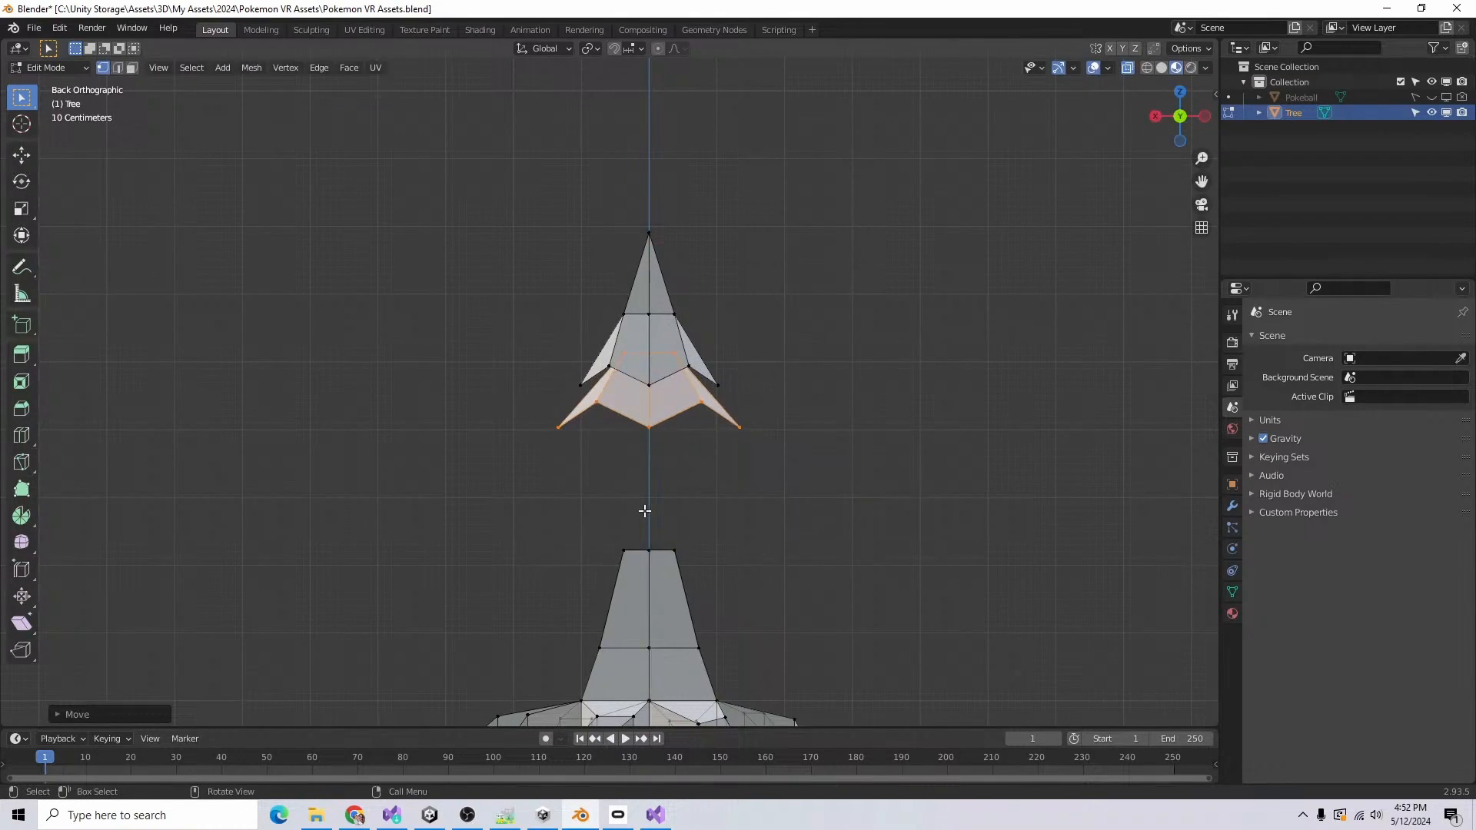
# Step: Duplicate the second foliage tier about 0.63 m lower along Z and scale up the copy to make a wider third tier
pyautogui.moveTo(752, 501); pyautogui.dragTo(791, 610, button='middle')
pyautogui.press('e')
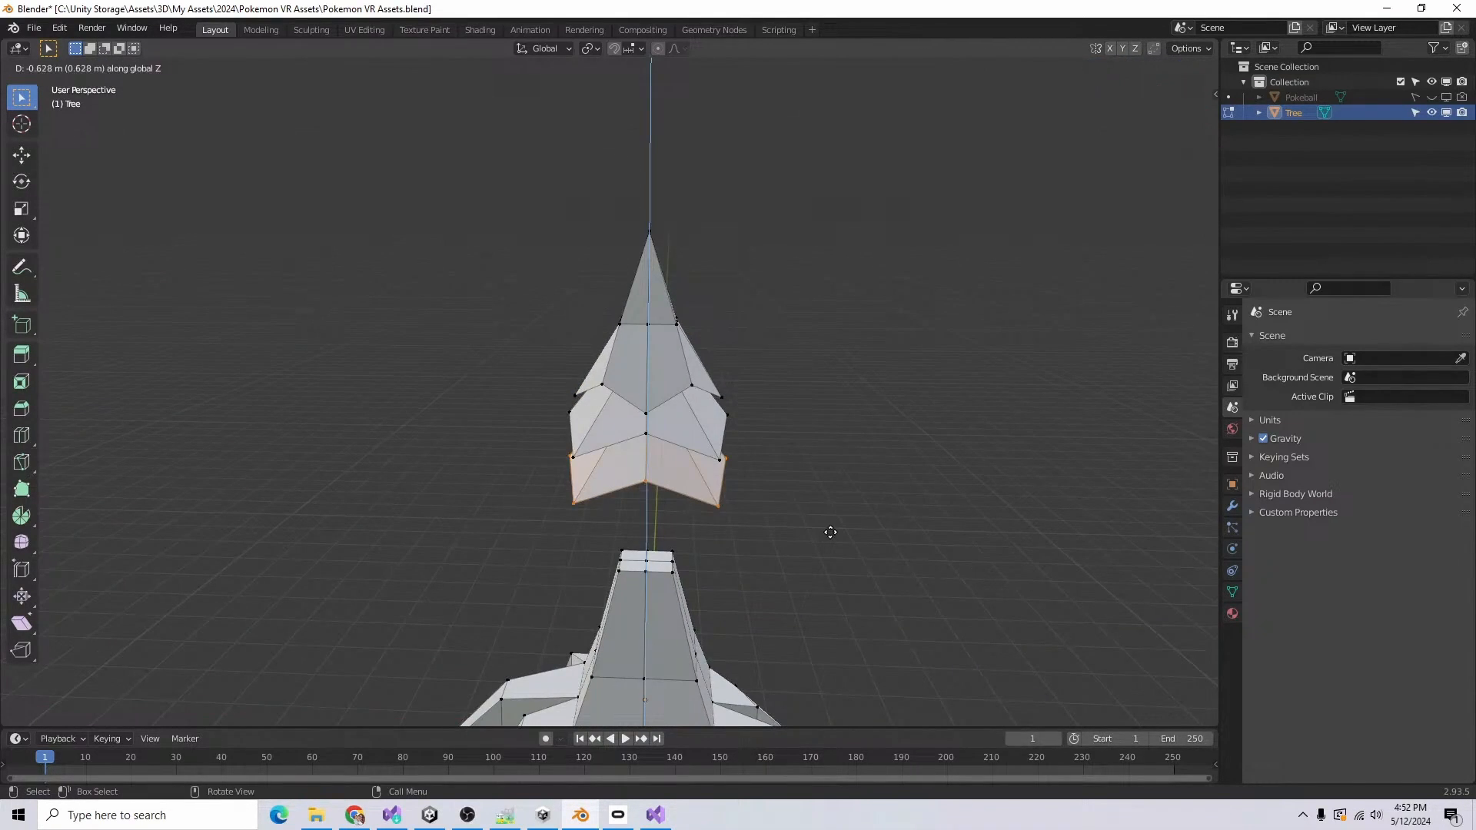
pyautogui.click(830, 532)
pyautogui.press('s')
pyautogui.click(869, 525)
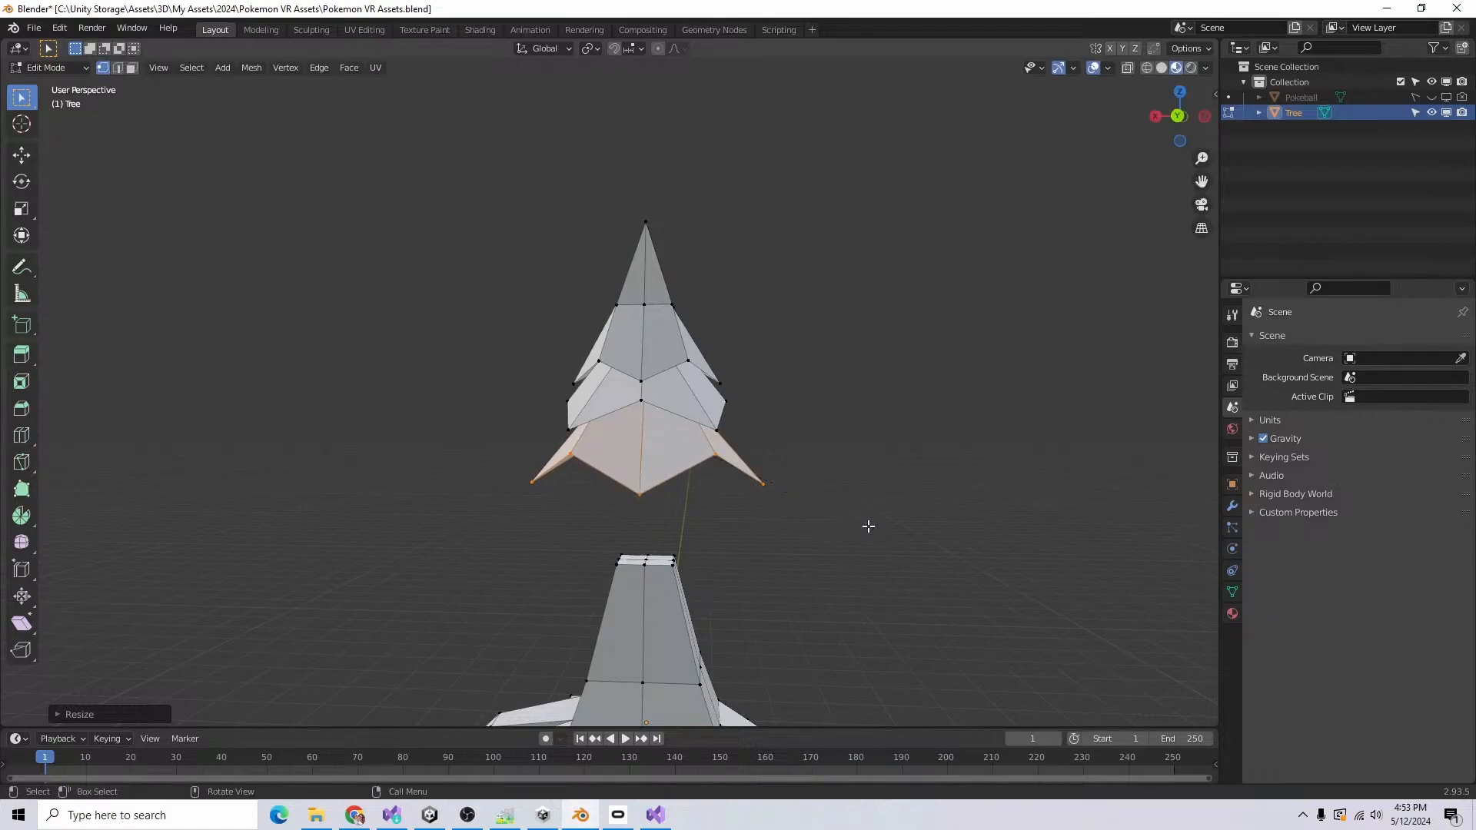
# Step: Duplicate the third foliage tier downward along Z and rotate the copy about Z so its points are offset
pyautogui.moveTo(868, 526); pyautogui.dragTo(877, 587, button='middle')
pyautogui.hotkey('shift', 'd')
pyautogui.press('z')
pyautogui.click(941, 594)
pyautogui.press('r')
pyautogui.press('z')
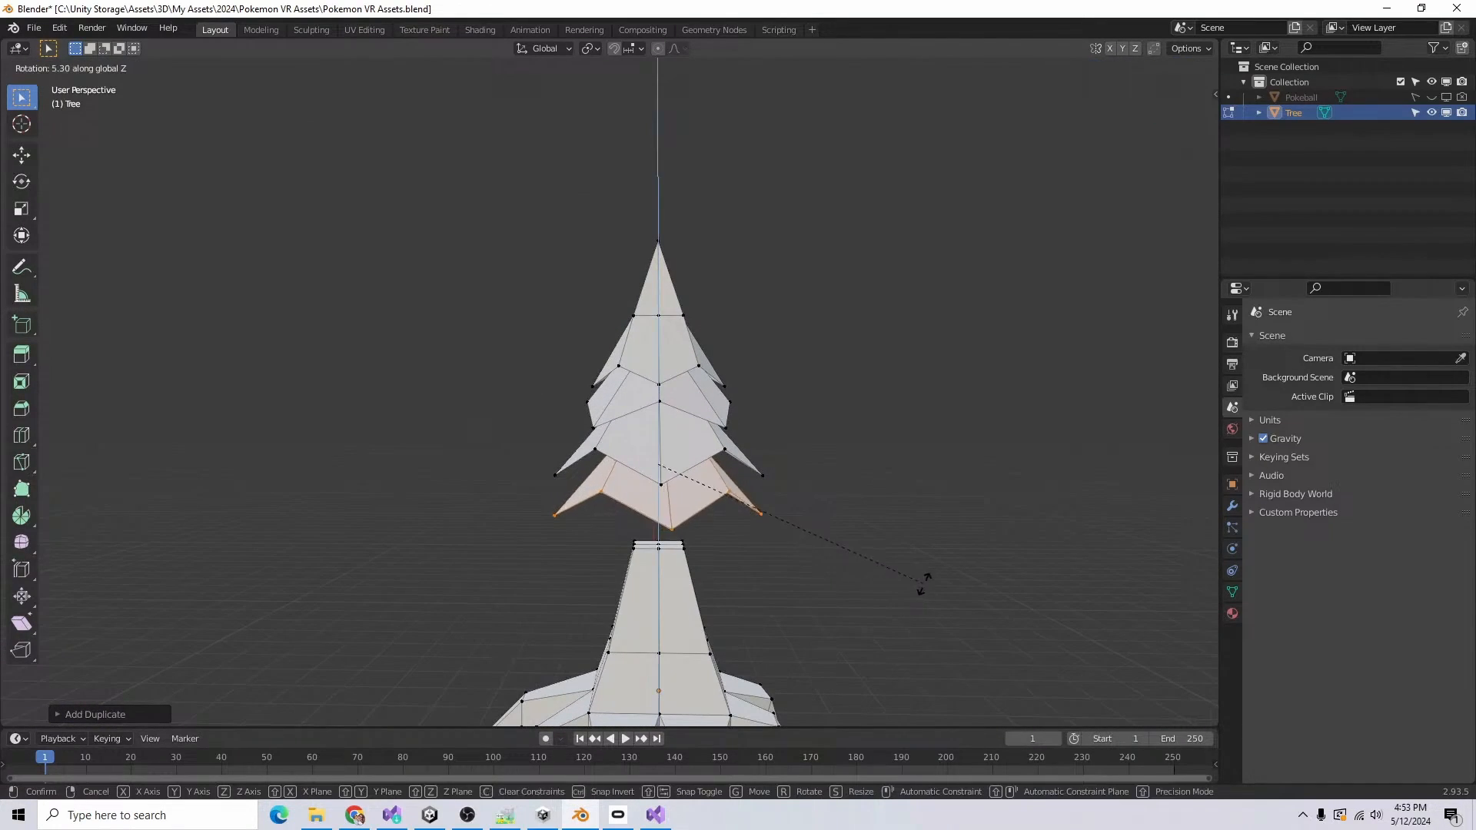
pyautogui.click(487, 607)
# Step: Duplicate the fourth foliage tier lower along Z, scale the copy up about 1.2 times and rotate it about Z
pyautogui.press('g')
pyautogui.press('z')
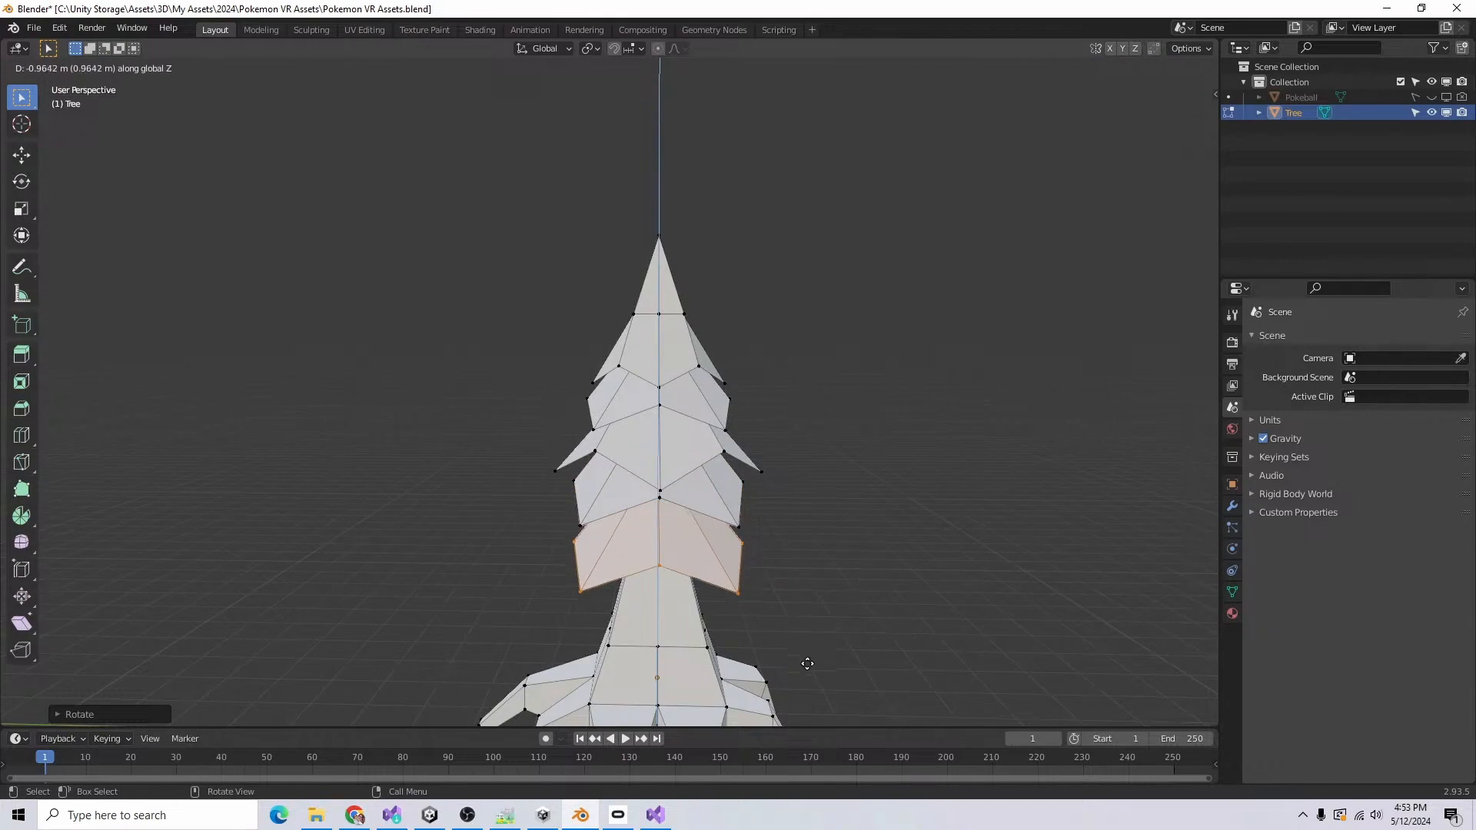
pyautogui.click(813, 621)
pyautogui.hotkey('shift', 'd')
pyautogui.press('s')
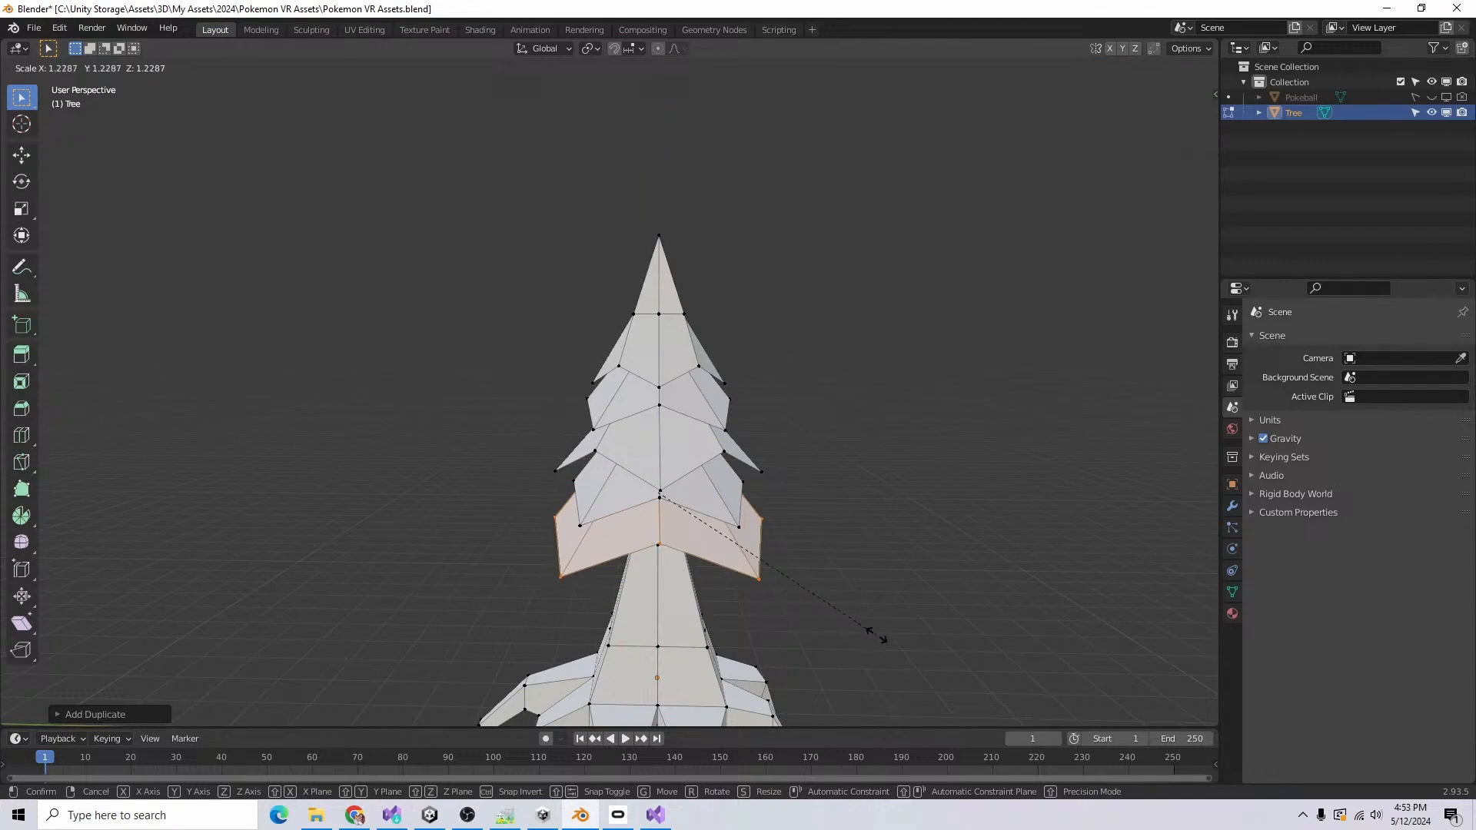
pyautogui.click(863, 635)
pyautogui.press('r')
pyautogui.press('z')
pyautogui.click(998, 594)
# Step: Select all foliage tiers, scale them up together in front view, and return to Object Mode
pyautogui.moveTo(960, 565); pyautogui.dragTo(1018, 513, button='middle')
pyautogui.moveTo(853, 554); pyautogui.dragTo(541, 561, button='middle')
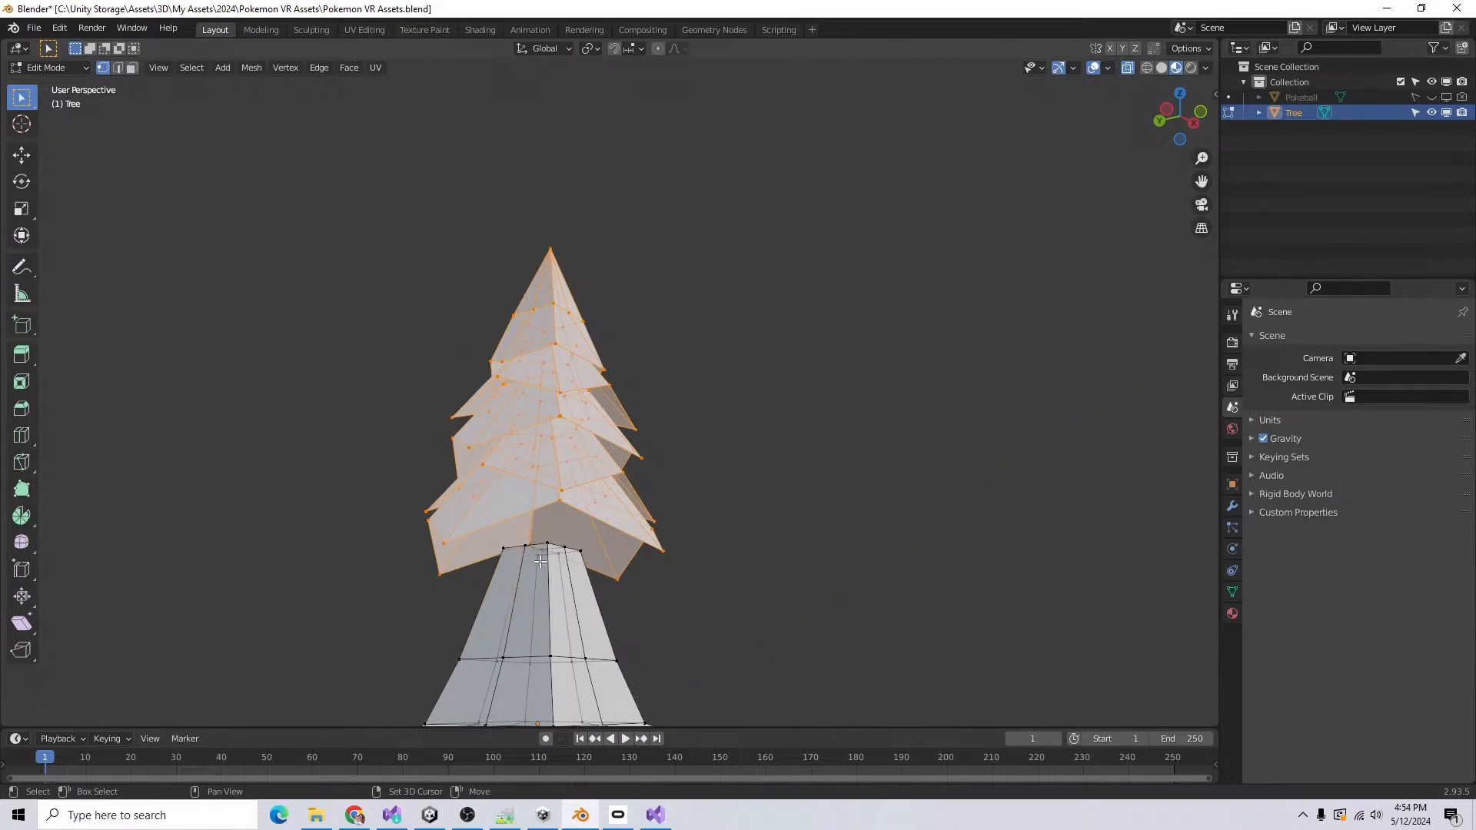
pyautogui.moveTo(759, 651); pyautogui.dragTo(818, 620, button='middle')
pyautogui.press('KP_1')
pyautogui.press('s')
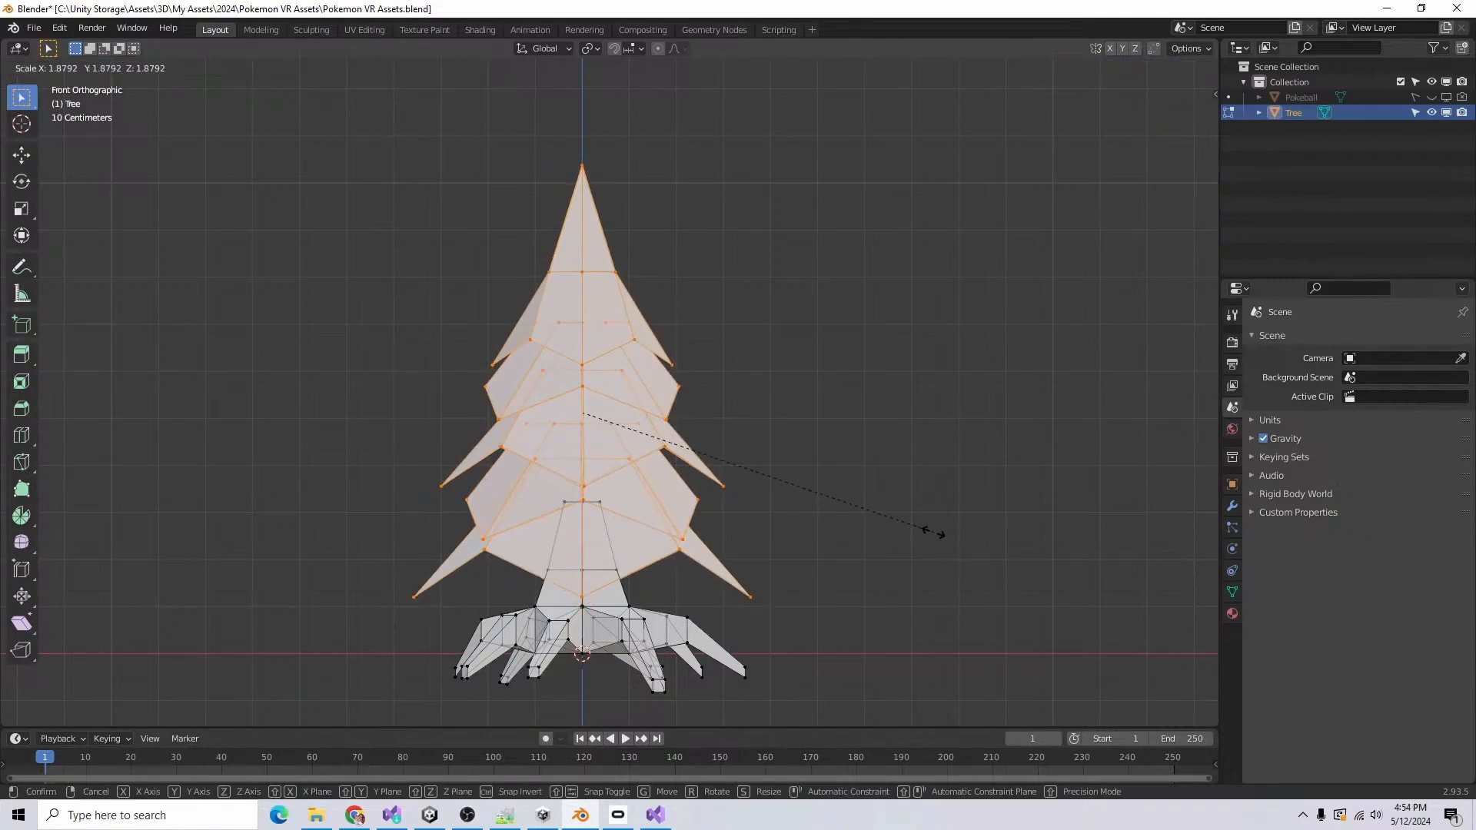
pyautogui.click(841, 520)
pyautogui.hotkey('alt', 'a')
pyautogui.moveTo(840, 521); pyautogui.dragTo(658, 564, button='middle')
pyautogui.press('Tab')
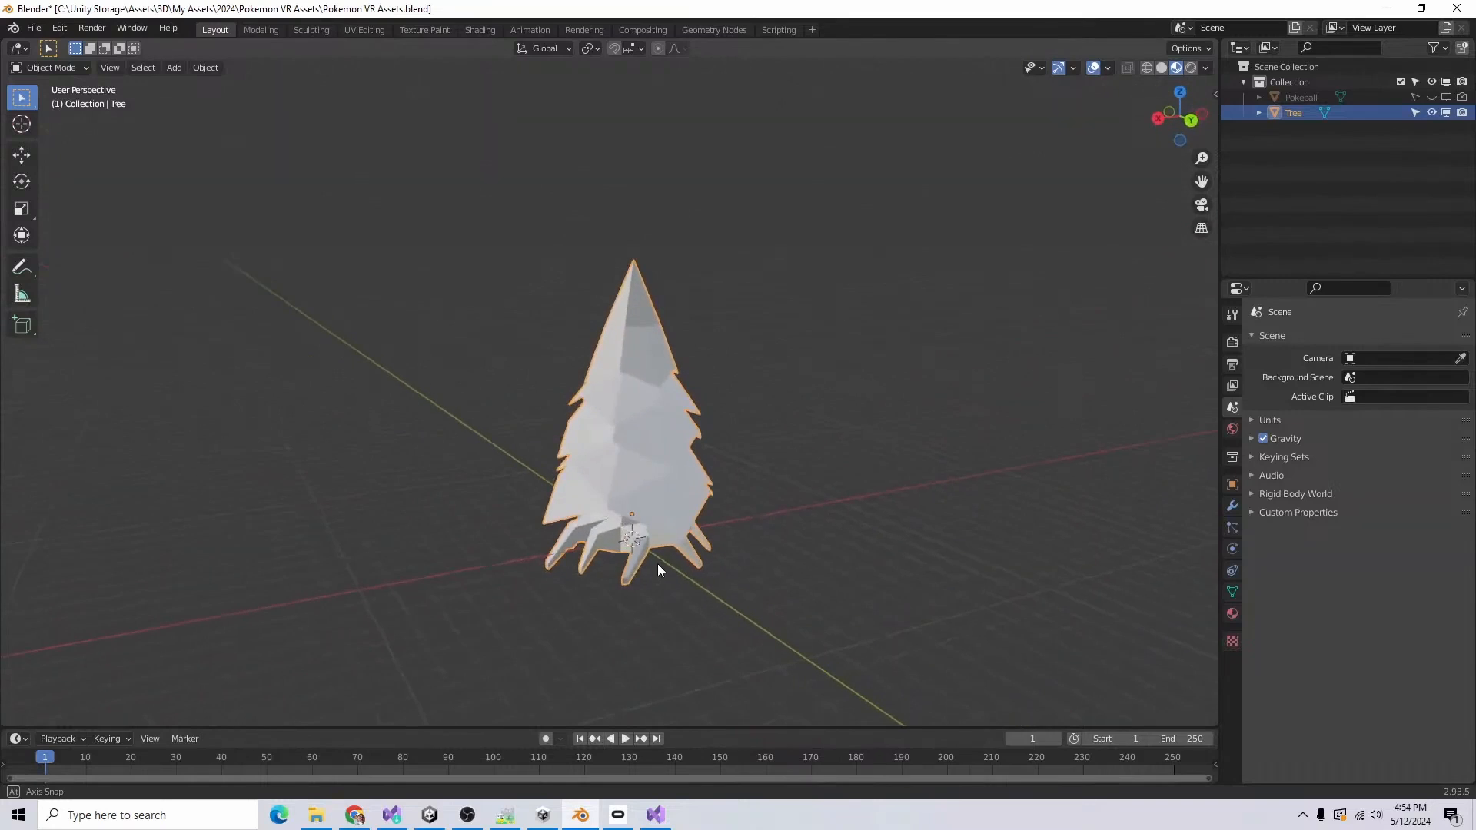
# Step: Open the UV Editing workspace and unwrap the whole tree mesh over the Pear36 Palette Vertical.png image
pyautogui.click(1338, 218)
pyautogui.click(356, 29)
pyautogui.scroll(-6, 918, 346)
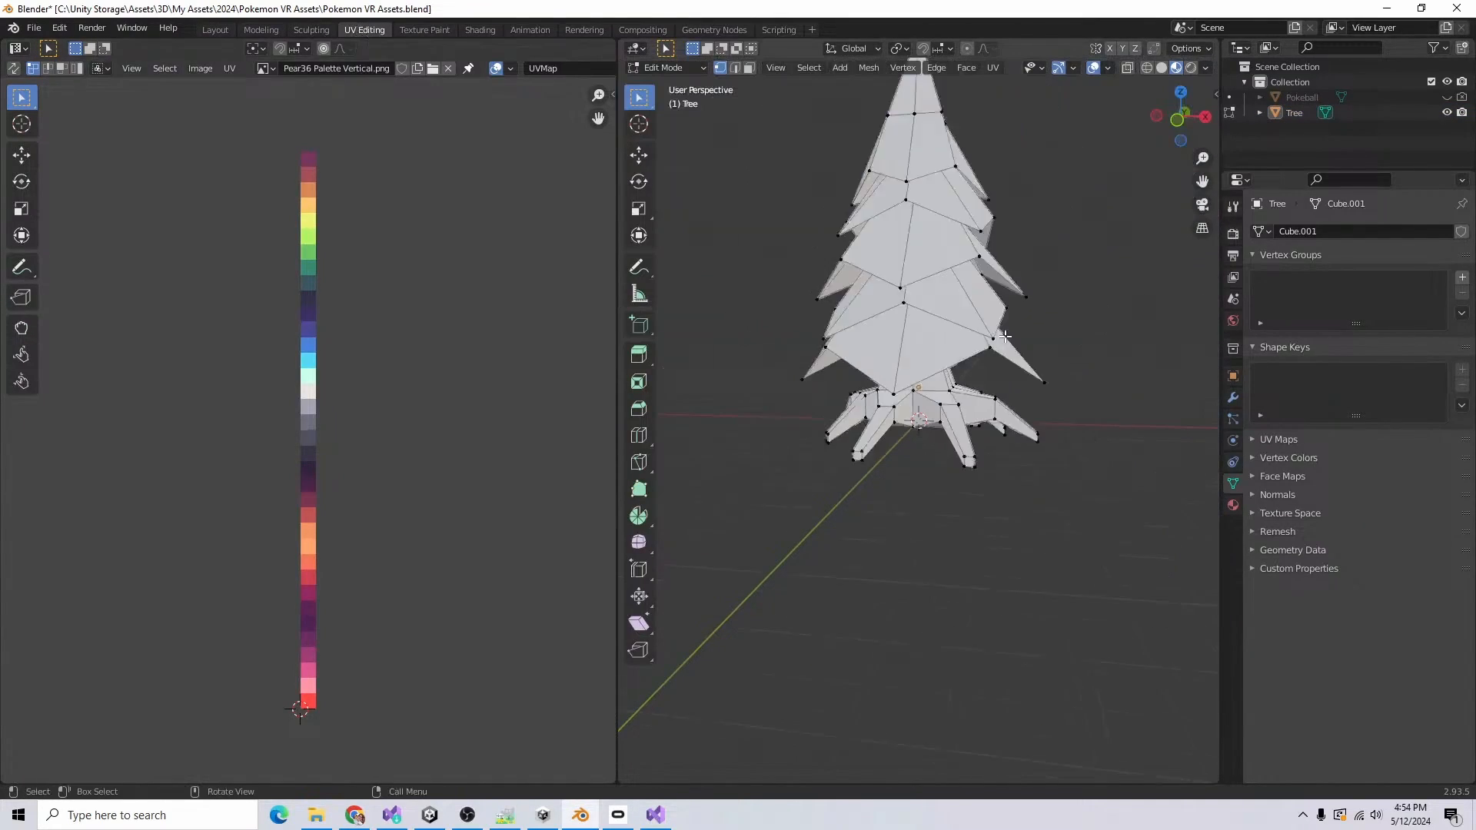
pyautogui.click(993, 68)
pyautogui.click(1018, 86)
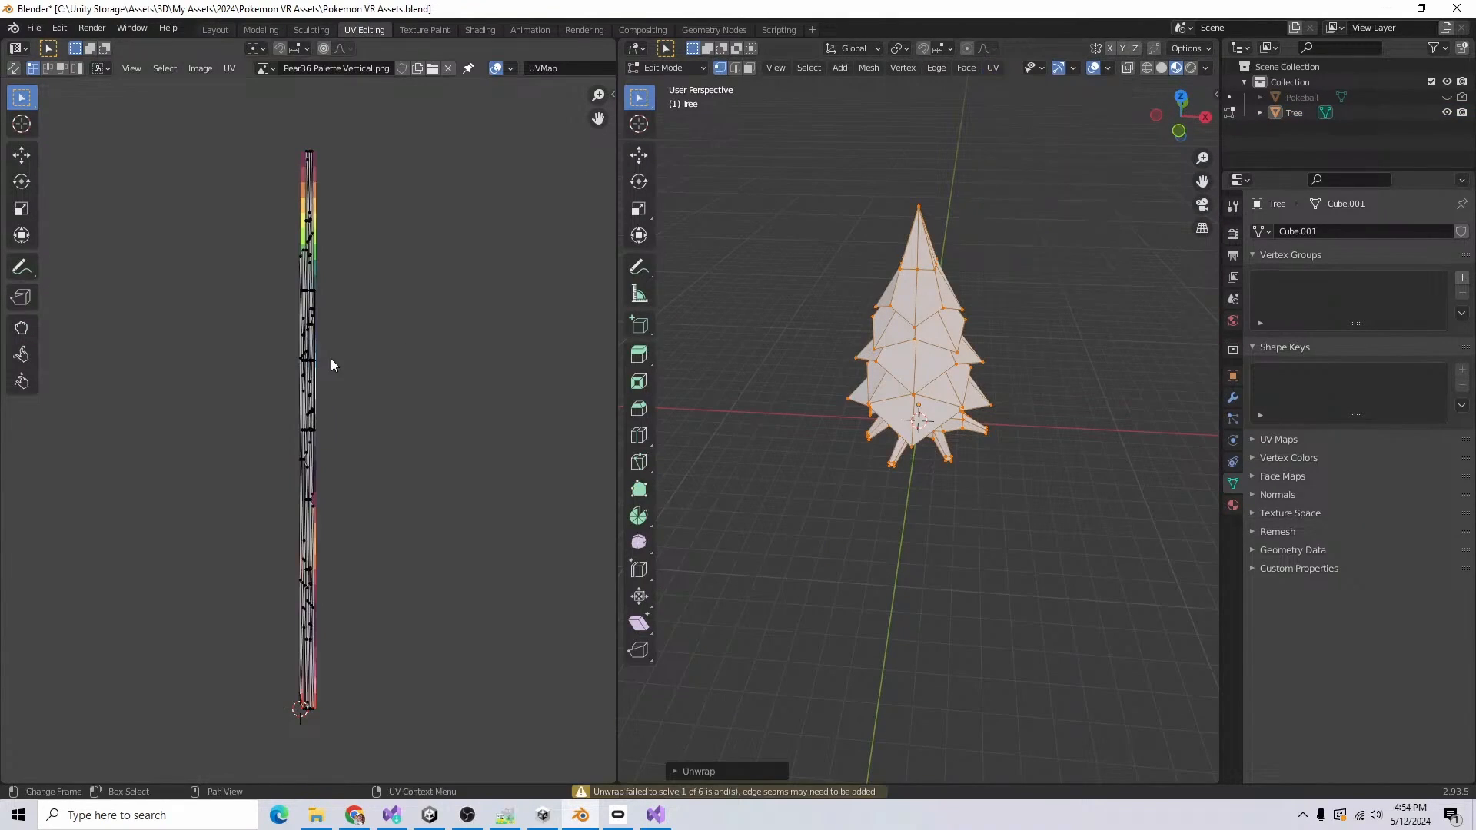
# Step: Move the tree's shrunken UVs onto the dark green palette swatch and assign the Shared Mat material
pyautogui.press('g')
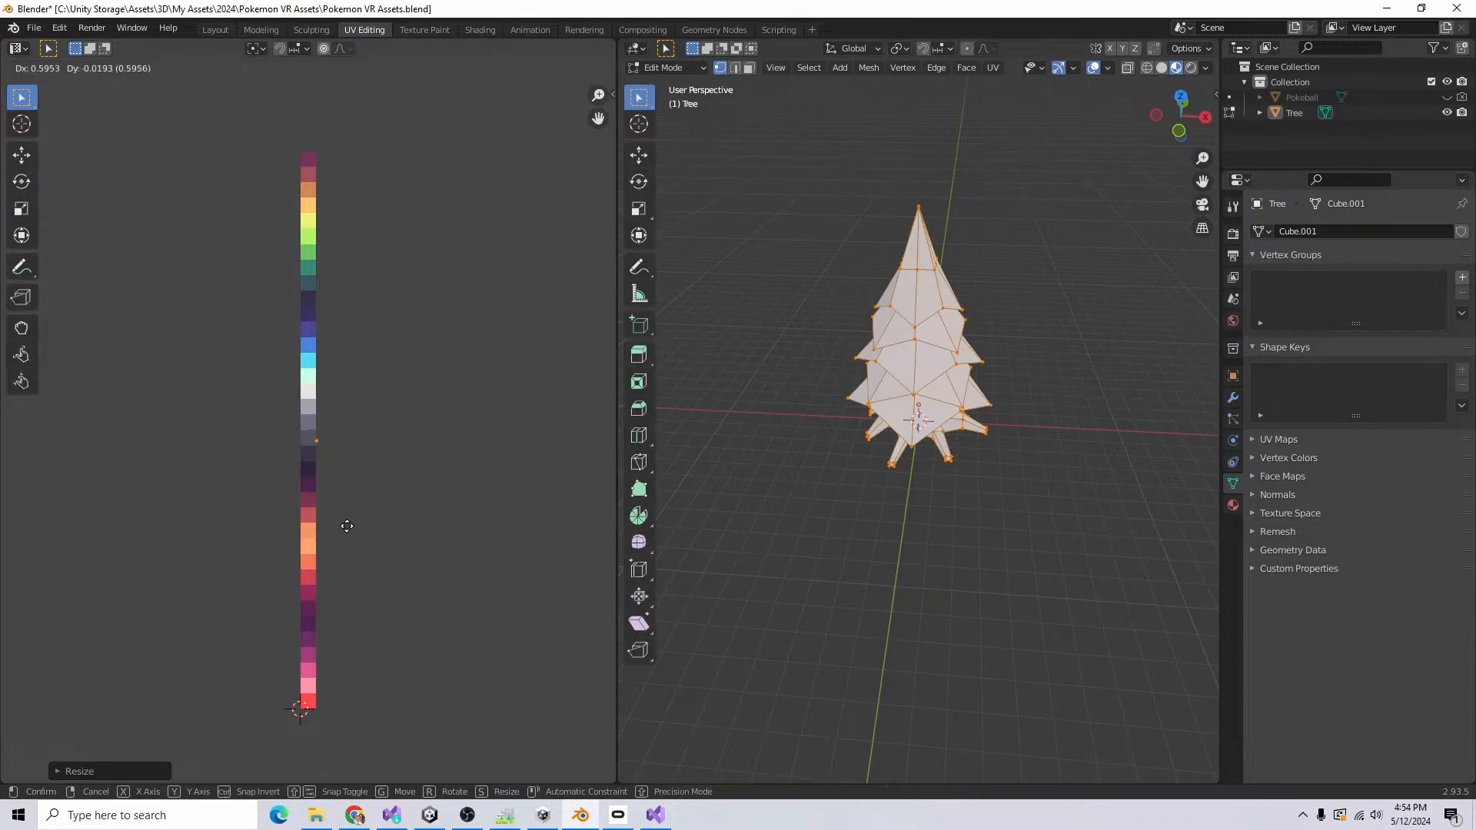
pyautogui.click(340, 352)
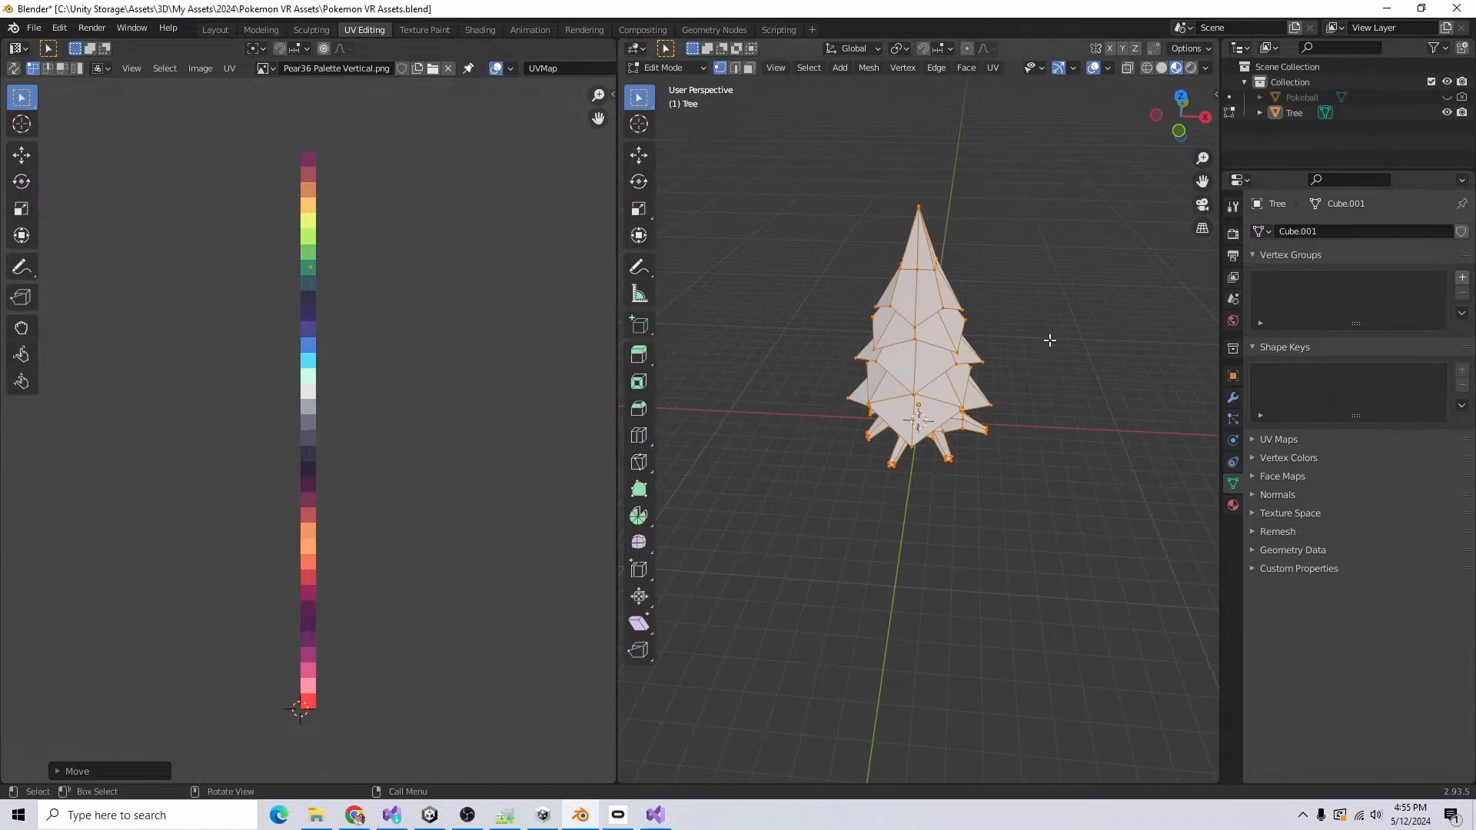
pyautogui.click(1234, 321)
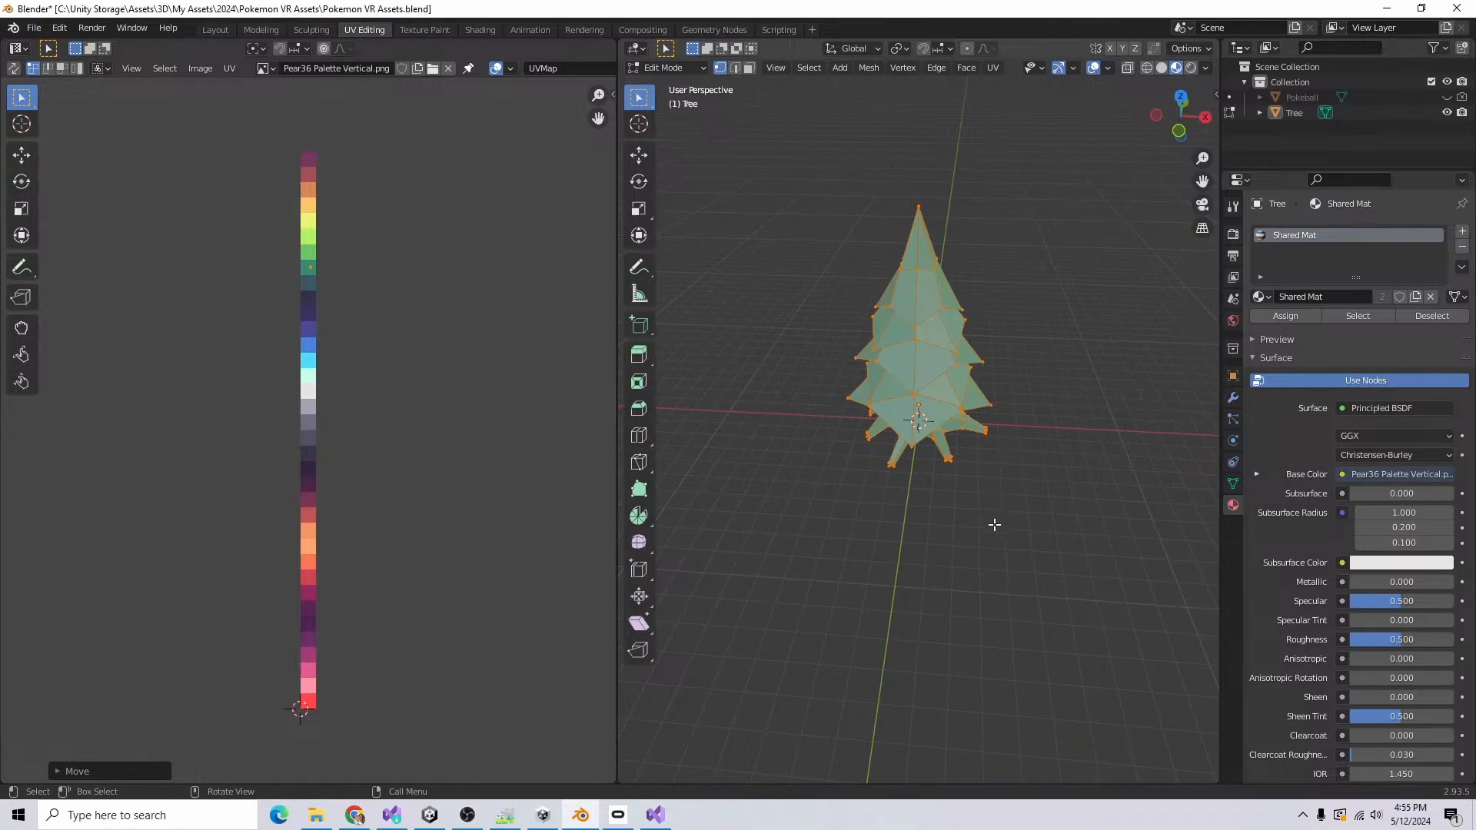
pyautogui.click(995, 525)
# Step: Select the faces of the roots and trunk, growing the selection, and move their UVs onto the reddish-brown palette swatch
pyautogui.moveTo(995, 525); pyautogui.dragTo(992, 484, button='middle')
pyautogui.click(751, 71)
pyautogui.scroll(5, 998, 400)
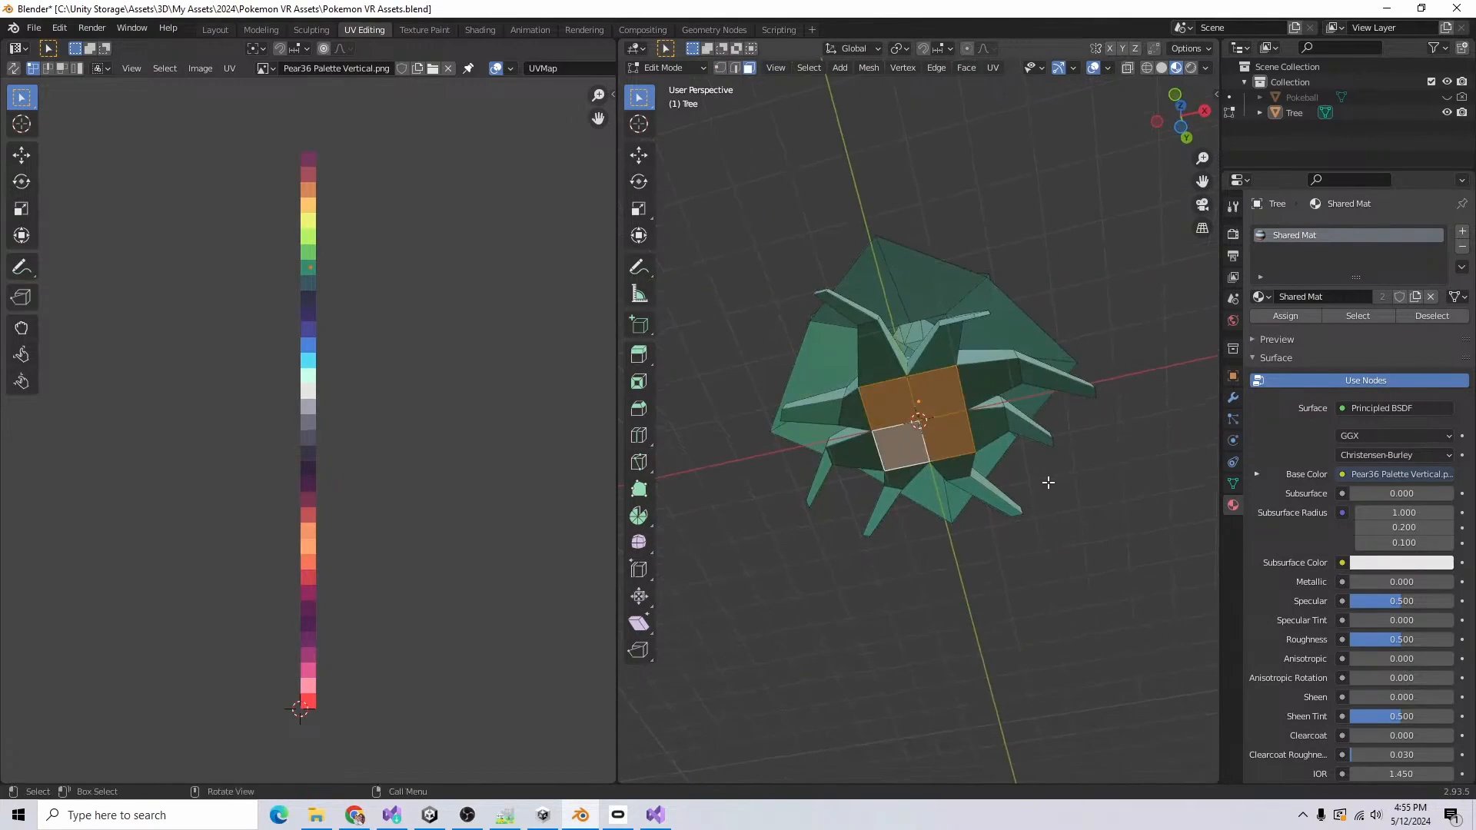
pyautogui.moveTo(1048, 482); pyautogui.dragTo(1199, 615, button='middle')
pyautogui.press('ctrl+KP_Add')
pyautogui.press('ctrl+KP_Add')
pyautogui.press('ctrl+KP_Add')
pyautogui.press('ctrl+KP_Add')
pyautogui.press('ctrl+KP_Add')
pyautogui.press('g')
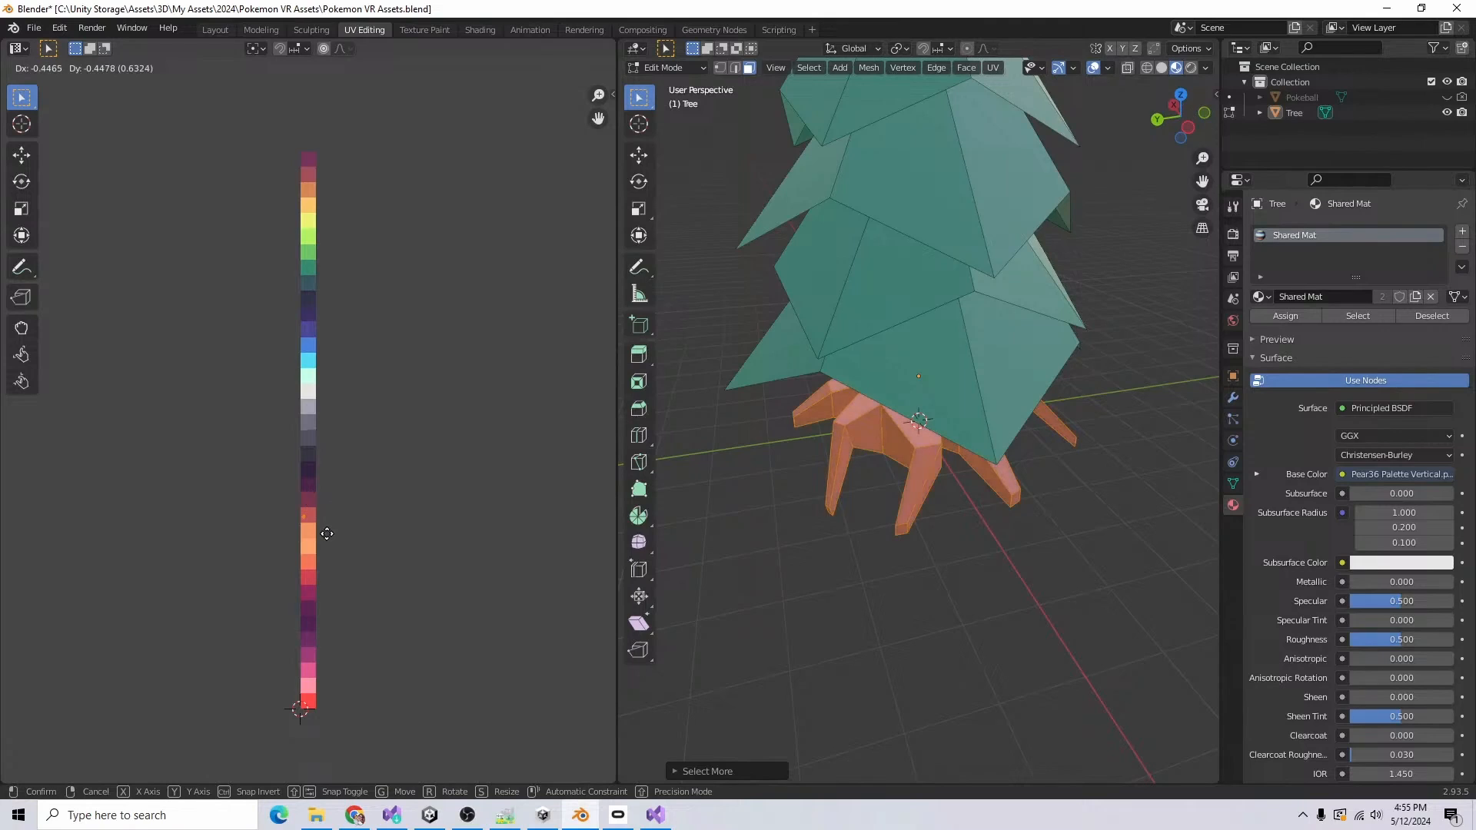
pyautogui.click(329, 533)
# Step: Return to the Layout workspace in Object Mode and shade the tree smooth
pyautogui.click(1032, 581)
pyautogui.moveTo(1032, 580); pyautogui.dragTo(1037, 552, button='middle')
pyautogui.scroll(-6, 1037, 551)
pyautogui.rightClick(587, 463)
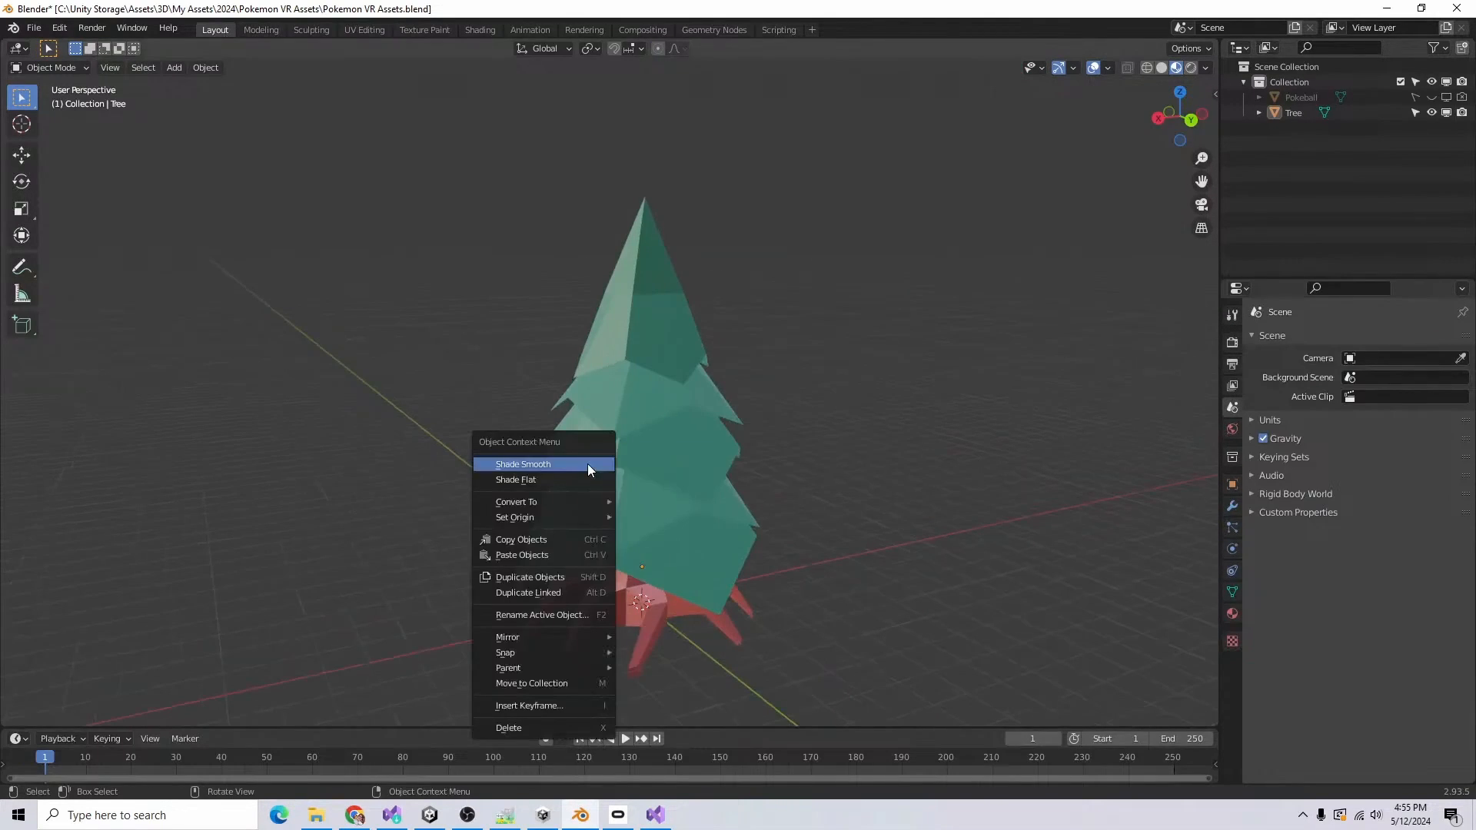
pyautogui.click(579, 466)
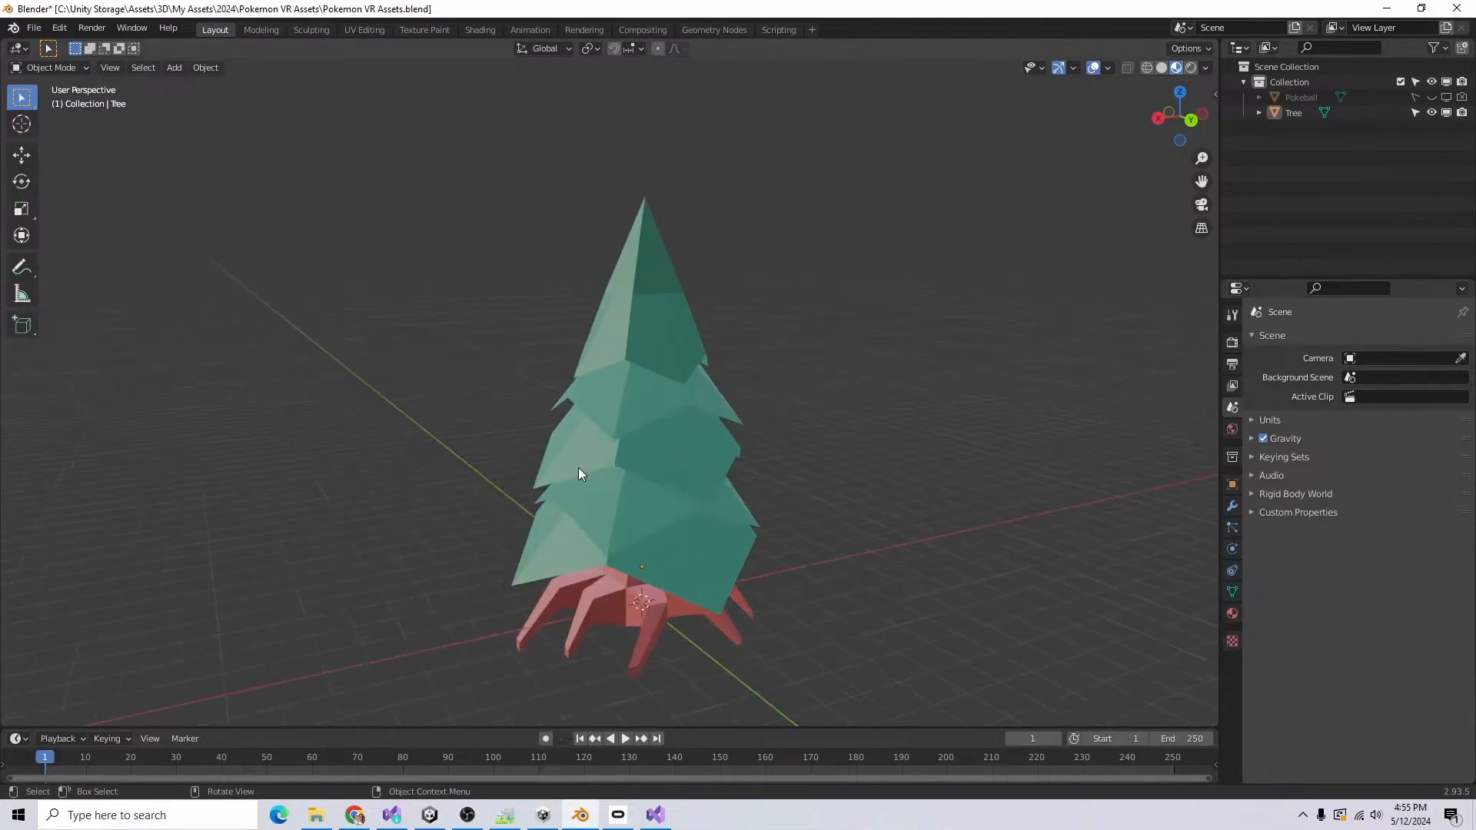
pyautogui.click(704, 378)
pyautogui.moveTo(686, 355); pyautogui.dragTo(716, 543, button='middle')
# Step: Add a Subdivision Surface modifier to the tree and set its viewport level to 2
pyautogui.click(1233, 506)
pyautogui.click(1357, 339)
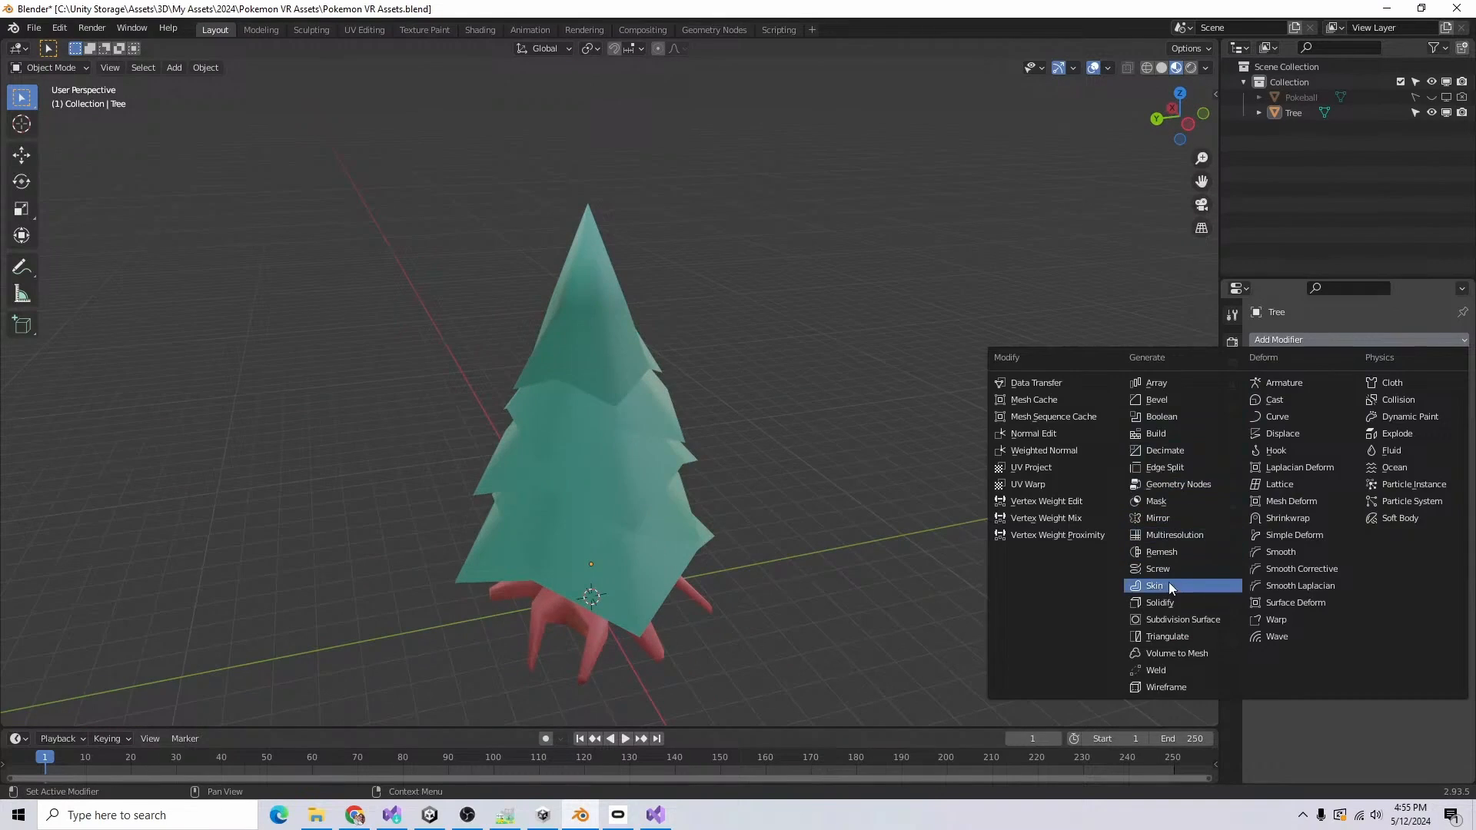
pyautogui.click(1179, 620)
pyautogui.click(1442, 408)
pyautogui.moveTo(811, 559); pyautogui.dragTo(978, 561, button='middle')
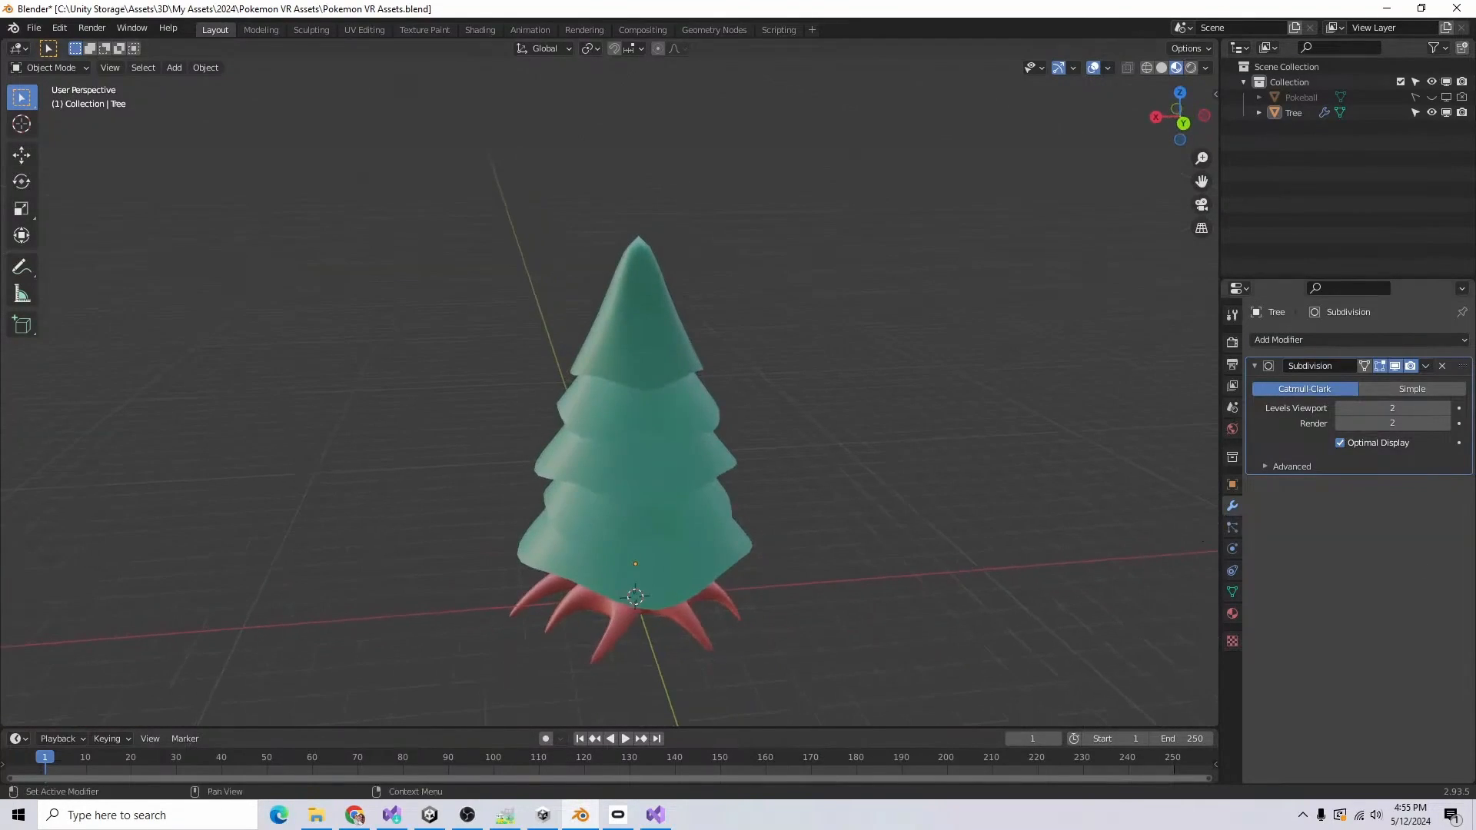
# Step: Remove the Subdivision modifier from the tree and shade the tree flat
pyautogui.click(1443, 366)
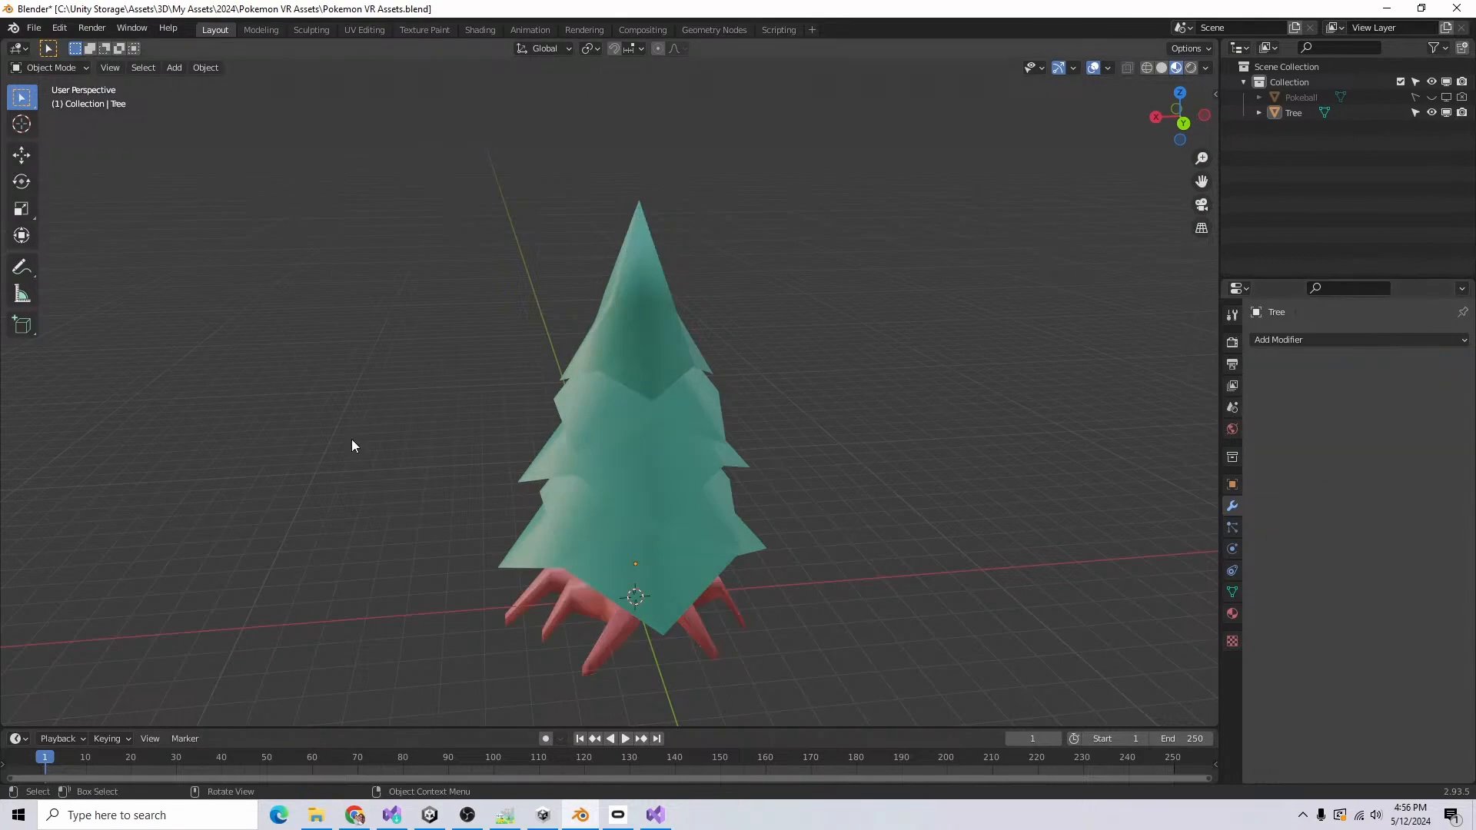
pyautogui.rightClick(639, 380)
pyautogui.click(641, 393)
# Step: Scale the edge loop just below the tree's tip in Edit Mode and save the file in Object Mode
pyautogui.moveTo(875, 530)
pyautogui.mouseDown(button='middle')
pyautogui.moveTo(1109, 582)
pyautogui.moveTo(976, 561)
pyautogui.mouseUp(button='middle')
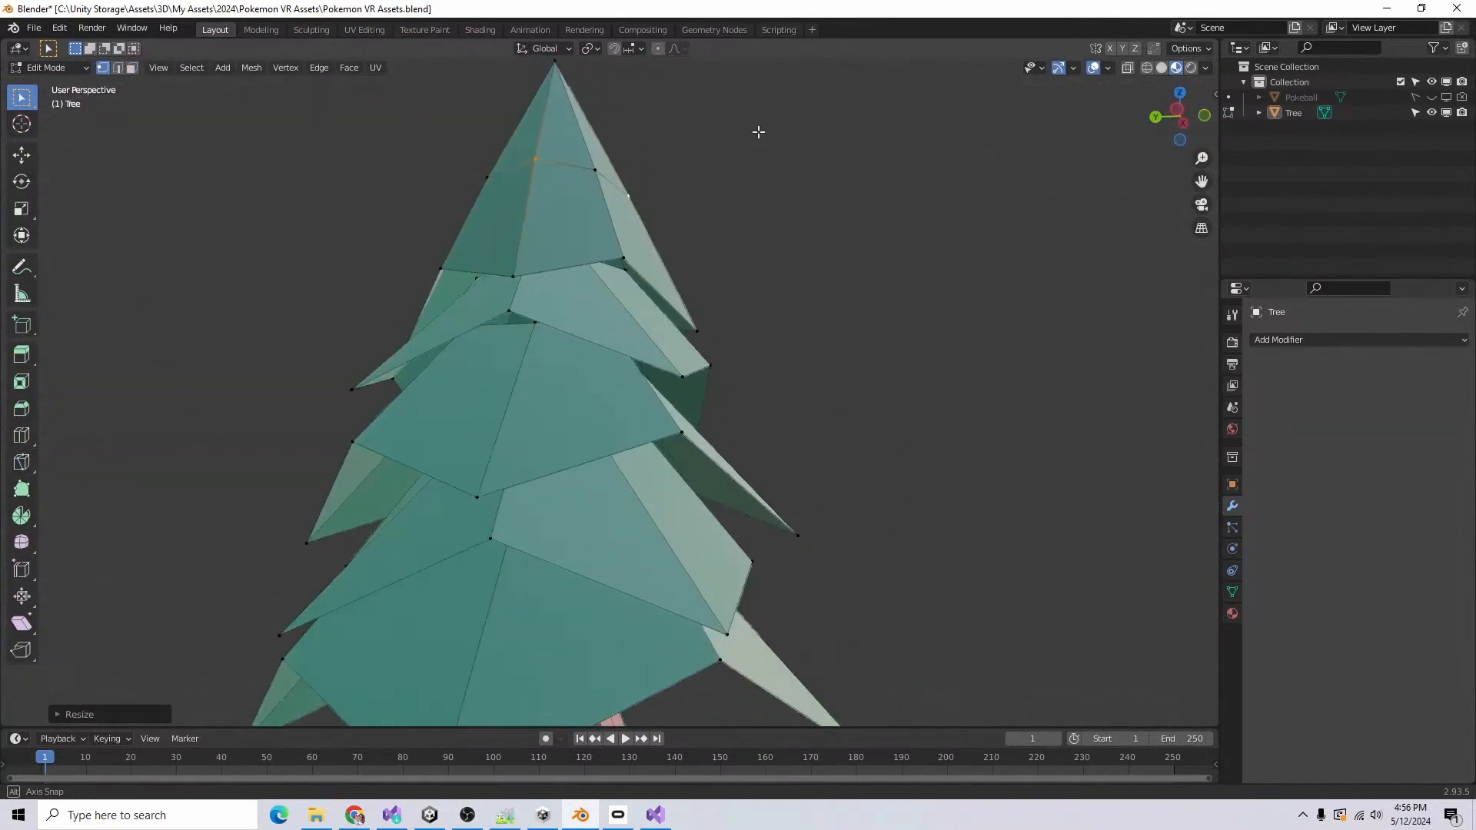
pyautogui.moveTo(758, 131); pyautogui.dragTo(641, 163, button='middle')
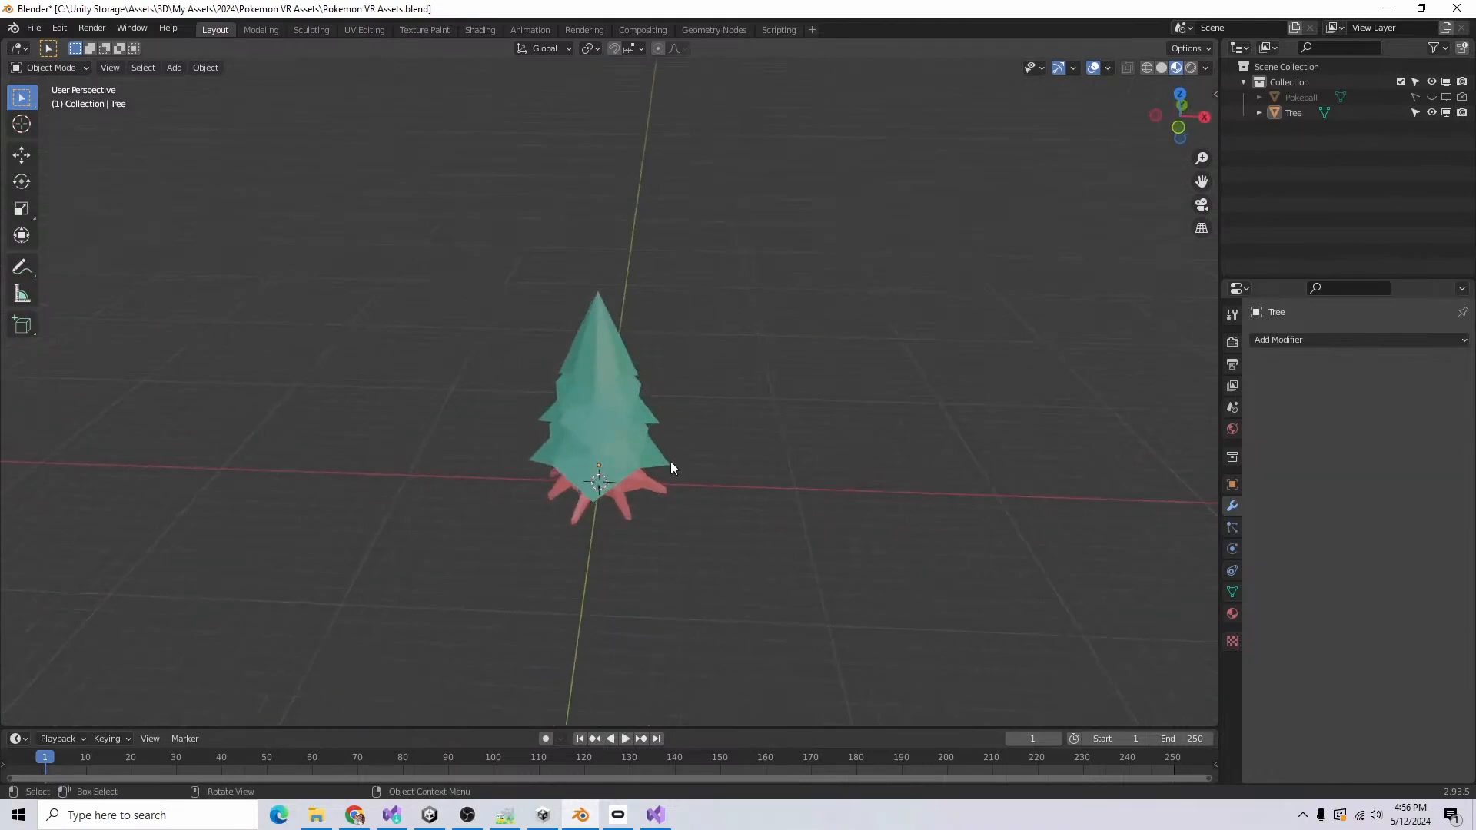
pyautogui.moveTo(671, 462); pyautogui.dragTo(708, 584, button='middle')
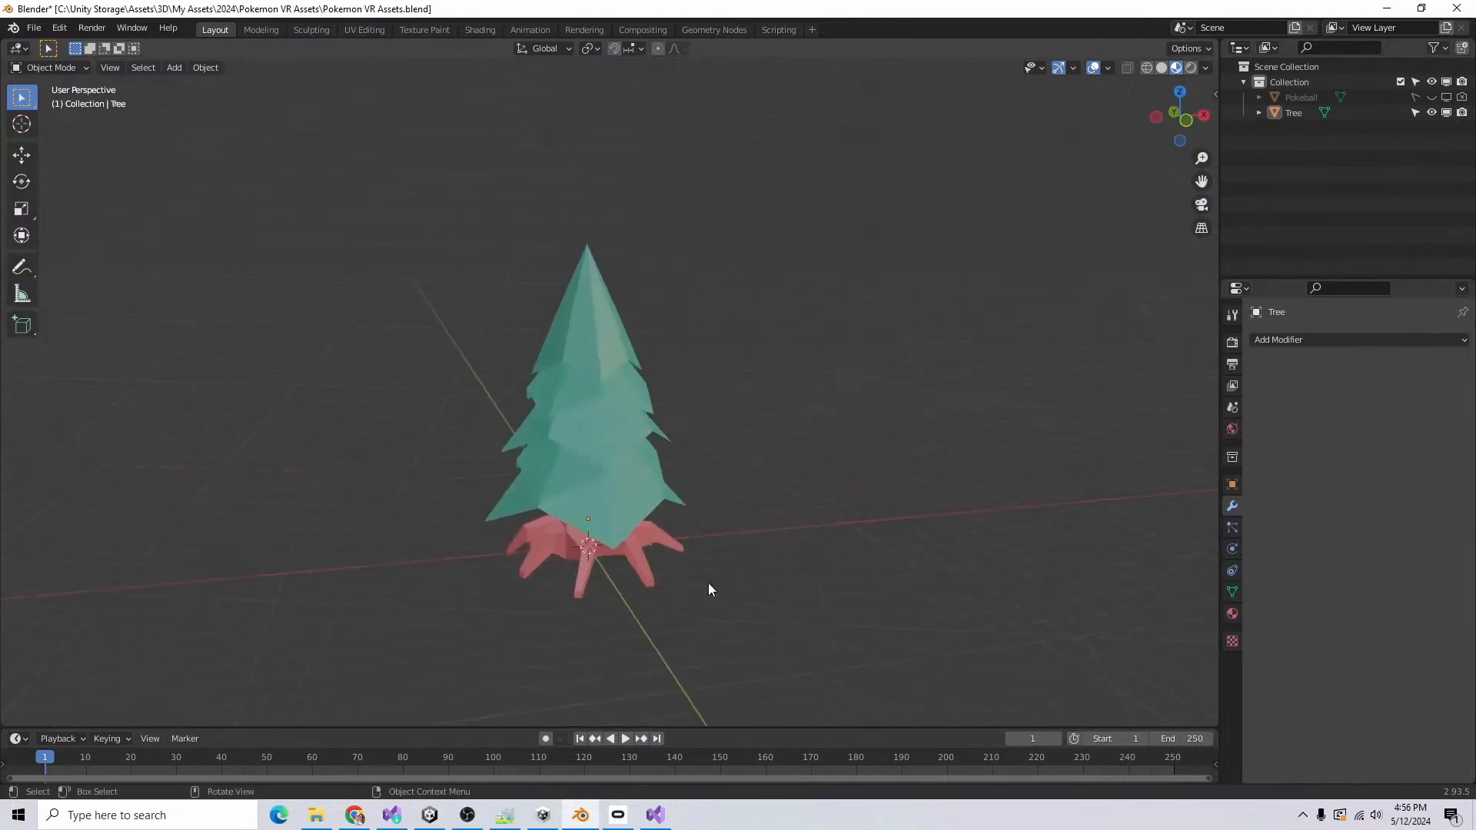
pyautogui.hotkey('ctrl', 's')
# Step: Export the scene as a Wavefront OBJ file named Tree.obj, limited to the selection
pyautogui.click(34, 27)
pyautogui.moveTo(98, 247)
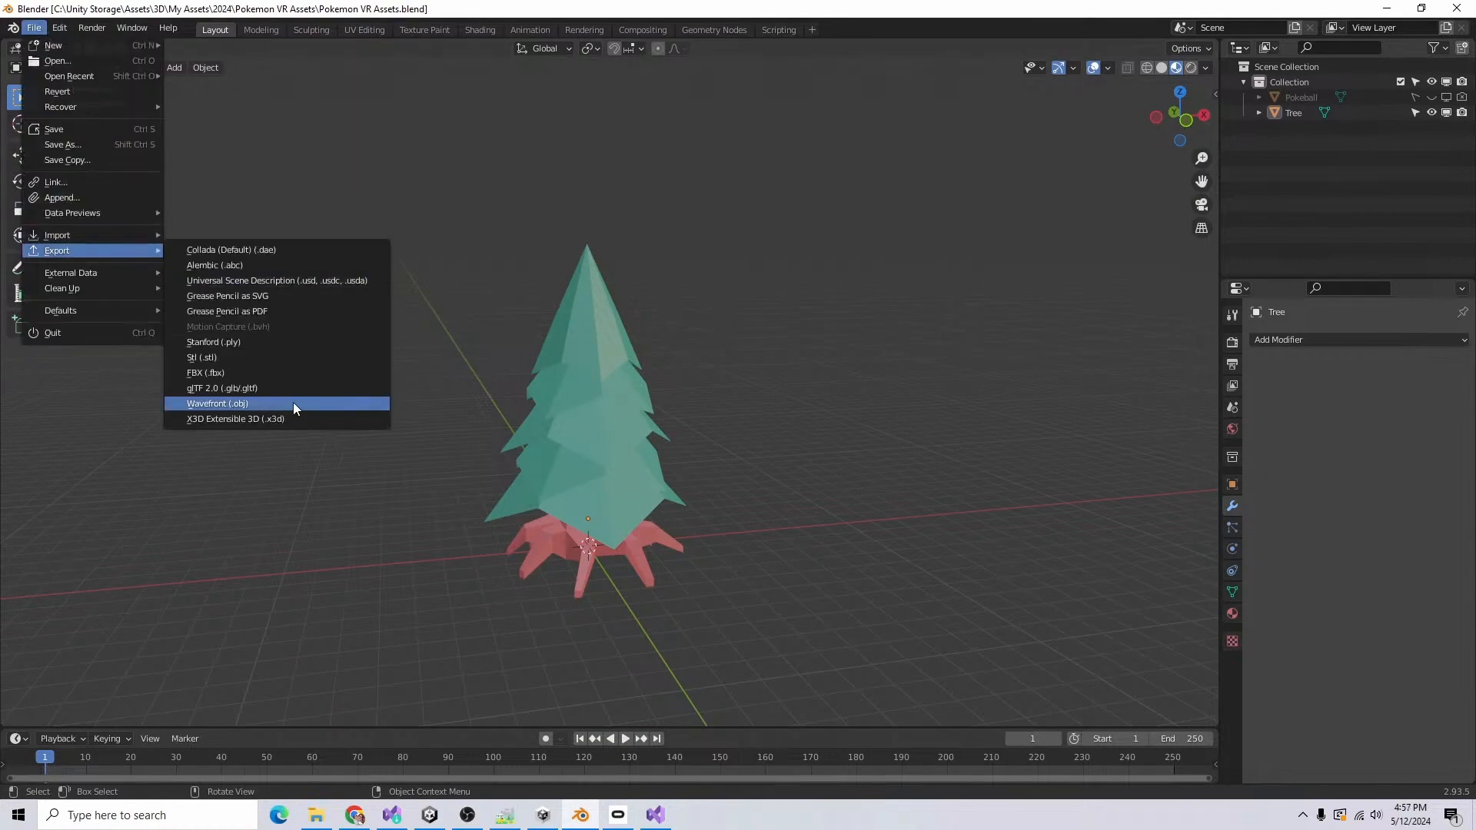
pyautogui.click(293, 403)
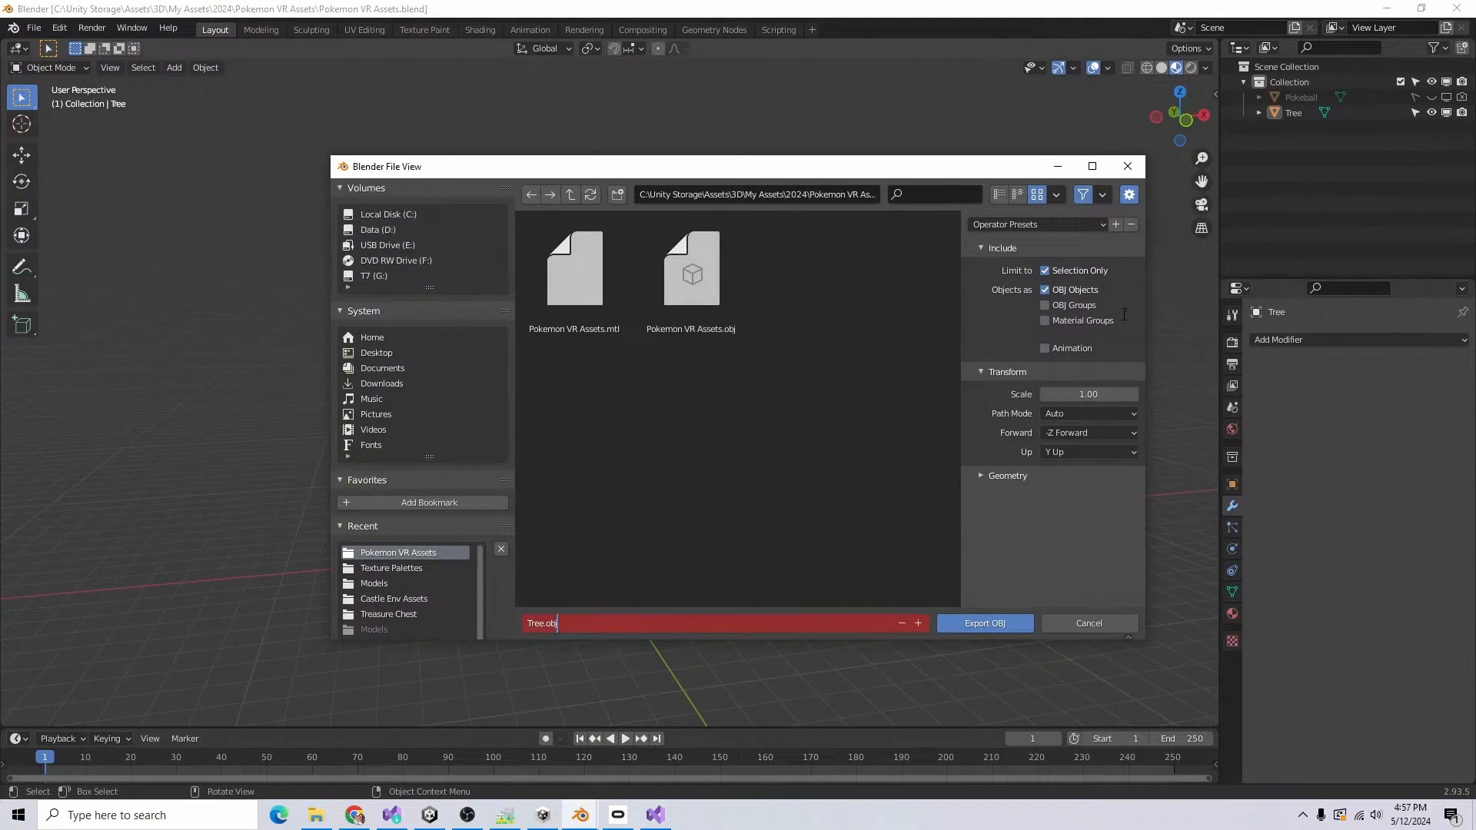
pyautogui.press('Return')
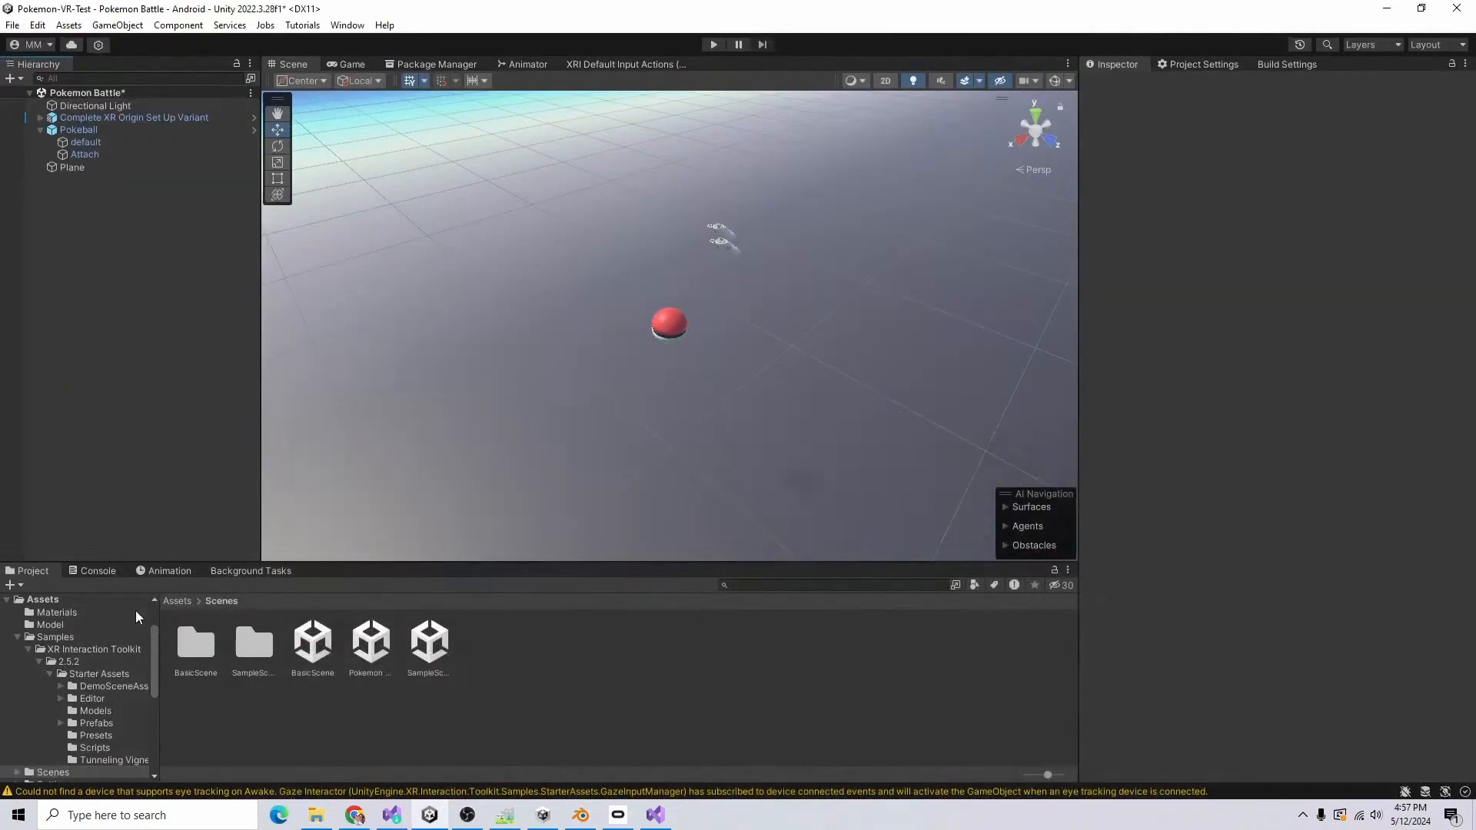
# Step: Switch to Unity and delete the imported Tree model from the project's Model folder
pyautogui.click(17, 637)
pyautogui.click(50, 625)
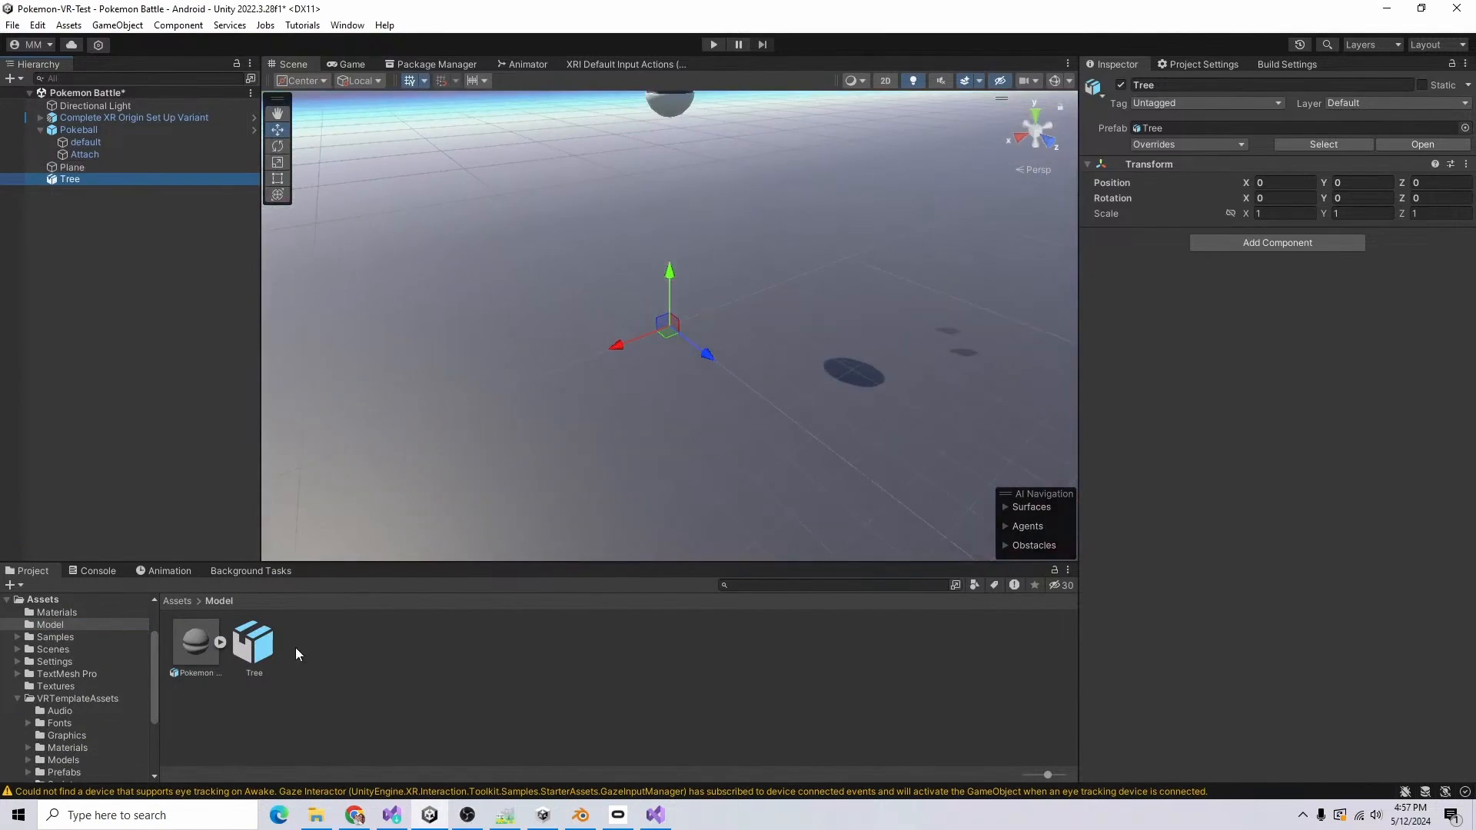
pyautogui.click(265, 643)
pyautogui.press('Delete')
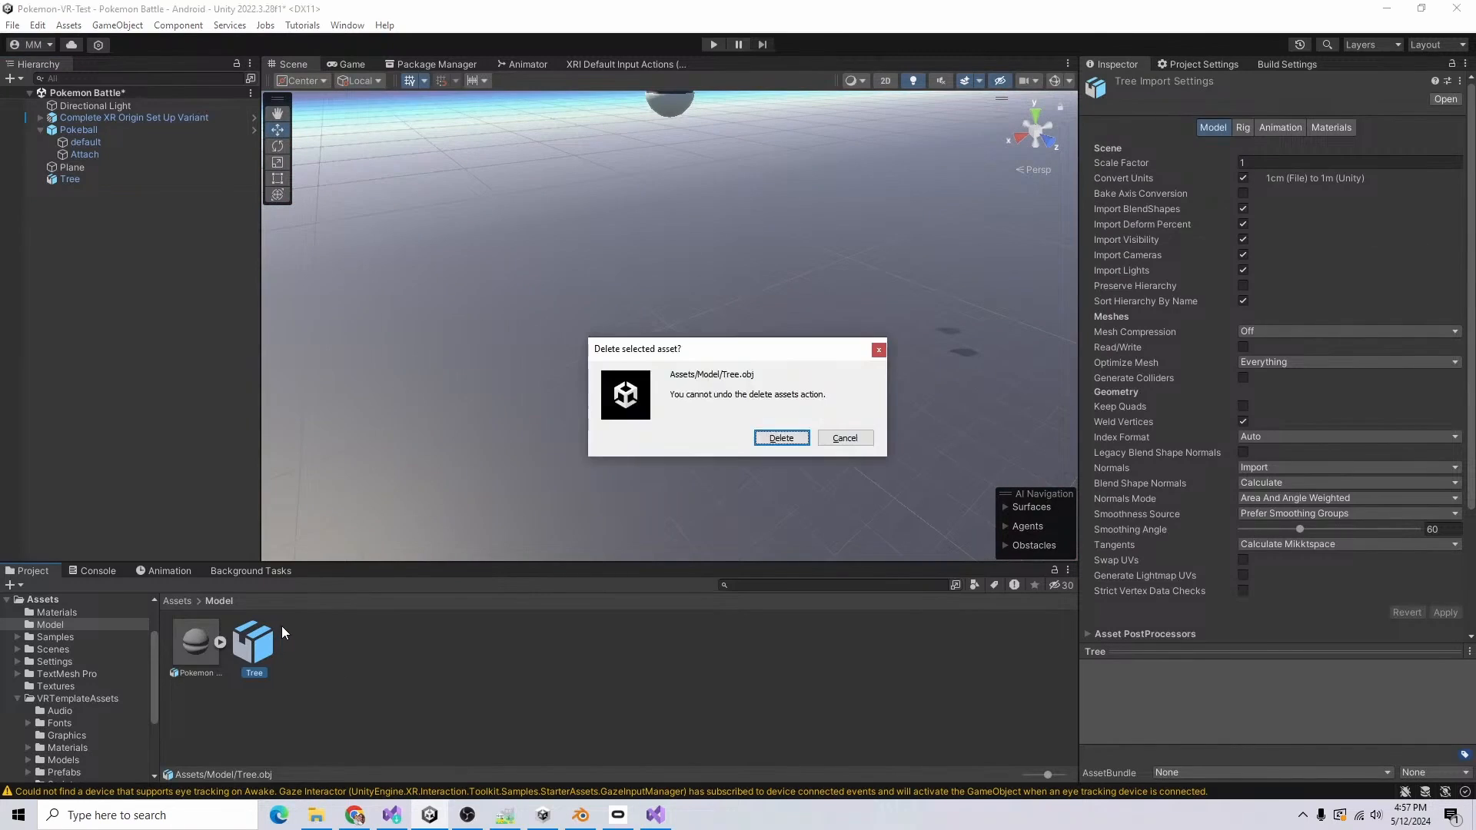
pyautogui.click(779, 444)
# Step: Switch to Blender, select the tree and export it again as a Wavefront OBJ file
pyautogui.click(580, 815)
pyautogui.click(570, 399)
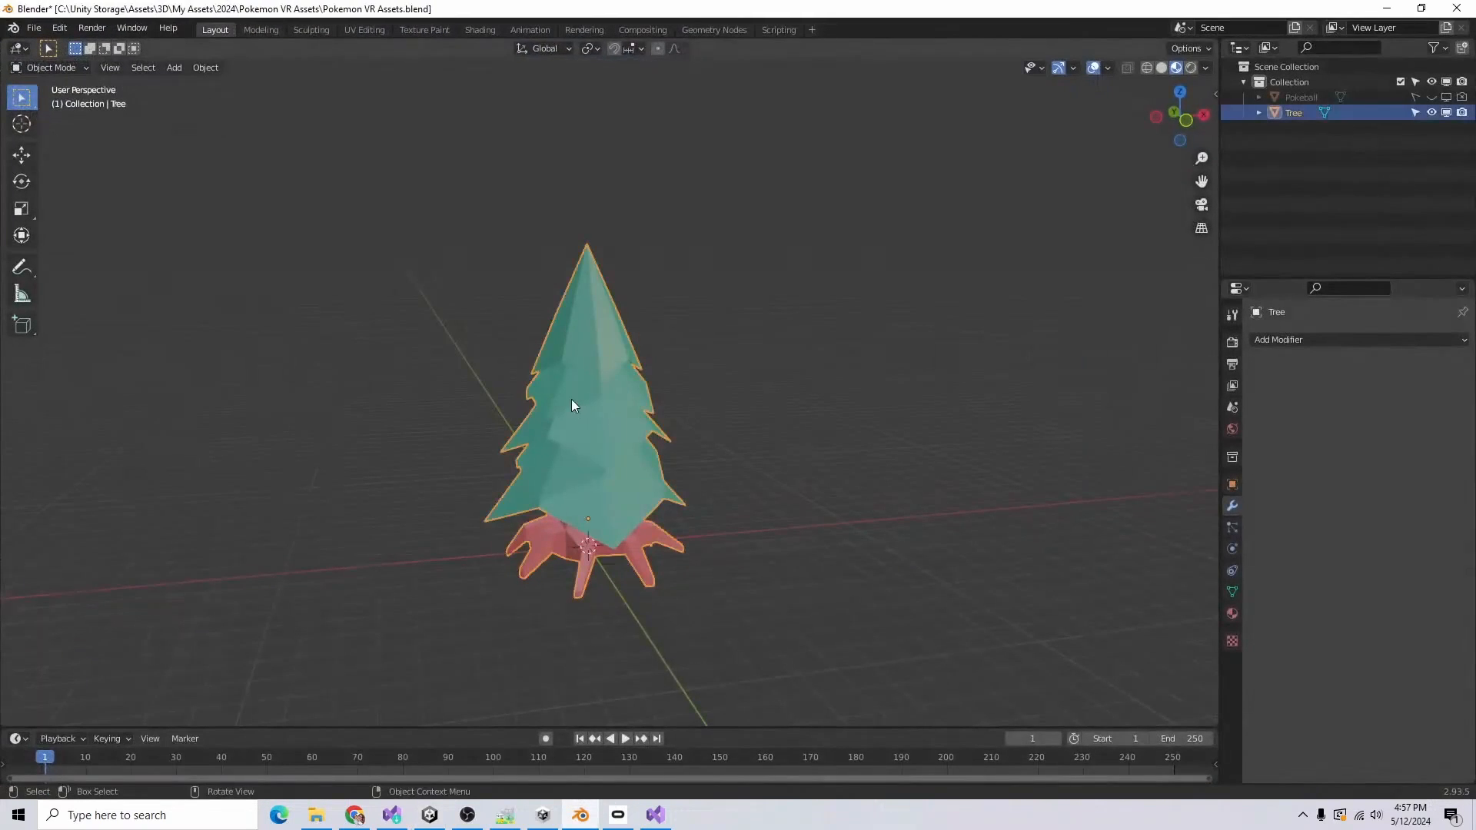
pyautogui.click(36, 26)
pyautogui.moveTo(80, 248)
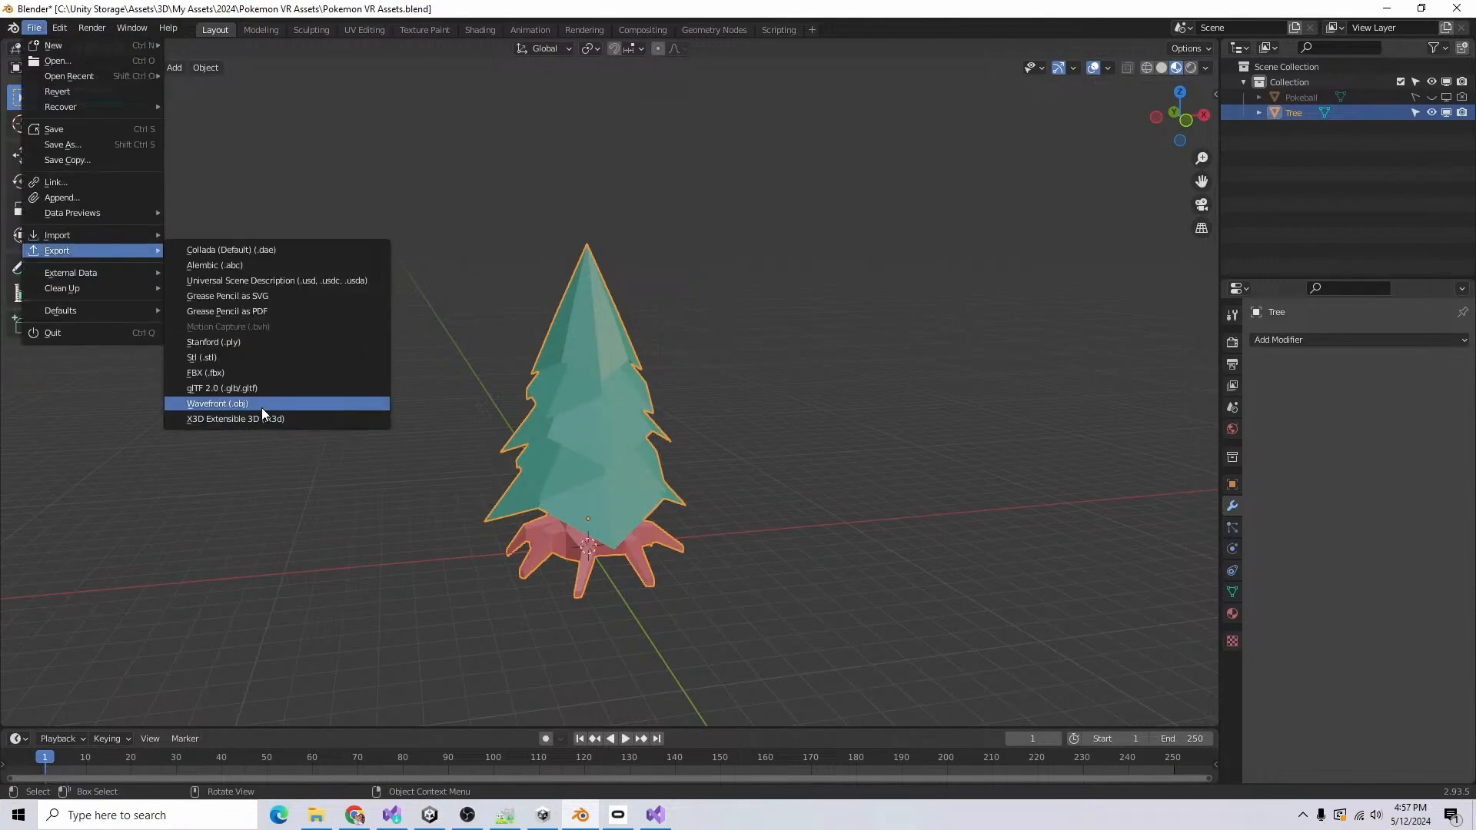
pyautogui.click(261, 406)
pyautogui.click(684, 296)
pyautogui.click(995, 623)
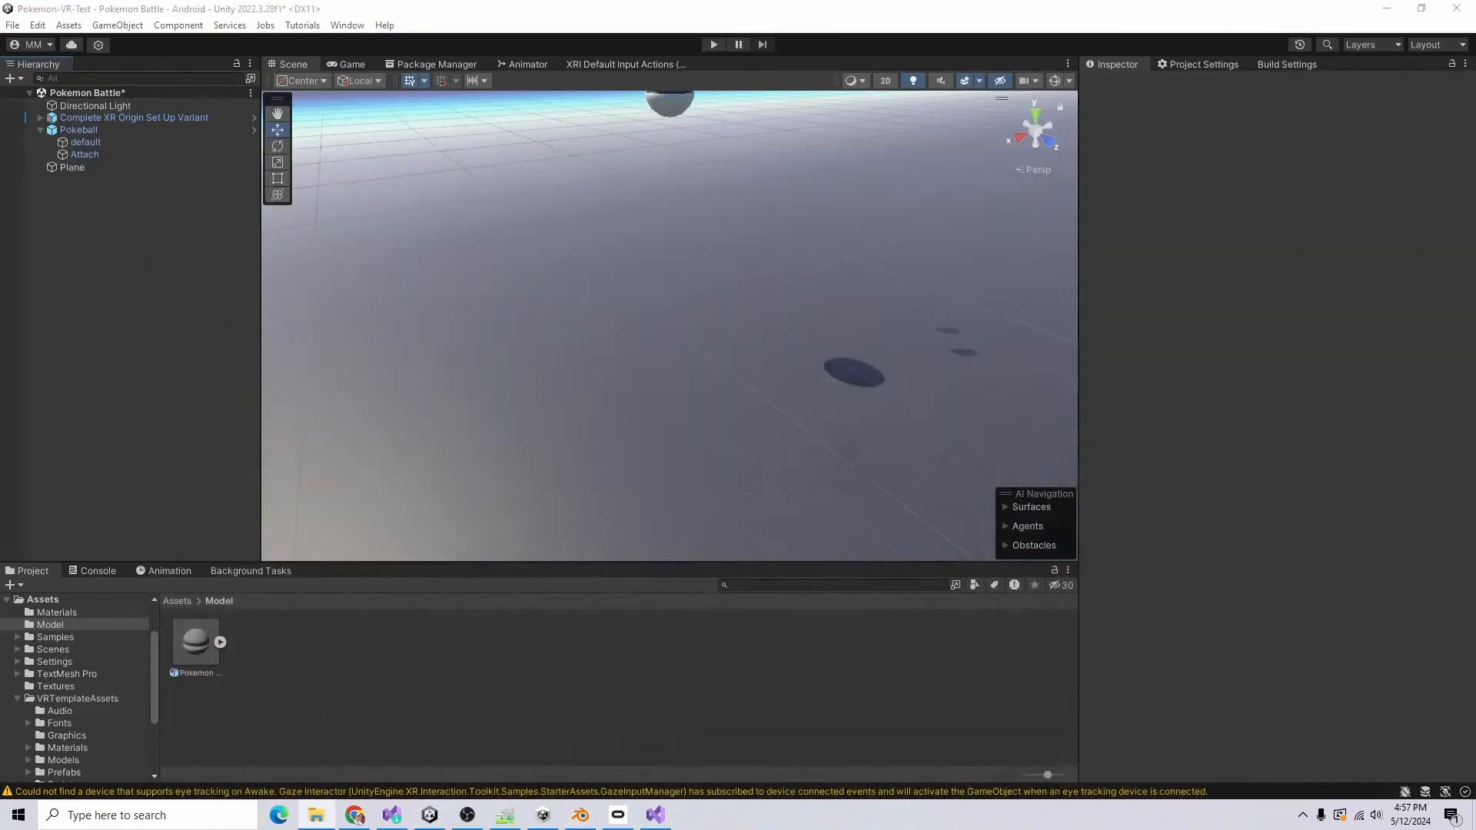
# Step: Add the new Tree model to the Pokemon Battle scene in Unity and scale its default mesh to 0.1 on all axes
pyautogui.moveTo(245, 657); pyautogui.dragTo(159, 247)
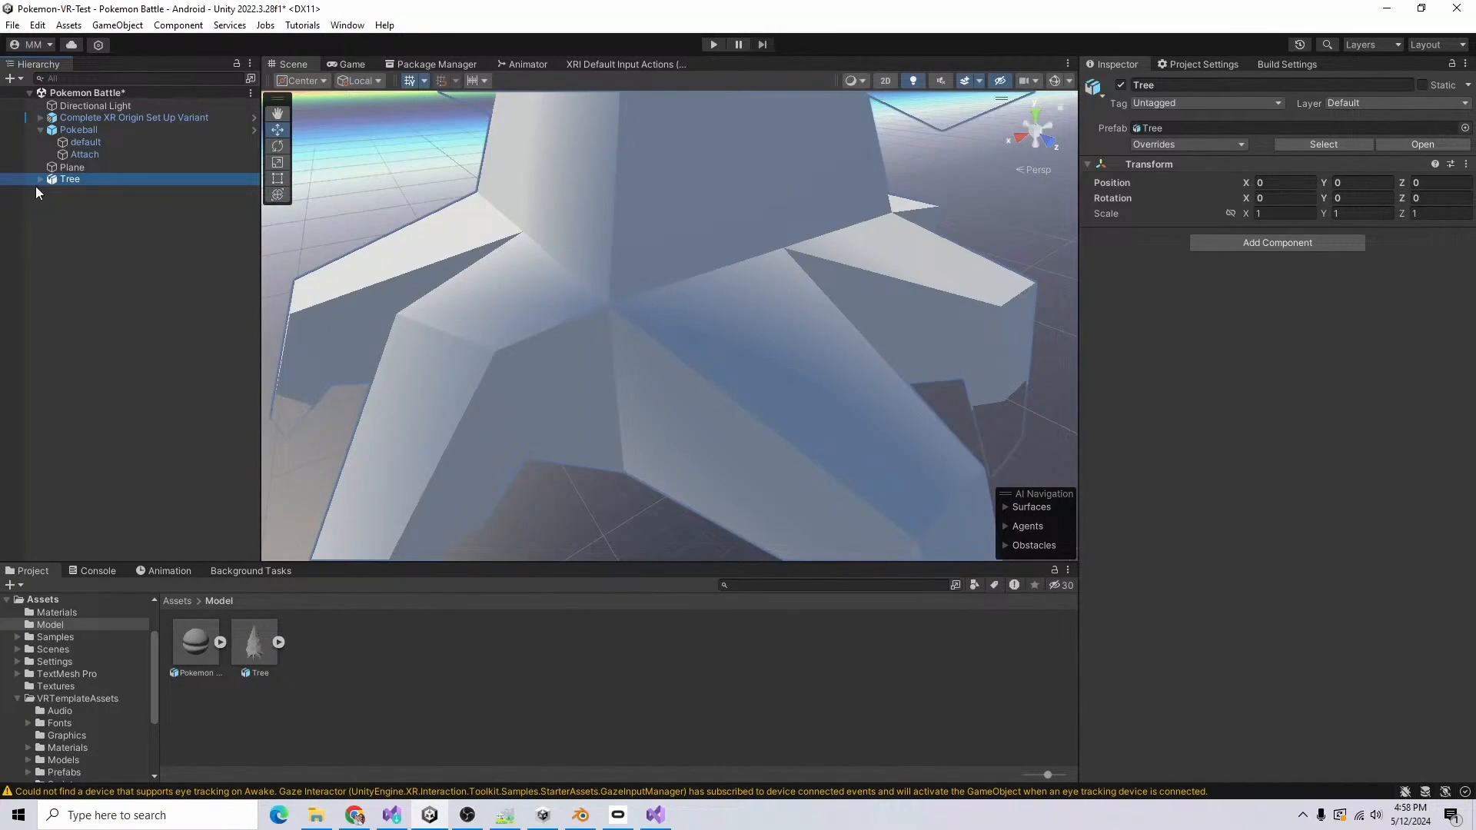
pyautogui.click(84, 192)
pyautogui.click(1282, 175)
pyautogui.write('.1')
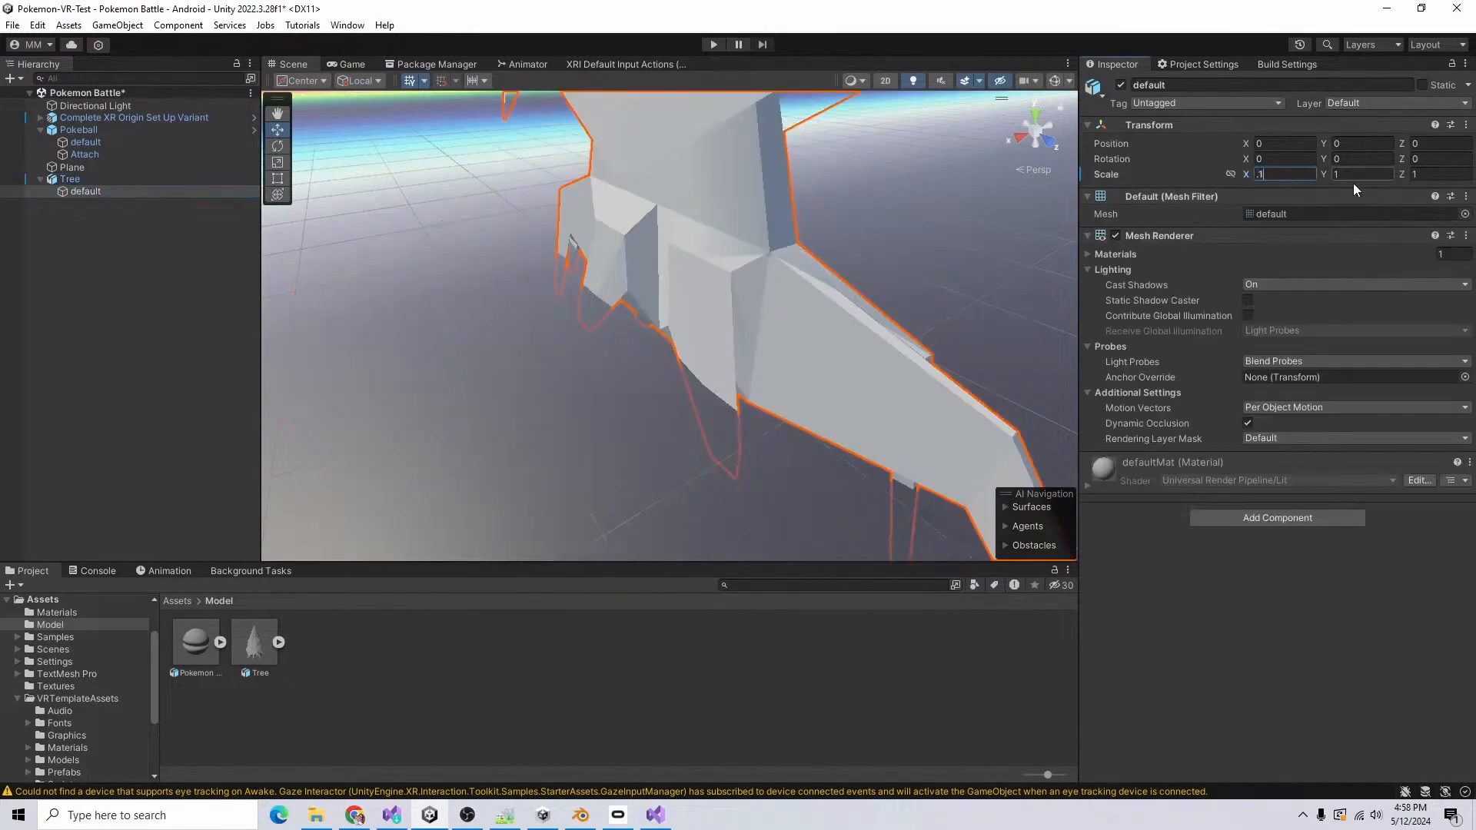
pyautogui.write('.1')
pyautogui.press('Tab')
pyautogui.write('.1')
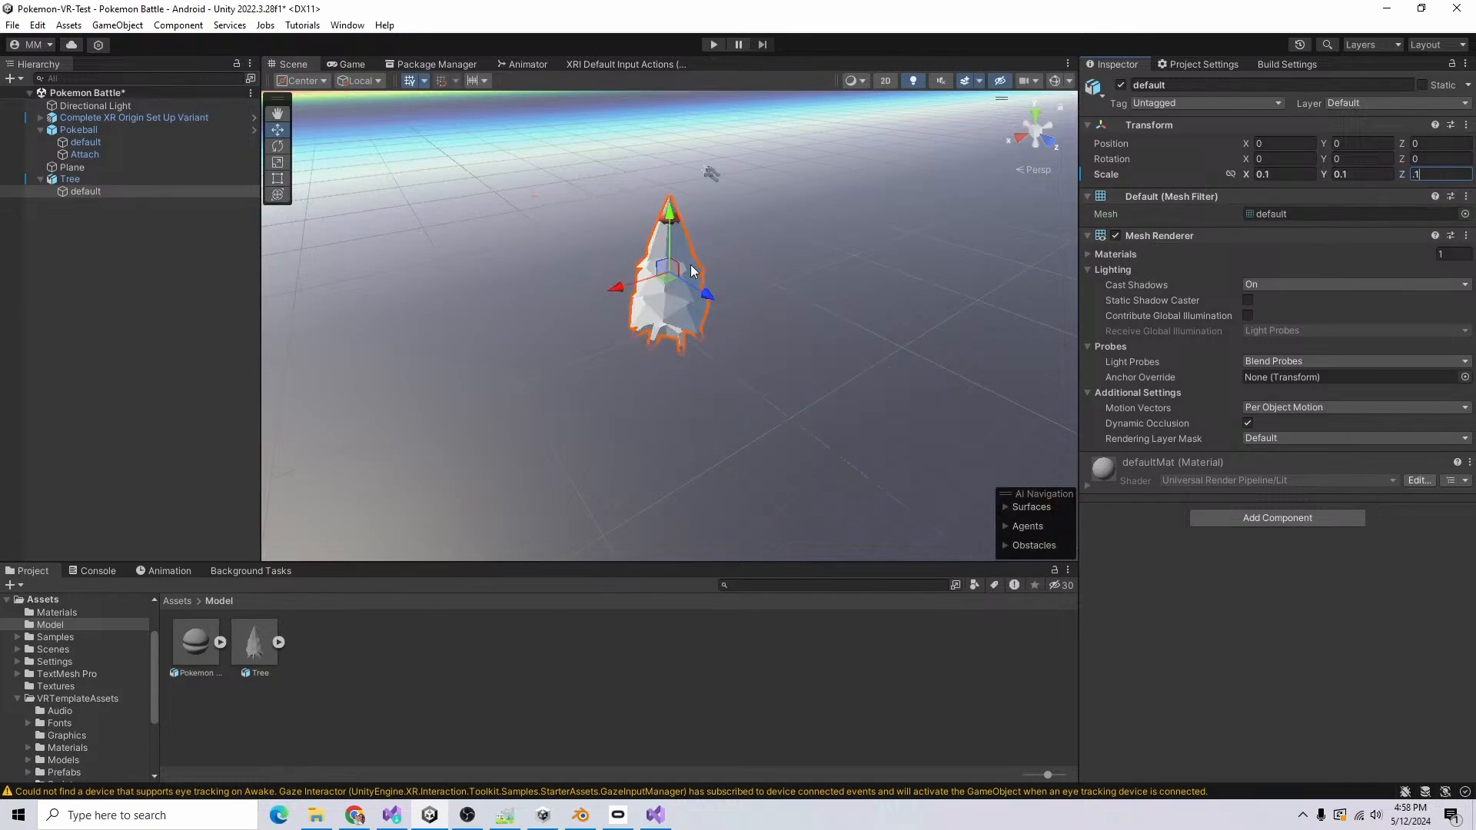
# Step: Apply the Shared Material to the tree and set its default mesh scale to 0.15 on all axes
pyautogui.click(61, 613)
pyautogui.moveTo(196, 642); pyautogui.dragTo(754, 204)
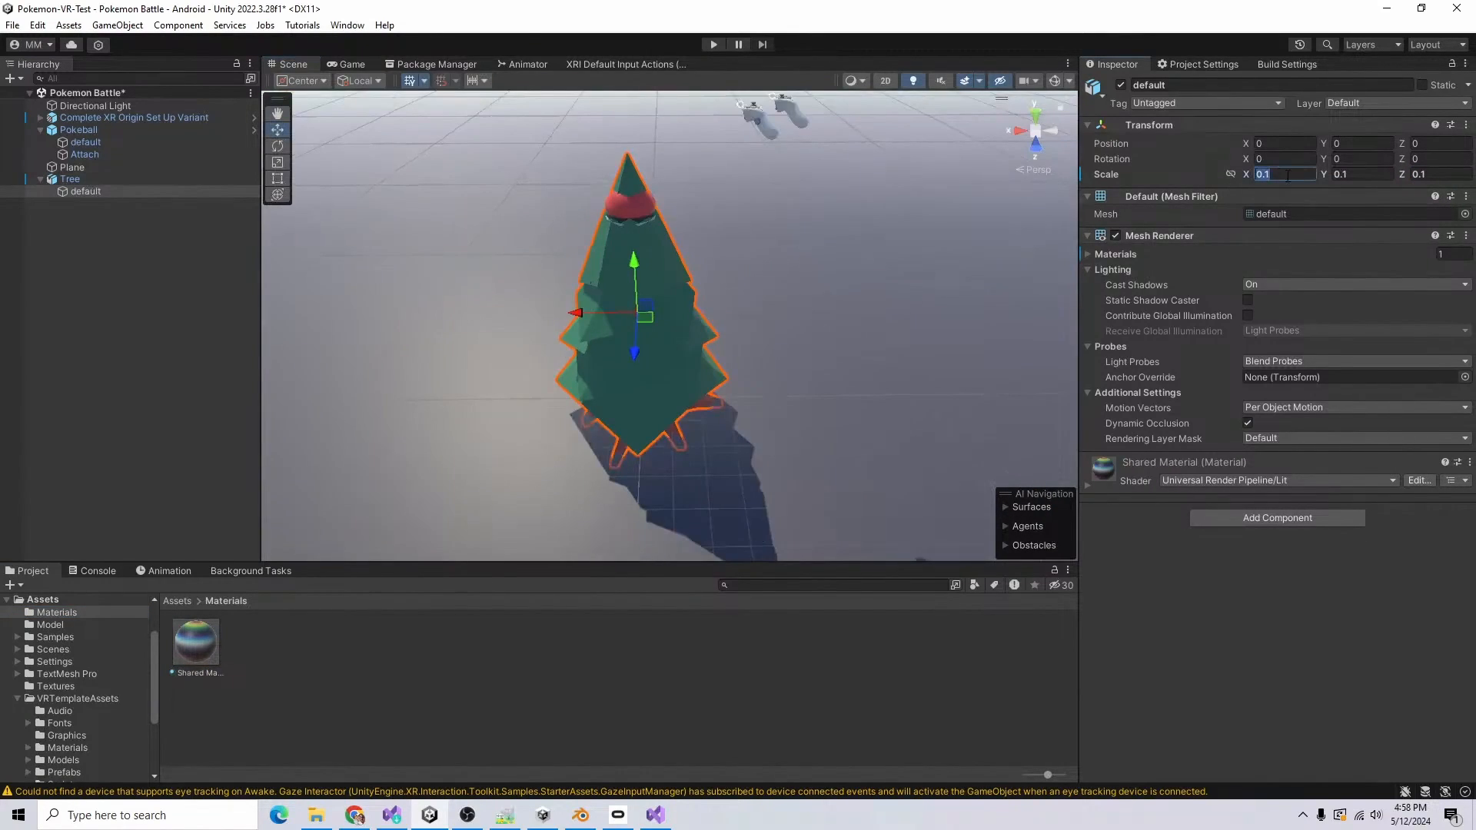
pyautogui.write('.2')
pyautogui.press('BackSpace')
pyautogui.write('15')
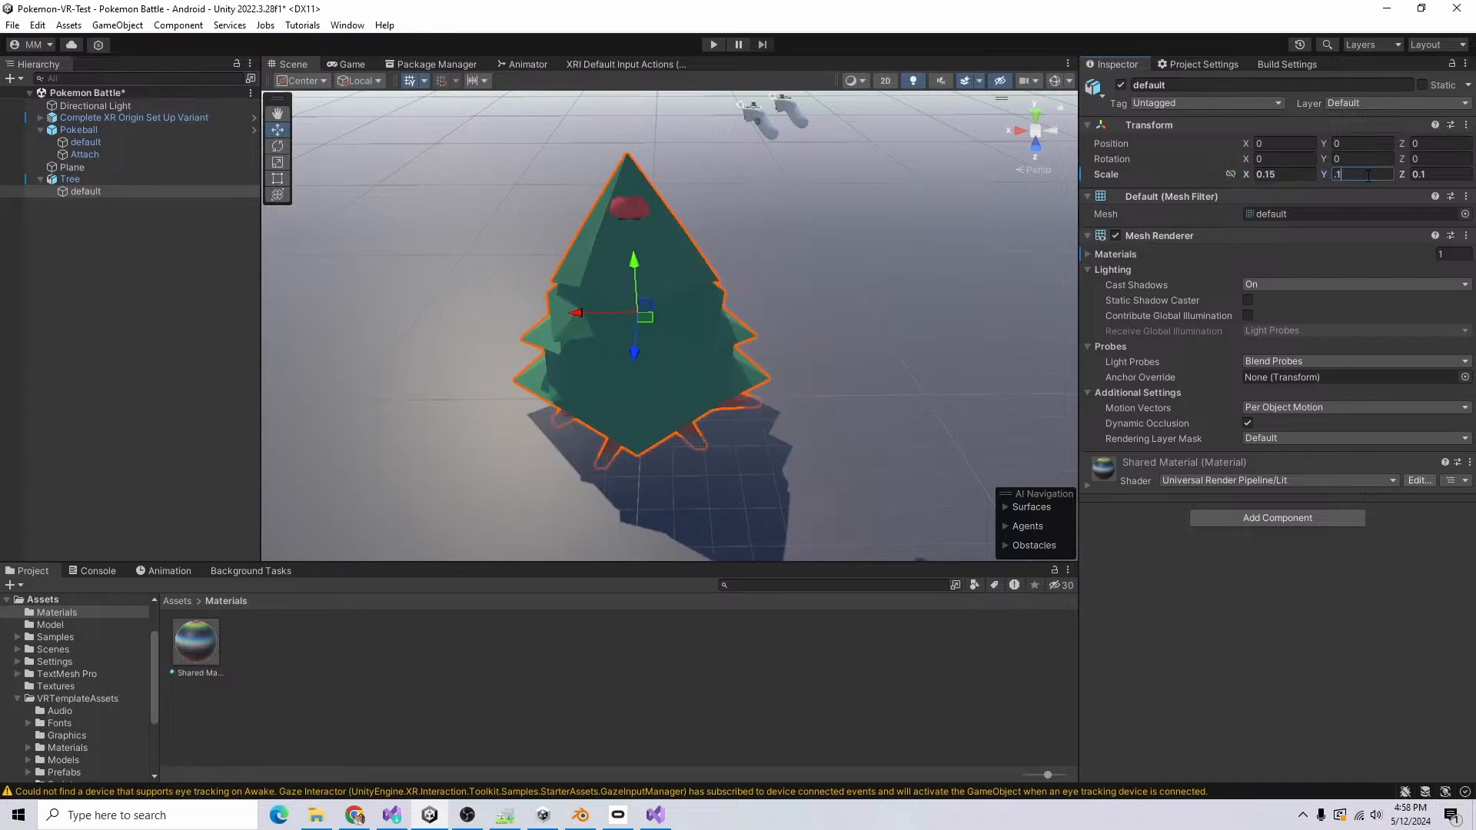
# Step: Unpack the Tree prefab instance in the scene and search the project assets for the Pokeball prefab
pyautogui.rightClick(74, 177)
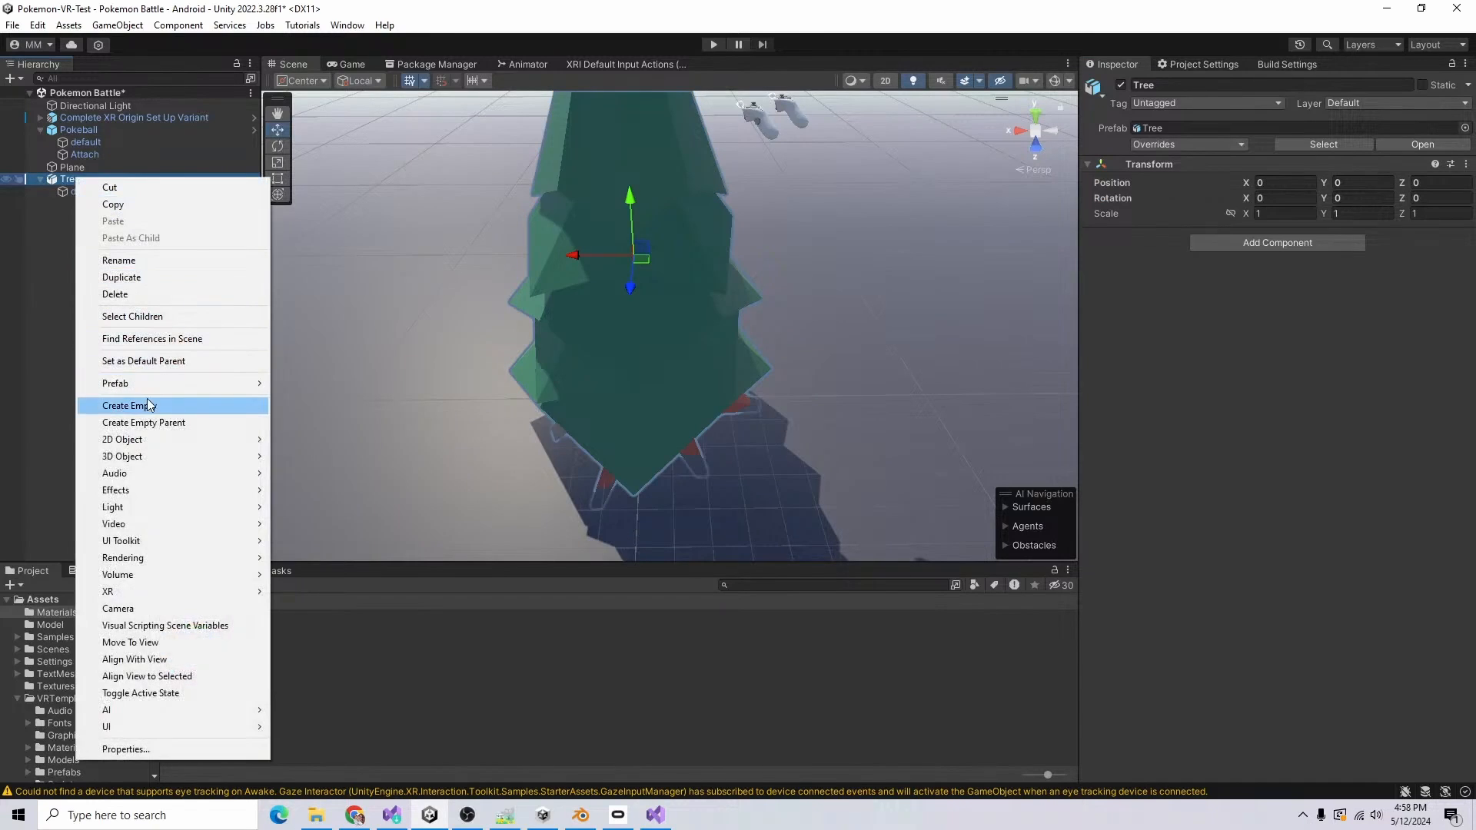
pyautogui.moveTo(173, 386)
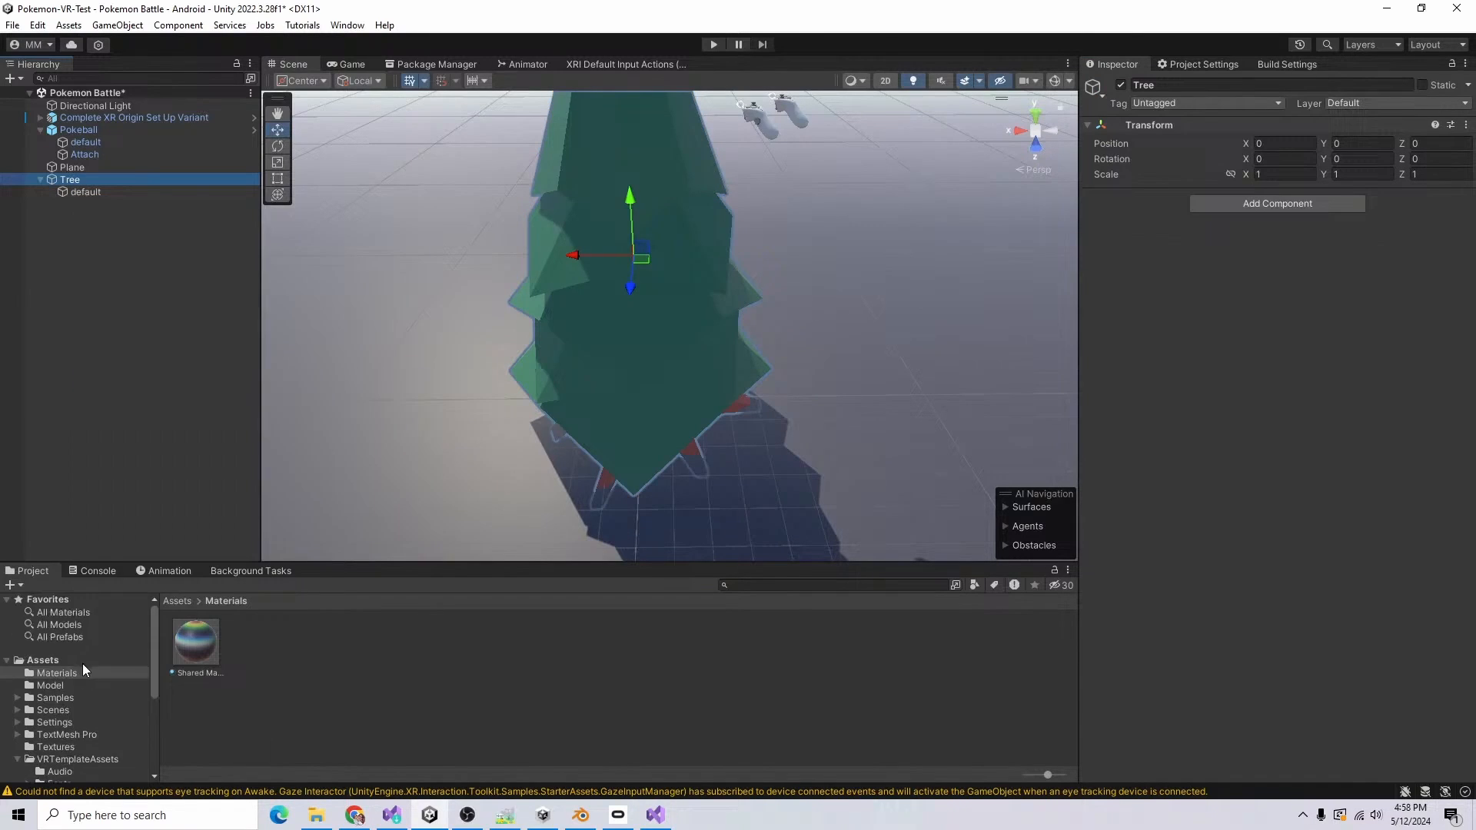
pyautogui.scroll(-1, 72, 701)
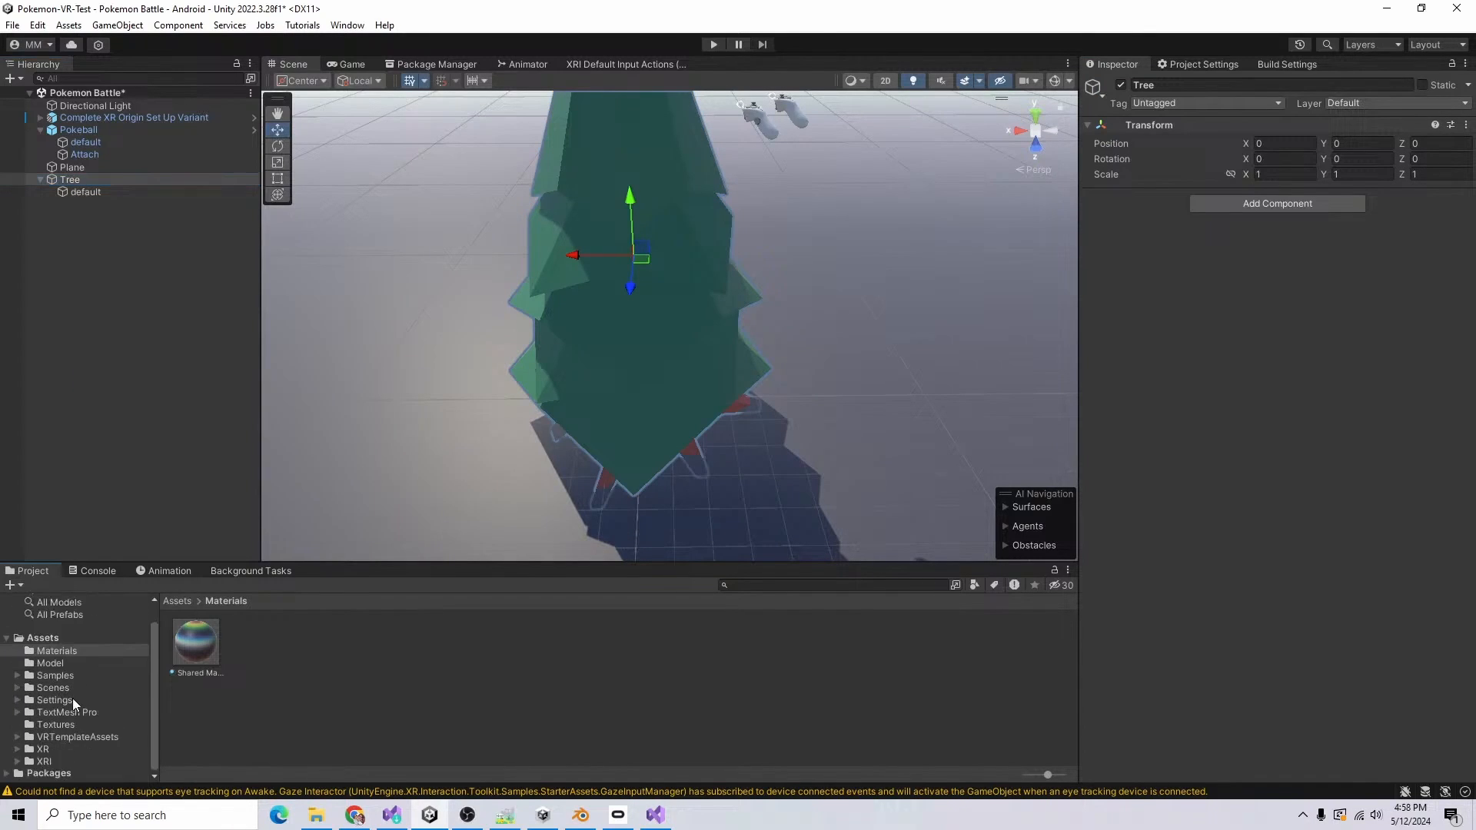
pyautogui.click(55, 638)
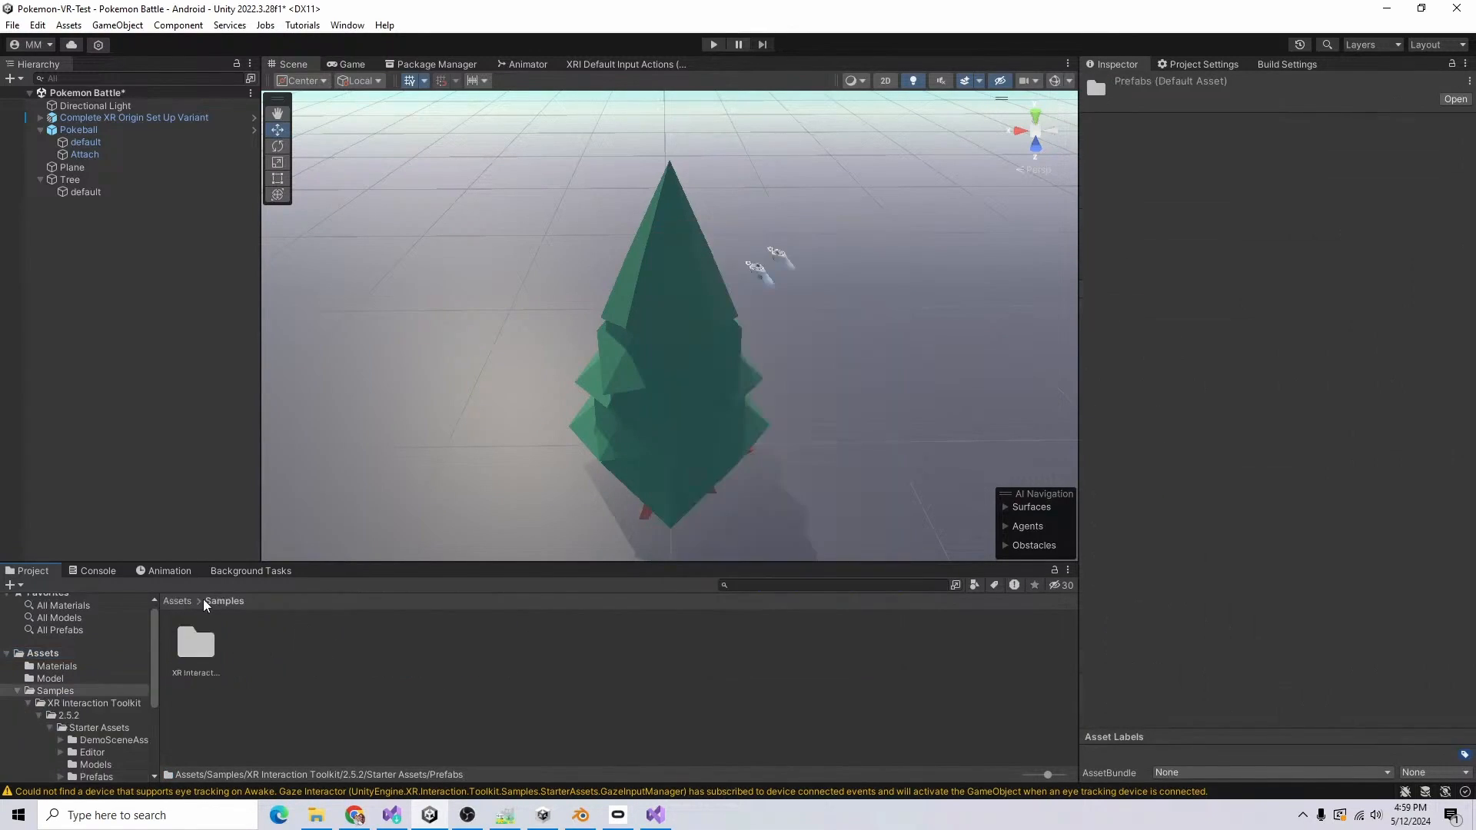
# Step: Create a Prefabs folder in Assets and move the Pokeball prefab into it
pyautogui.click(42, 652)
pyautogui.rightClick(542, 719)
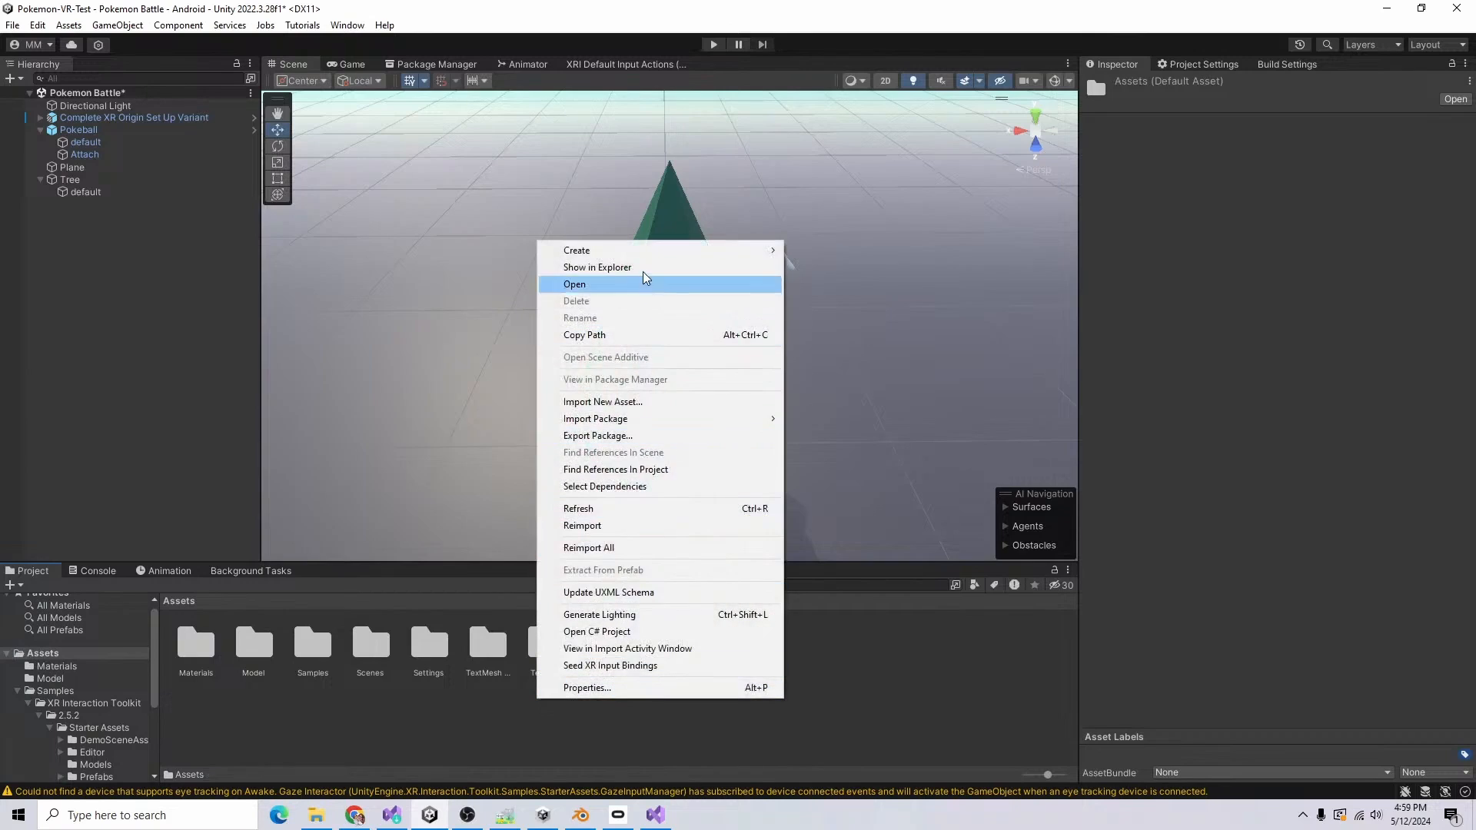
pyautogui.moveTo(615, 250)
pyautogui.click(886, 77)
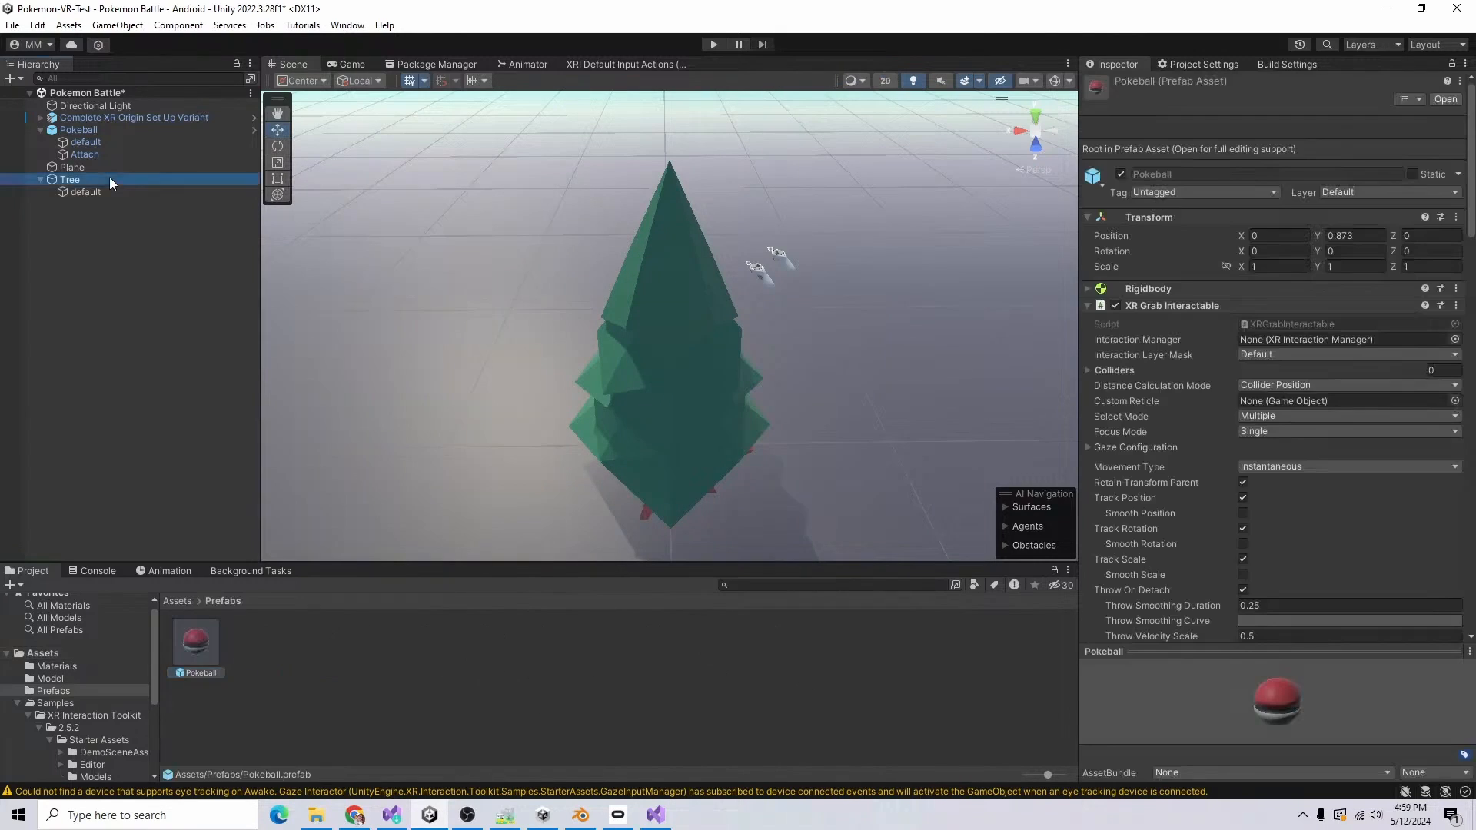
# Step: Turn the scene's Tree object into a prefab in the Prefabs folder and save the scene
pyautogui.moveTo(112, 181); pyautogui.dragTo(525, 643)
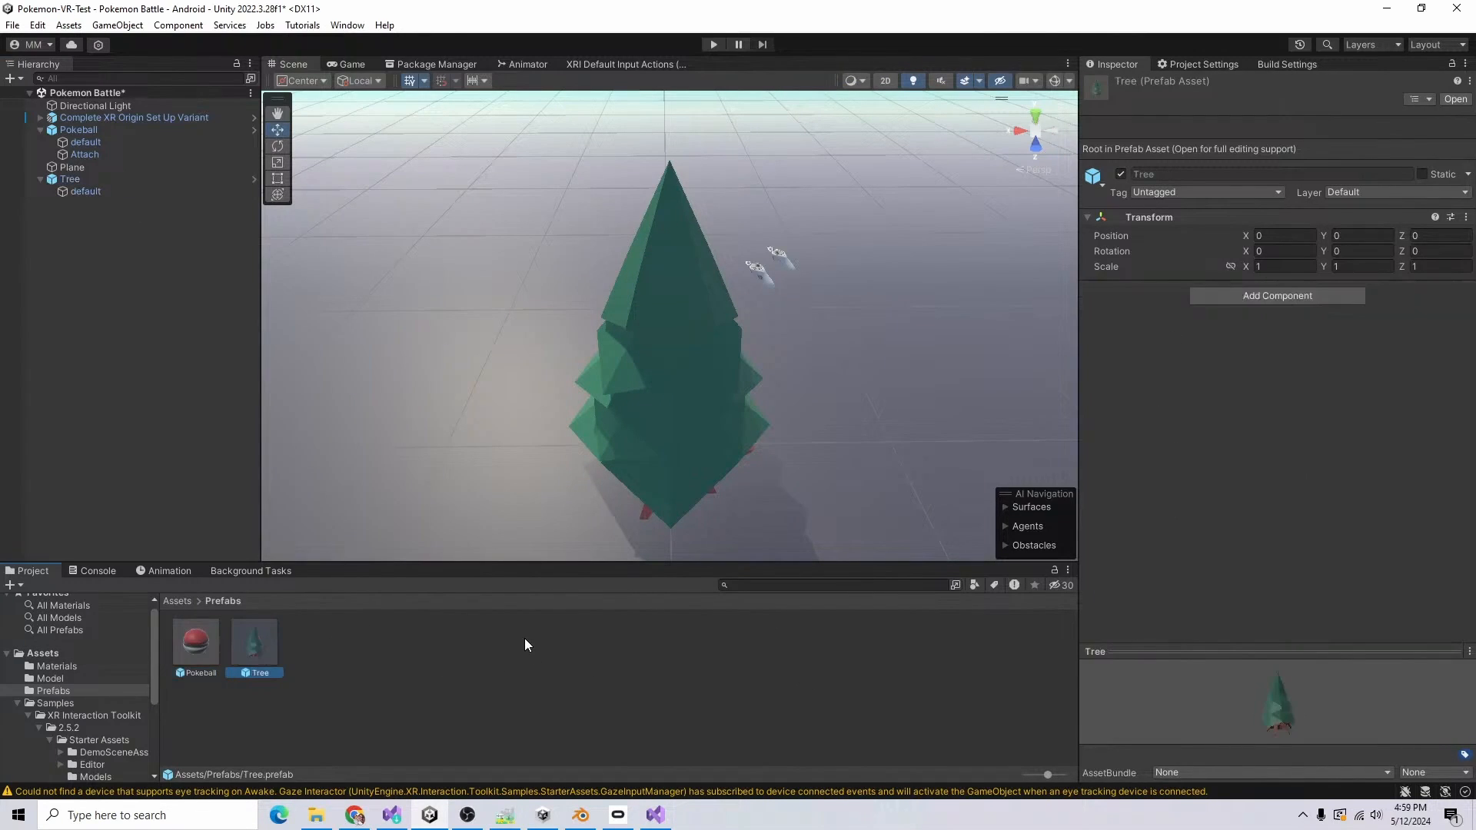
pyautogui.click(141, 280)
pyautogui.hotkey('ctrl', 's')
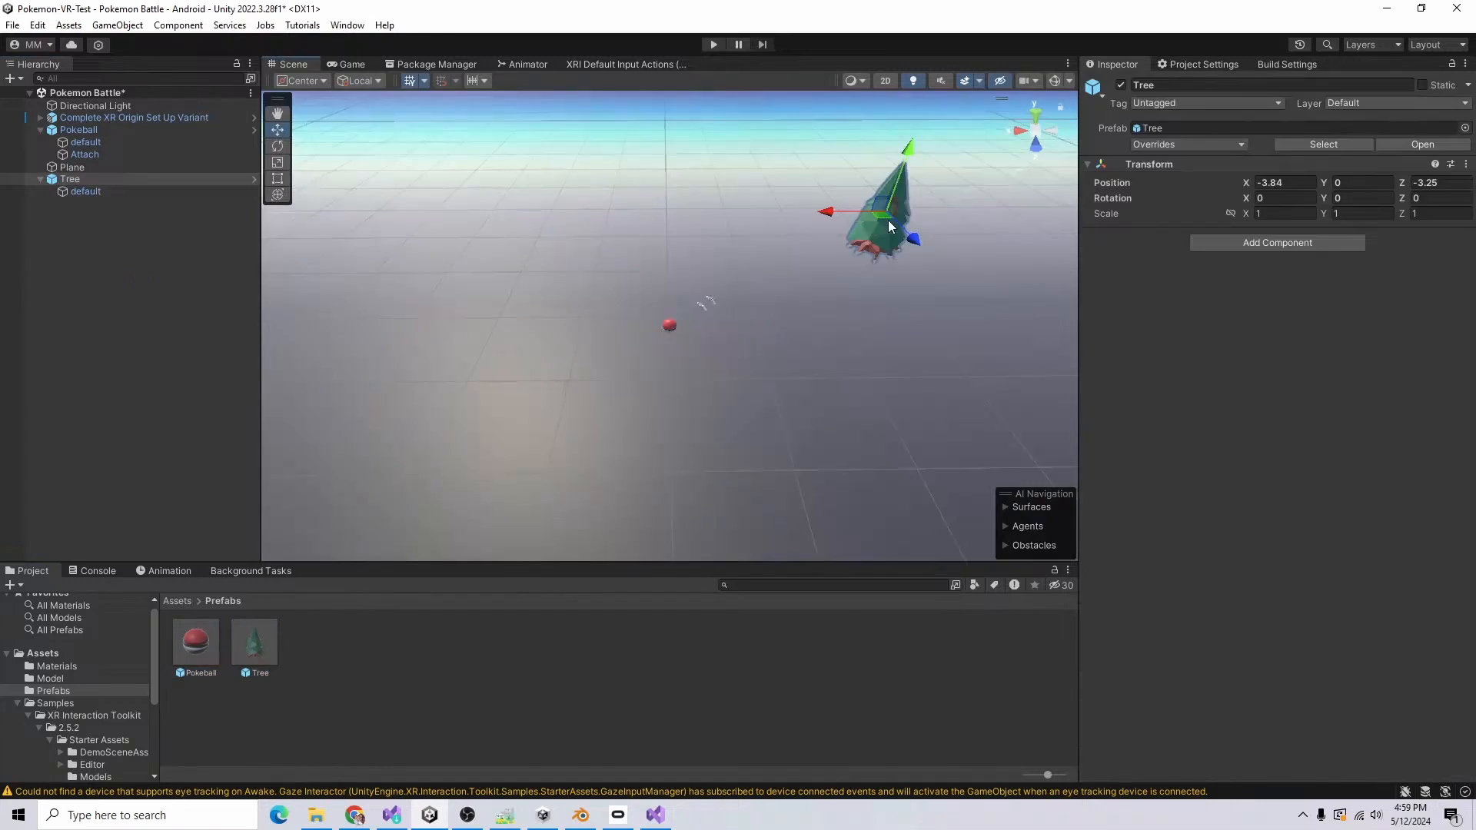
# Step: Lower the tree's default mesh to Y -0.1 and place static copies of the tree in a ring around the Pokeball
pyautogui.click(883, 220)
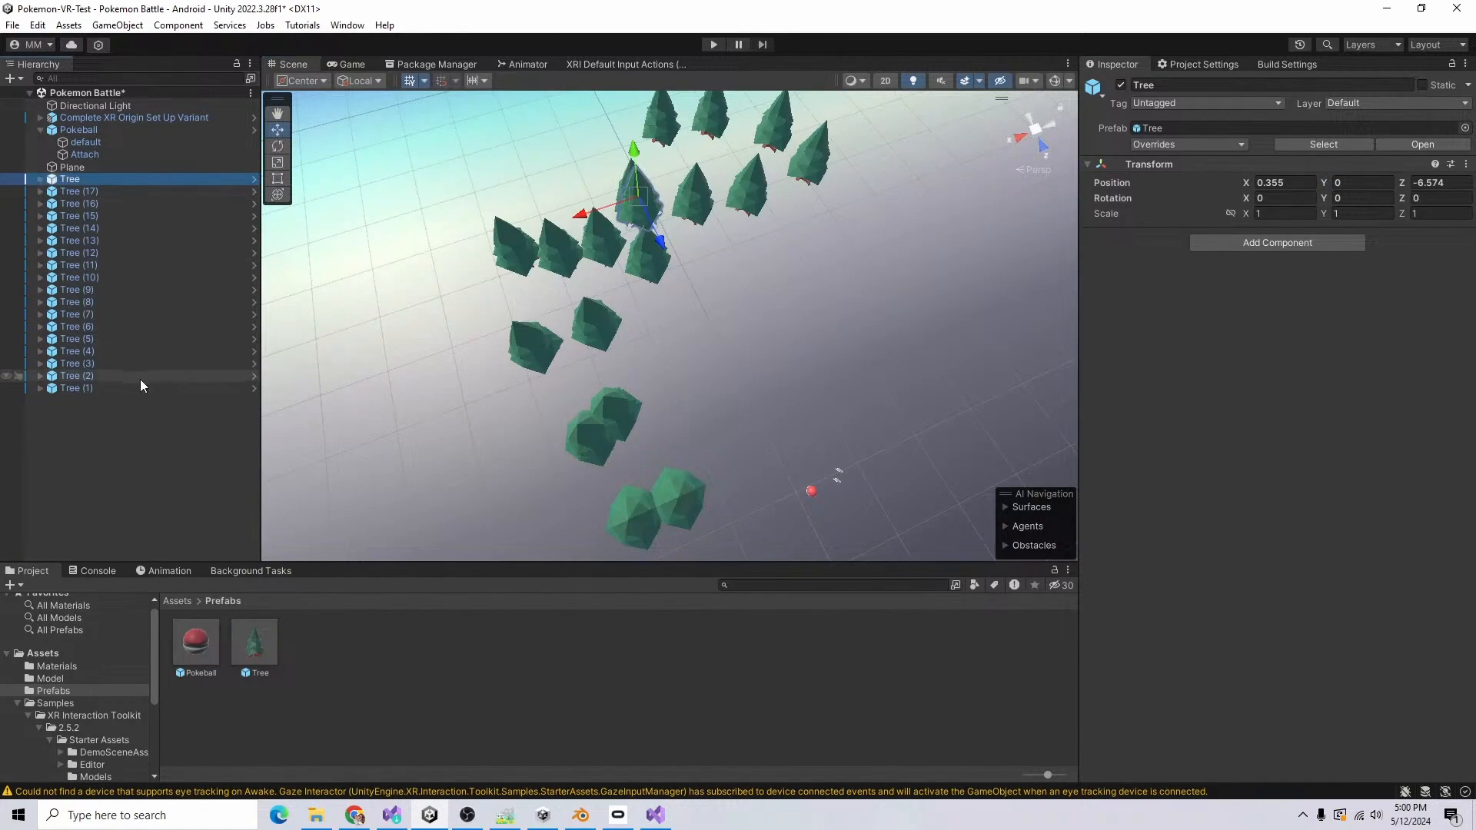
pyautogui.keyDown('shift'); pyautogui.click(140, 387); pyautogui.keyUp('shift')
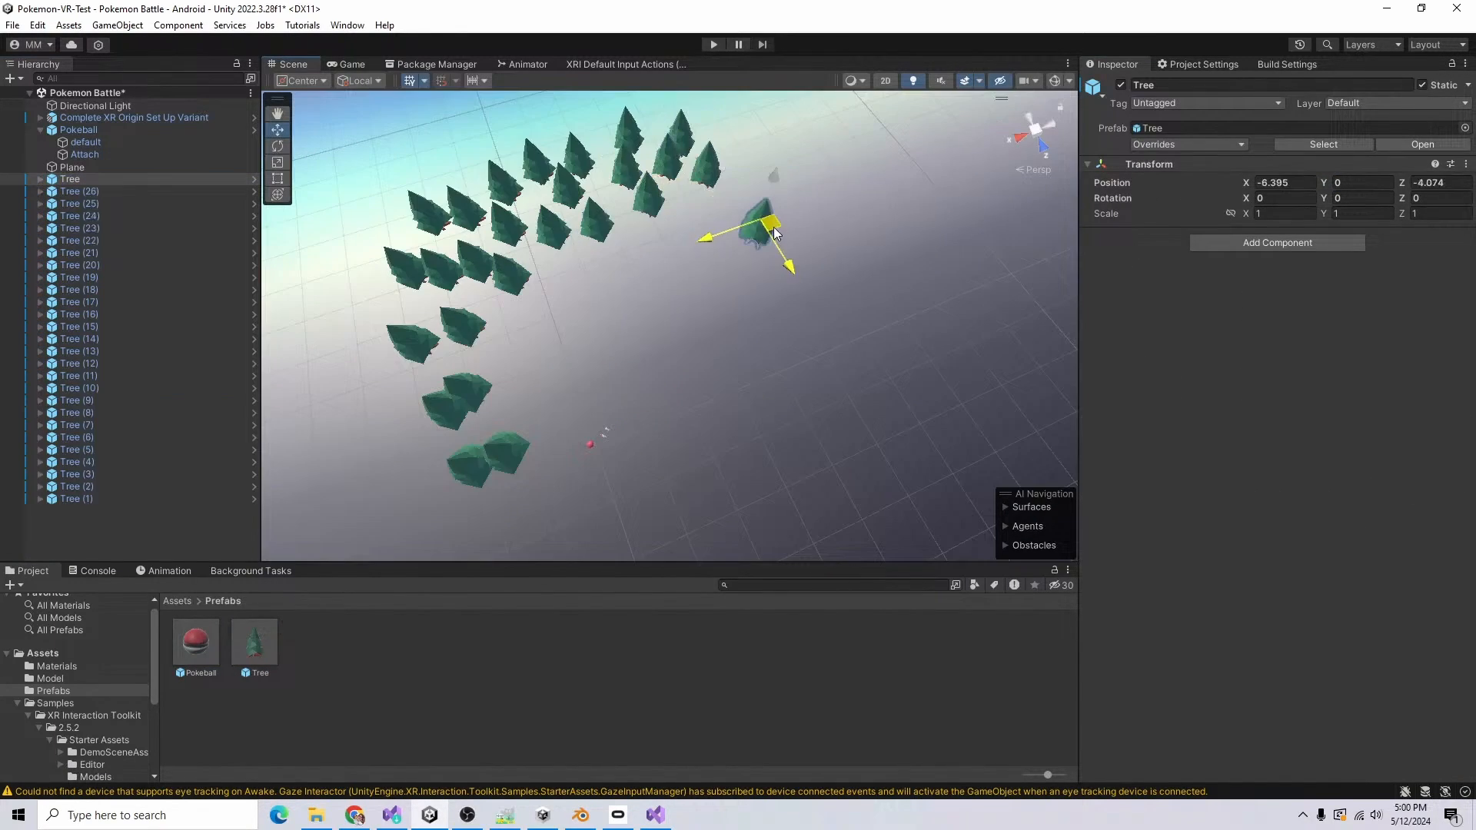
pyautogui.moveTo(761, 220); pyautogui.dragTo(800, 311)
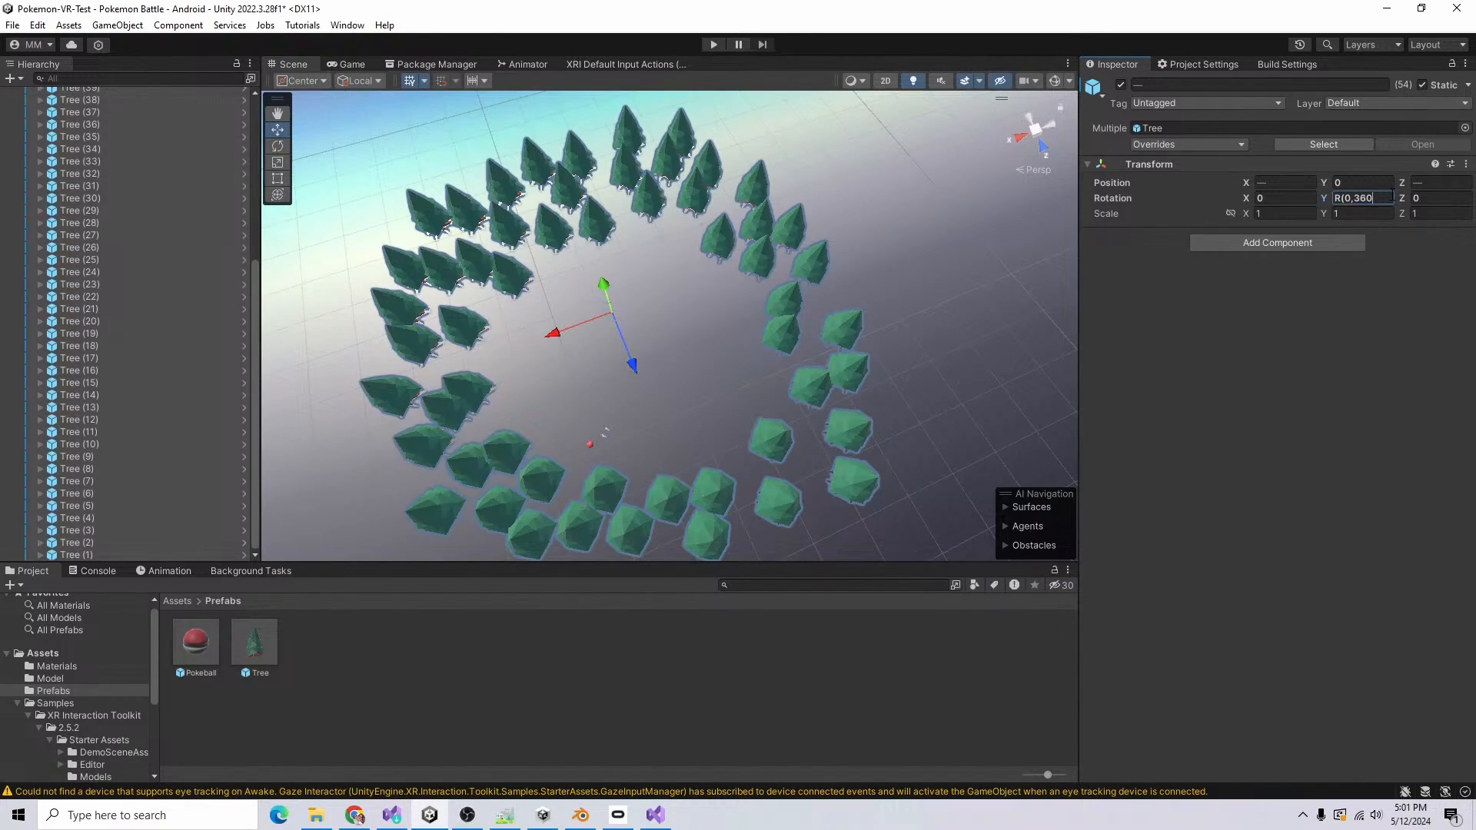
# Step: Randomize the Y rotation of all selected trees with R(0,360)
pyautogui.write(')')
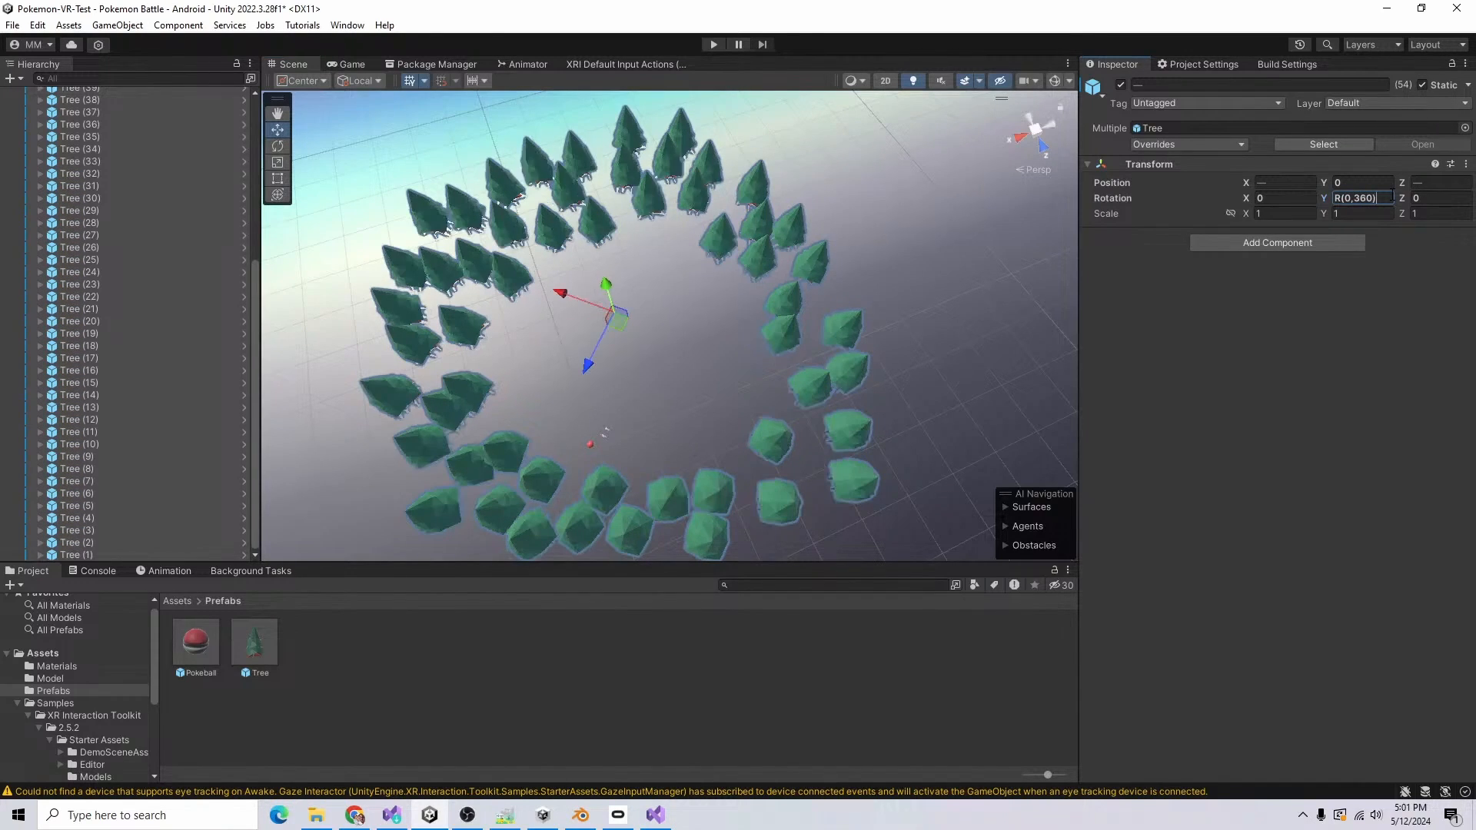
pyautogui.press('Return')
# Step: Group all the trees under a new empty object named Trees, collapse it and save the scene
pyautogui.scroll(10, 115, 307)
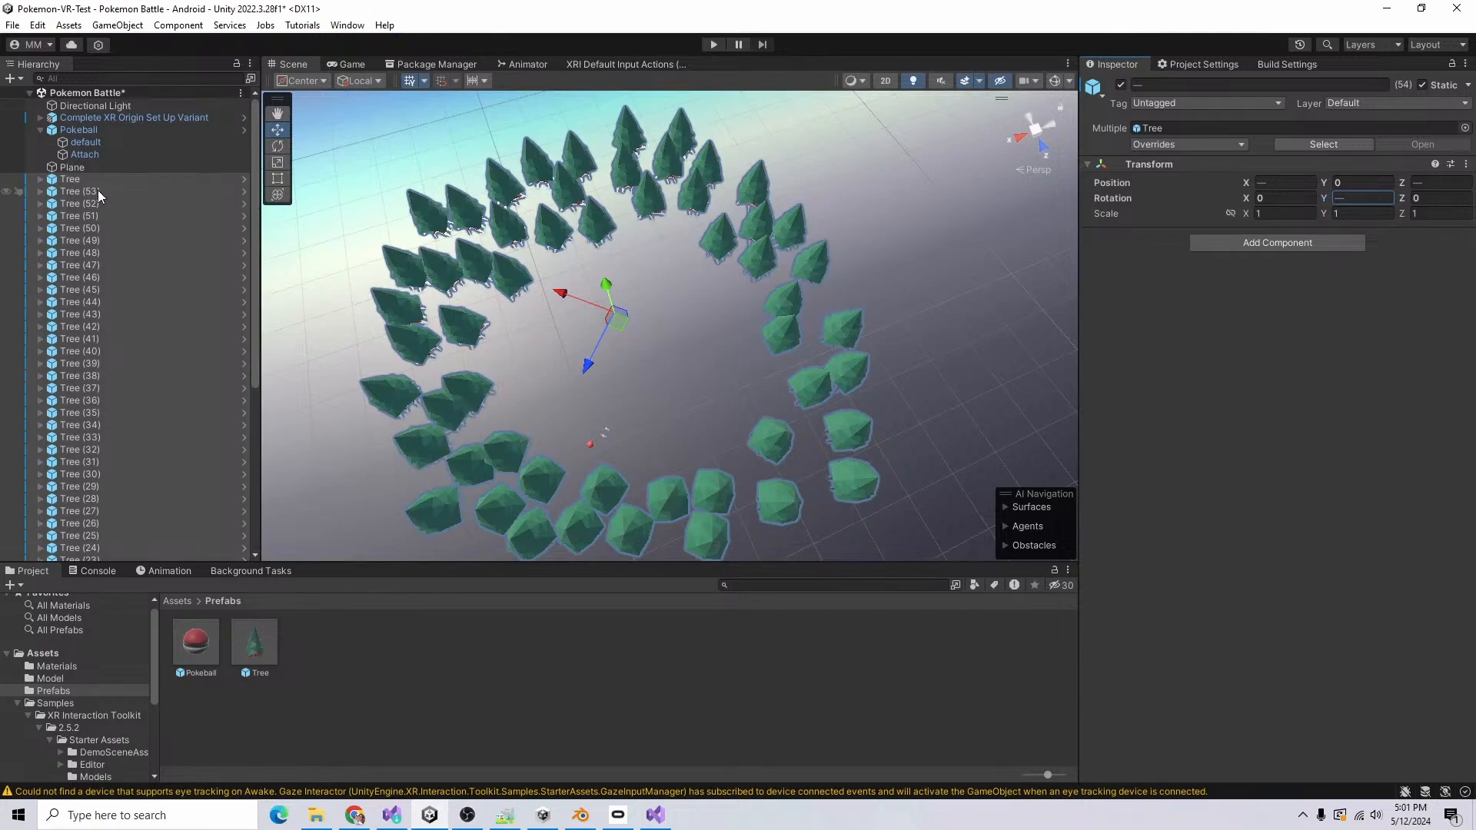
pyautogui.hotkey('ctrl', 'shift', 'n')
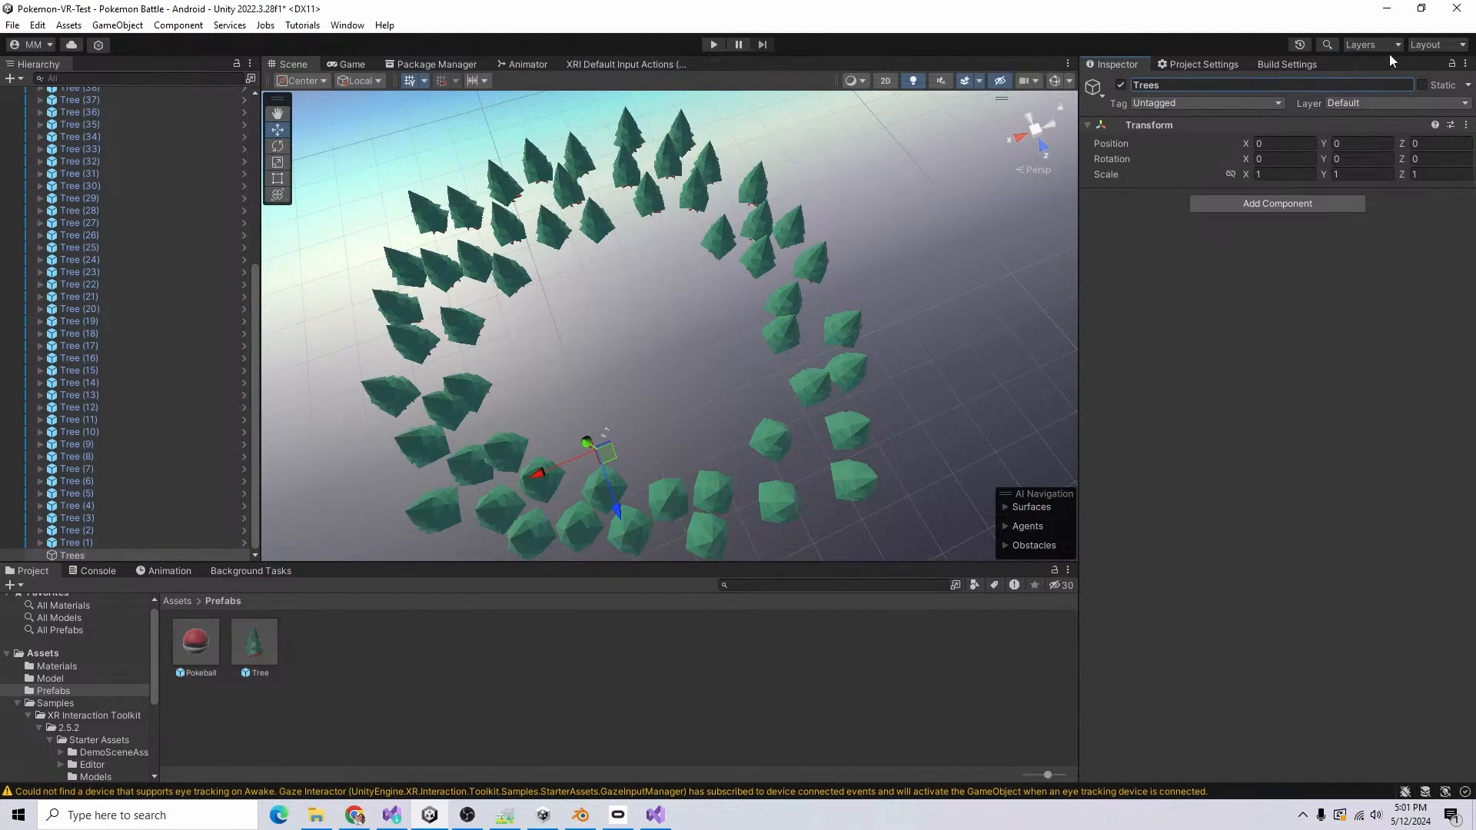
pyautogui.moveTo(78, 550); pyautogui.dragTo(79, 555)
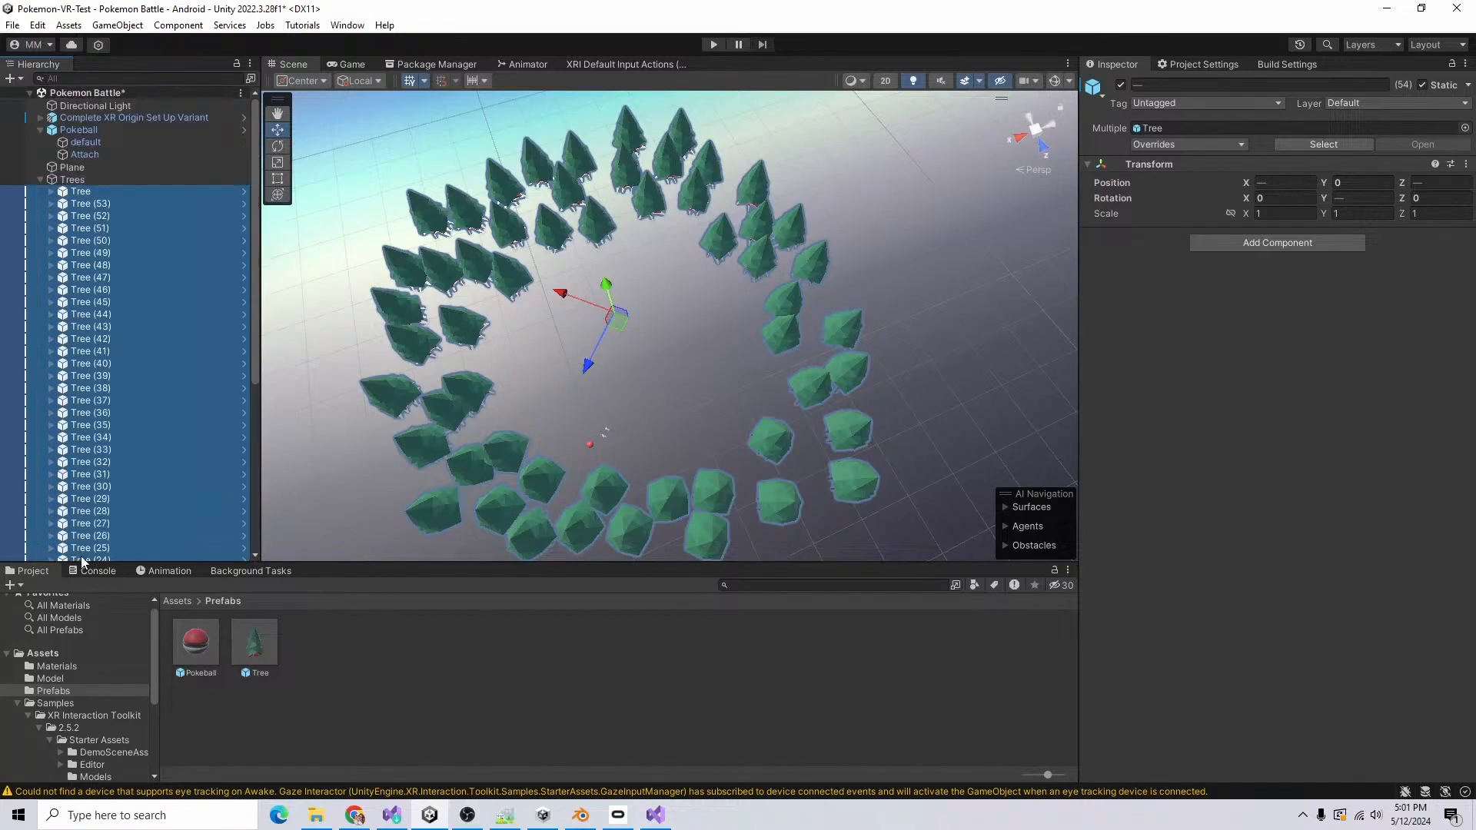
pyautogui.click(40, 180)
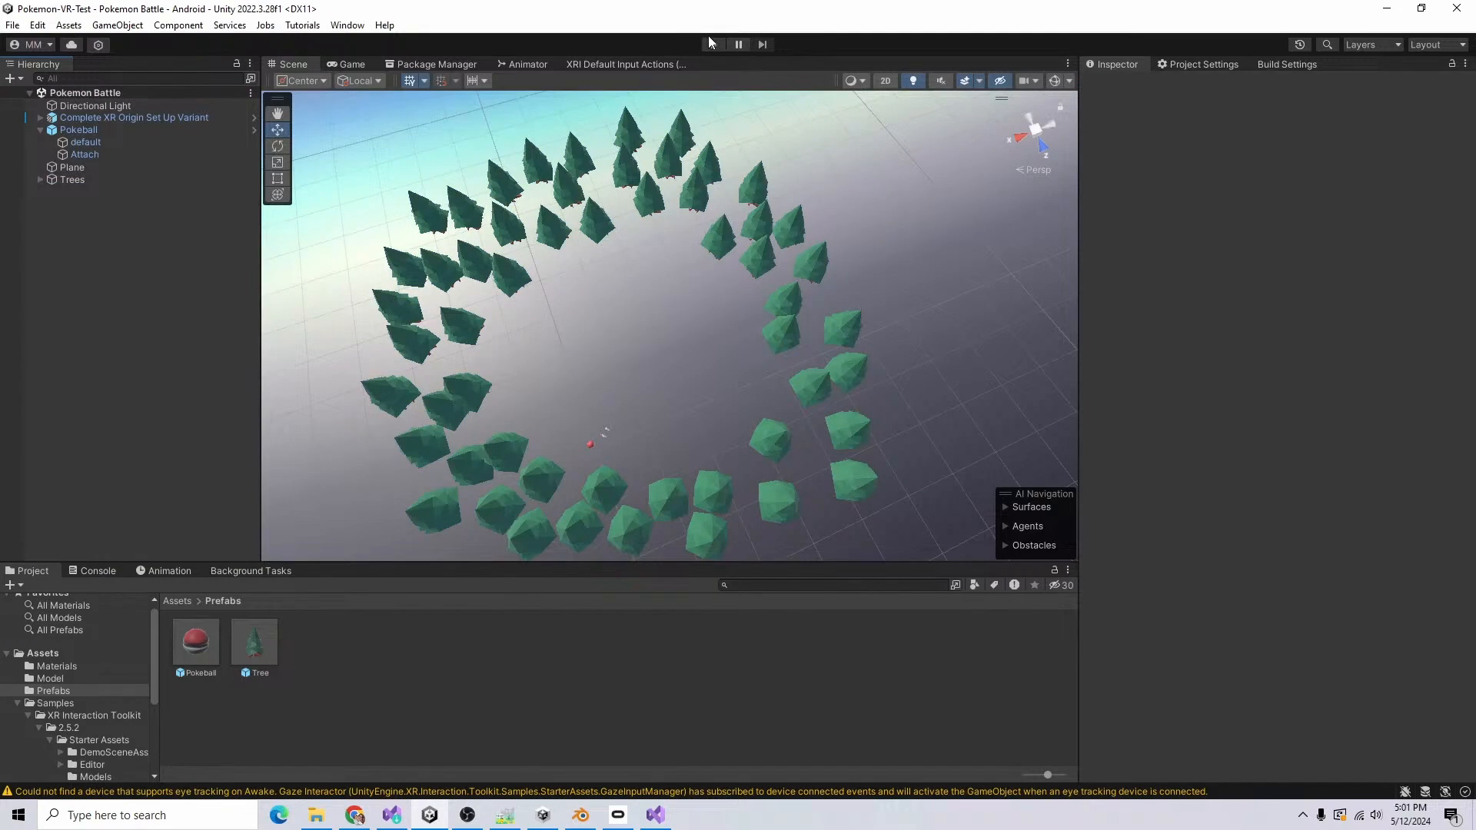
# Step: Run the scene in Play mode to view the ring of trees from the player's viewpoint
pyautogui.click(712, 44)
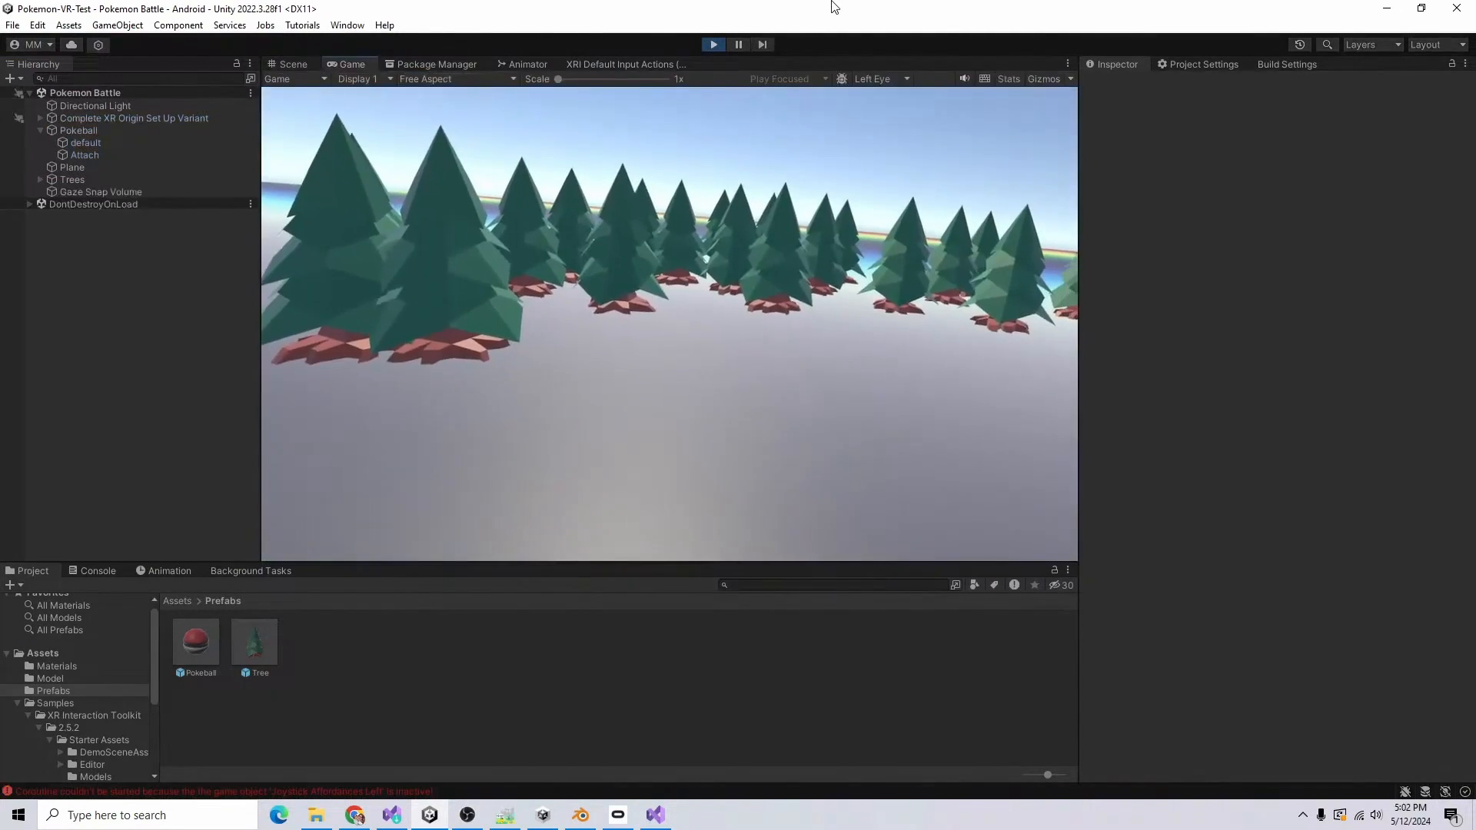
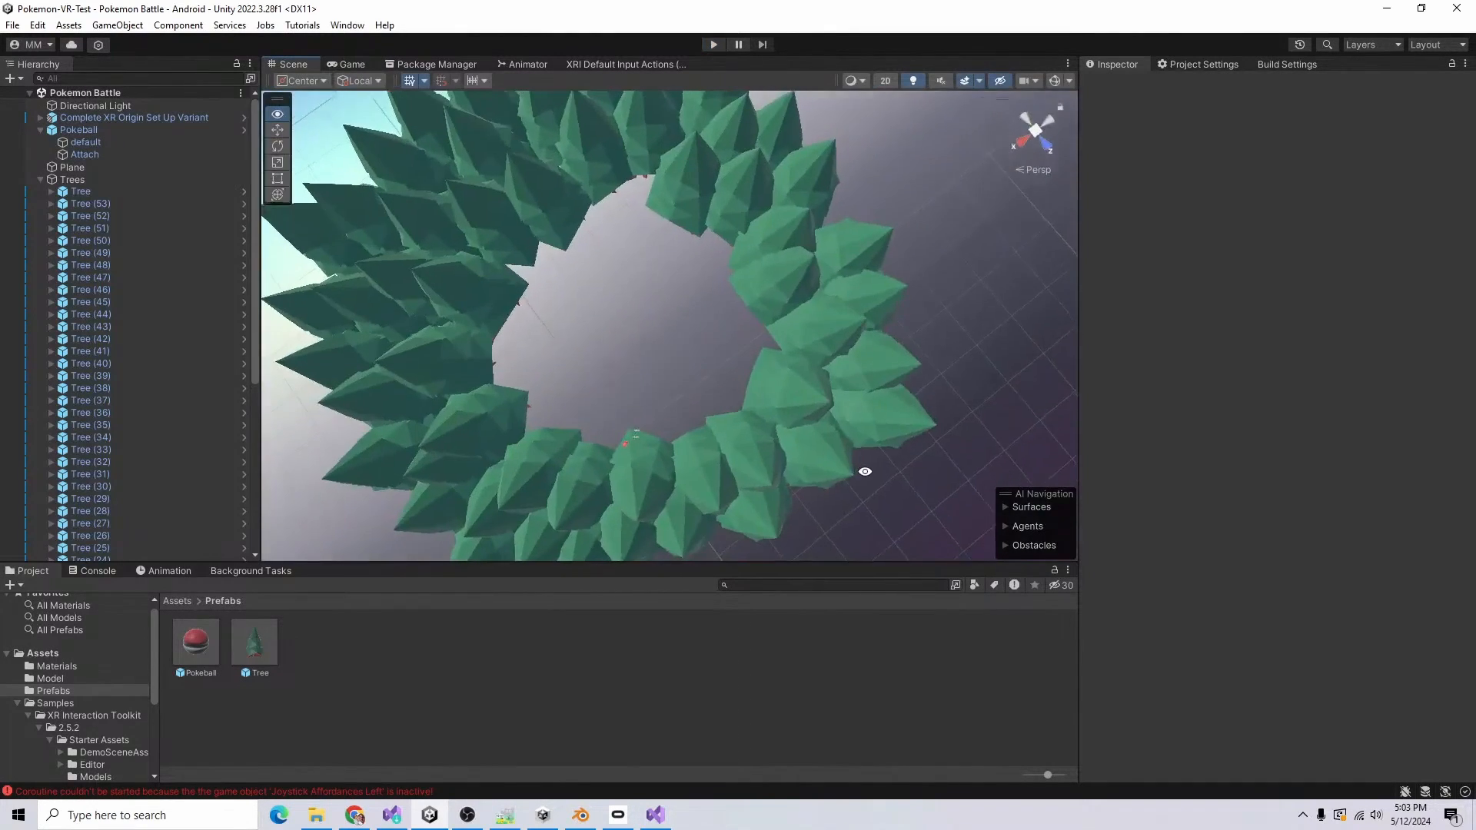
# Step: Create a new material named Grass Ground in the Materials folder
pyautogui.keyDown('alt'); pyautogui.moveTo(863, 468); pyautogui.dragTo(1259, 308); pyautogui.keyUp('alt')
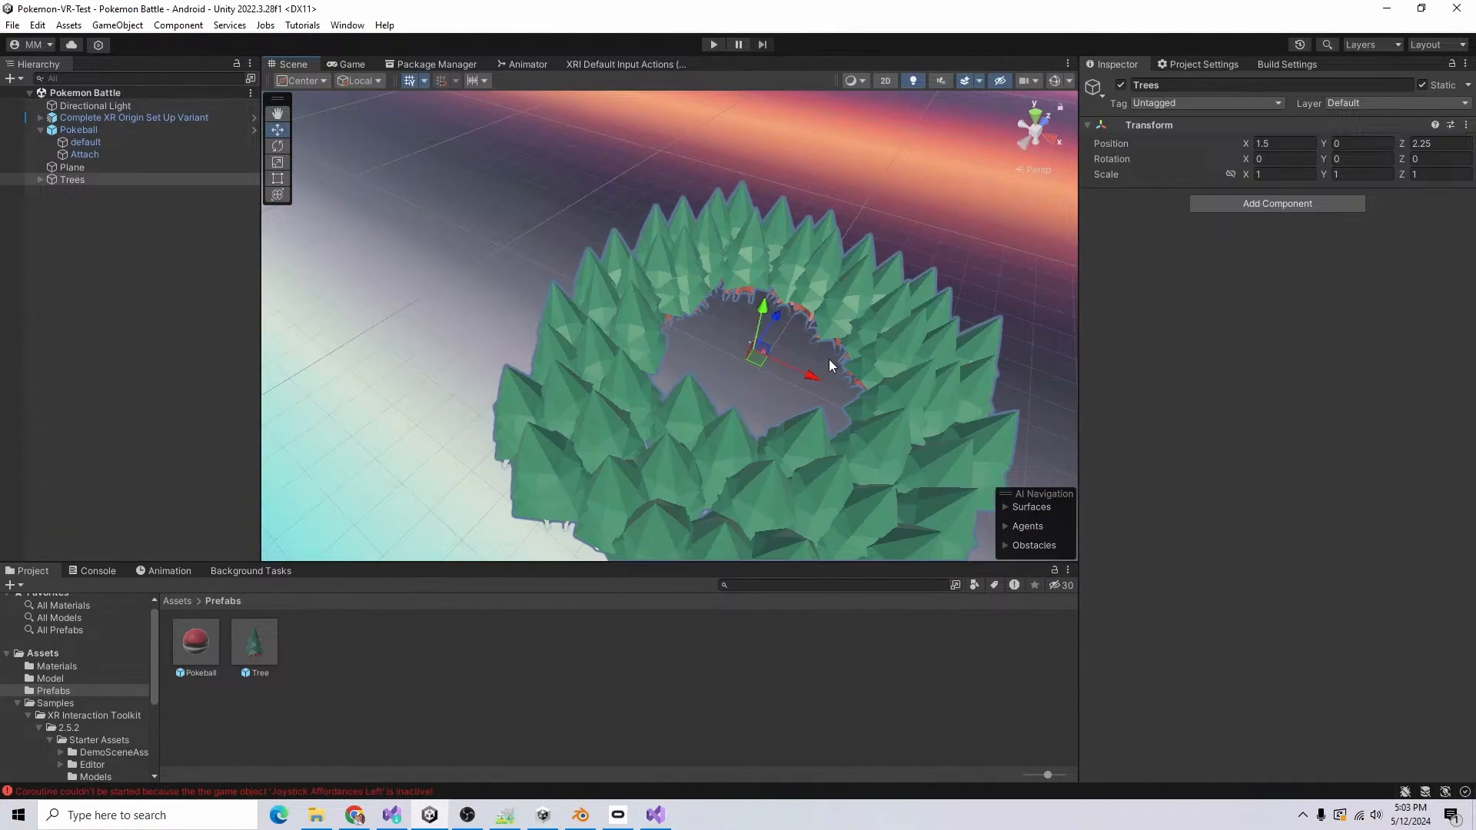
pyautogui.press('f')
pyautogui.click(178, 600)
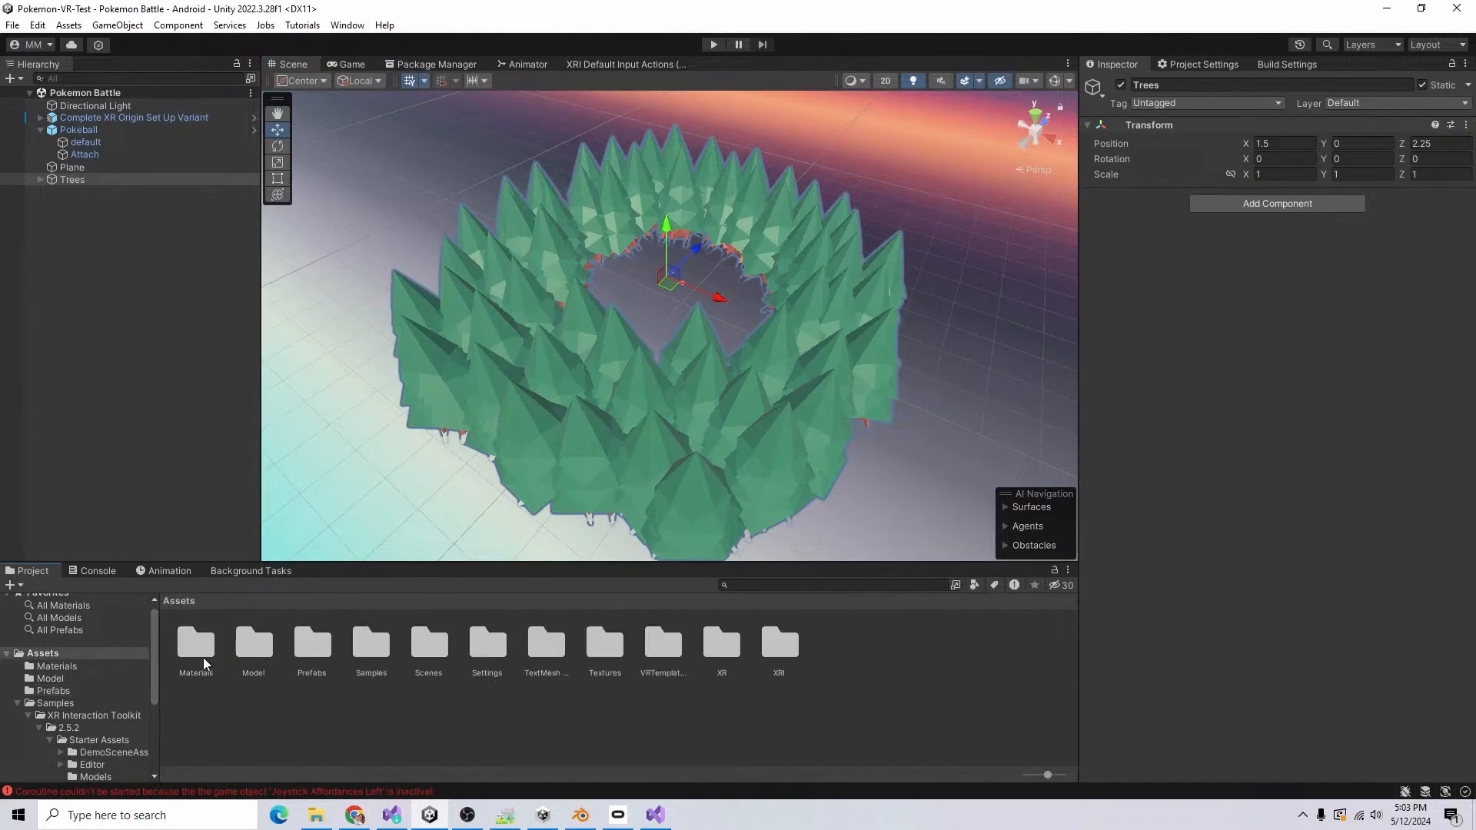
pyautogui.doubleClick(201, 655)
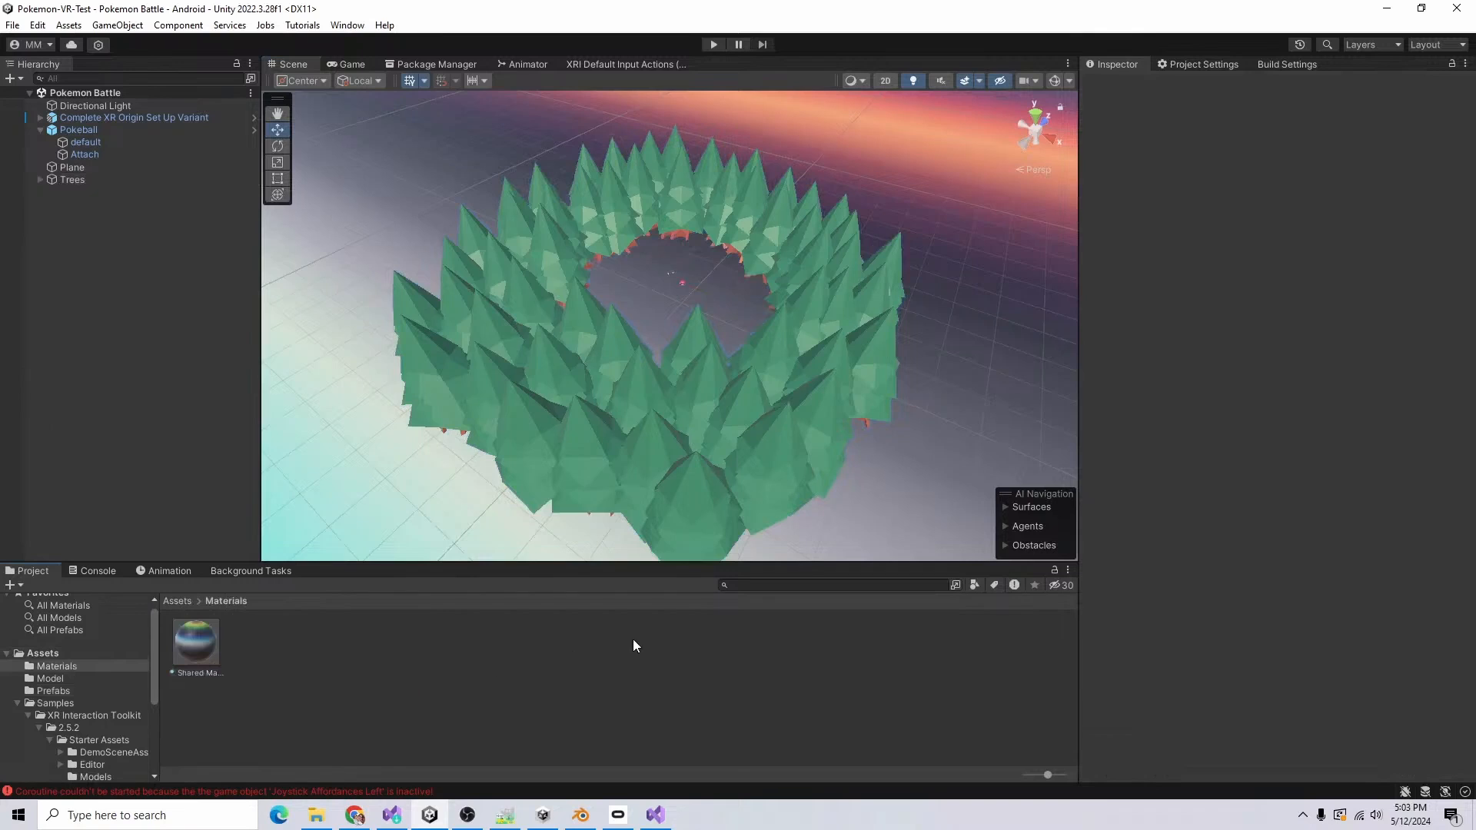
pyautogui.rightClick(285, 686)
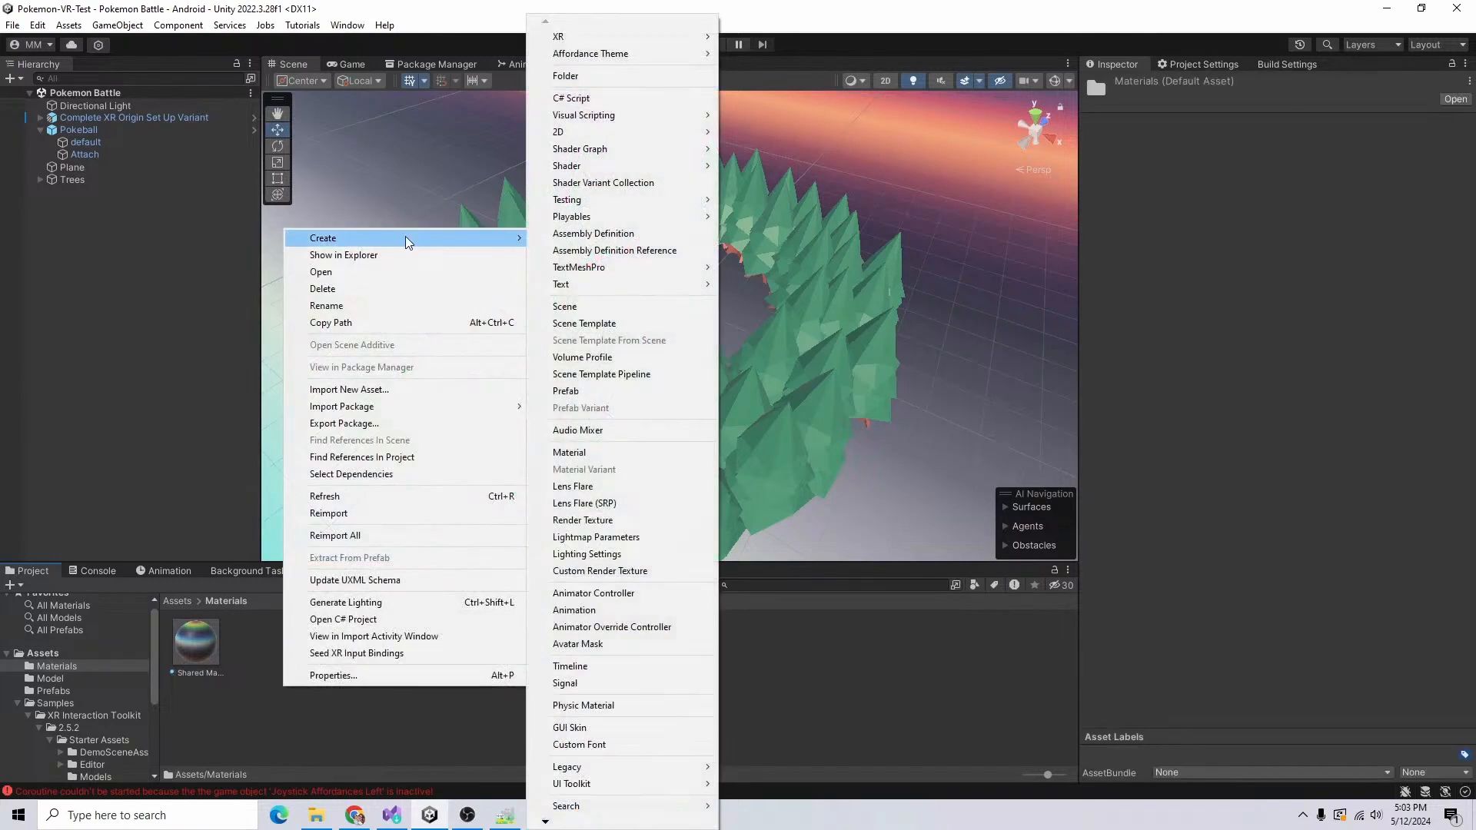
pyautogui.click(652, 452)
pyautogui.write('Grass G')
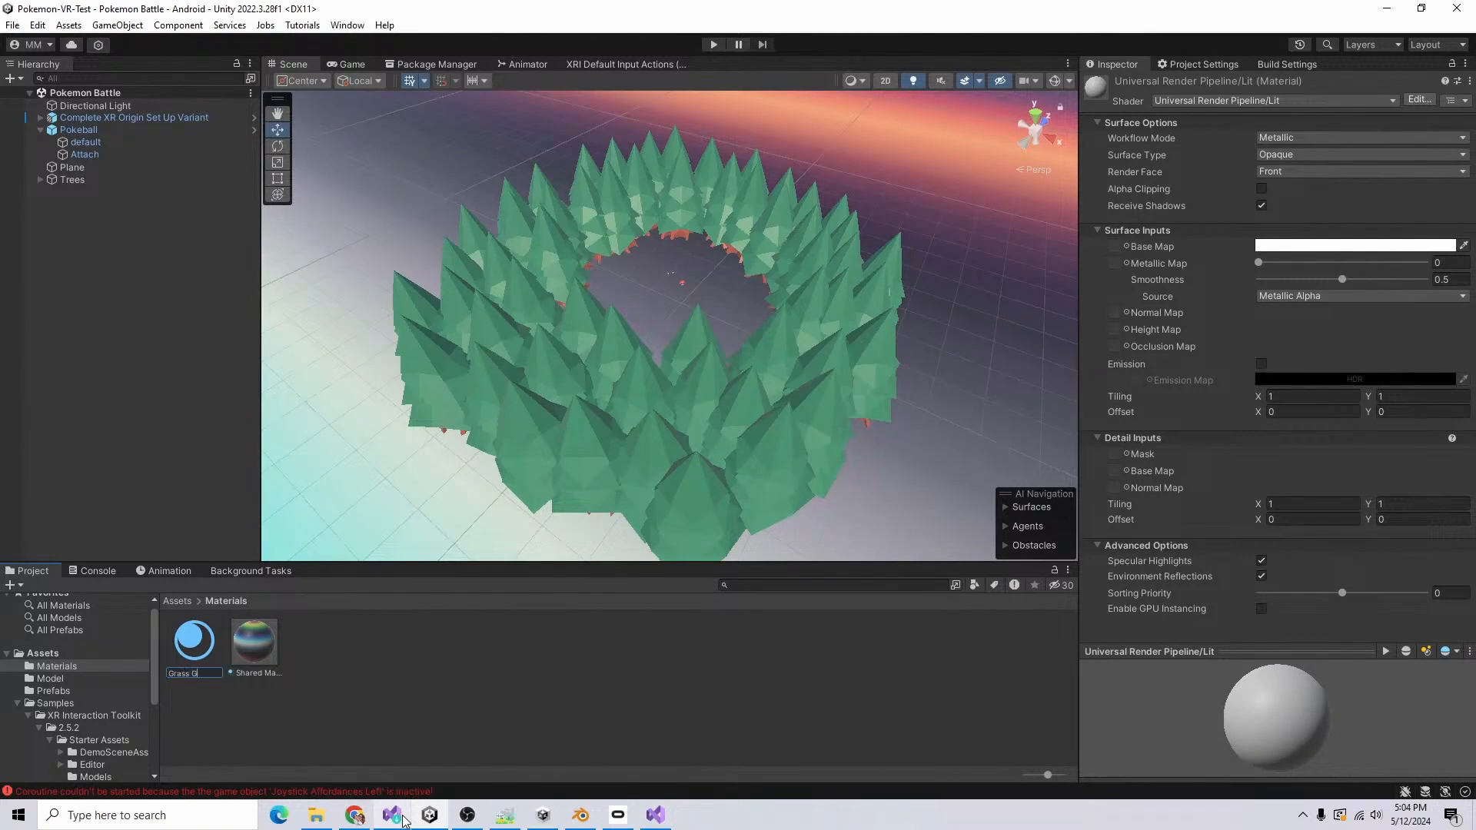
pyautogui.write('round')
pyautogui.press('Return')
# Step: Import the grass texture into the Textures folder, and use it on the Grass Ground material applied to the ground plane
pyautogui.click(178, 601)
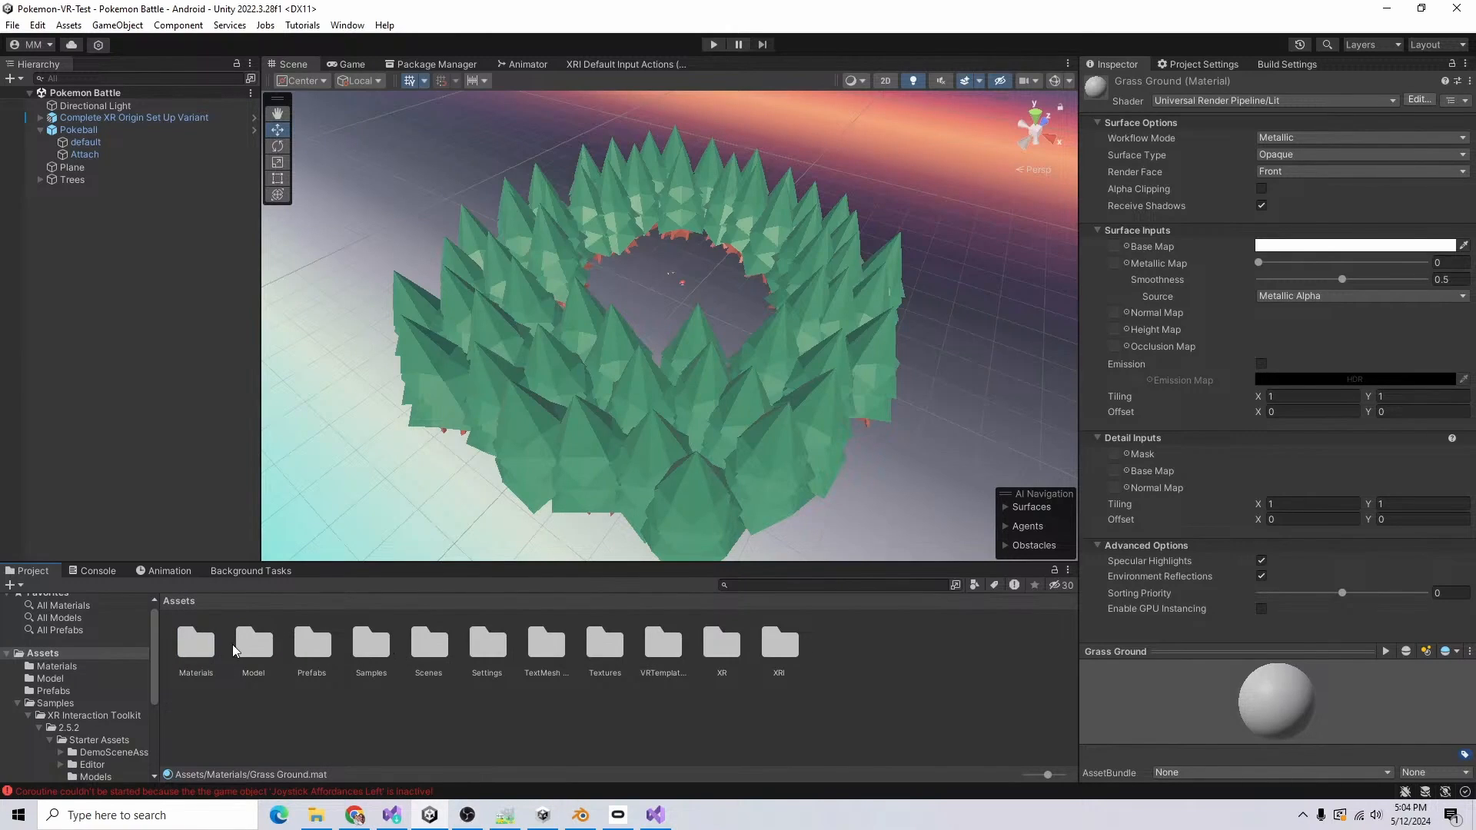
pyautogui.doubleClick(605, 642)
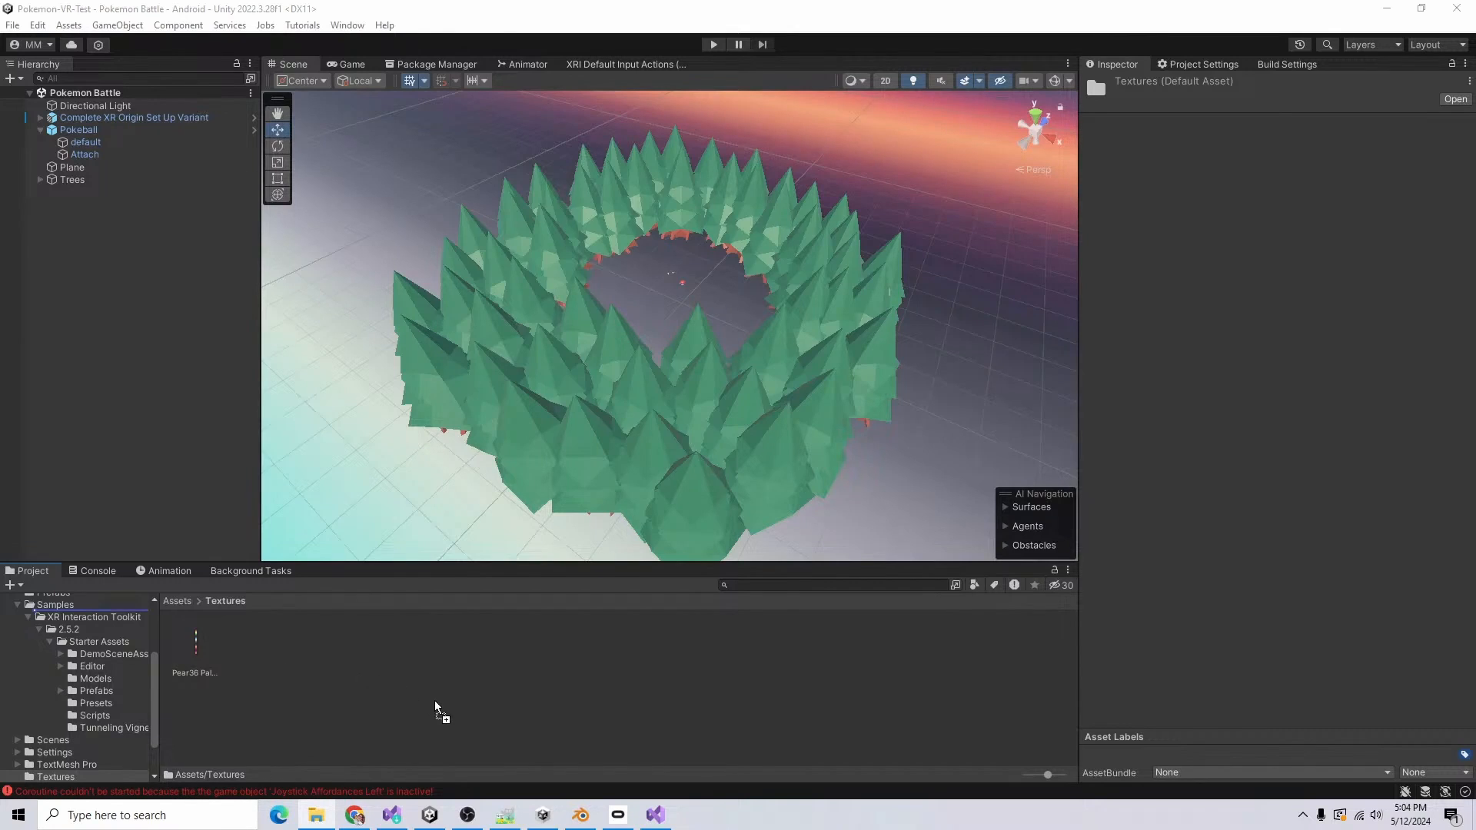
pyautogui.click(177, 600)
pyautogui.doubleClick(198, 642)
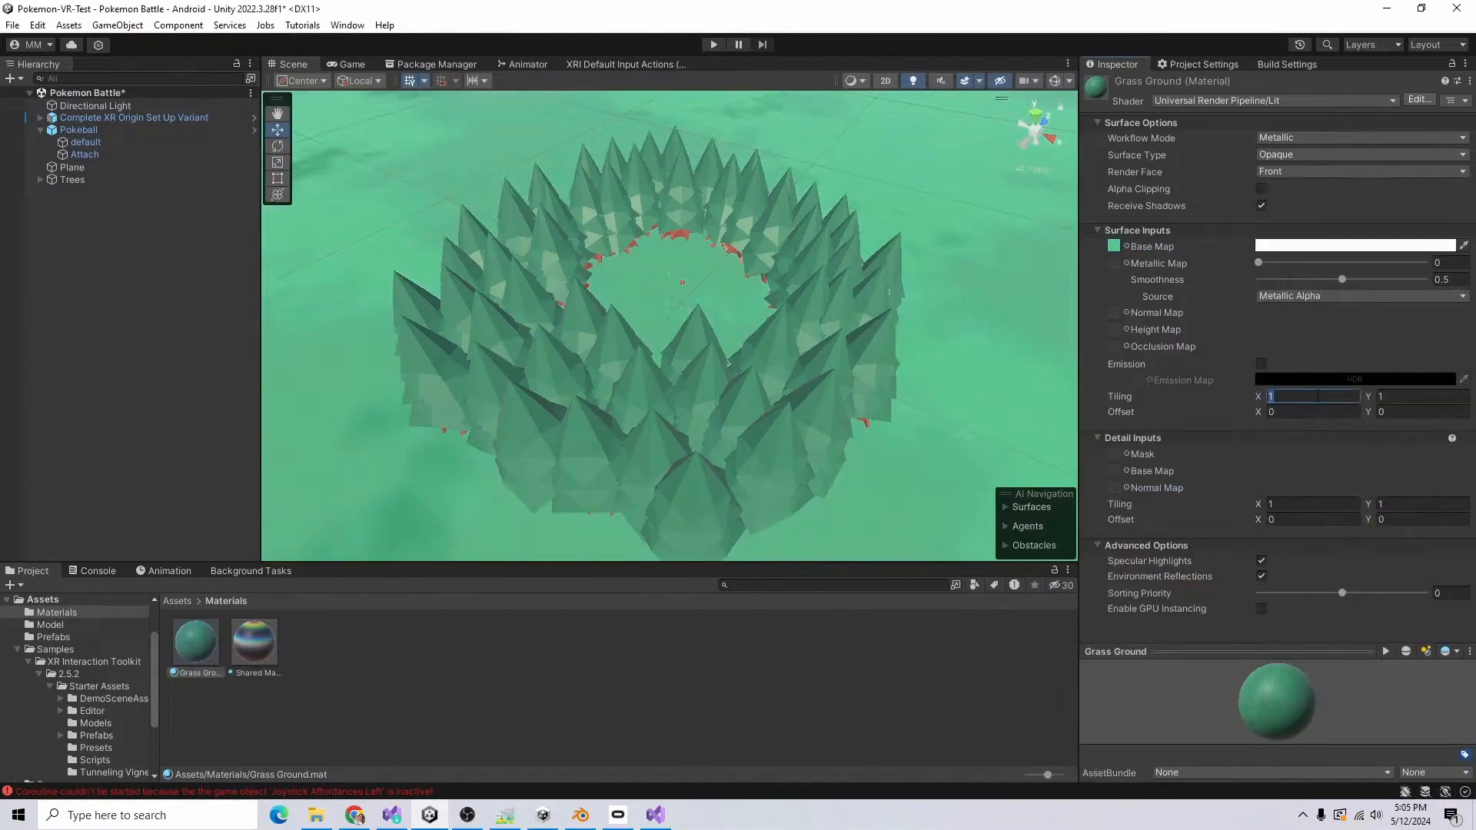
# Step: Set the Grass Ground material's tiling to 5 in both X and Y
pyautogui.write('10')
pyautogui.press('BackSpace')
pyautogui.press('BackSpace')
pyautogui.write('5')
pyautogui.press('Tab')
pyautogui.write('5')
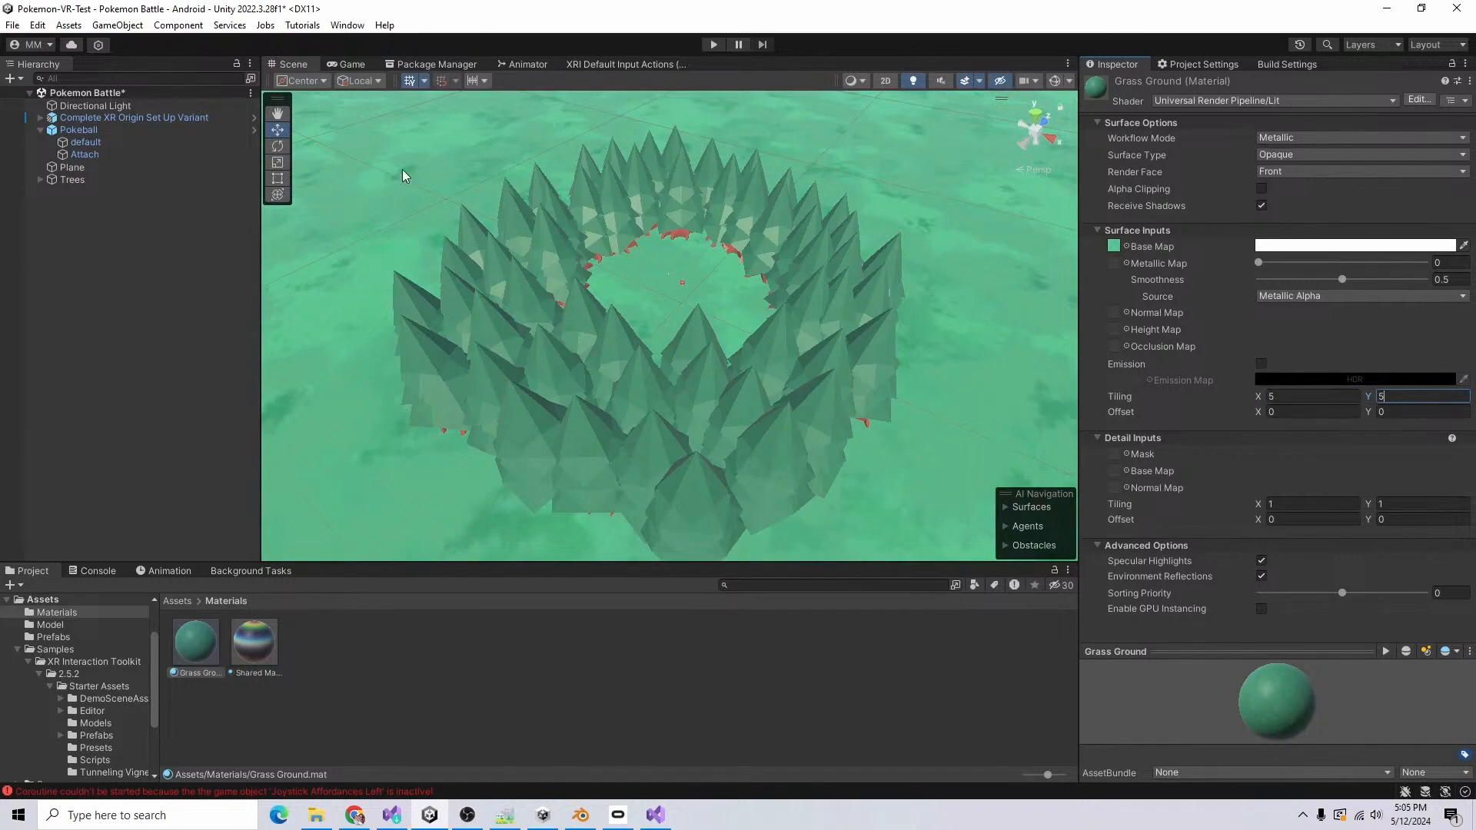
pyautogui.click(283, 297)
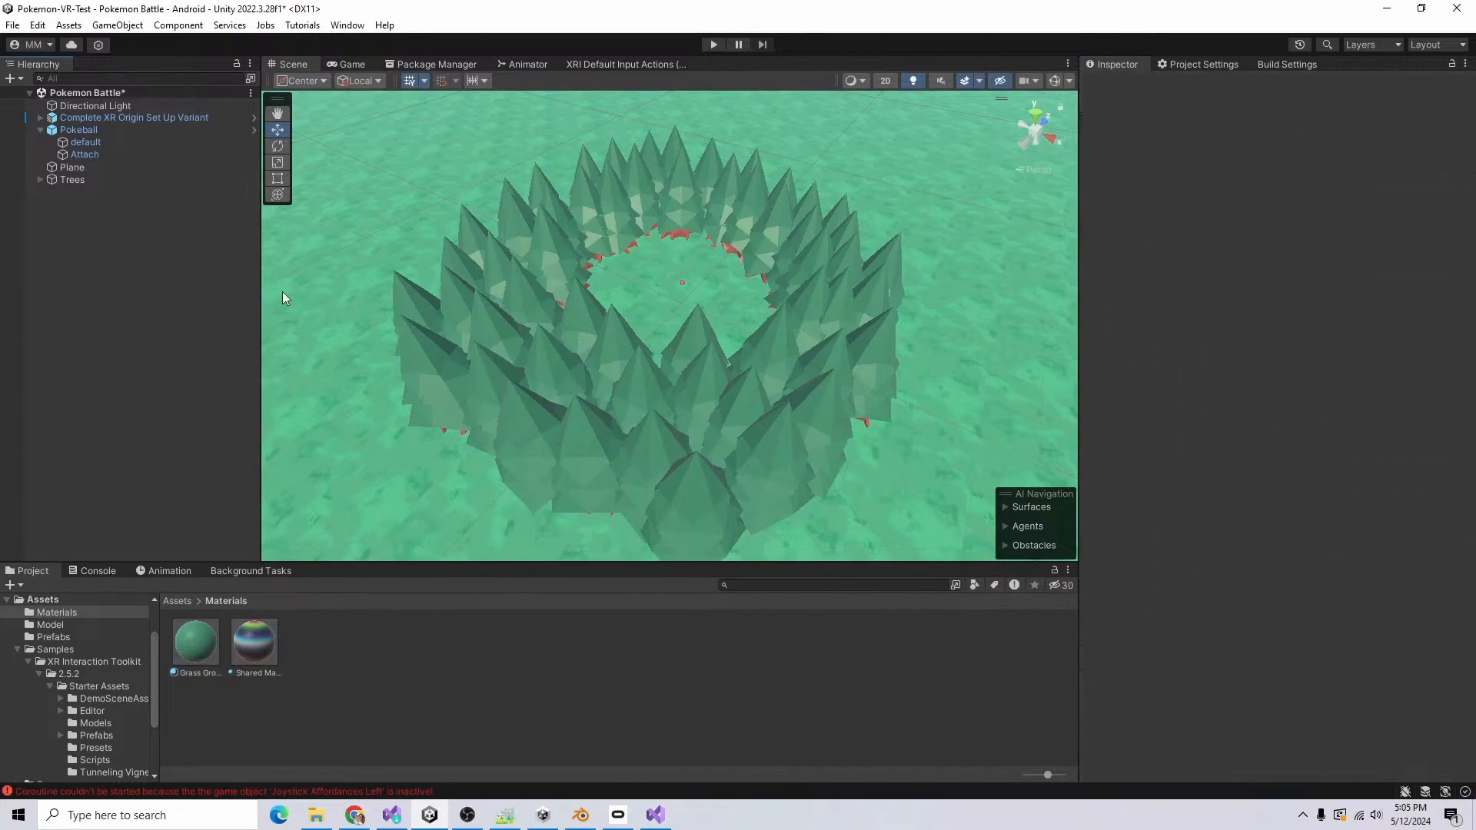
# Step: Run the scene in Play mode to view the grass ground and surrounding trees, and stop it
pyautogui.click(712, 46)
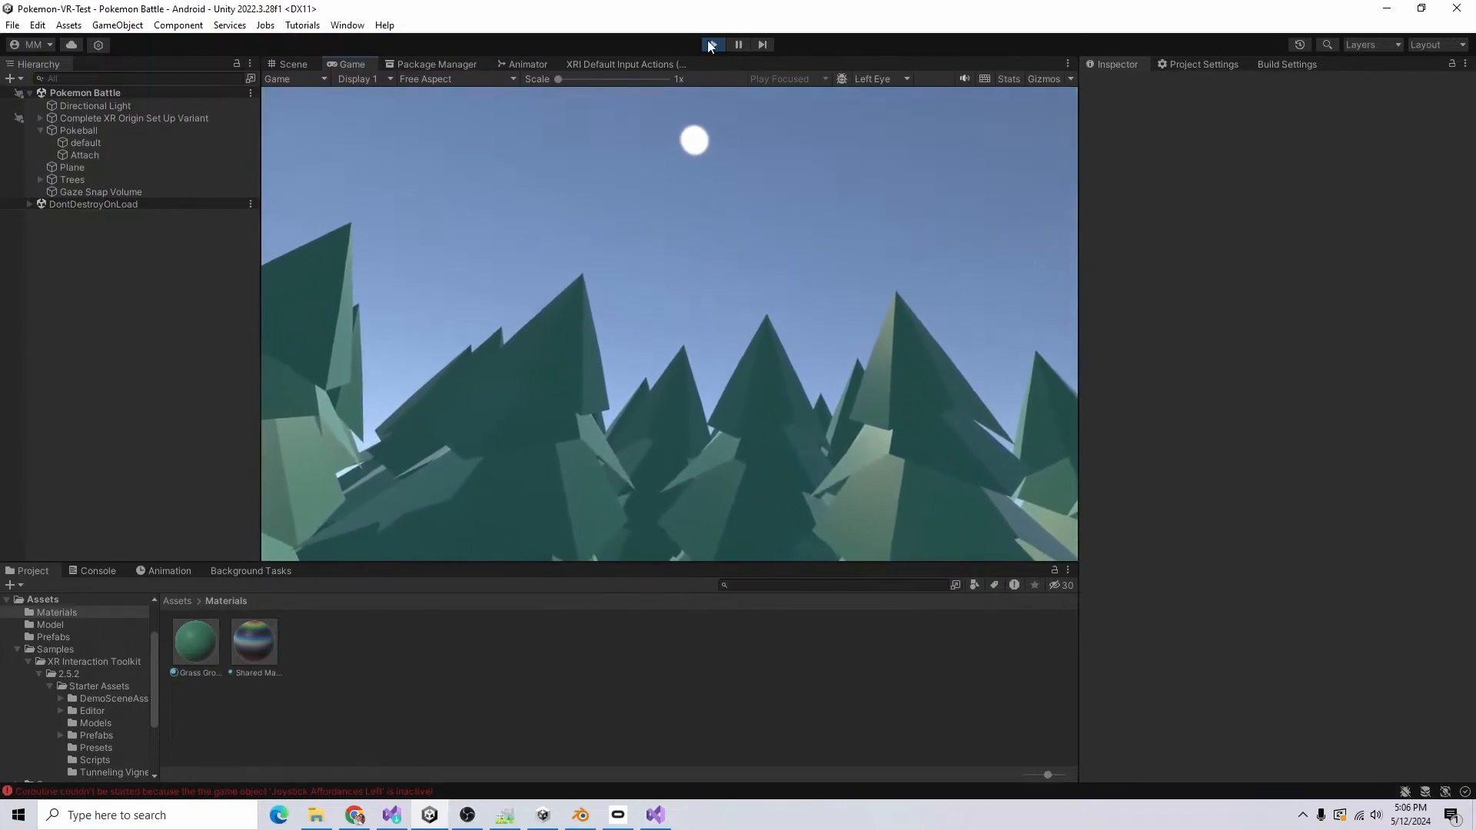
pyautogui.click(713, 44)
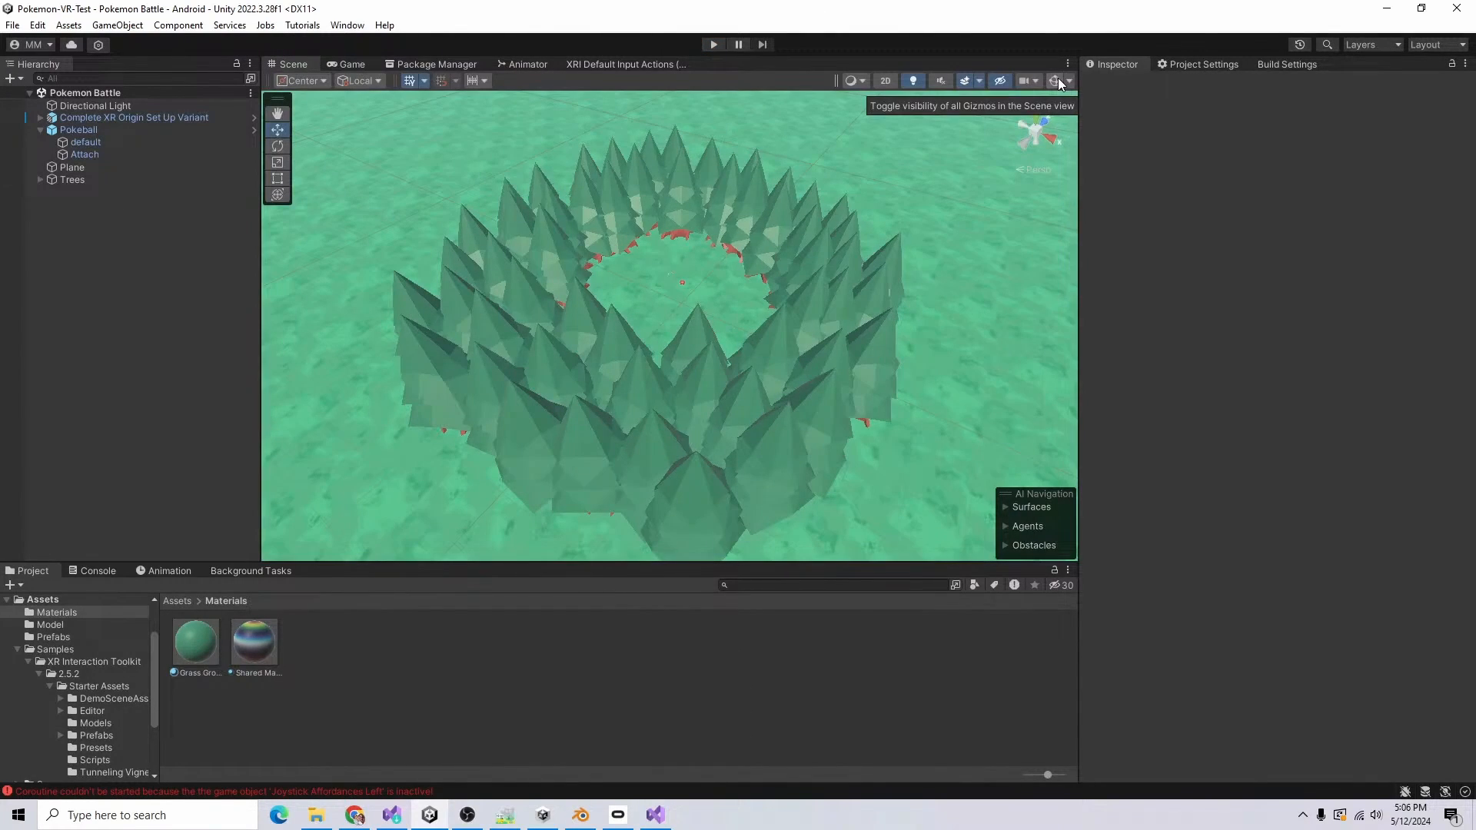
# Step: Add a Mesh Collider to the default mesh of the Tree prefab
pyautogui.scroll(3, 652, 305)
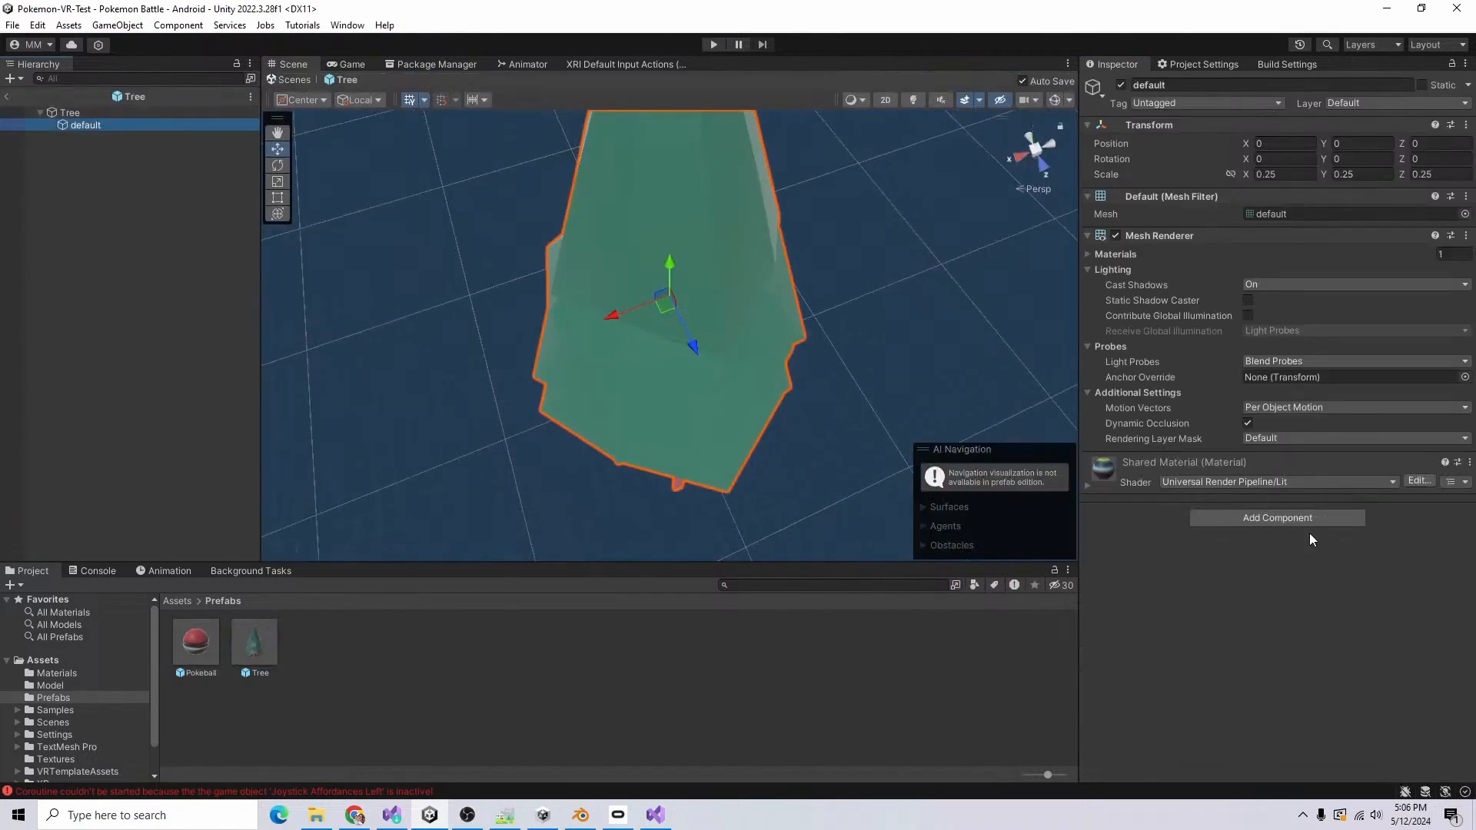
pyautogui.click(1330, 517)
pyautogui.write('bo')
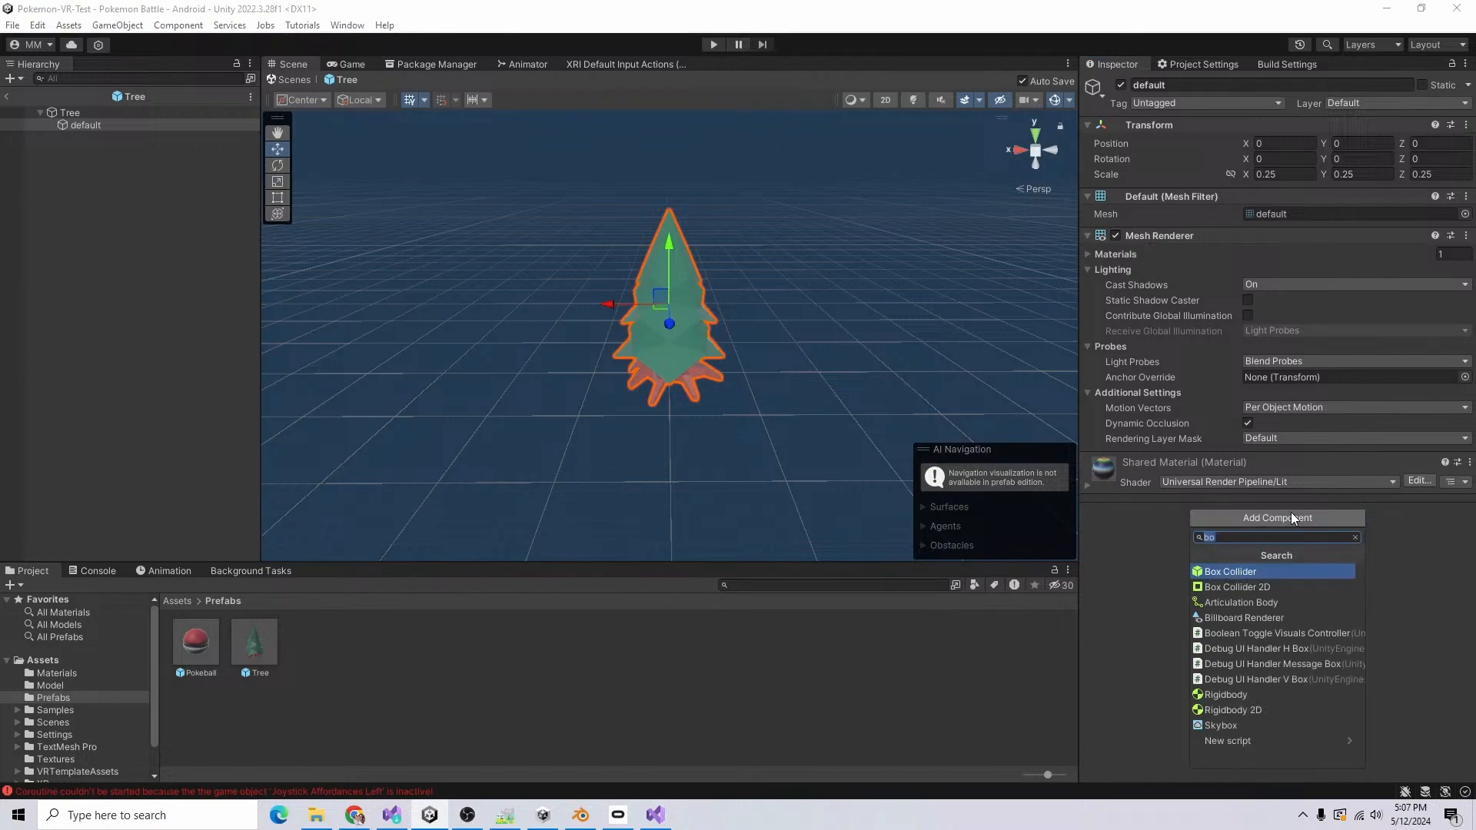
pyautogui.write('mesh')
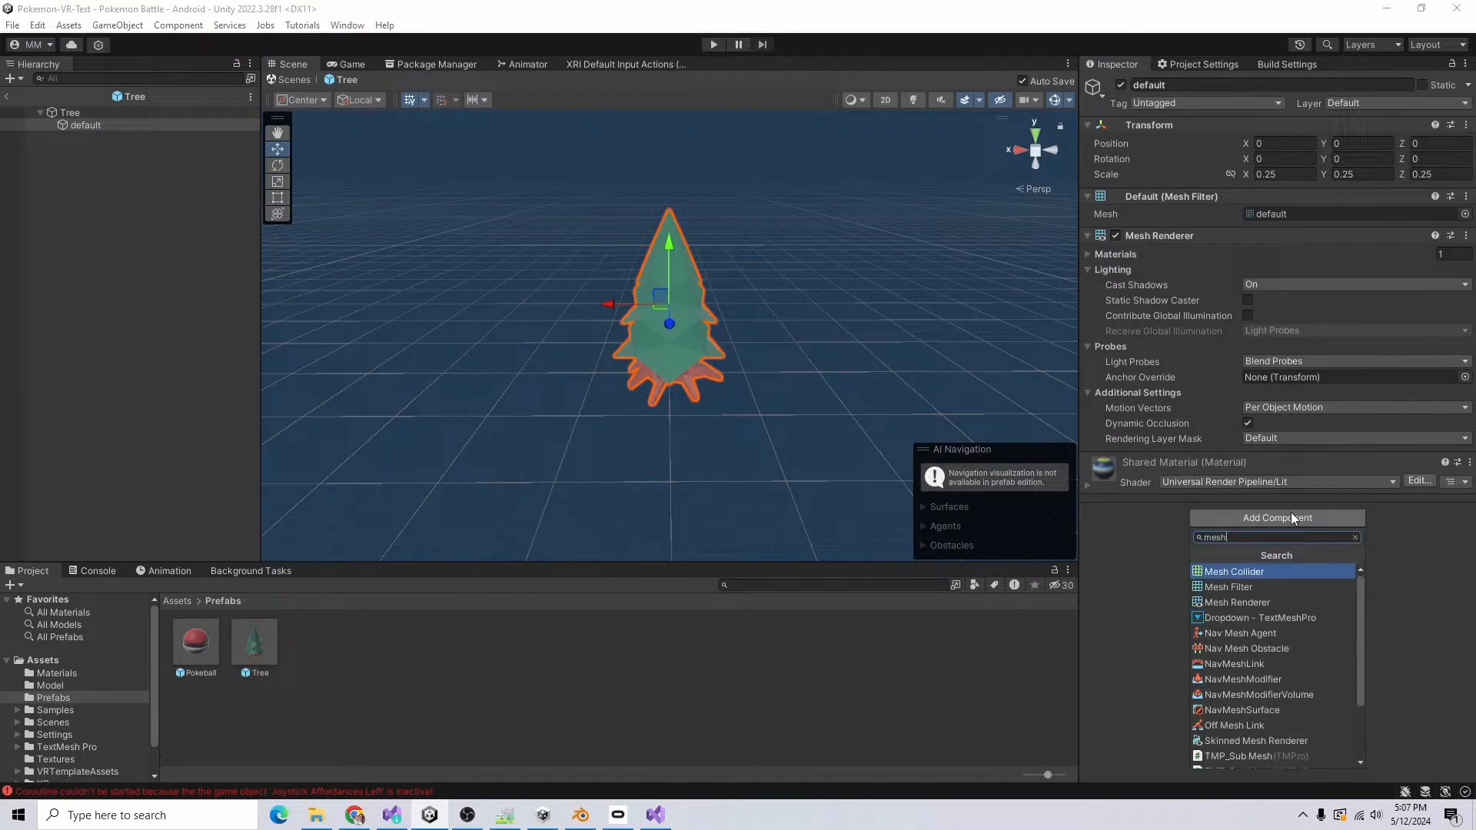
pyautogui.press('Return')
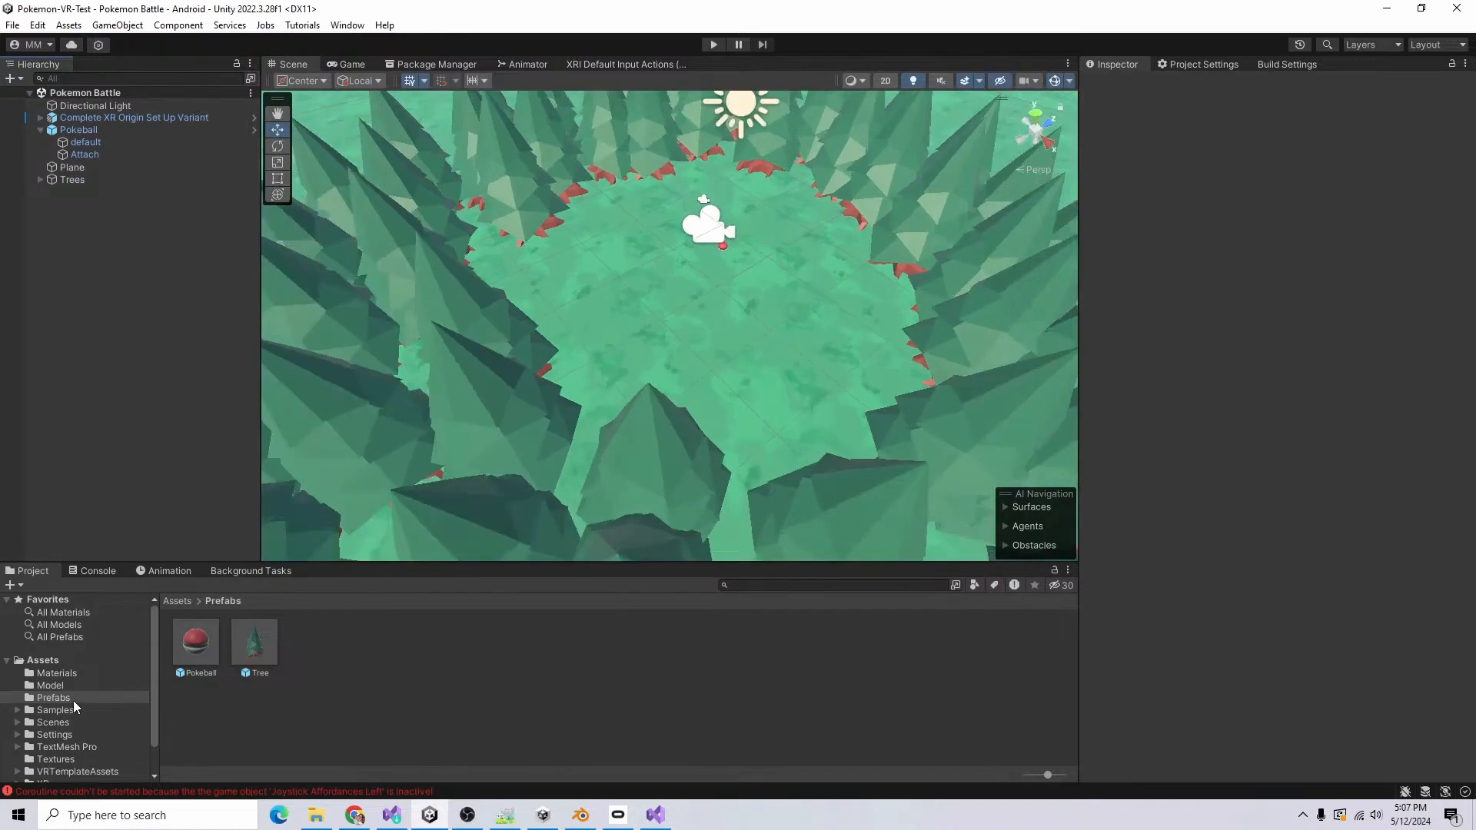
# Step: Set the Movement Type of the Pokeball's XR Grab Interactable to Velocity Tracking
pyautogui.scroll(-2, 88, 738)
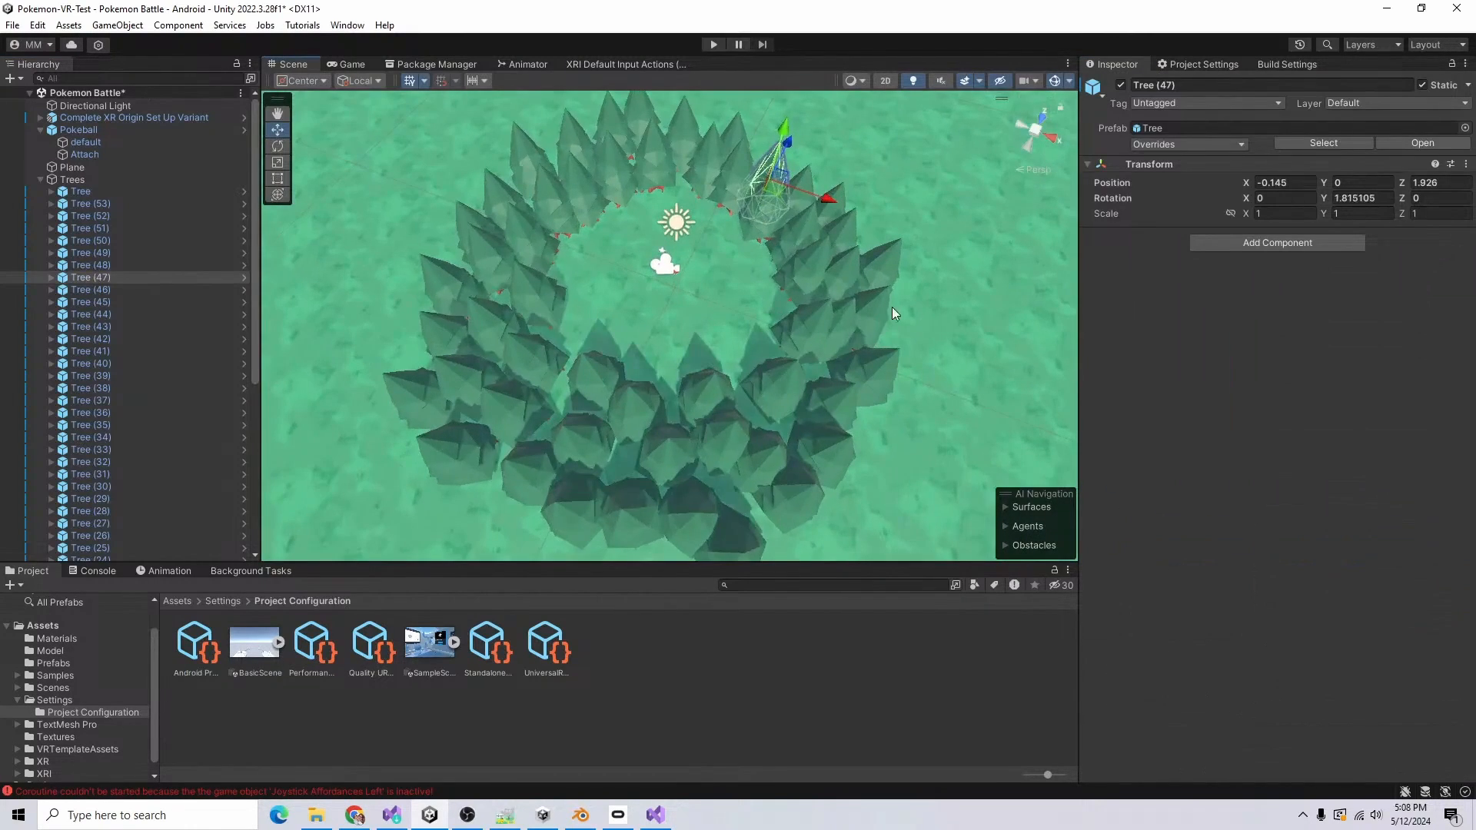
pyautogui.moveTo(741, 349)
pyautogui.mouseDown()
pyautogui.moveTo(744, 361)
pyautogui.moveTo(769, 350)
pyautogui.moveTo(749, 355)
pyautogui.mouseUp()
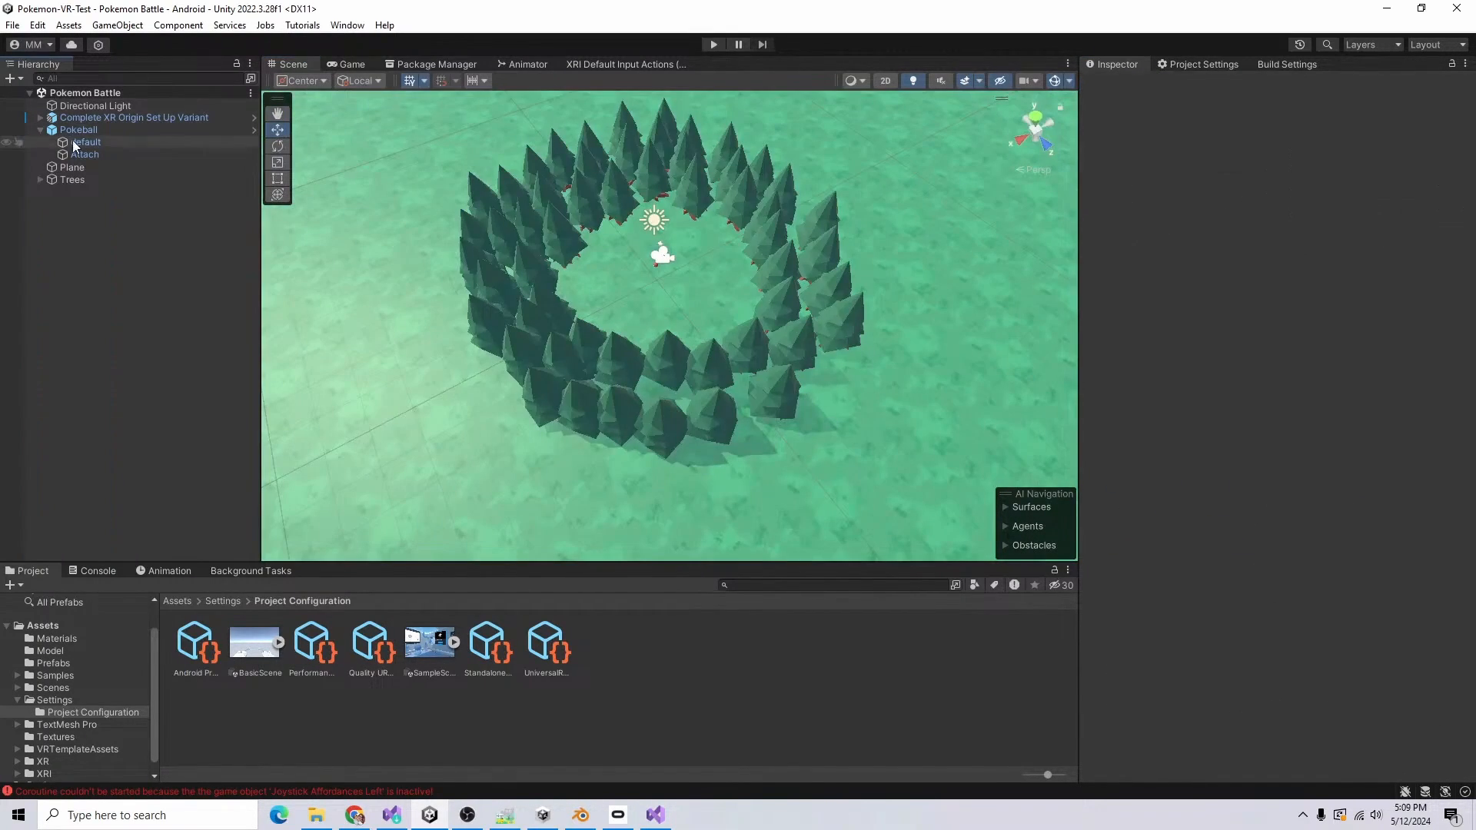
pyautogui.click(79, 129)
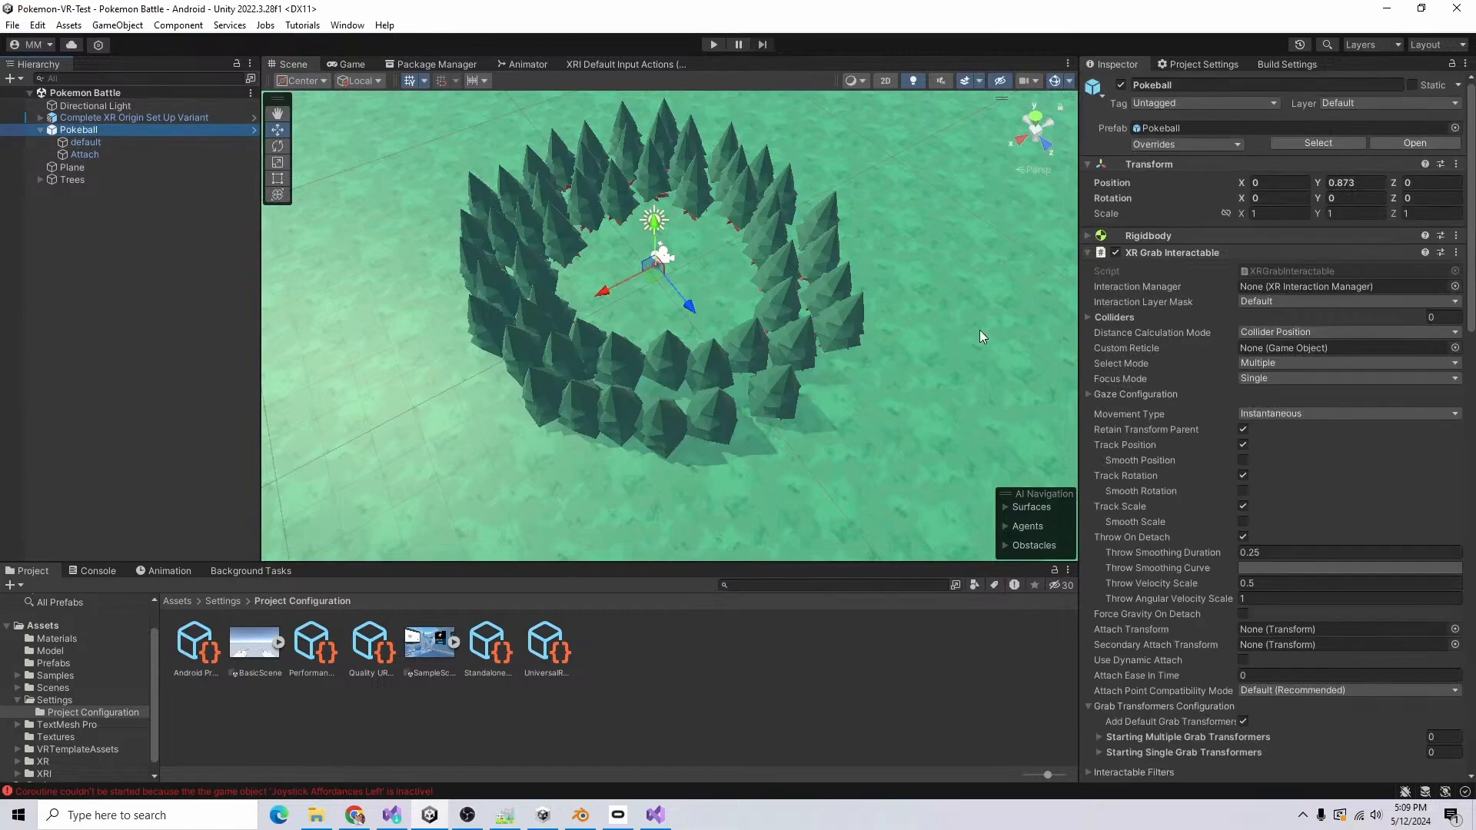
pyautogui.click(1305, 416)
pyautogui.click(1305, 441)
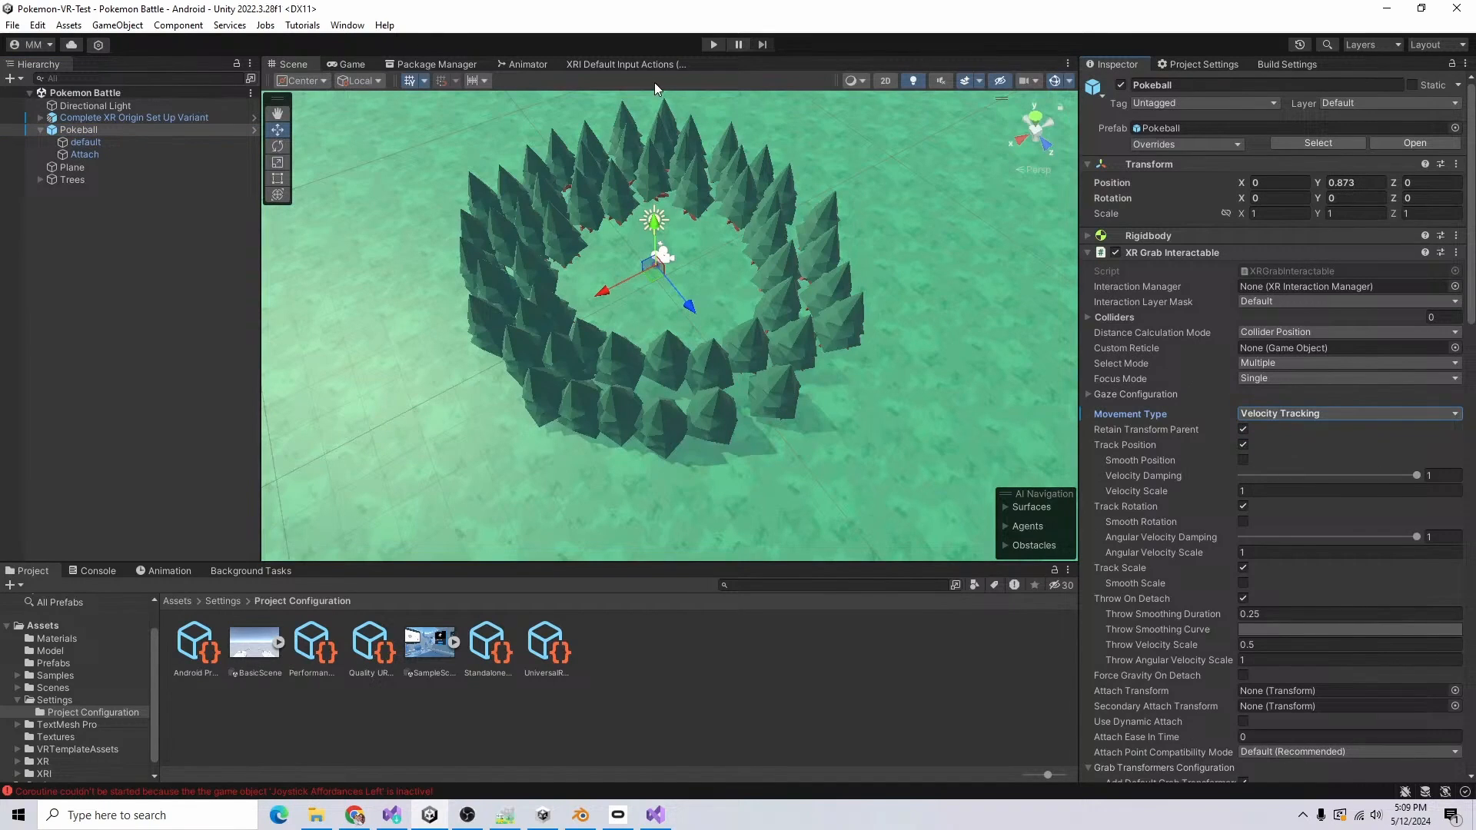
# Step: Test grabbing and throwing the Pokeball in Play mode with the console open, and stop the run
pyautogui.click(713, 44)
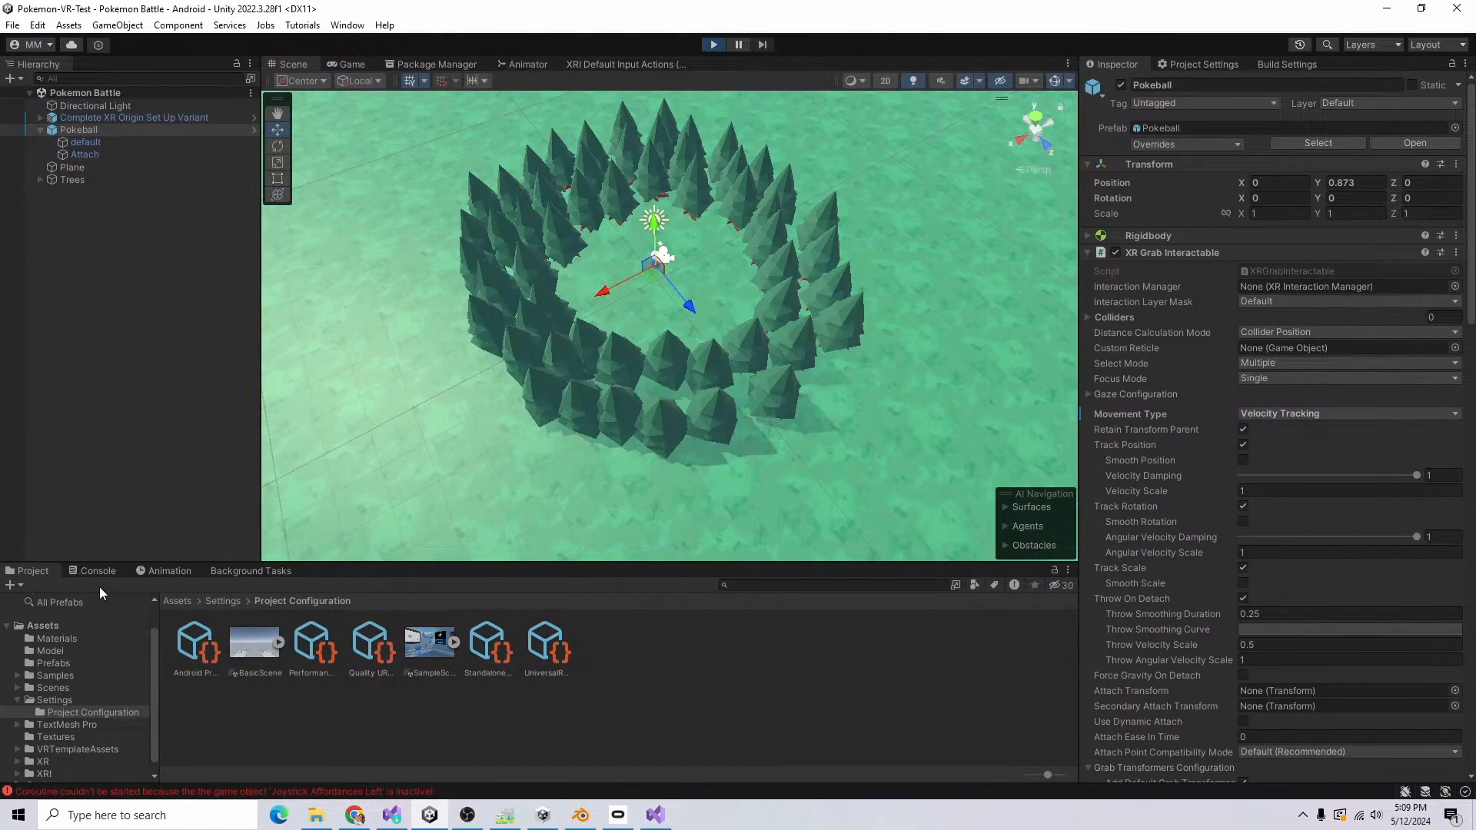
pyautogui.click(100, 567)
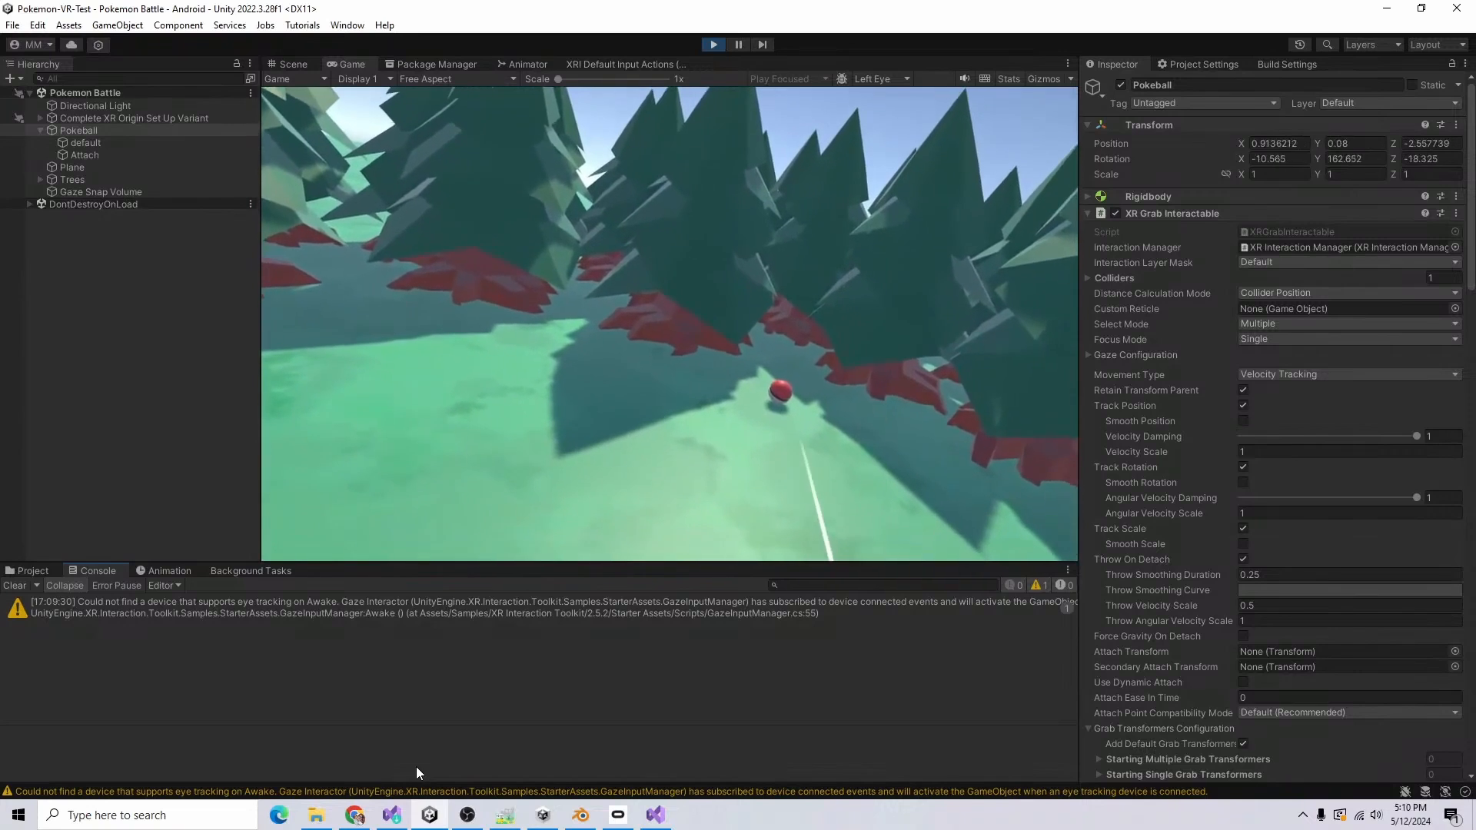
pyautogui.click(713, 44)
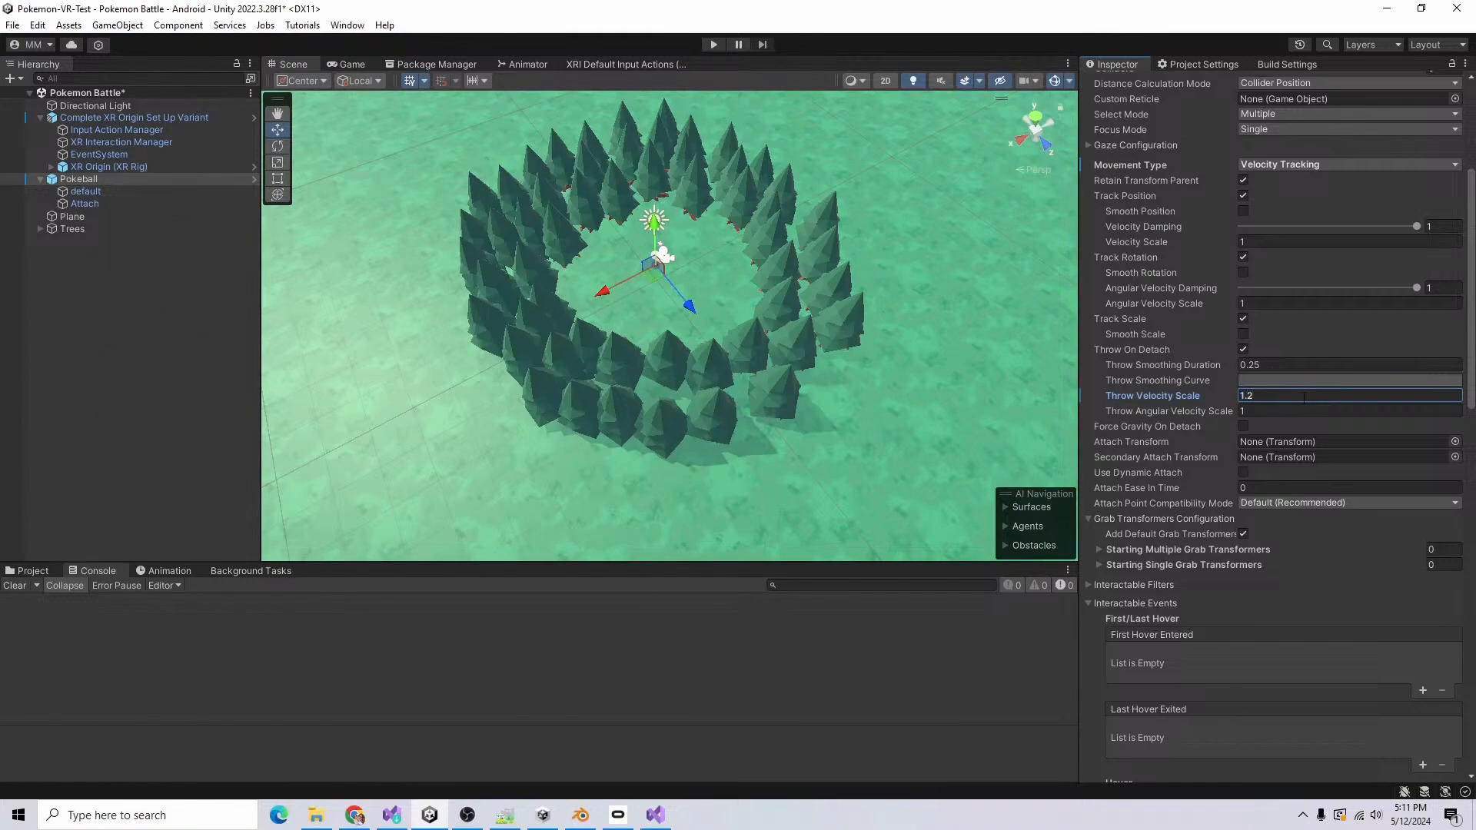
# Step: Set the Pokeball's Throw Velocity Scale to 1.2, apply its overrides to the prefab and save the scene
pyautogui.scroll(6, 1397, 166)
pyautogui.click(1208, 145)
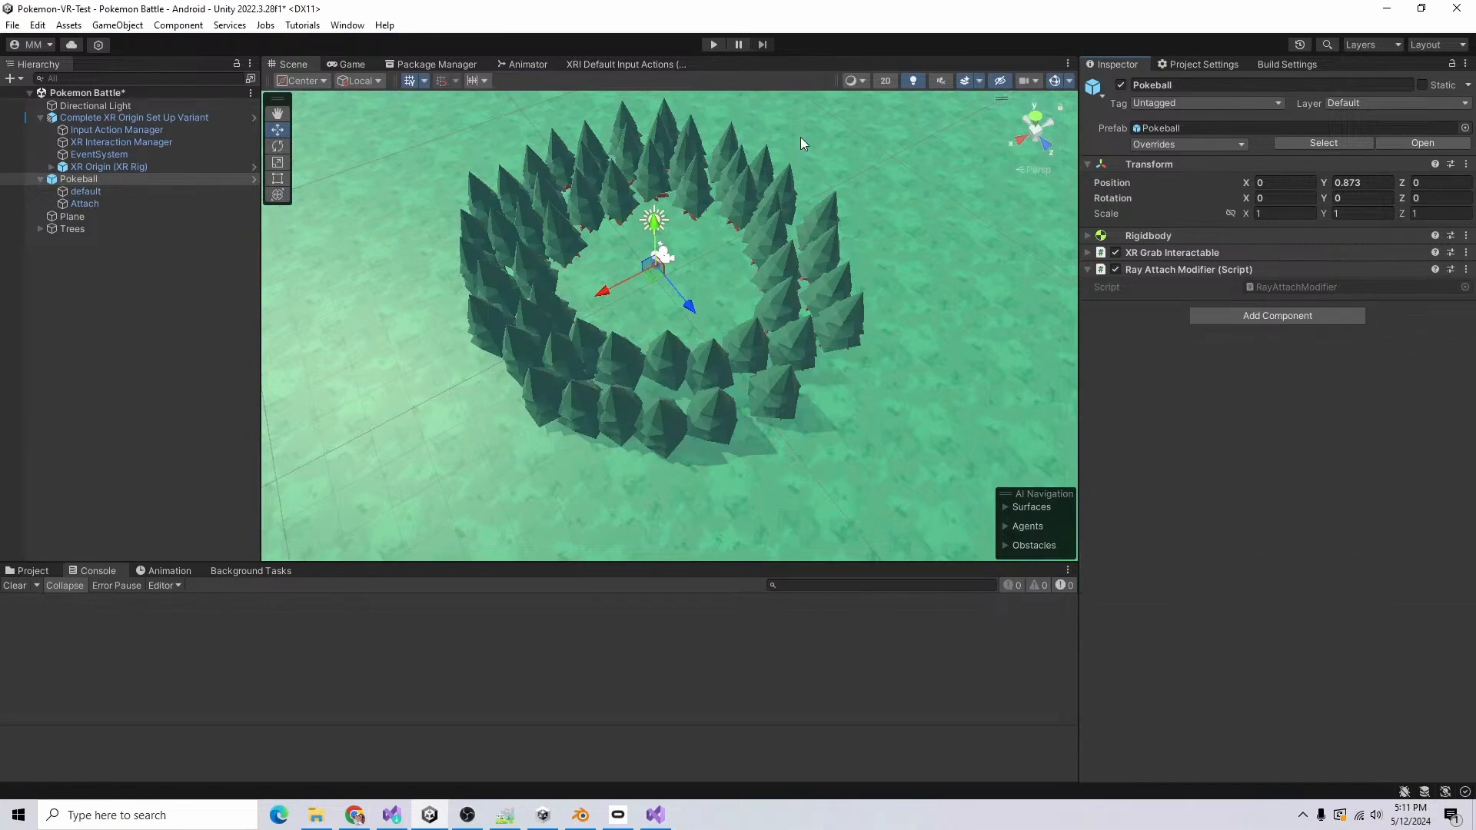
pyautogui.hotkey('ctrl', 's')
# Step: Run the scene again to test the Pokeball with the 1.2 throw velocity scale, and stop it
pyautogui.click(714, 44)
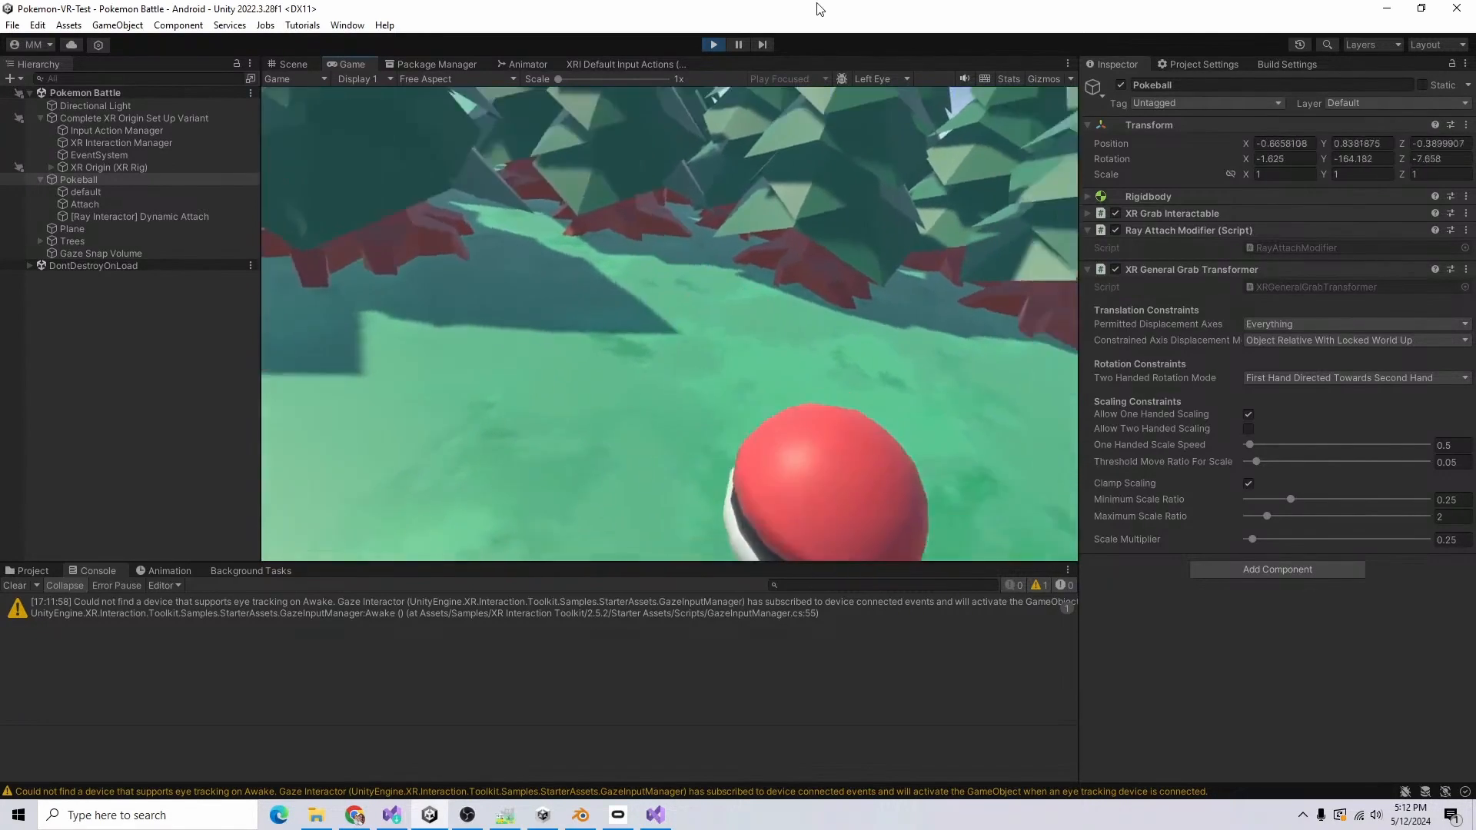
pyautogui.click(713, 44)
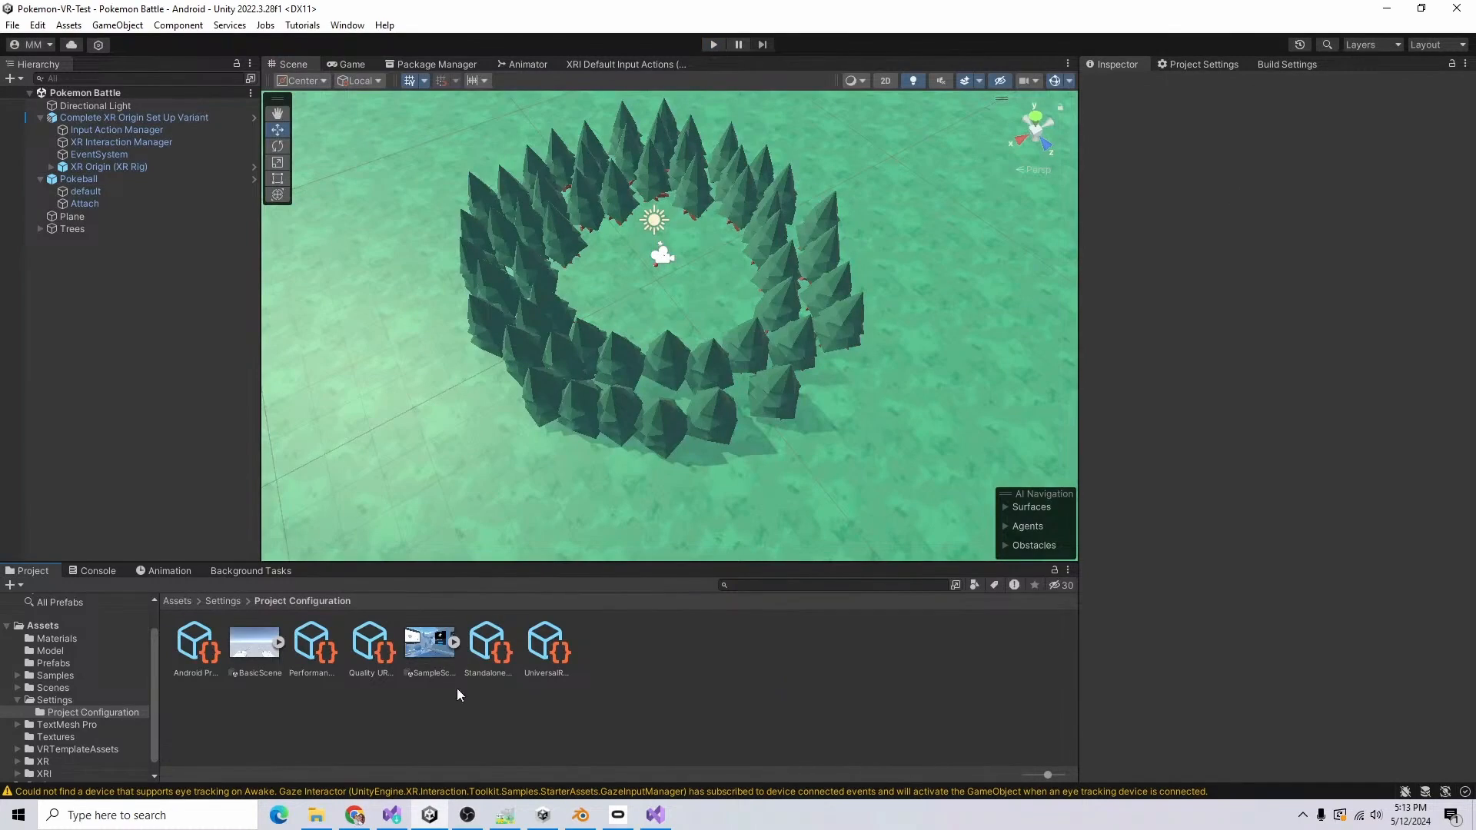
# Step: Create an empty object named Ground Dirt and set its position to 0, 0, 0
pyautogui.click(55, 736)
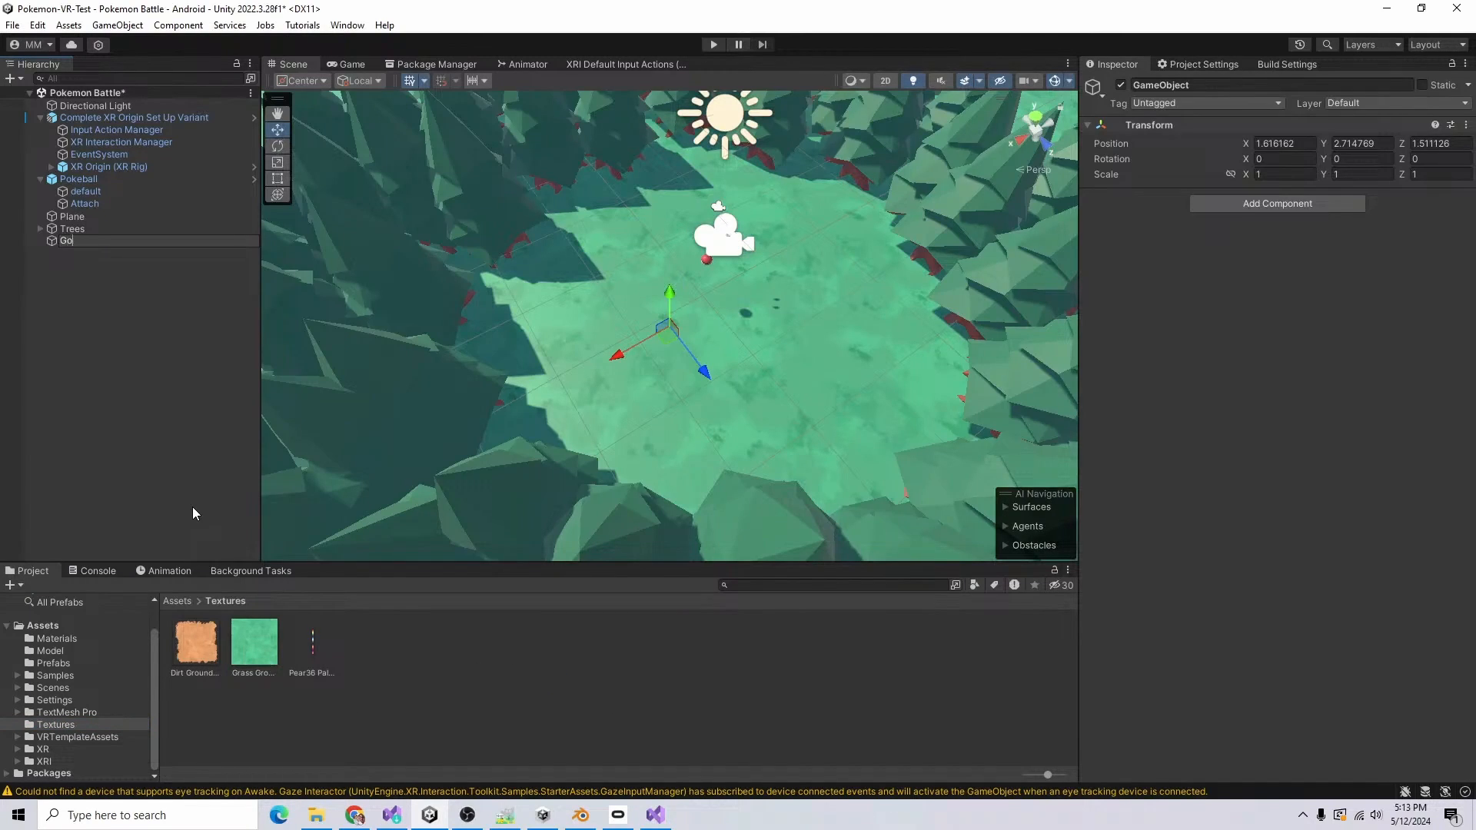
pyautogui.press('Return')
pyautogui.click(1283, 144)
pyautogui.write('0')
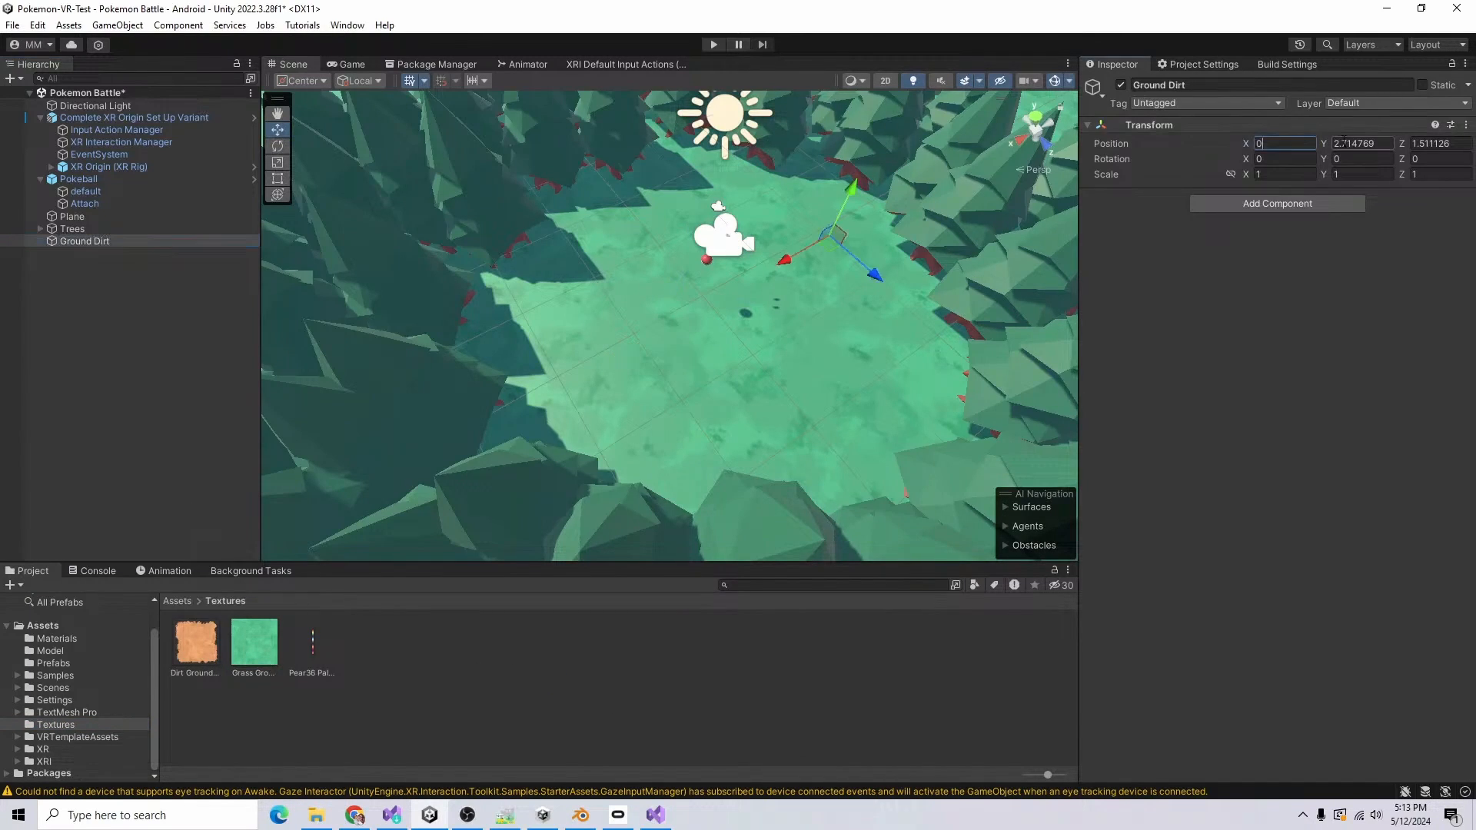
pyautogui.click(1358, 144)
pyautogui.write('0')
pyautogui.click(1433, 145)
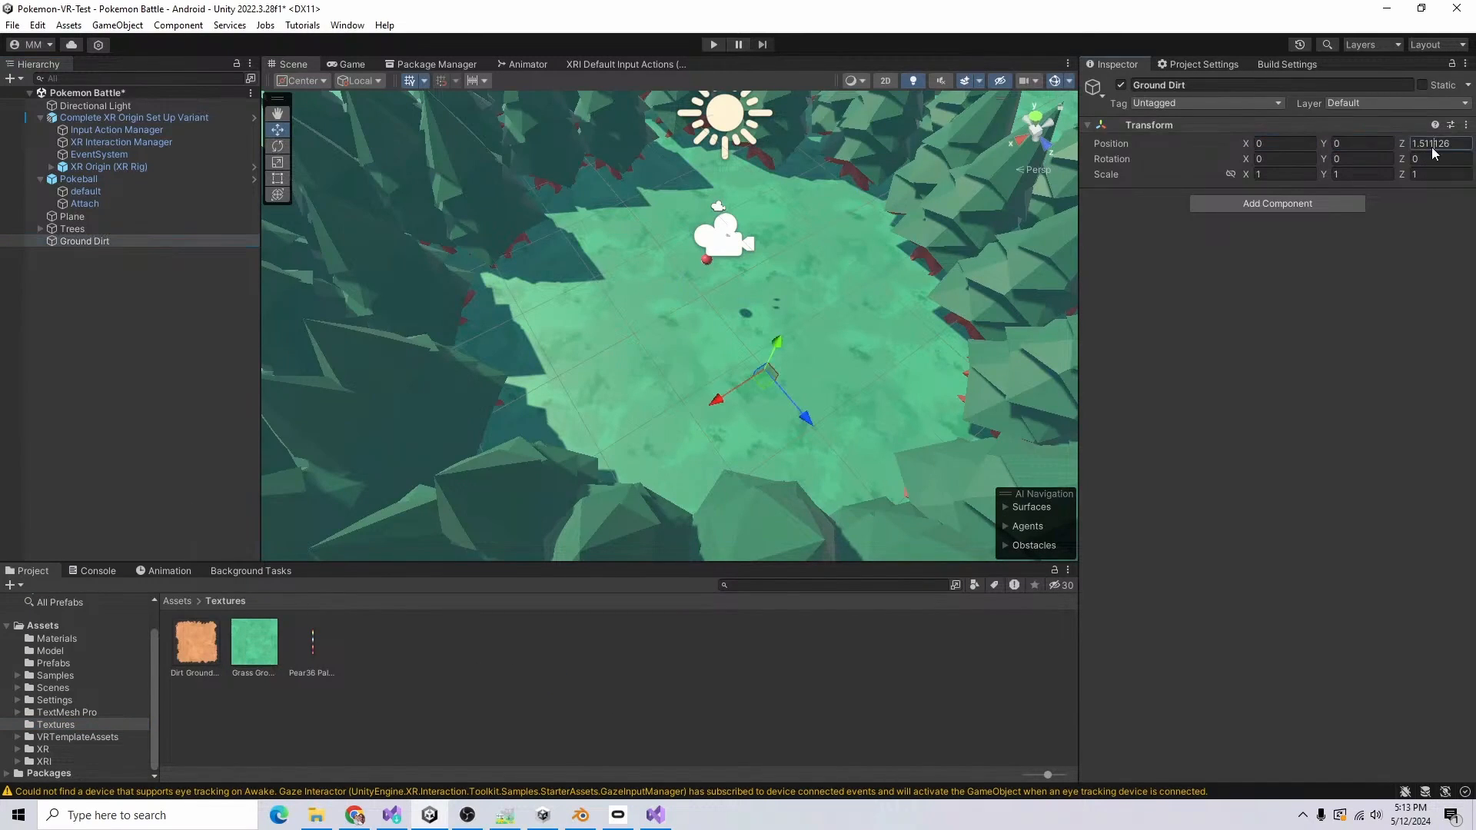
pyautogui.write('0')
# Step: Add a quad named DirtGround under Ground Dirt, rotated 90 on X and raised to Y 0.01
pyautogui.rightClick(85, 241)
pyautogui.moveTo(197, 494)
pyautogui.click(389, 579)
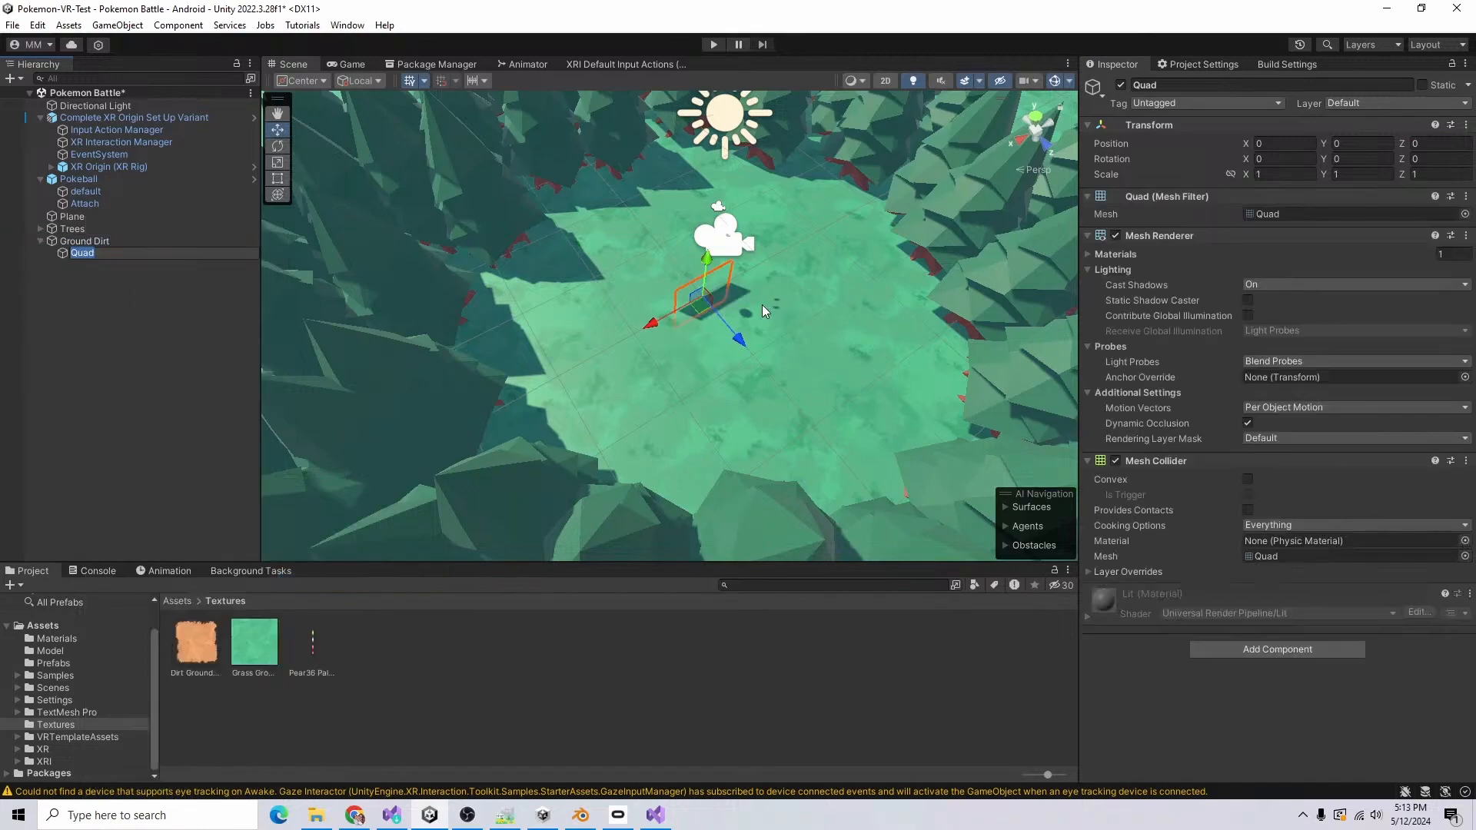
pyautogui.rightClick(102, 241)
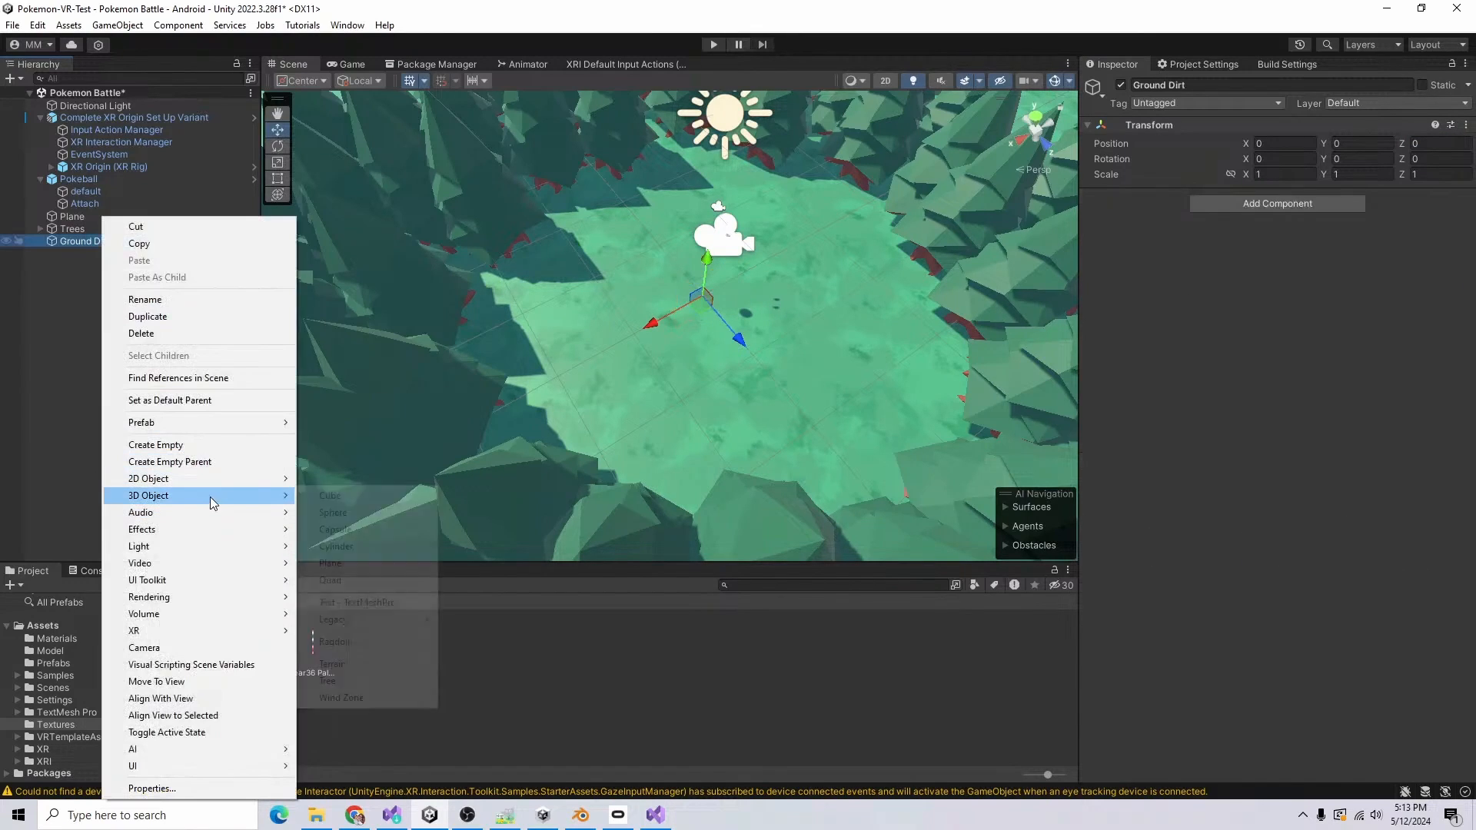
pyautogui.click(369, 580)
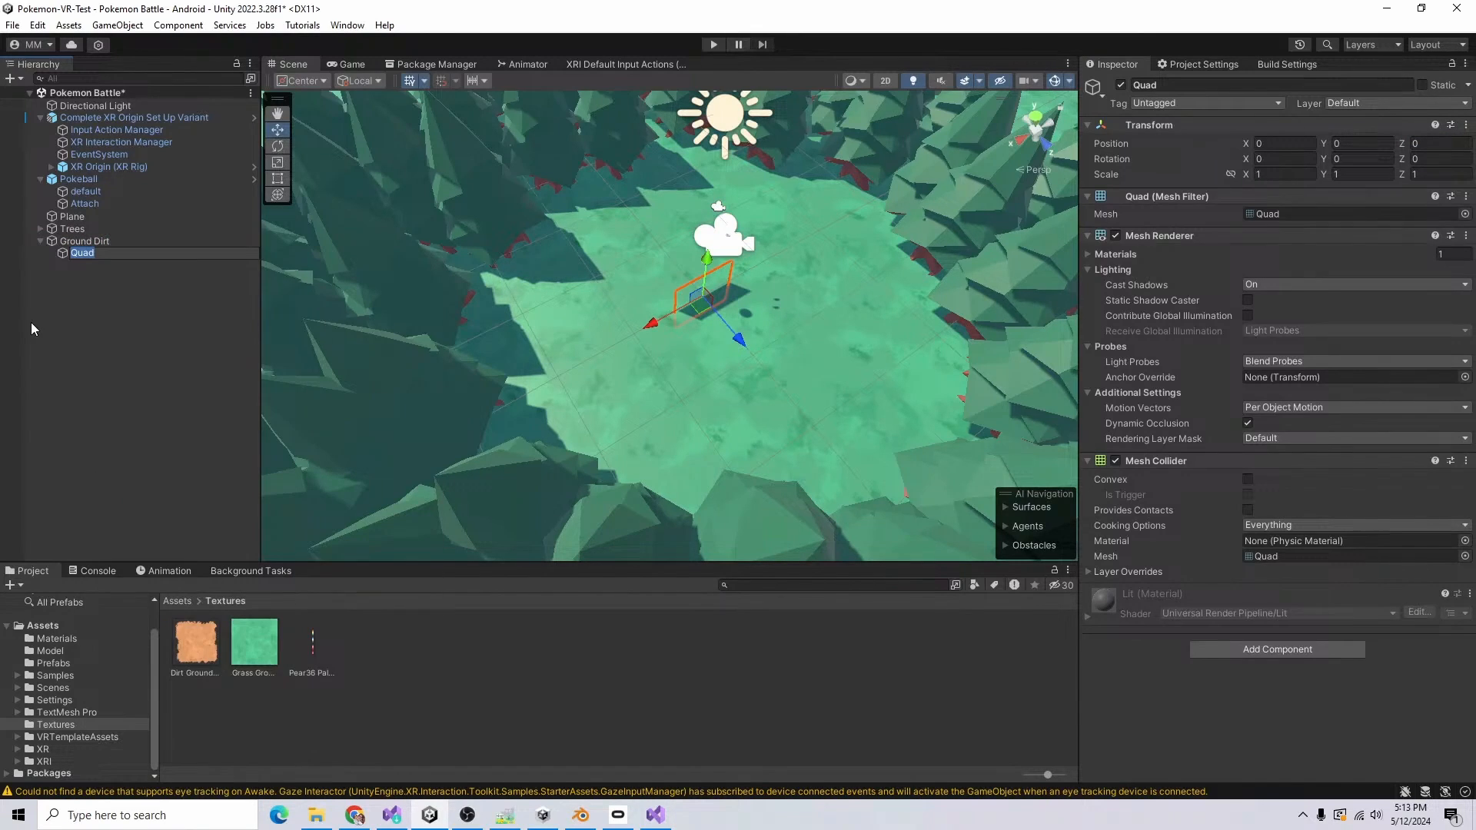
pyautogui.press('BackSpace')
pyautogui.write('DirtGroud')
pyautogui.press('BackSpace')
pyautogui.write('nd')
pyautogui.press('Return')
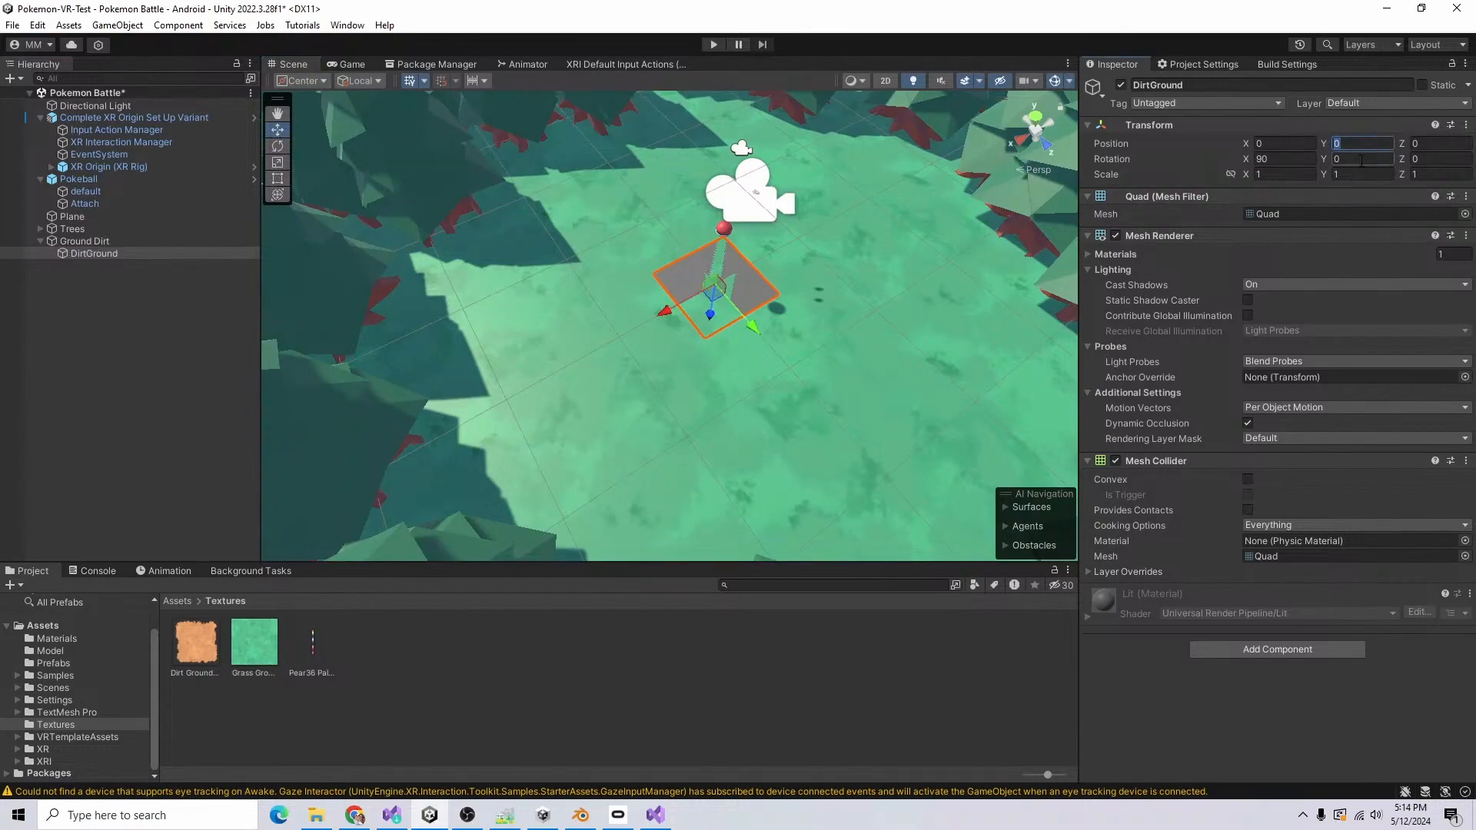
pyautogui.write('.01')
pyautogui.press('Return')
# Step: Duplicate the Grass Ground material as Dirt Path and make it a transparent material with the dirt texture at tiling 1
pyautogui.click(191, 601)
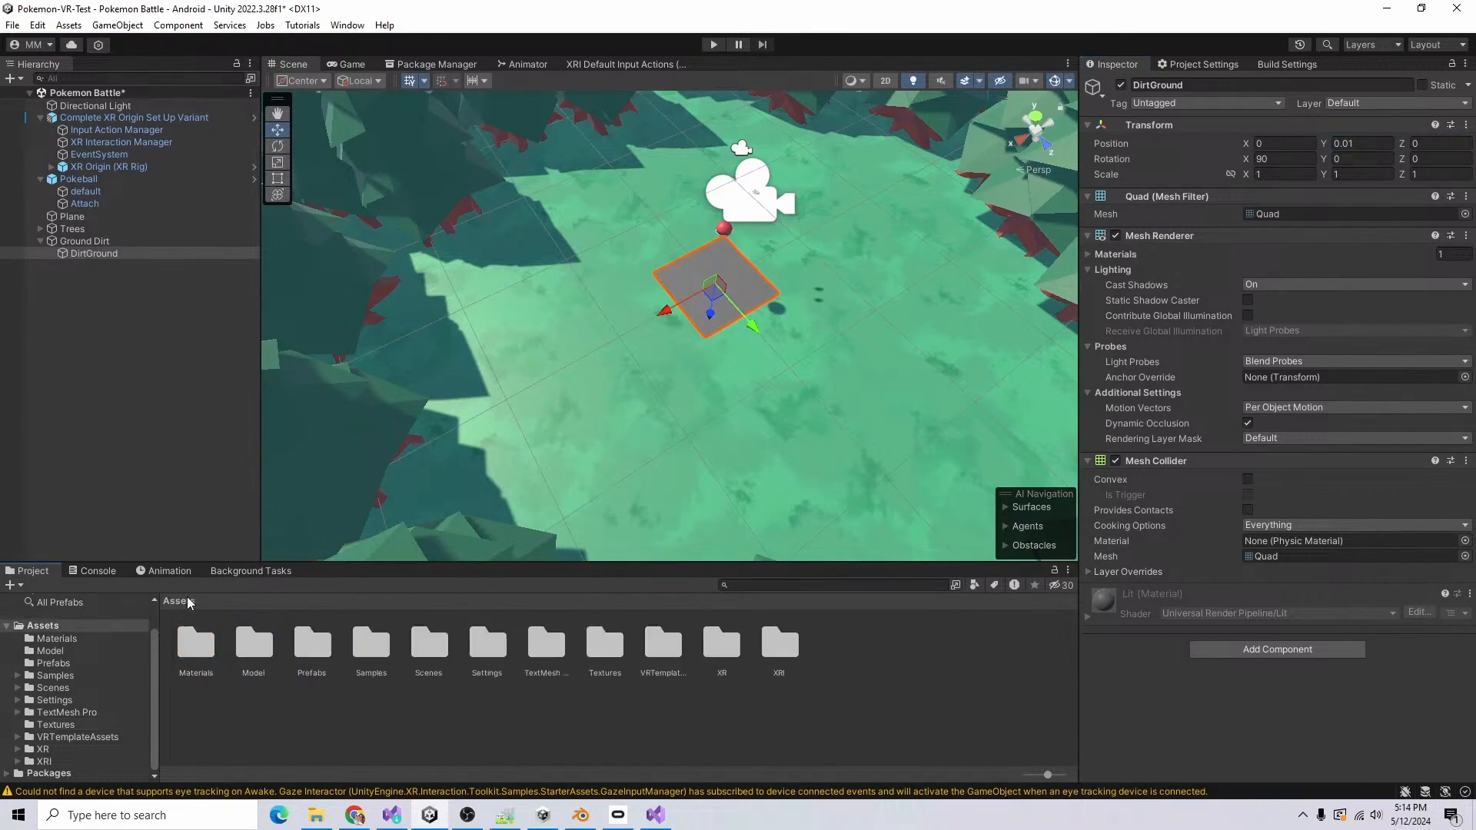
pyautogui.doubleClick(196, 642)
pyautogui.click(247, 667)
pyautogui.press('F2')
pyautogui.write('Dirt Pat')
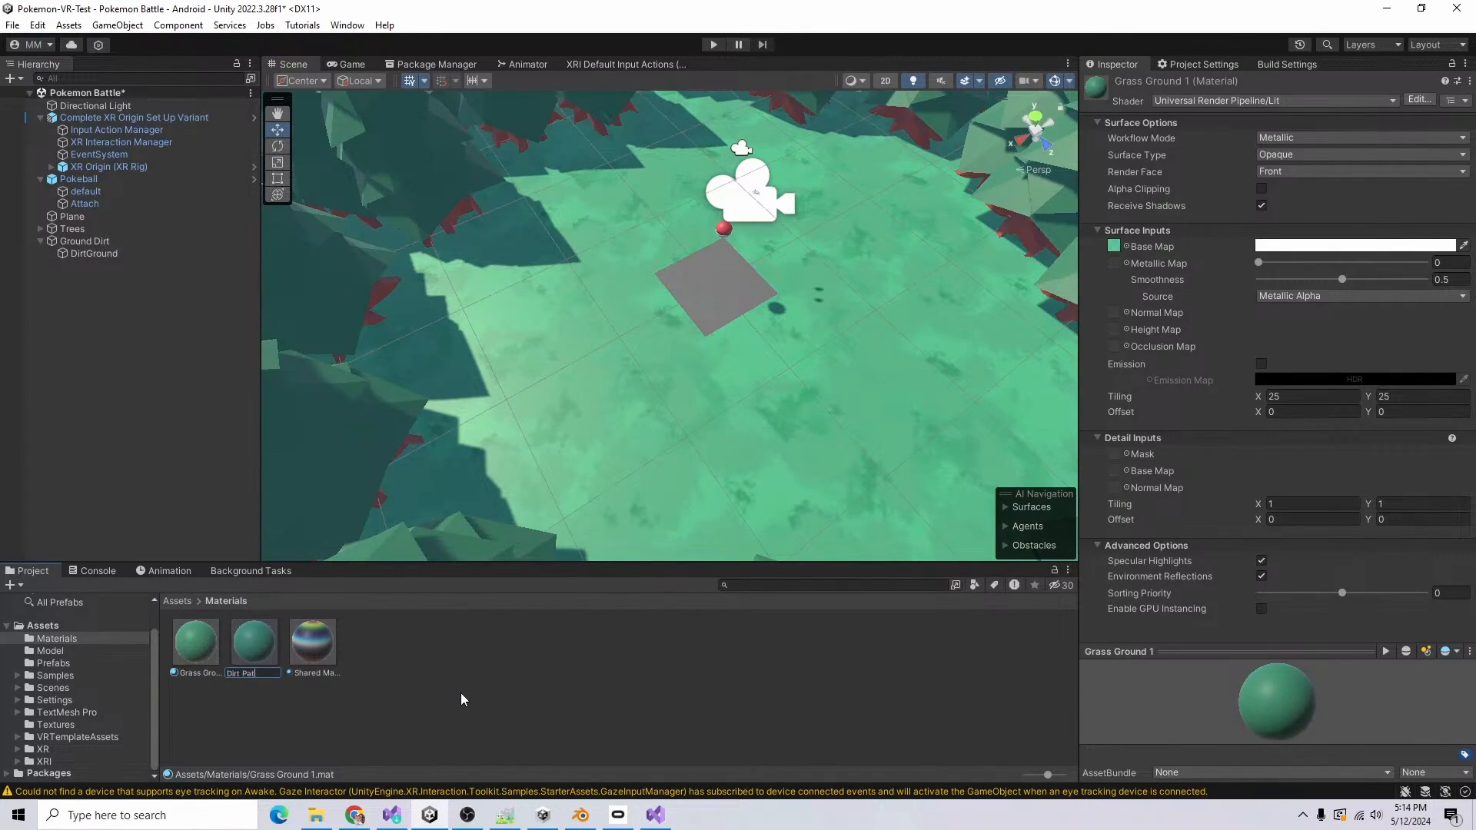
pyautogui.write('h')
pyautogui.press('Return')
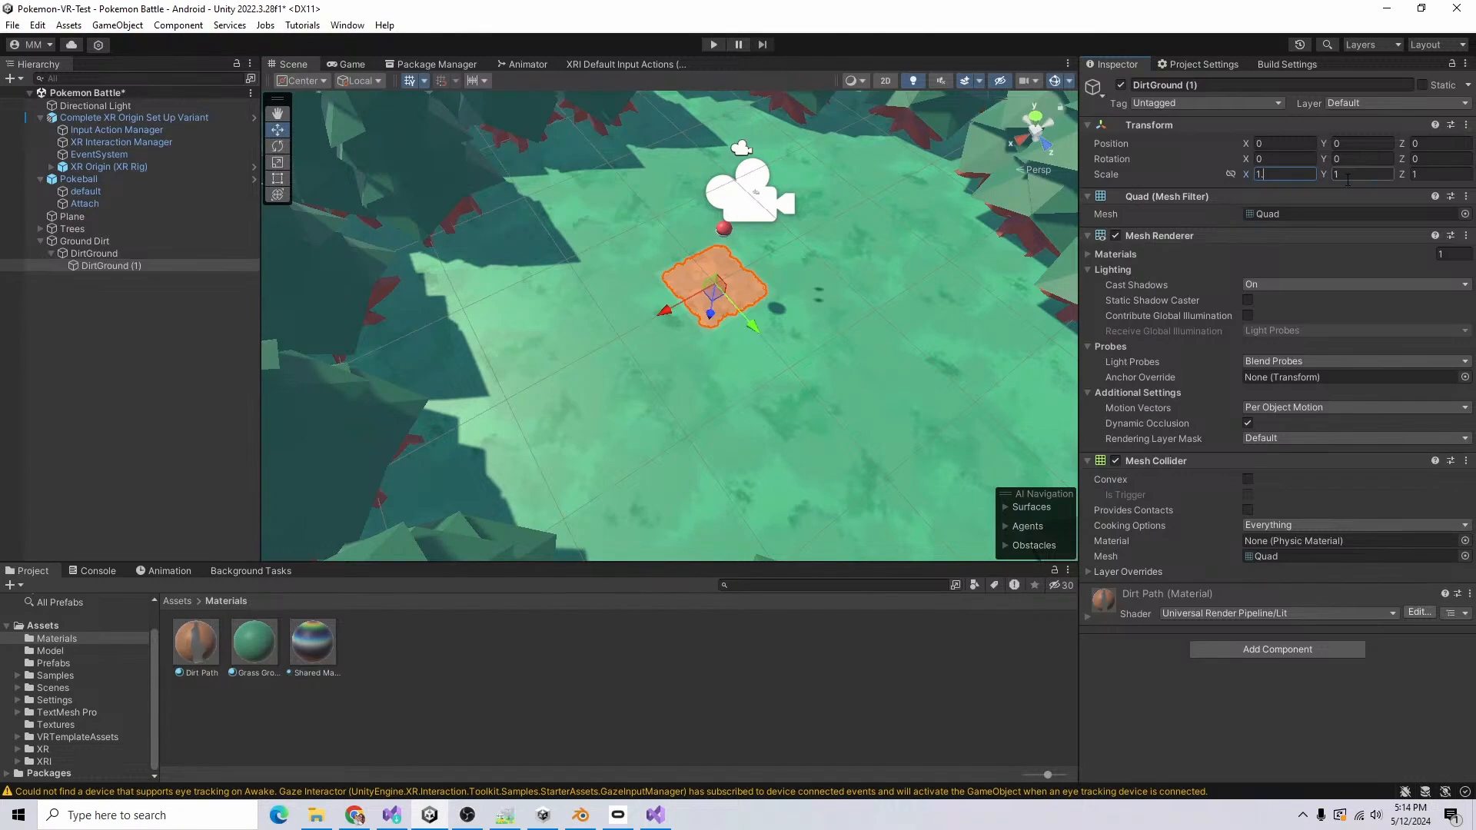
# Step: Back DirtGround with a child copy scaled to 1.1, using a Dirt Path duplicate tinted orange FFA400, and offset it to form a border
pyautogui.write('.1')
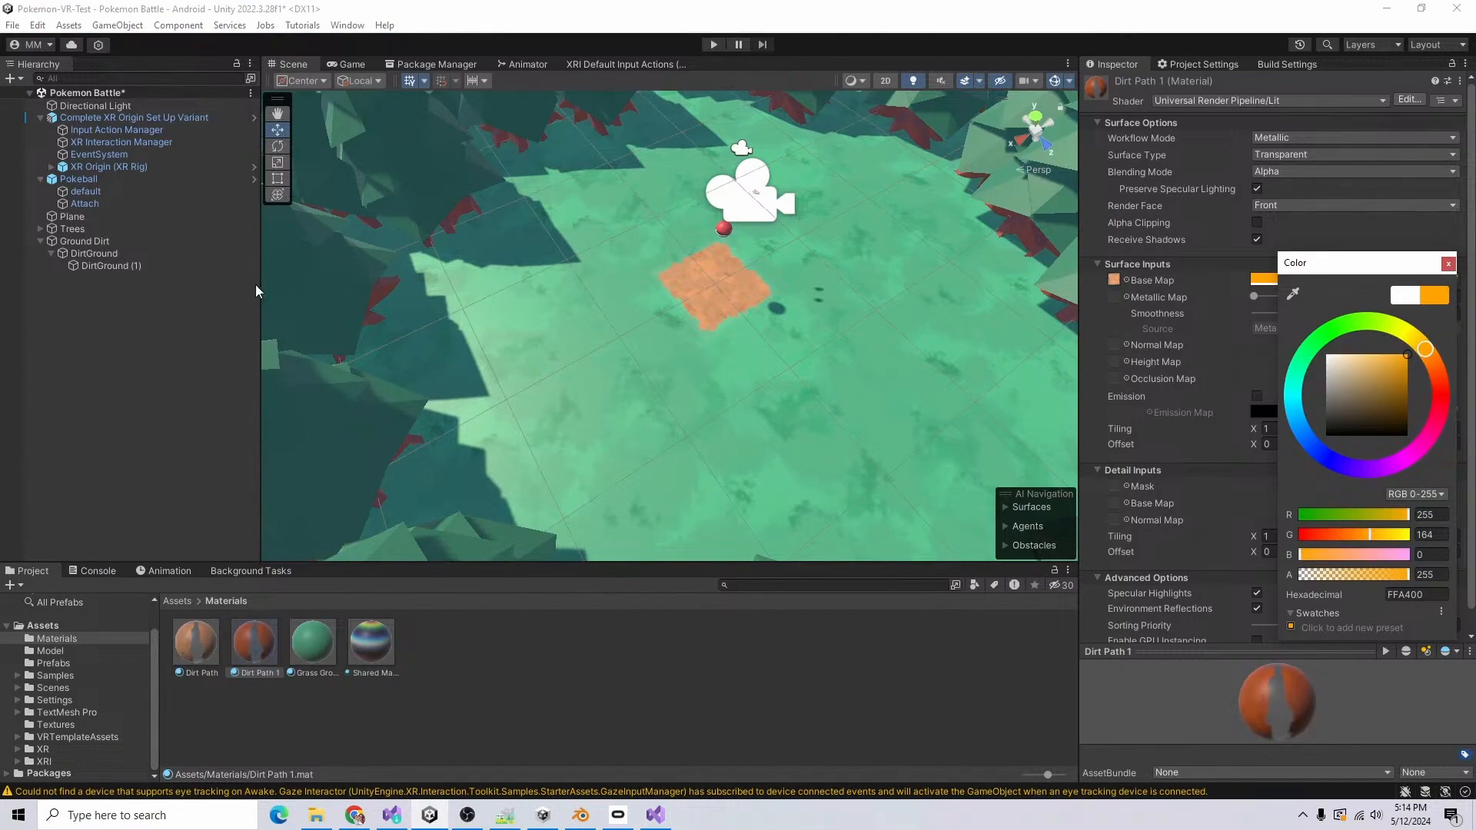
pyautogui.click(115, 266)
pyautogui.click(1353, 143)
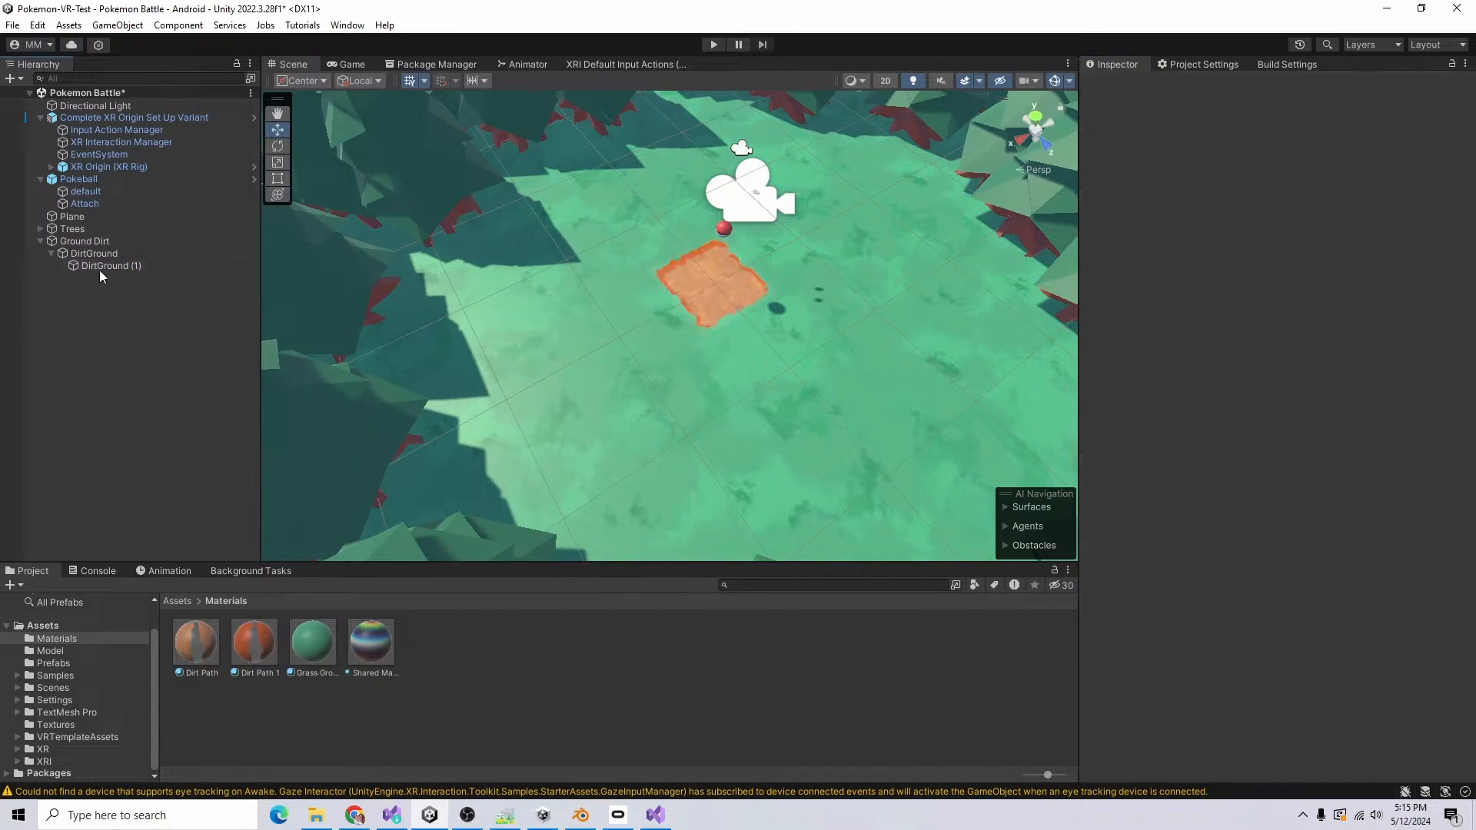
pyautogui.click(104, 256)
pyautogui.click(114, 269)
pyautogui.moveTo(721, 311); pyautogui.dragTo(711, 322, button='right')
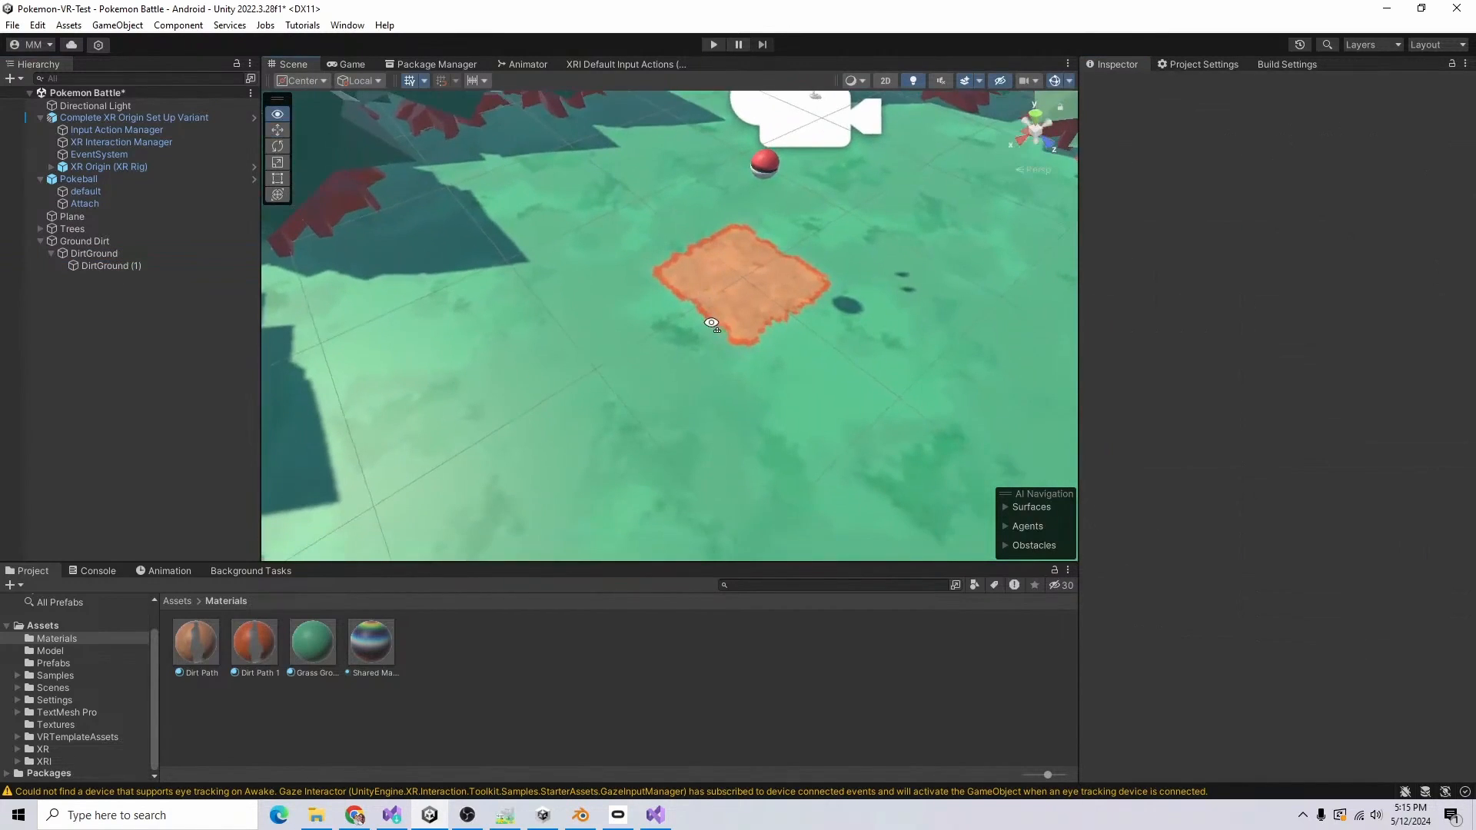
# Step: Duplicate DirtGround into an overlapping ten-tile patch and set the Dirt Path 1 material's sorting priority to -1
pyautogui.click(50, 254)
pyautogui.click(91, 255)
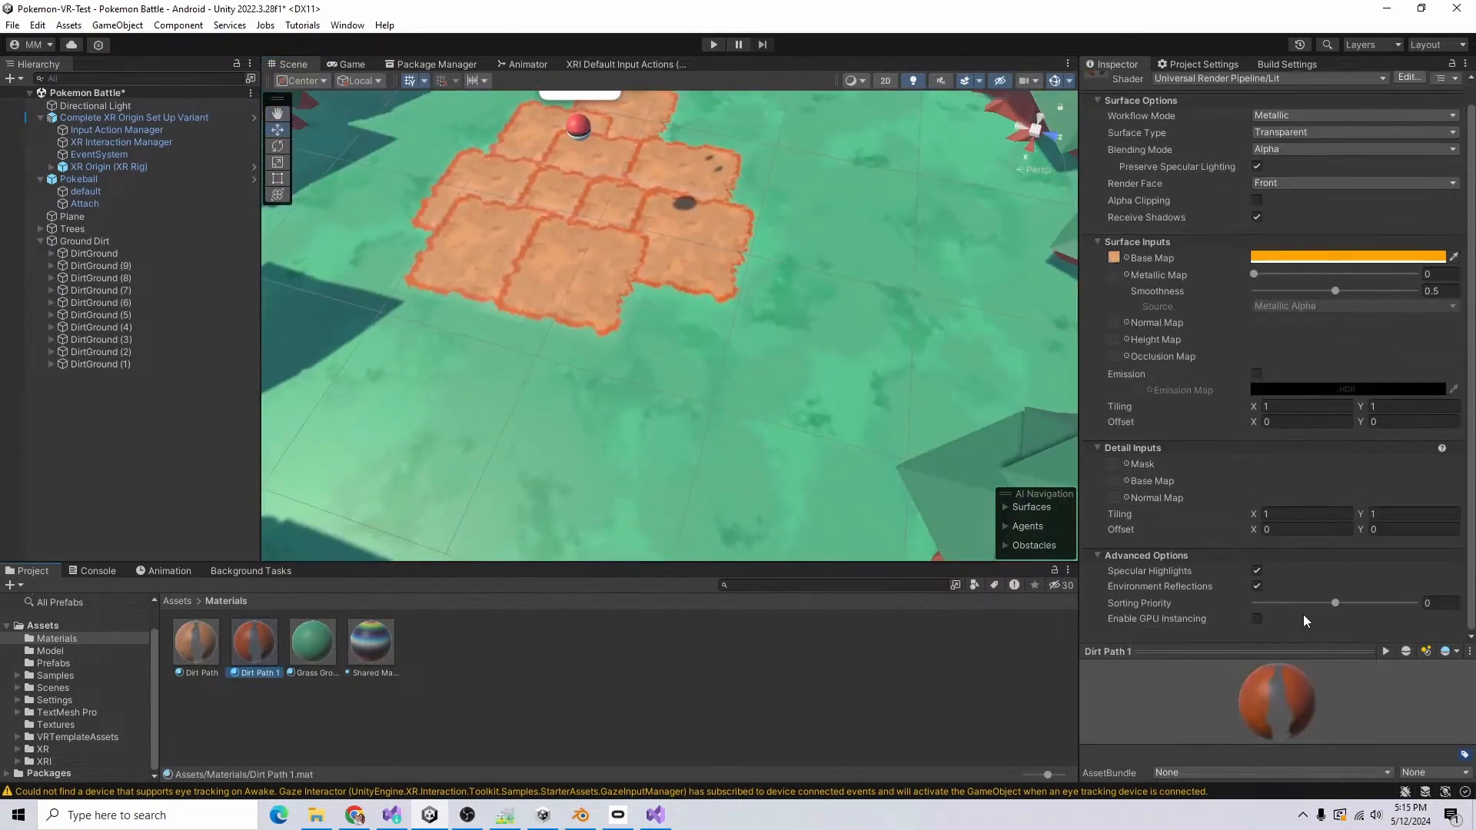
pyautogui.click(1439, 603)
pyautogui.write('-1')
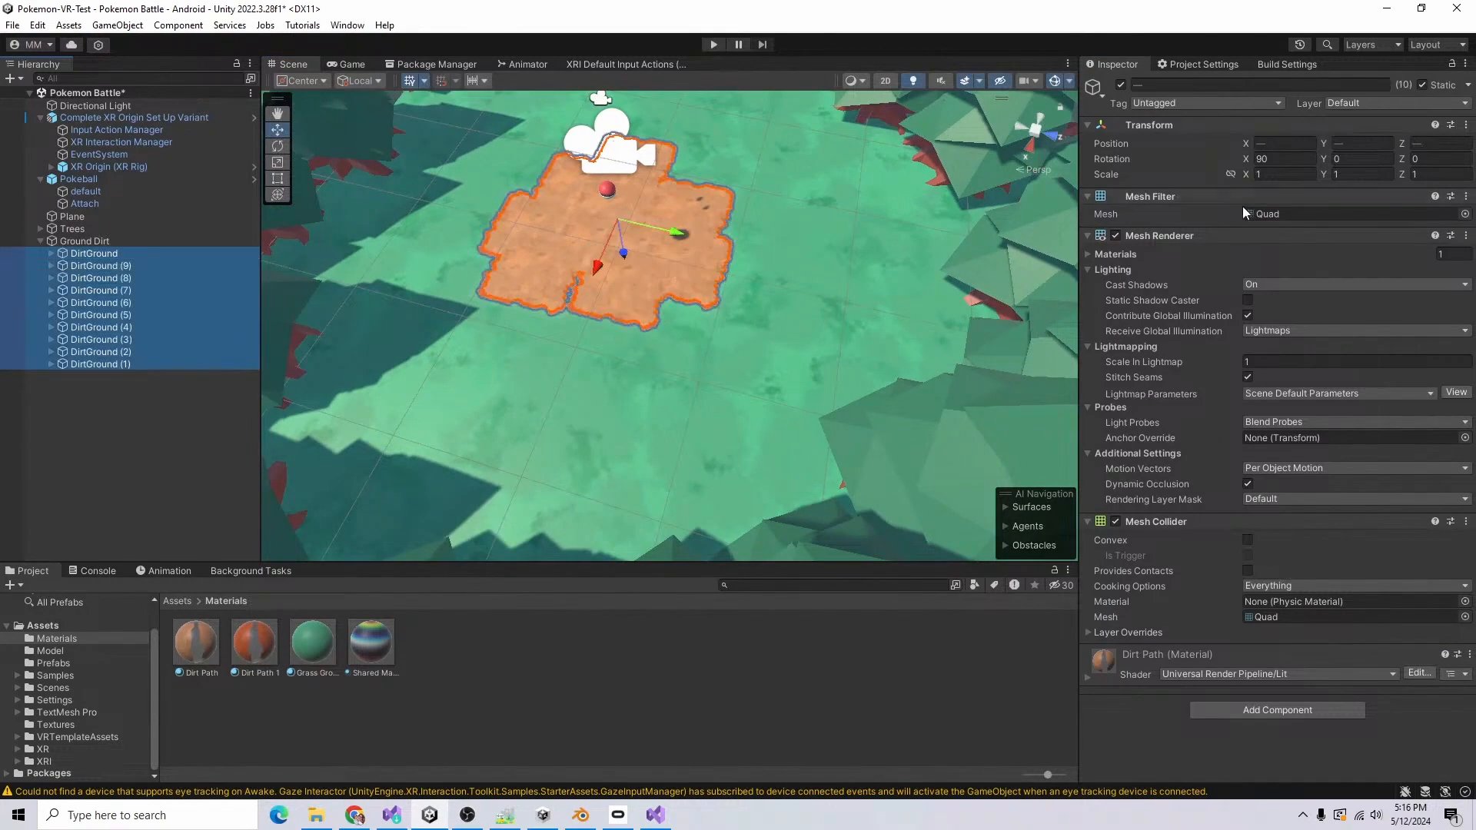
# Step: Randomize the Y rotation of all ten DirtGround tiles with R(0,360)
pyautogui.click(1379, 159)
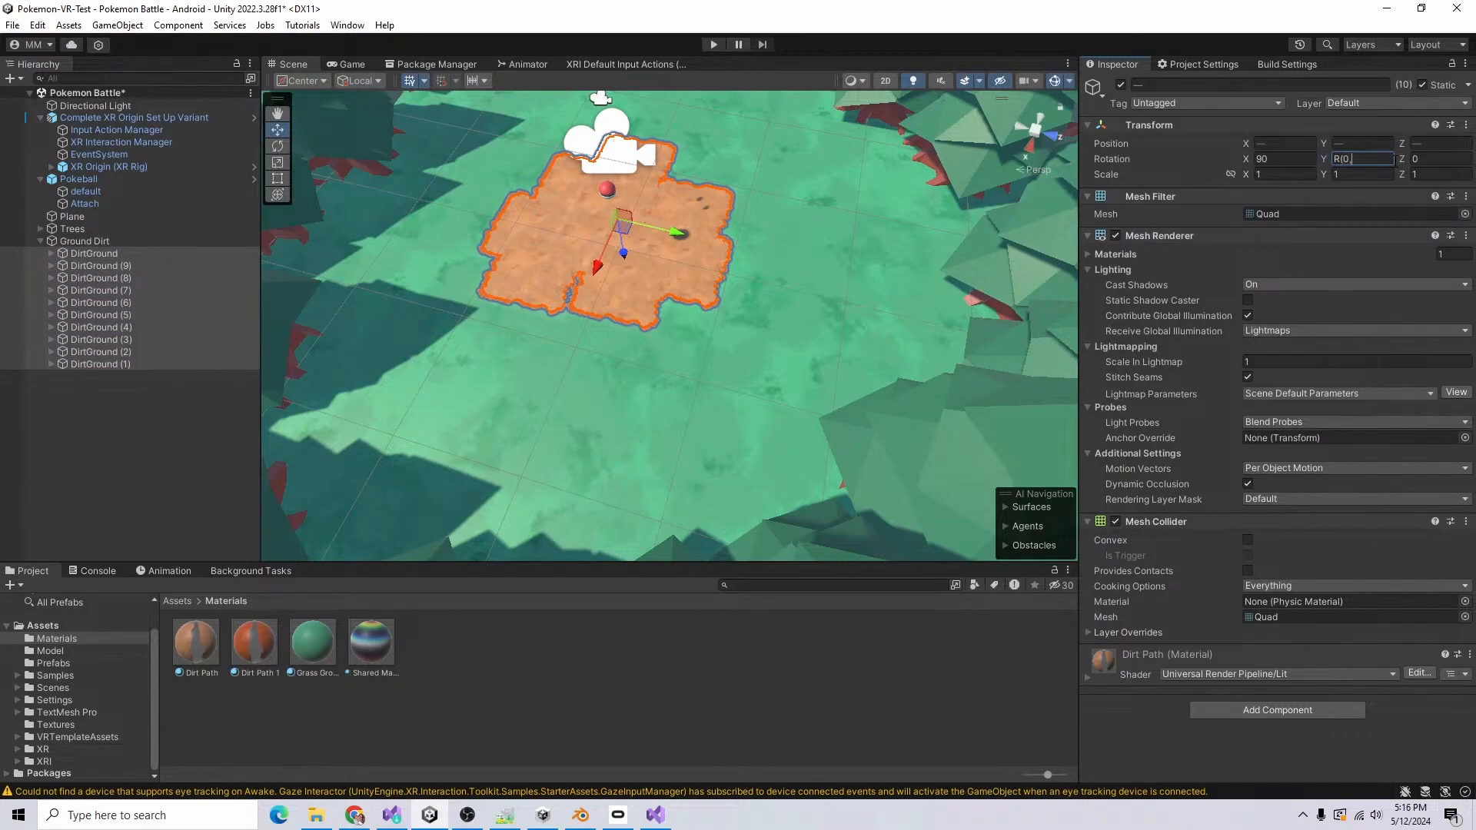
pyautogui.write('R(0,360')
pyautogui.write(')')
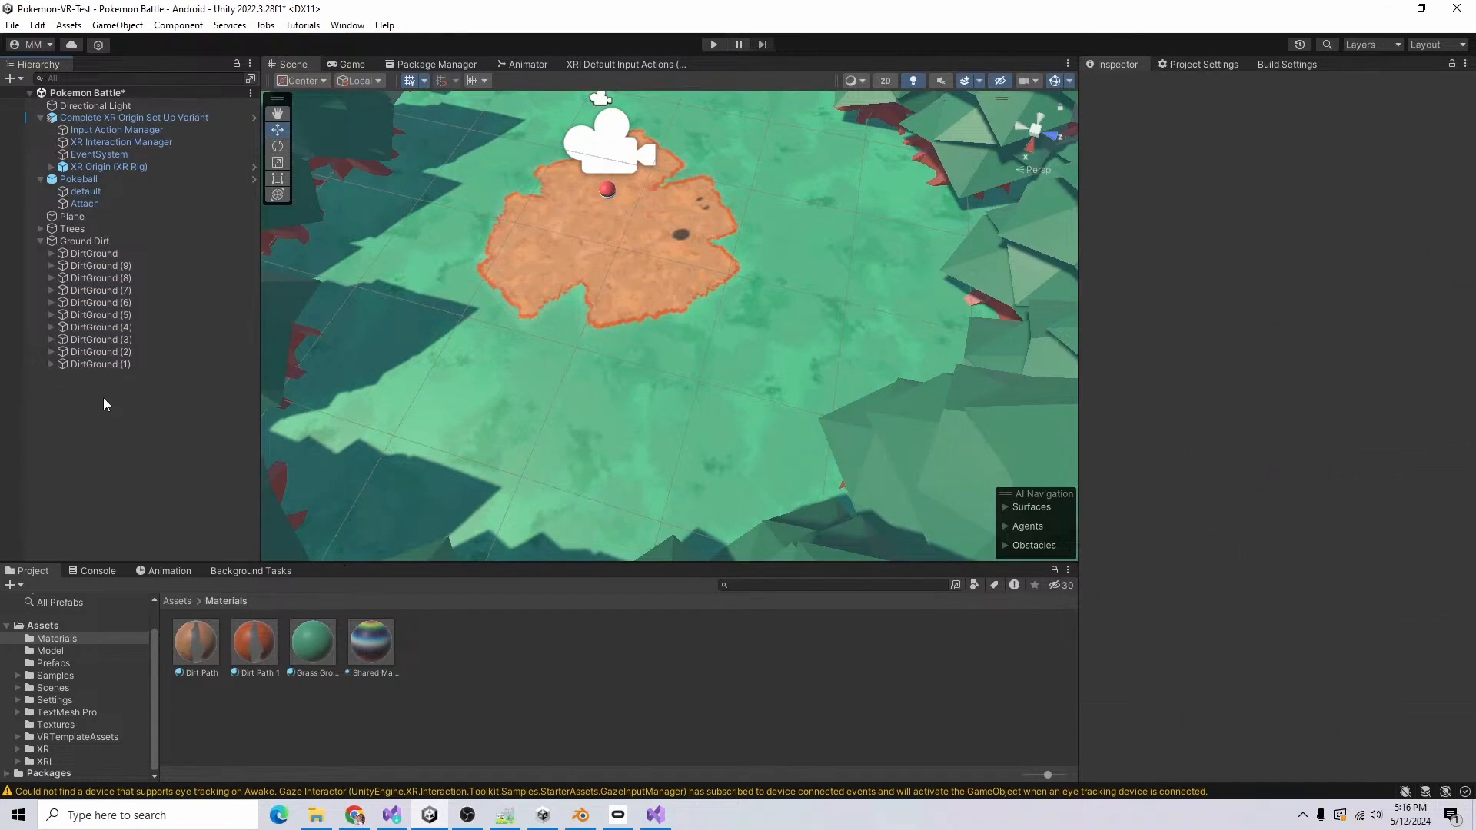
# Step: Enlarge the dirt patch to 28 tiles with more DirtGround duplicates and randomize every tile's Y rotation with R(0,360)
pyautogui.click(113, 363)
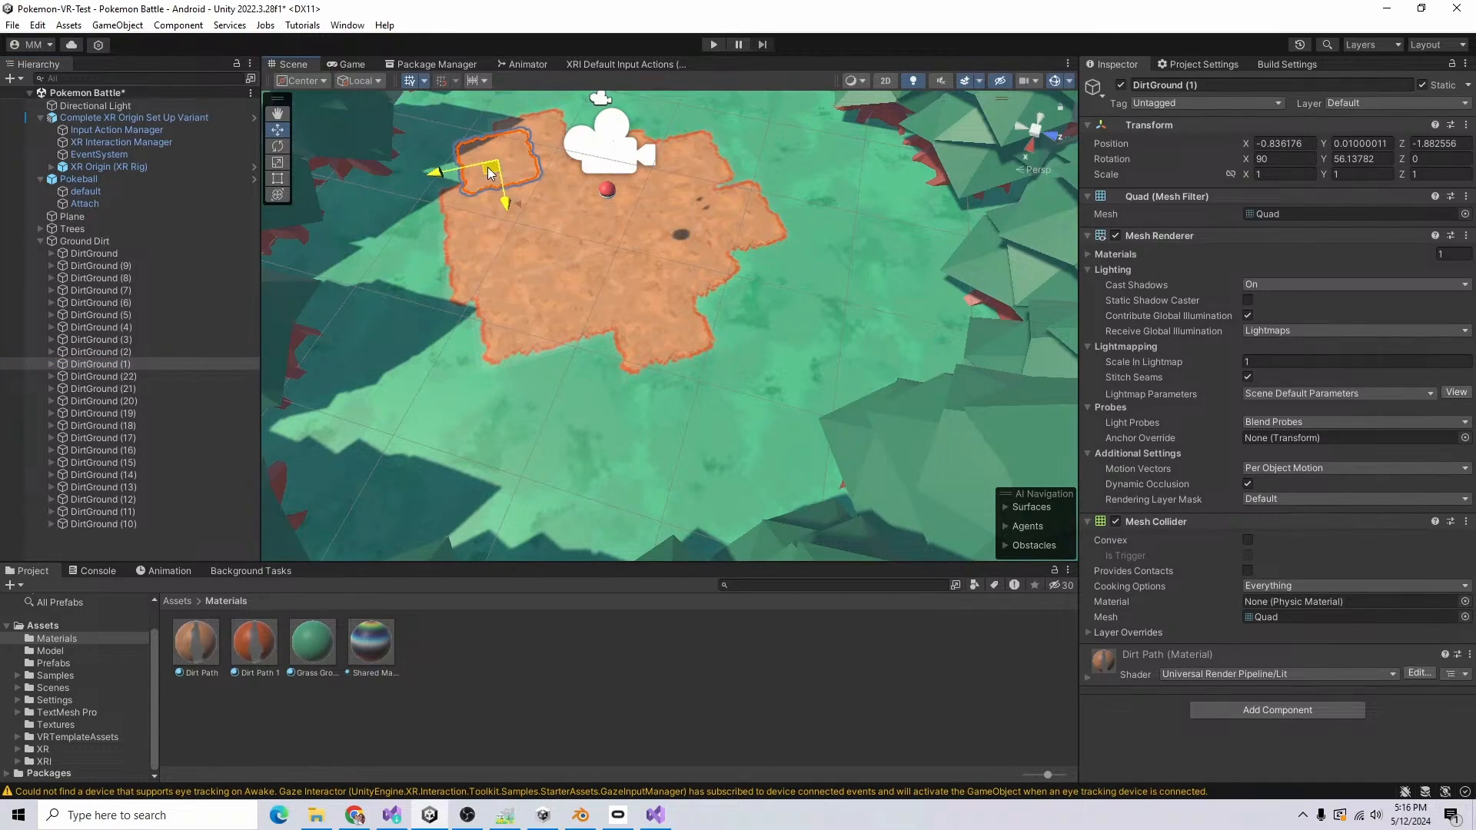
pyautogui.keyDown('shift'); pyautogui.click(159, 555); pyautogui.keyUp('shift')
pyautogui.click(1323, 159)
pyautogui.write('R')
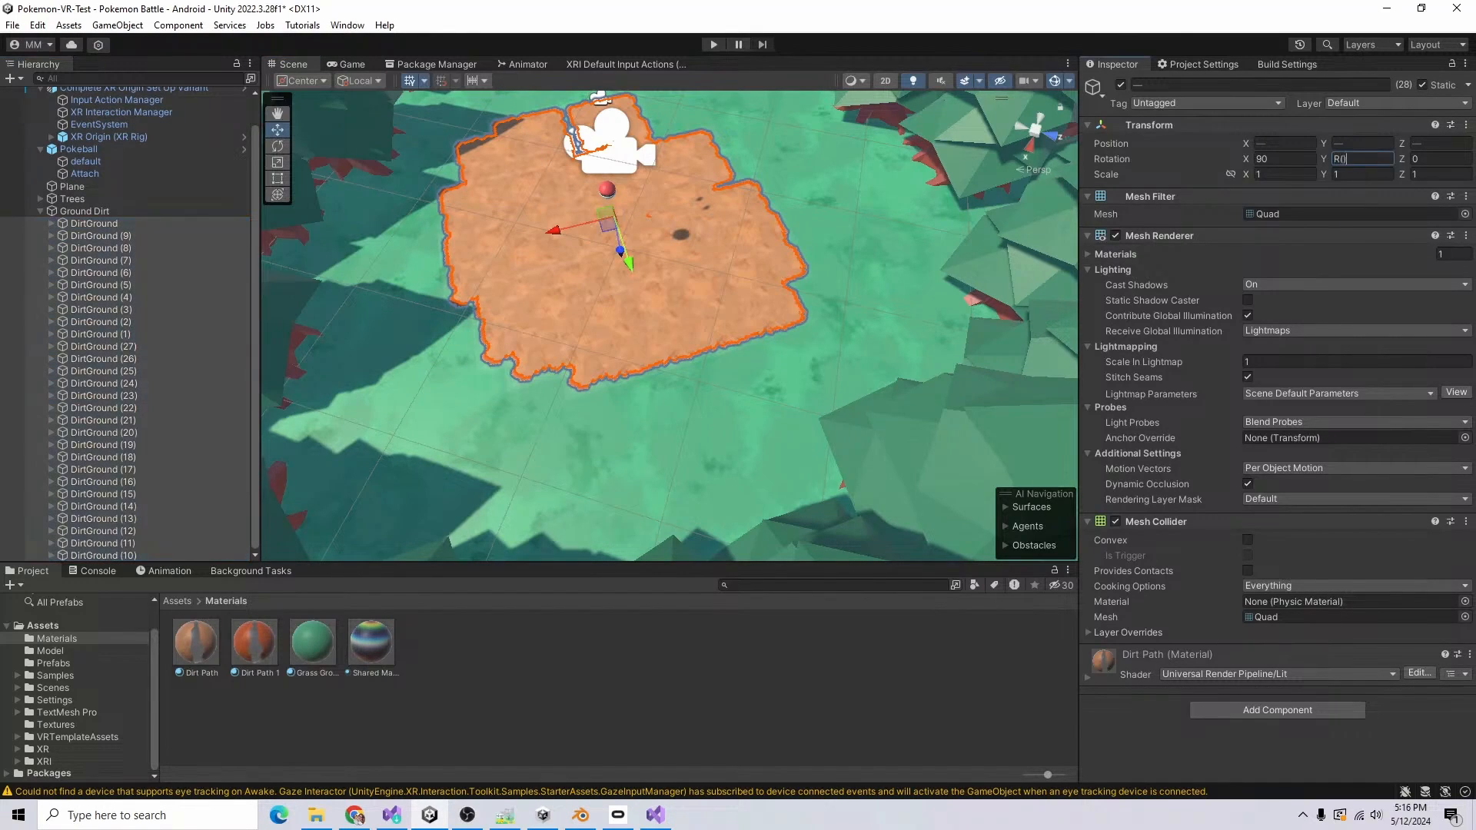
pyautogui.write('(0,360')
pyautogui.press('Return')
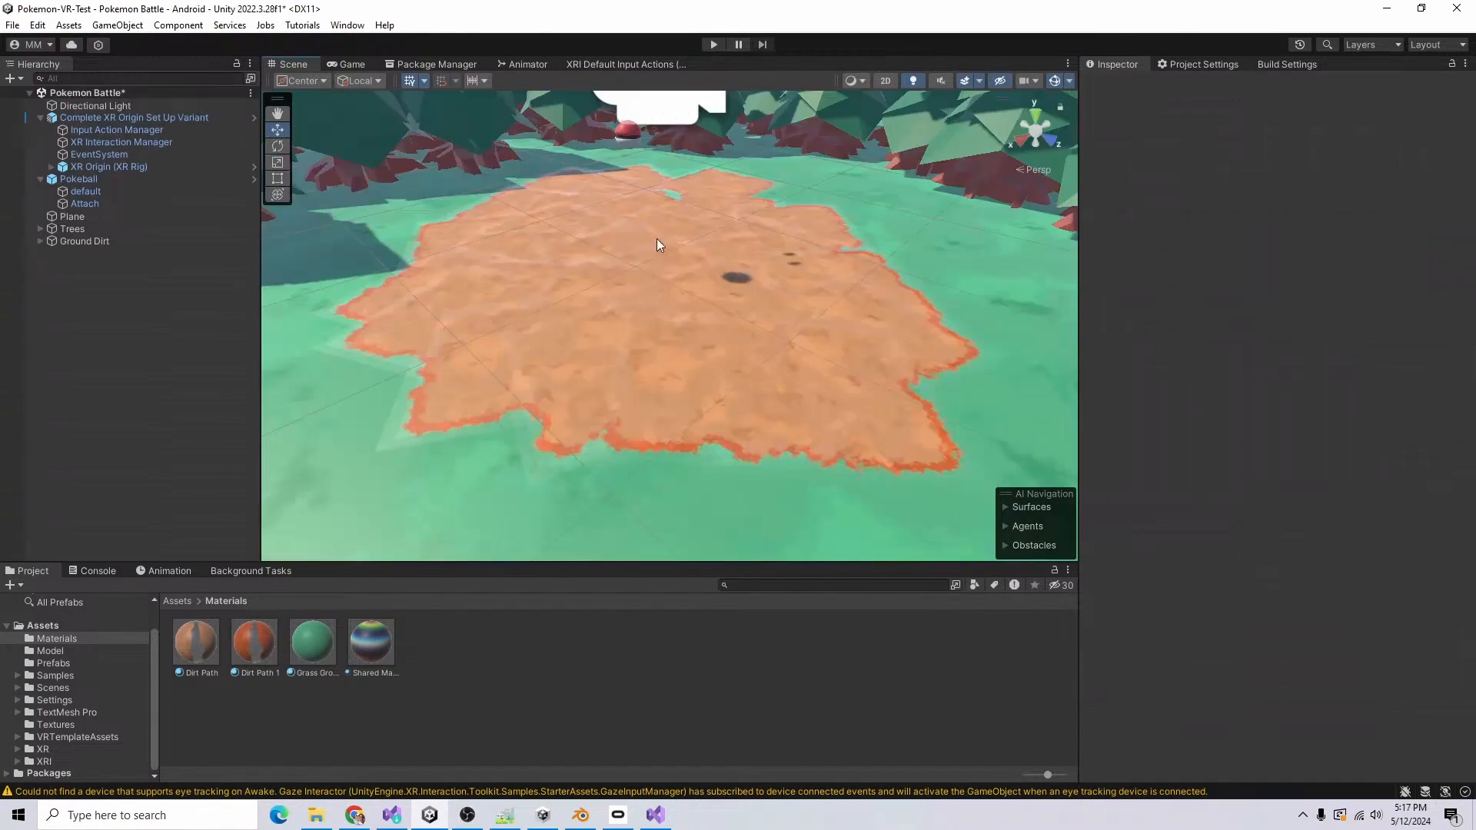
# Step: Turn off Preserve Specular Lighting on the Dirt Path and Dirt Path 1 materials
pyautogui.click(196, 642)
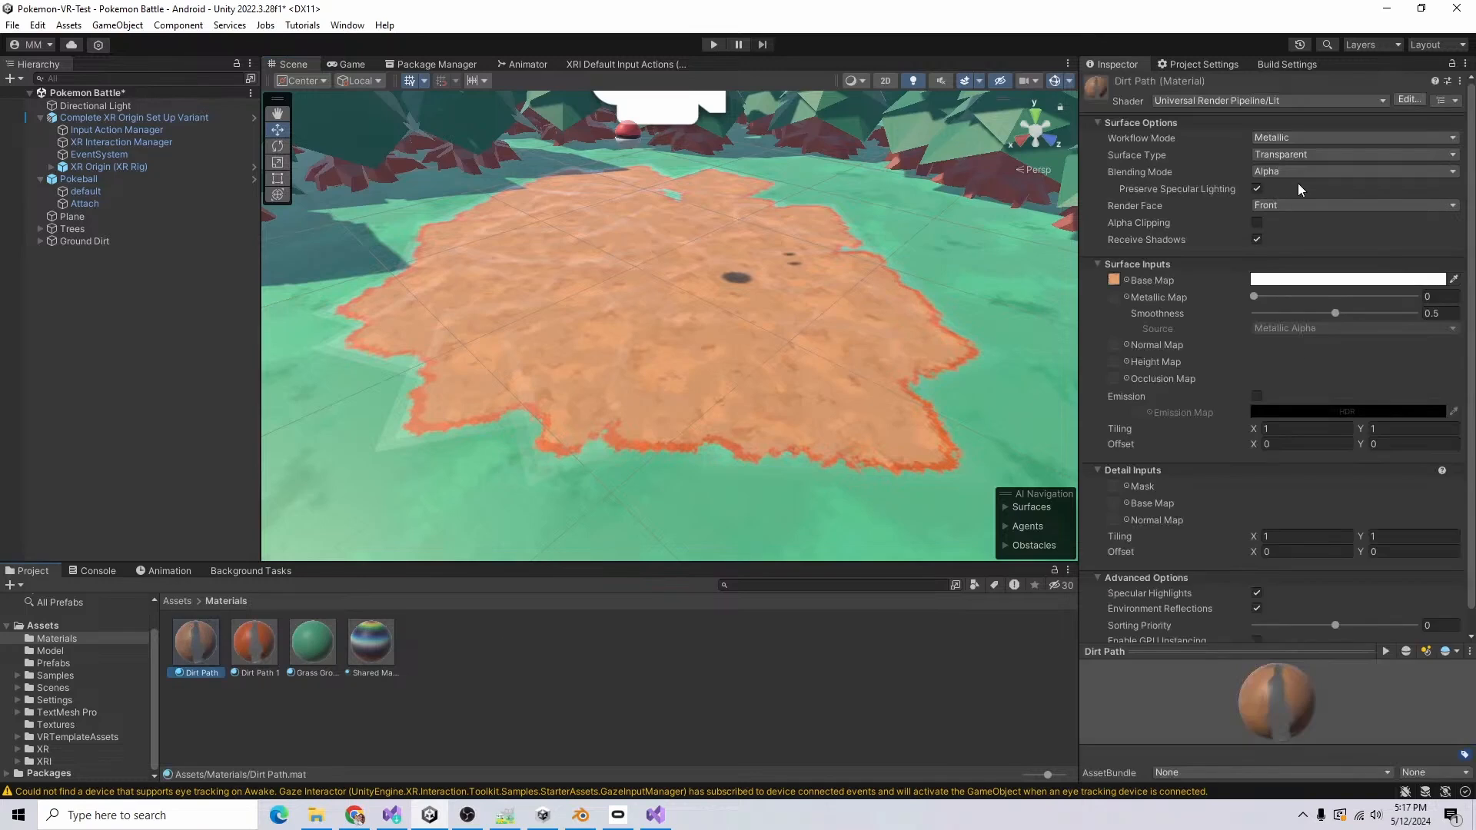
pyautogui.click(254, 642)
pyautogui.keyDown('alt'); pyautogui.moveTo(712, 429); pyautogui.dragTo(605, 302); pyautogui.keyUp('alt')
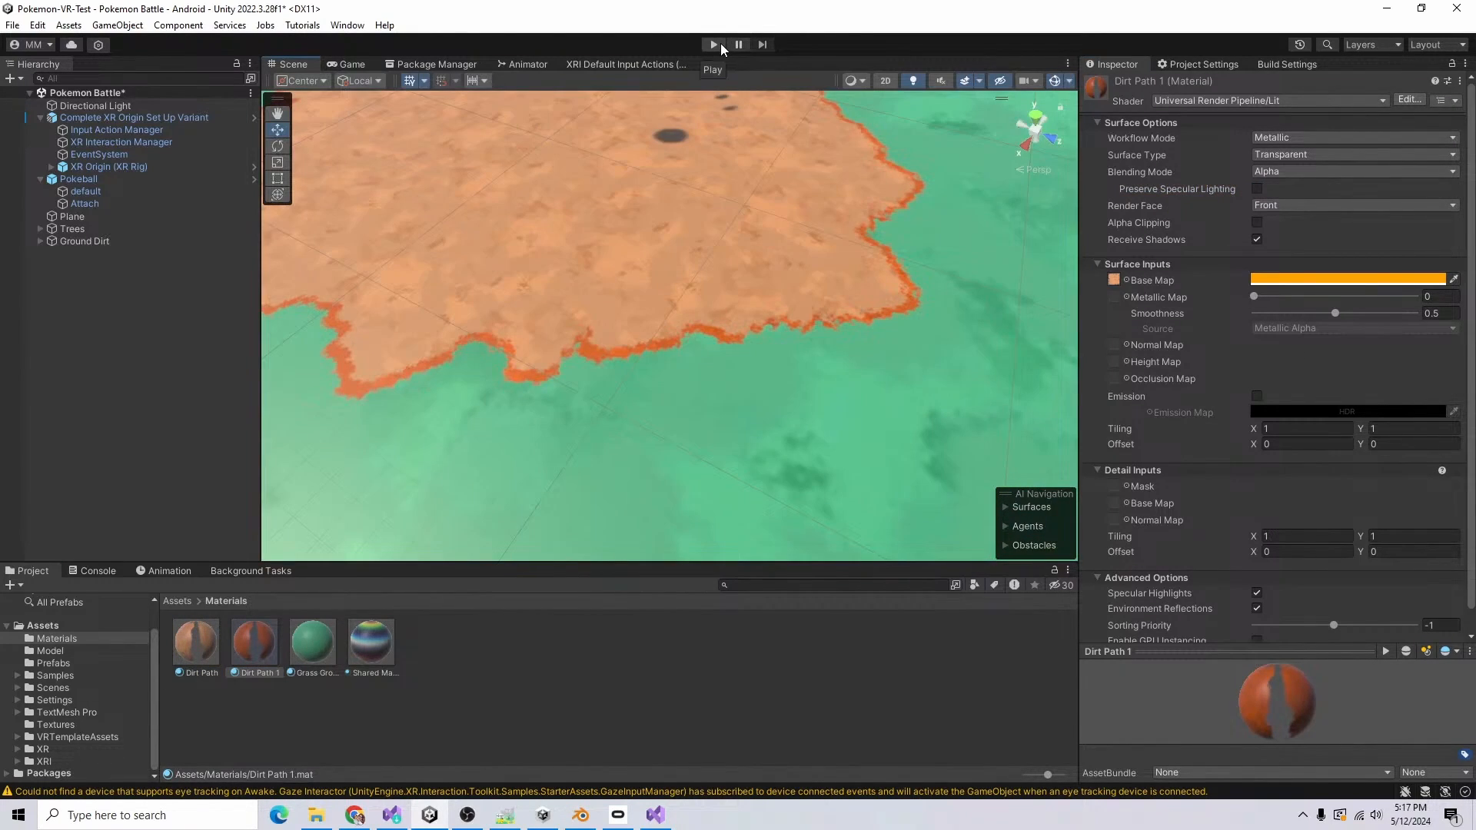
# Step: Play-test the dirt arena, stop the run, and examine the console errors before clearing them
pyautogui.click(713, 47)
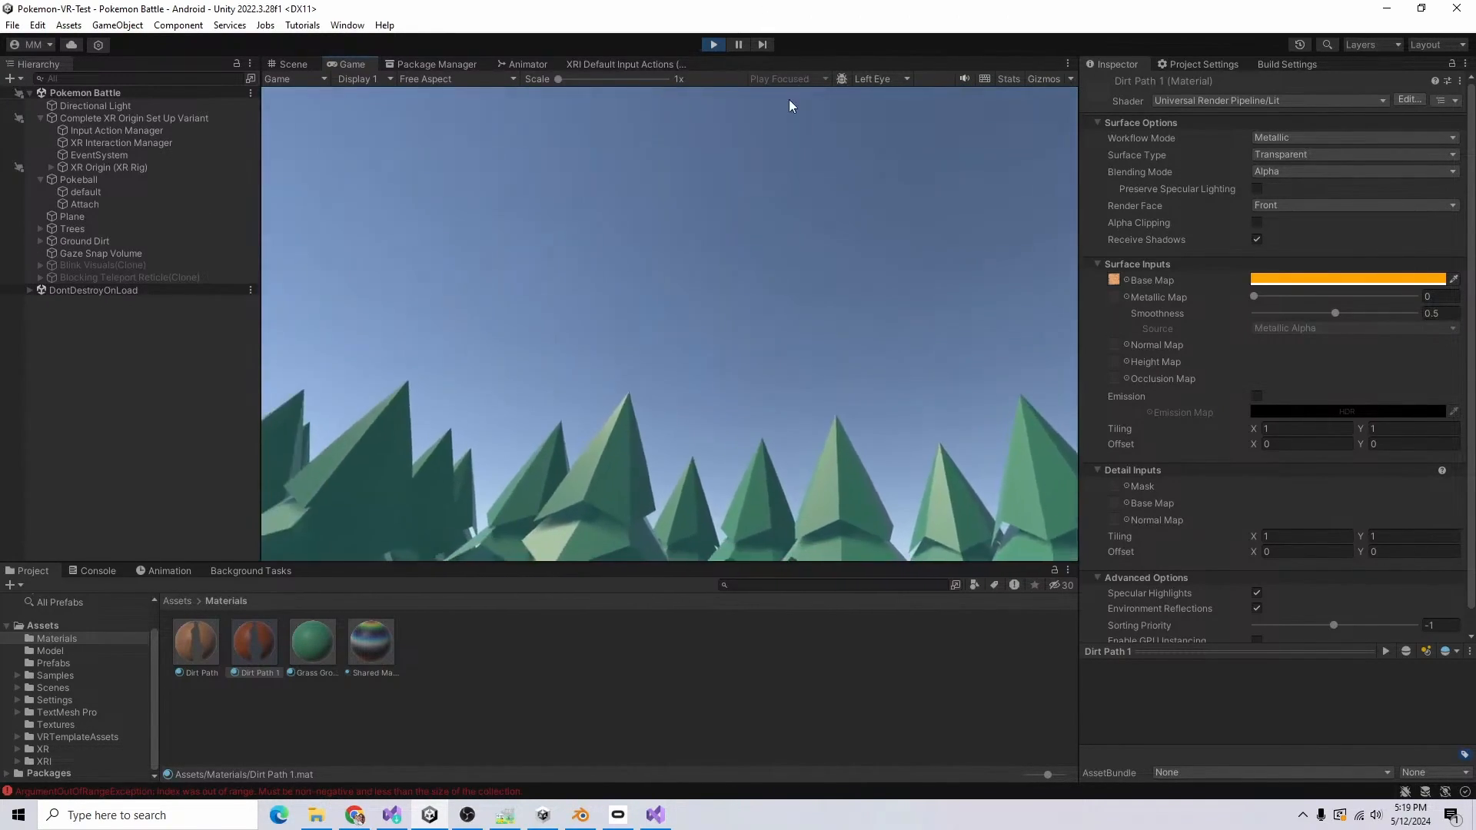
pyautogui.click(715, 43)
pyautogui.moveTo(489, 284); pyautogui.dragTo(510, 320)
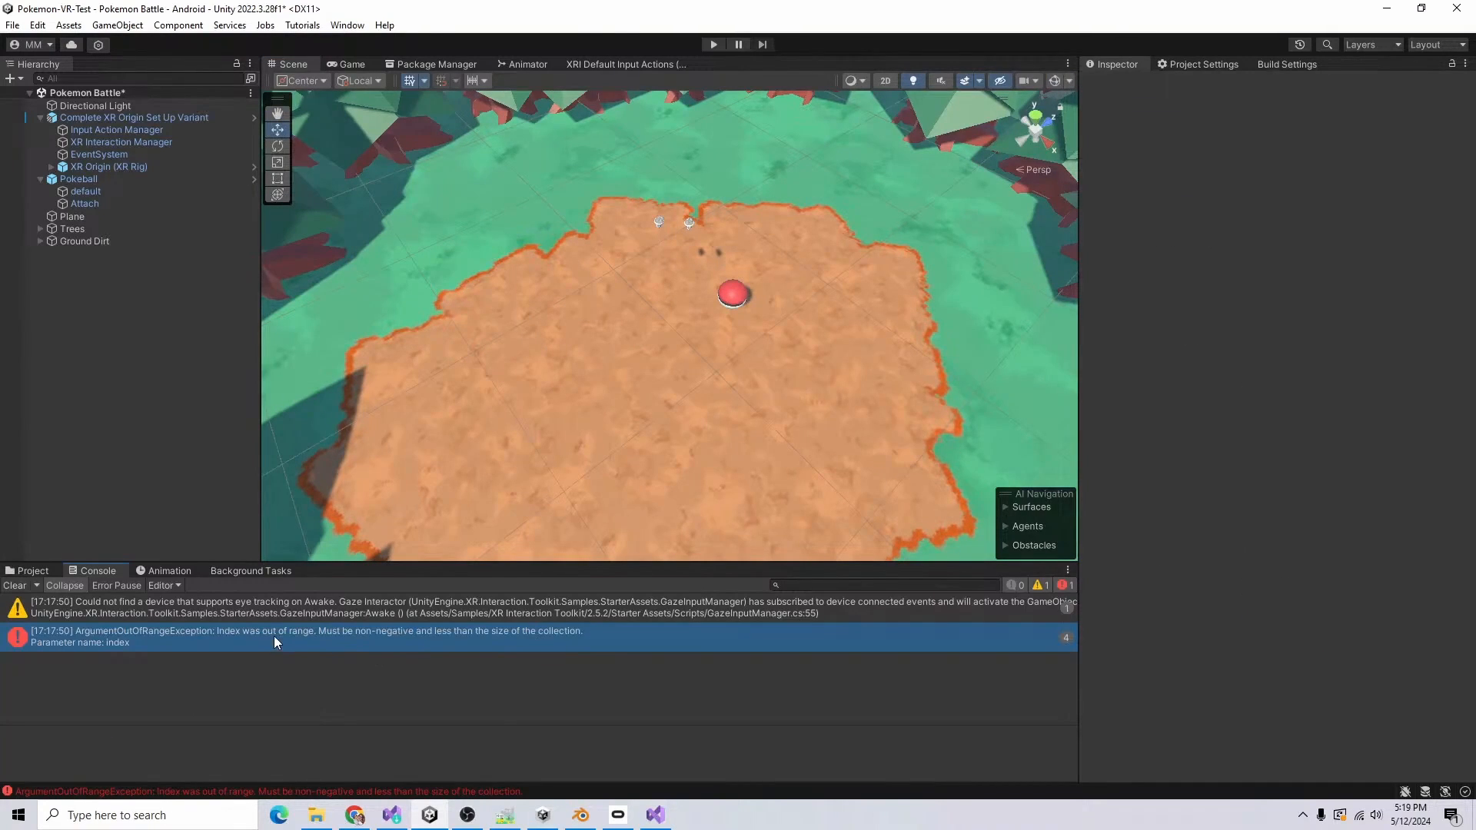
pyautogui.doubleClick(273, 642)
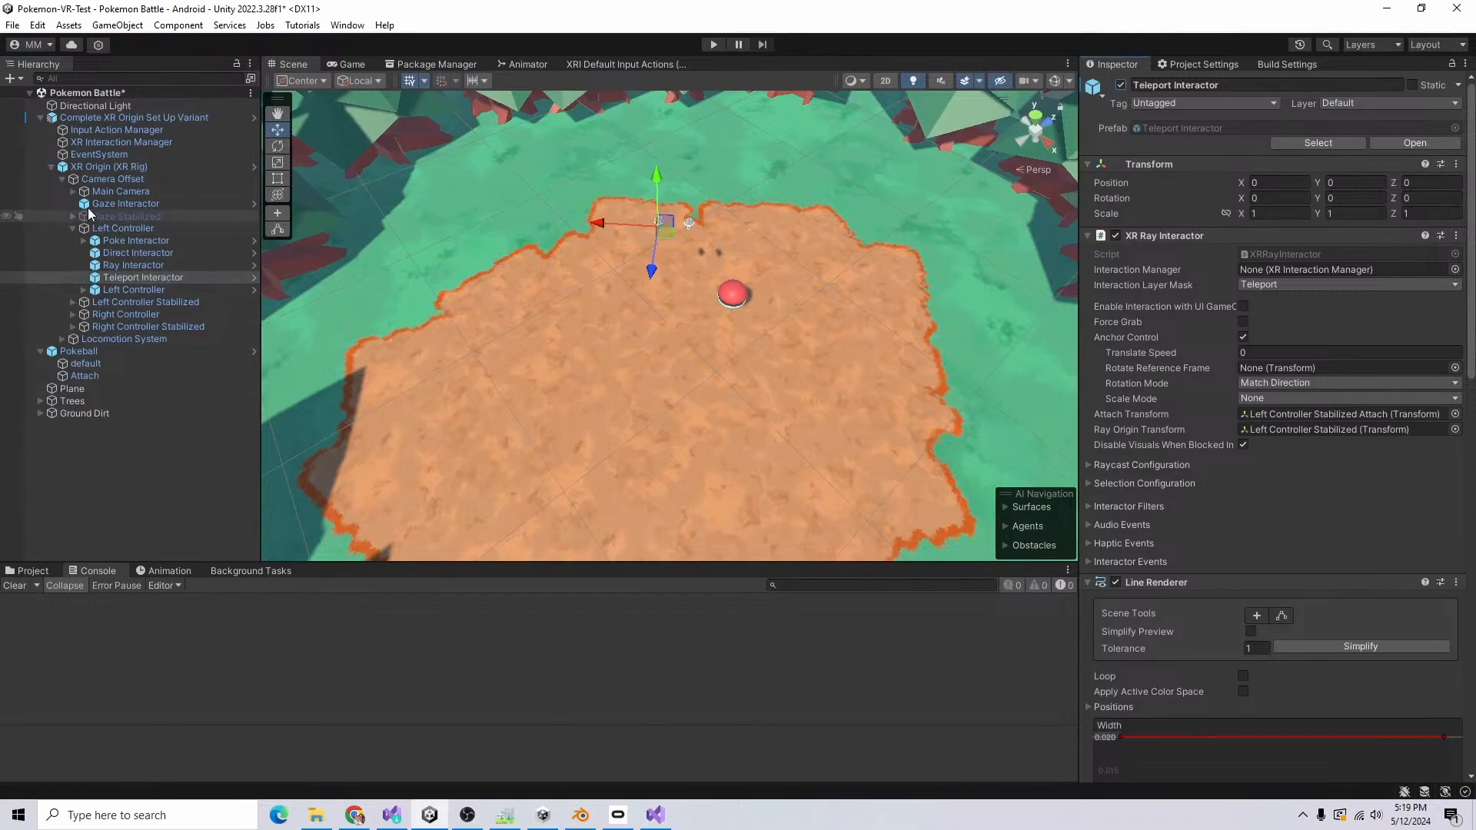
pyautogui.click(52, 167)
pyautogui.click(133, 401)
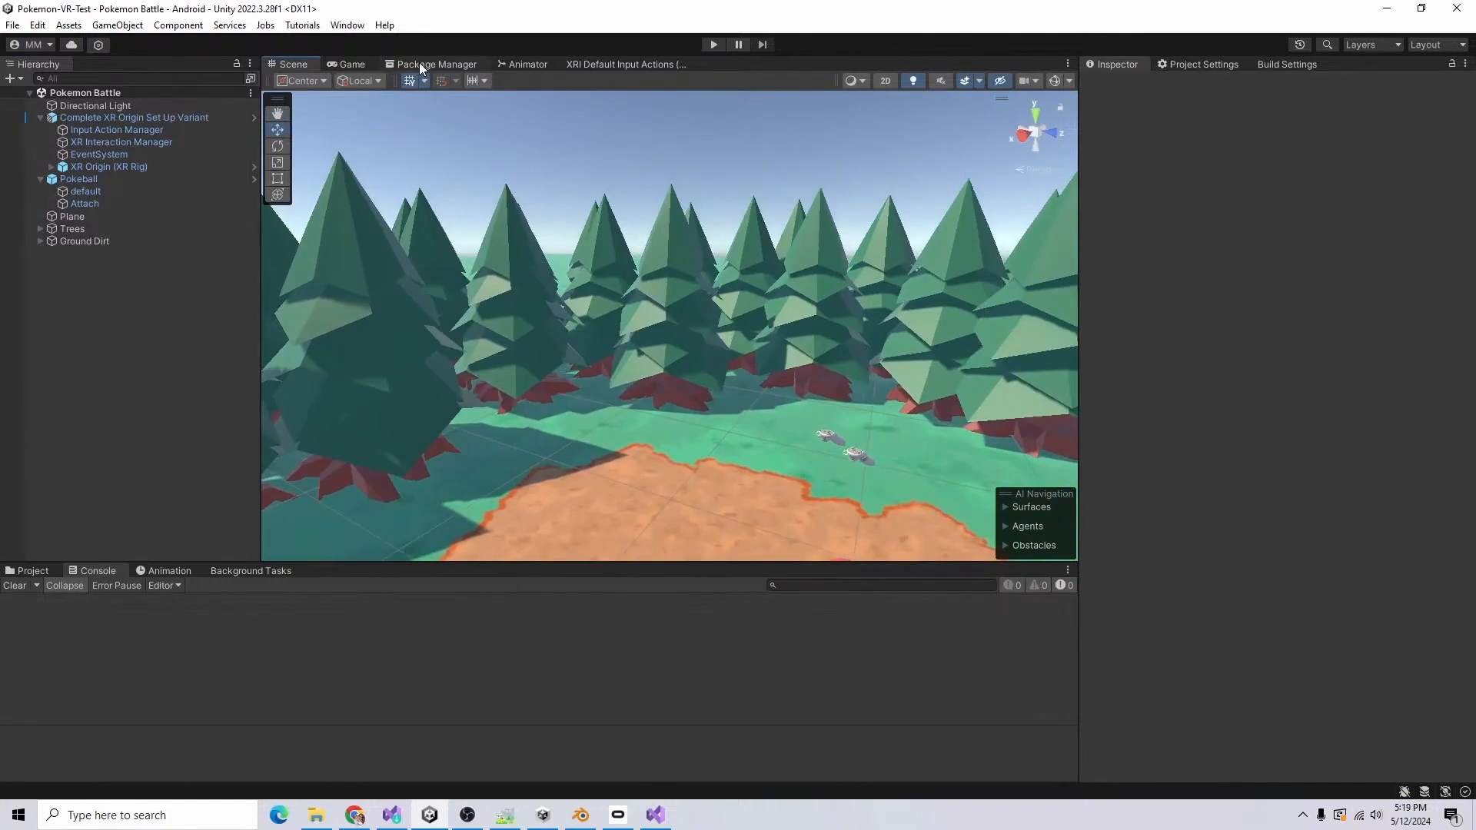
# Step: Find Fantasy Skybox FREE among the owned assets in the Package Manager and start importing it
pyautogui.click(430, 64)
pyautogui.click(338, 78)
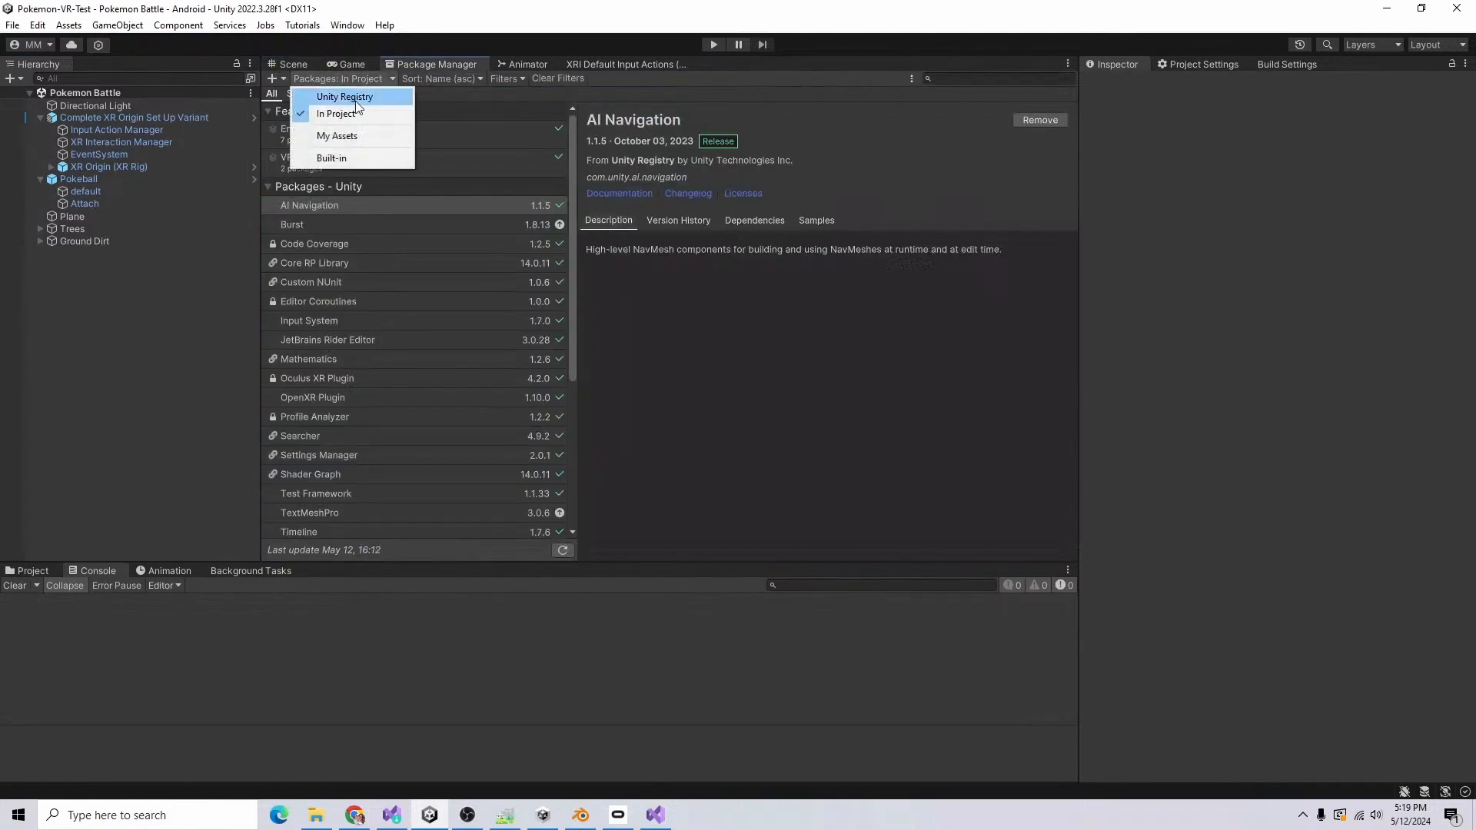
pyautogui.click(355, 136)
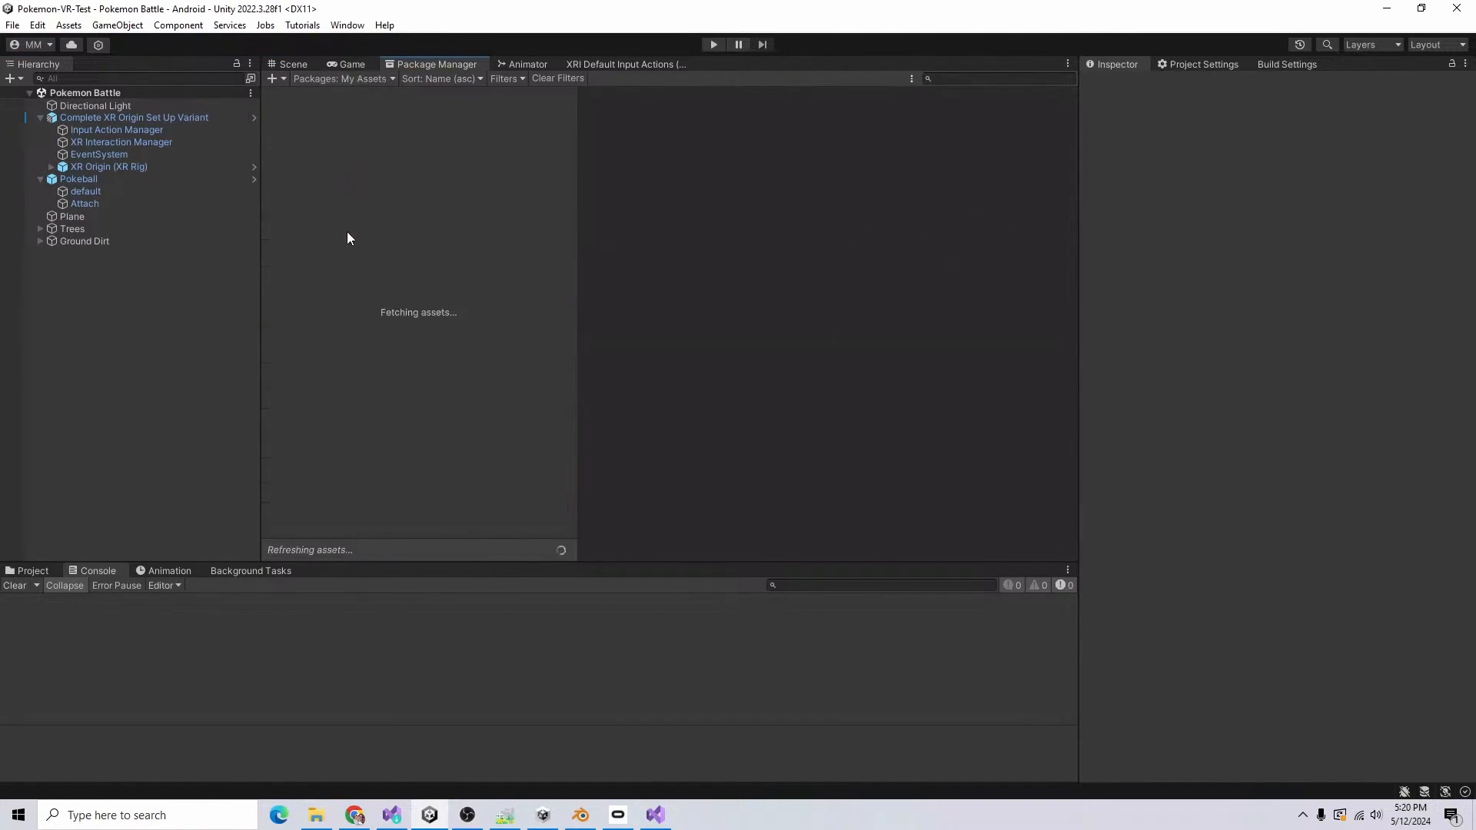
pyautogui.click(361, 192)
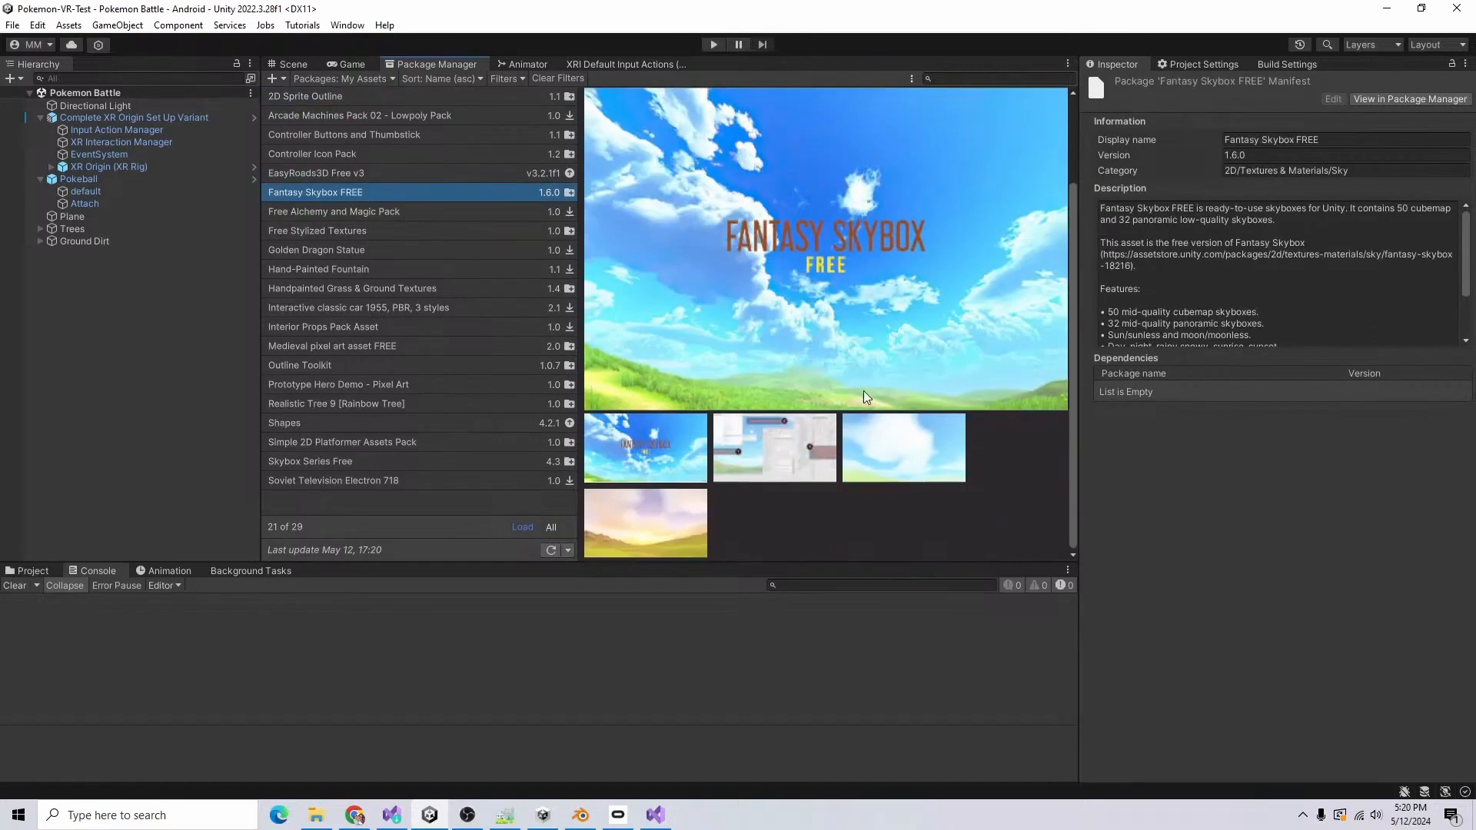
pyautogui.scroll(3, 727, 469)
pyautogui.click(954, 105)
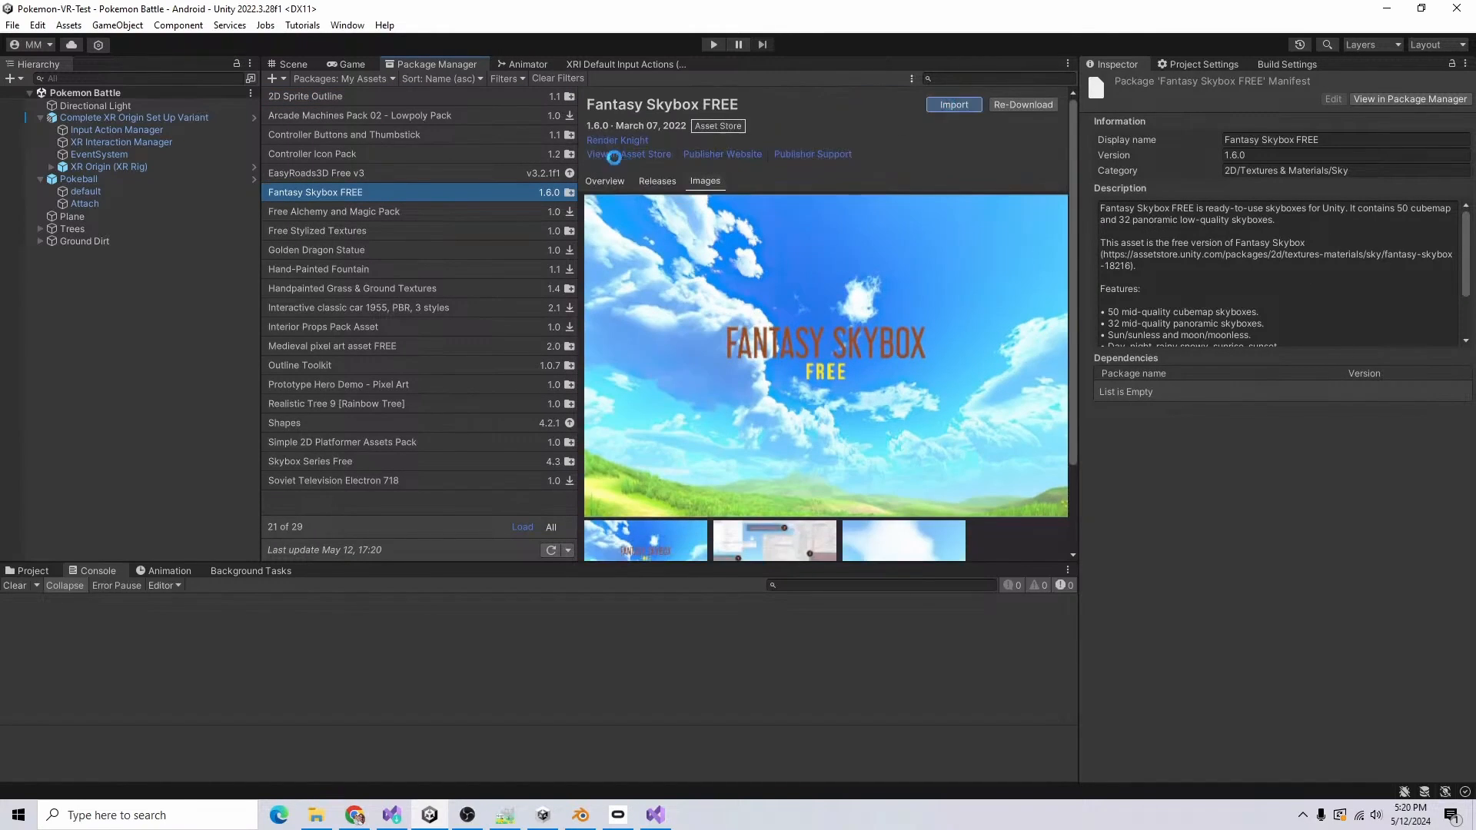
# Step: Exclude the Scenes, ReleaseNotes.txt, Readme.txt and Panoramics items and import the Cubemaps content of Fantasy Skybox FREE
pyautogui.click(368, 326)
pyautogui.click(371, 322)
pyautogui.click(387, 322)
pyautogui.click(389, 308)
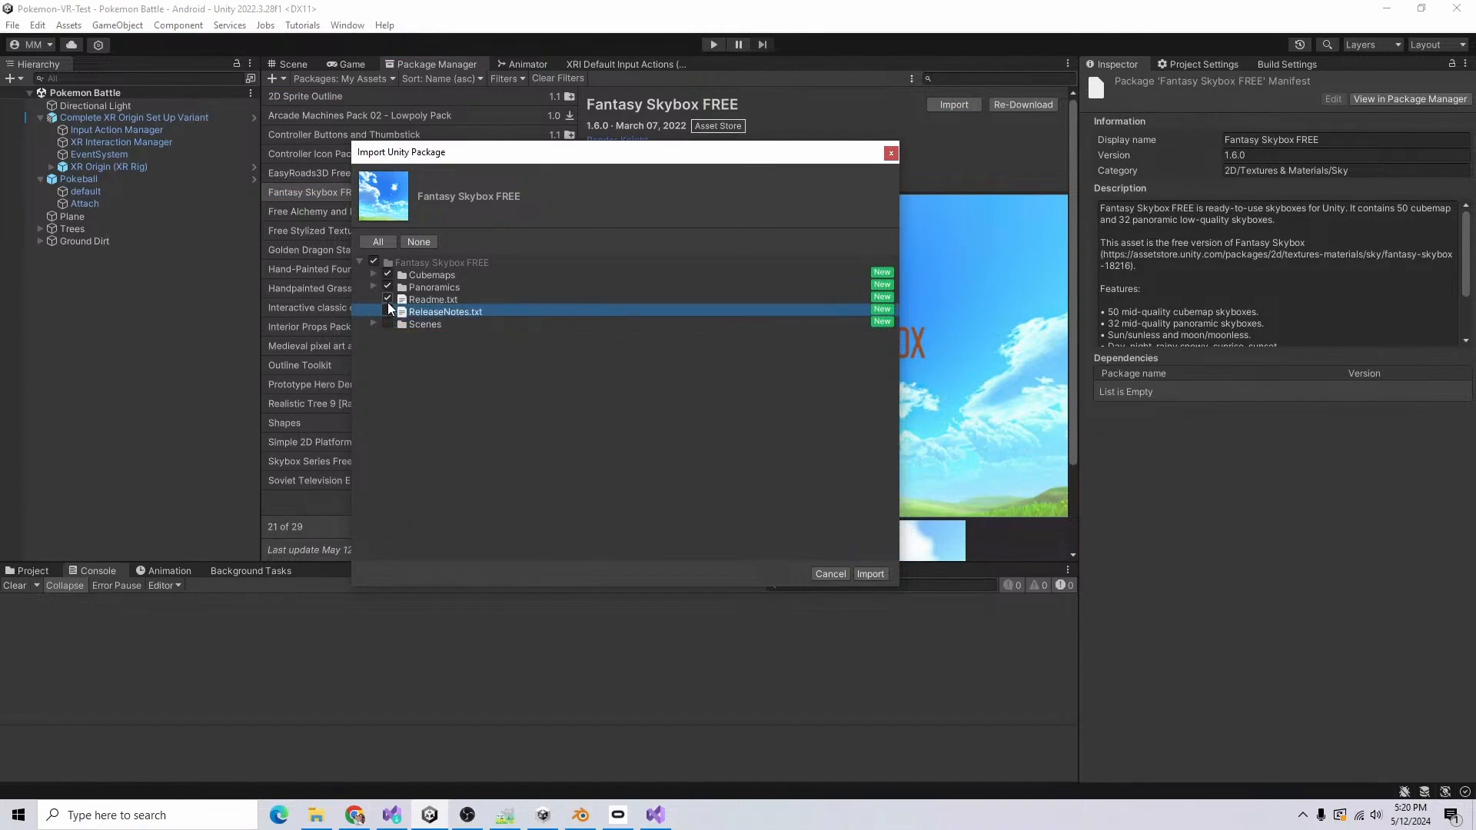
pyautogui.click(388, 298)
pyautogui.click(372, 288)
pyautogui.click(372, 287)
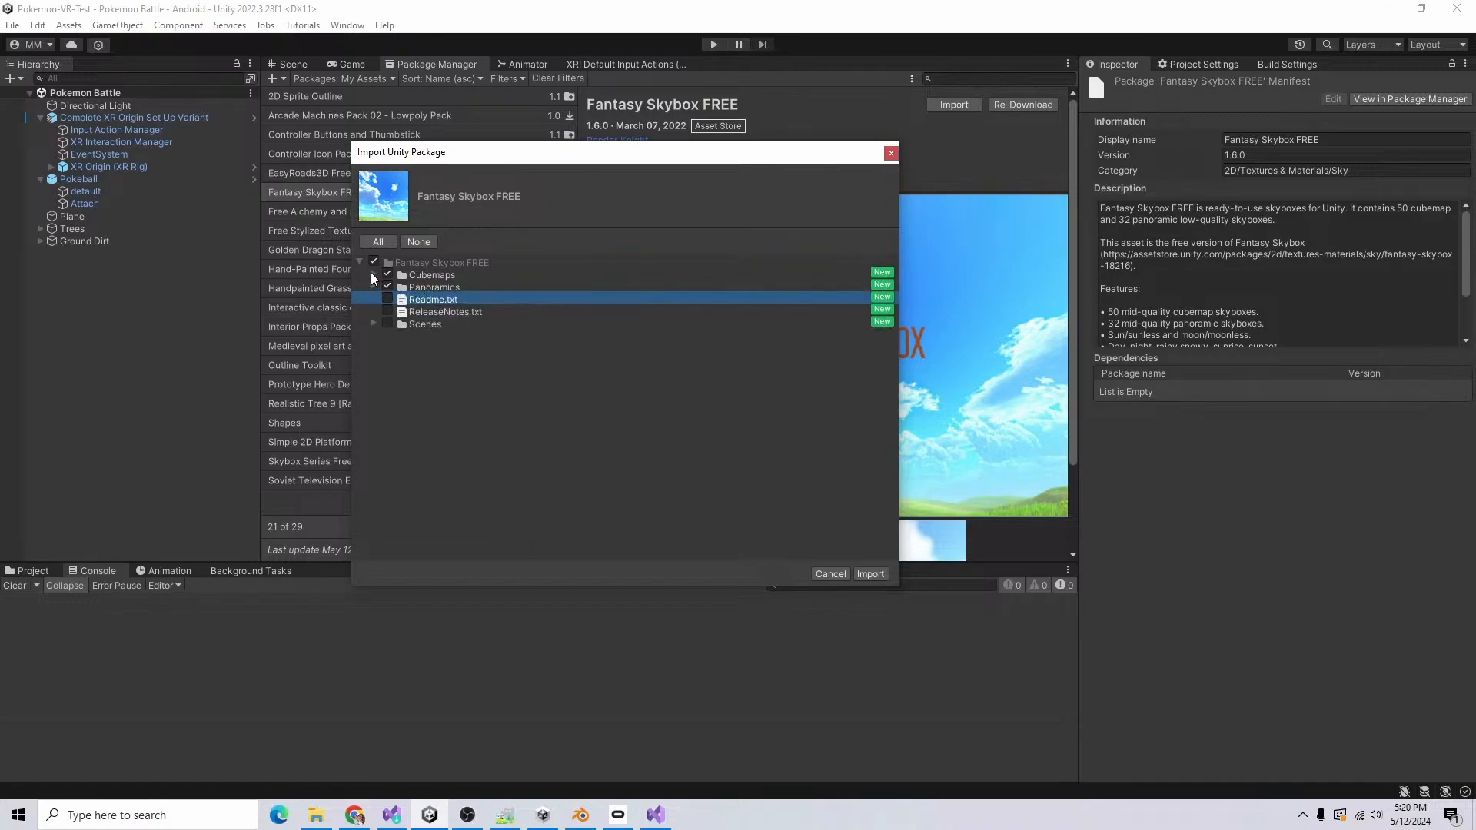
pyautogui.click(373, 276)
pyautogui.click(373, 273)
pyautogui.click(388, 286)
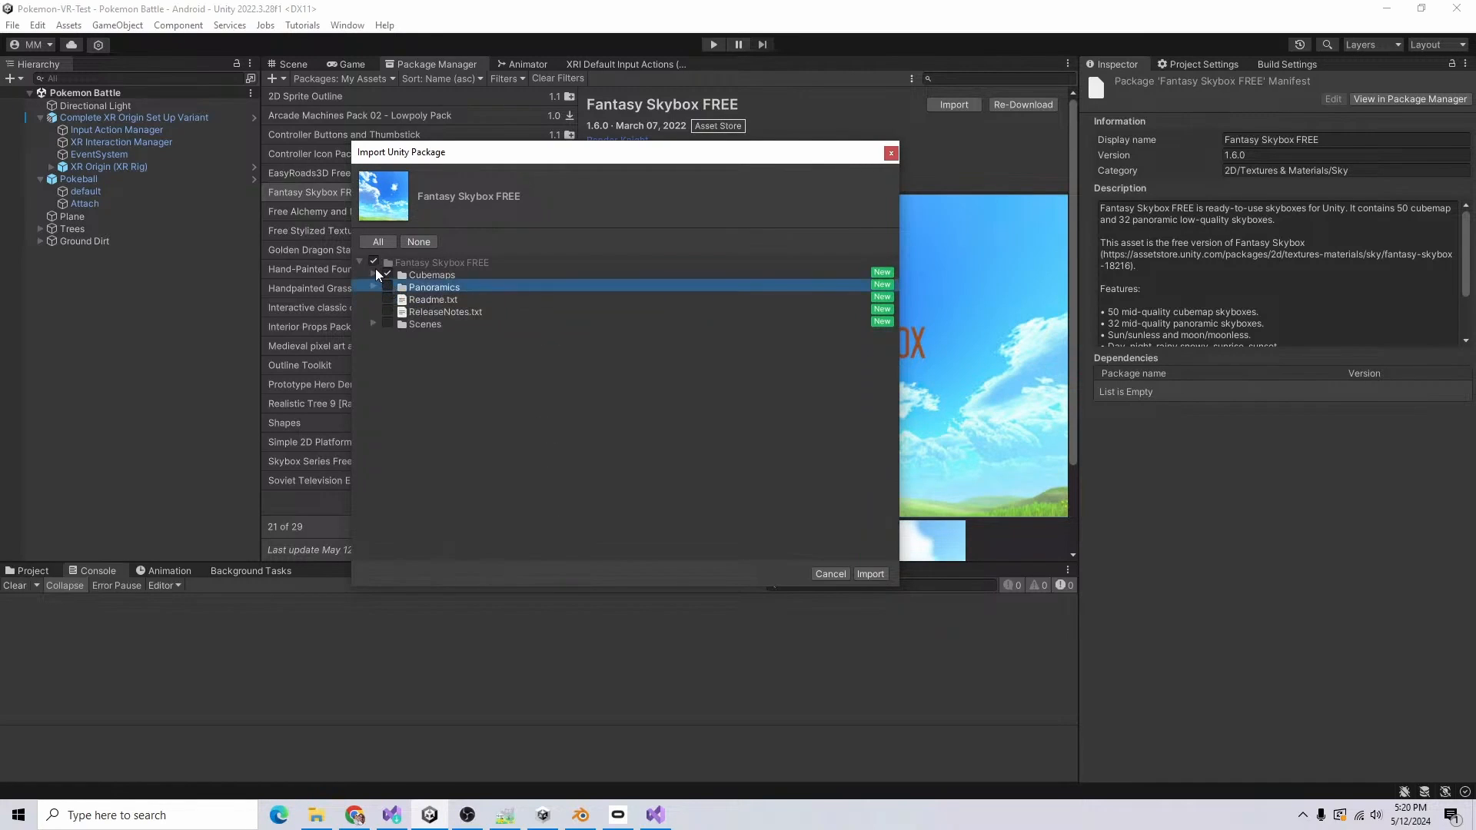
pyautogui.click(373, 274)
pyautogui.scroll(-4, 681, 444)
pyautogui.click(871, 574)
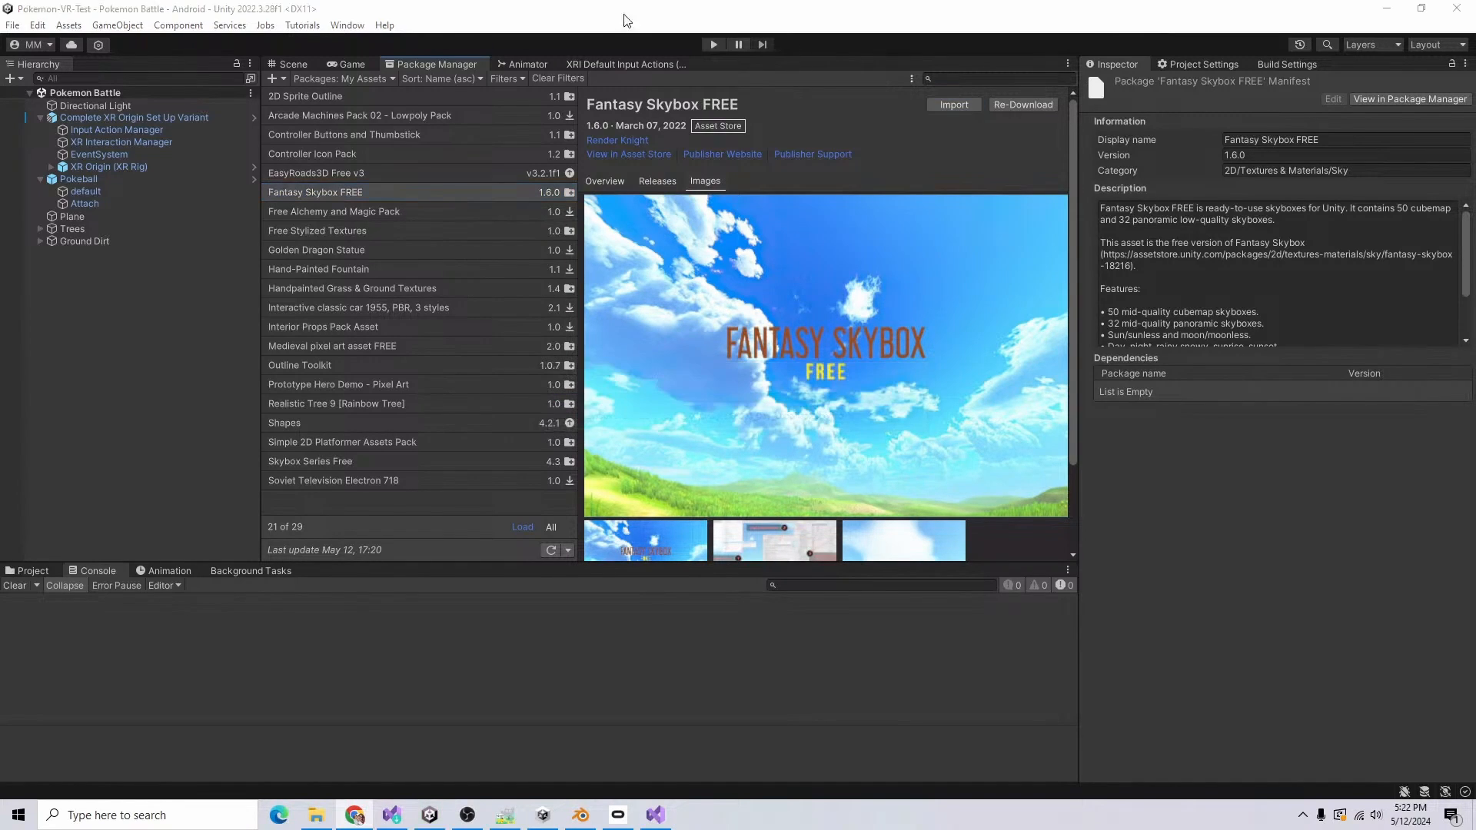
# Step: Return to the scene and project assets, and dock the Lighting window beside the Inspector with its environment settings shown
pyautogui.click(293, 65)
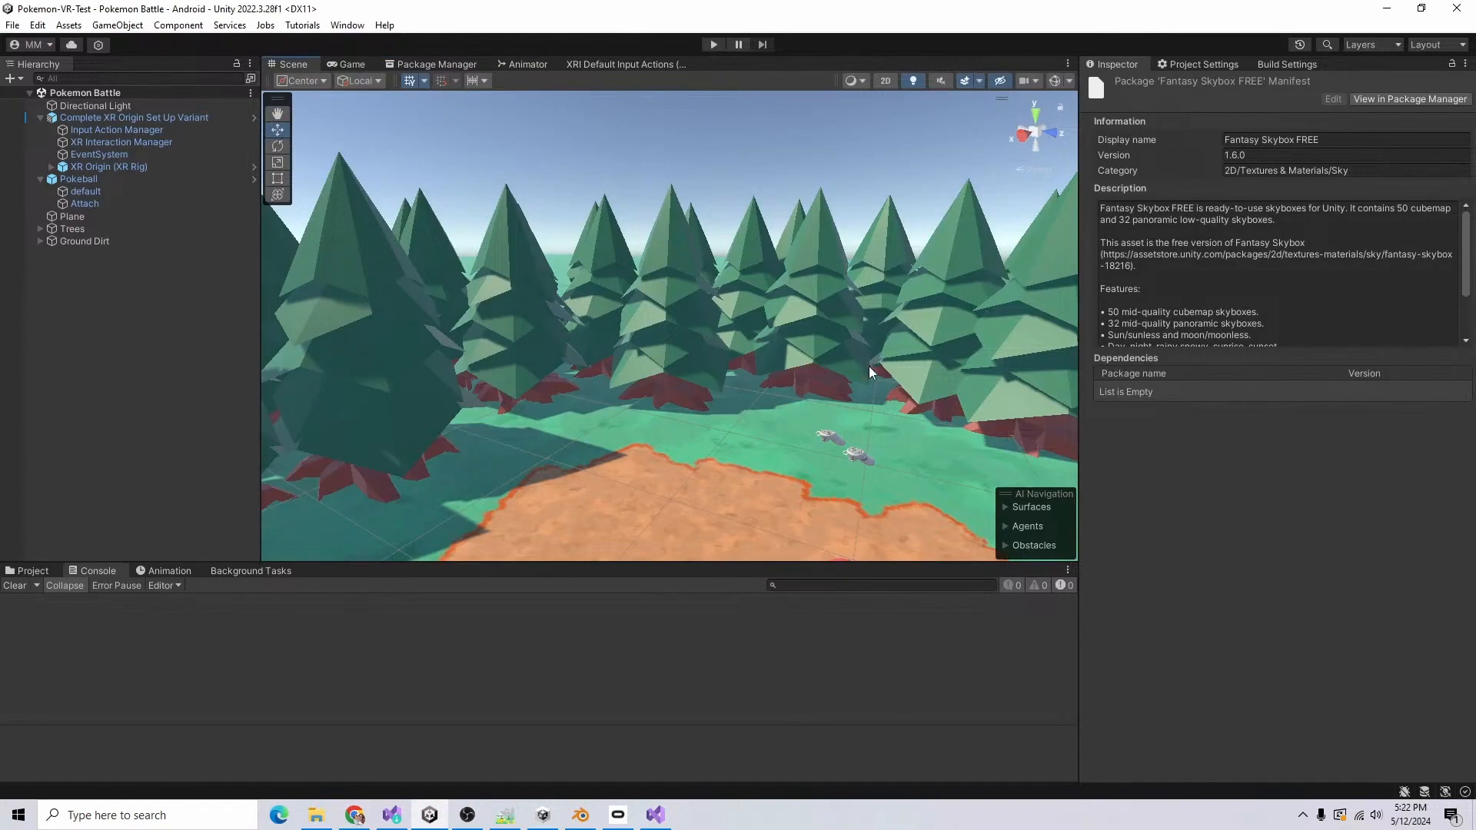
pyautogui.click(47, 571)
pyautogui.click(348, 25)
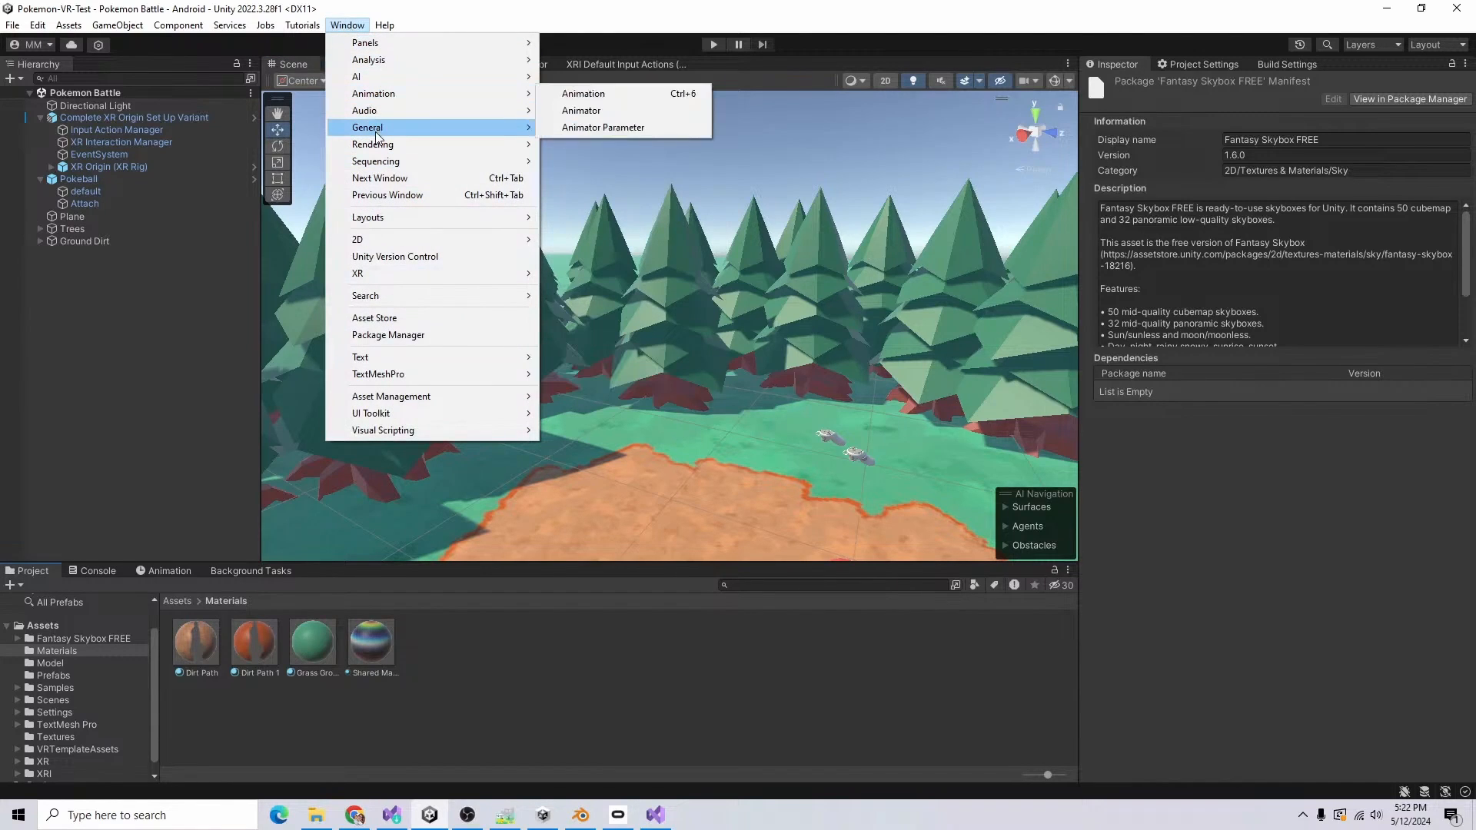
pyautogui.moveTo(397, 146)
pyautogui.click(762, 145)
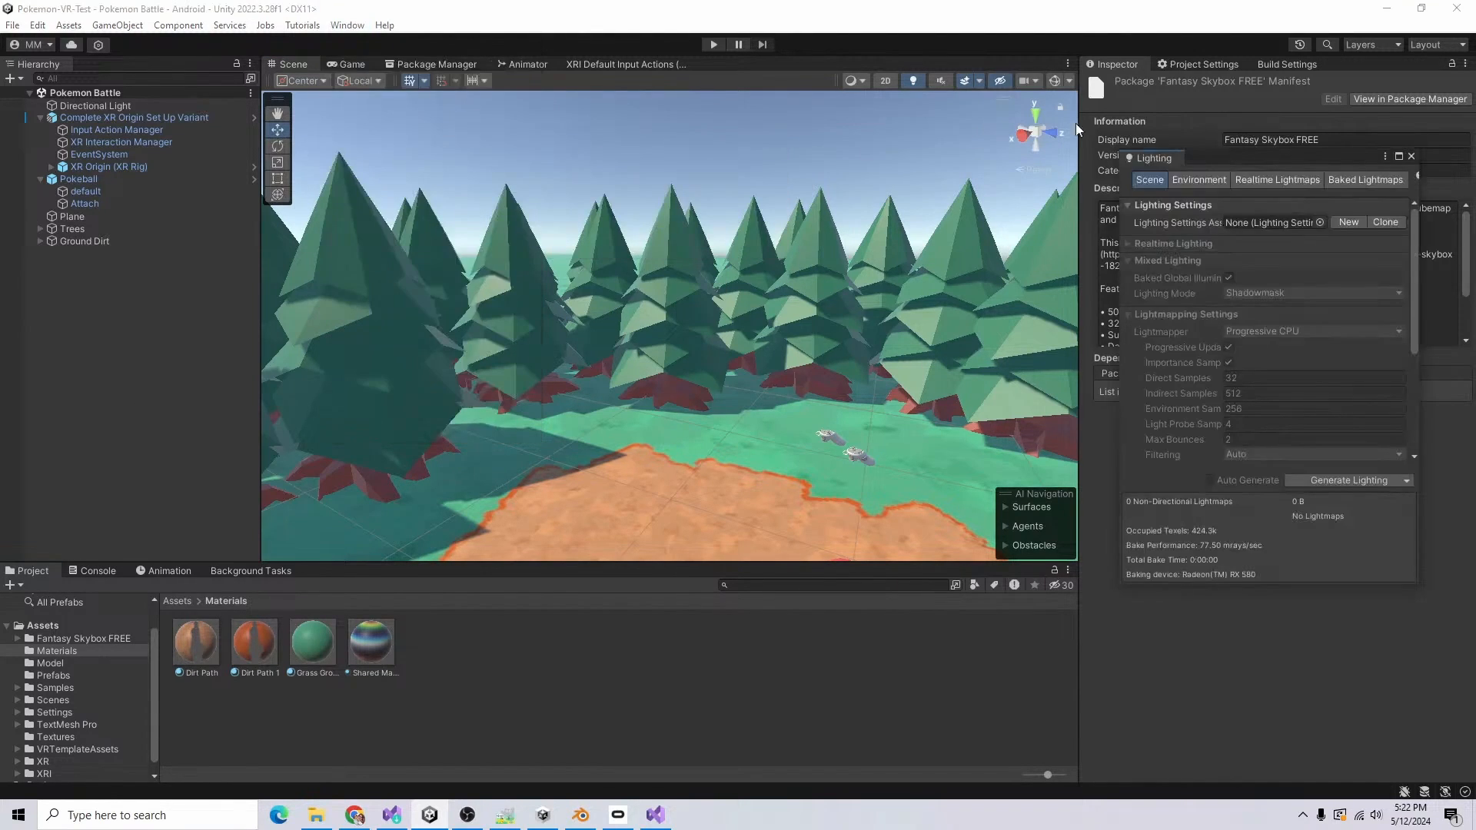
pyautogui.moveTo(1159, 162); pyautogui.dragTo(1176, 67)
pyautogui.click(1198, 86)
# Step: Try several Fantasy Skybox materials on the scene and assign FS000_Day_03 as the skybox material
pyautogui.click(1458, 129)
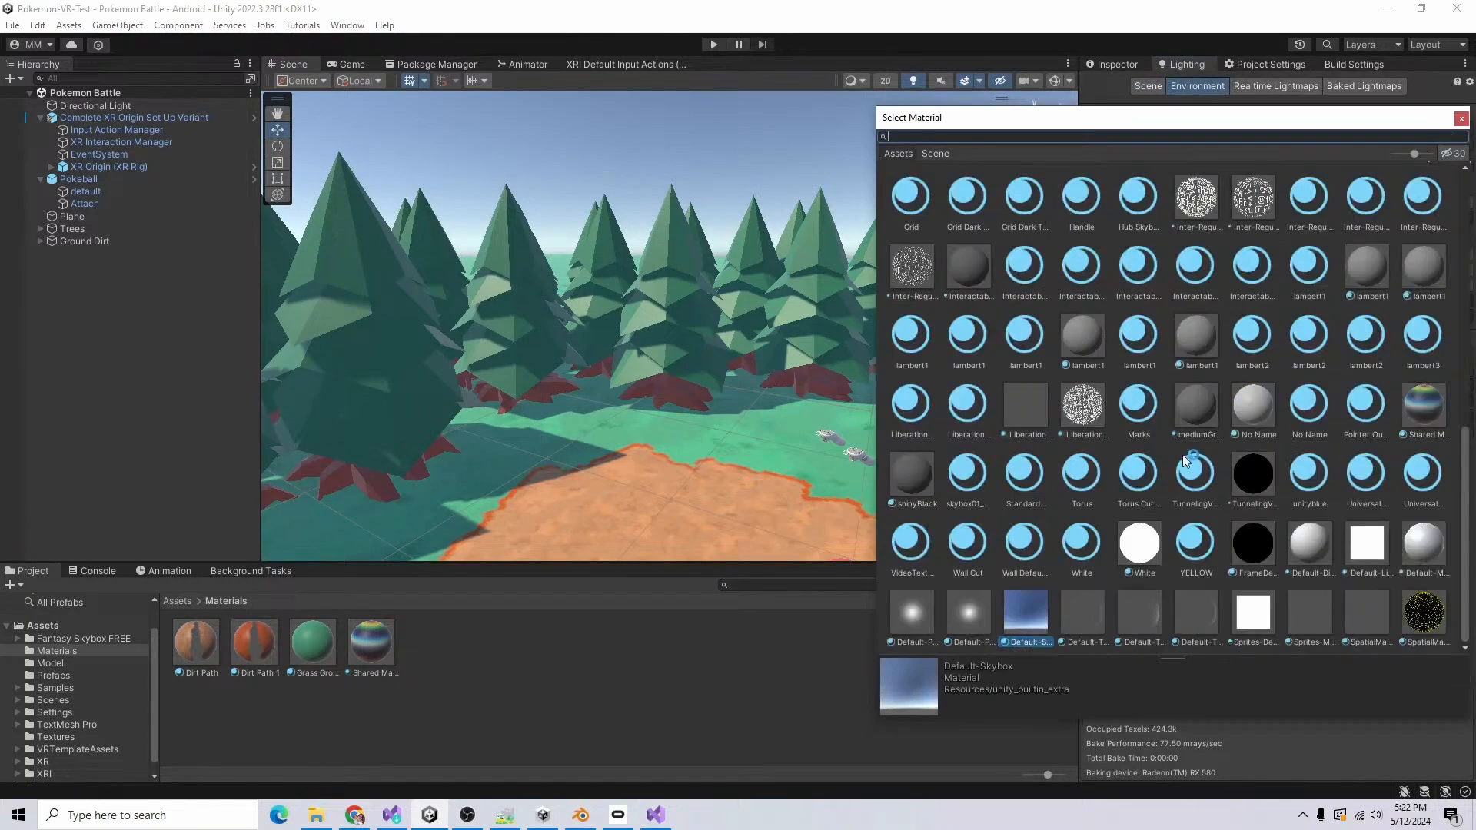
pyautogui.scroll(8, 1415, 500)
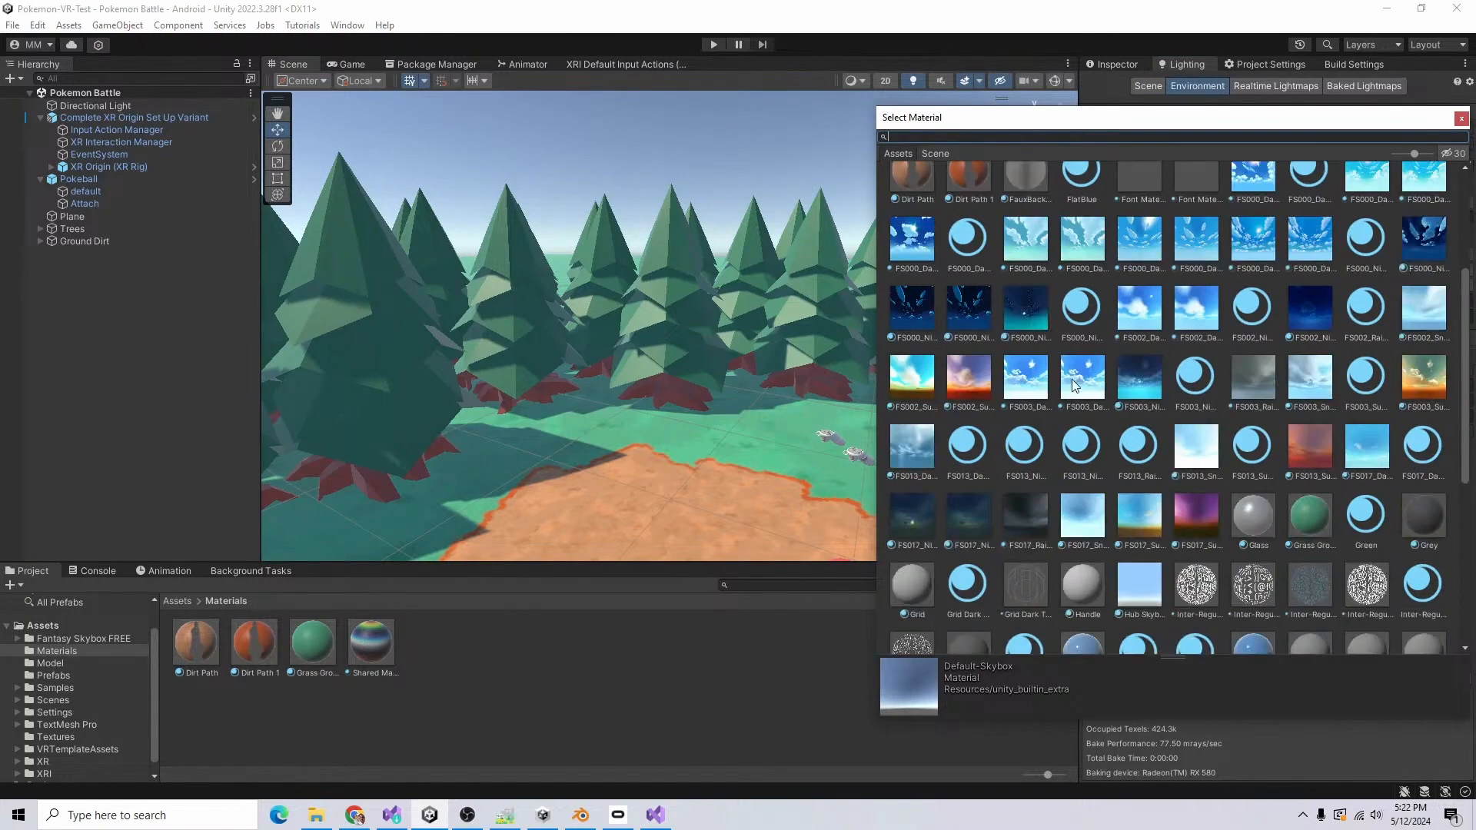
pyautogui.click(913, 379)
pyautogui.click(1371, 380)
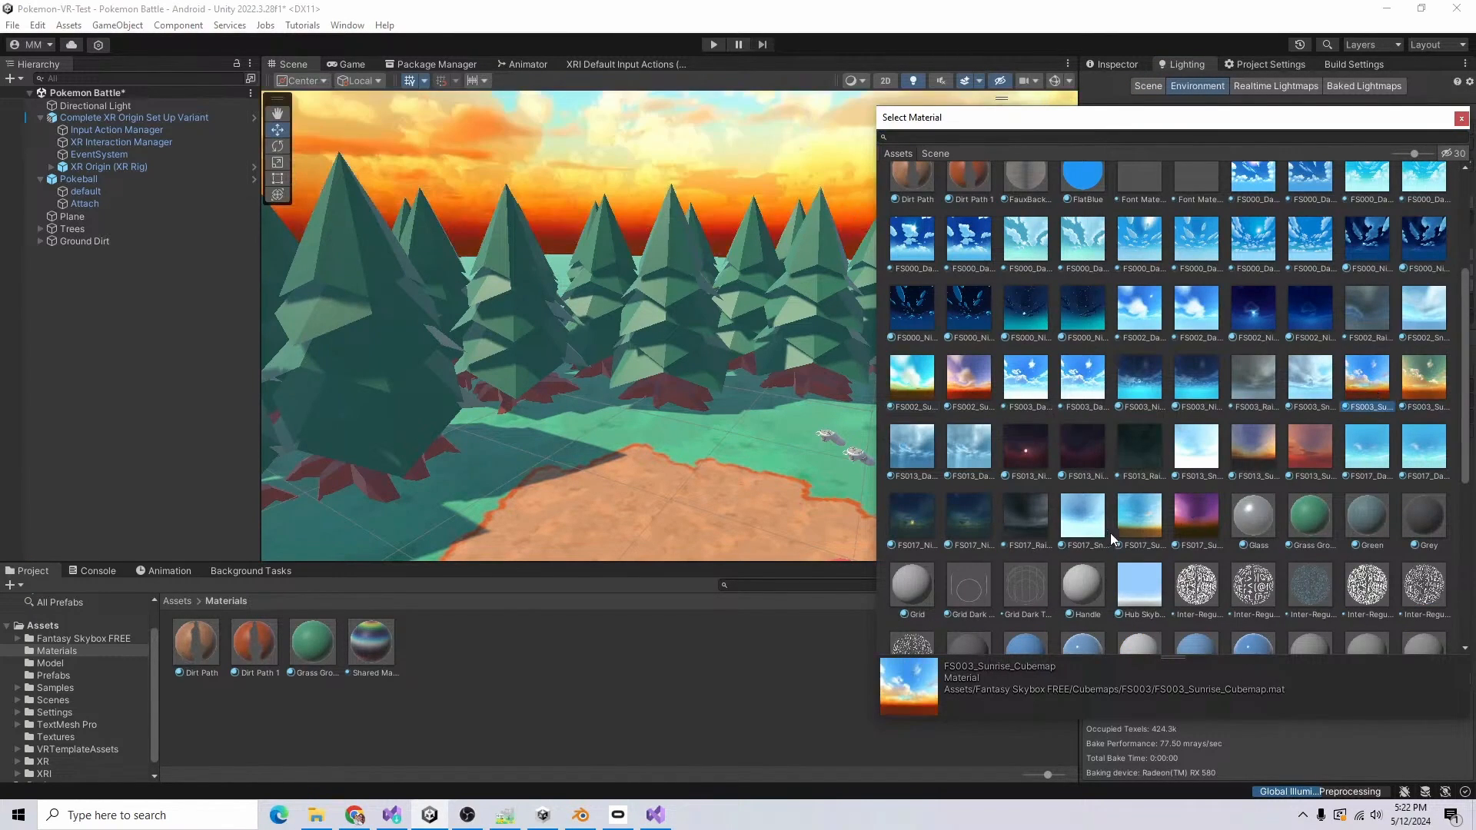
pyautogui.click(1133, 515)
pyautogui.scroll(1, 1107, 477)
pyautogui.click(904, 280)
pyautogui.scroll(1, 1276, 384)
pyautogui.click(1366, 265)
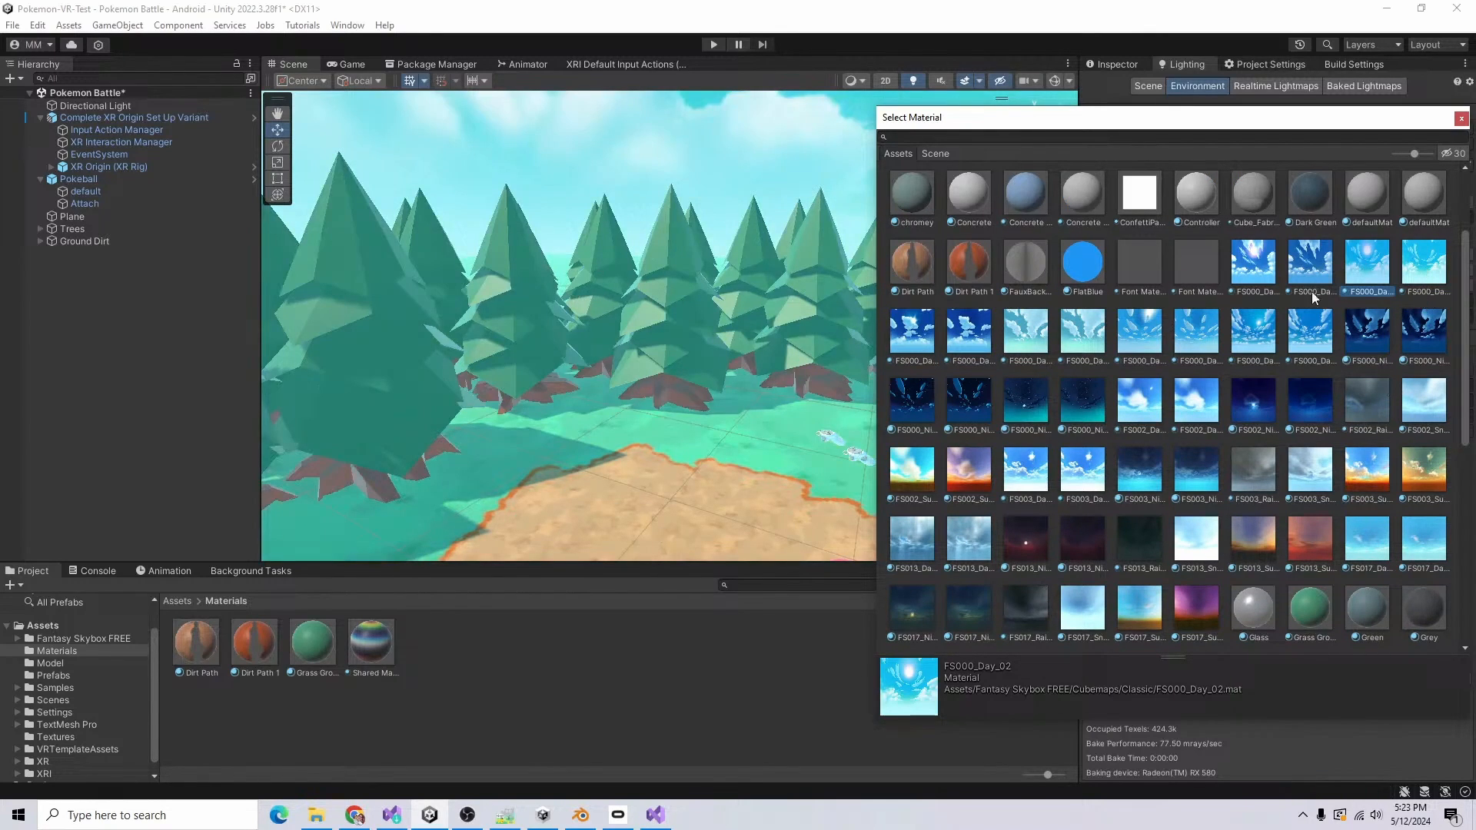
pyautogui.doubleClick(926, 332)
pyautogui.moveTo(846, 403); pyautogui.dragTo(876, 323, button='right')
pyautogui.keyDown('alt'); pyautogui.moveTo(877, 323); pyautogui.dragTo(71, 523); pyautogui.keyUp('alt')
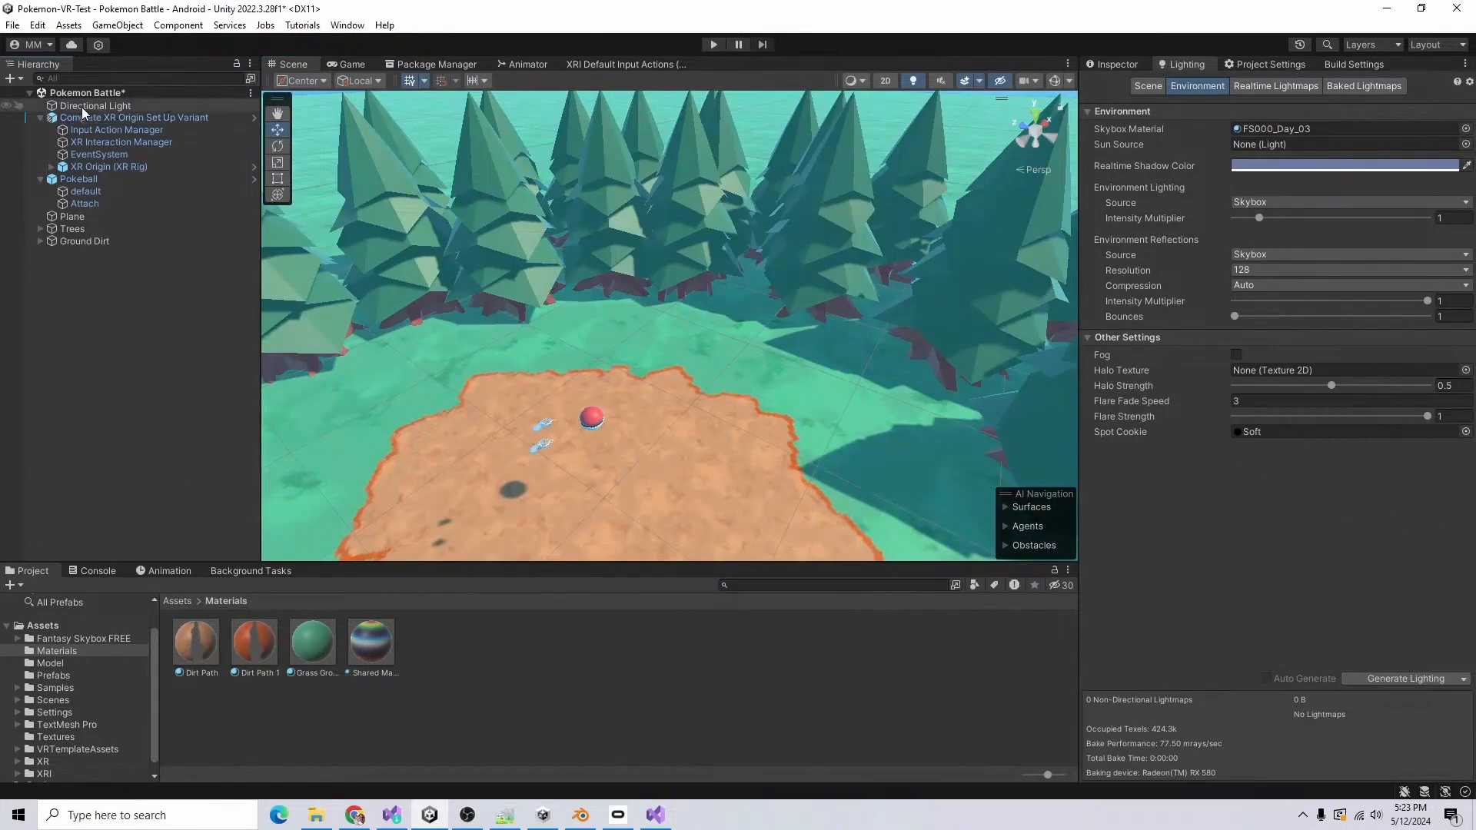
# Step: Tint the Directional Light yellow and set its intensity to 1.2
pyautogui.click(83, 106)
pyautogui.click(1109, 68)
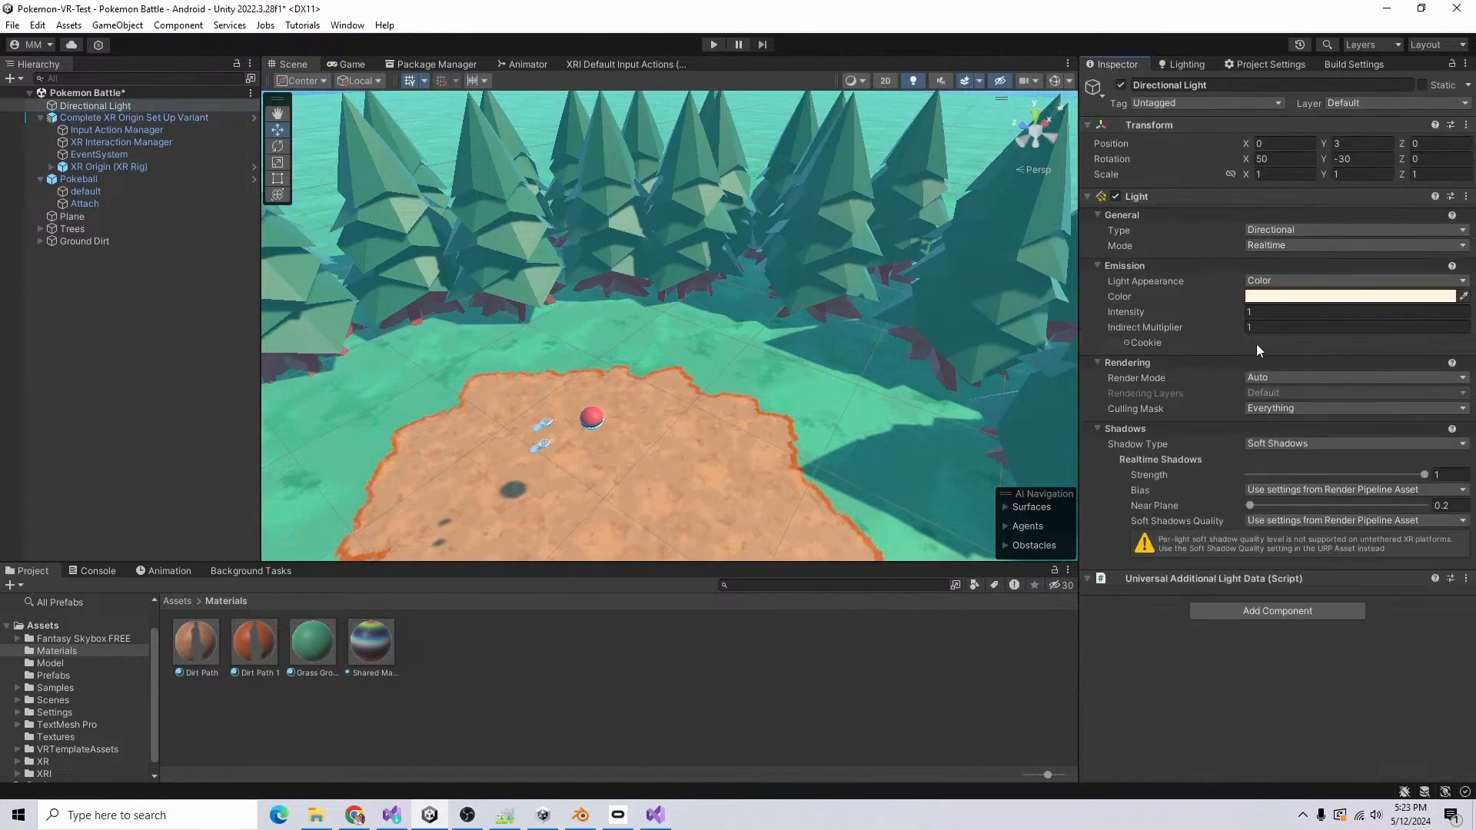
pyautogui.click(1459, 289)
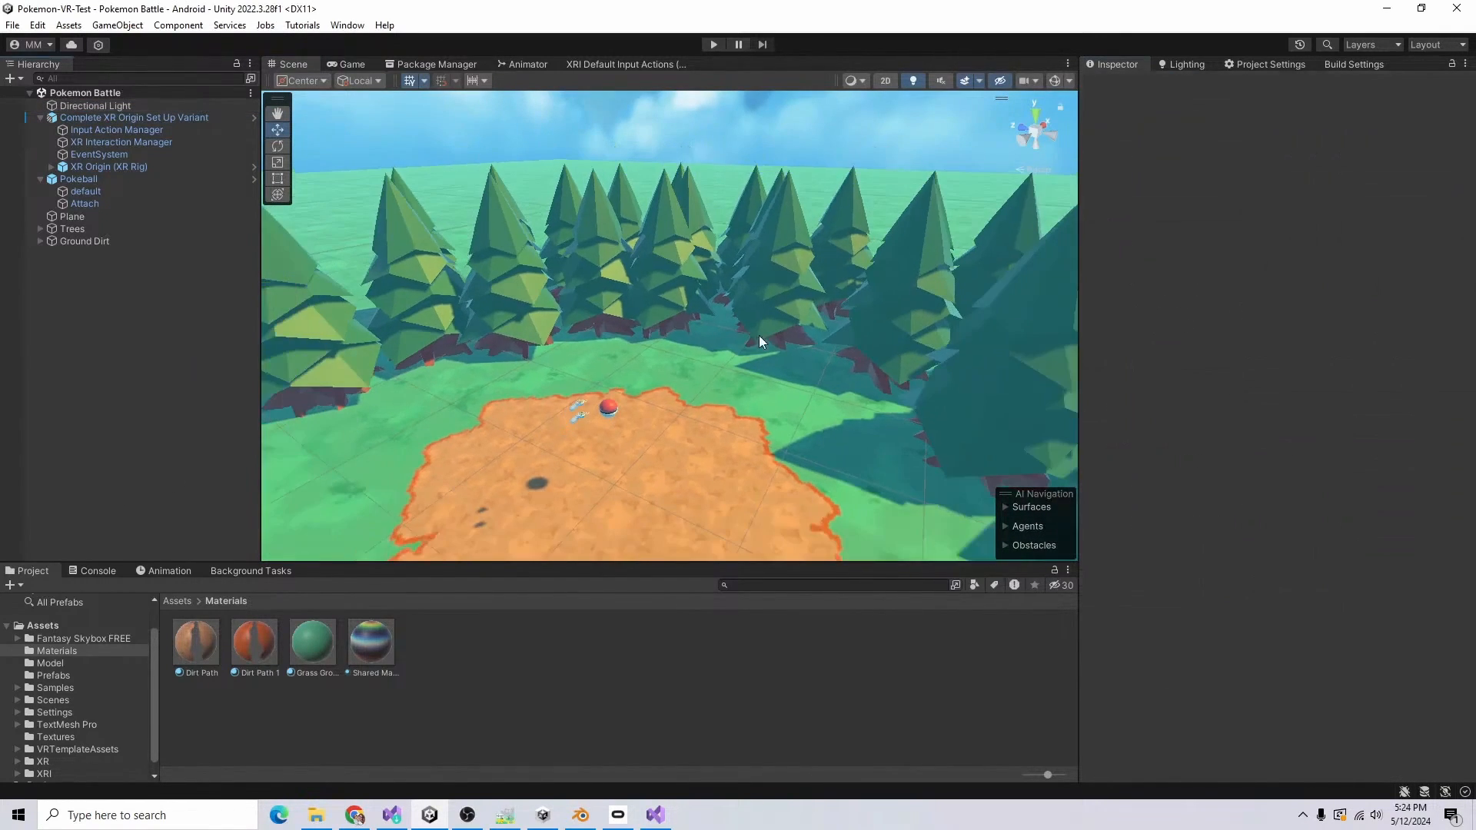
# Step: Run the scene to test the new skybox and lighting
pyautogui.scroll(-8, 735, 307)
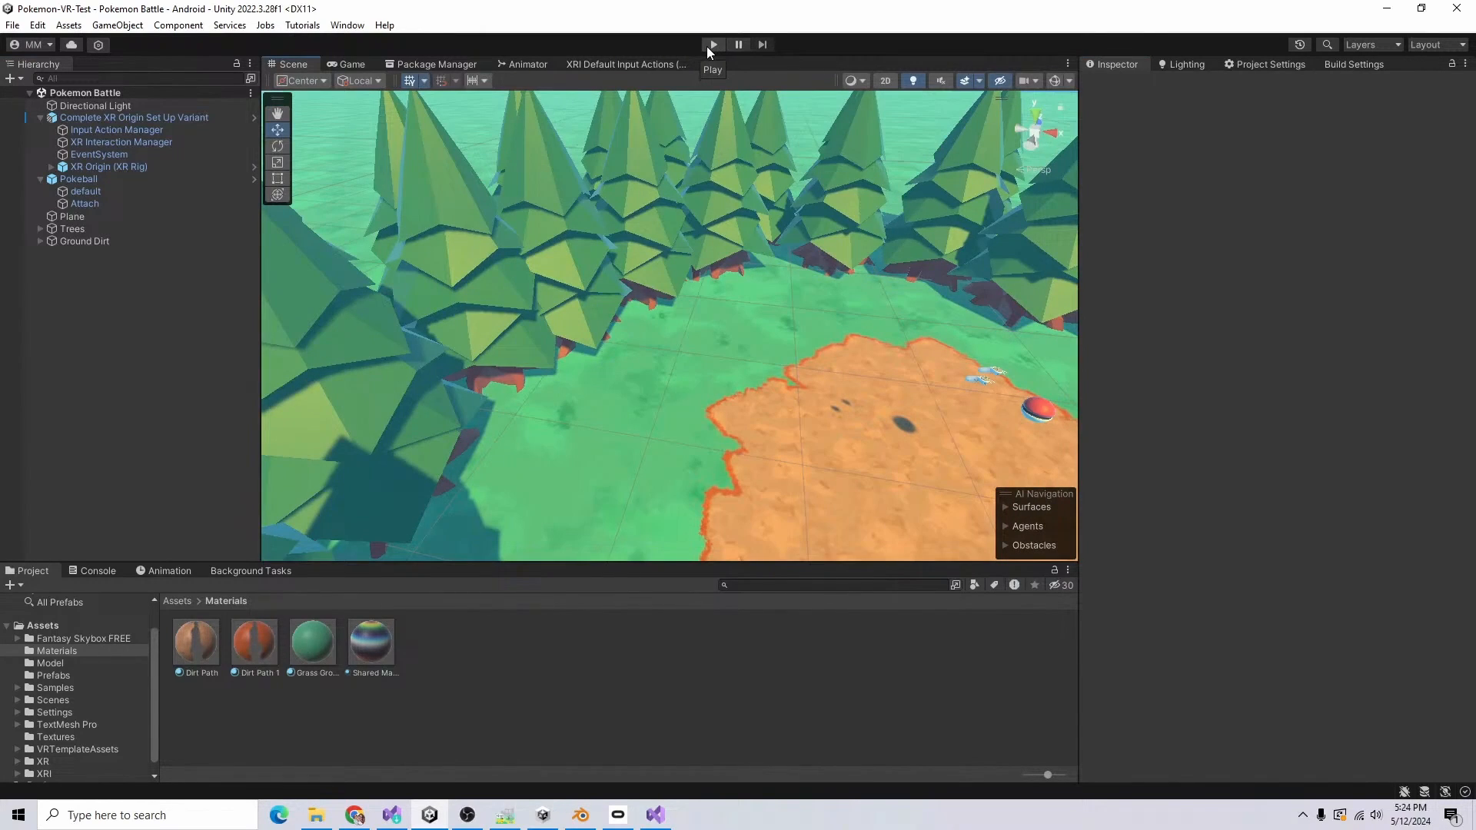
pyautogui.click(712, 44)
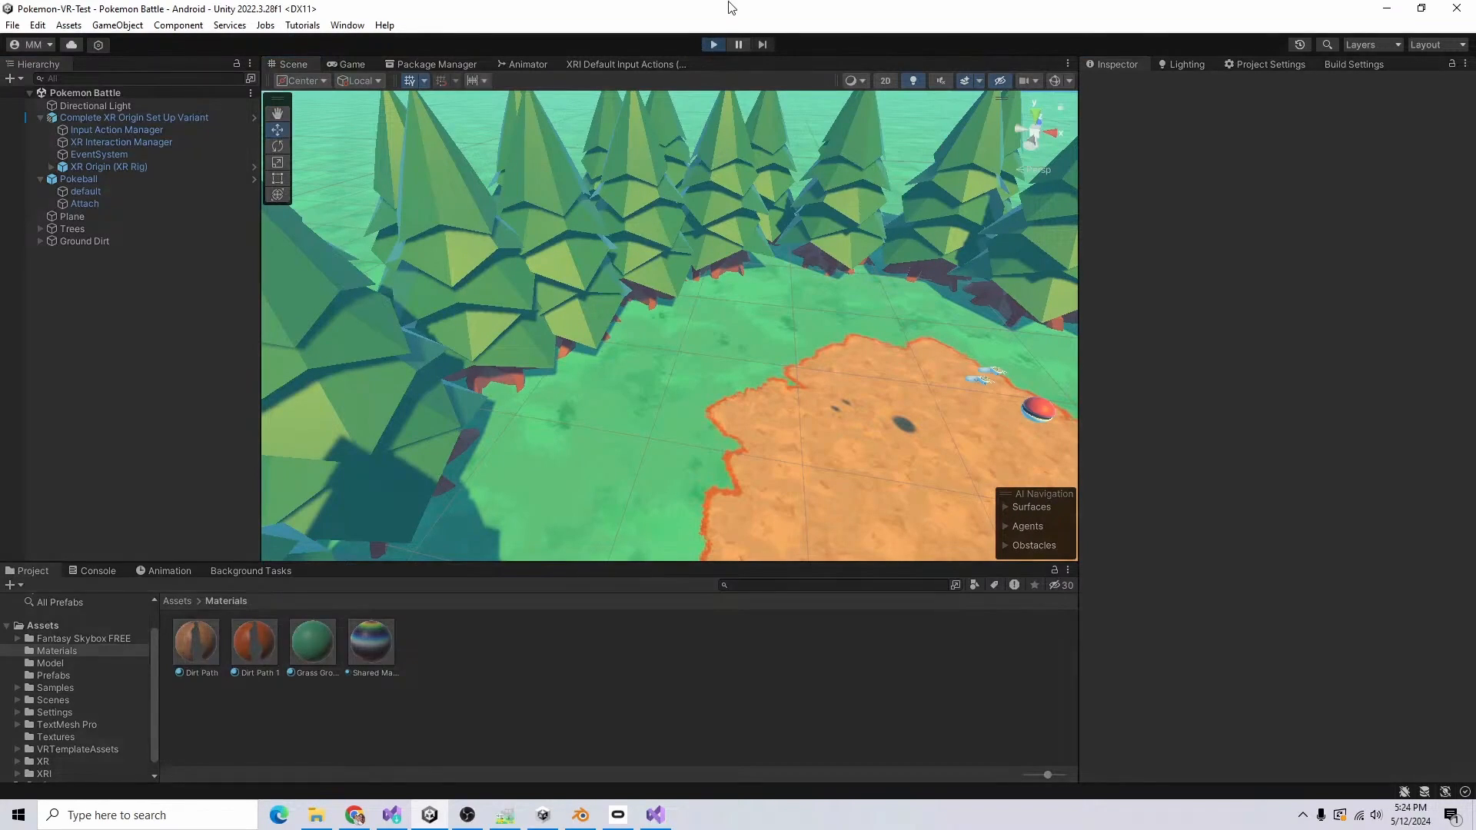